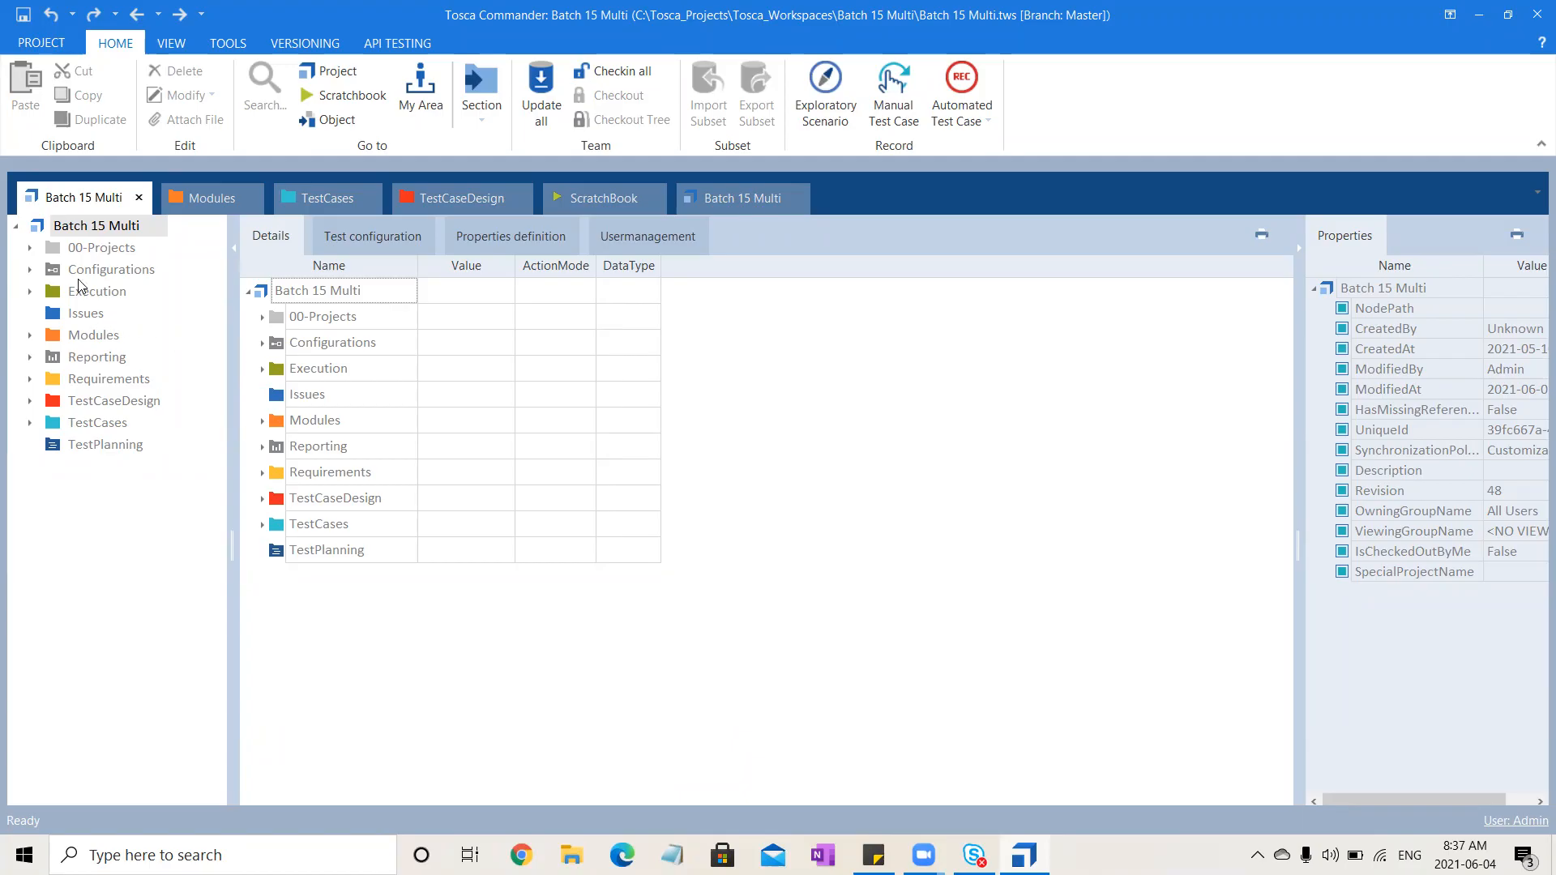
Open the Execution section in its own window and dock it as a separate tab
{"action": "left_click", "coordinate": [95, 293]}
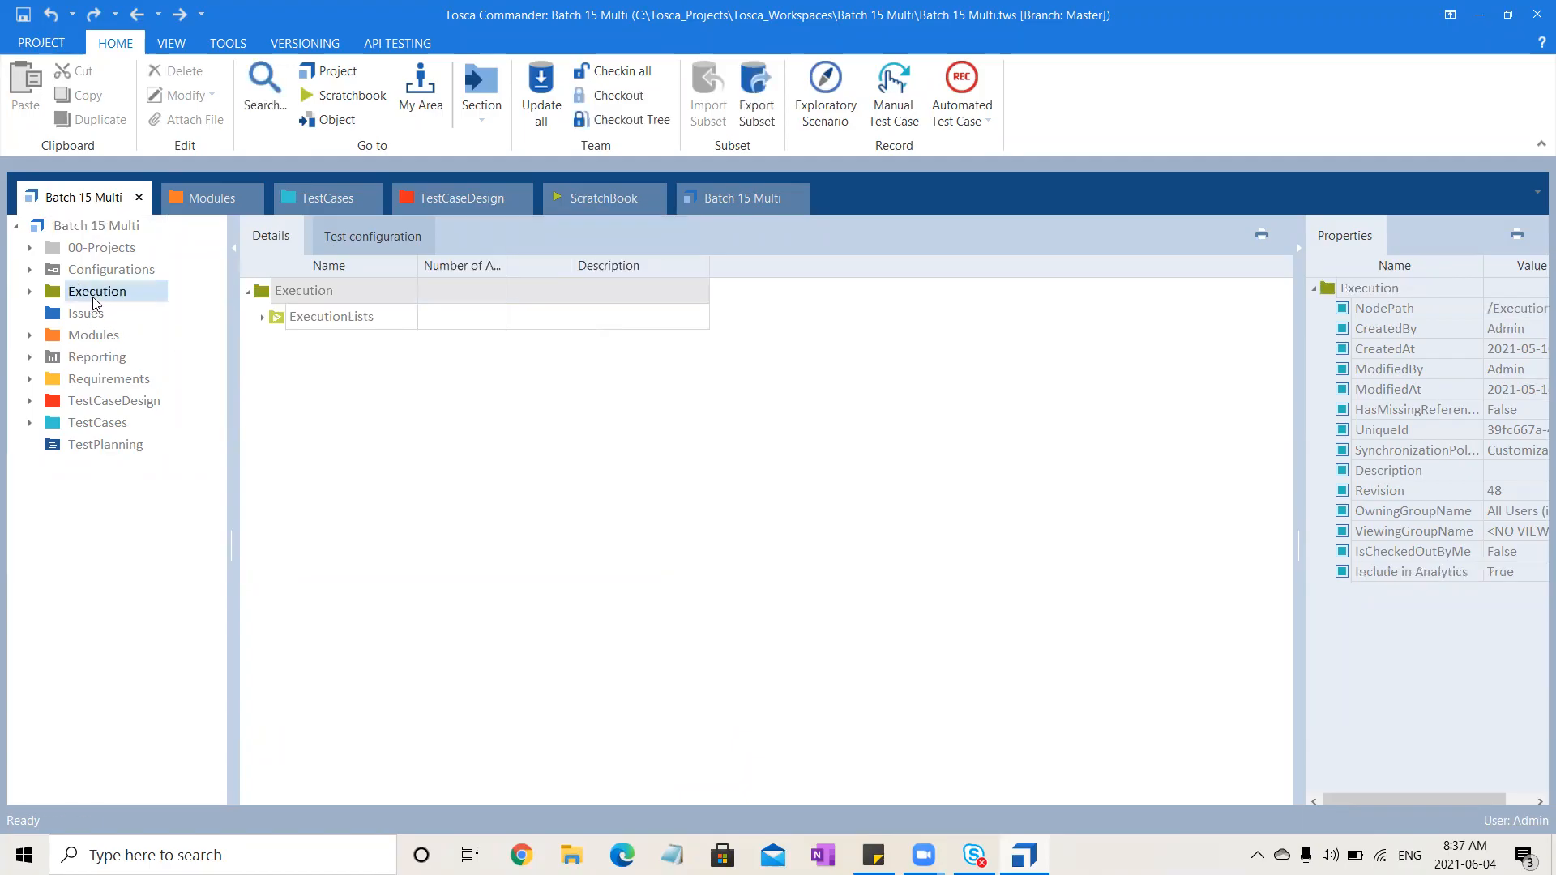
{"action": "right_click", "coordinate": [95, 300]}
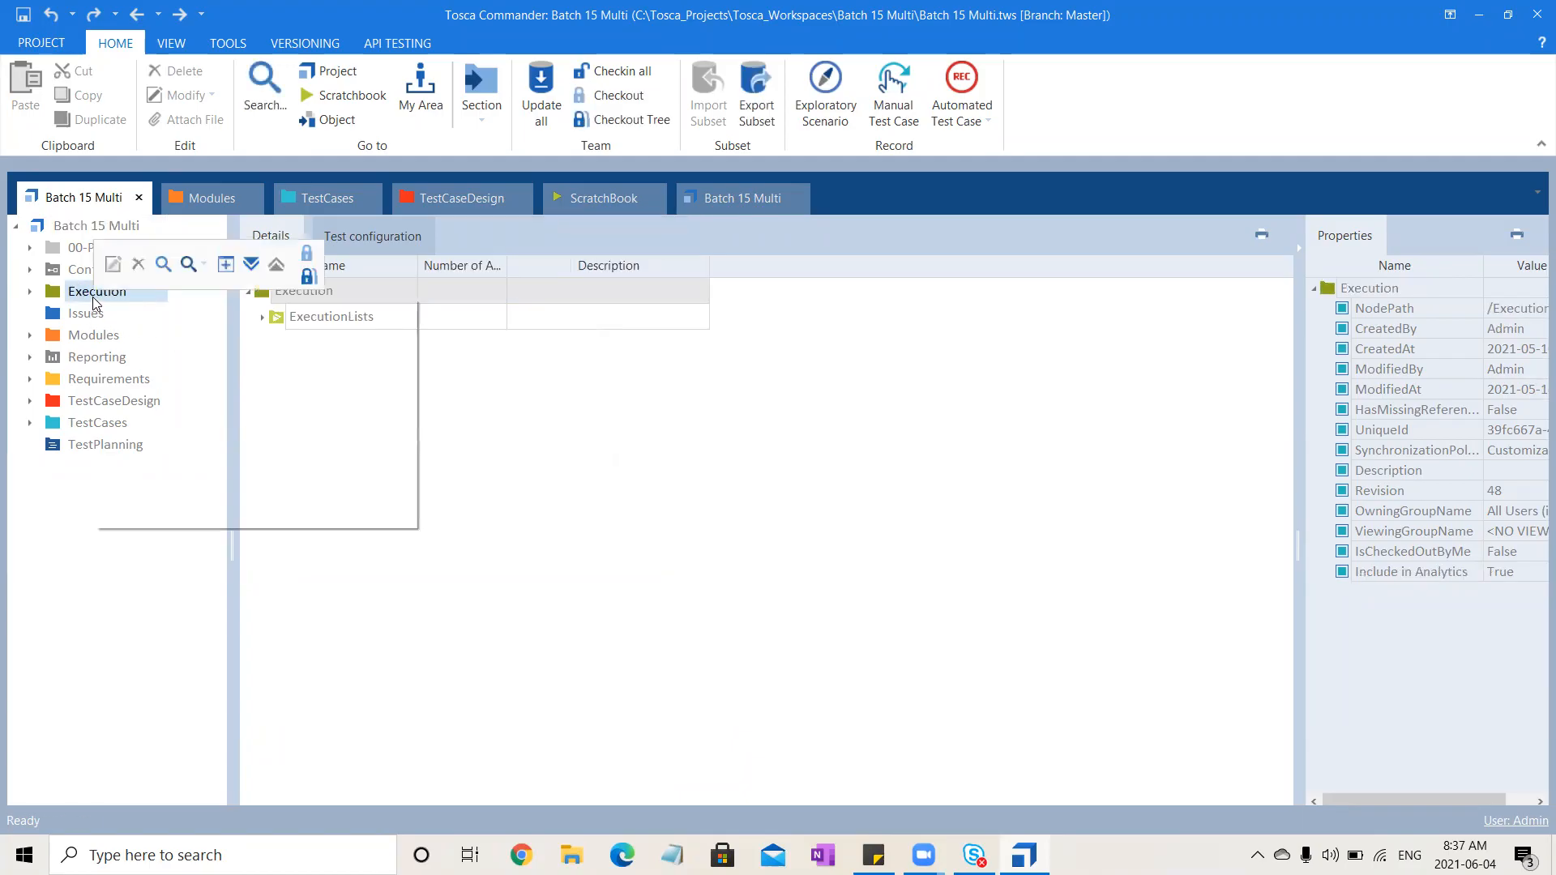
{"action": "left_click", "coordinate": [226, 265]}
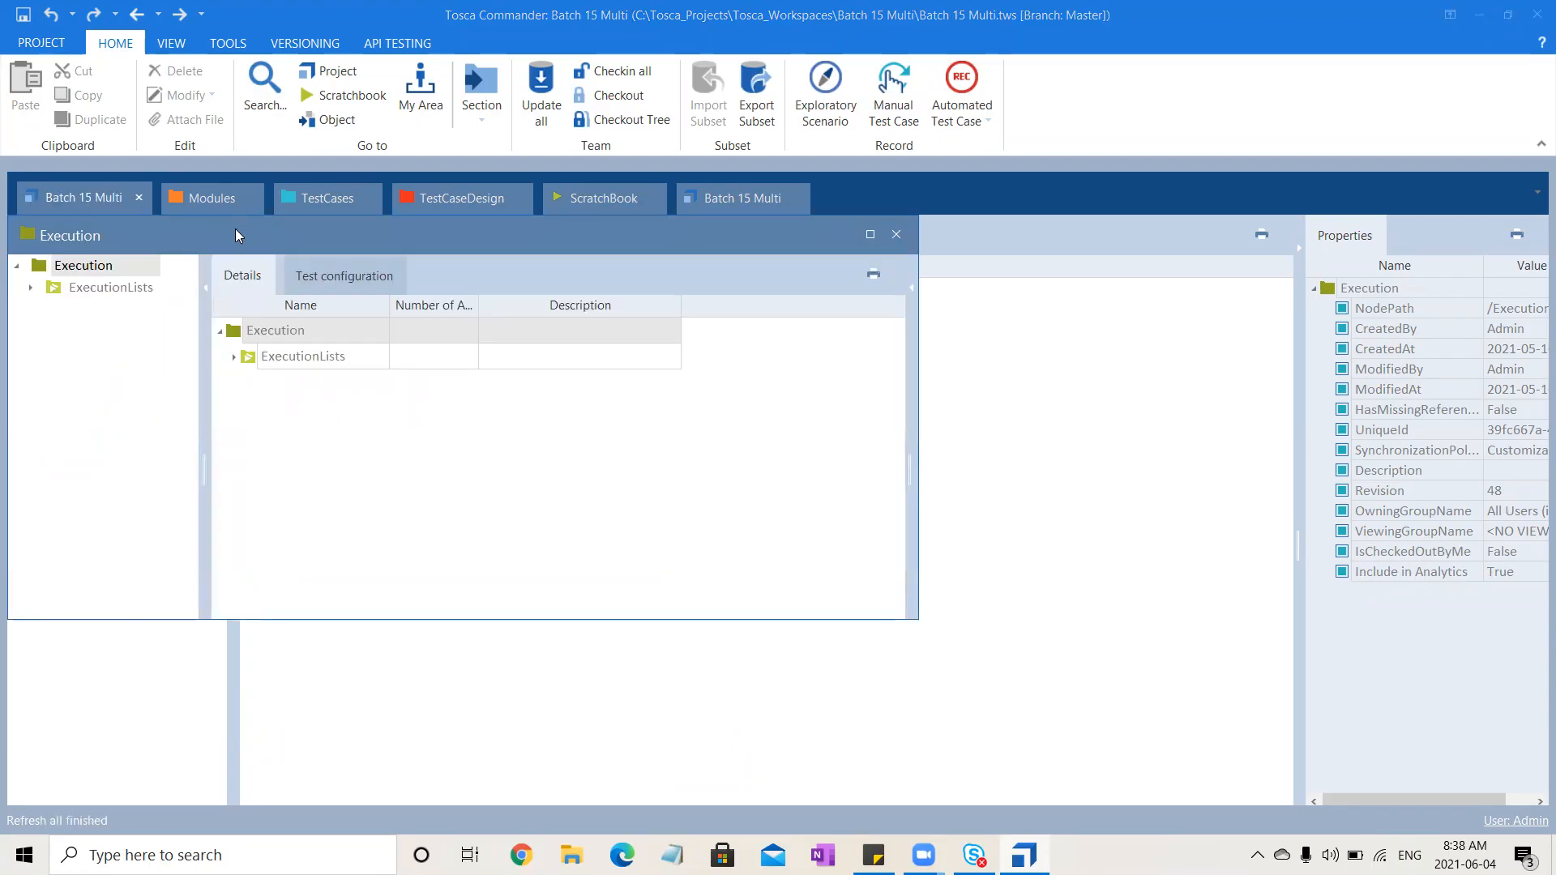
{"action": "left_click_drag", "start_coordinate": [235, 235], "coordinate": [653, 173]}
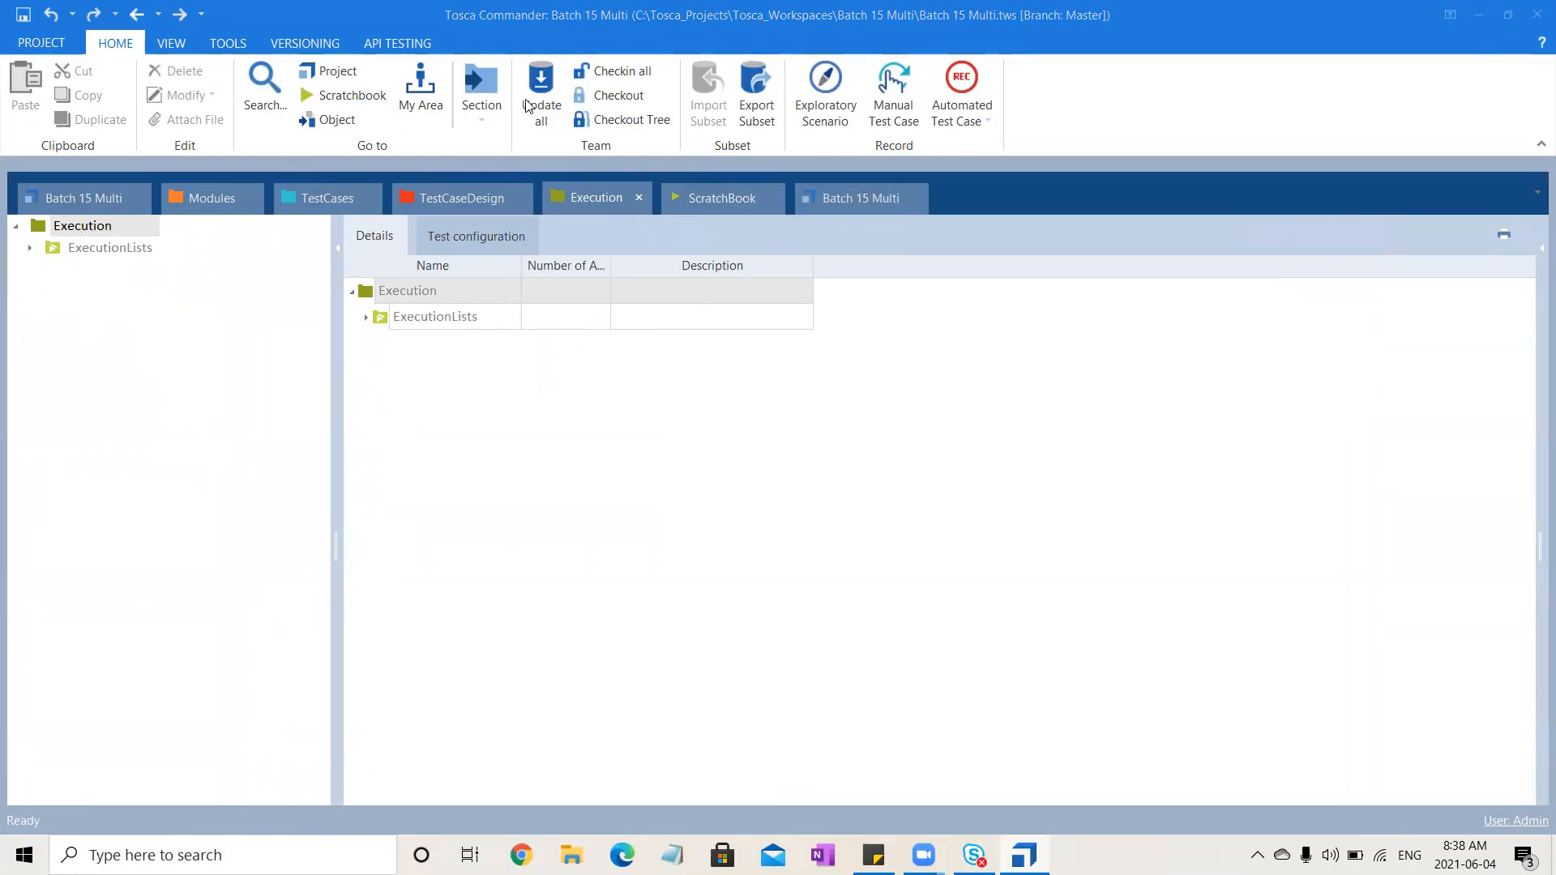
Check out the Execution tree and the TestCases tree for editing
{"action": "left_click", "coordinate": [641, 121]}
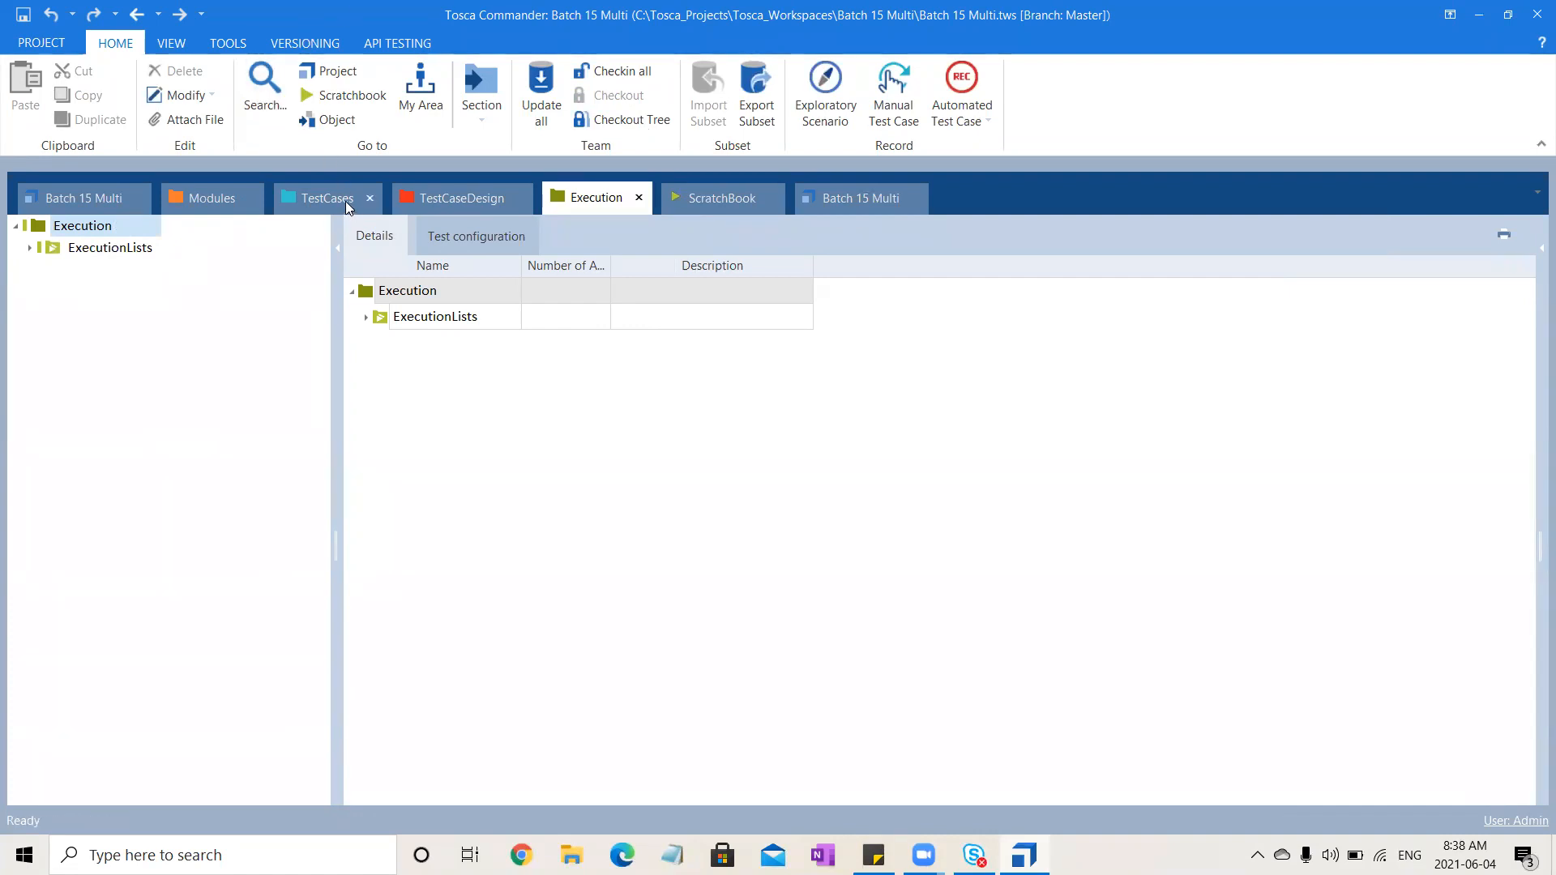
{"action": "left_click", "coordinate": [349, 205]}
{"action": "left_click", "coordinate": [640, 119]}
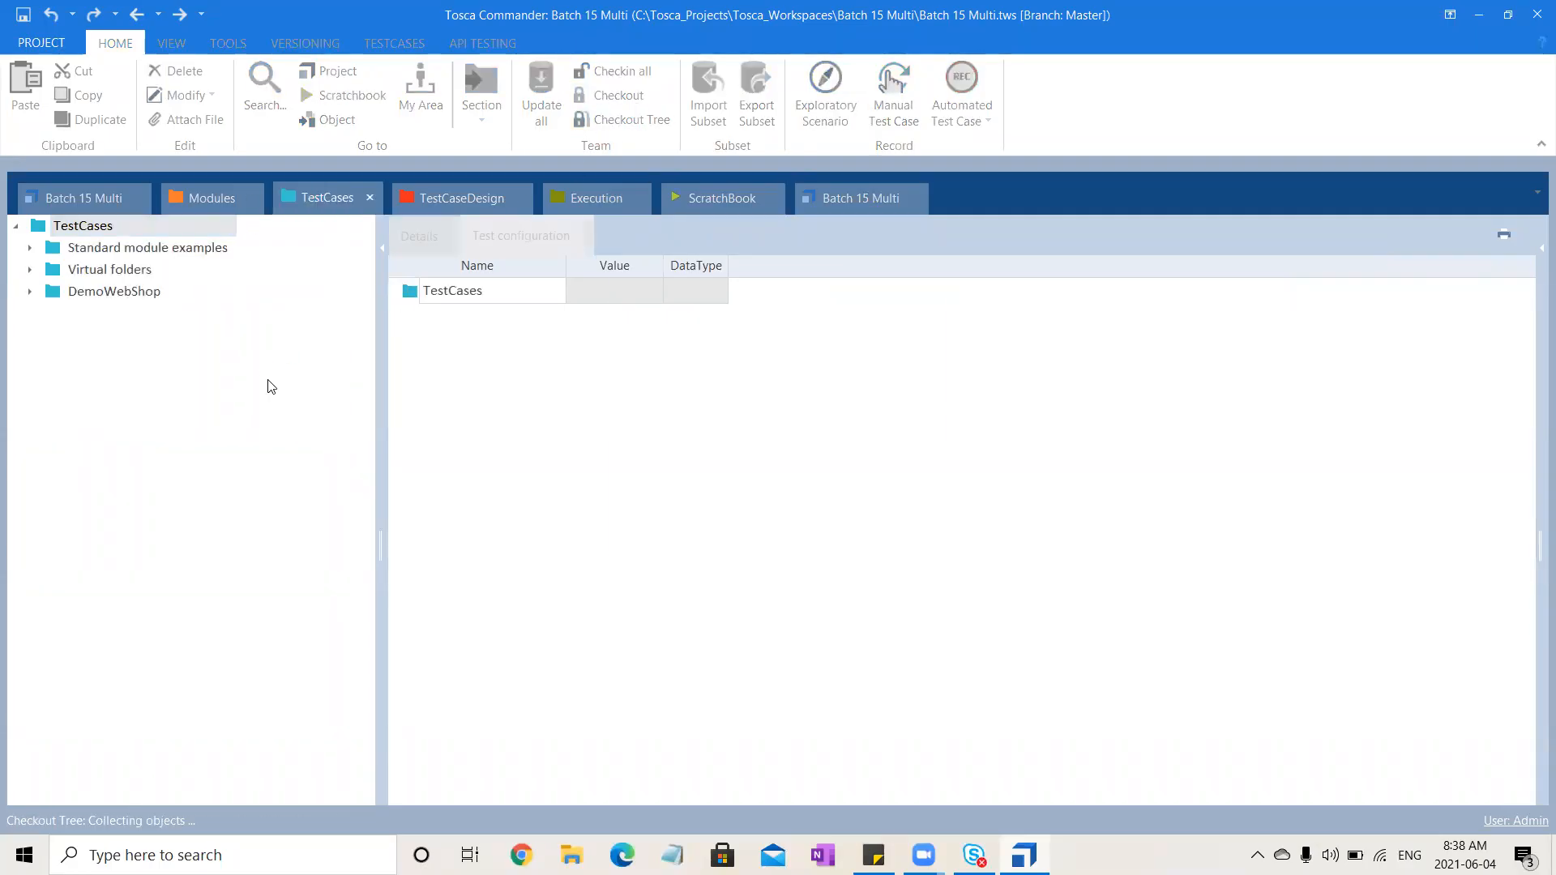
{"action": "left_click", "coordinate": [728, 510]}
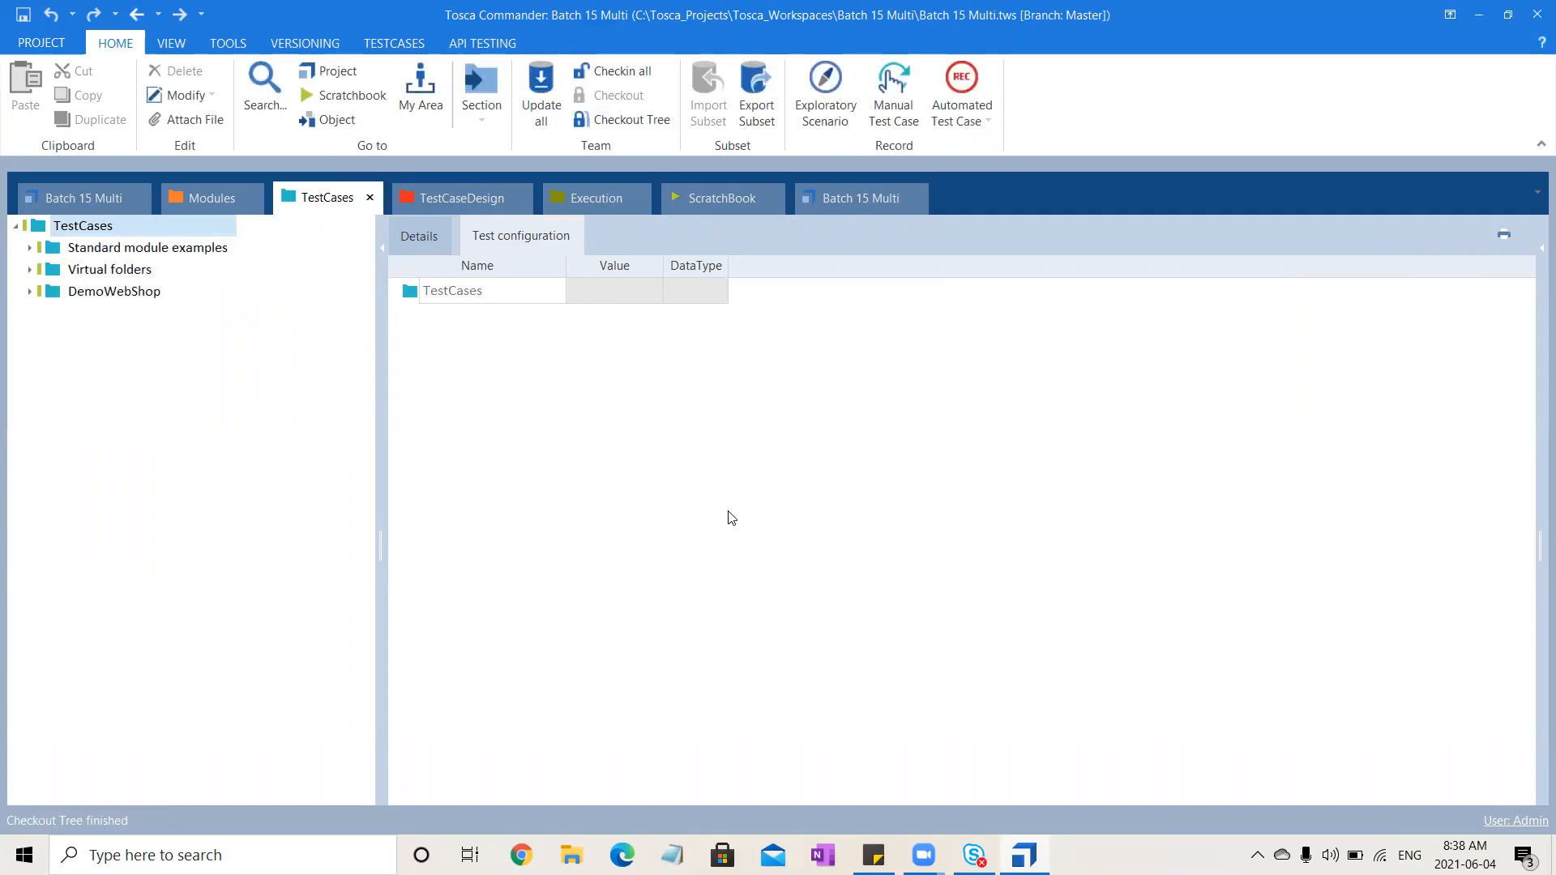
Create a new ExecutionLists folder under Execution and name it Demo
{"action": "left_click", "coordinate": [579, 191]}
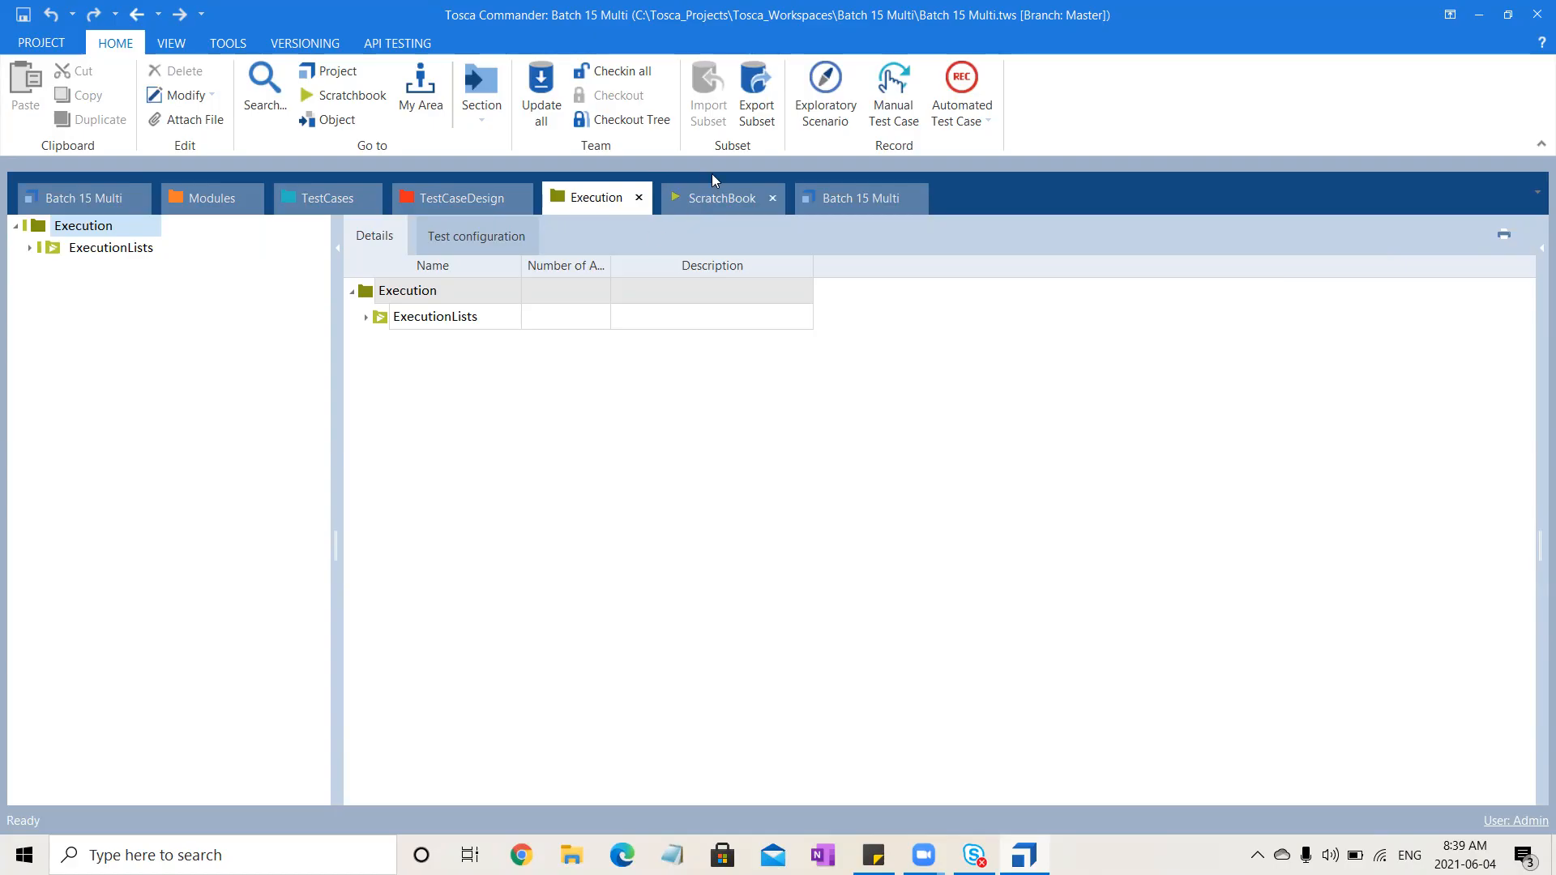
{"action": "left_click", "coordinate": [708, 196]}
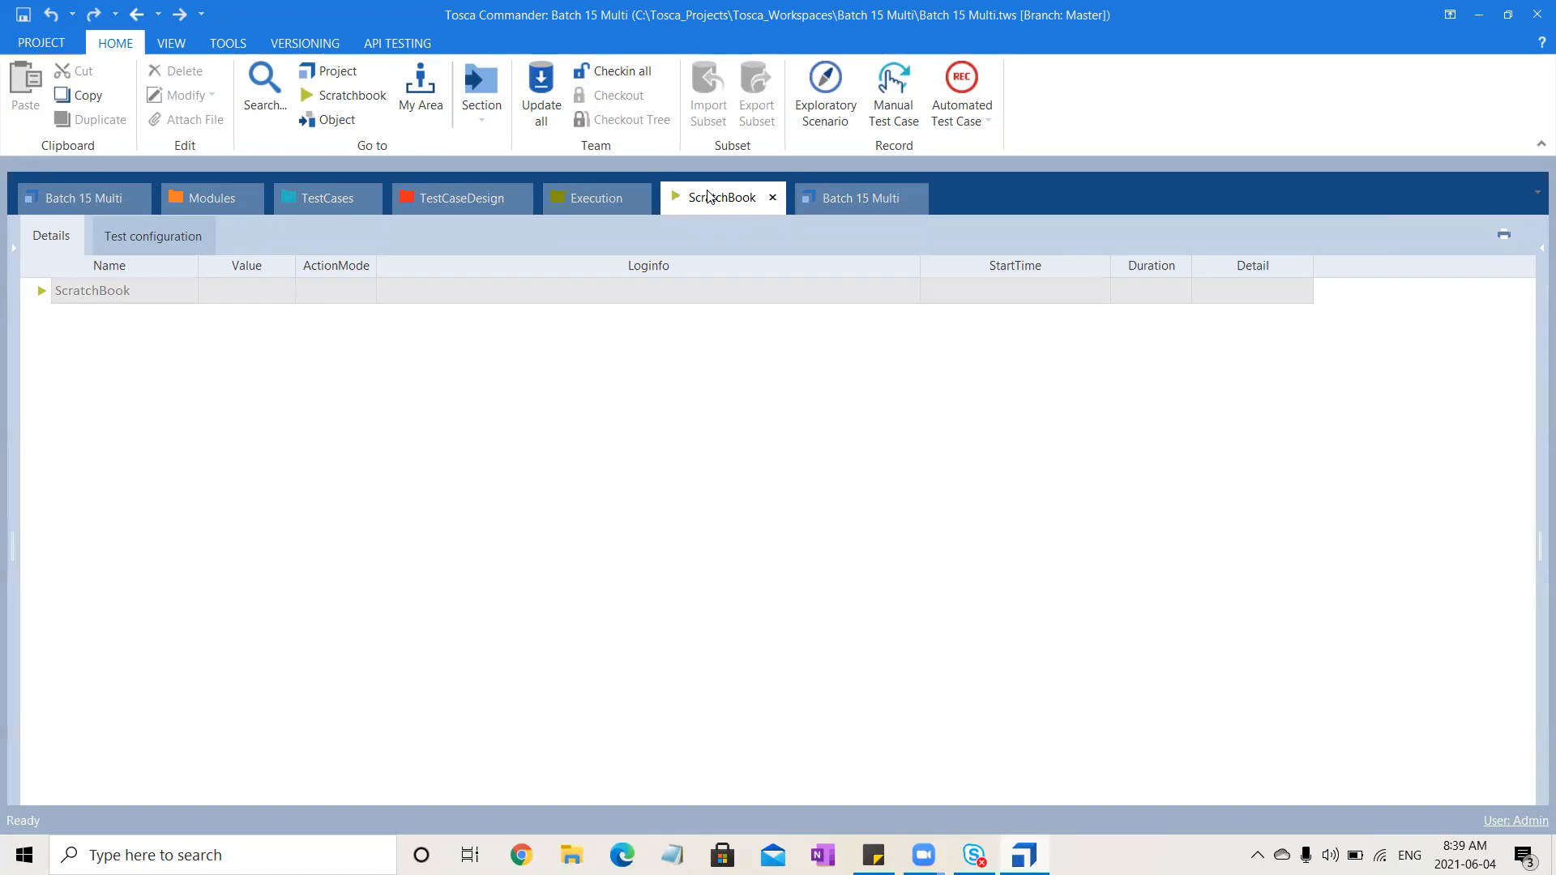
{"action": "left_click", "coordinate": [579, 209]}
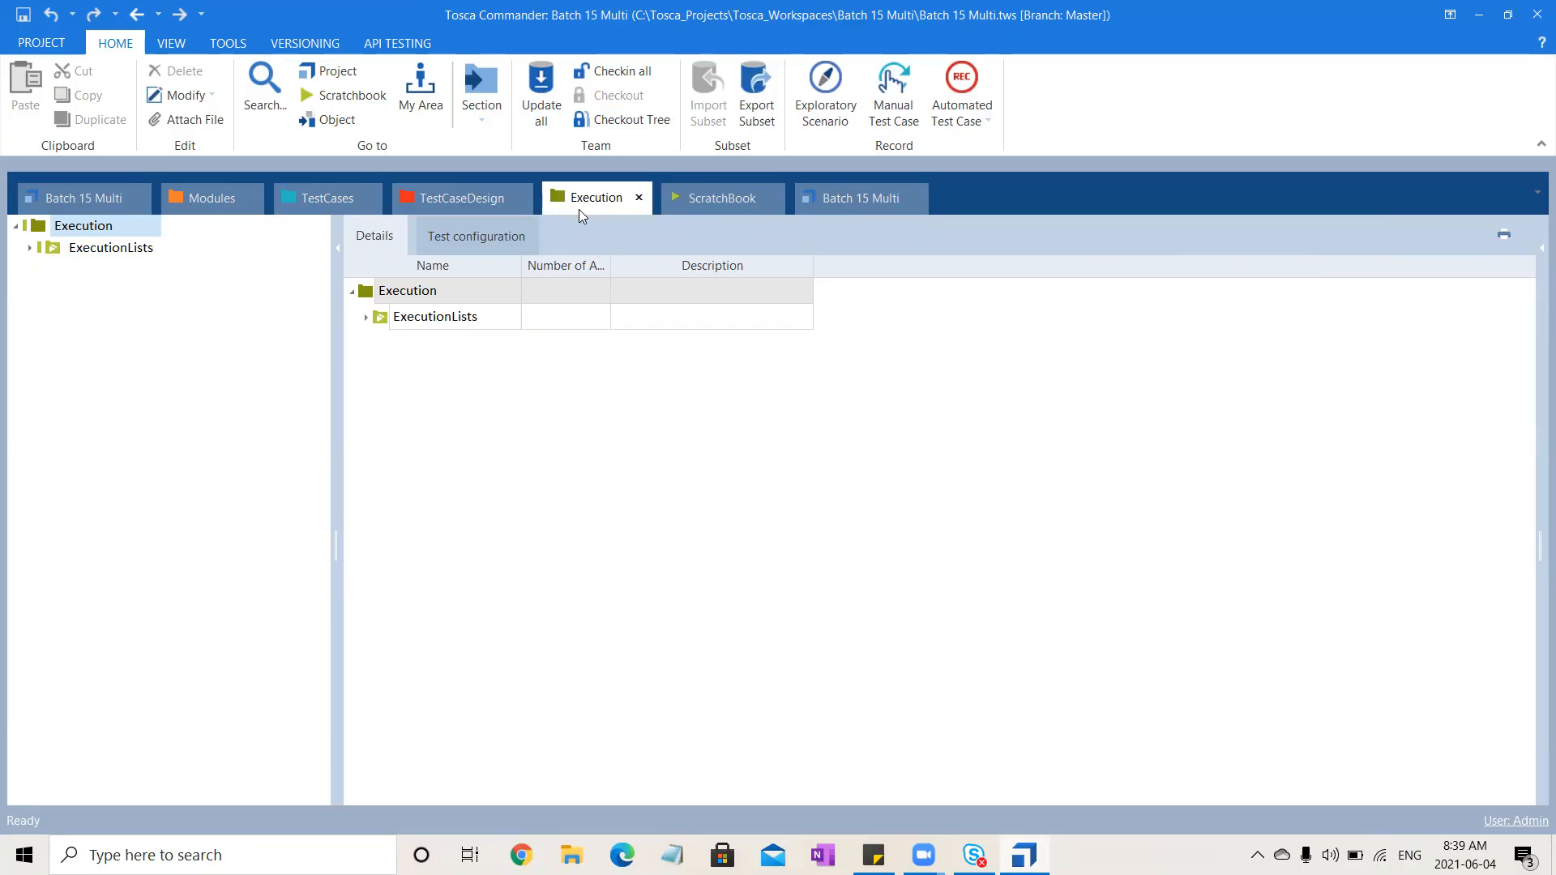
{"action": "left_click", "coordinate": [115, 232]}
{"action": "right_click", "coordinate": [117, 237]}
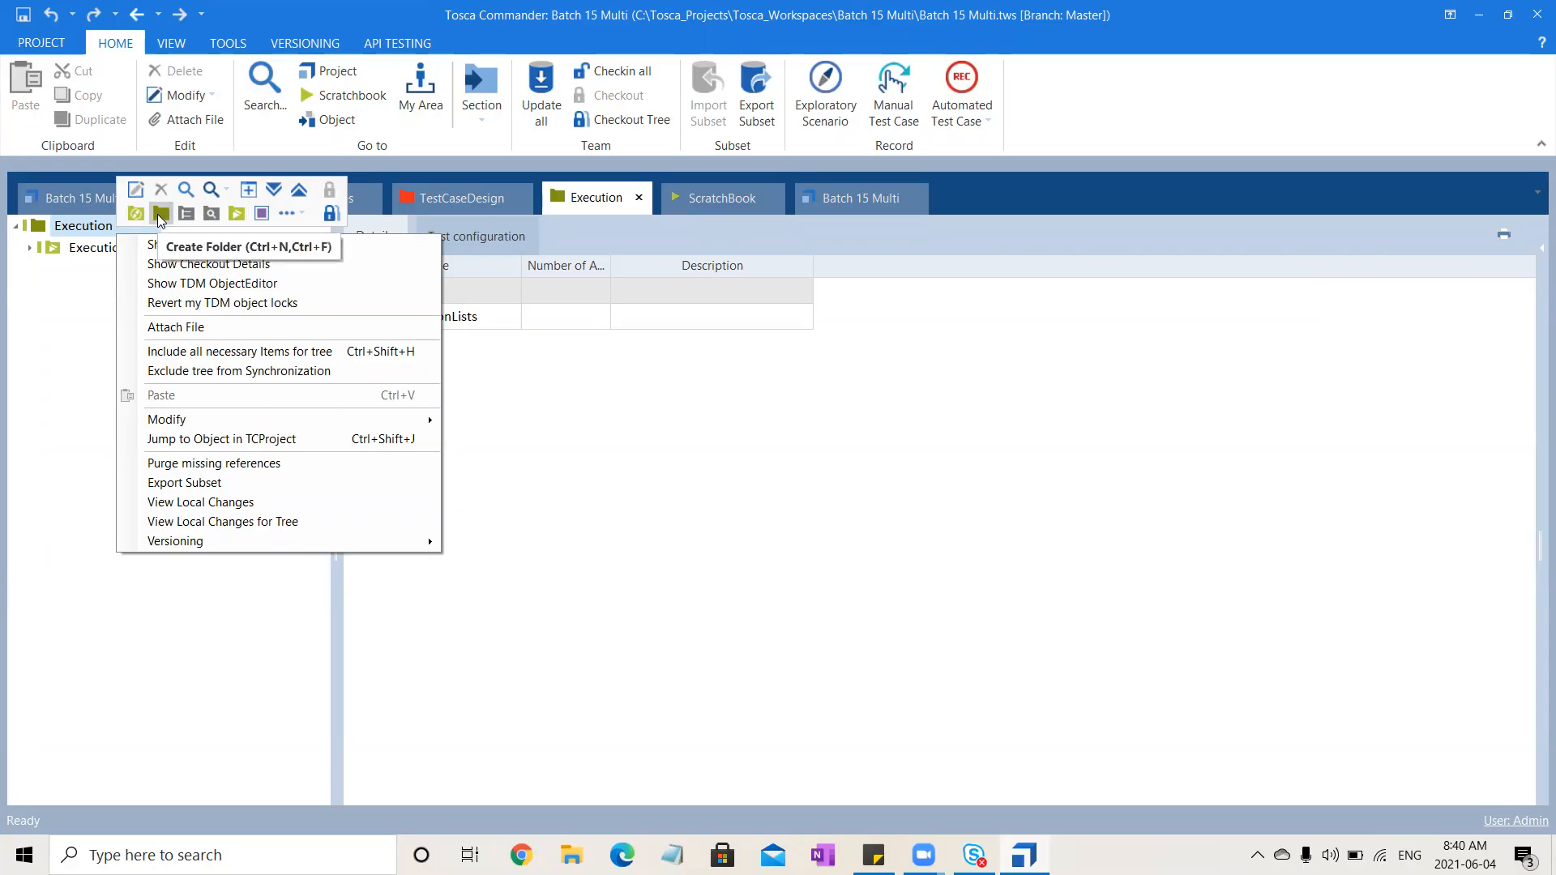
{"action": "left_click", "coordinate": [240, 211]}
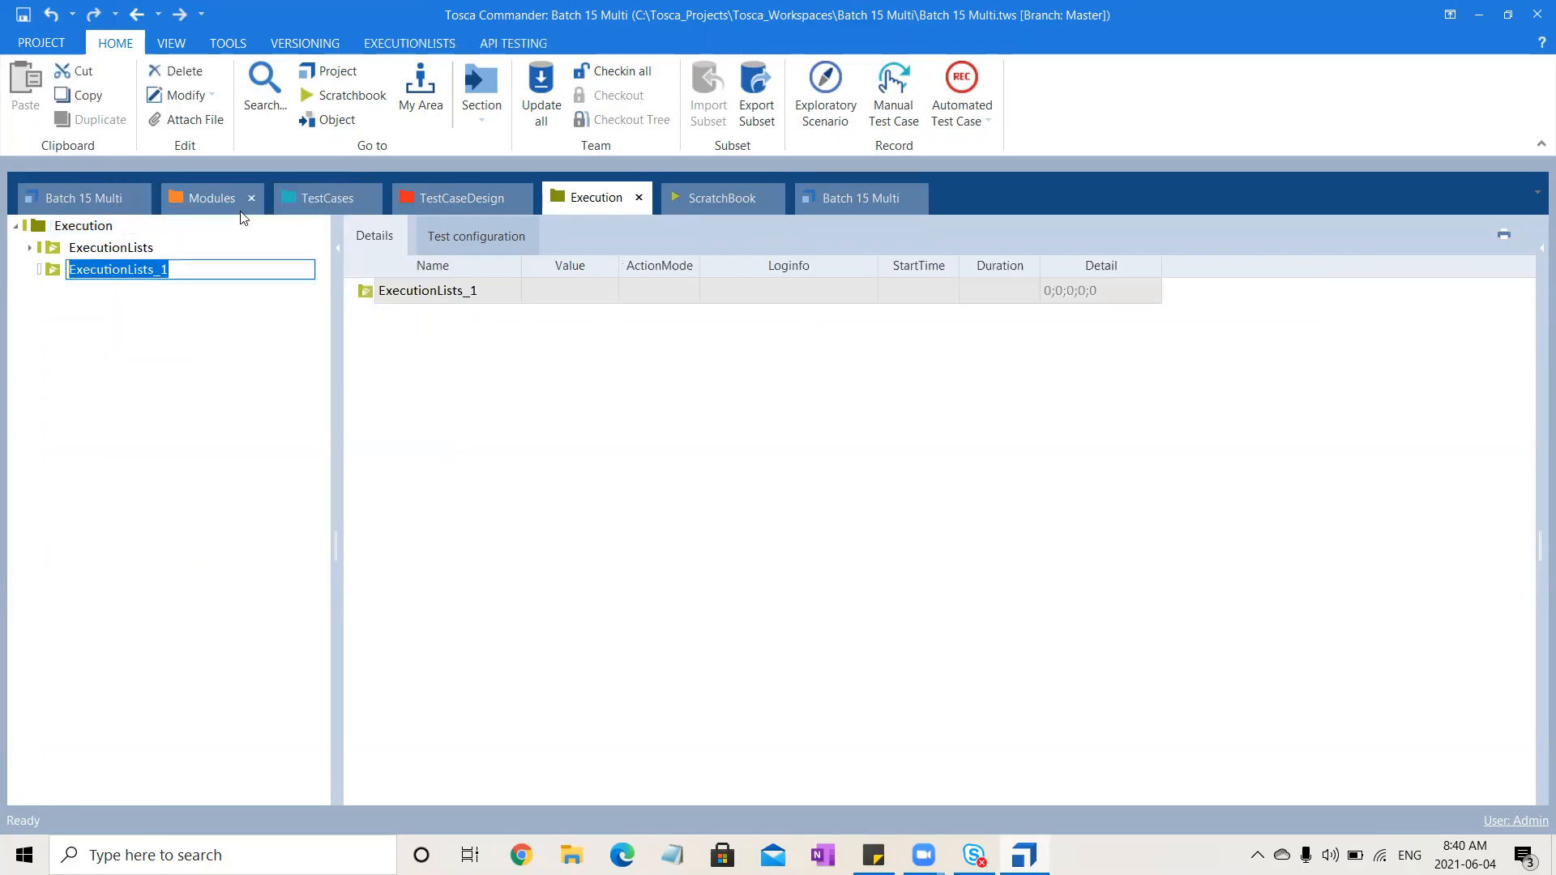
{"action": "type", "text": "De"}
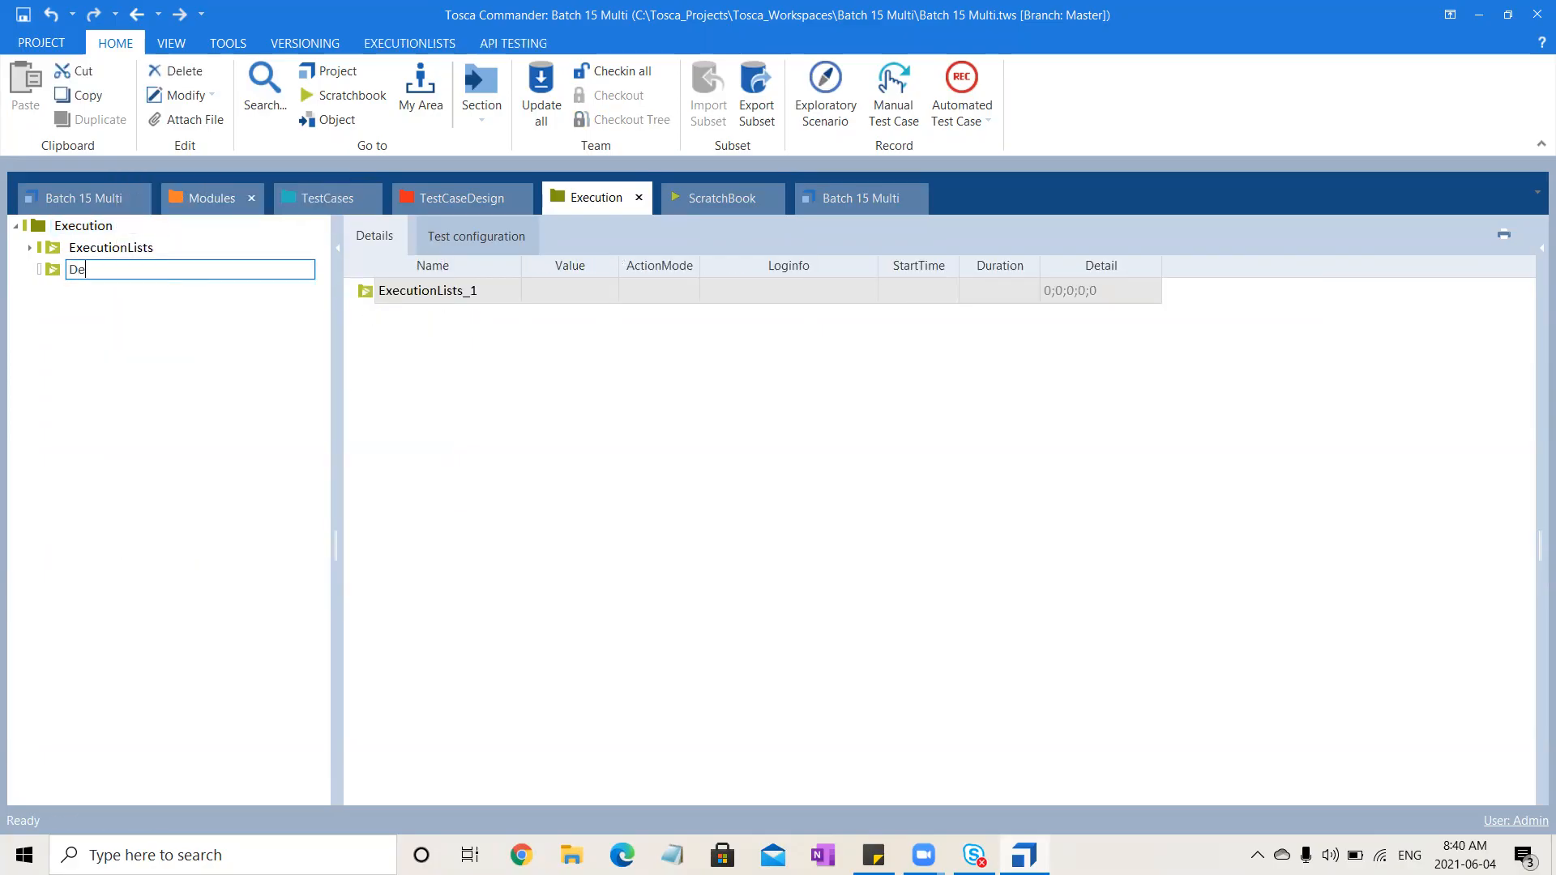
{"action": "type", "text": "mo"}
{"action": "key", "text": "Return"}
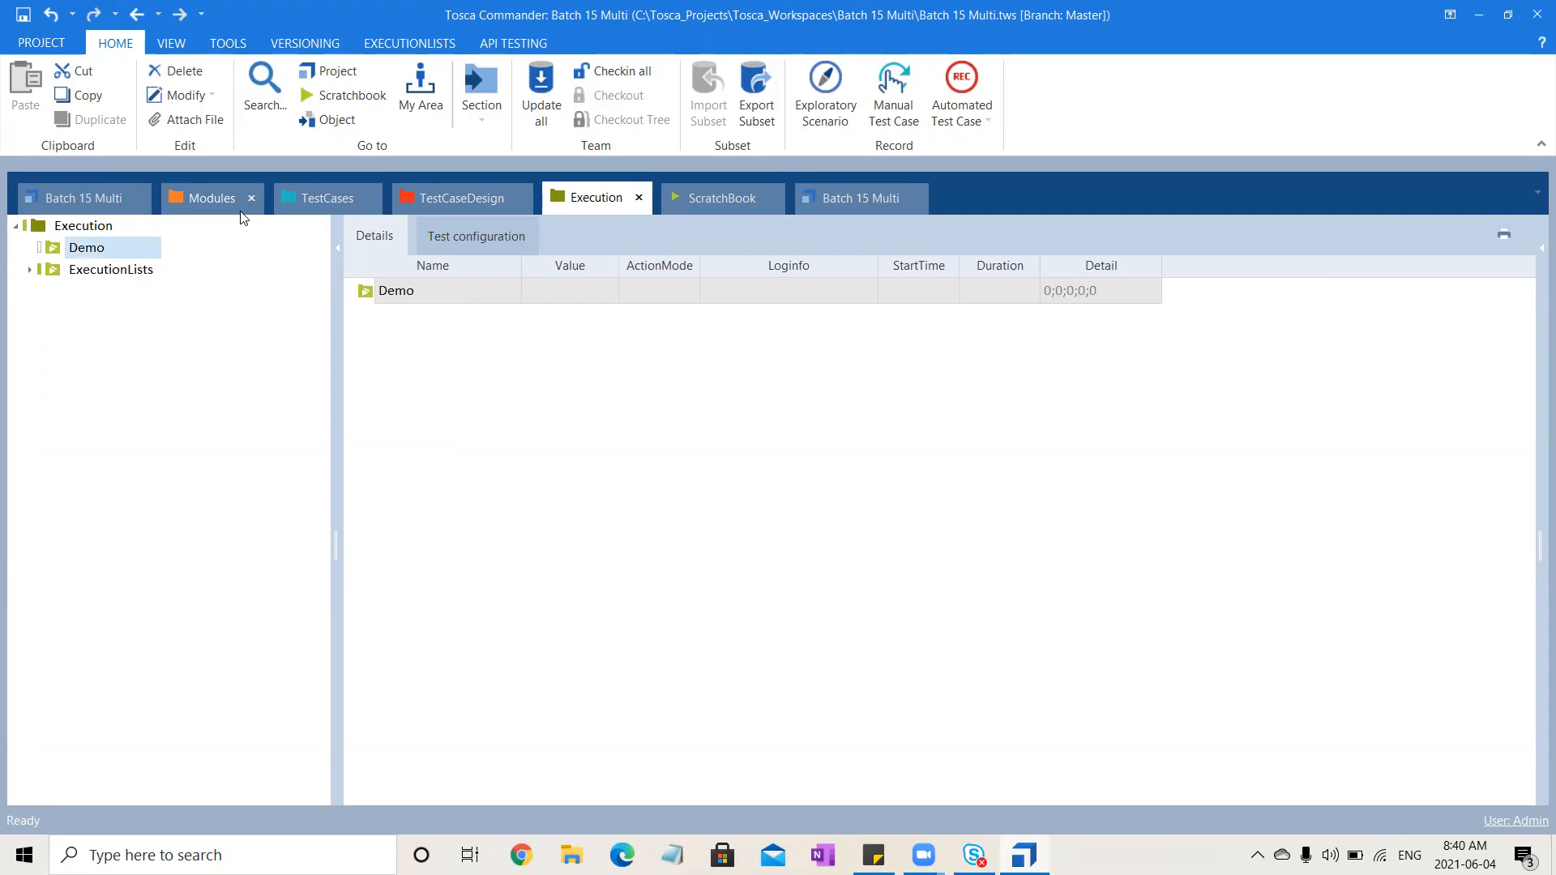
Create a new execution list inside the Demo folder named User Registration
{"action": "left_click", "coordinate": [136, 253]}
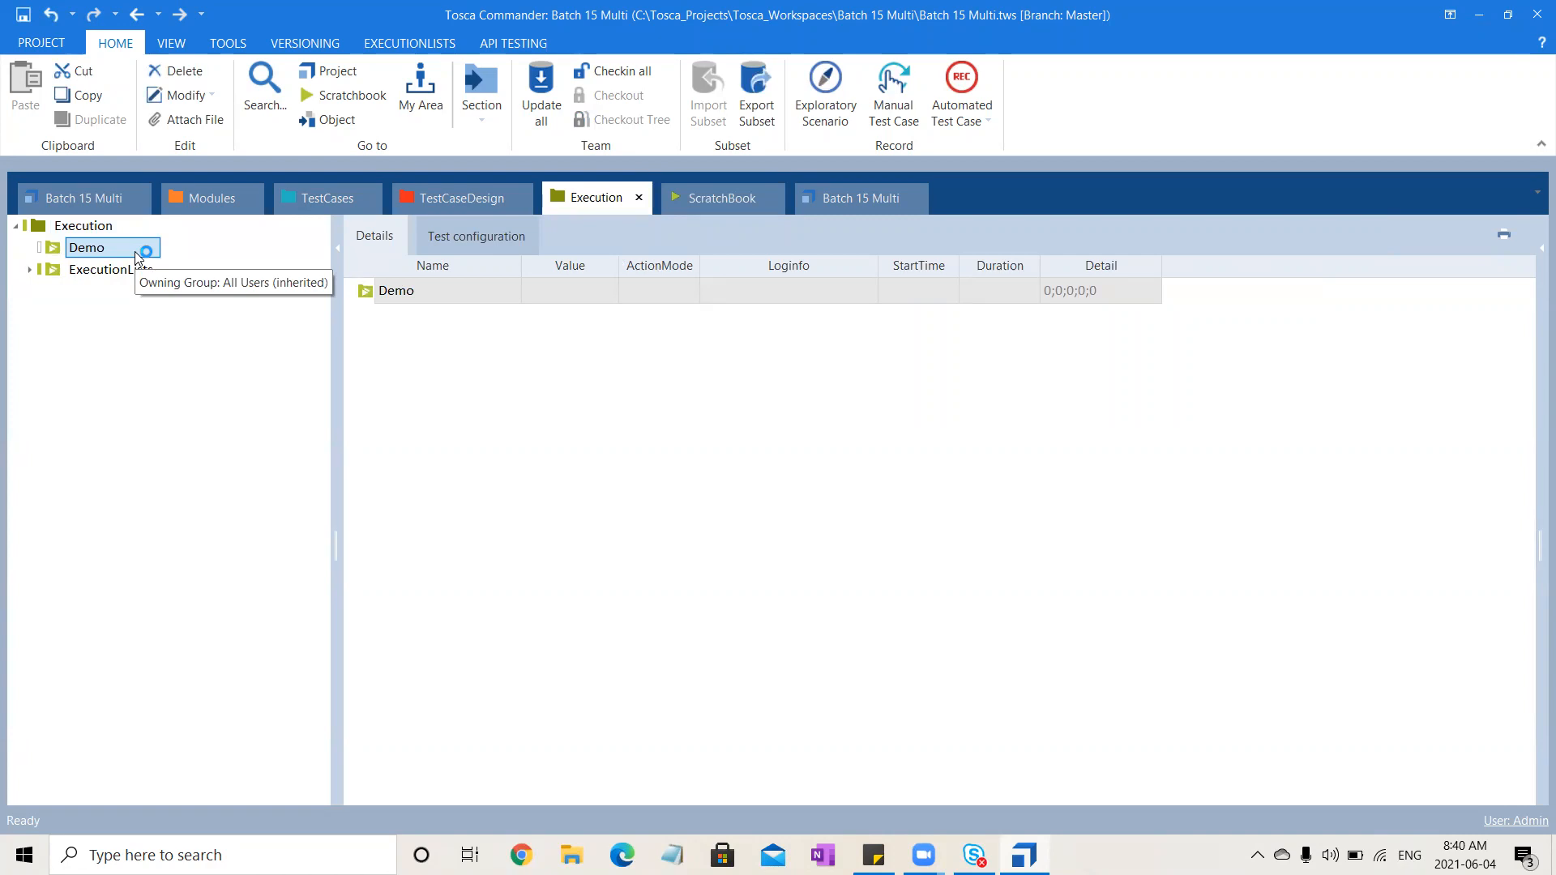
{"action": "right_click", "coordinate": [135, 251]}
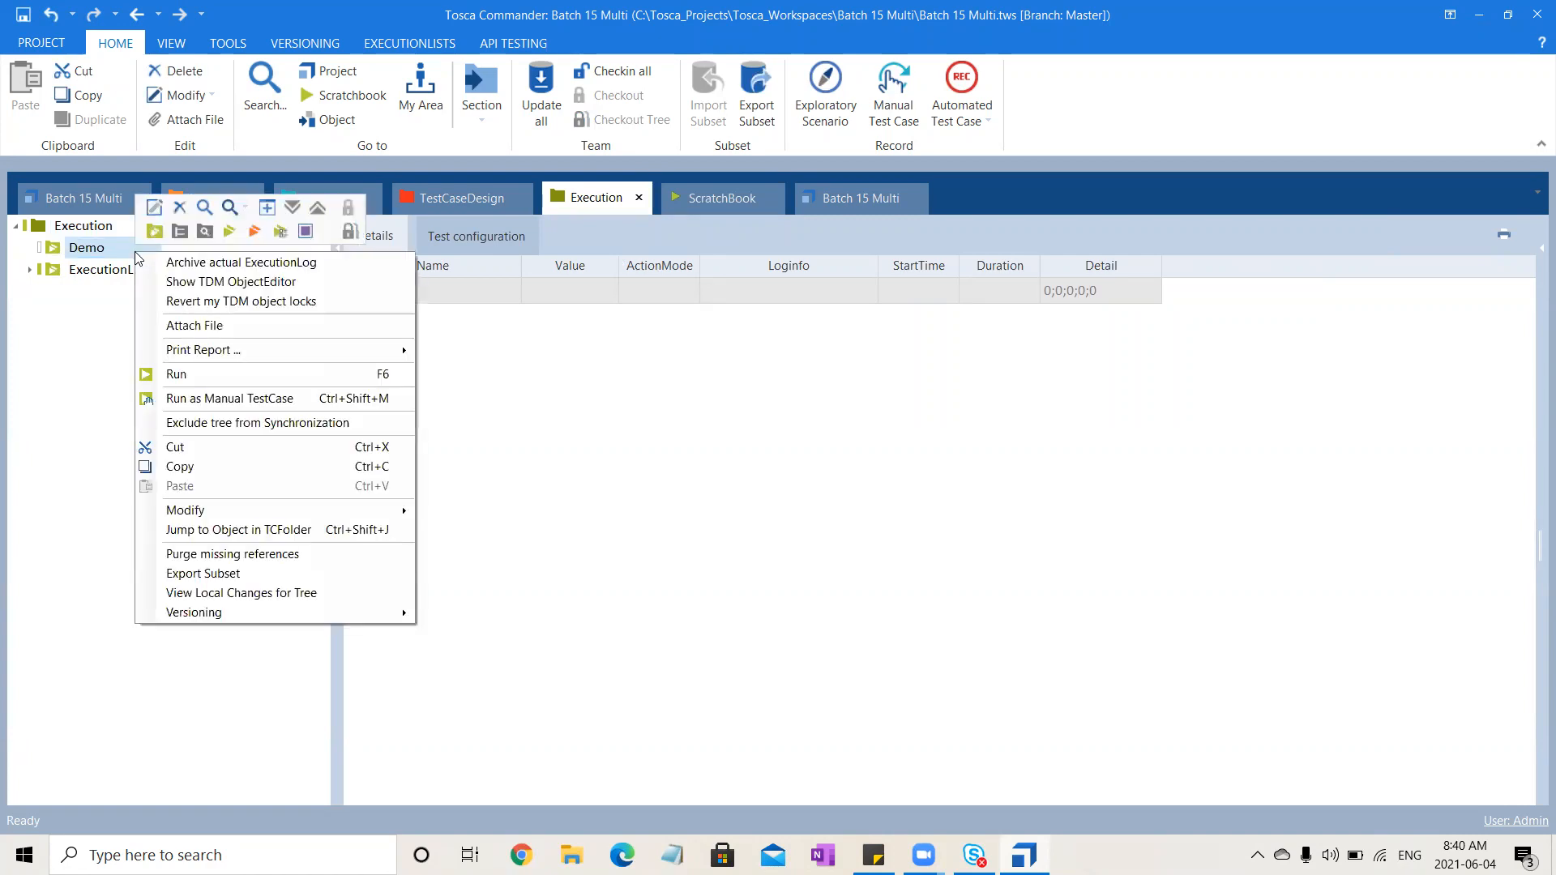
{"action": "left_click", "coordinate": [226, 235]}
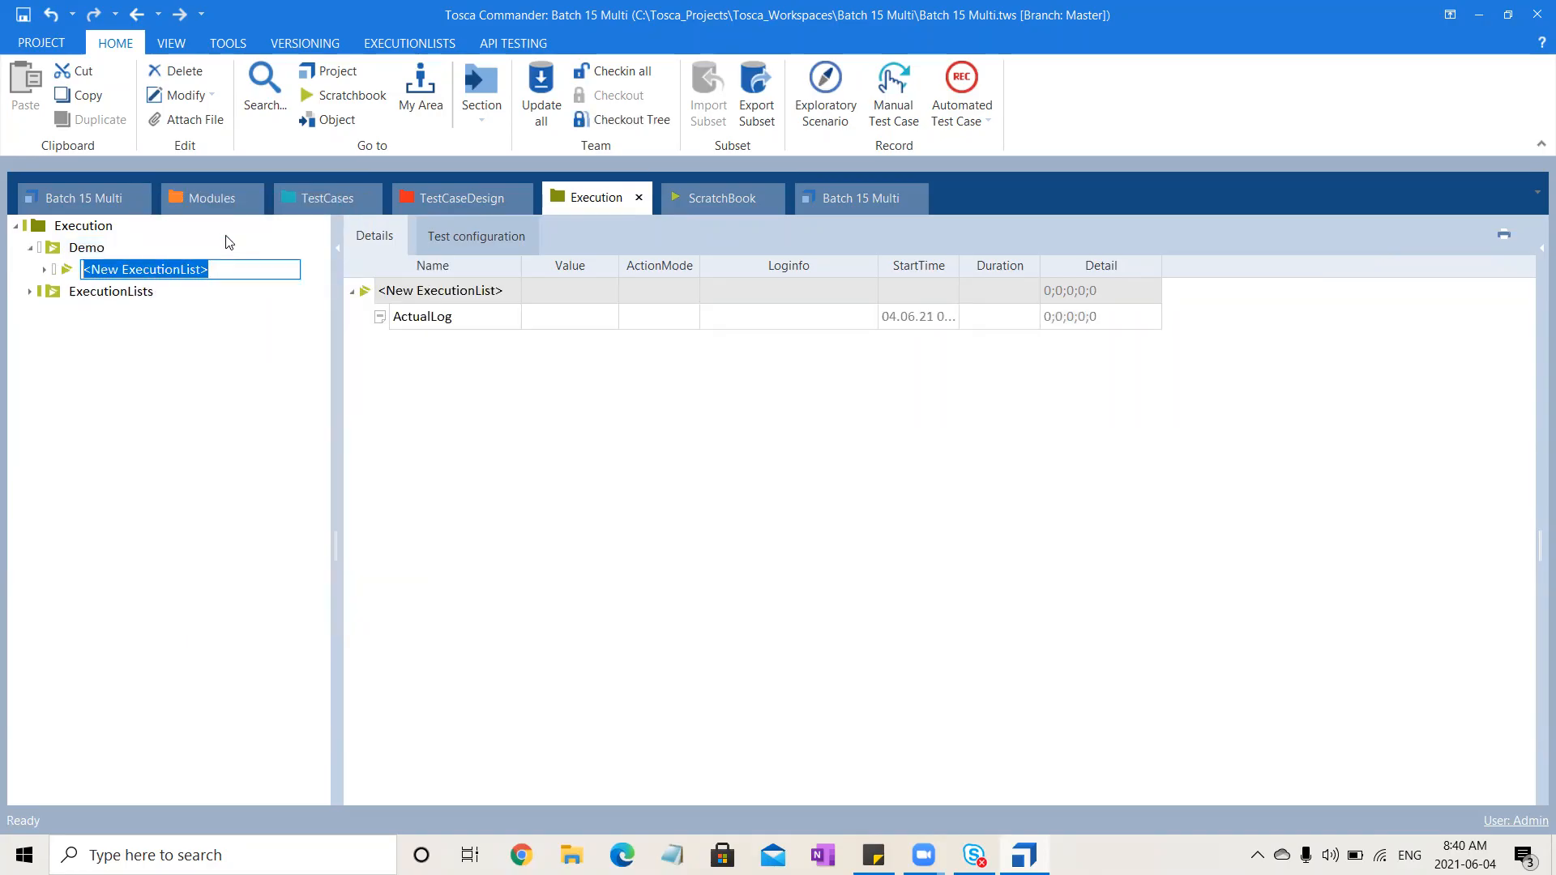
{"action": "type", "text": "User Registration"}
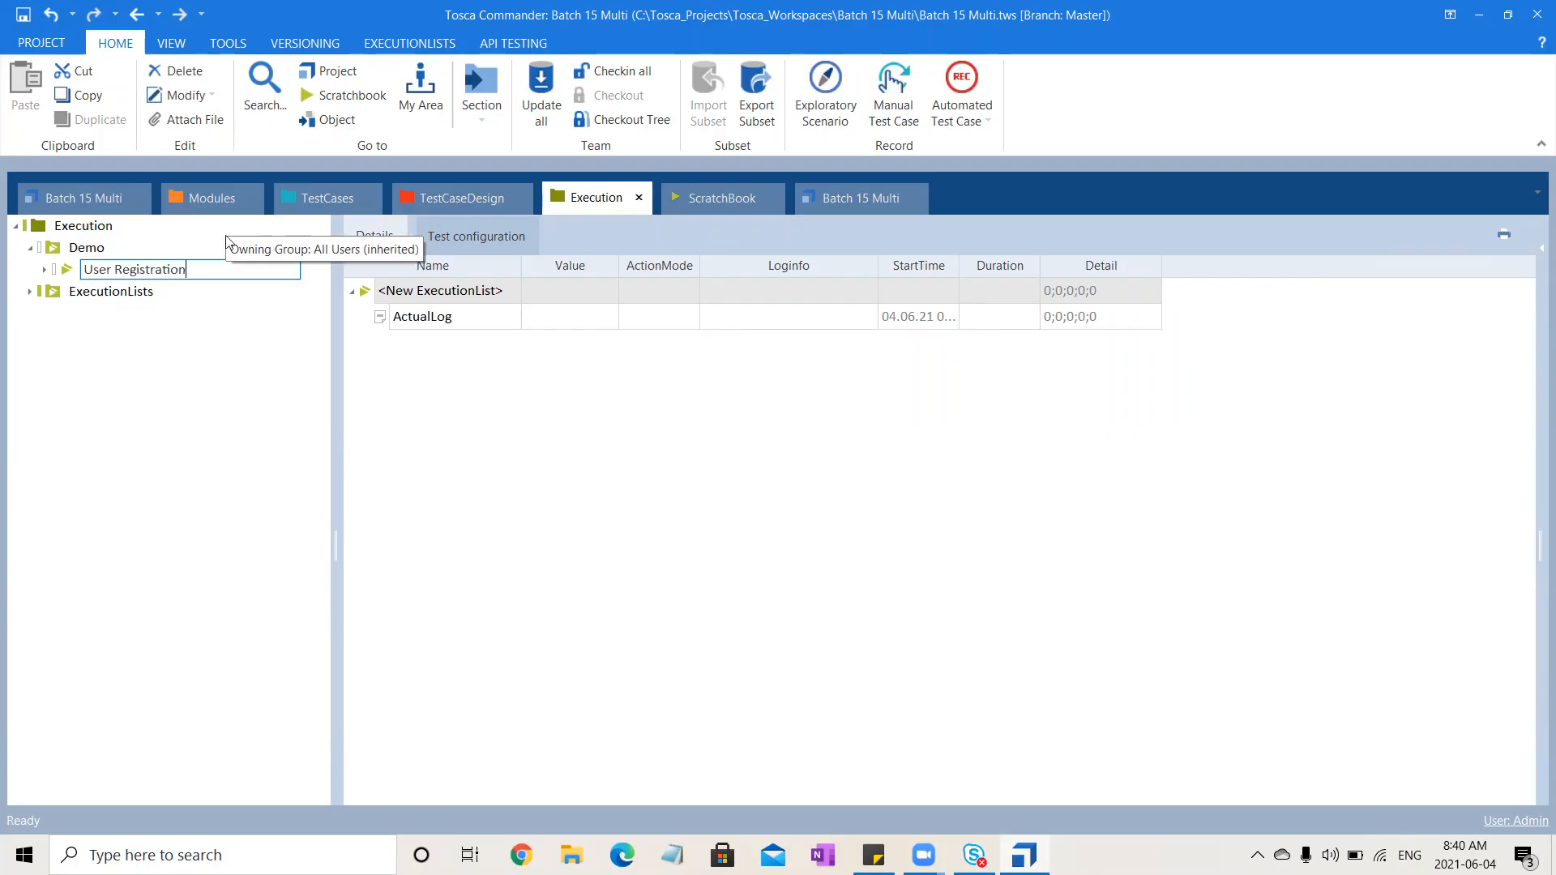
{"action": "key", "text": "Return"}
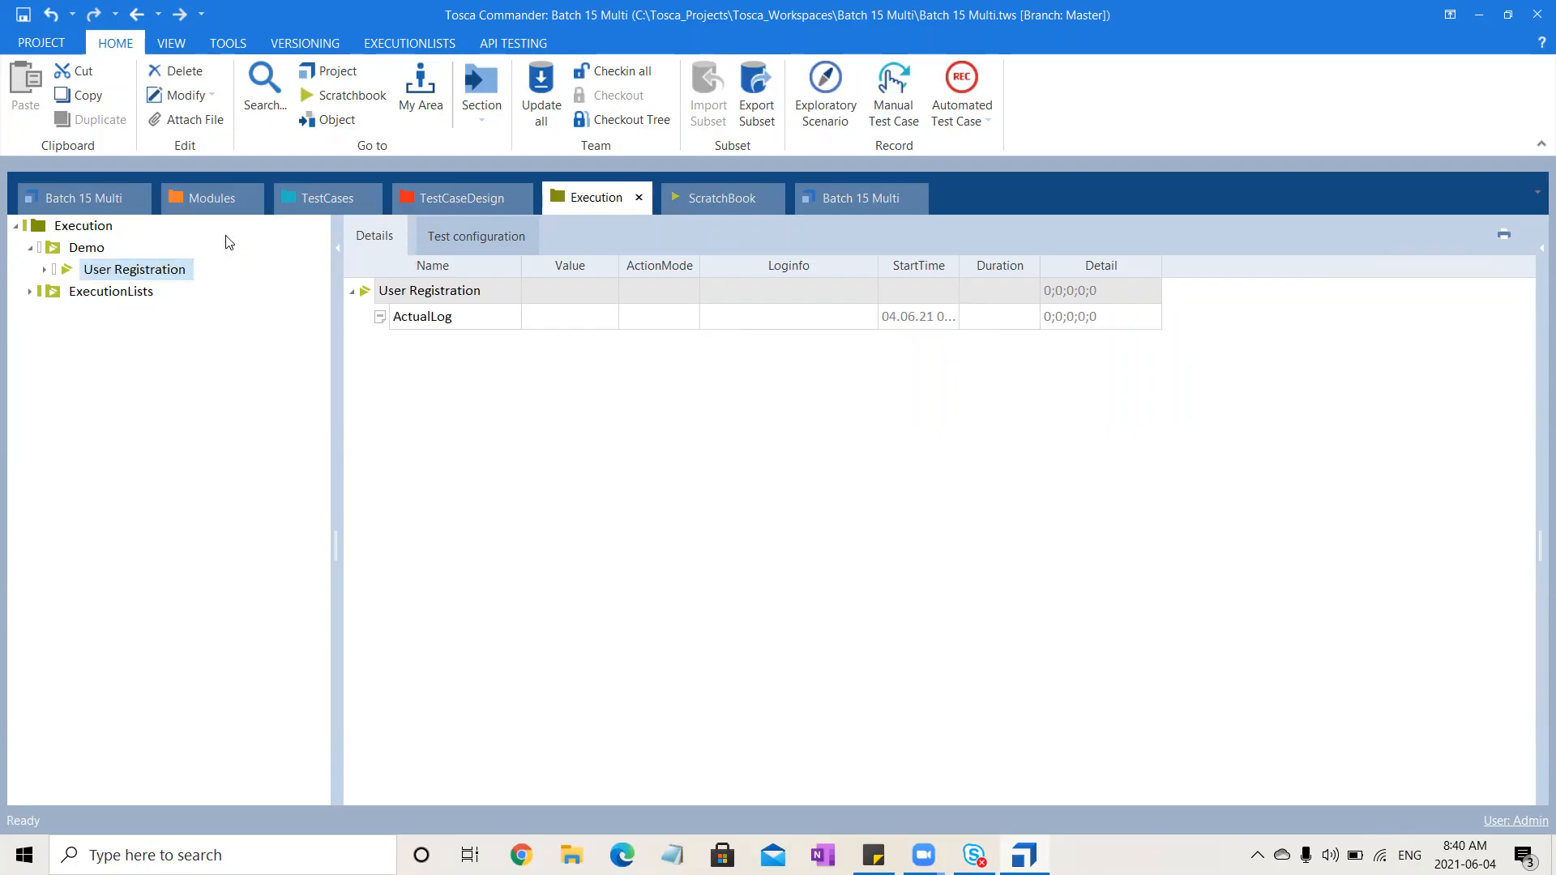
Add the DemoWebShop test case Validate the New User Registration to the User Registration execution list
{"action": "left_click", "coordinate": [314, 199]}
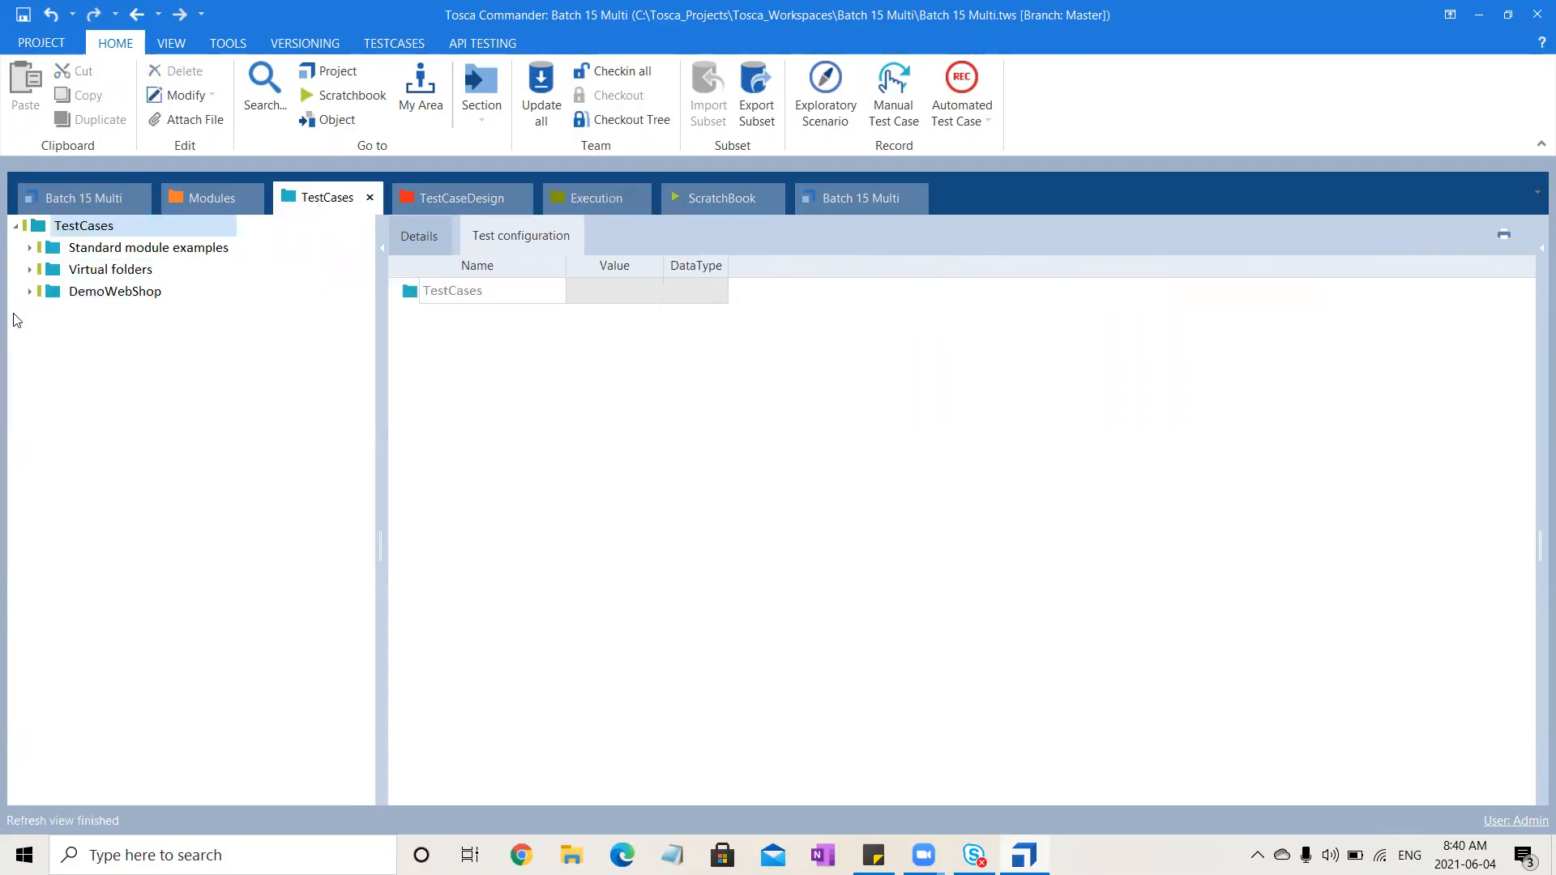
{"action": "left_click", "coordinate": [30, 291]}
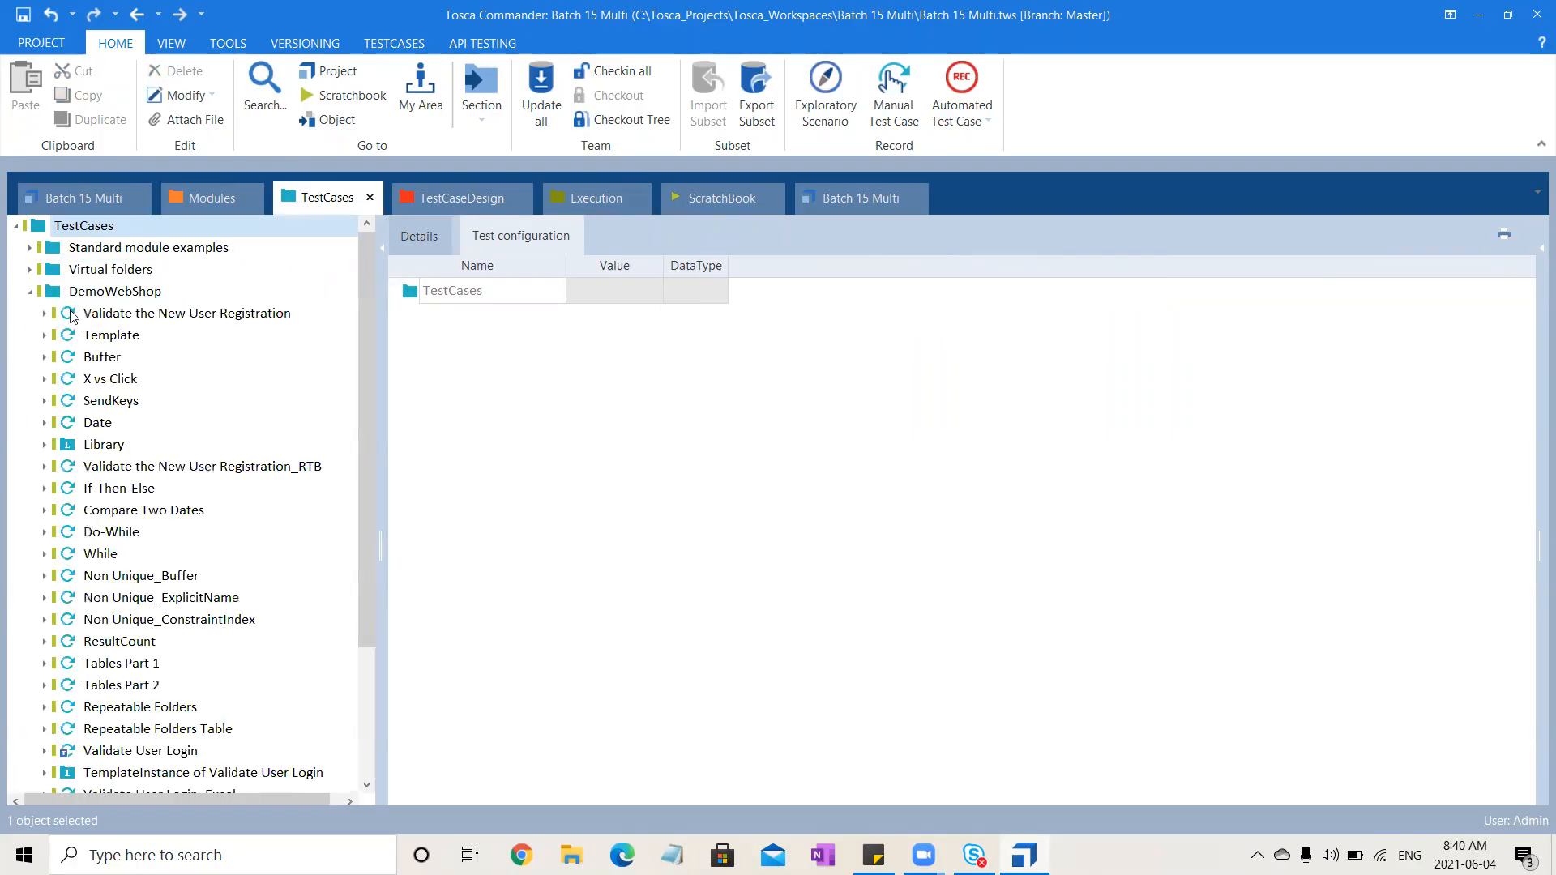
{"action": "left_click", "coordinate": [209, 313]}
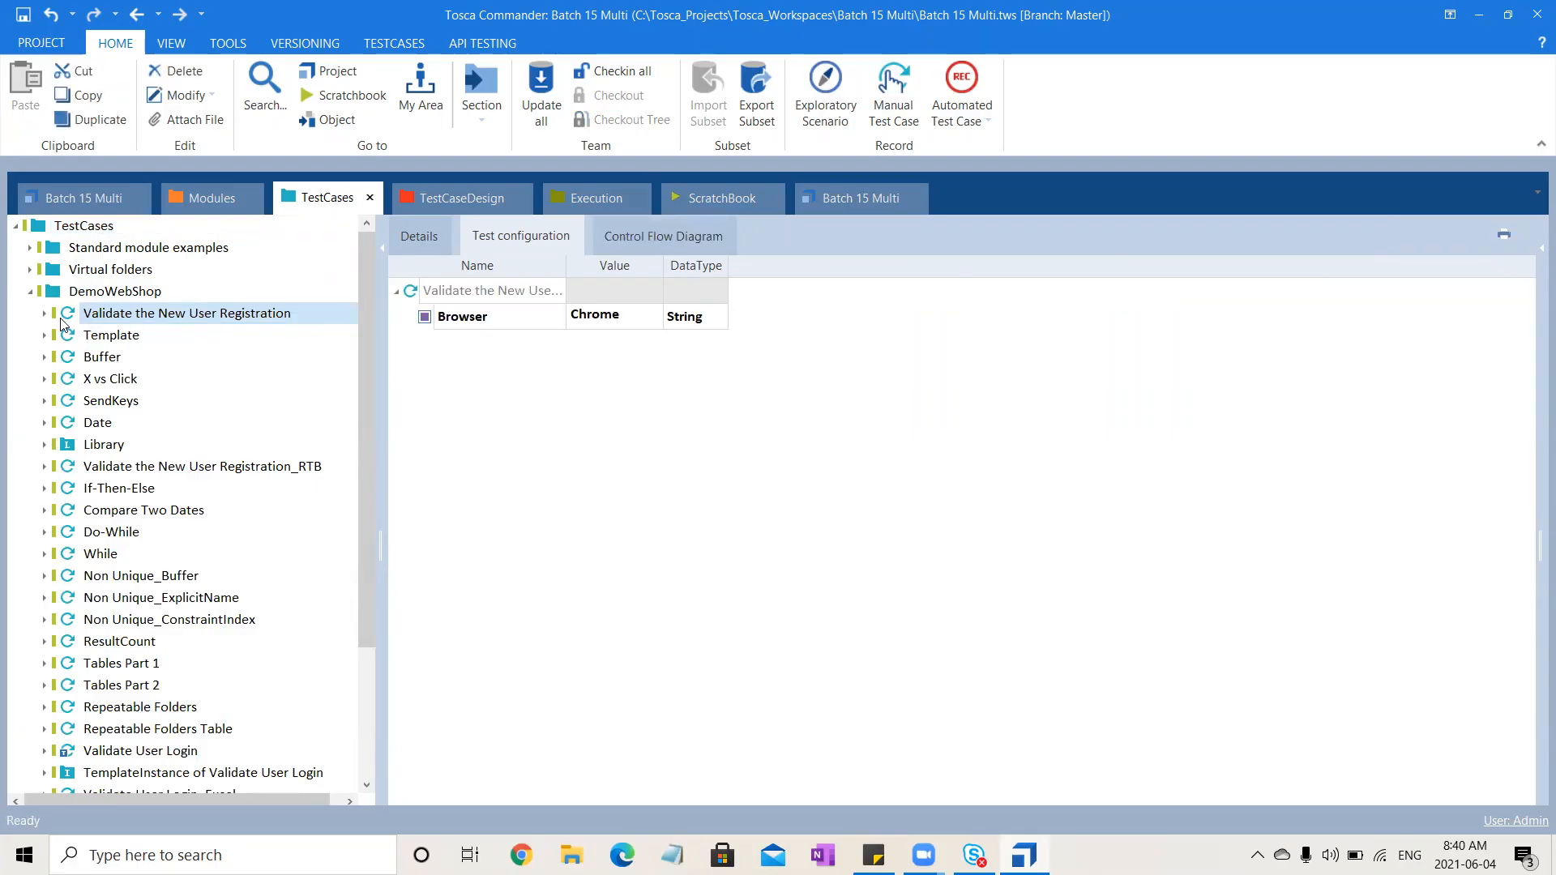
{"action": "left_click_drag", "start_coordinate": [67, 319], "coordinate": [137, 275]}
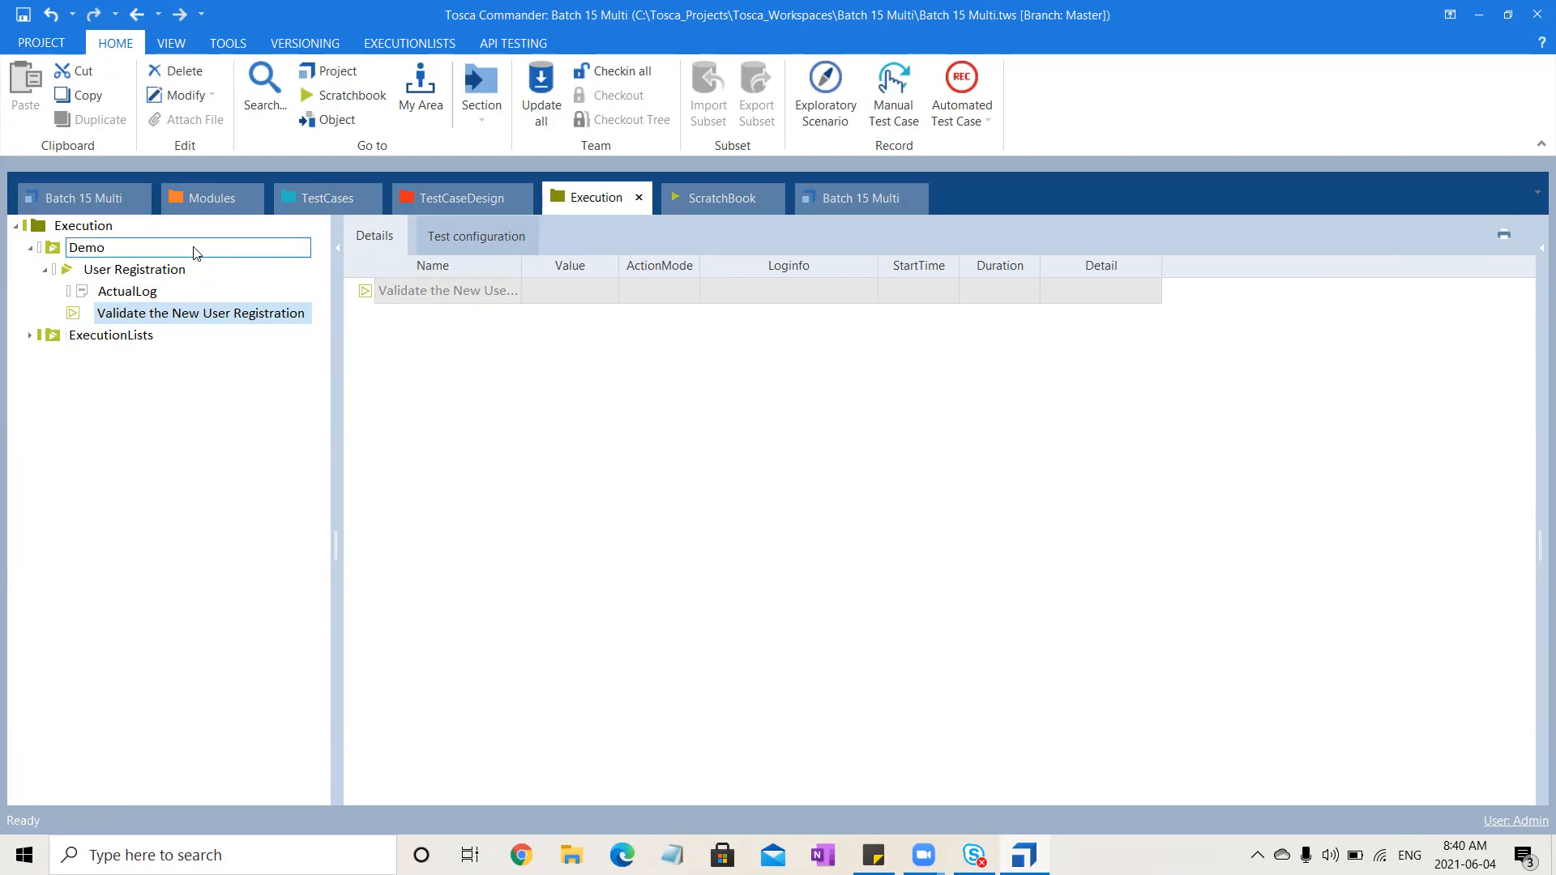
Select the User Registration execution list and run it
{"action": "left_click", "coordinate": [197, 277]}
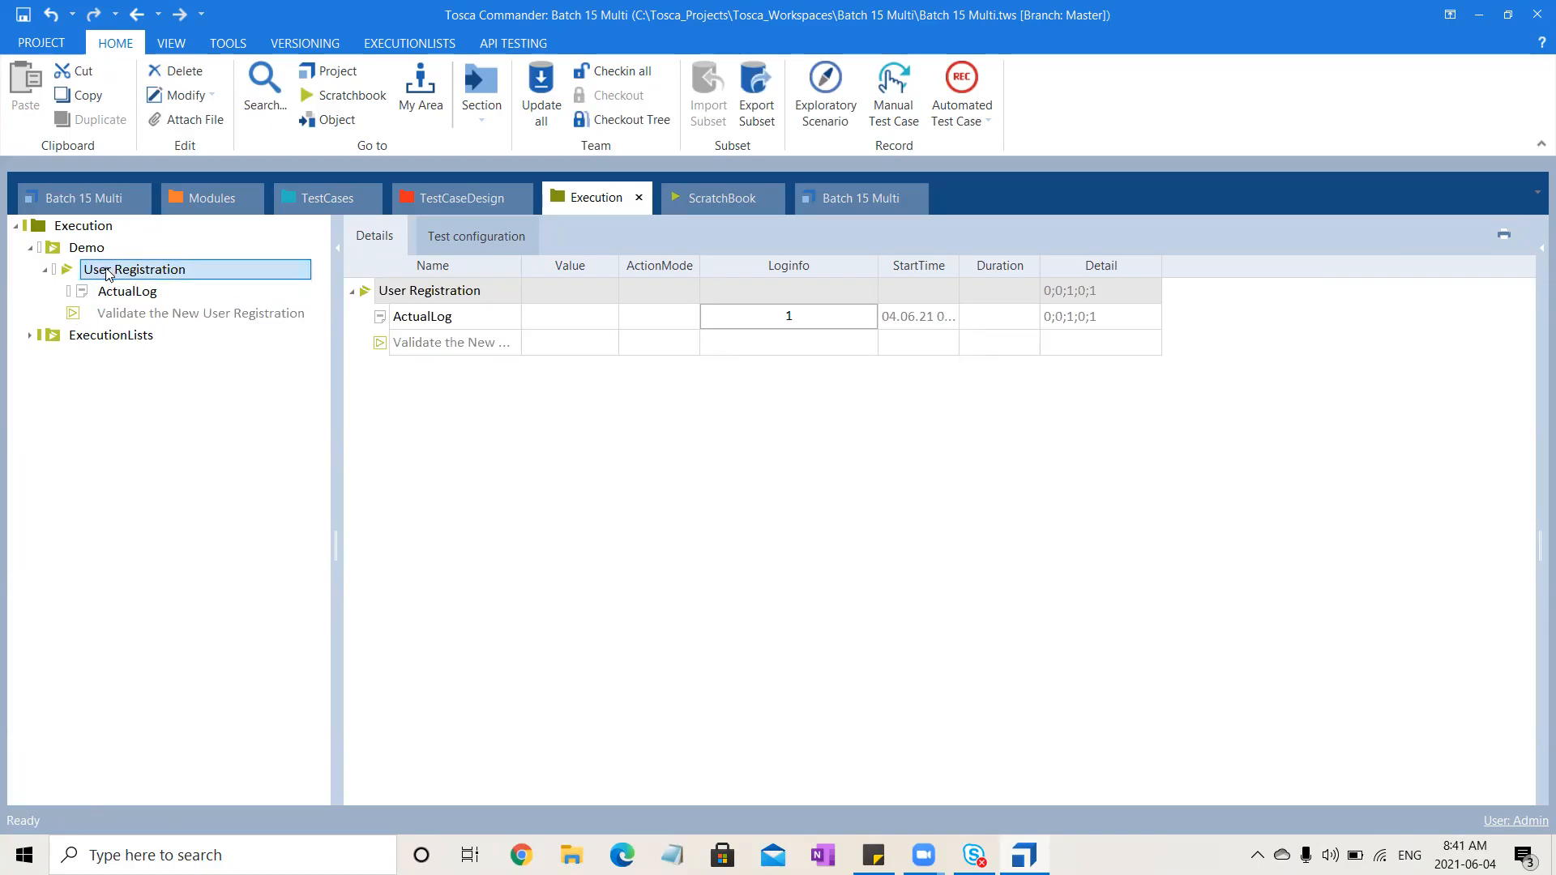
{"action": "left_click", "coordinate": [186, 321]}
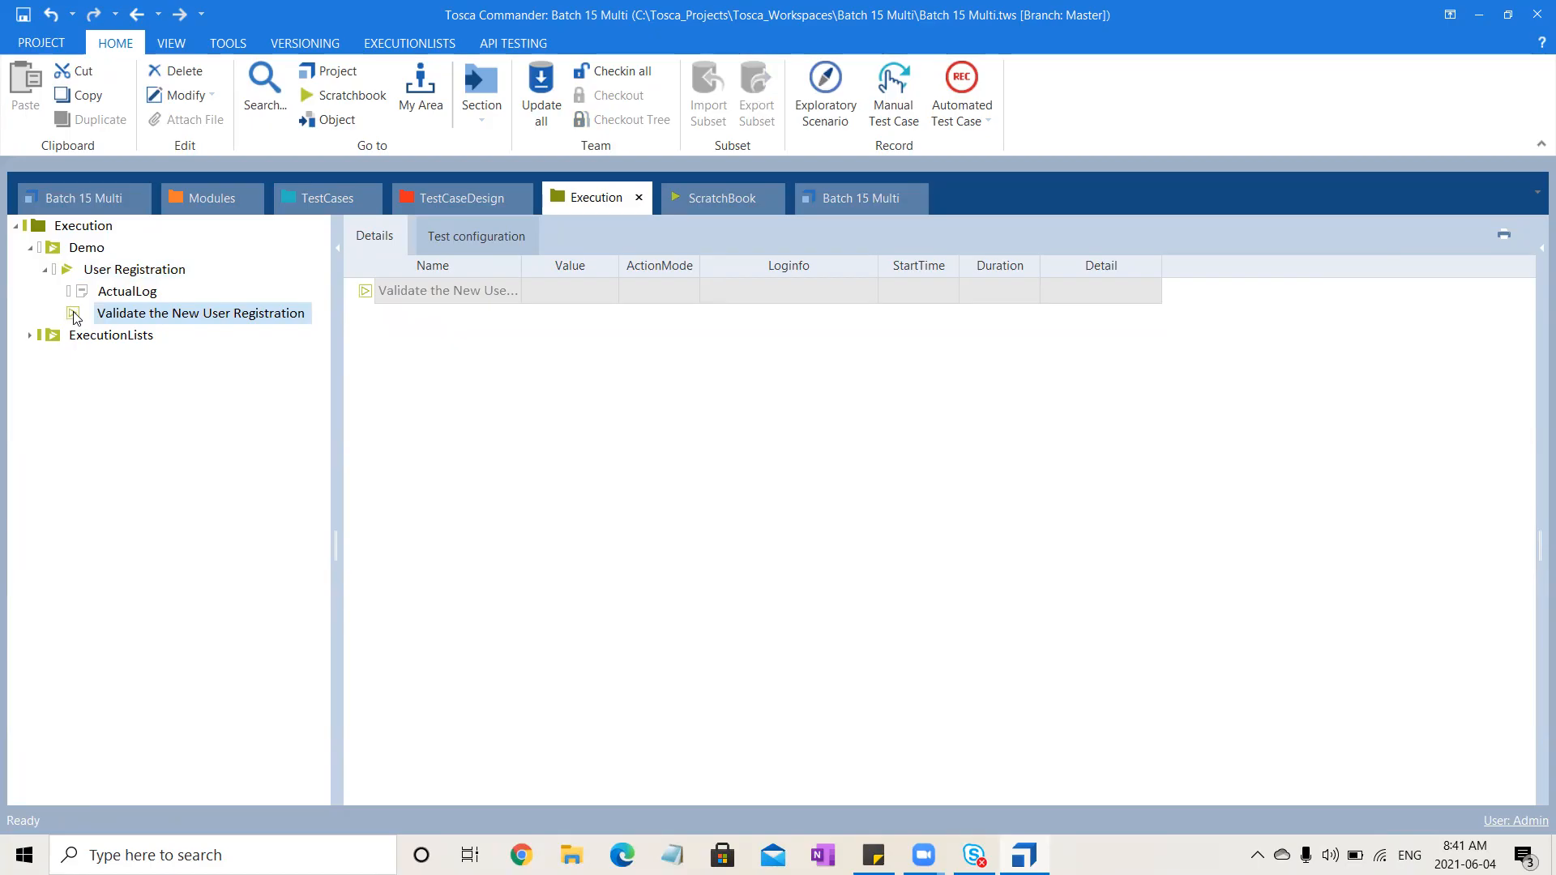
{"action": "left_click", "coordinate": [180, 273]}
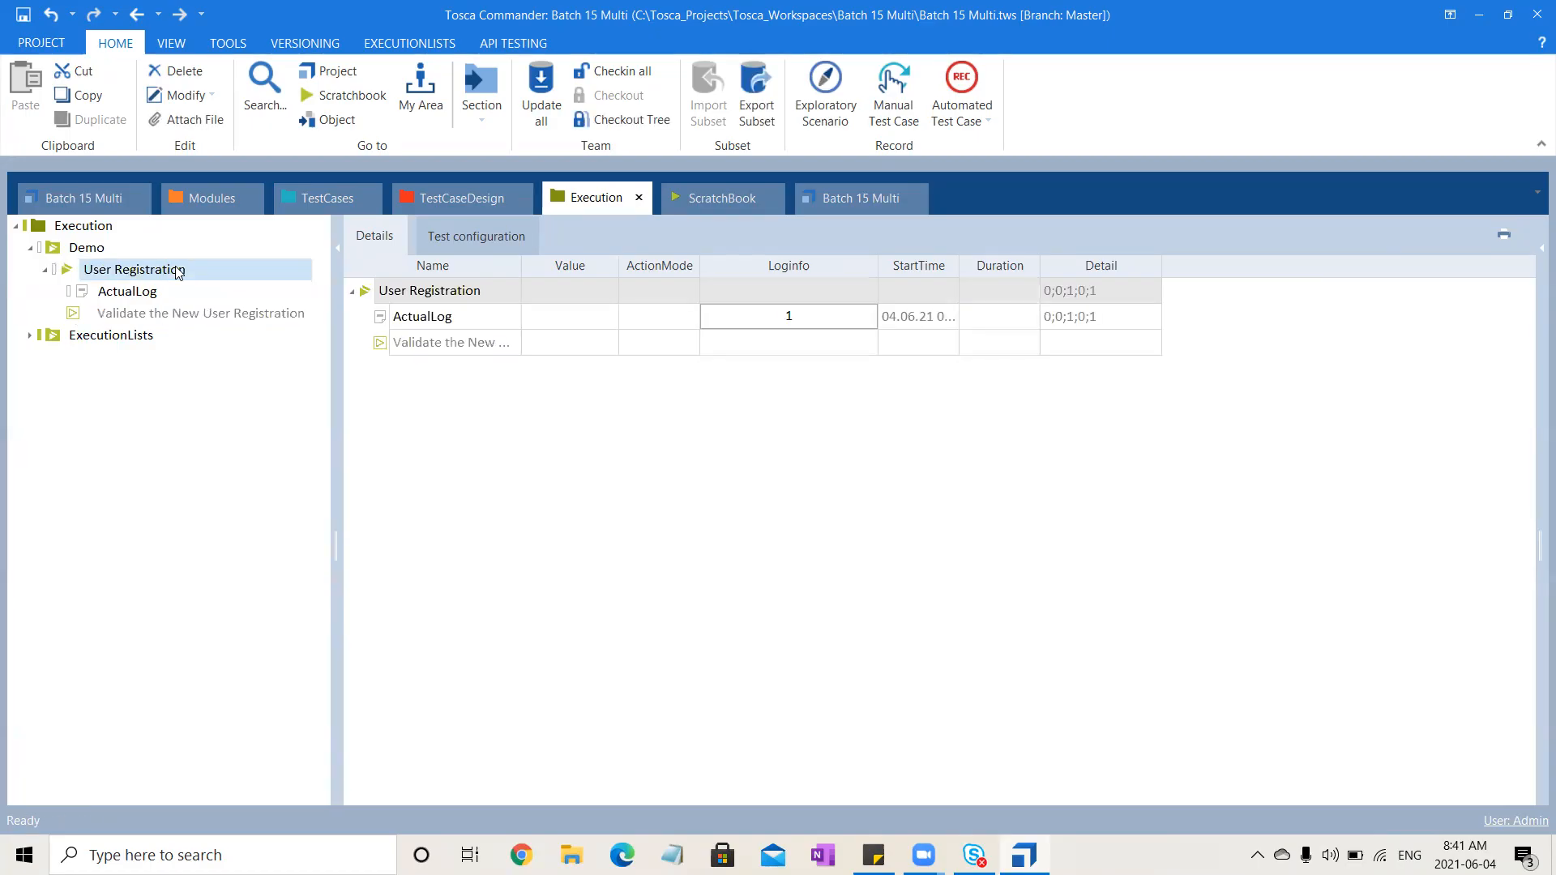
{"action": "left_click", "coordinate": [435, 45]}
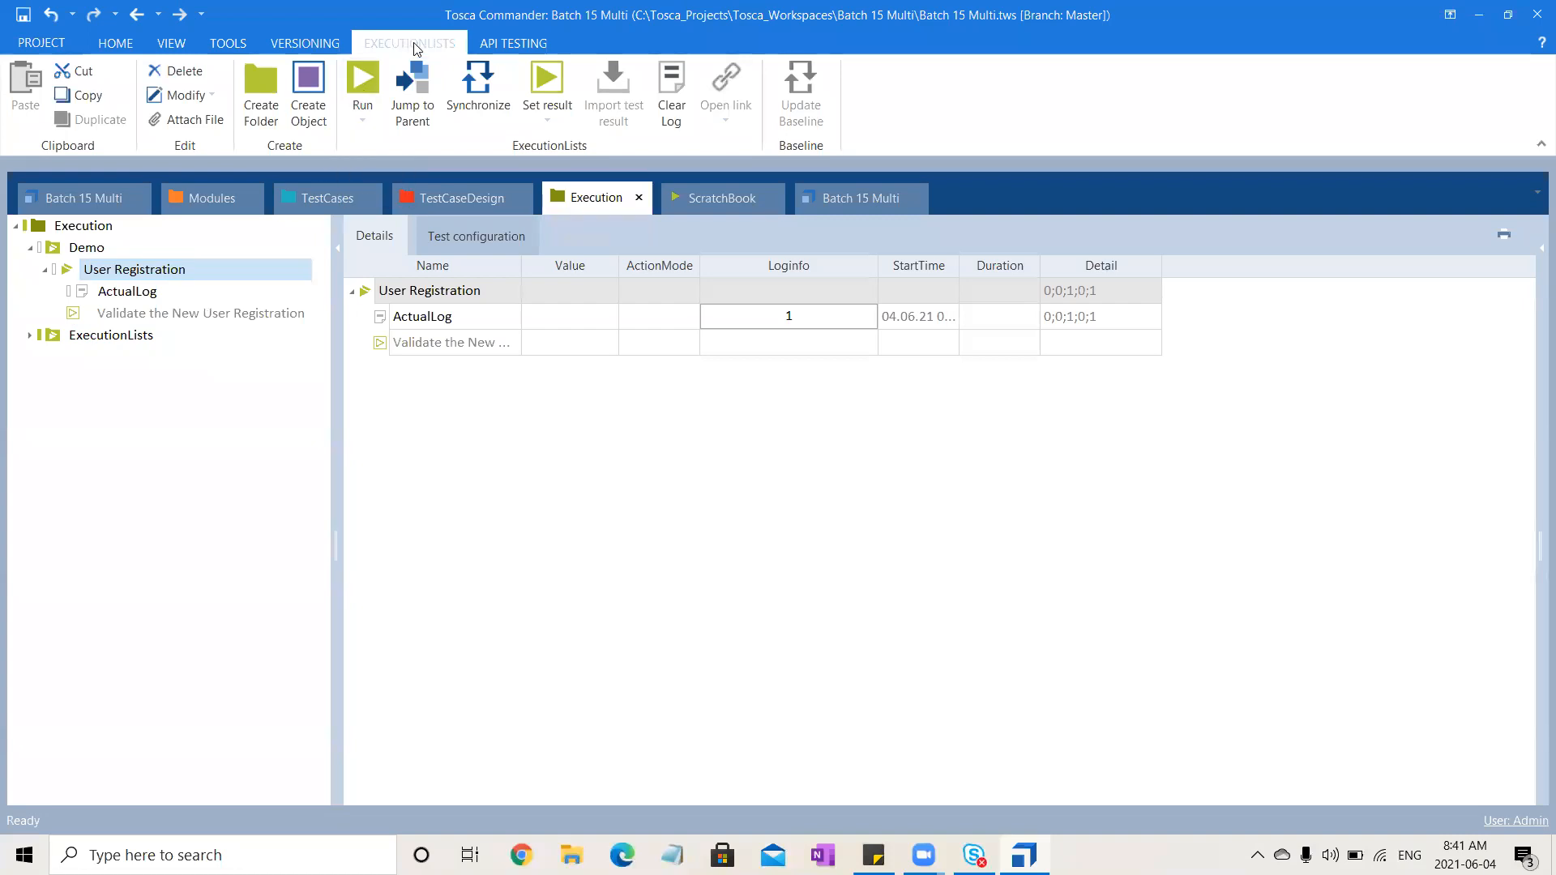
{"action": "left_click", "coordinate": [363, 78]}
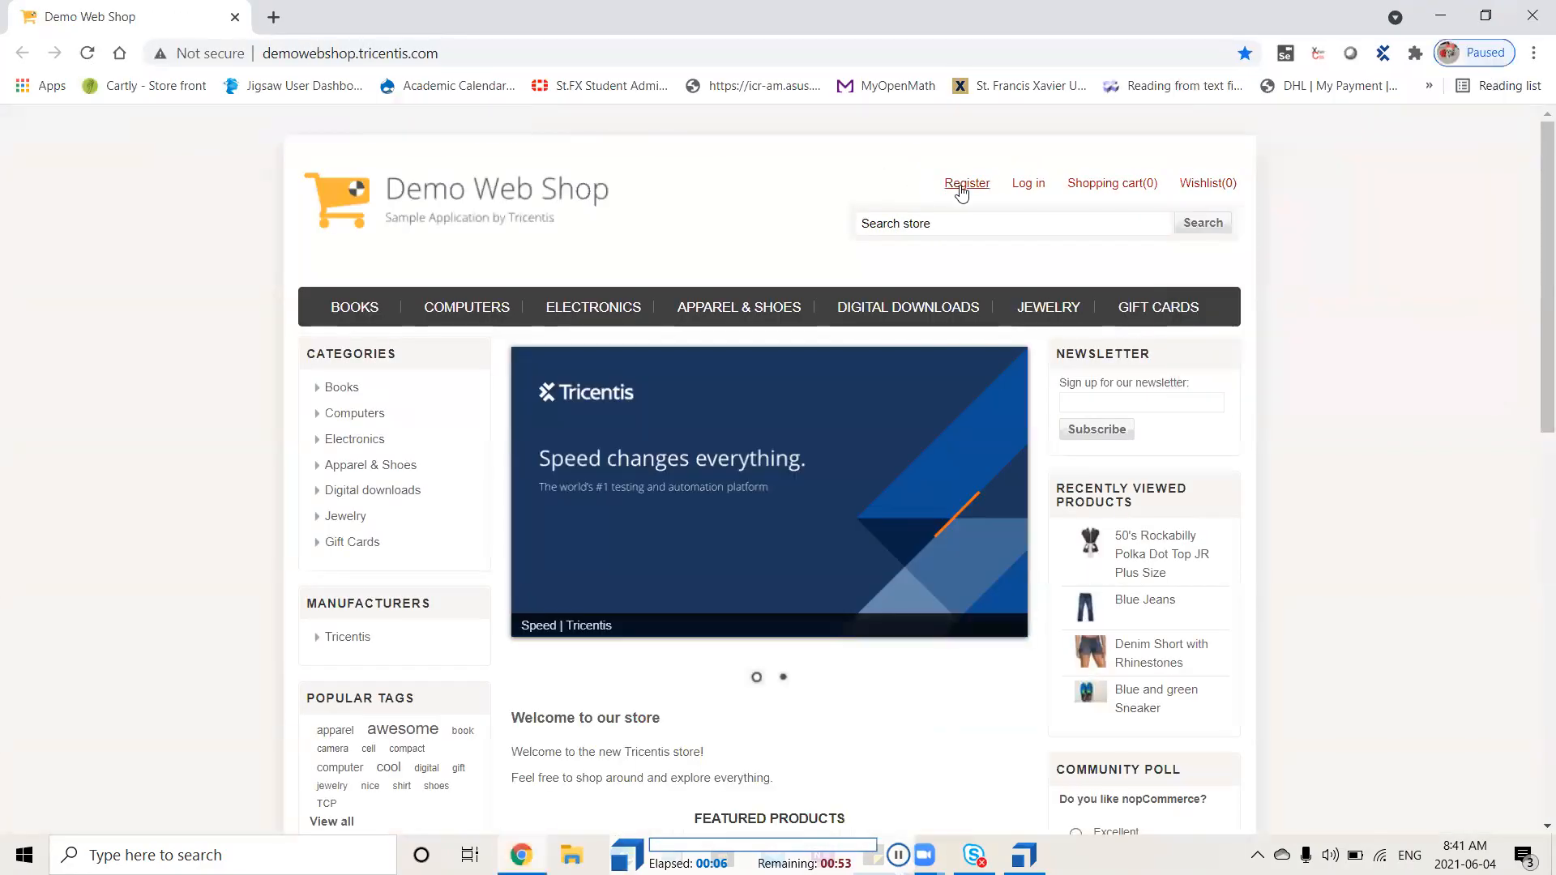
Let the run register a new female user in the Demo Web Shop, entering names, e-mail and password, then log out
{"action": "left_click", "coordinate": [962, 188]}
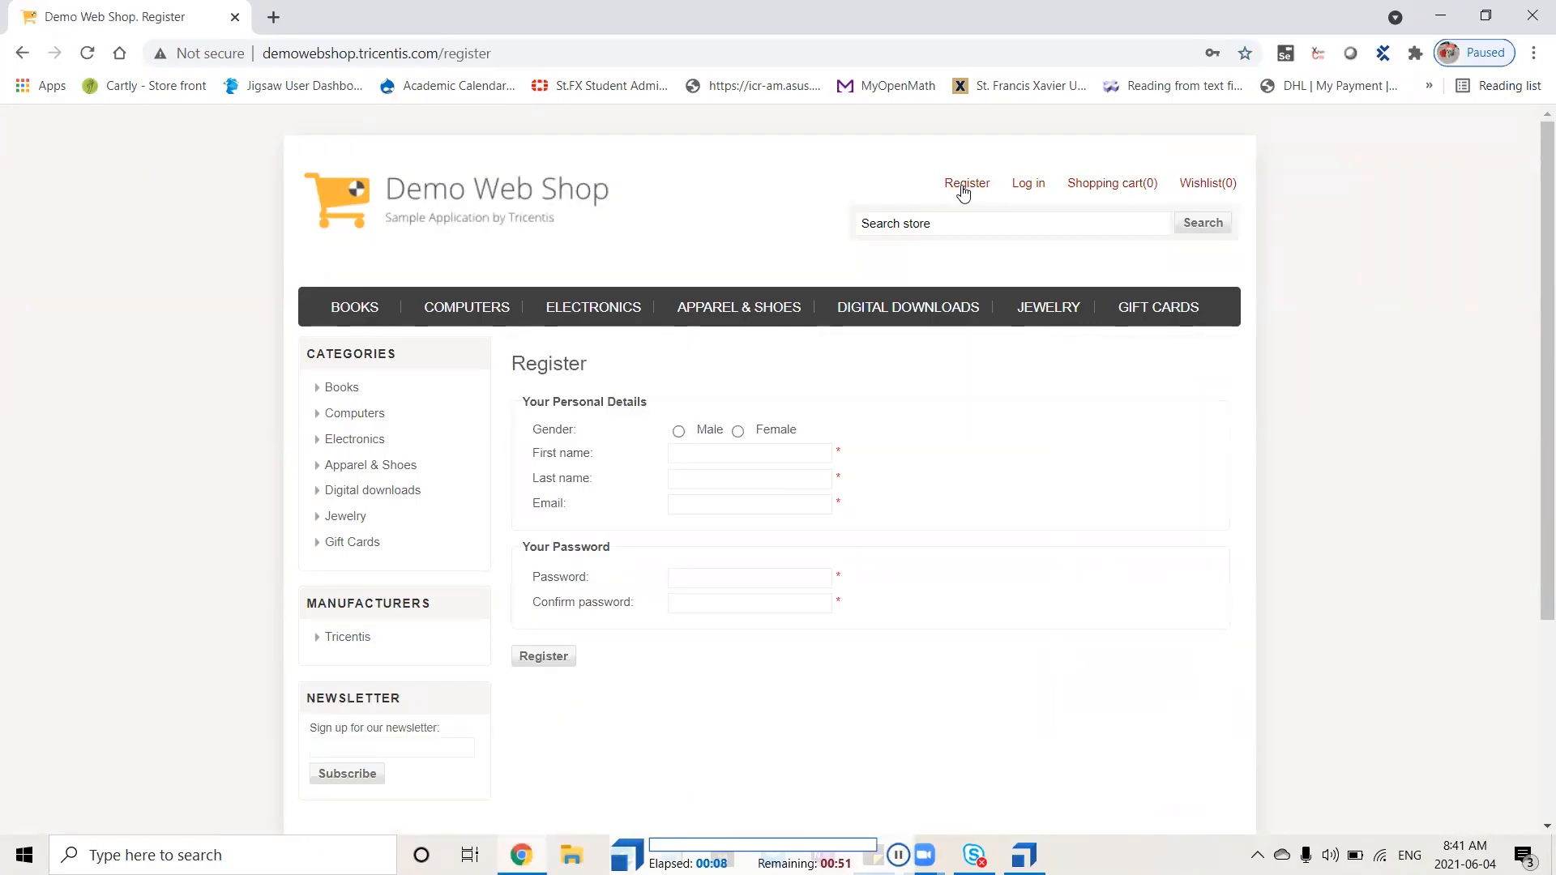
{"action": "left_click", "coordinate": [738, 431]}
{"action": "type", "text": "Ramya"}
{"action": "key", "text": "Tab"}
{"action": "type", "text": "Oreooooo"}
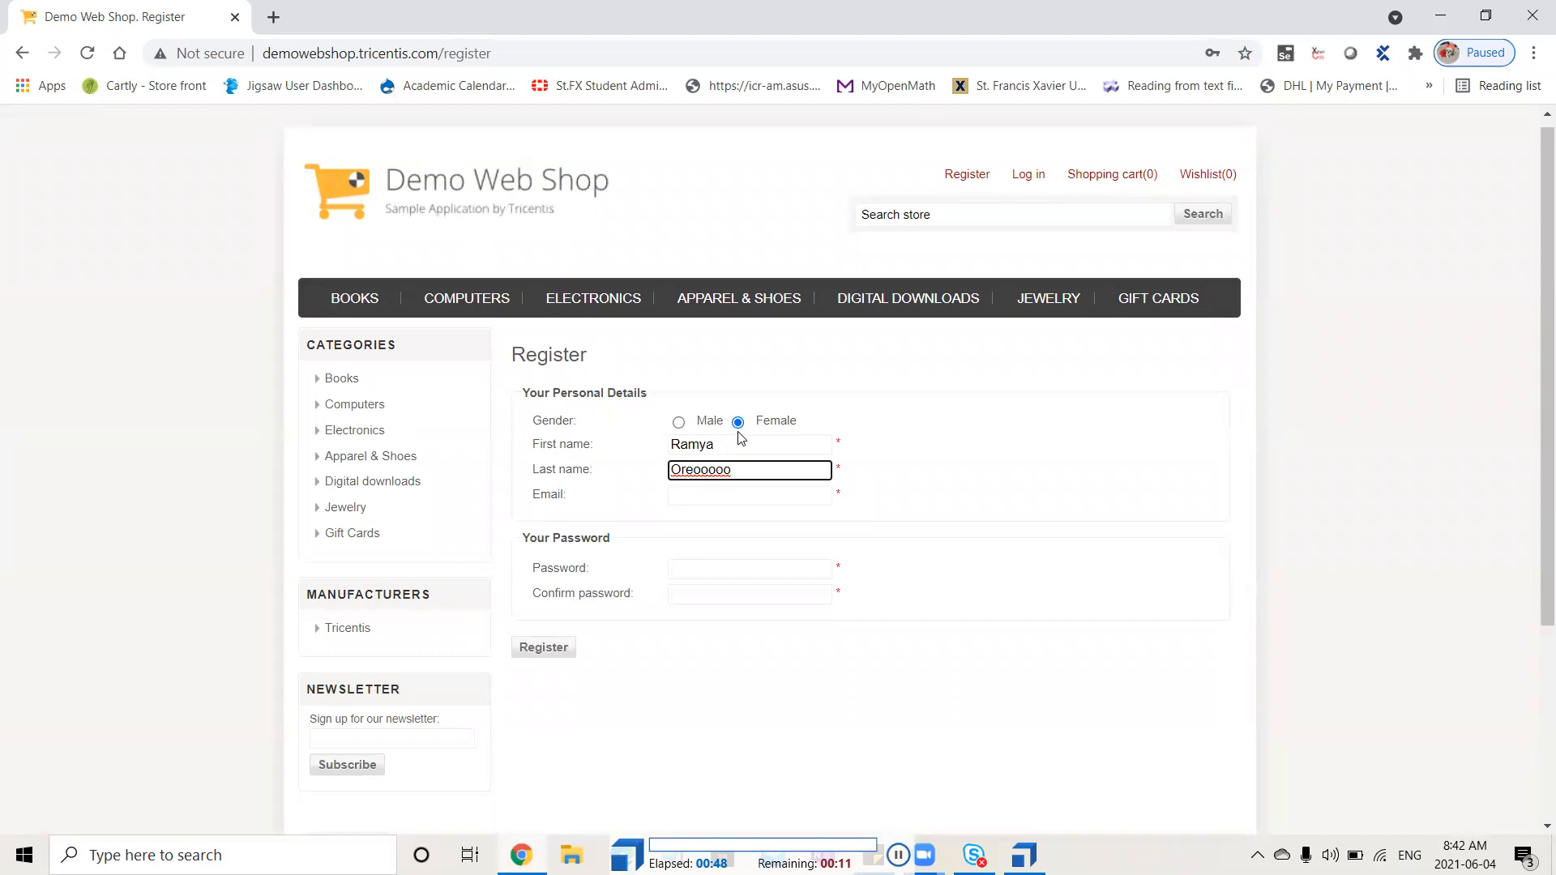
{"action": "key", "text": "Tab"}
{"action": "key", "text": "Tab"}
{"action": "type", "text": "•••••••••"}
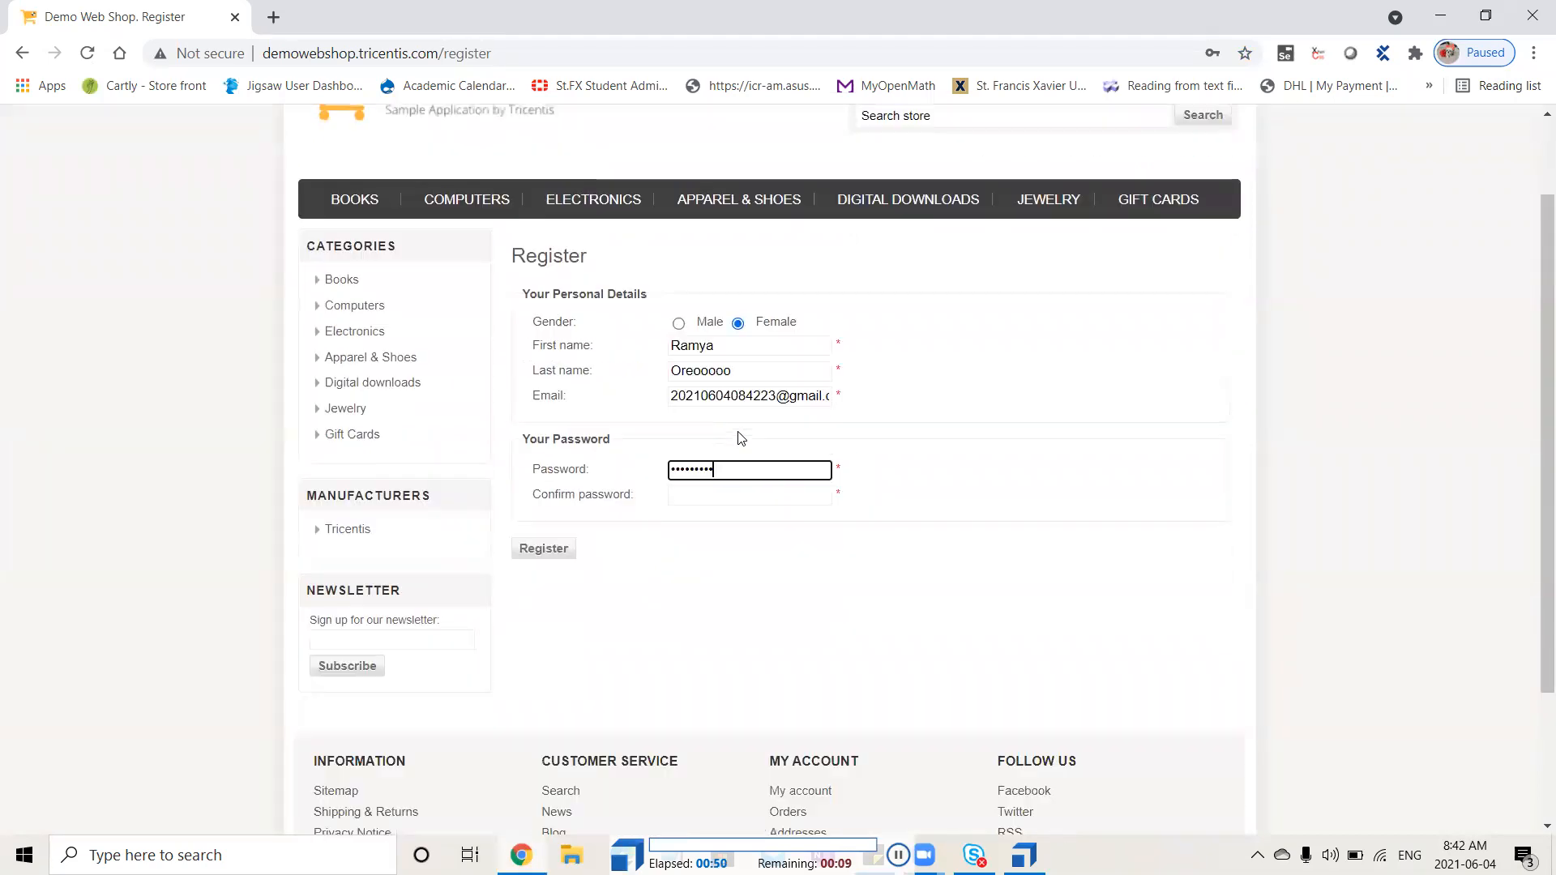
{"action": "key", "text": "Tab"}
{"action": "type", "text": "•••••••••"}
{"action": "left_click", "coordinate": [545, 476]}
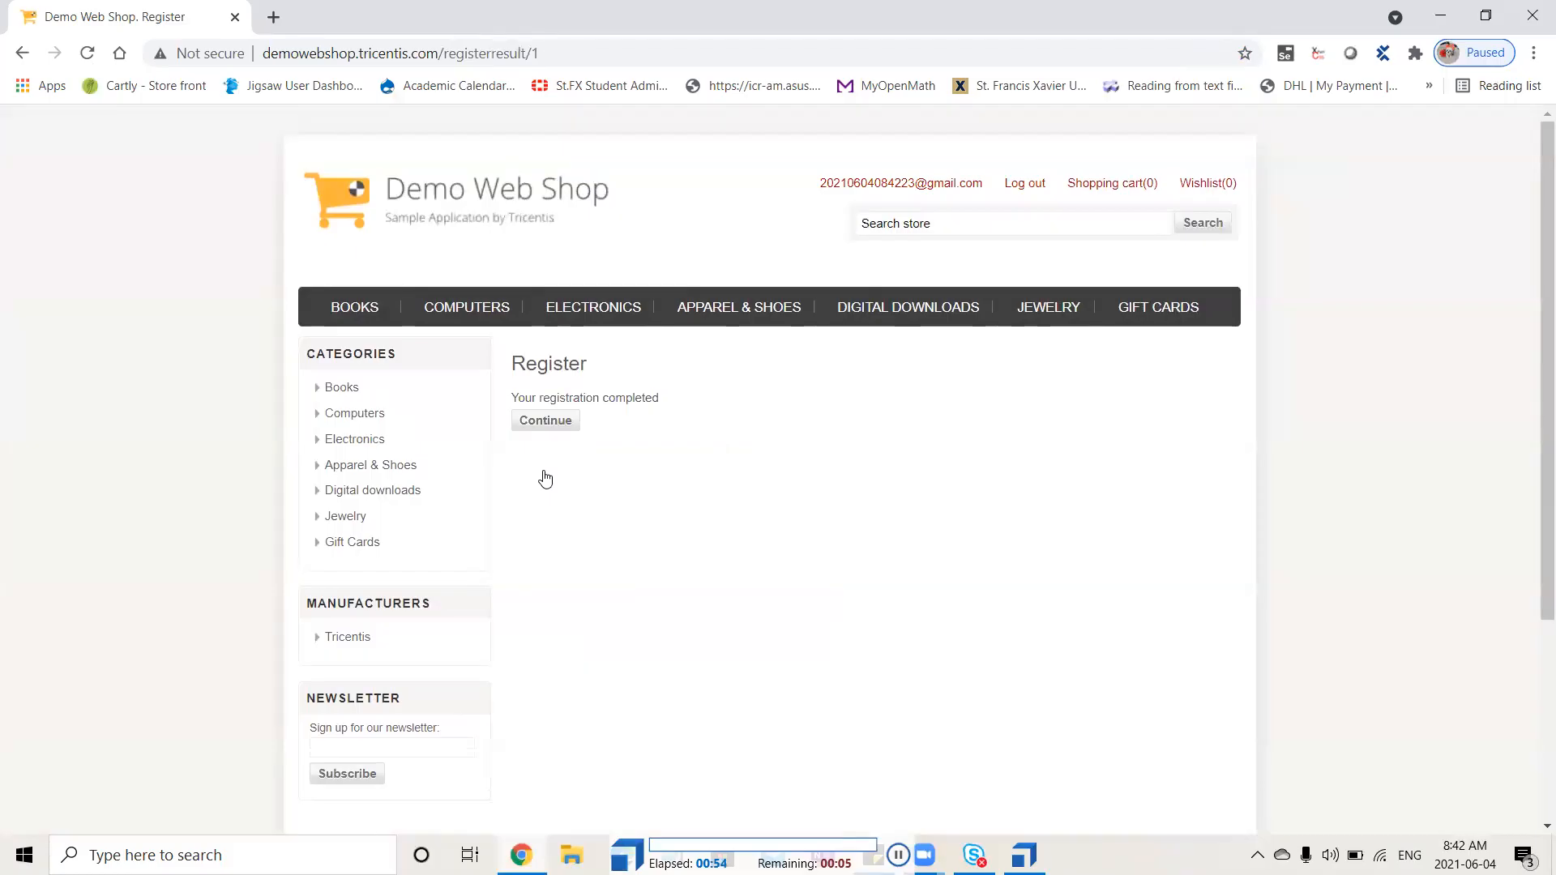
{"action": "left_click", "coordinate": [1022, 188]}
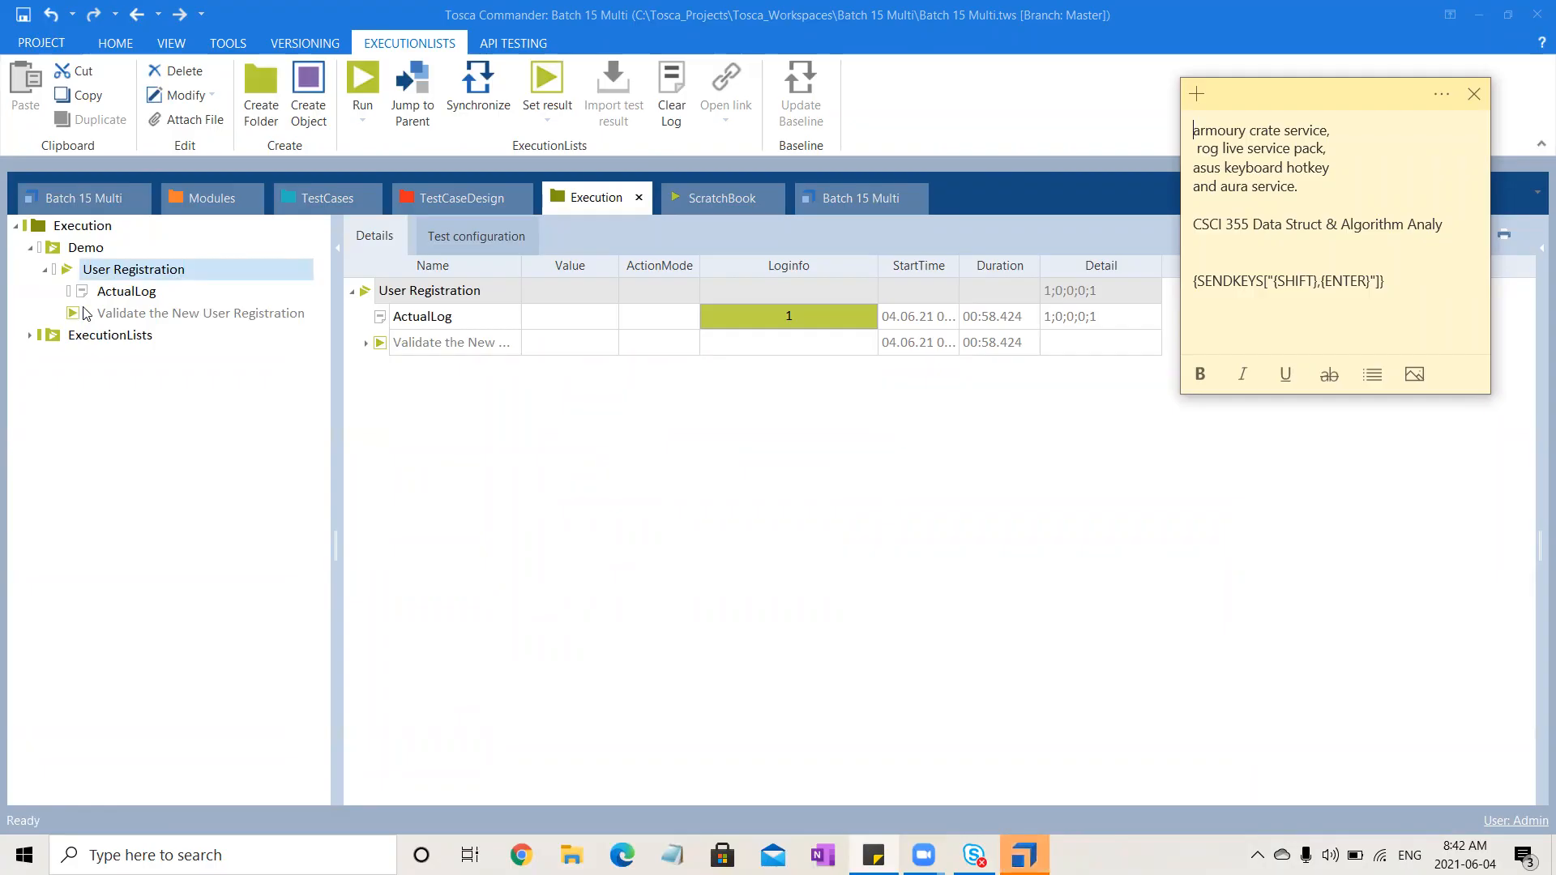
Expand the test case's execution log entry to examine its executed test steps
{"action": "left_click", "coordinate": [369, 345]}
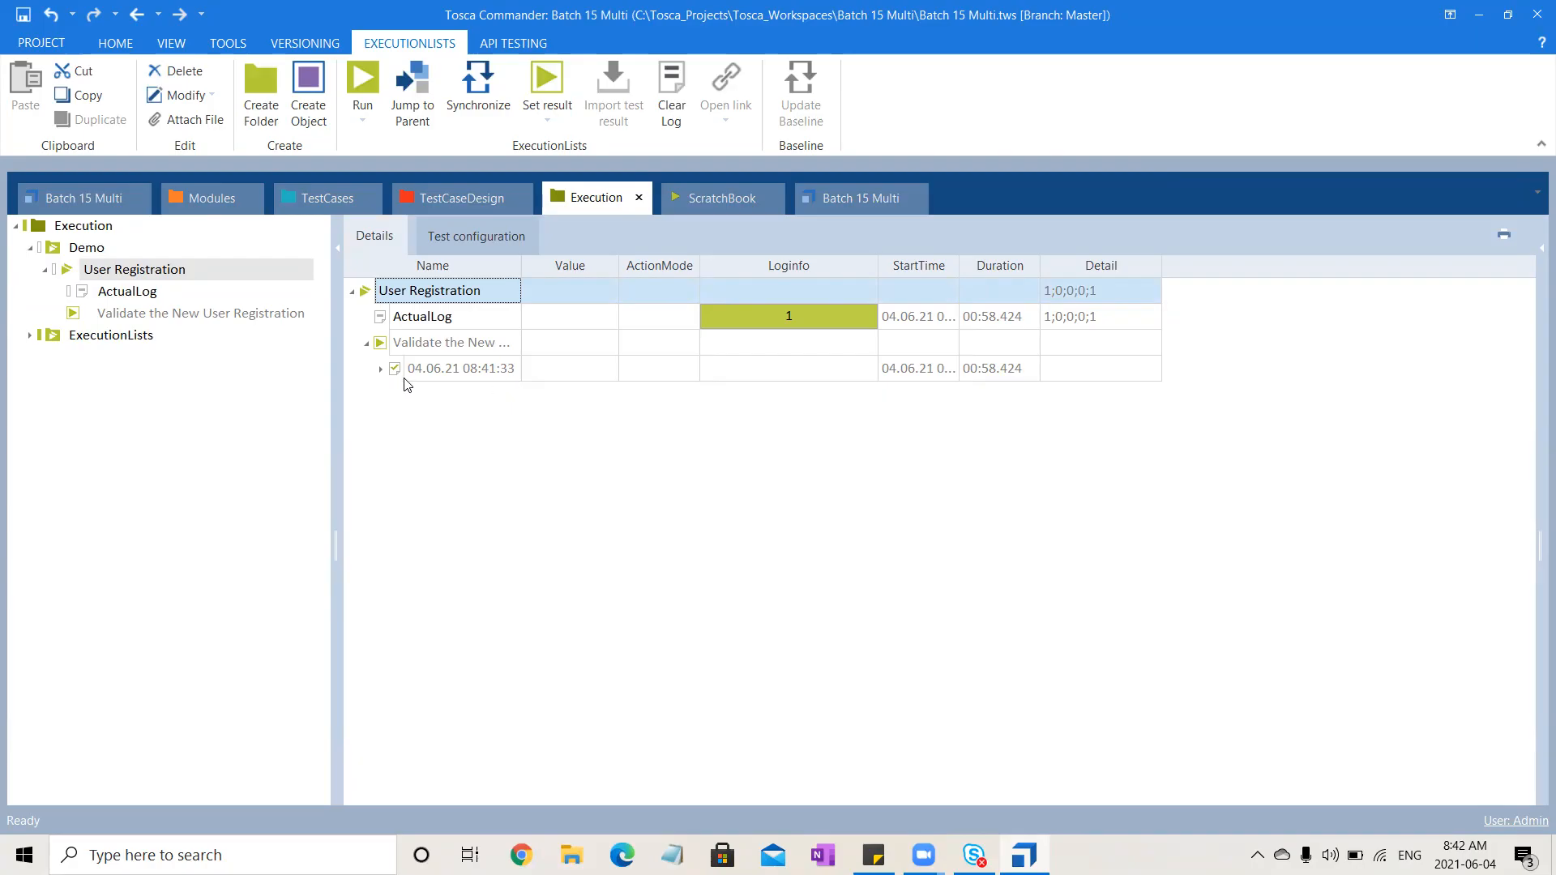
{"action": "left_click", "coordinate": [378, 372]}
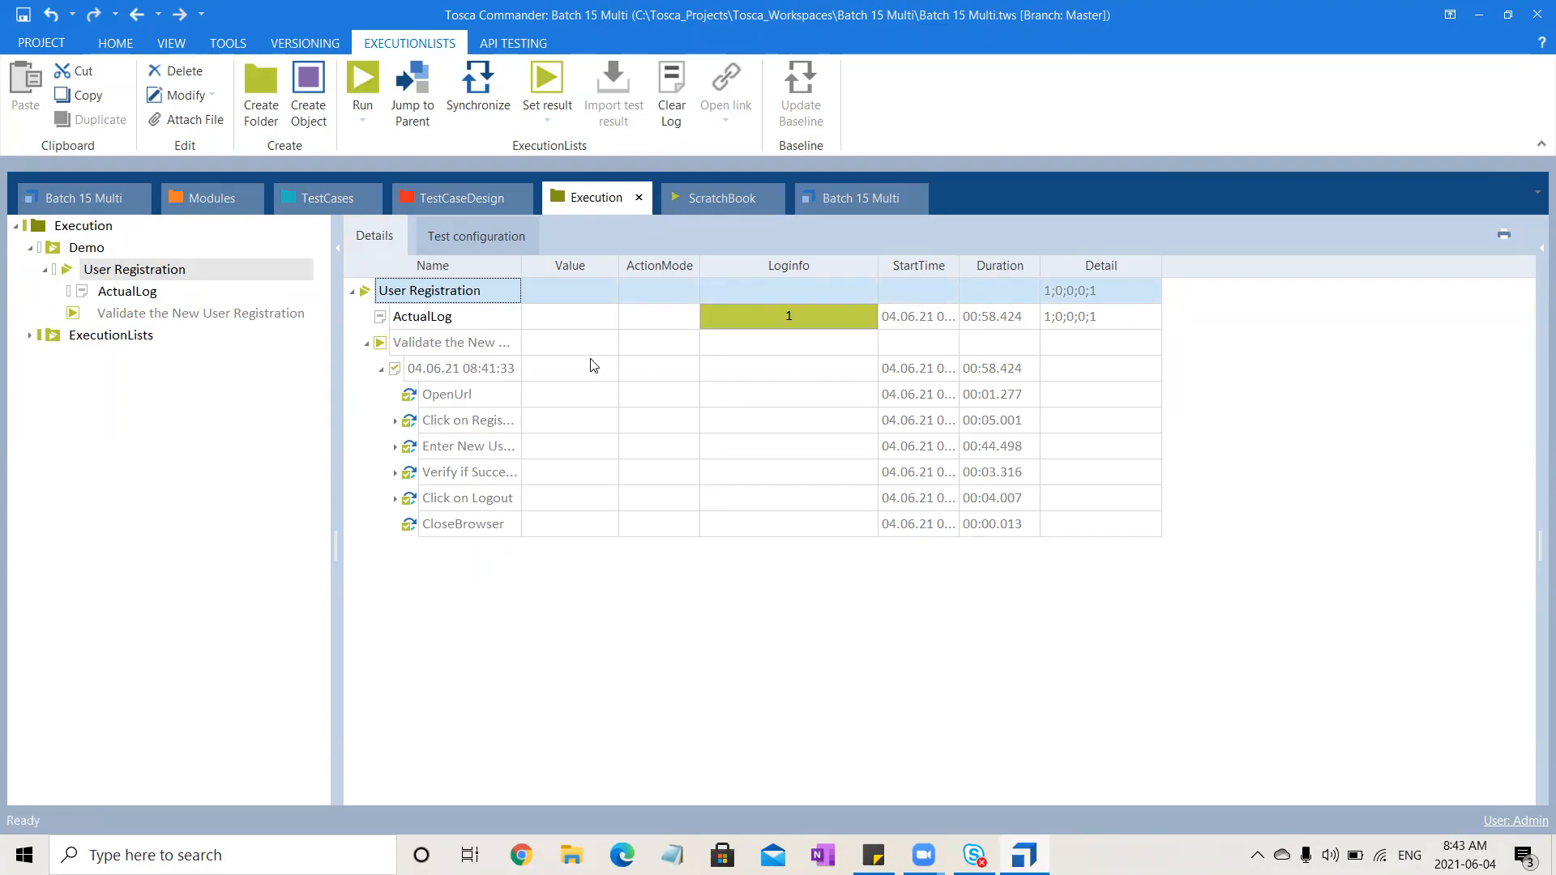
Expand the Enter New User step in the execution log to examine its entered values, then collapse the run entry
{"action": "left_click", "coordinate": [395, 446]}
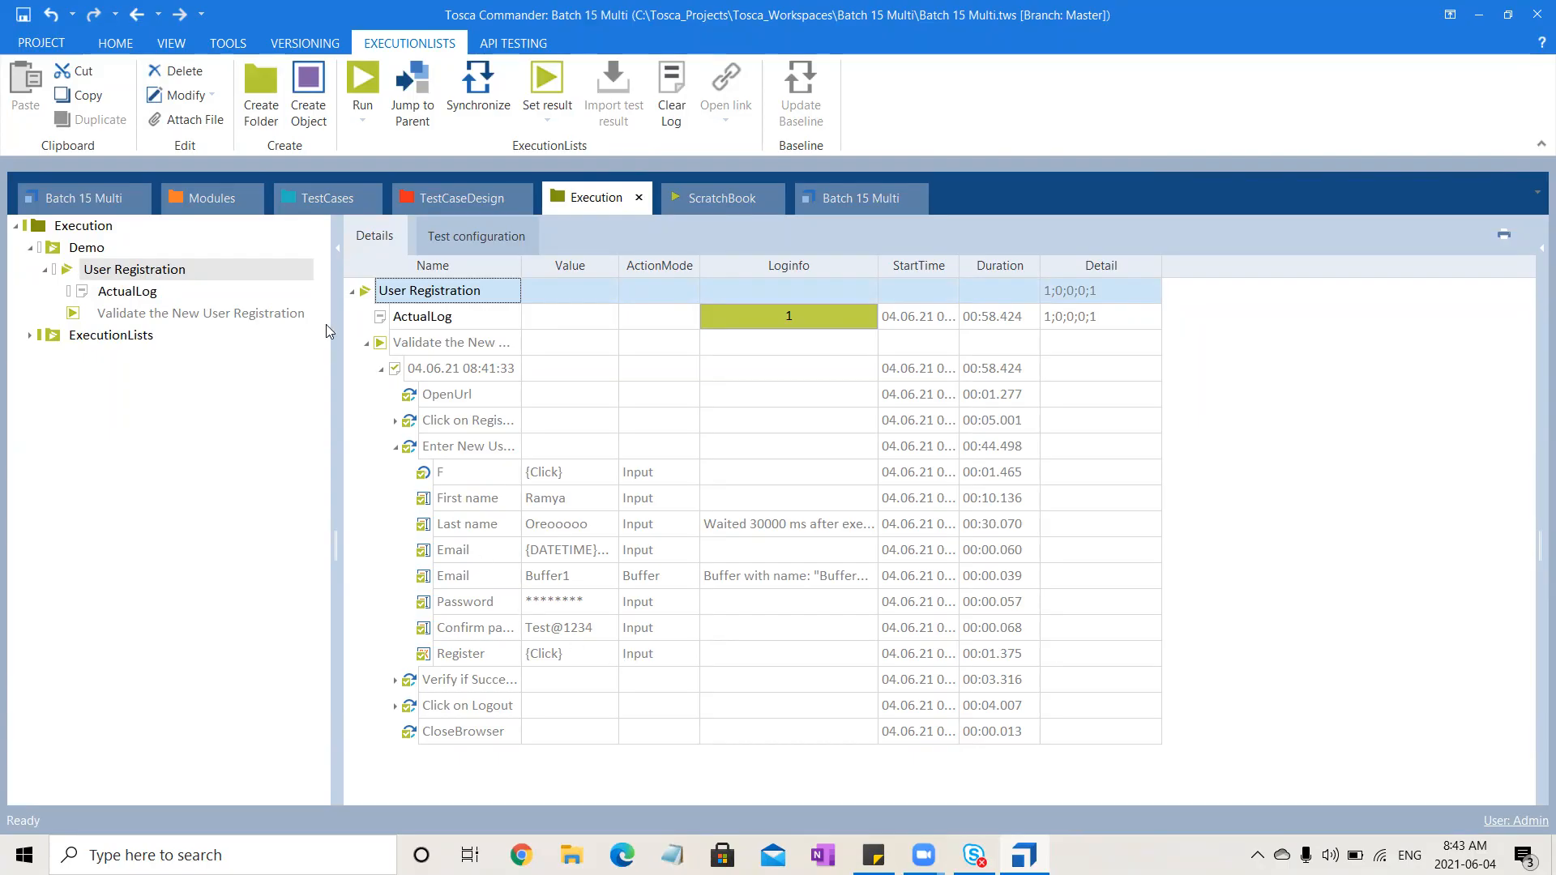
{"action": "left_click", "coordinate": [380, 372]}
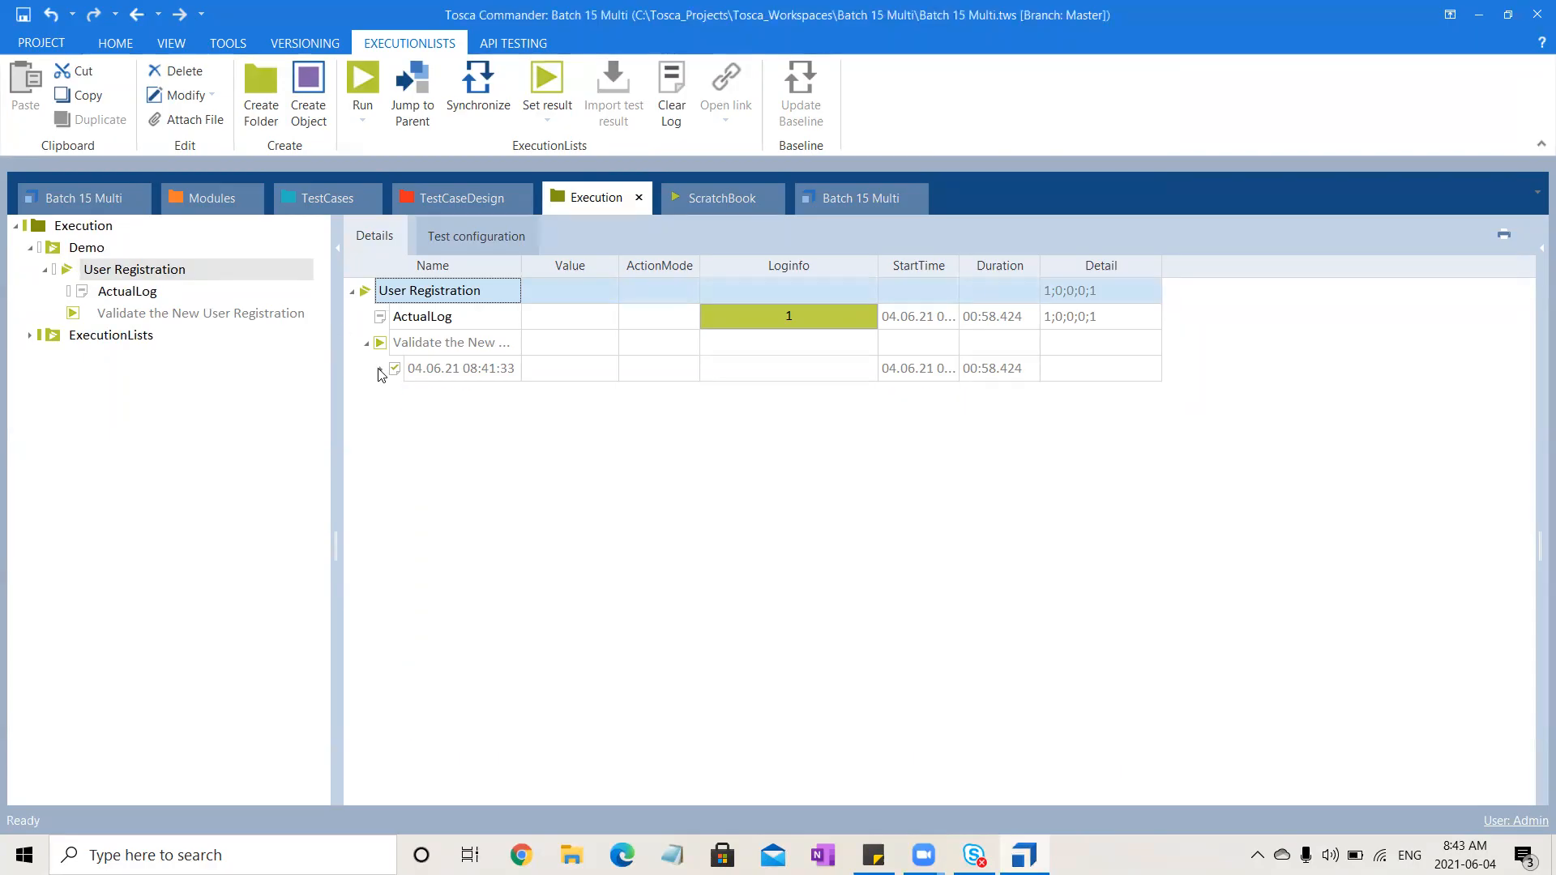
Run the Validate the New User Registration test case again from the execution list
{"action": "left_click", "coordinate": [448, 344]}
{"action": "right_click", "coordinate": [446, 342]}
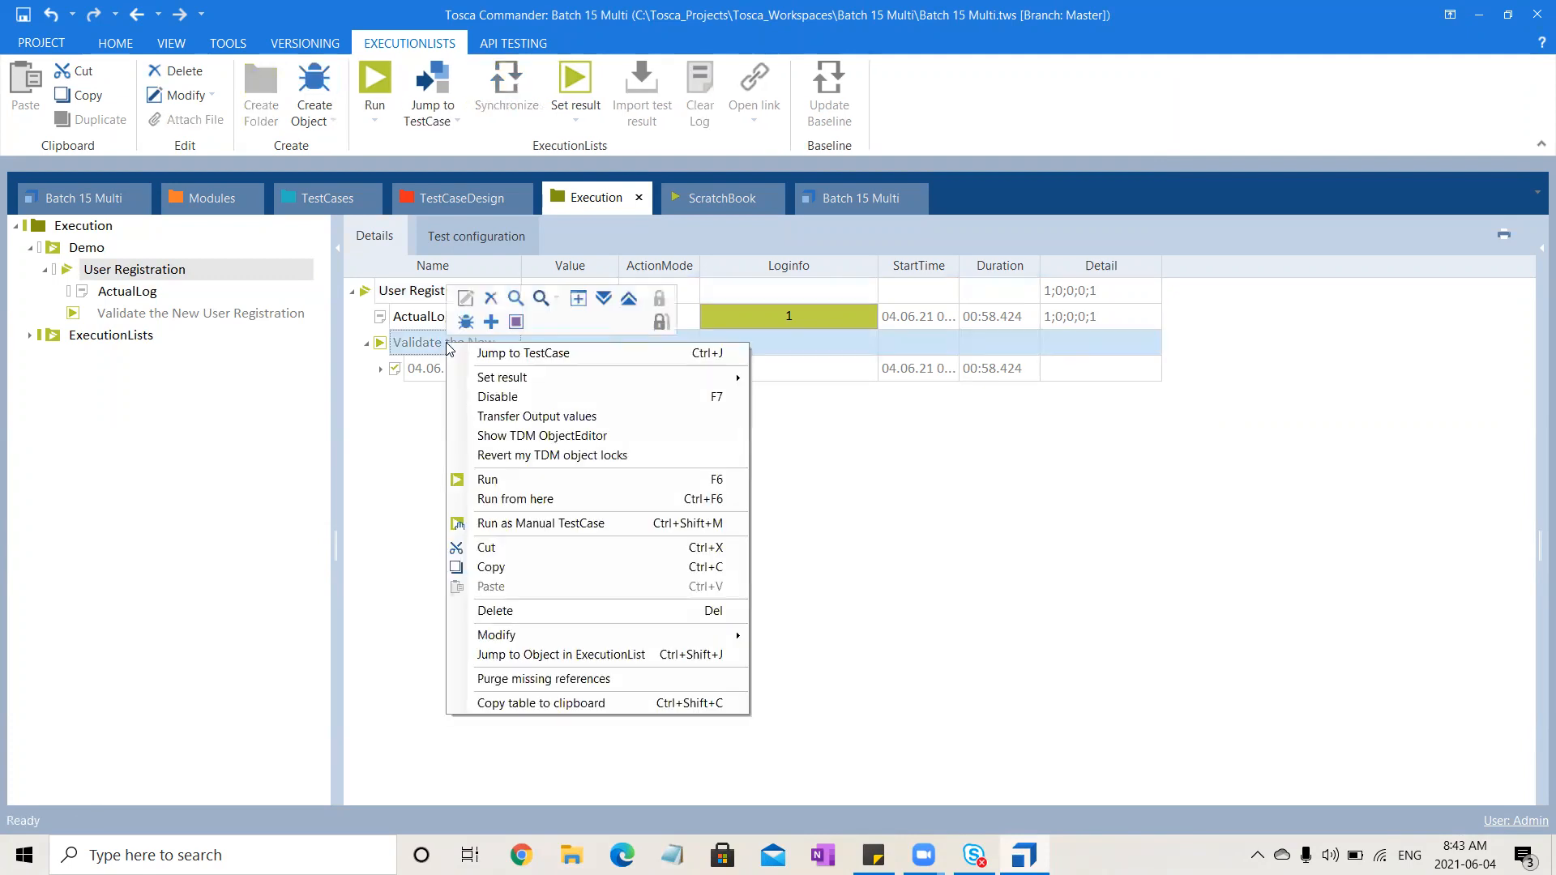
{"action": "left_click", "coordinate": [509, 487]}
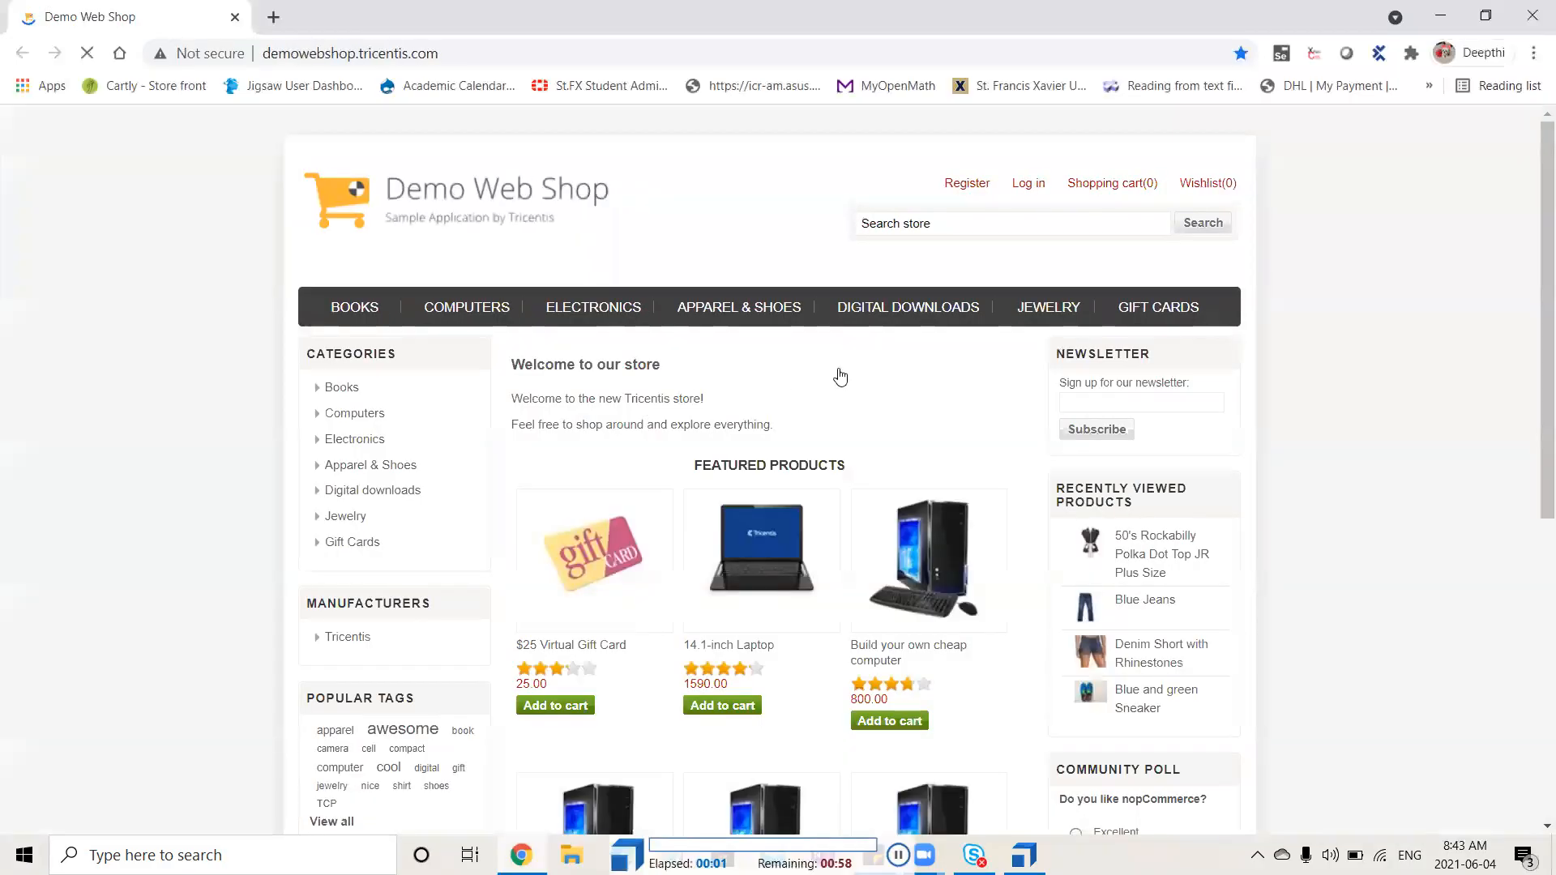
Interrupt the running registration test by opening the login page and closing the browser window
{"action": "left_click", "coordinate": [969, 185]}
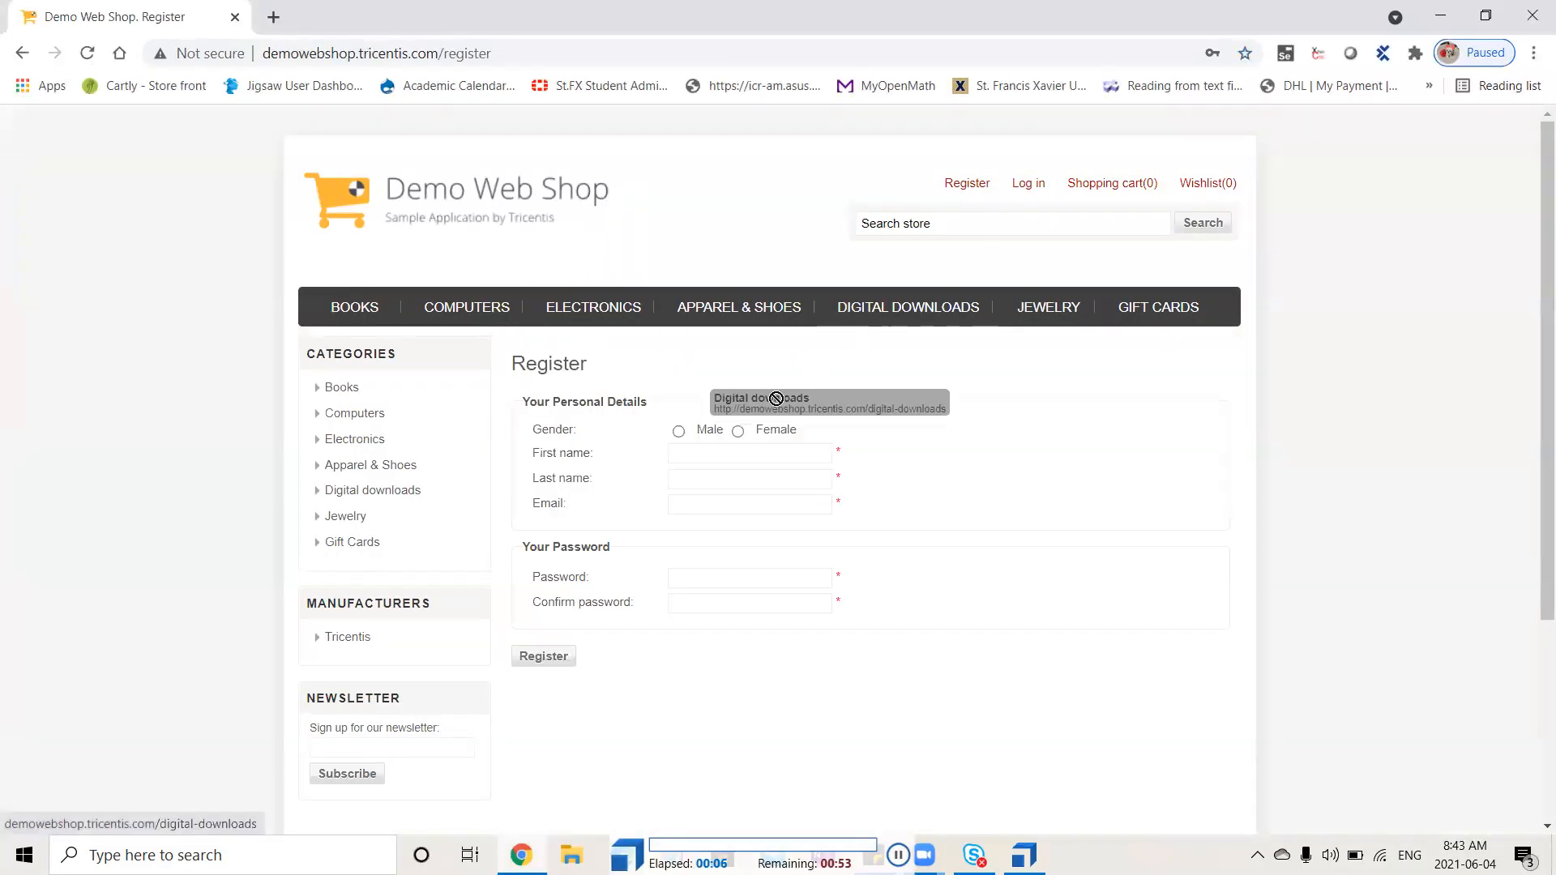
{"action": "left_click", "coordinate": [737, 430]}
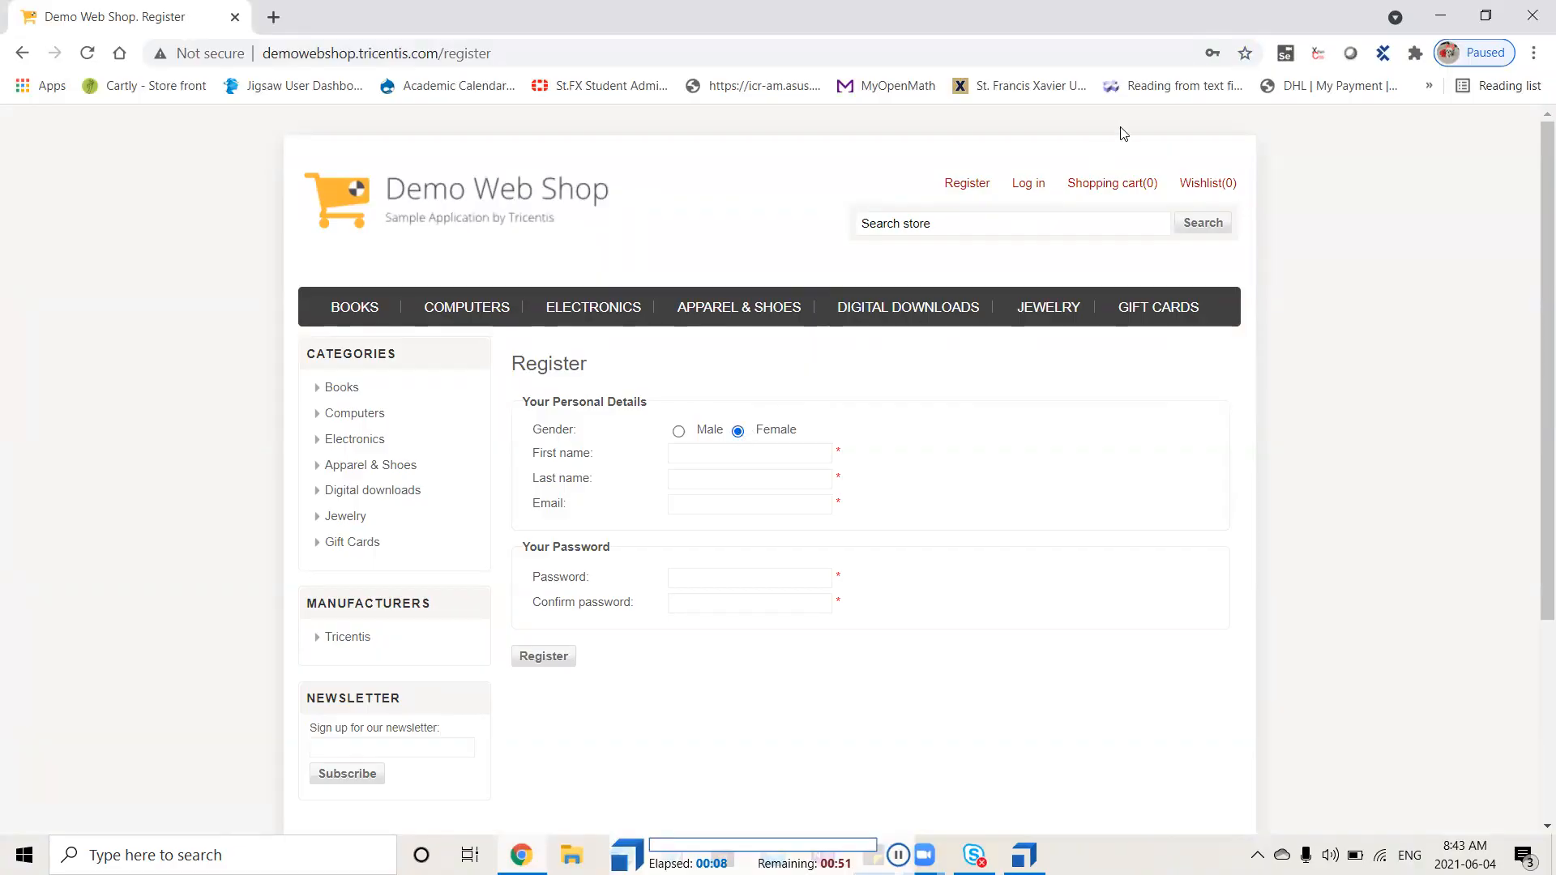
{"action": "left_click", "coordinate": [1035, 191]}
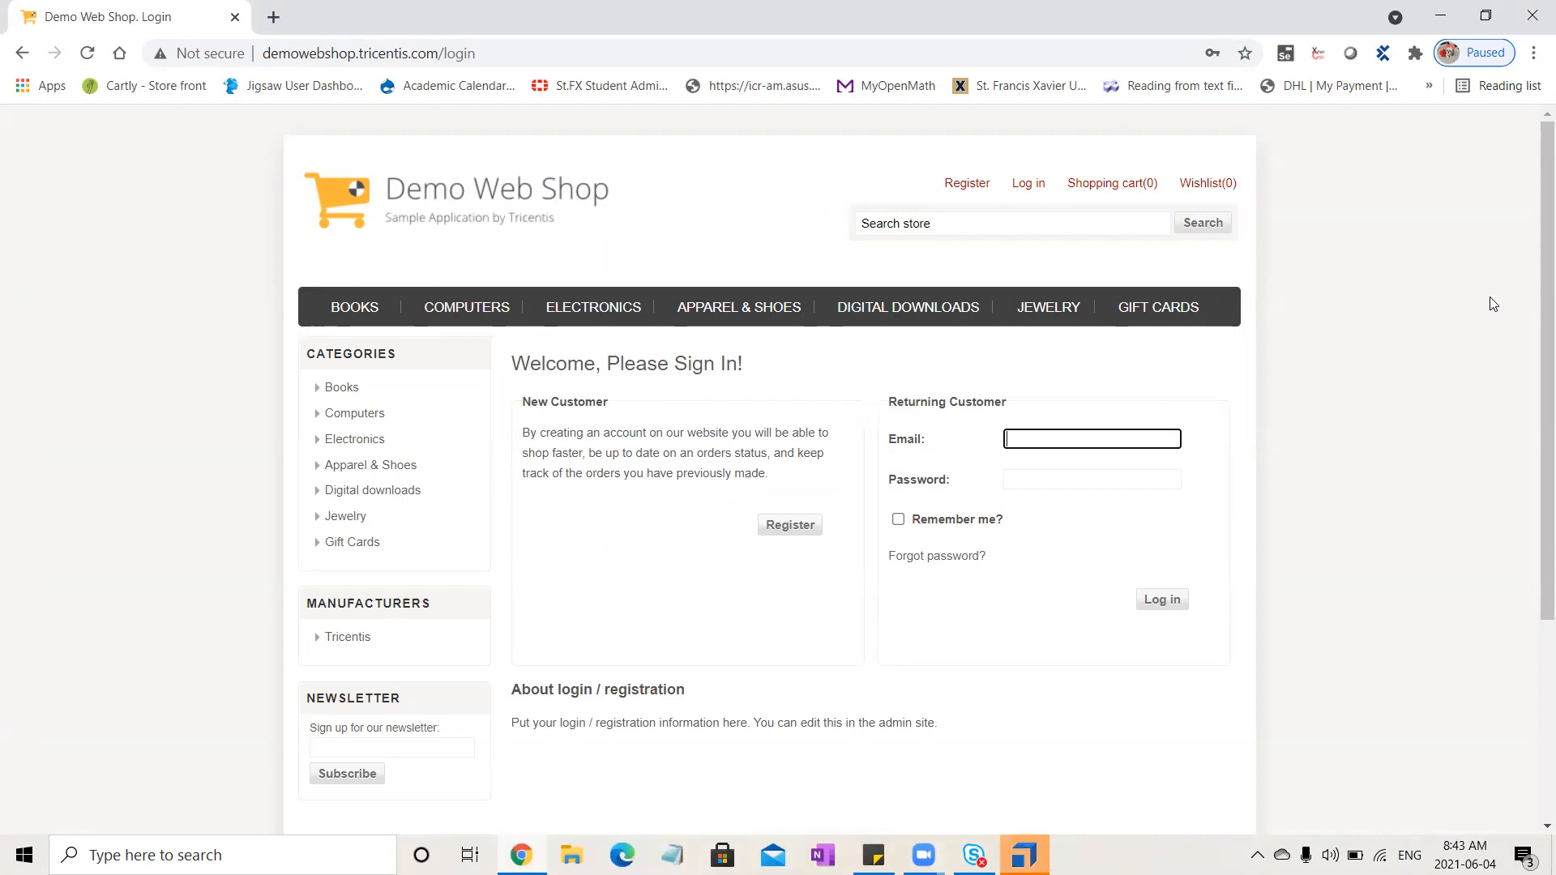
{"action": "left_click", "coordinate": [1534, 8]}
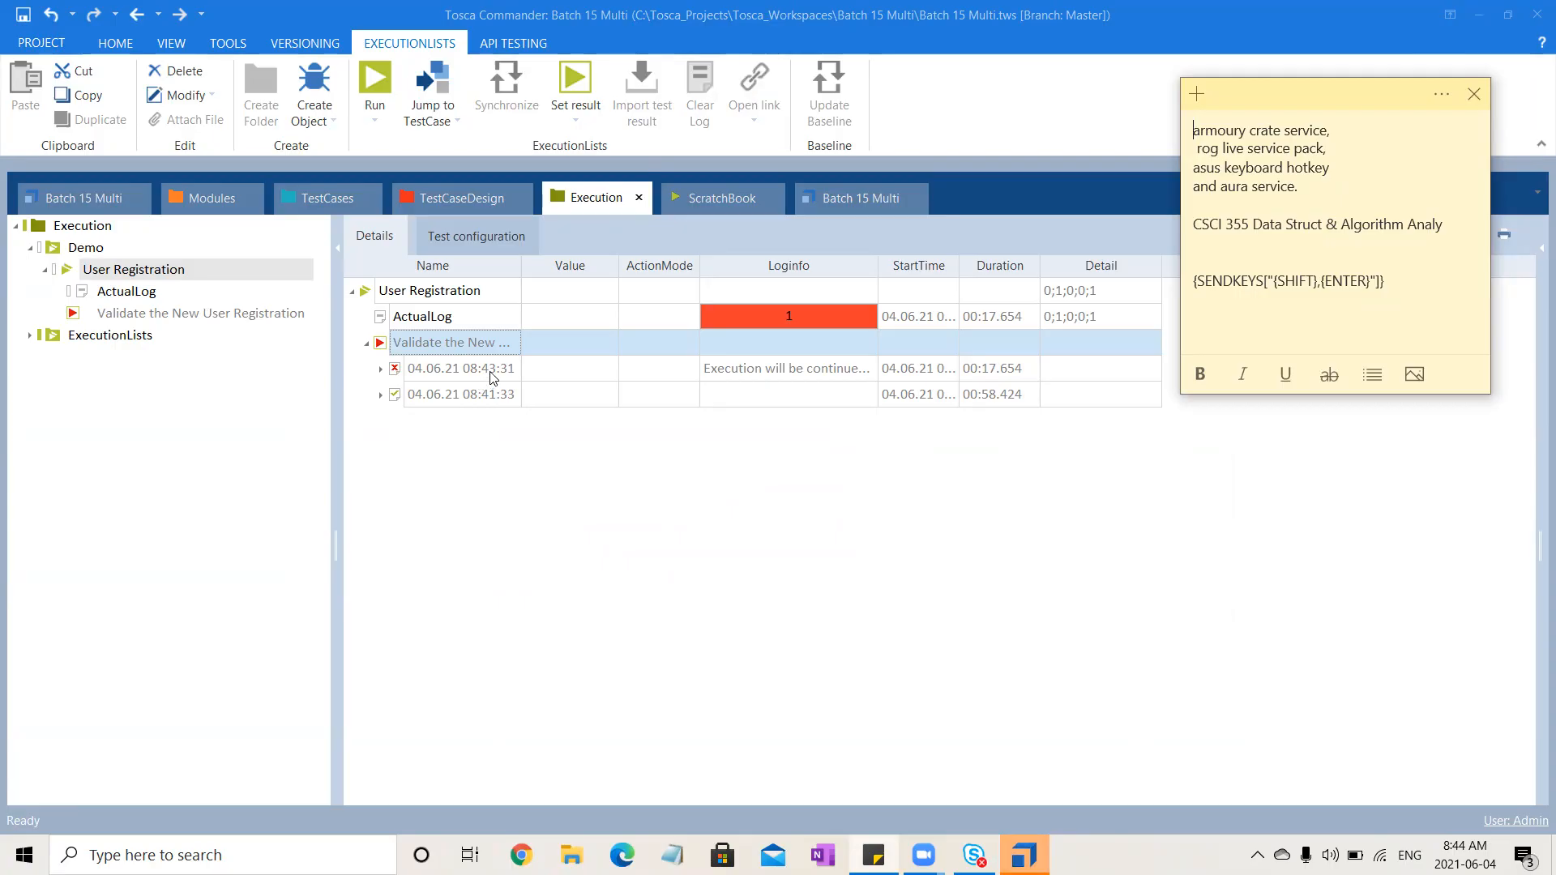
Expand the failed run's log entry and its Enter New User step to examine where execution stopped
{"action": "left_click", "coordinate": [381, 370]}
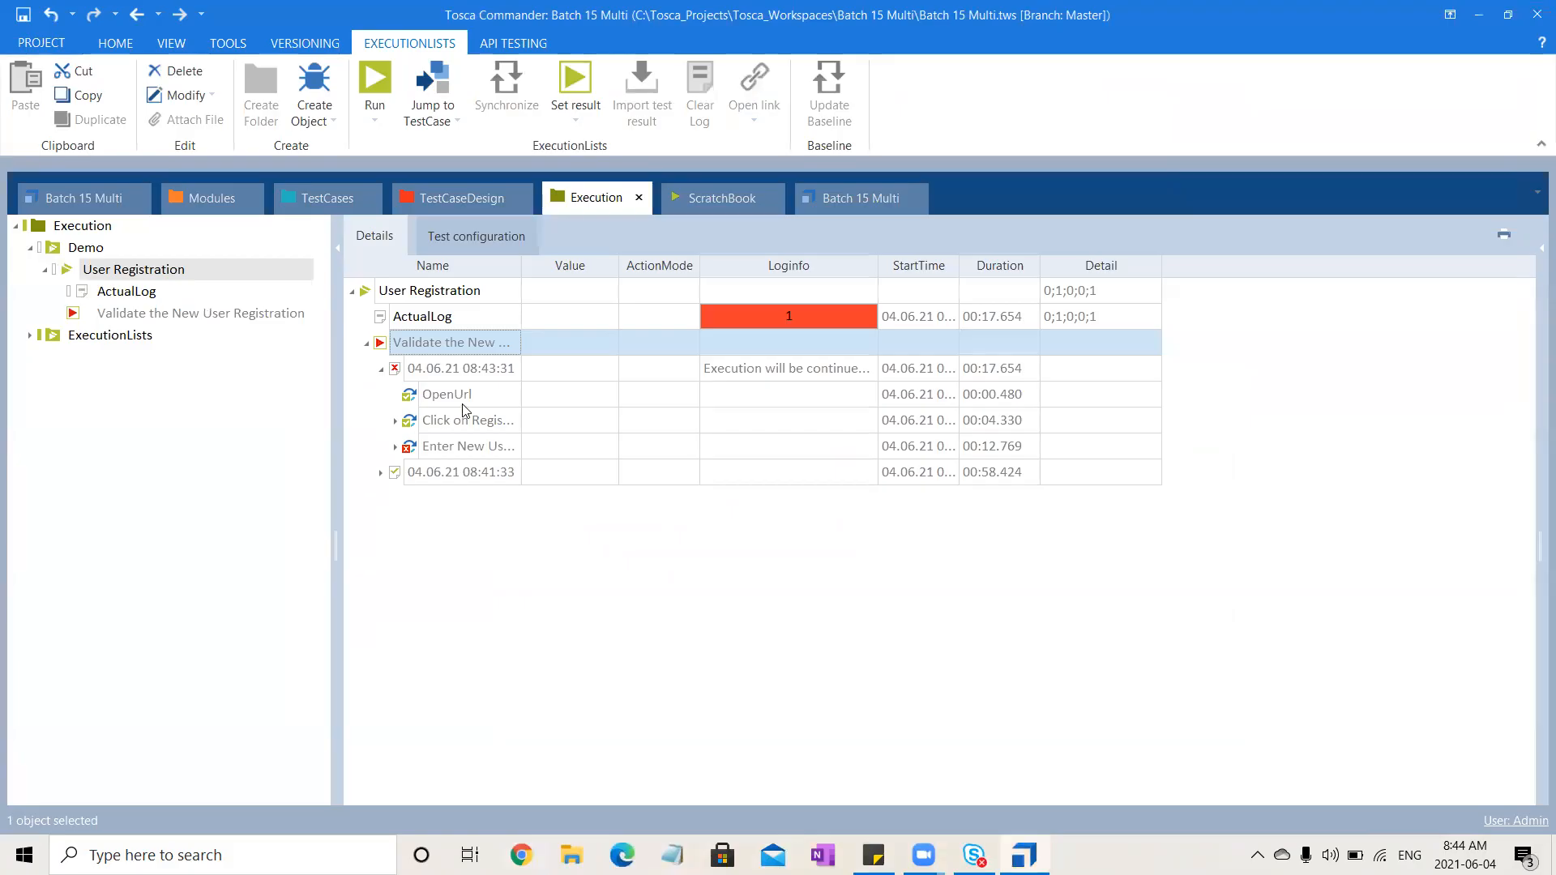
{"action": "left_click", "coordinate": [397, 447]}
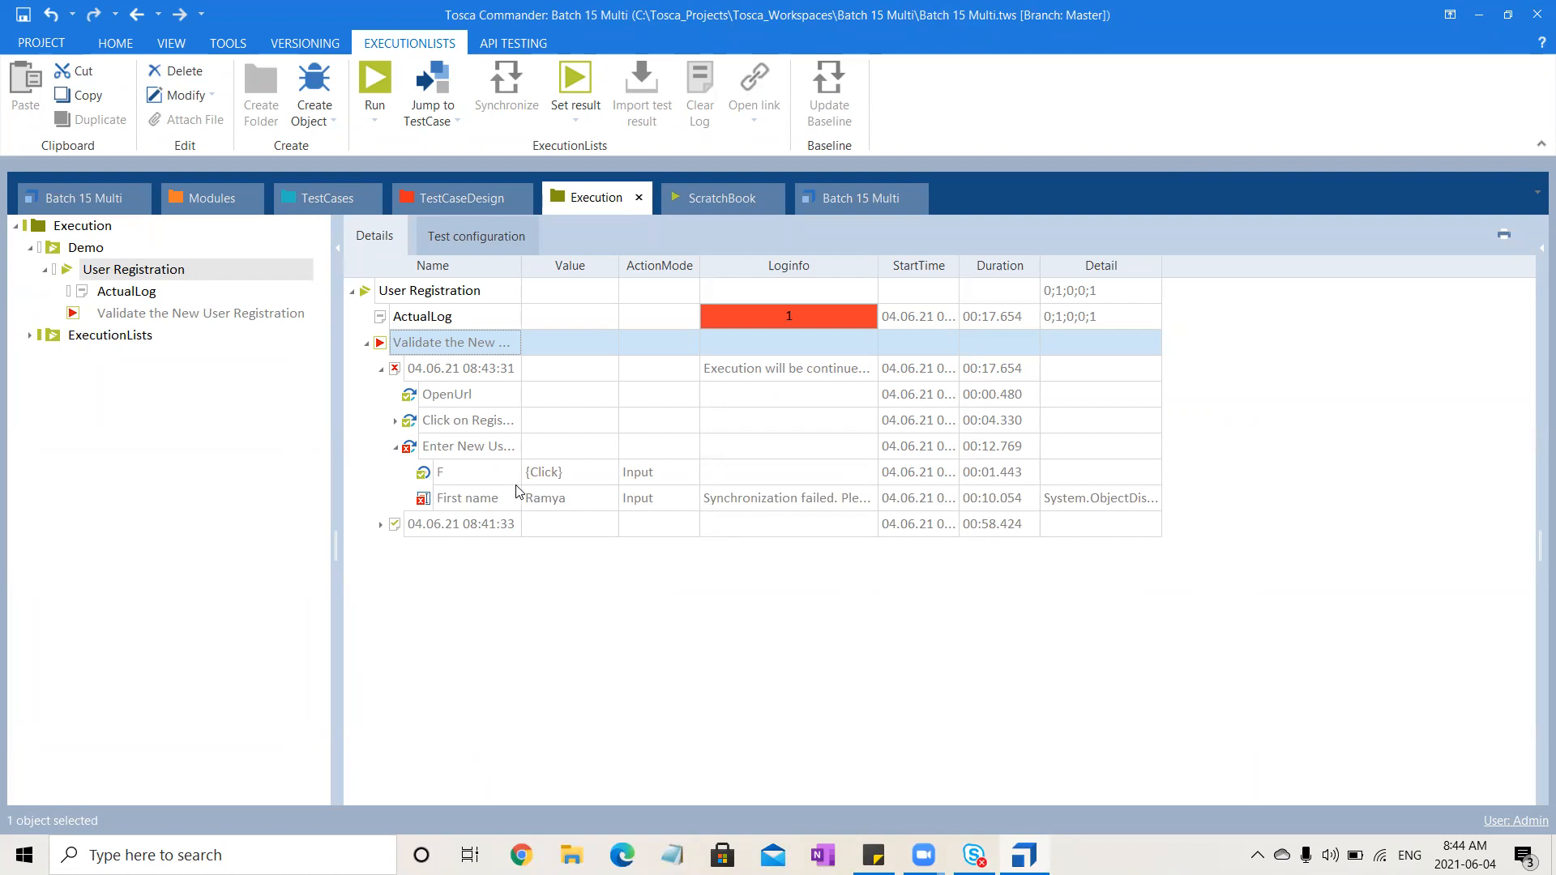
{"action": "mouse_move", "coordinate": [497, 509]}
{"action": "left_click", "coordinate": [460, 578]}
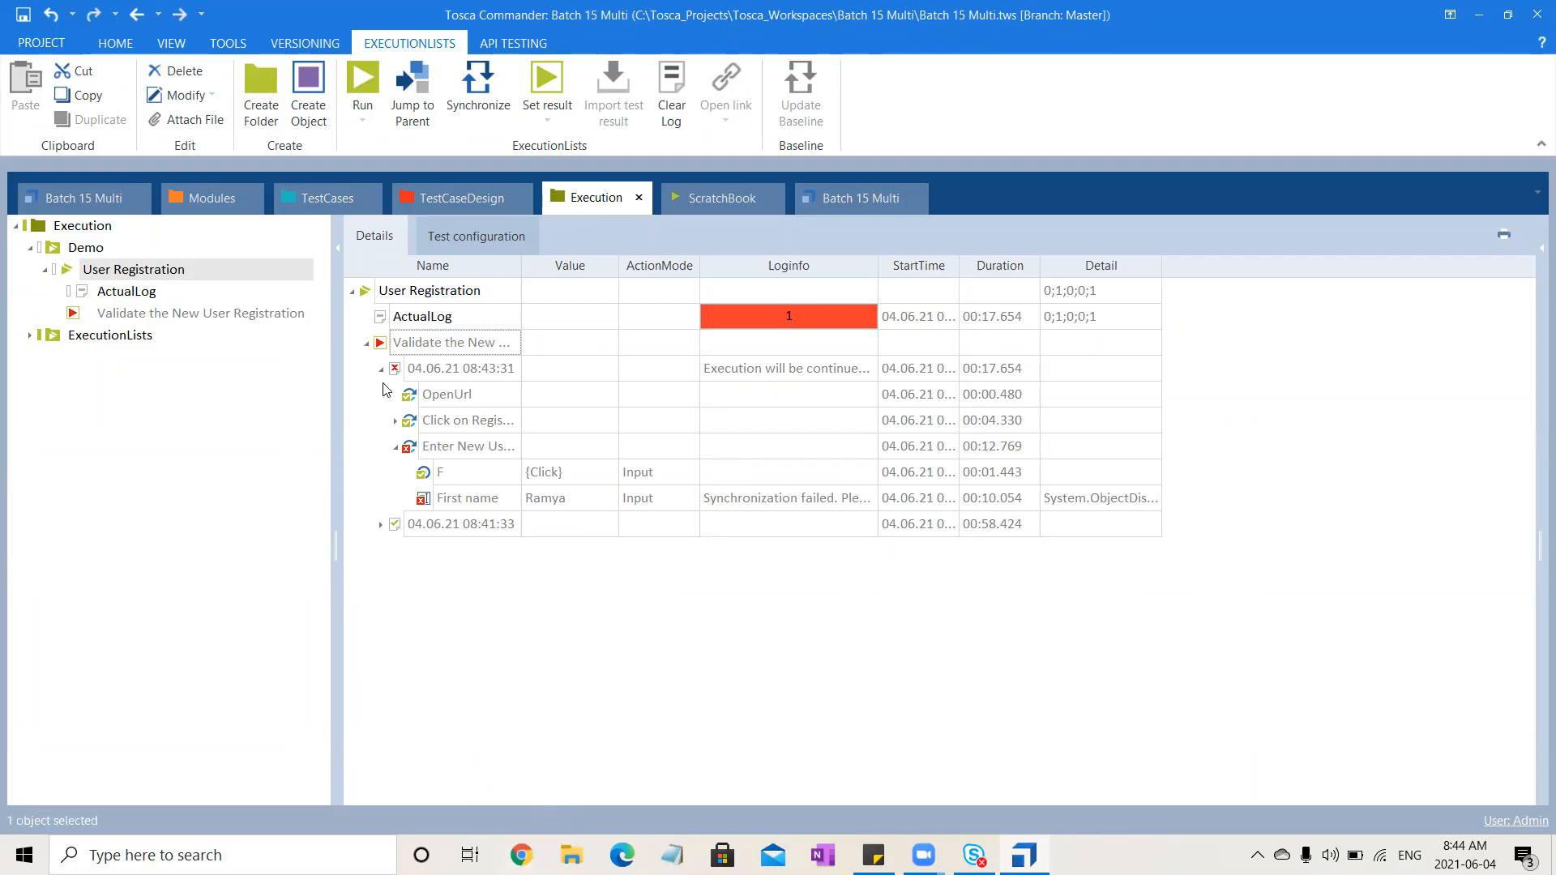
{"action": "left_click", "coordinate": [365, 345]}
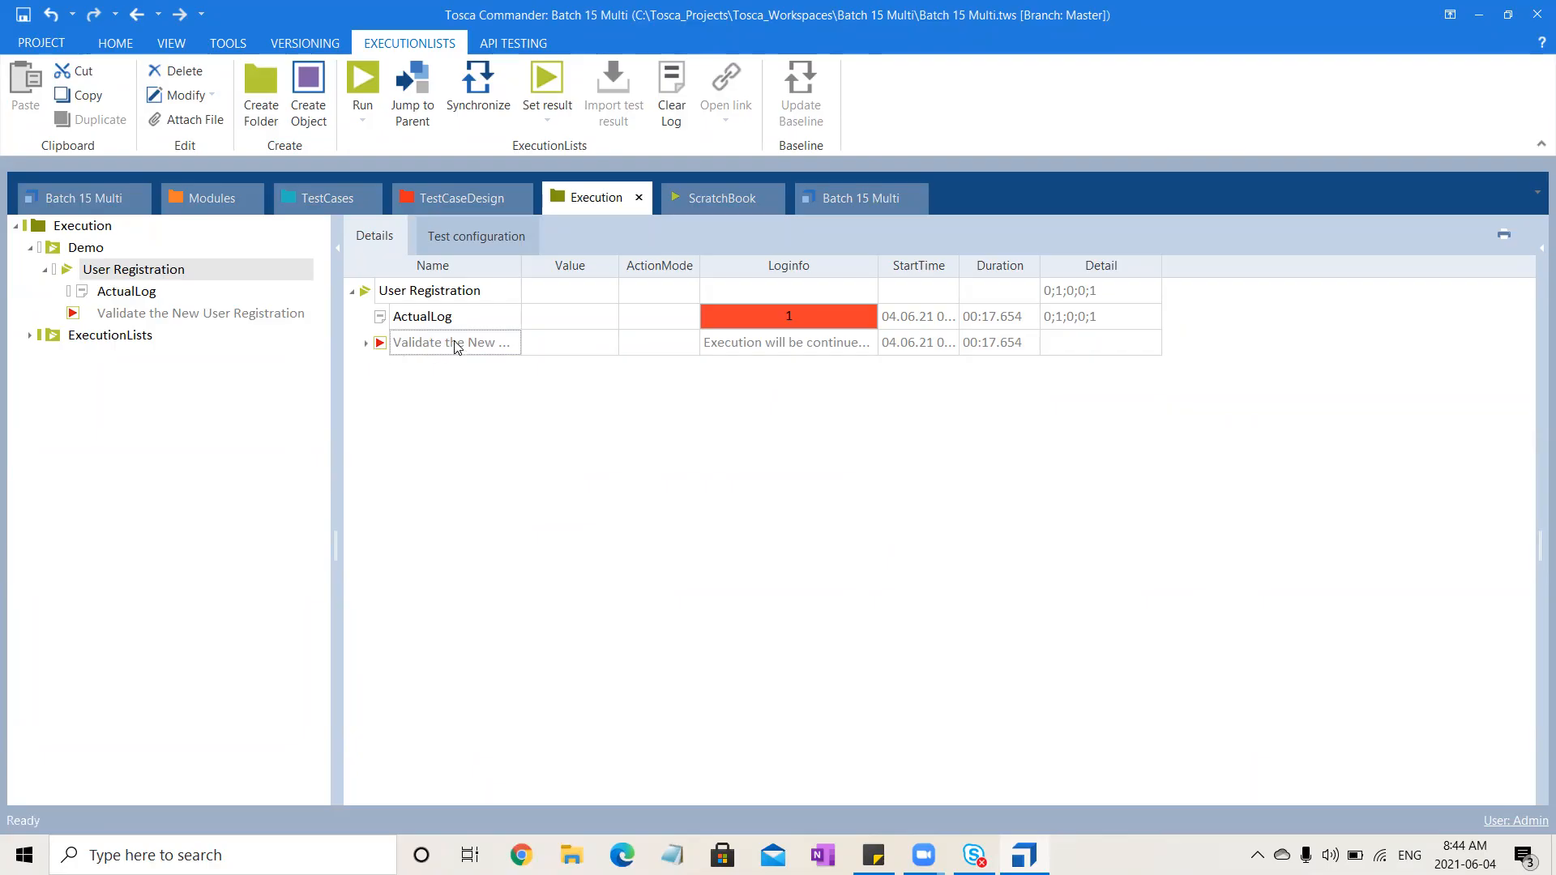
{"action": "left_click", "coordinate": [421, 290]}
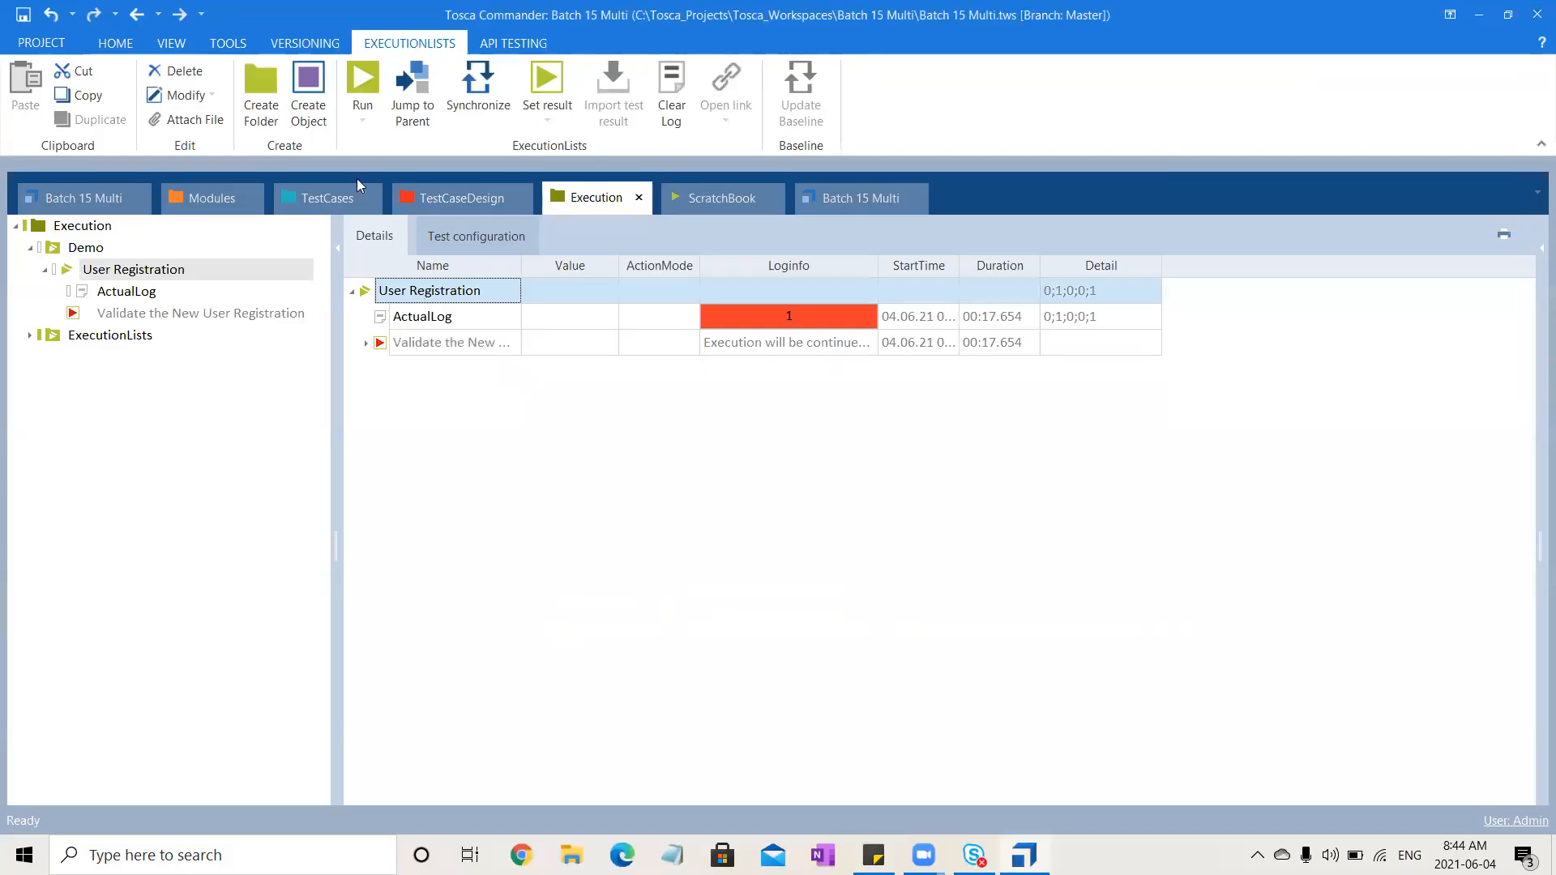
Run the User Registration execution list again while the Demo Web Shop opens
{"action": "left_click", "coordinate": [361, 77]}
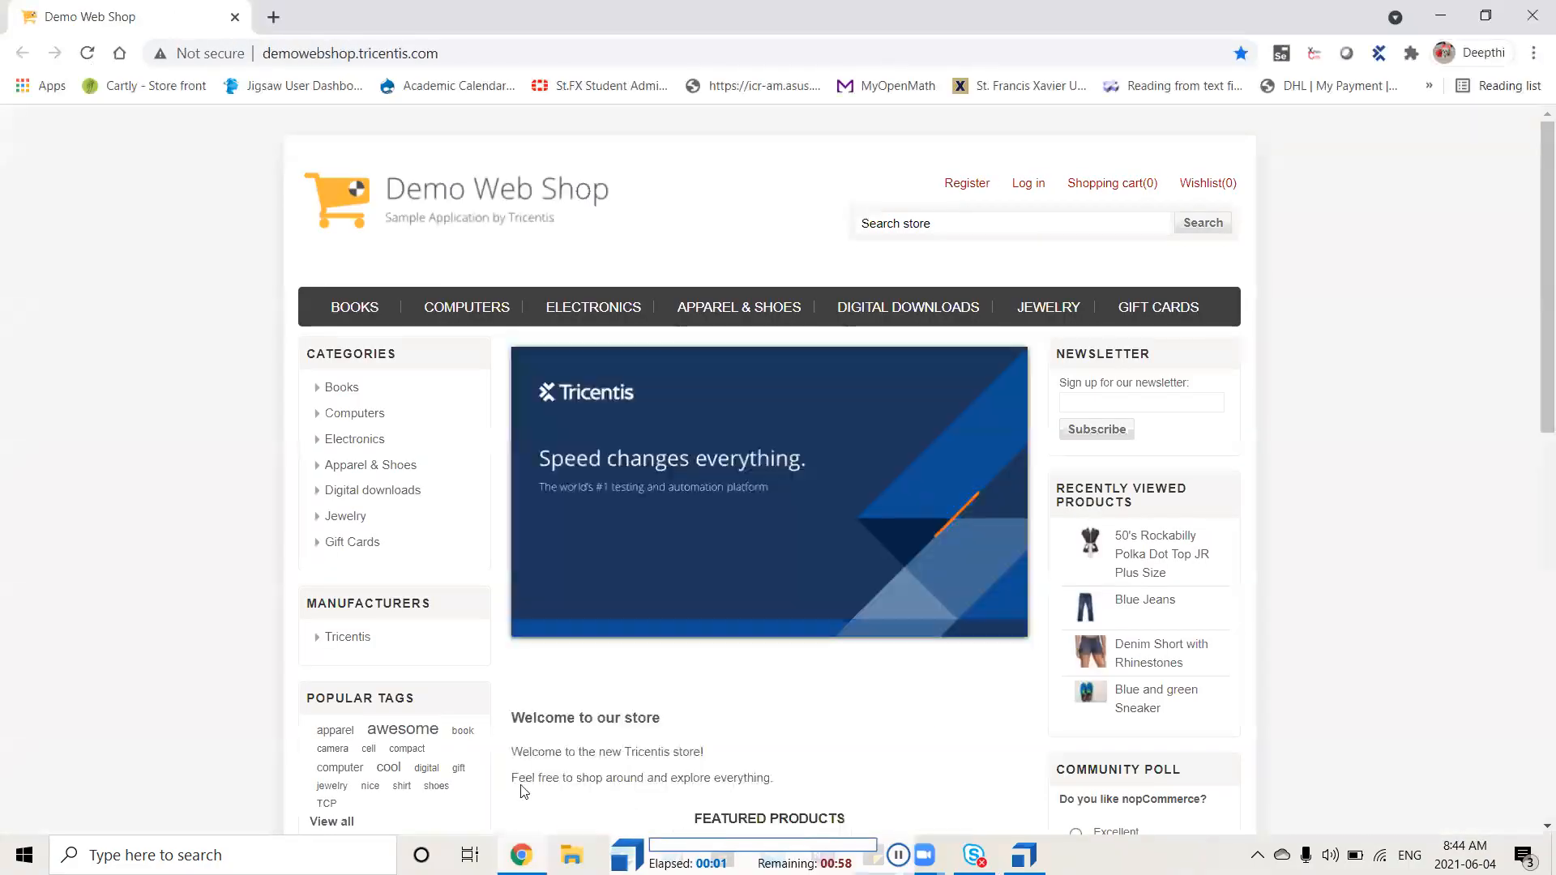
{"action": "left_click", "coordinate": [965, 186]}
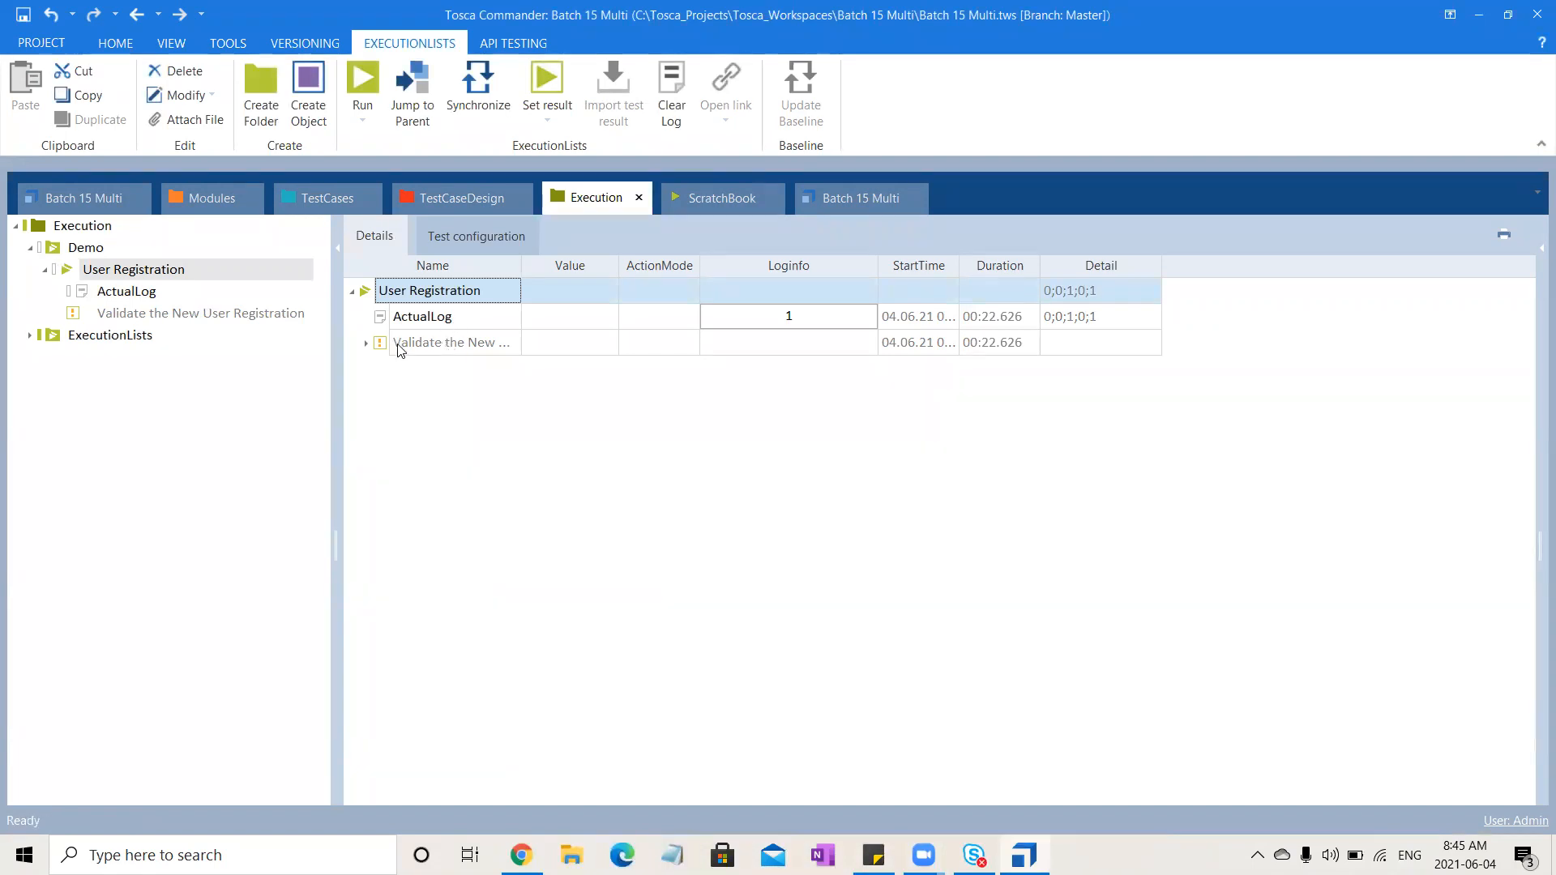
Expand the newest run's log and open the First name step's log info message
{"action": "left_click", "coordinate": [366, 342]}
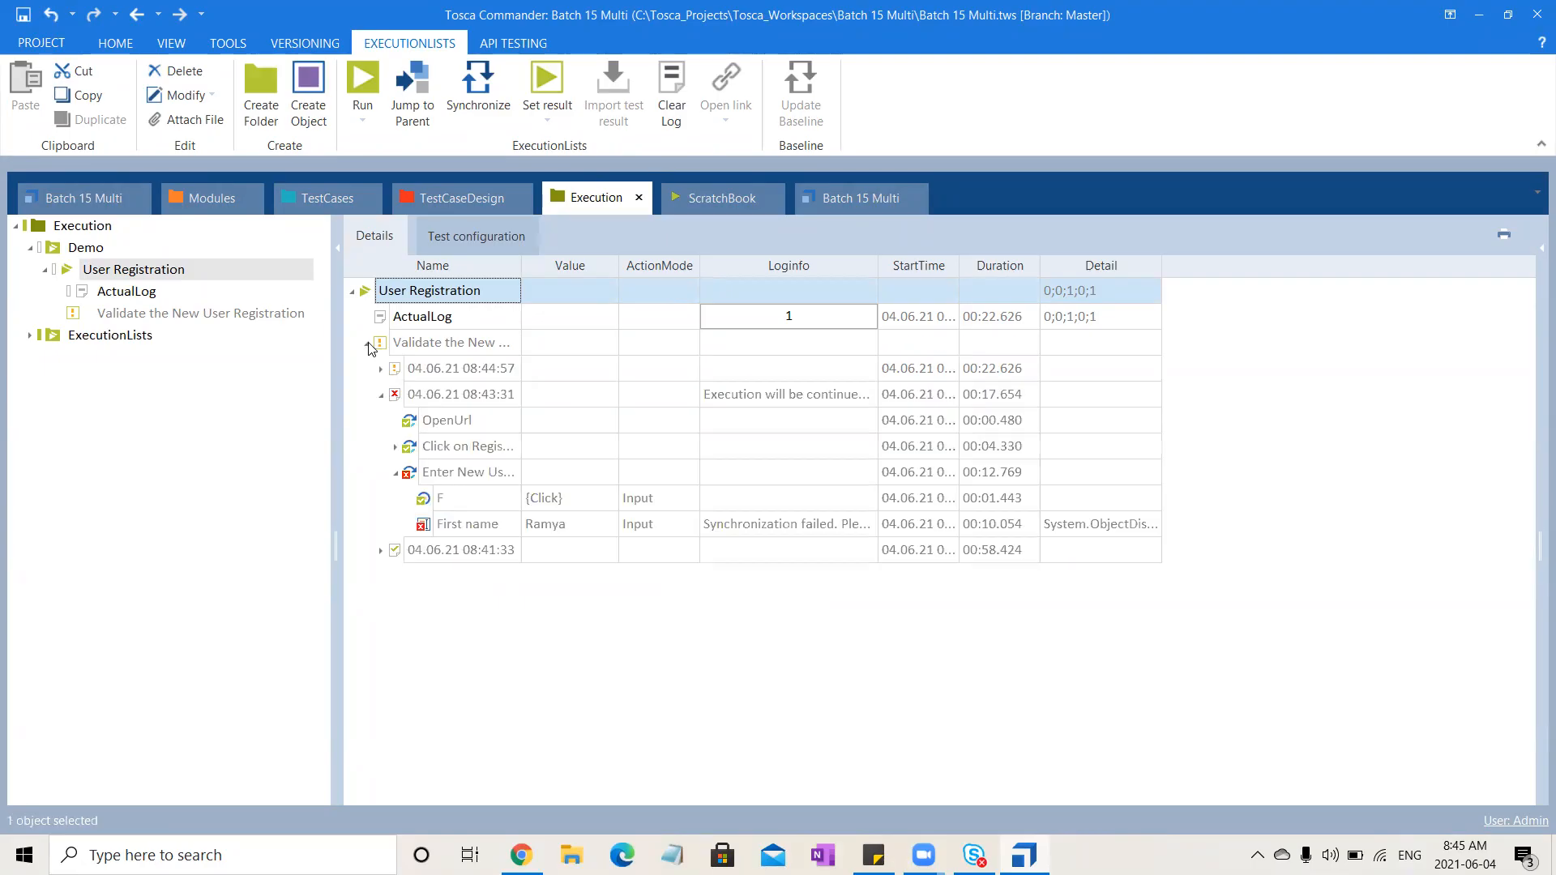
{"action": "left_click", "coordinate": [382, 397]}
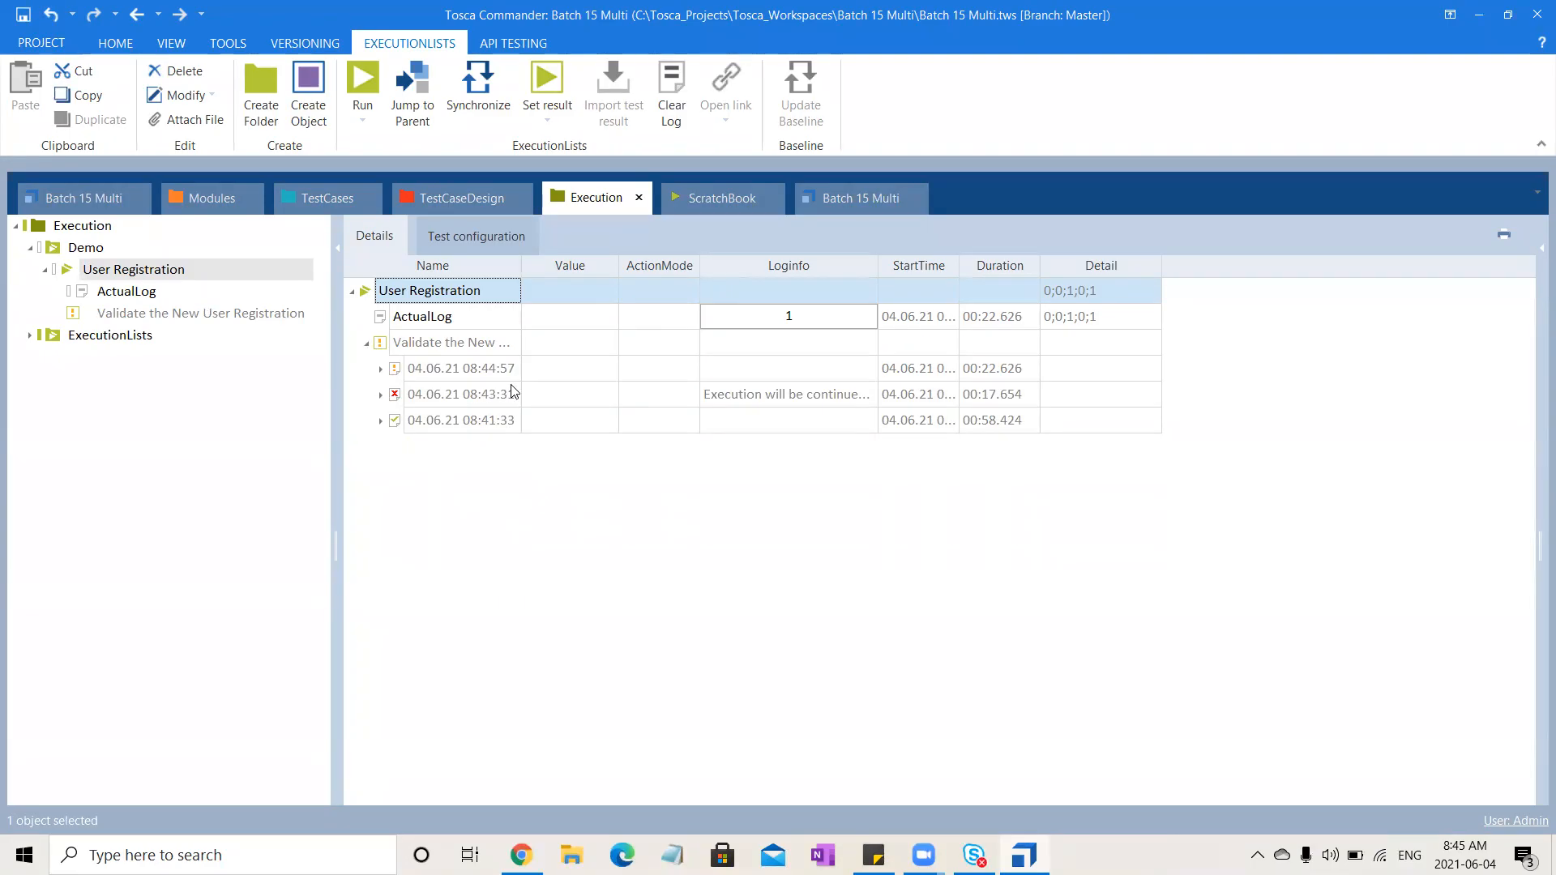
{"action": "left_click", "coordinate": [381, 370]}
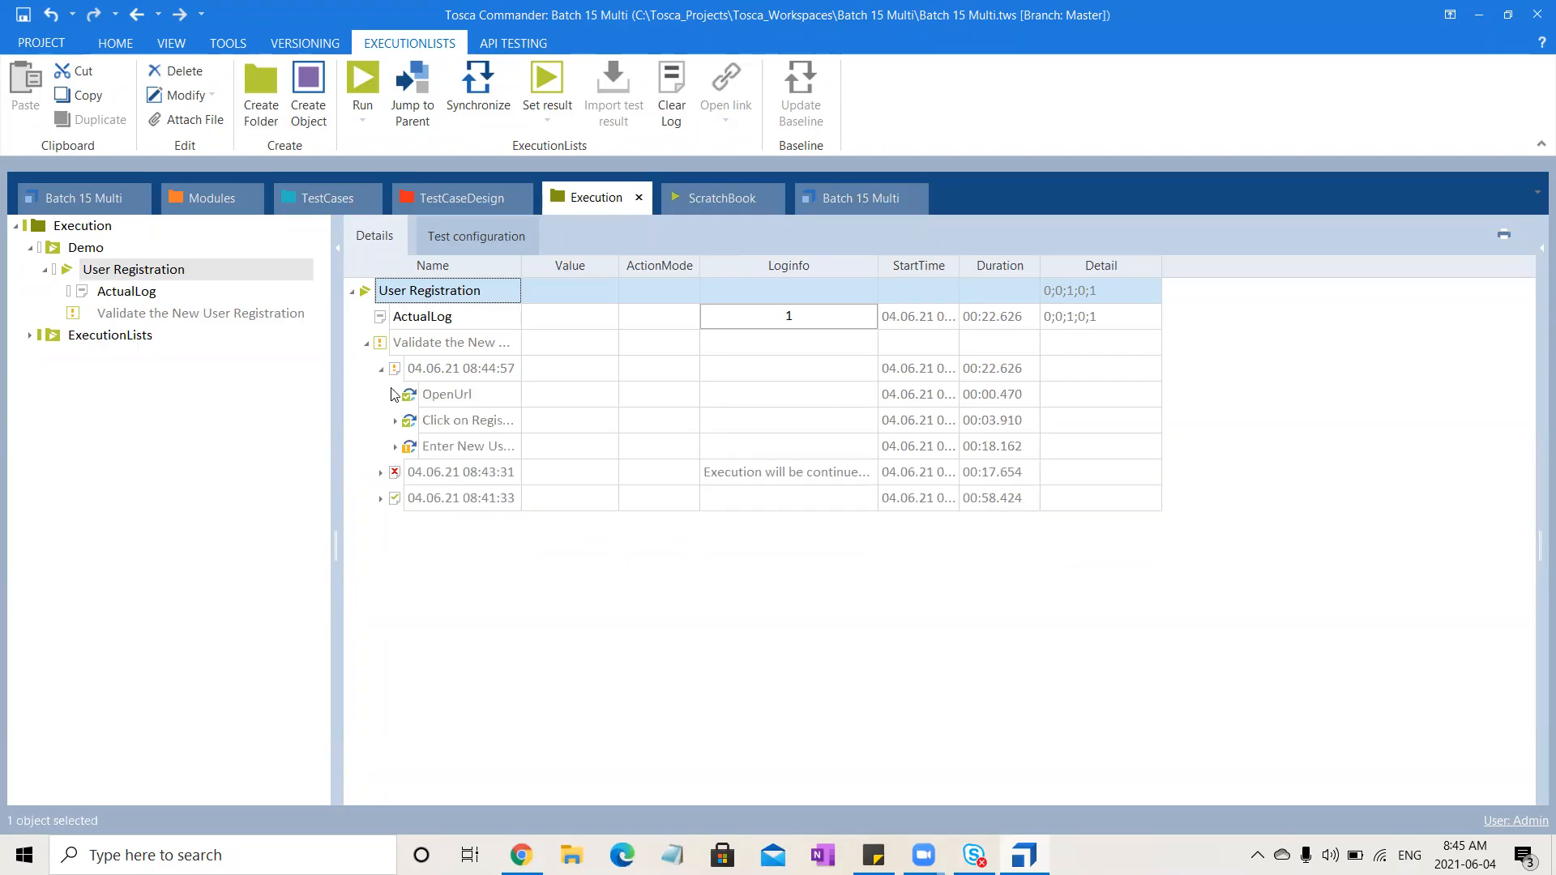
{"action": "left_click", "coordinate": [397, 448]}
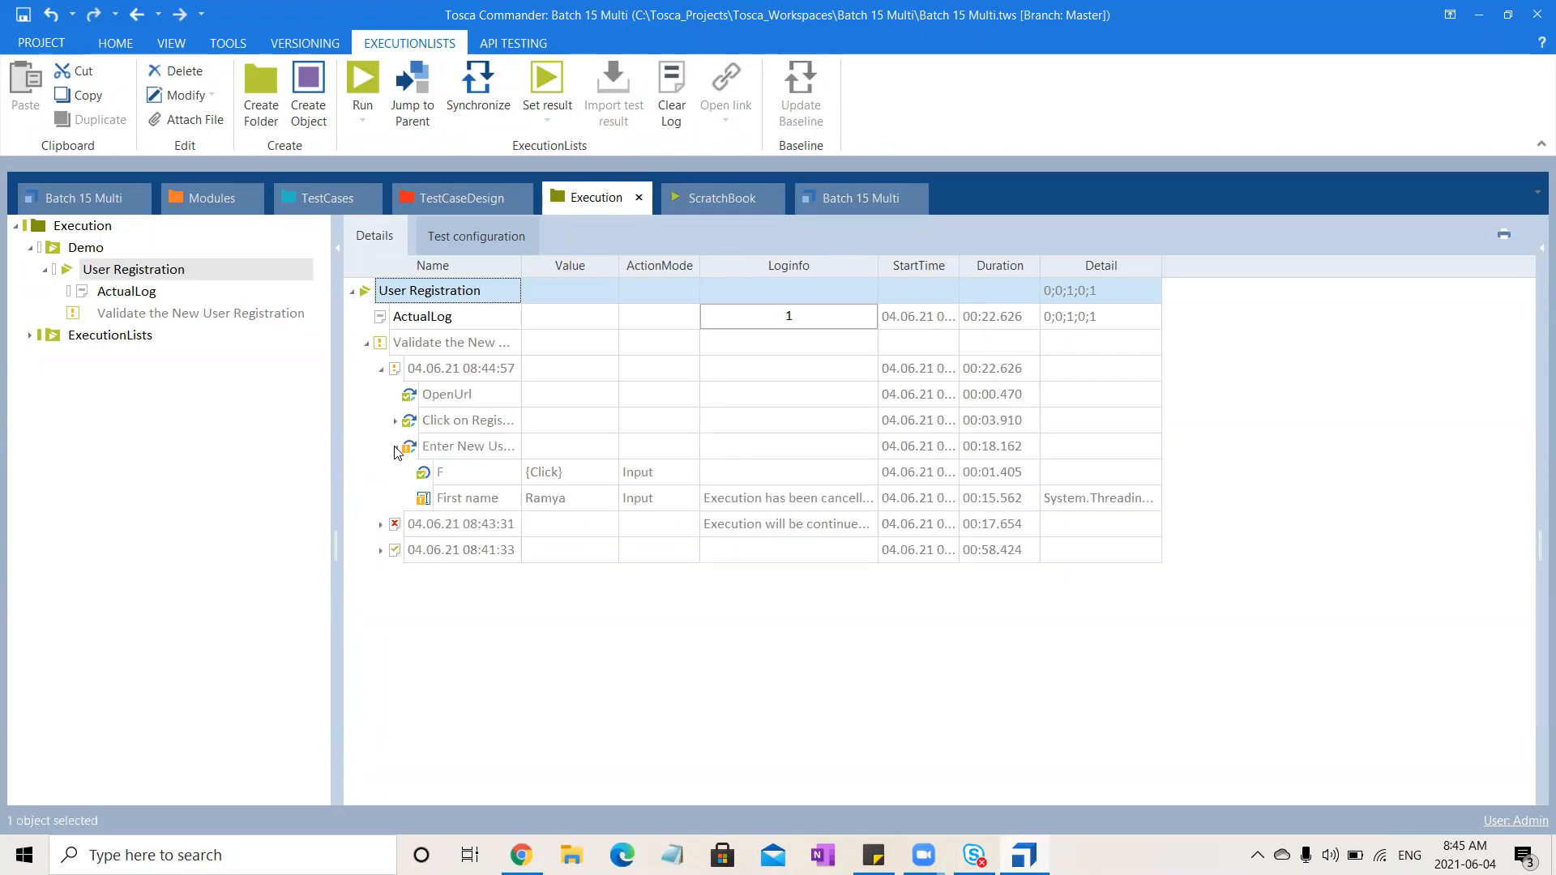
{"action": "left_click", "coordinate": [830, 501]}
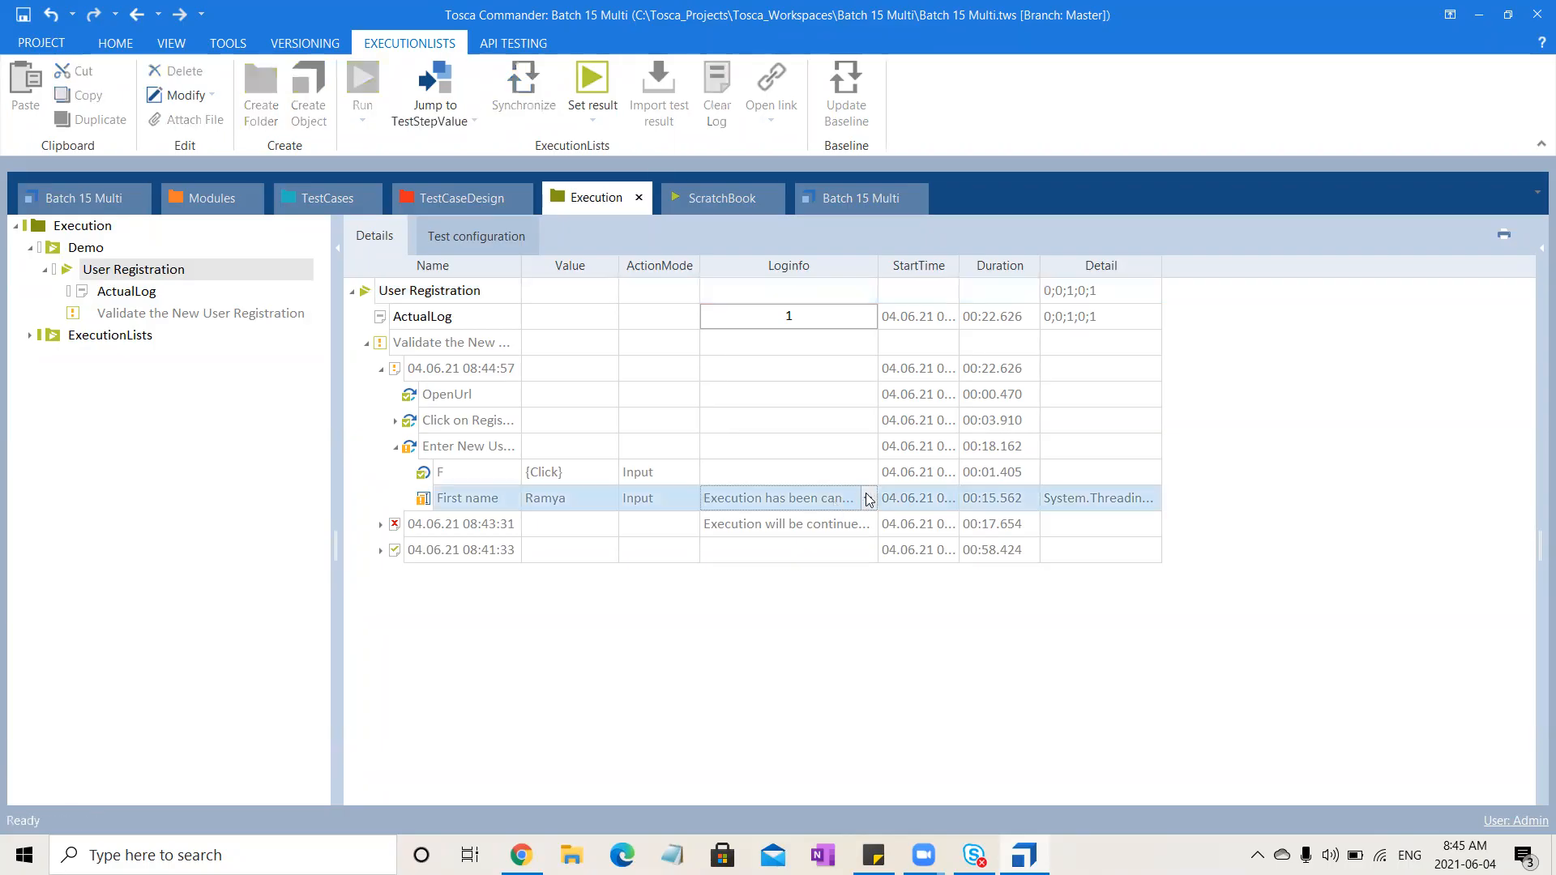
{"action": "left_click", "coordinate": [673, 631]}
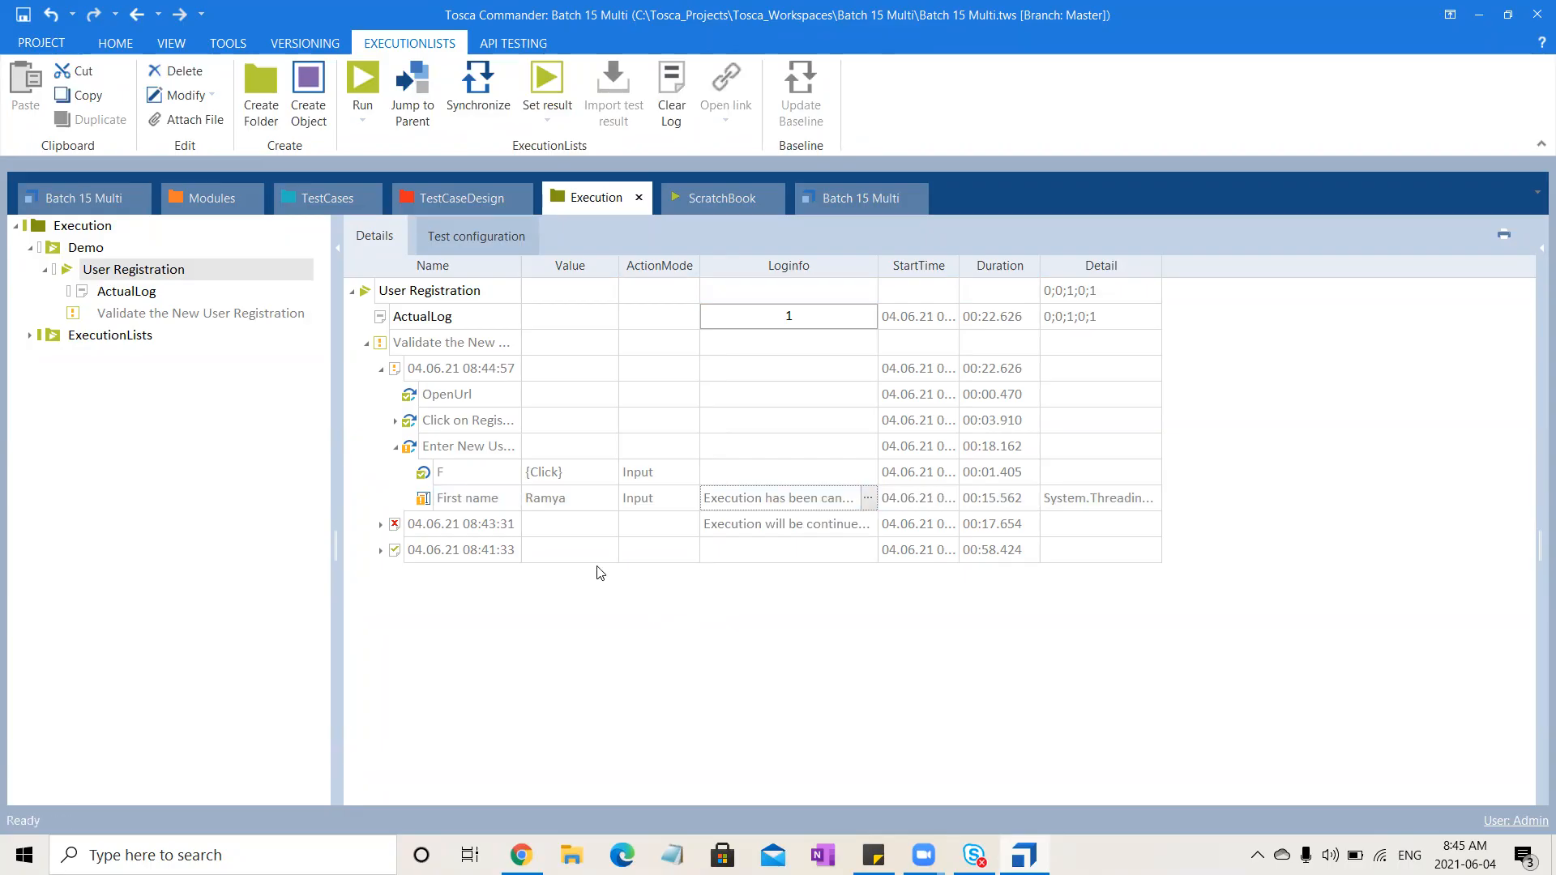
{"action": "left_click", "coordinate": [366, 344]}
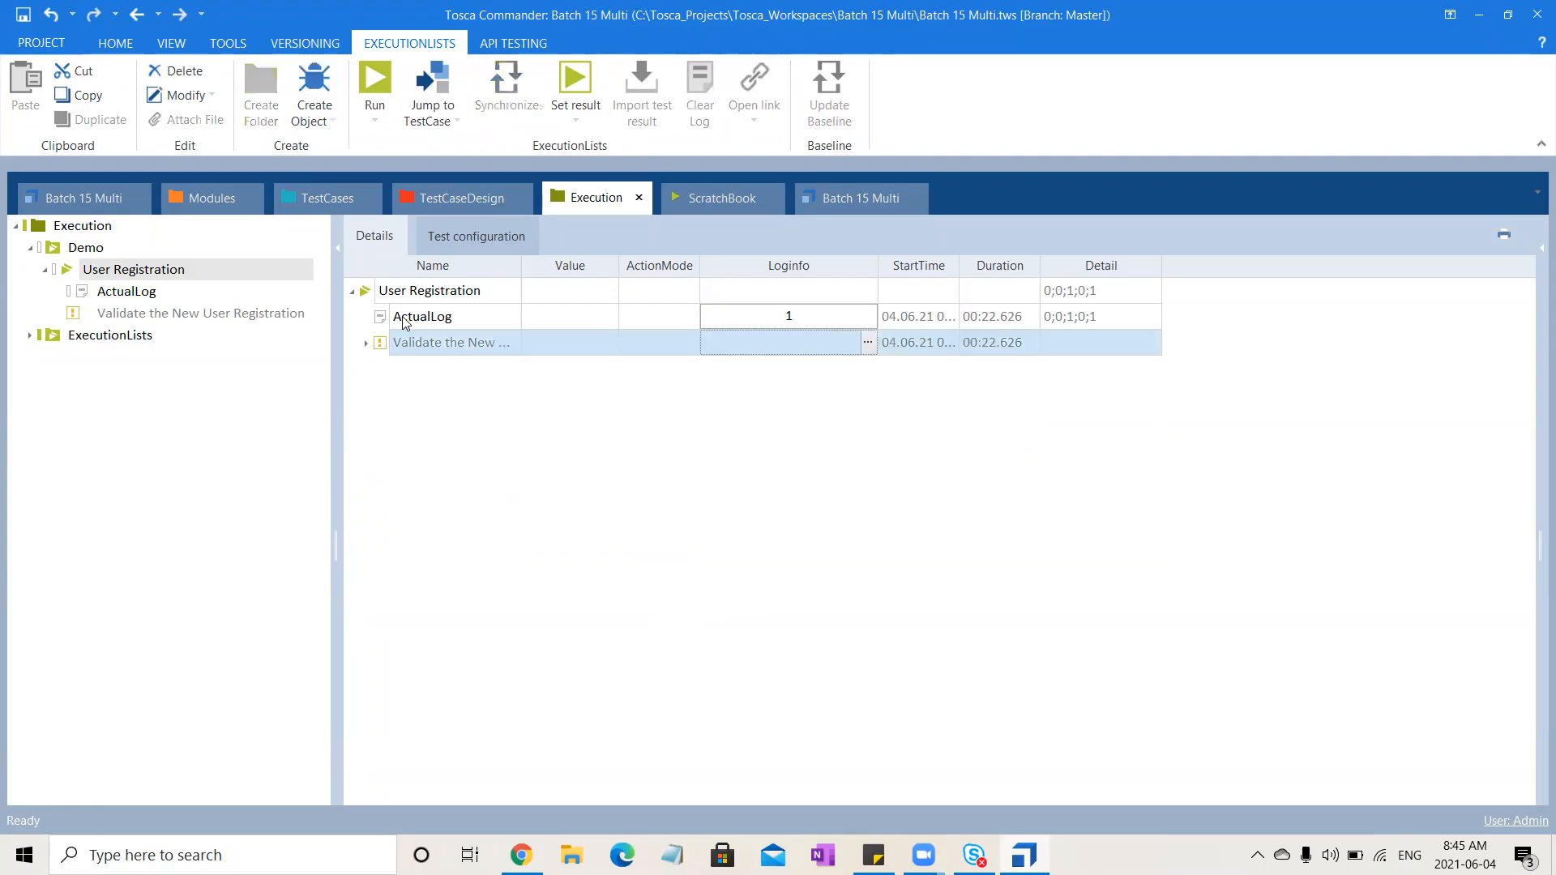
Open and scroll through the log info message of the failed run entry
{"action": "left_click", "coordinate": [172, 421]}
{"action": "left_click", "coordinate": [144, 272]}
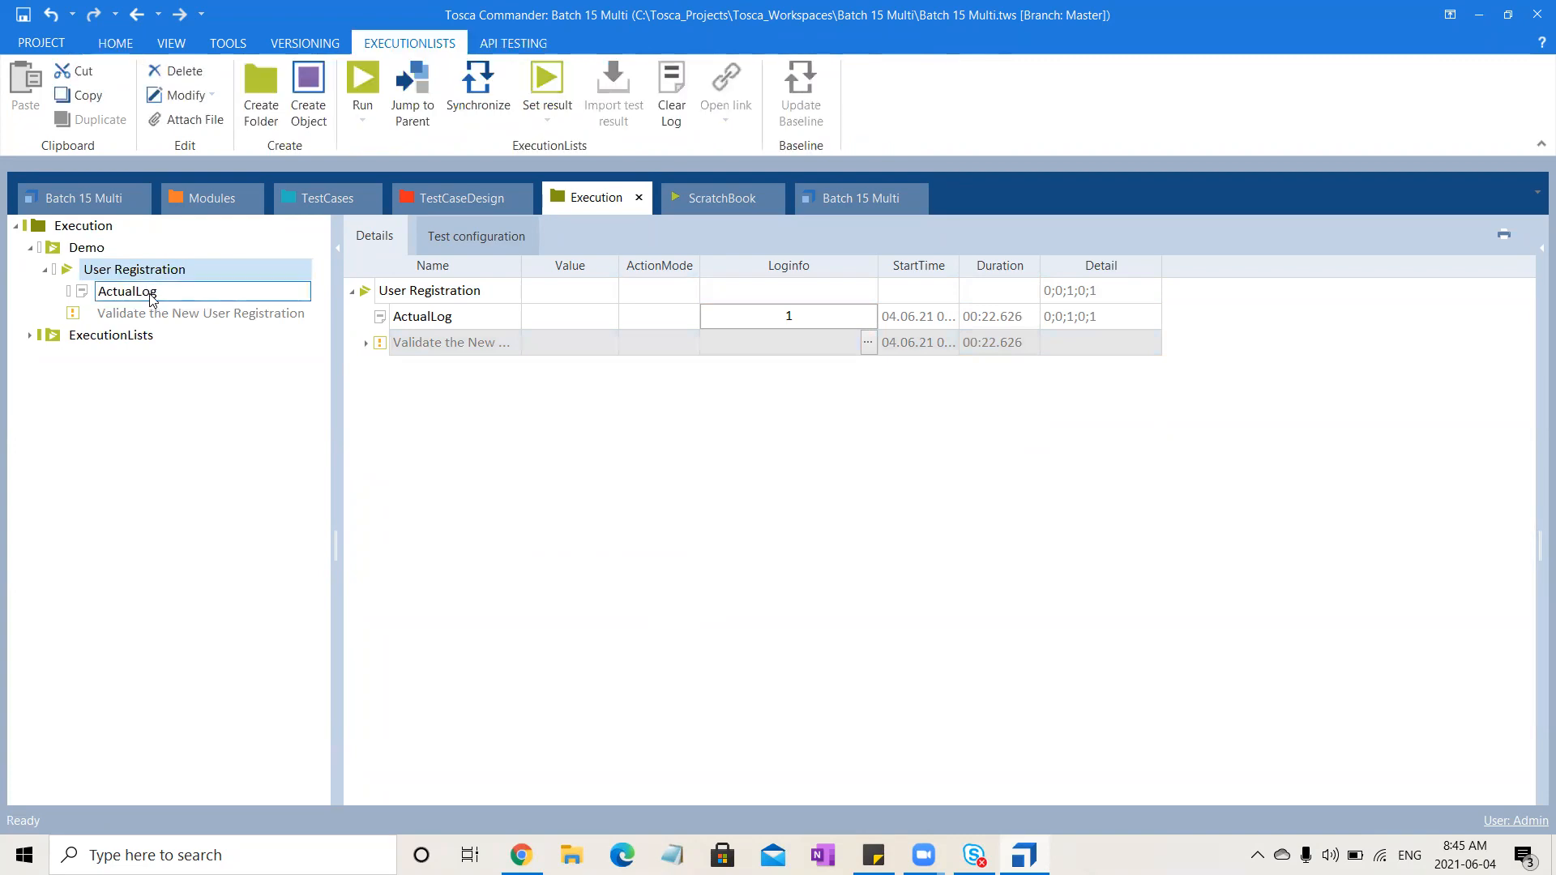
{"action": "left_click", "coordinate": [368, 344]}
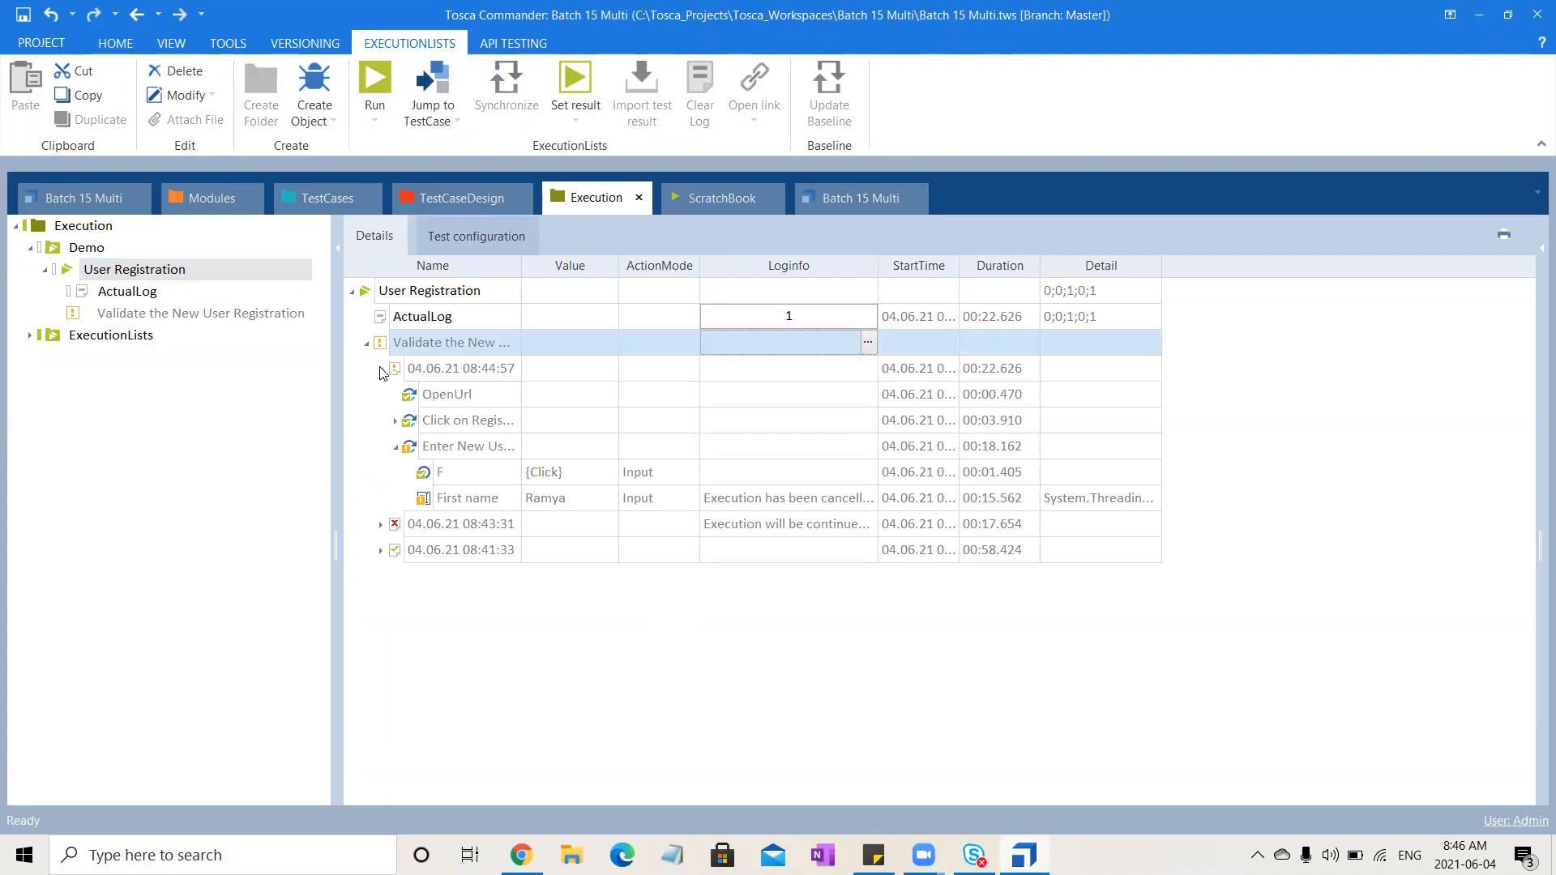
{"action": "left_click", "coordinate": [381, 369]}
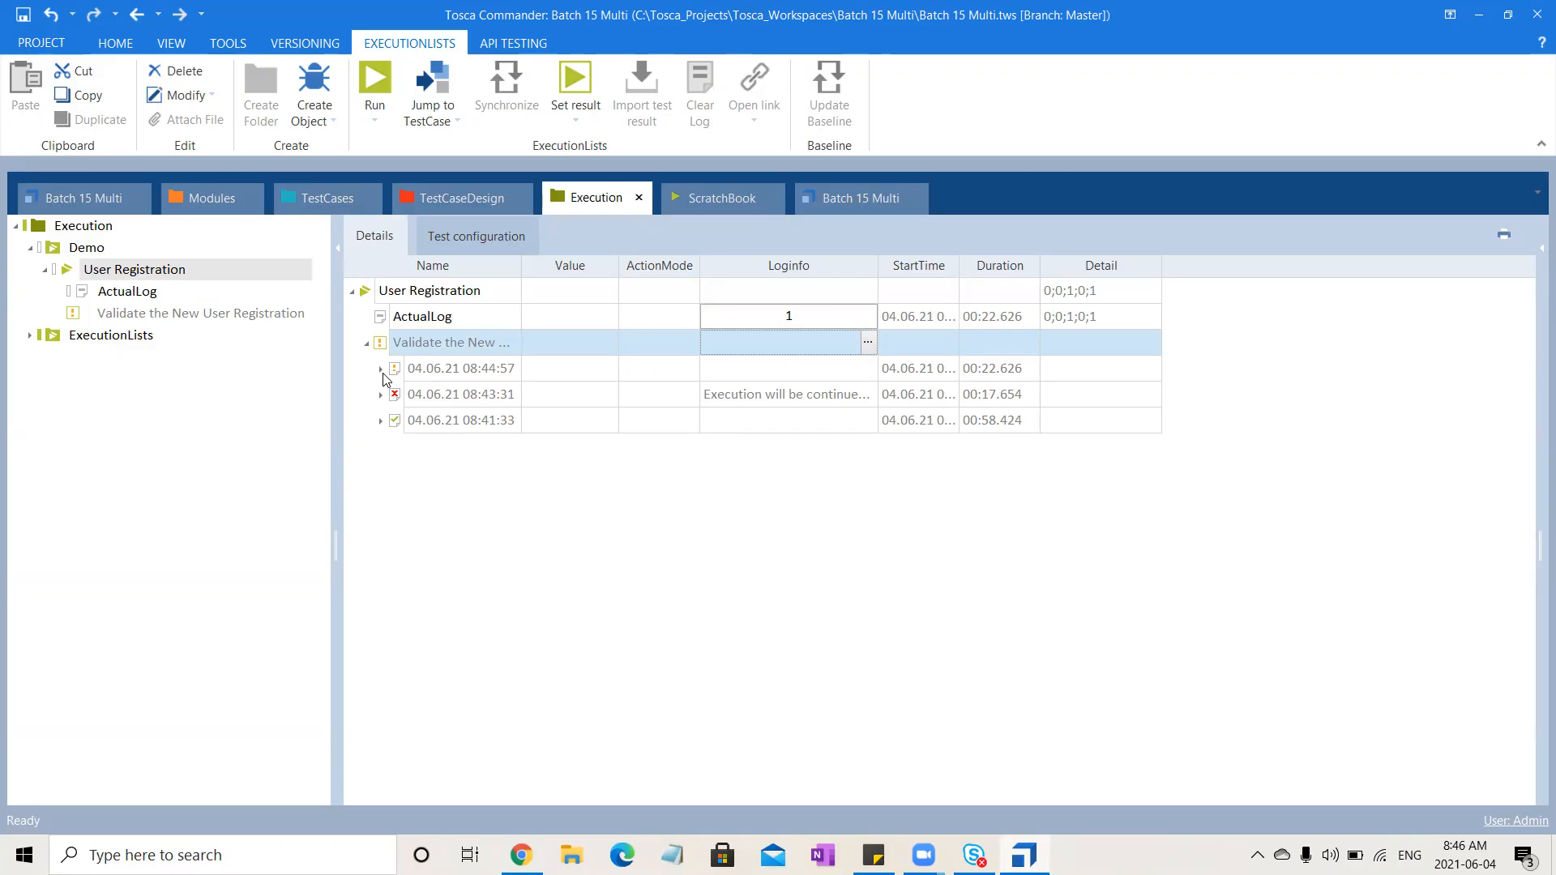
{"action": "left_click", "coordinate": [857, 396]}
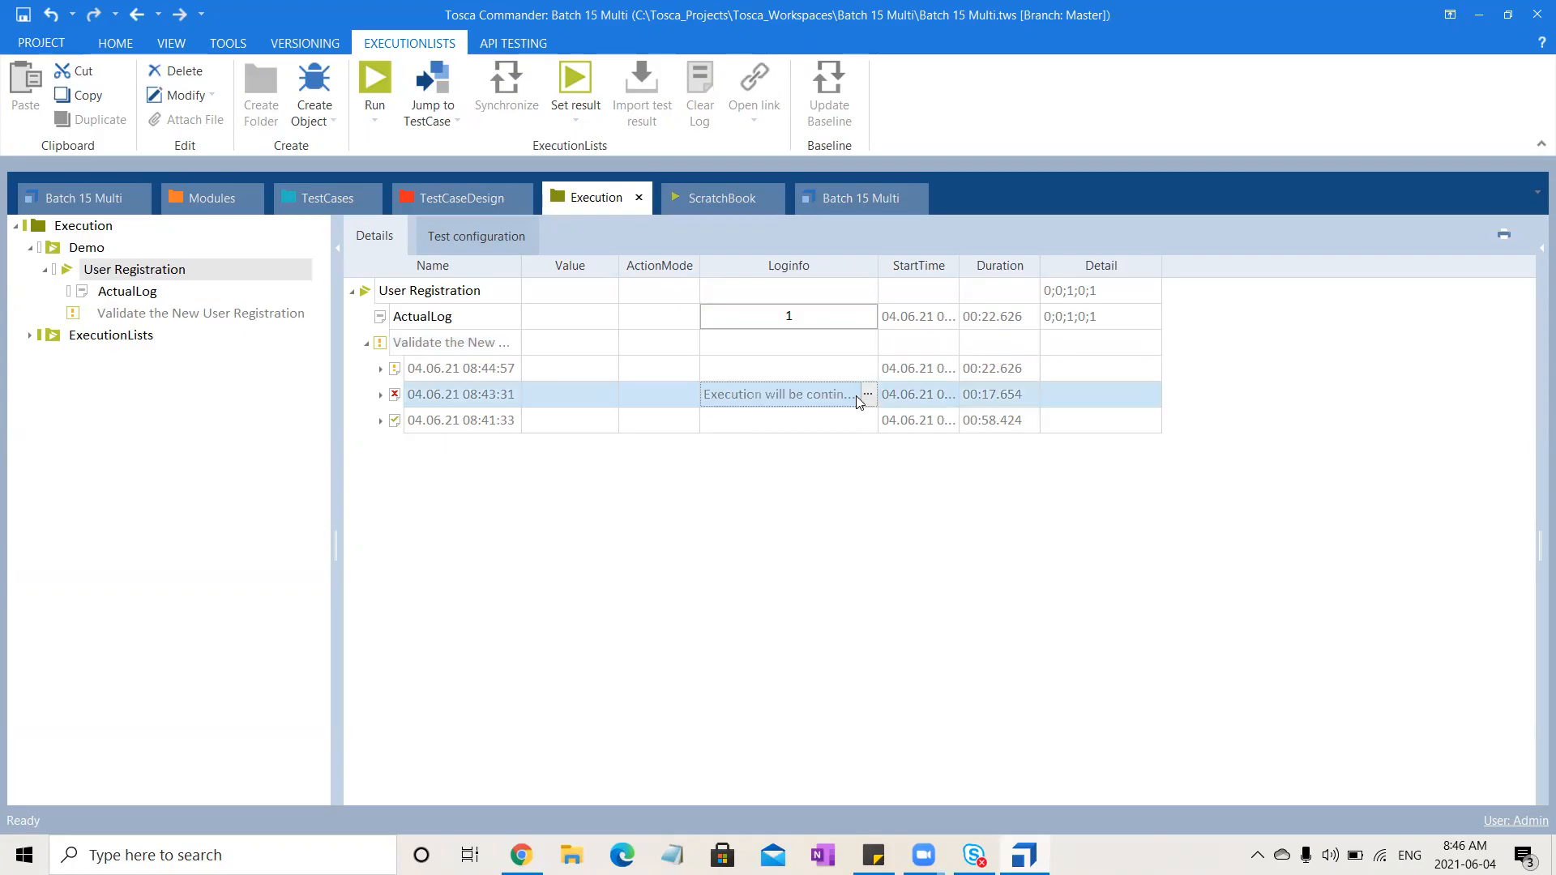
{"action": "left_click", "coordinate": [869, 396]}
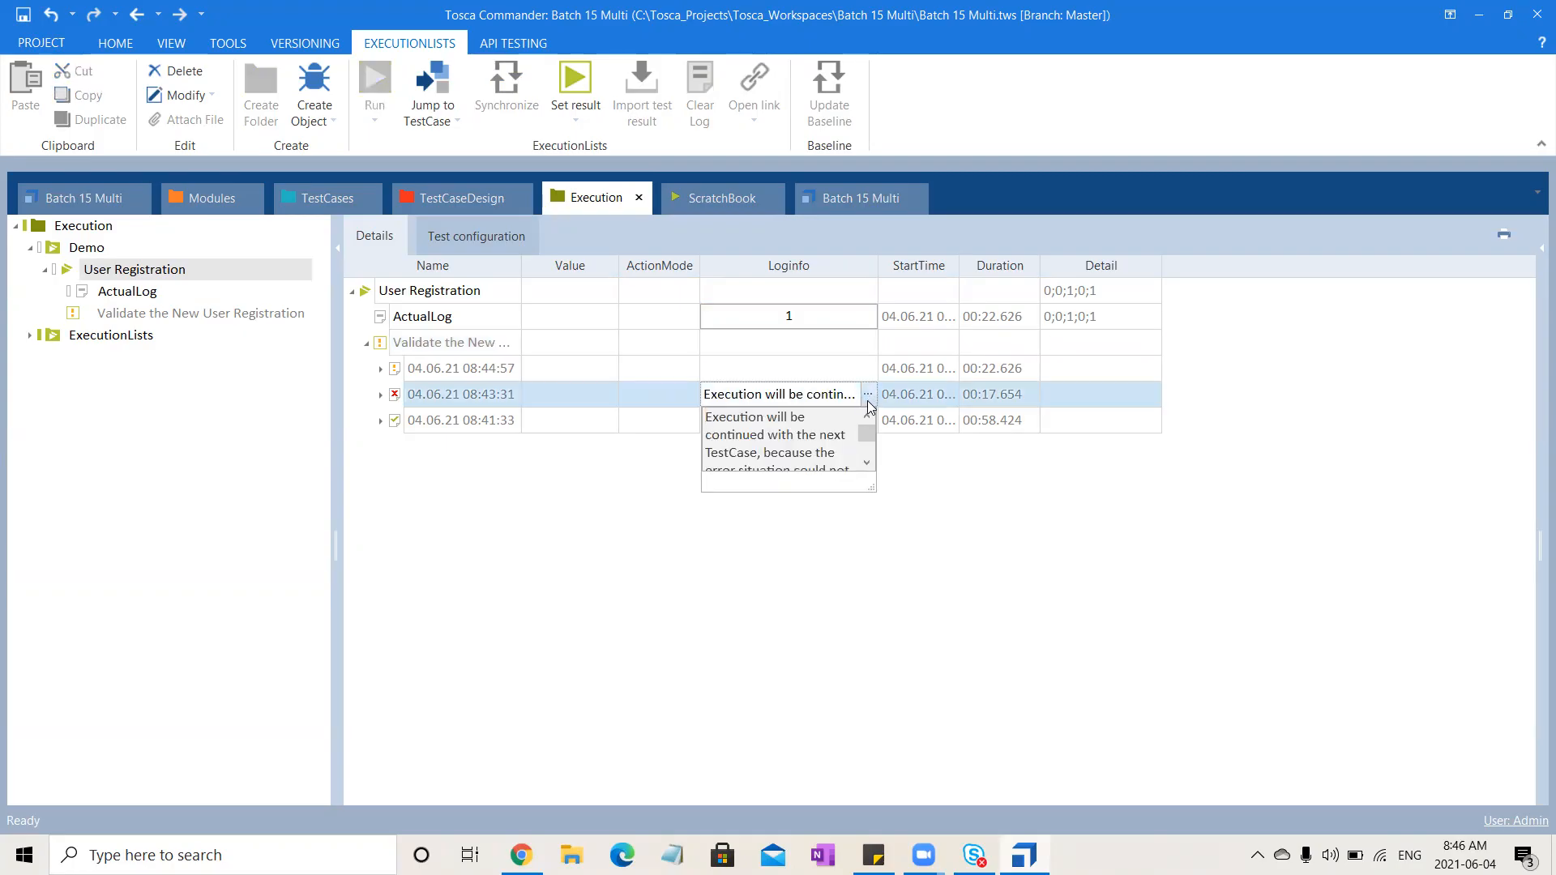
{"action": "left_click", "coordinate": [864, 449]}
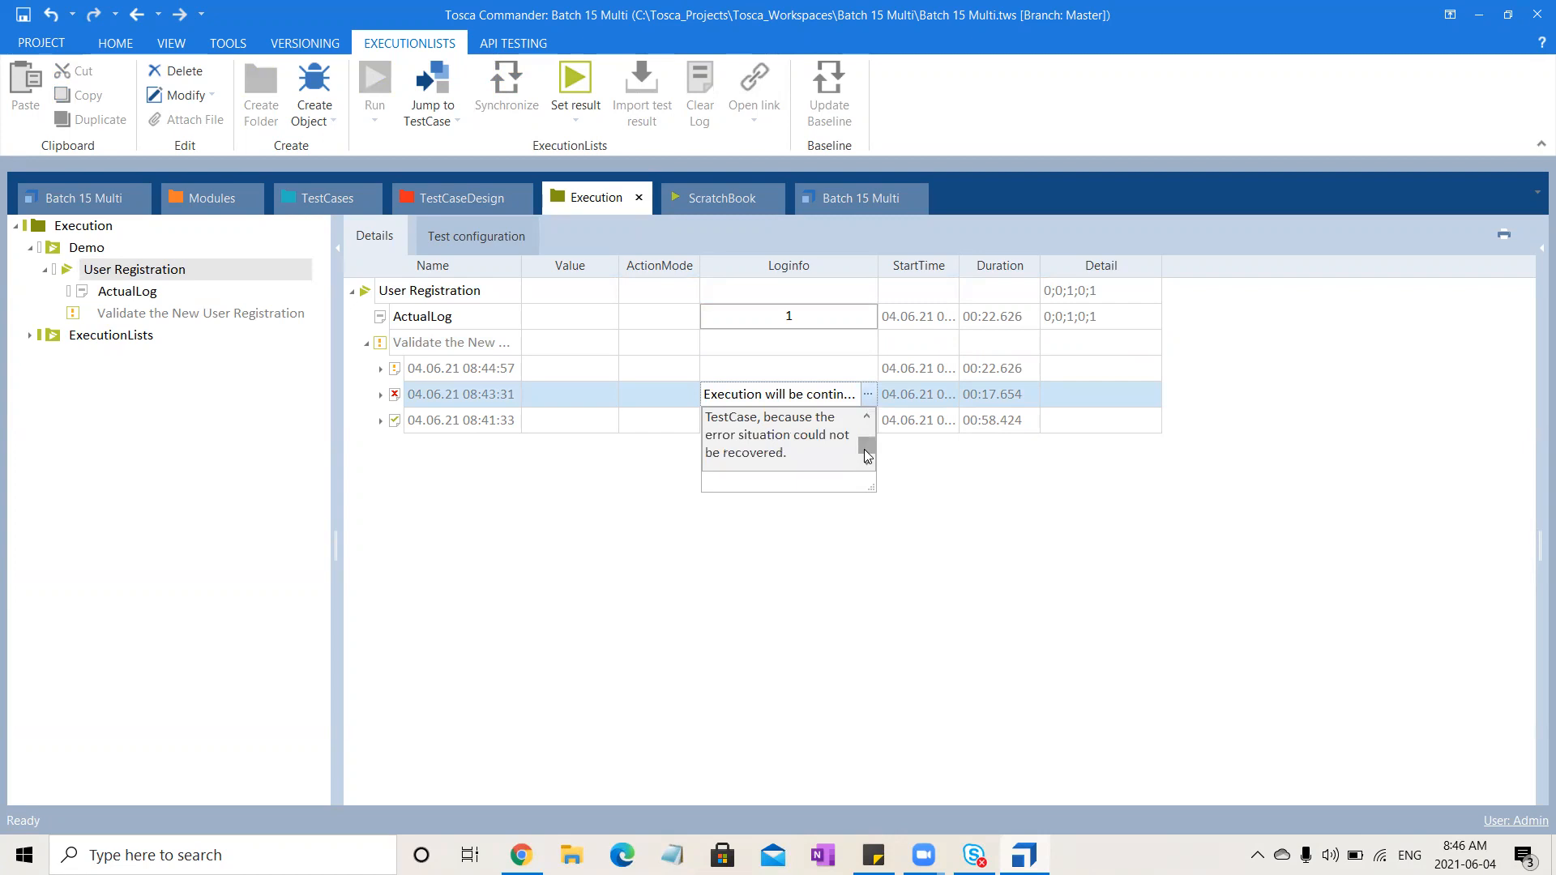
{"action": "left_click", "coordinate": [658, 663]}
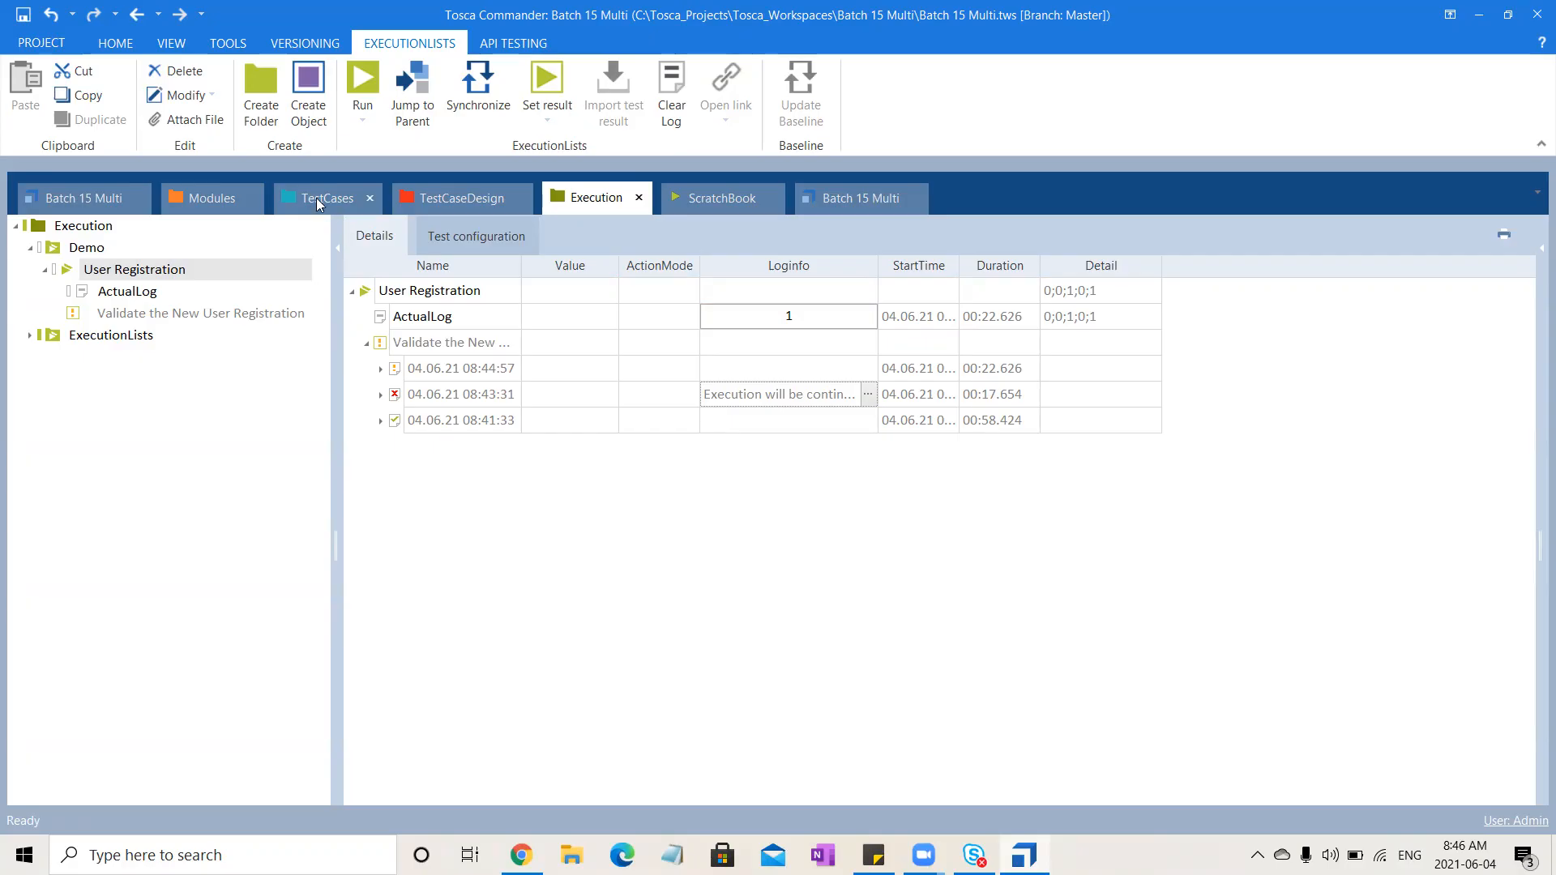
{"action": "double_click", "coordinate": [154, 292]}
{"action": "left_click", "coordinate": [134, 272]}
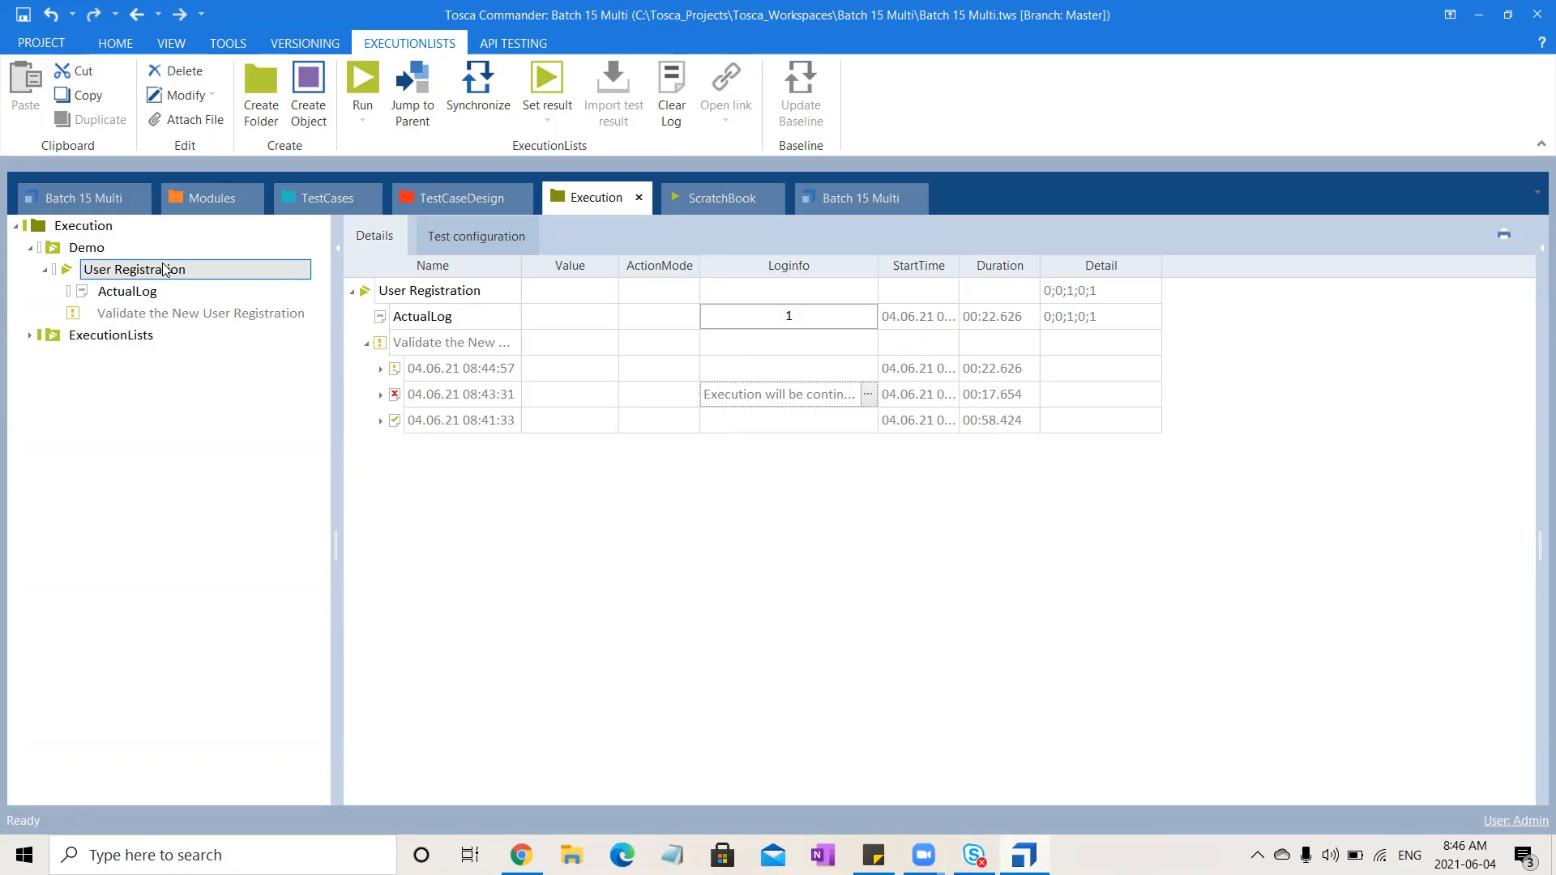
{"action": "left_click", "coordinate": [173, 267]}
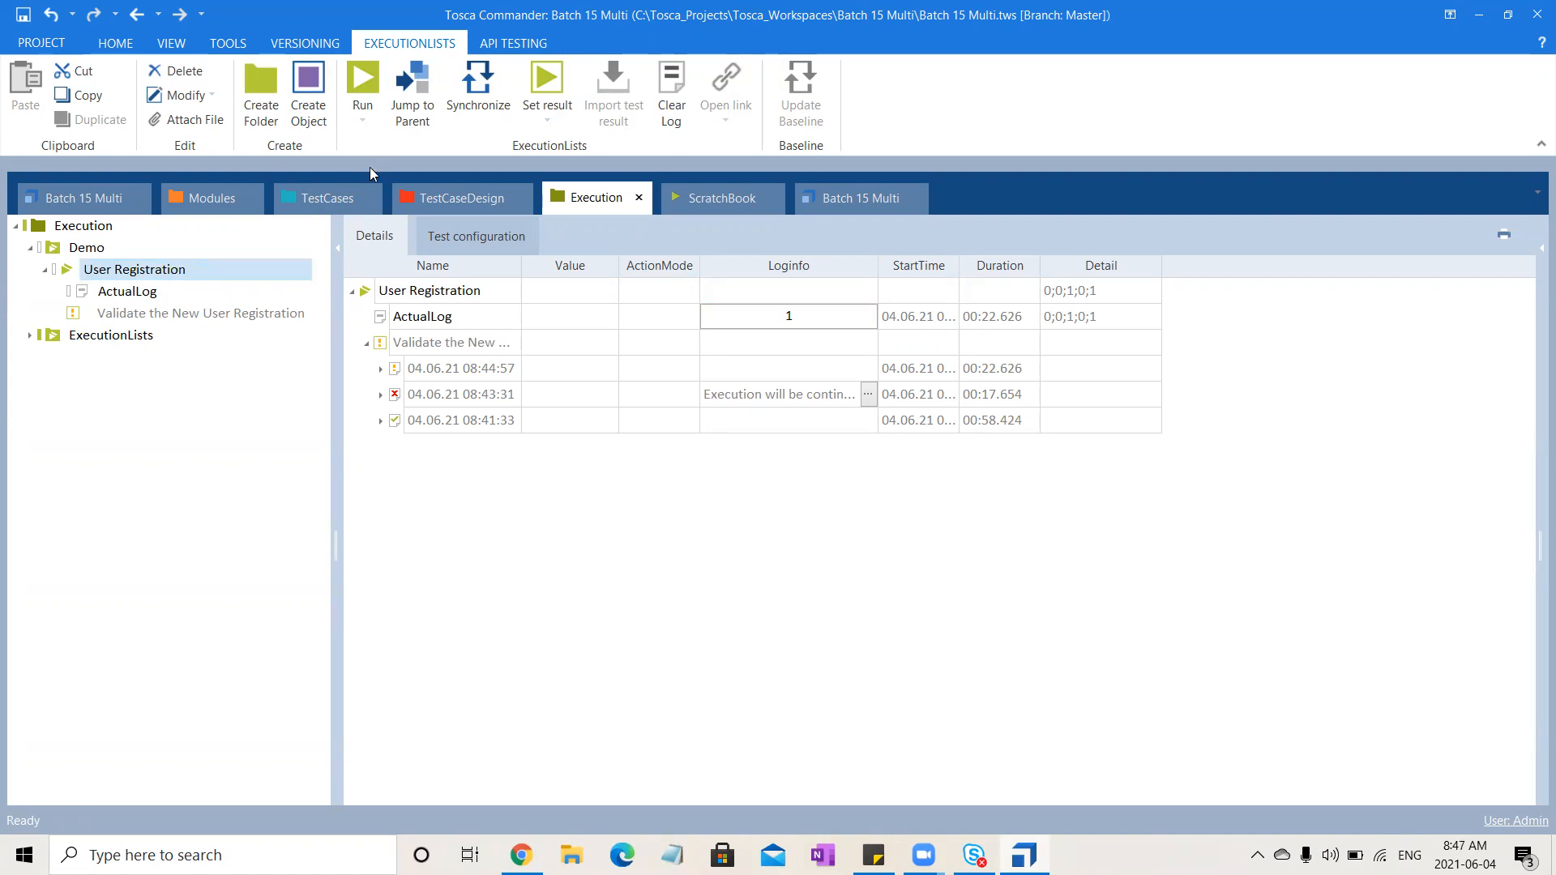
Inspect the TemplateInstance of Validate User Login test case details, then return to the execution list
{"action": "left_click", "coordinate": [325, 197]}
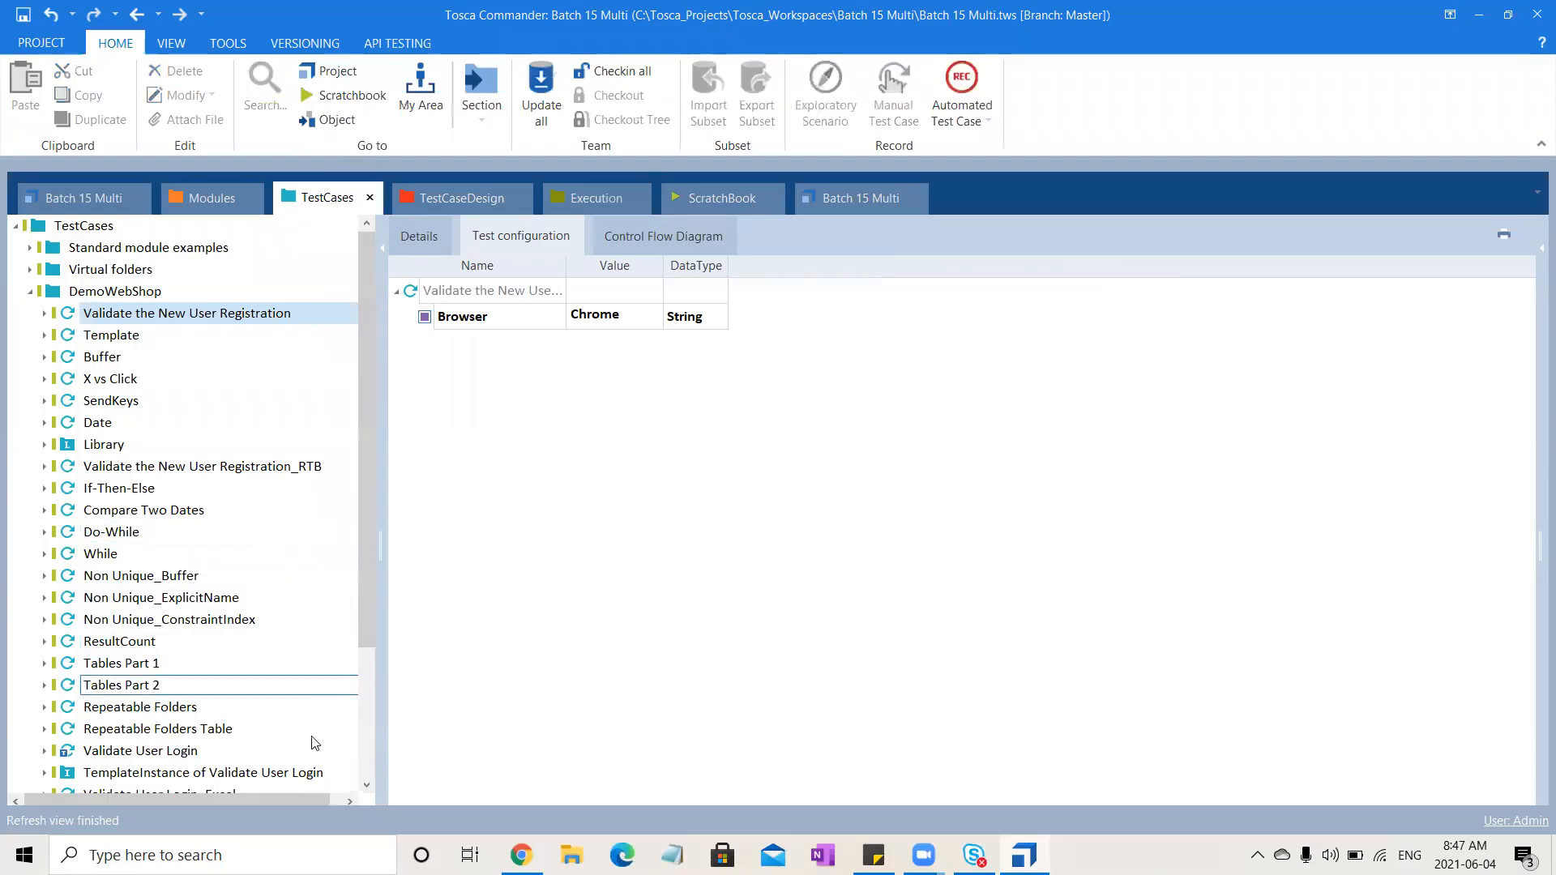
{"action": "left_click", "coordinate": [274, 775]}
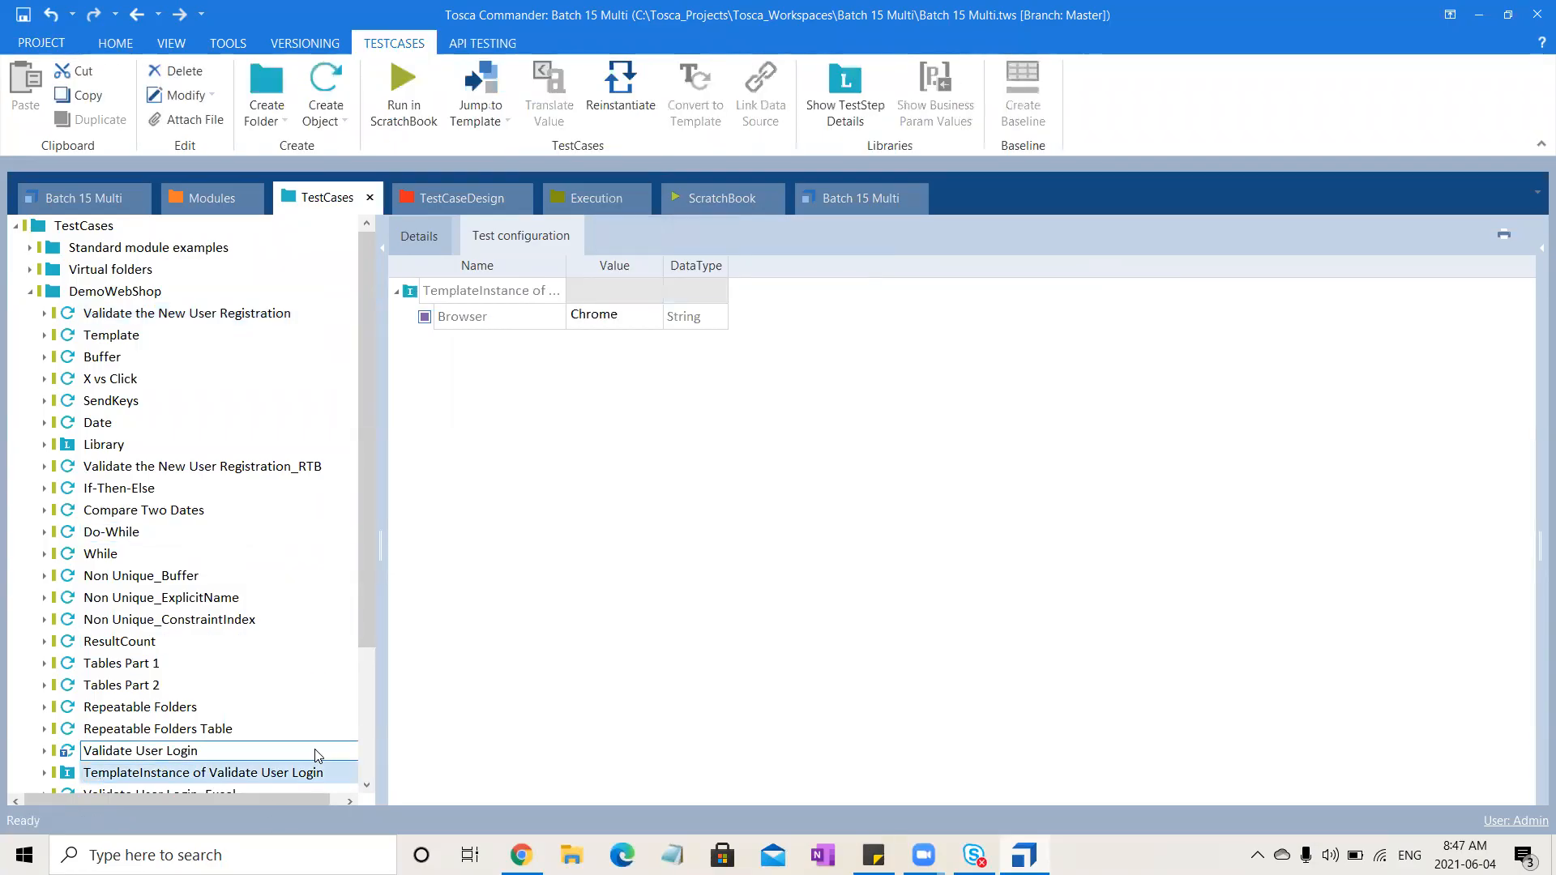
{"action": "left_click", "coordinate": [425, 235]}
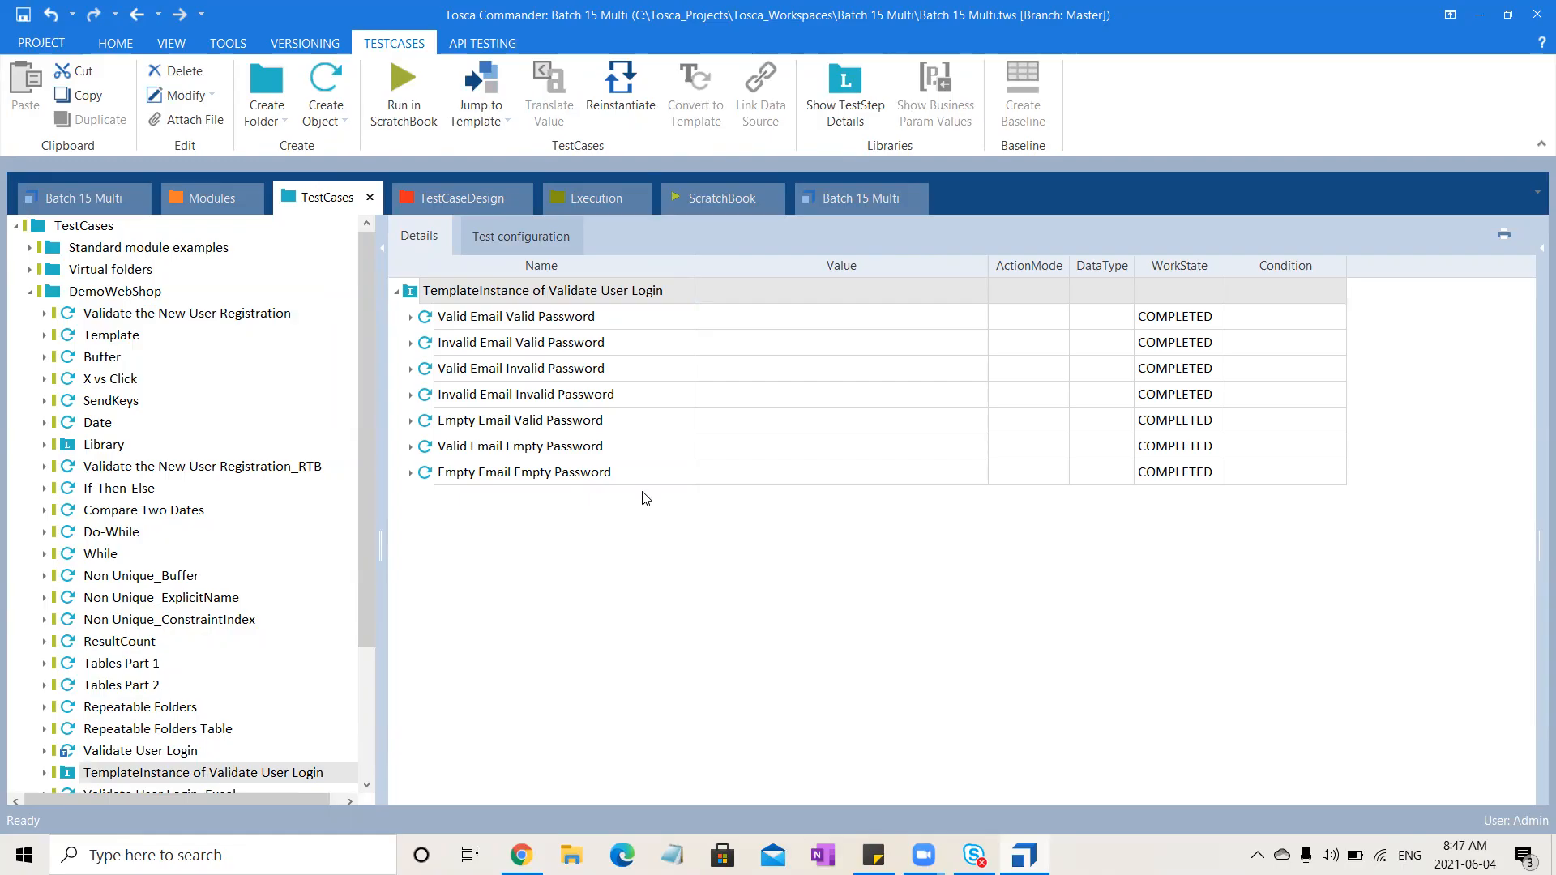
{"action": "left_click", "coordinate": [610, 196]}
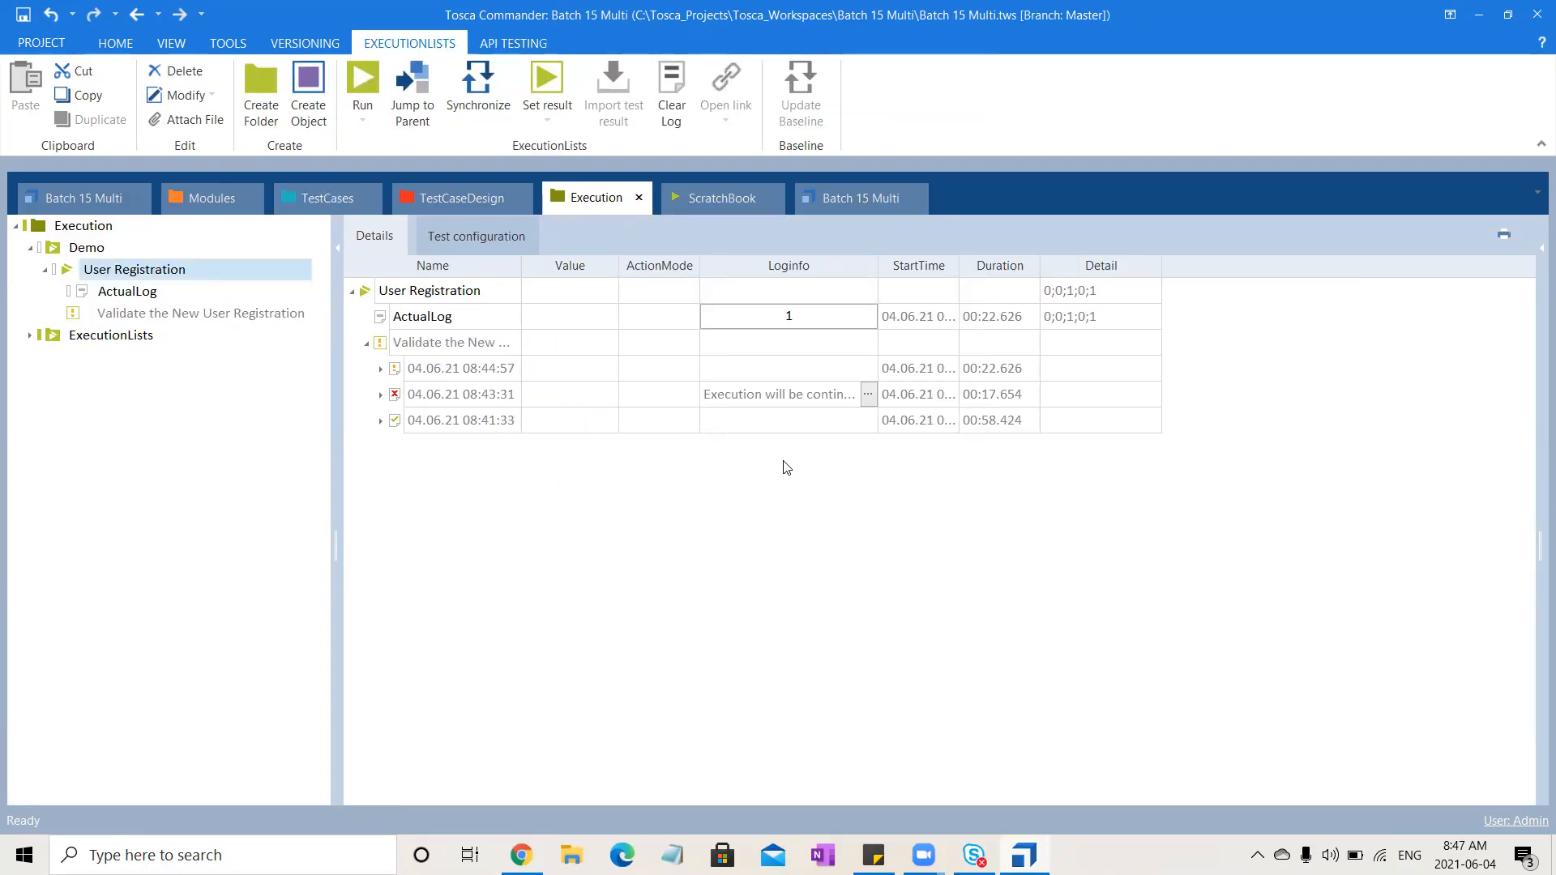
Reopen the failed run's log info popup, read the full message and close it
{"action": "left_click", "coordinate": [869, 395]}
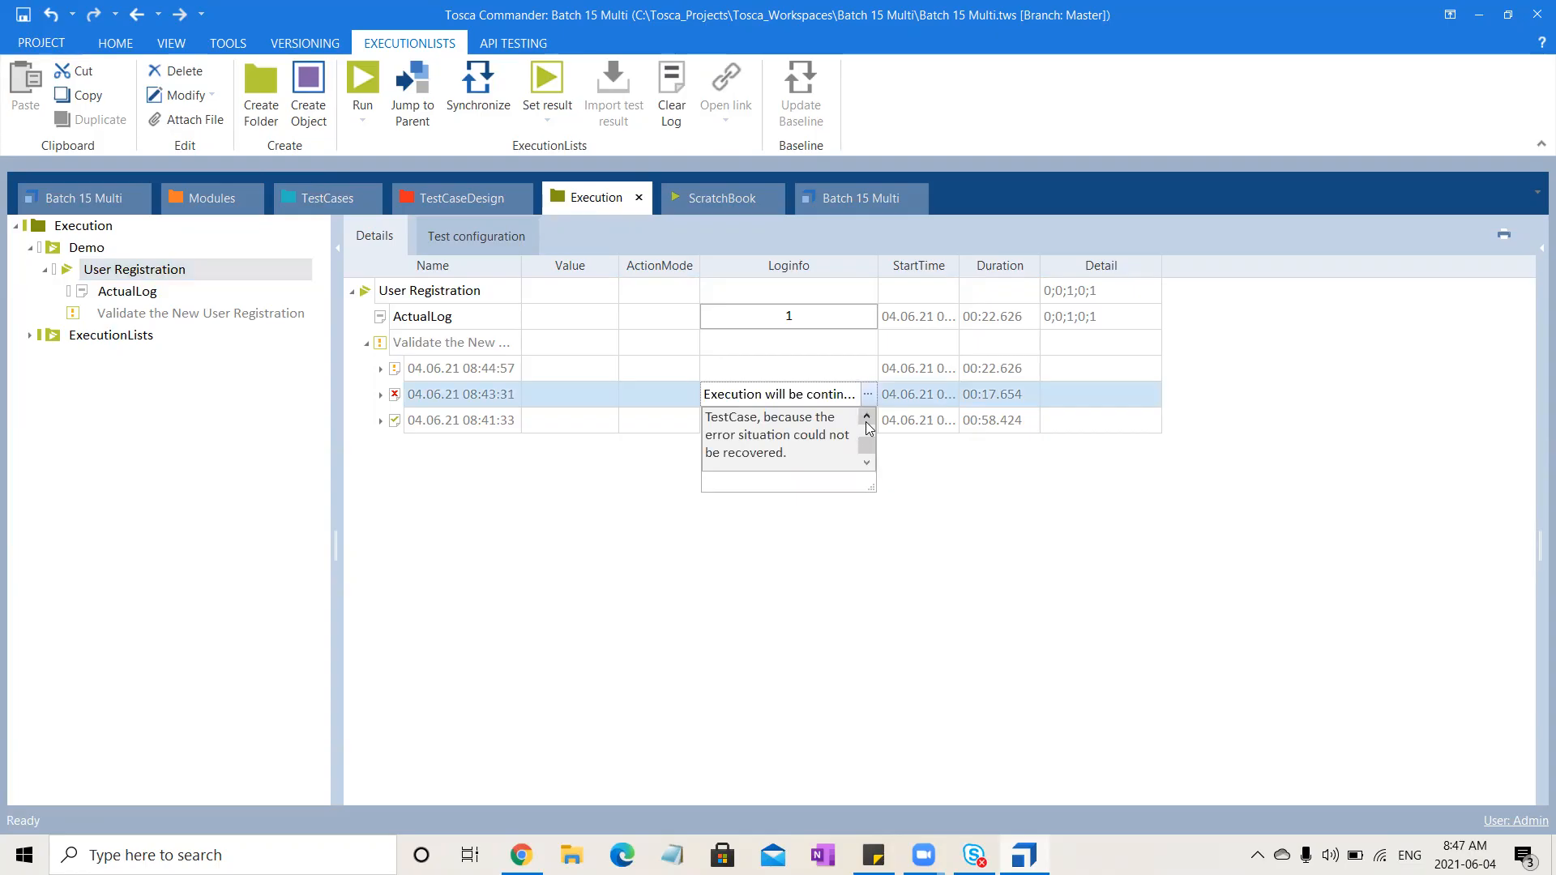
{"action": "left_click", "coordinate": [867, 416]}
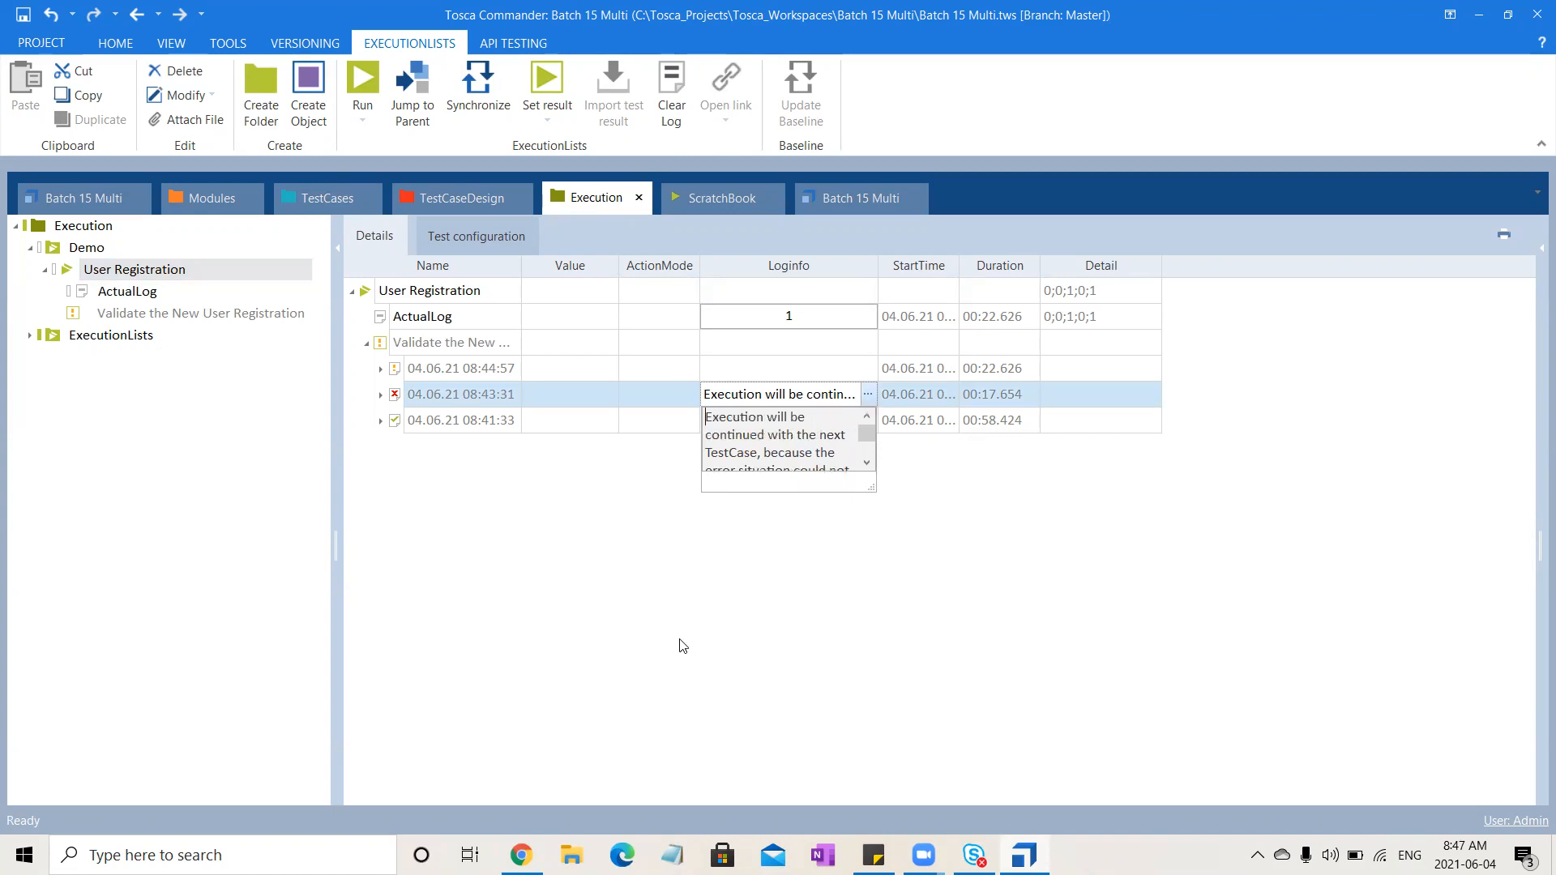
{"action": "left_click", "coordinate": [846, 36]}
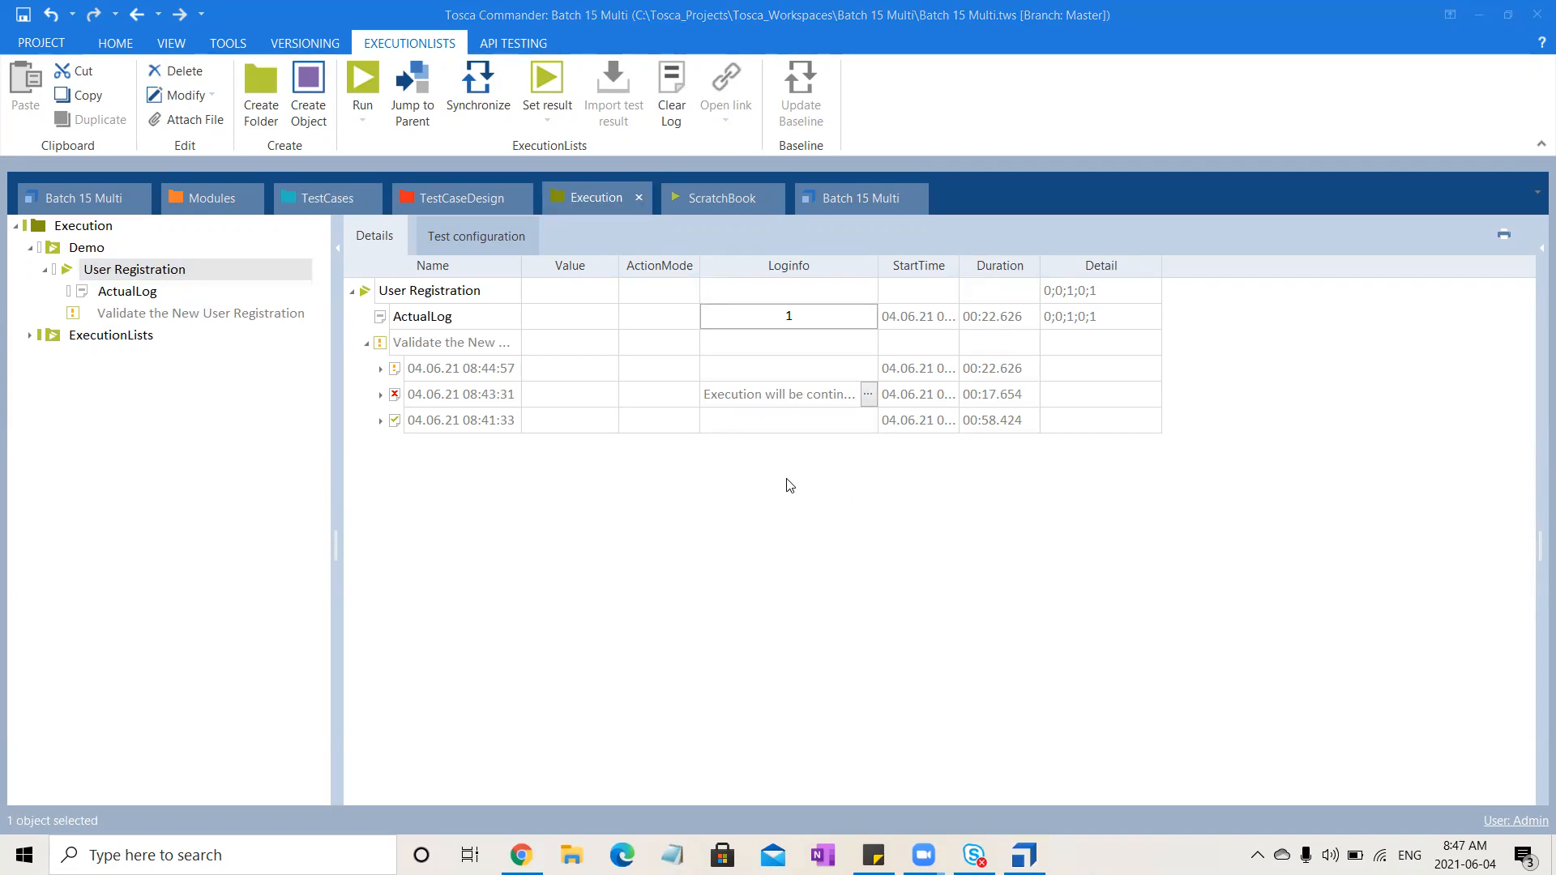
{"action": "left_click", "coordinate": [676, 662]}
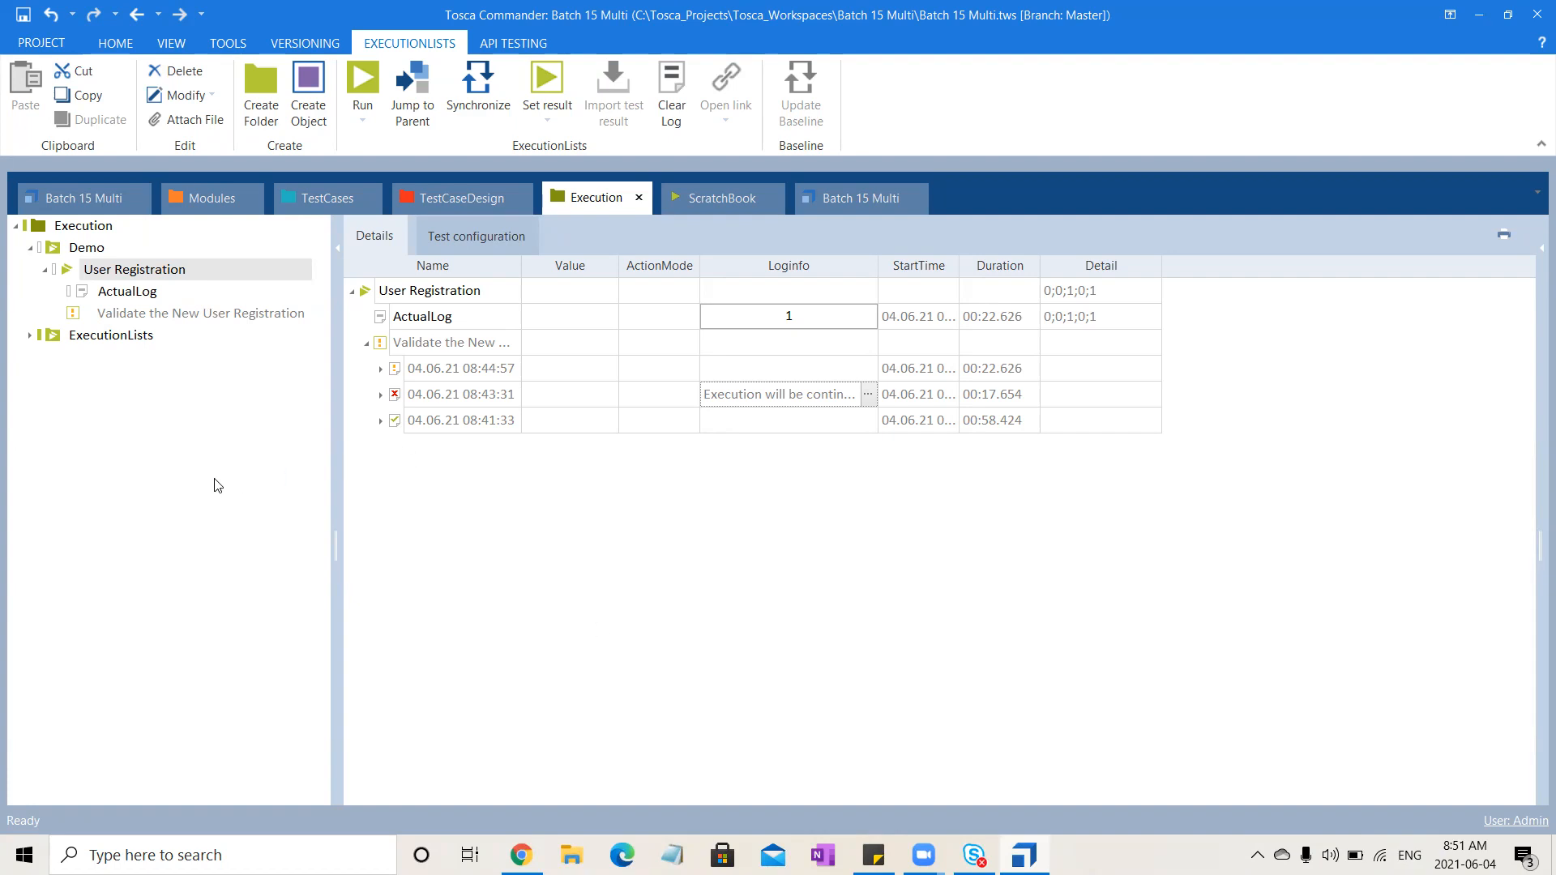
Open the Tosca Settings and navigate to the Recovery settings under TBox
{"action": "left_click", "coordinate": [45, 39]}
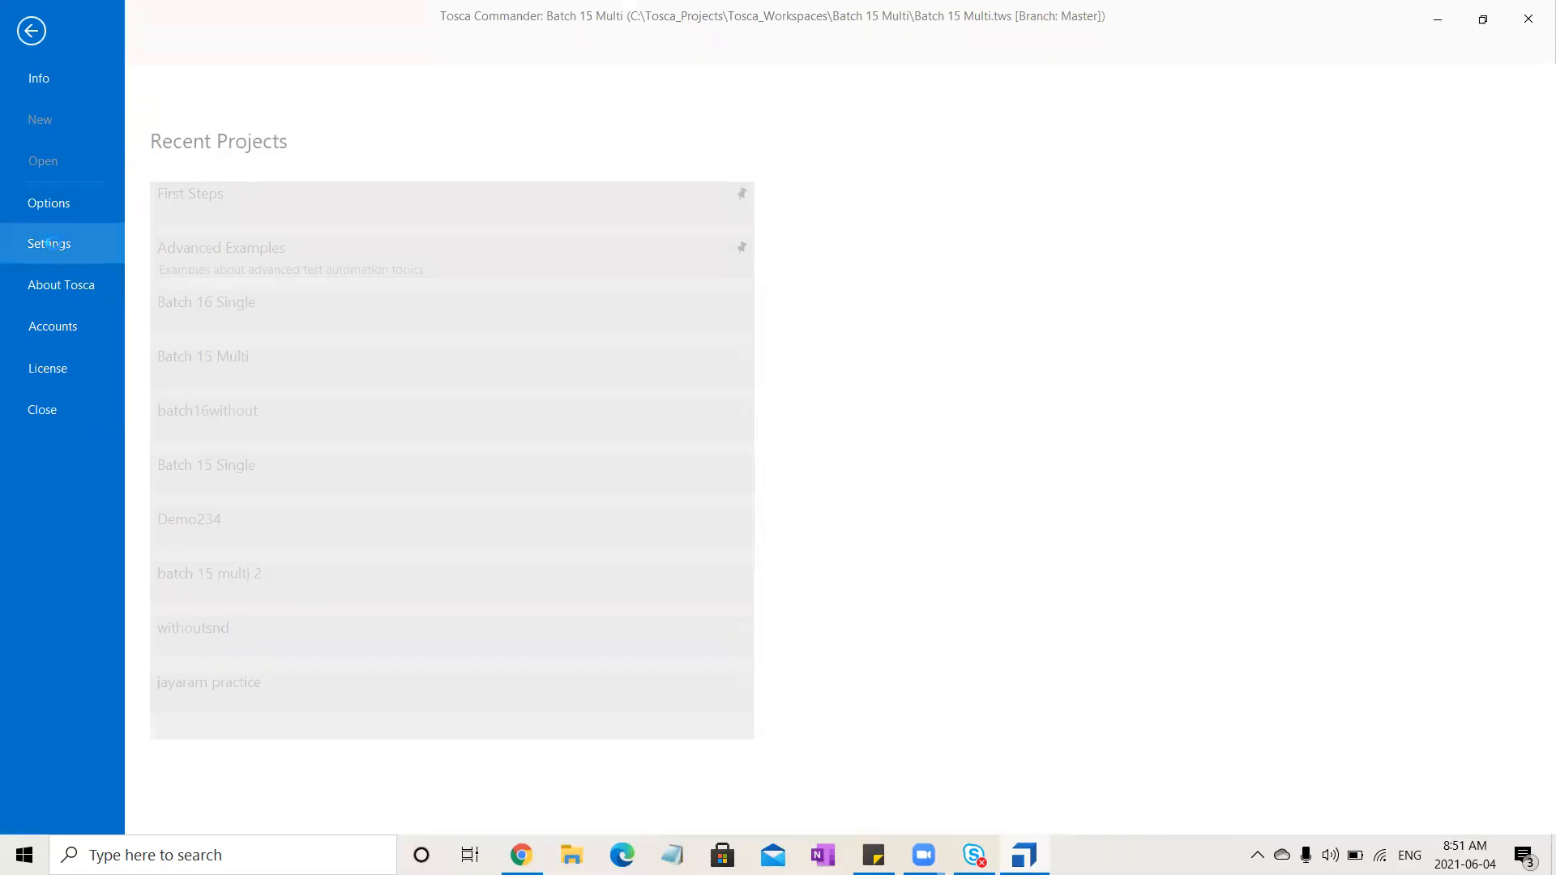
{"action": "left_click", "coordinate": [54, 243]}
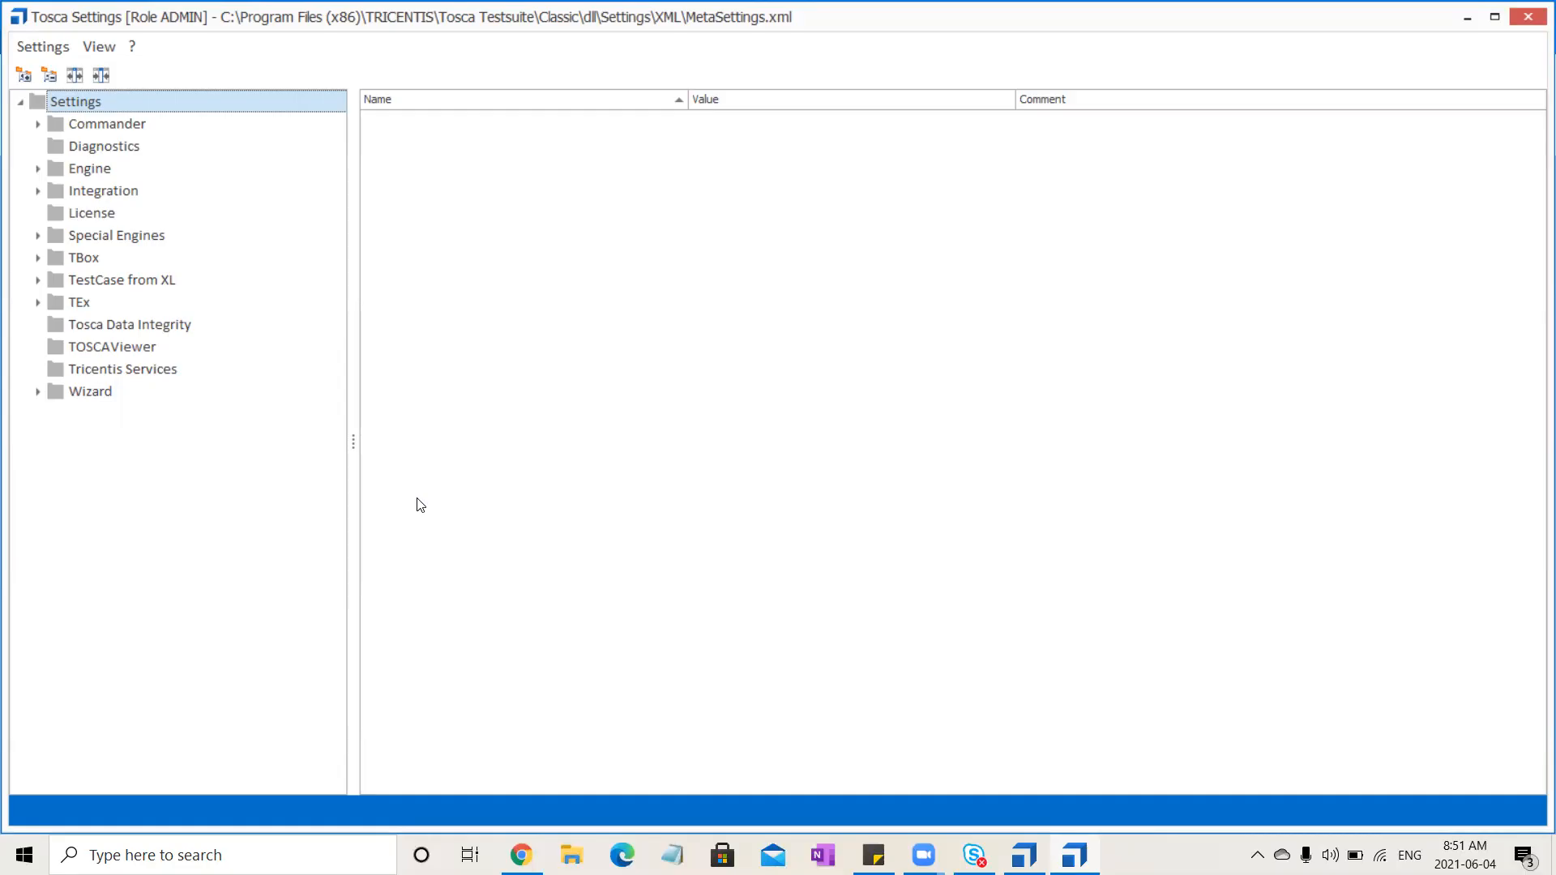
{"action": "left_click", "coordinate": [37, 170]}
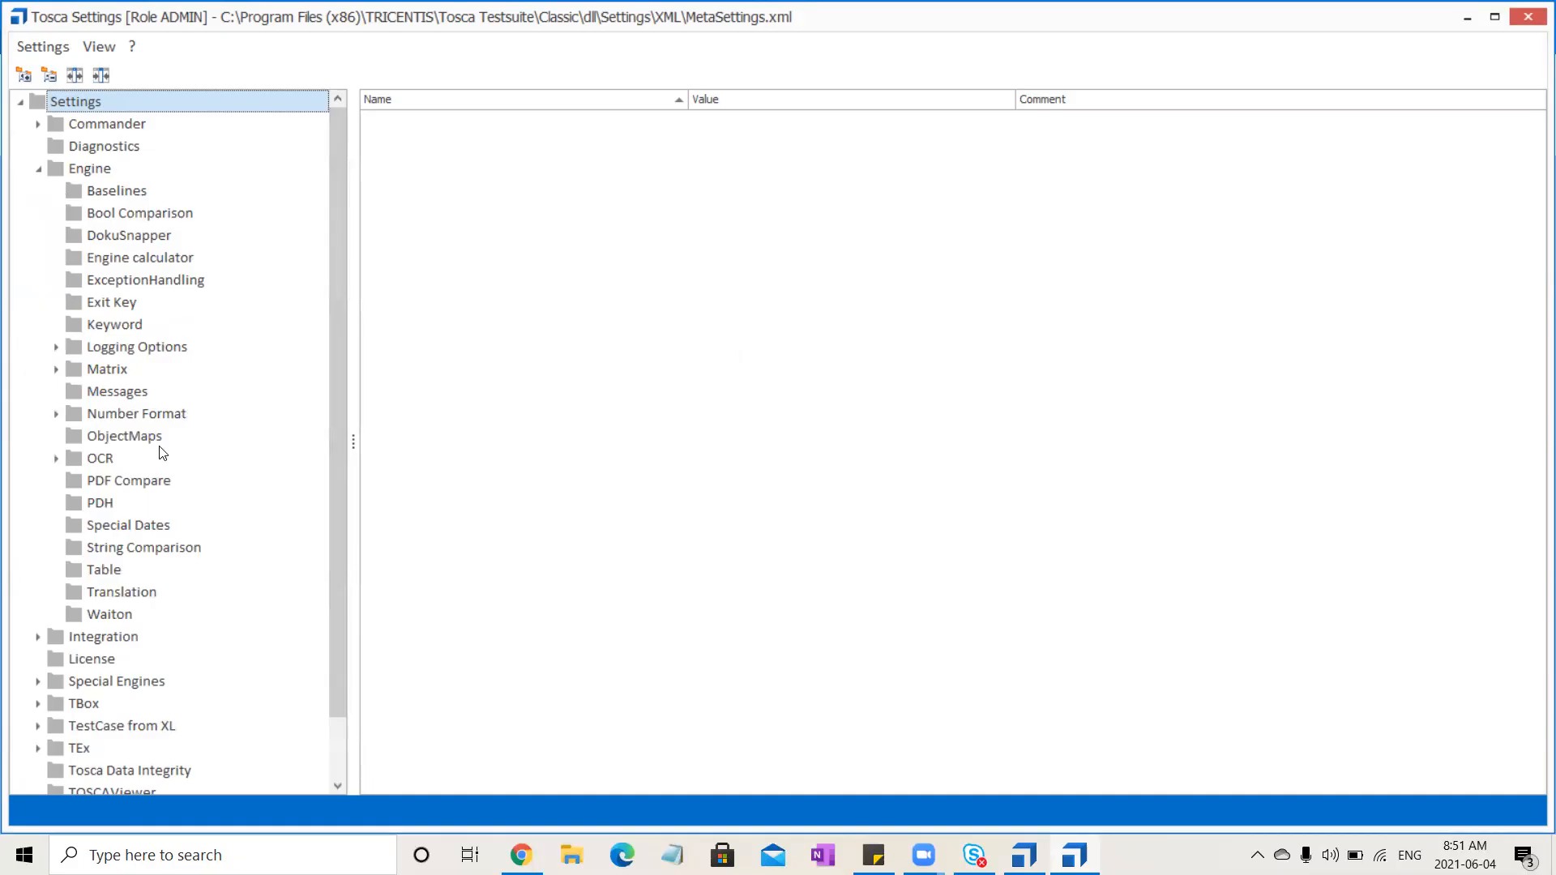
{"action": "left_click", "coordinate": [38, 170]}
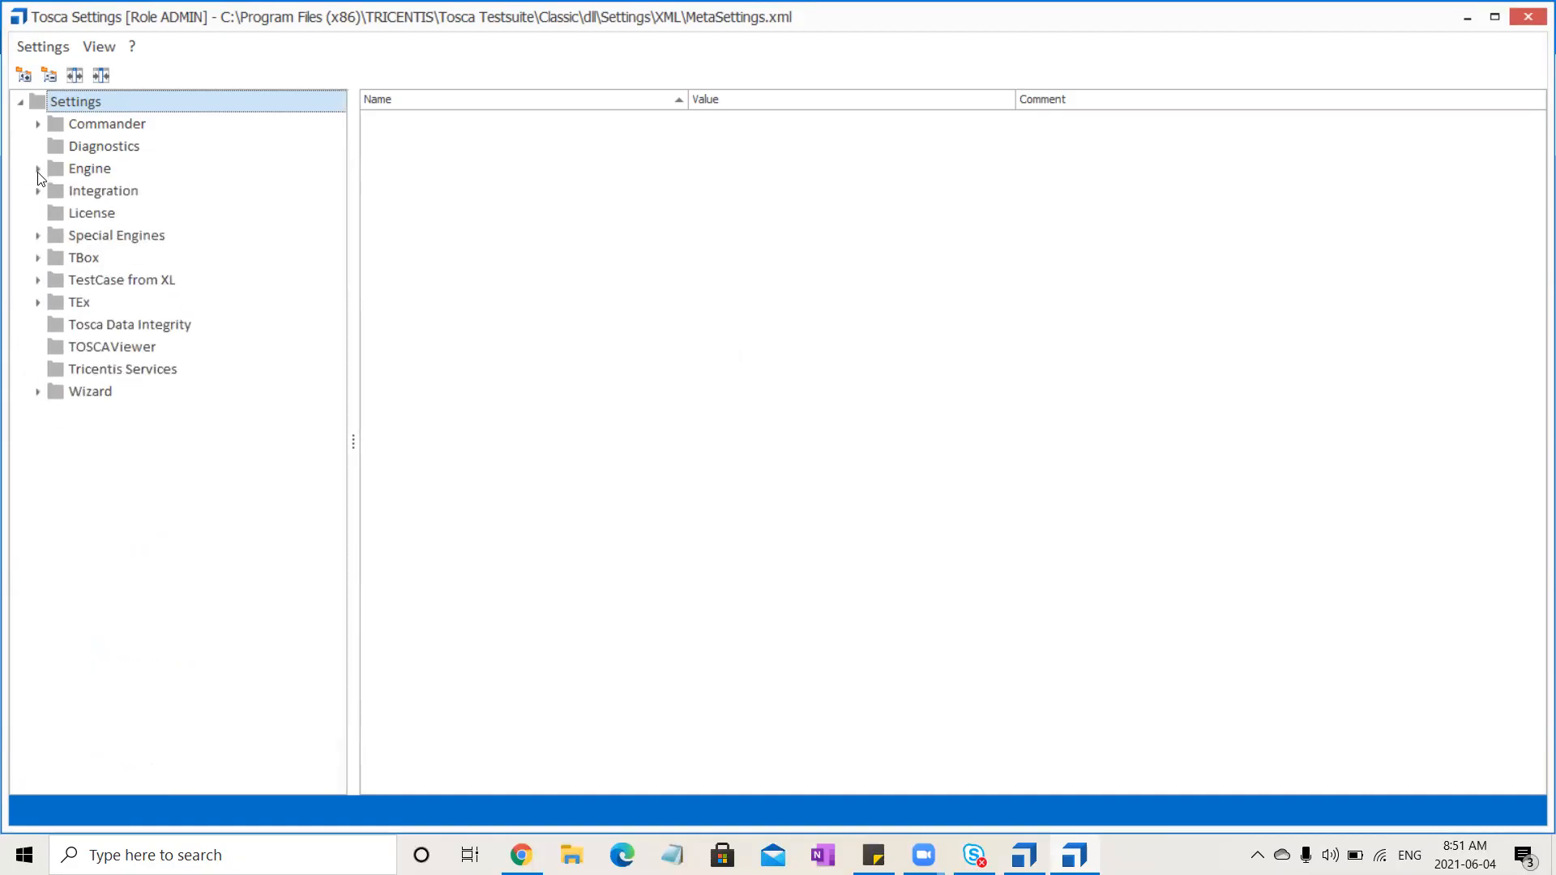
{"action": "left_click", "coordinate": [38, 258]}
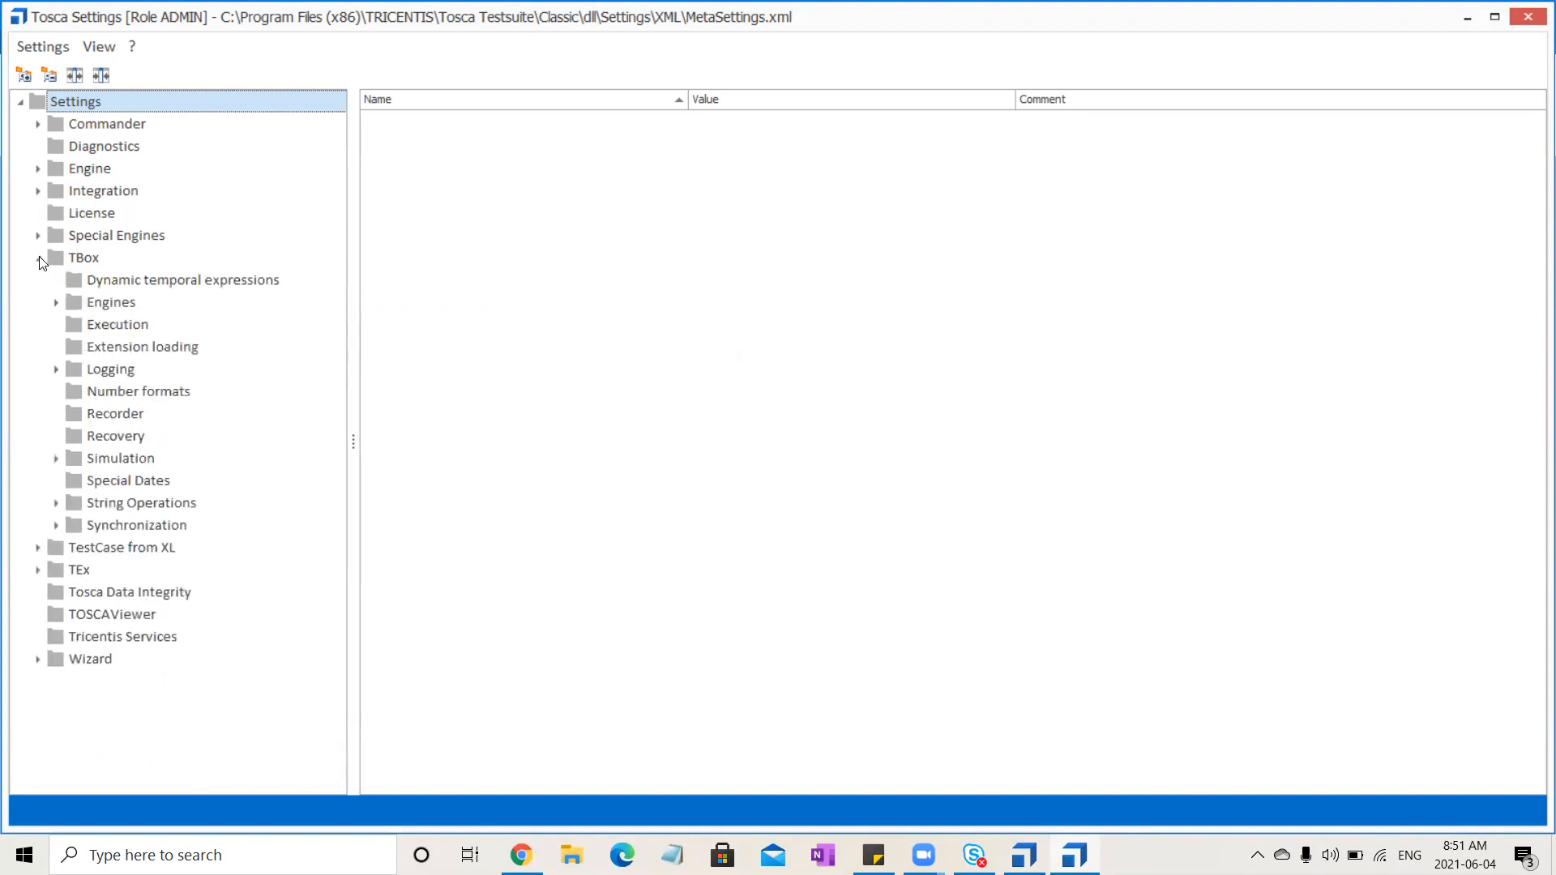
{"action": "left_click", "coordinate": [122, 451]}
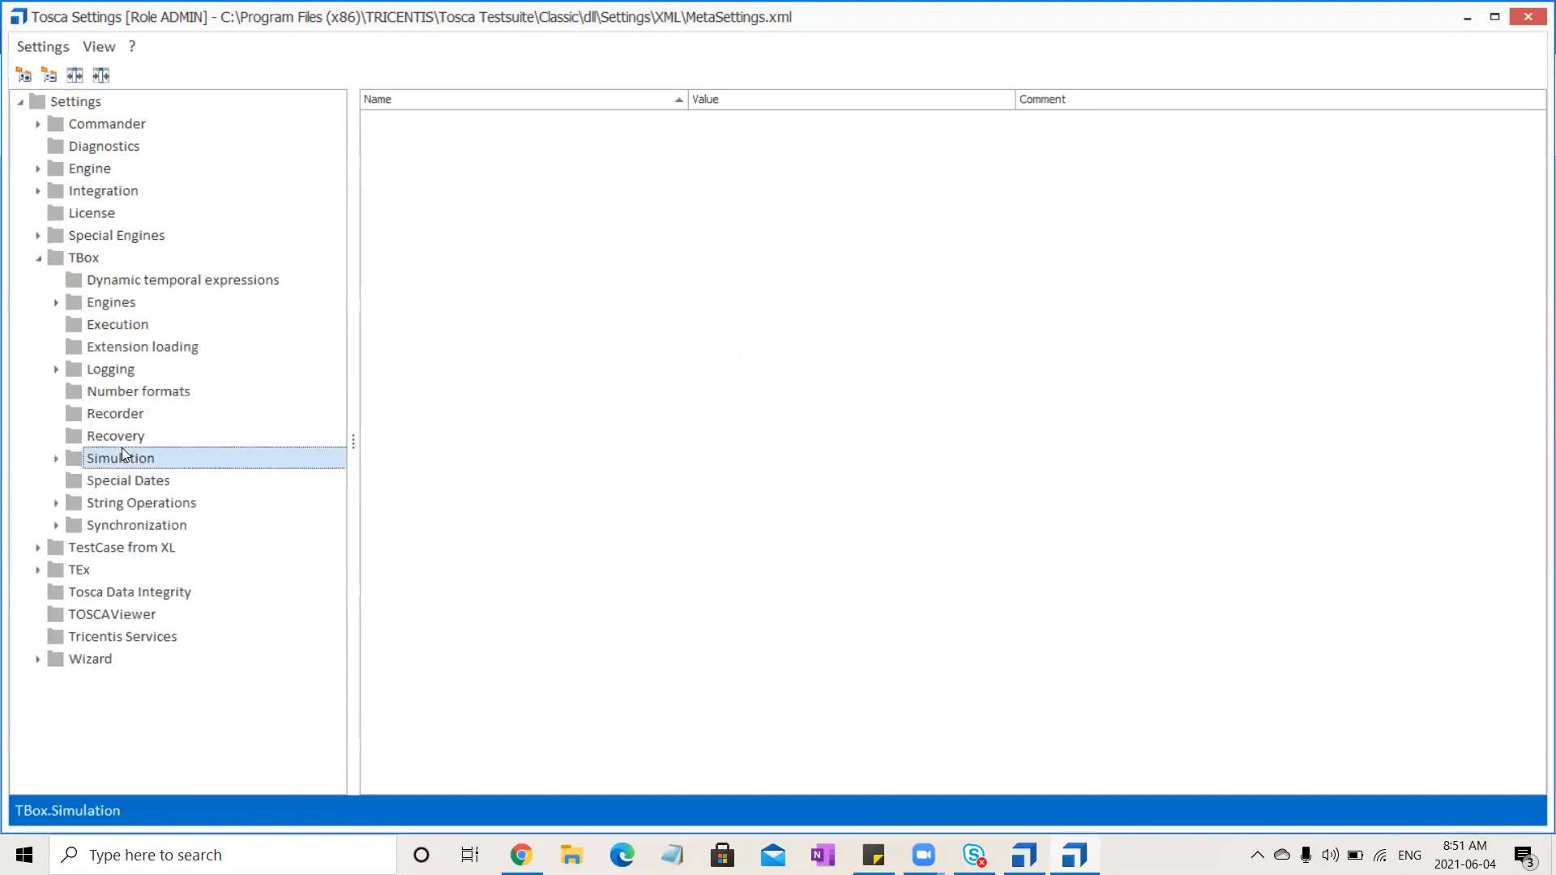
{"action": "left_click", "coordinate": [124, 437]}
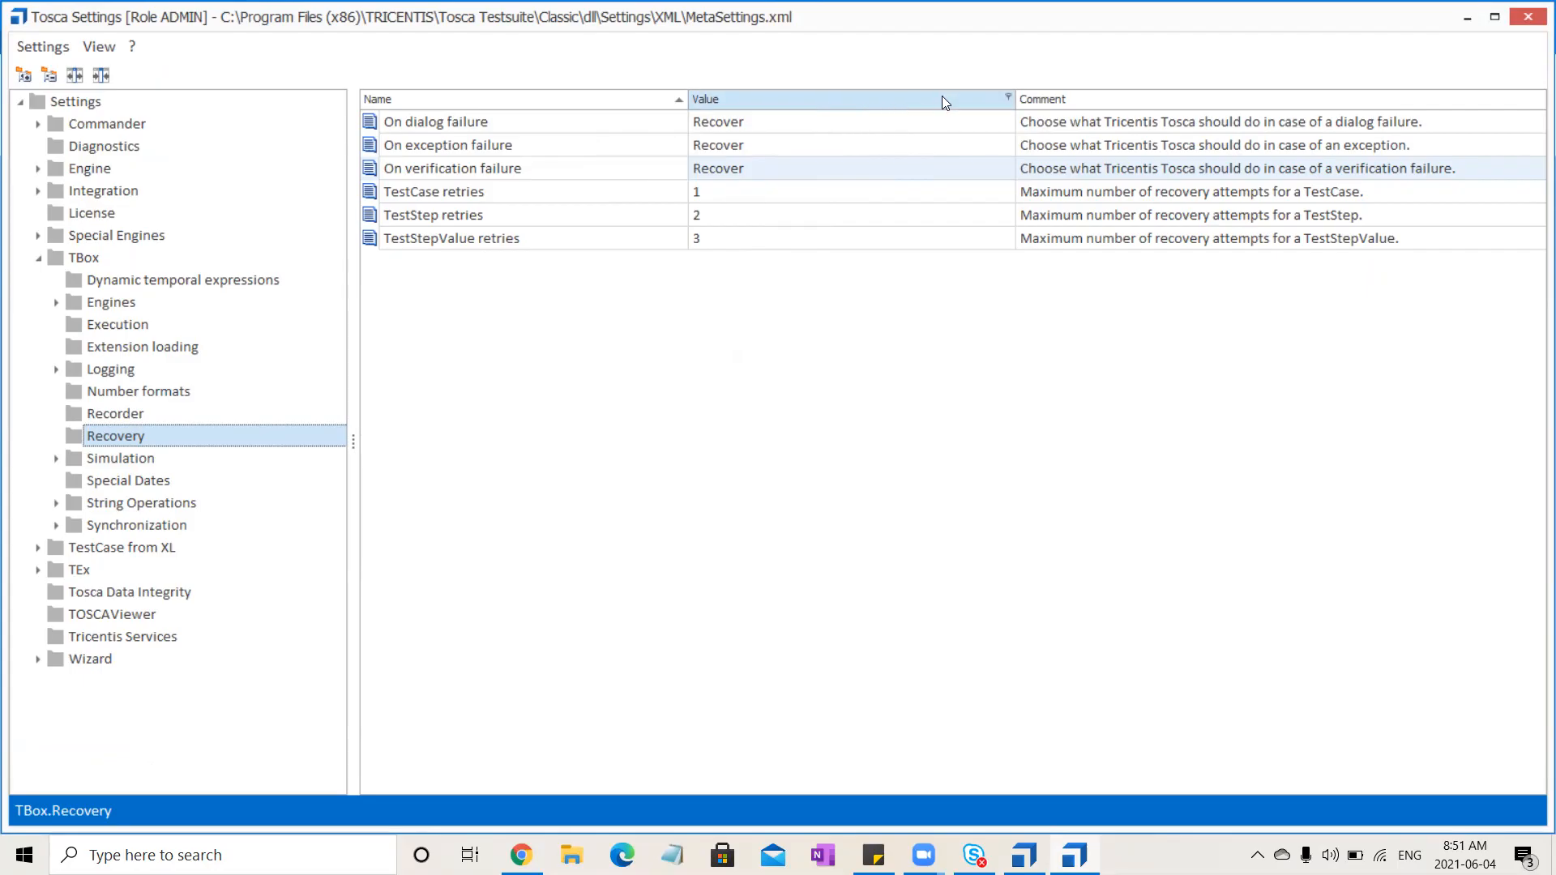
Inspect the value options for On dialog failure and close Settings without changing anything
{"action": "left_click", "coordinate": [975, 122]}
{"action": "left_click", "coordinate": [1003, 123]}
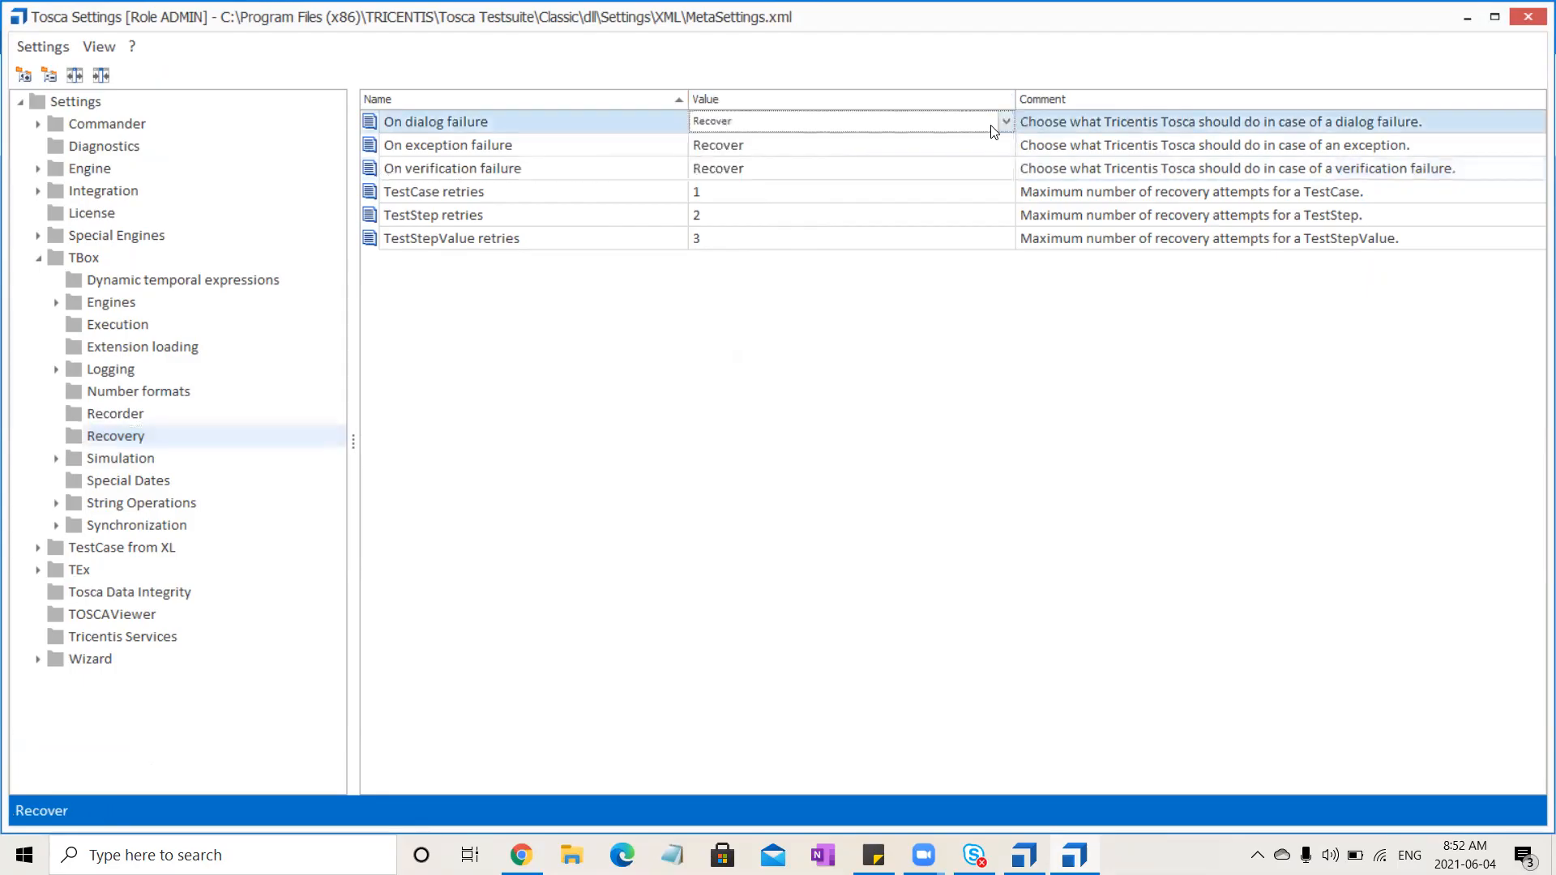
{"action": "left_click", "coordinate": [1007, 121]}
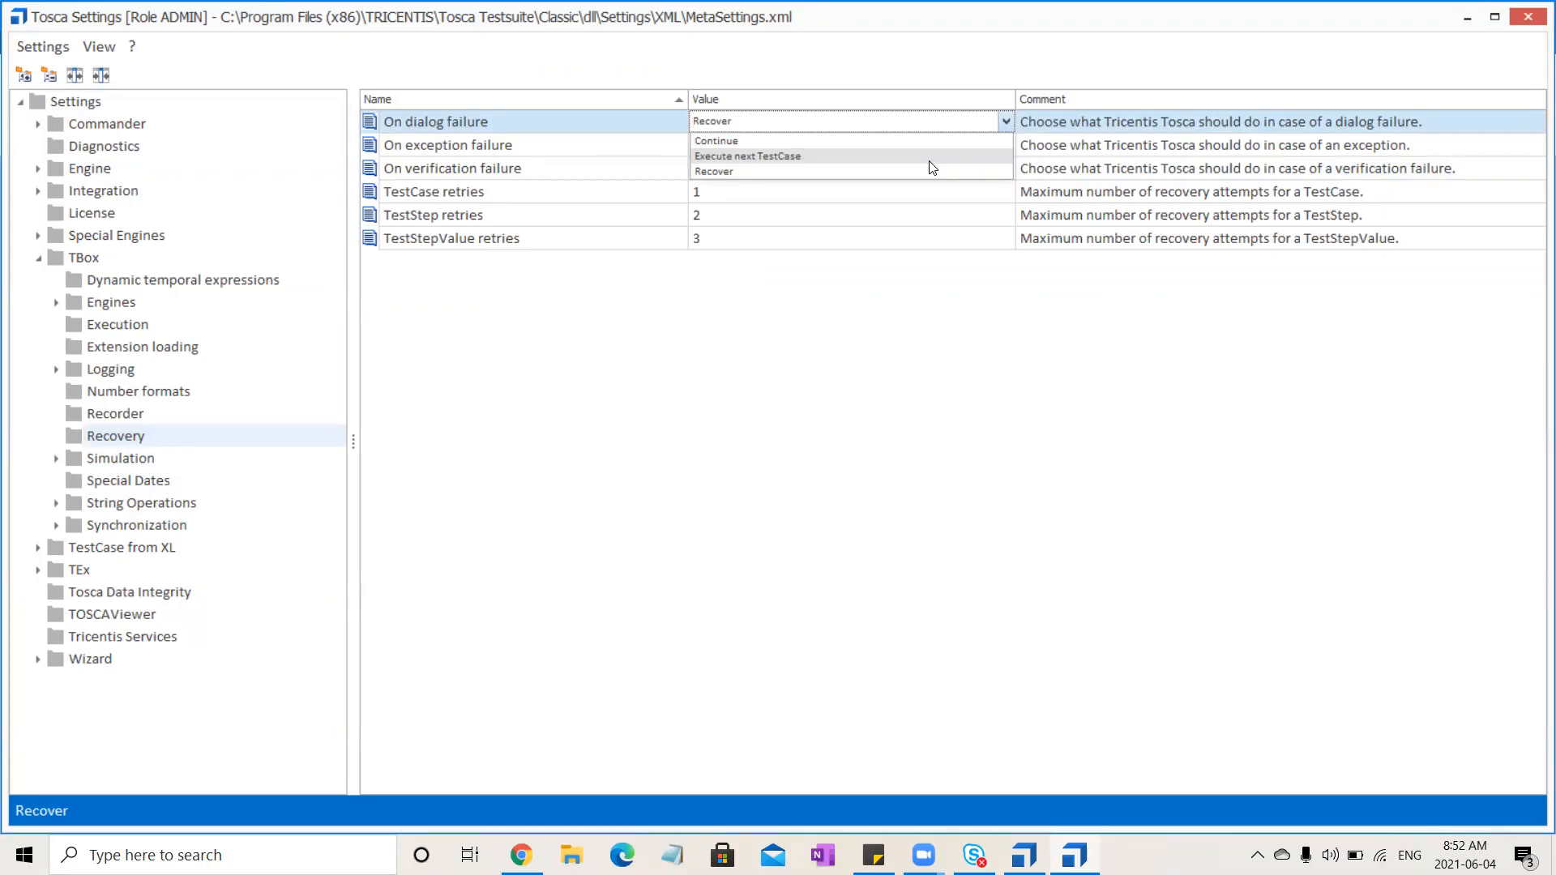
{"action": "left_click", "coordinate": [783, 522]}
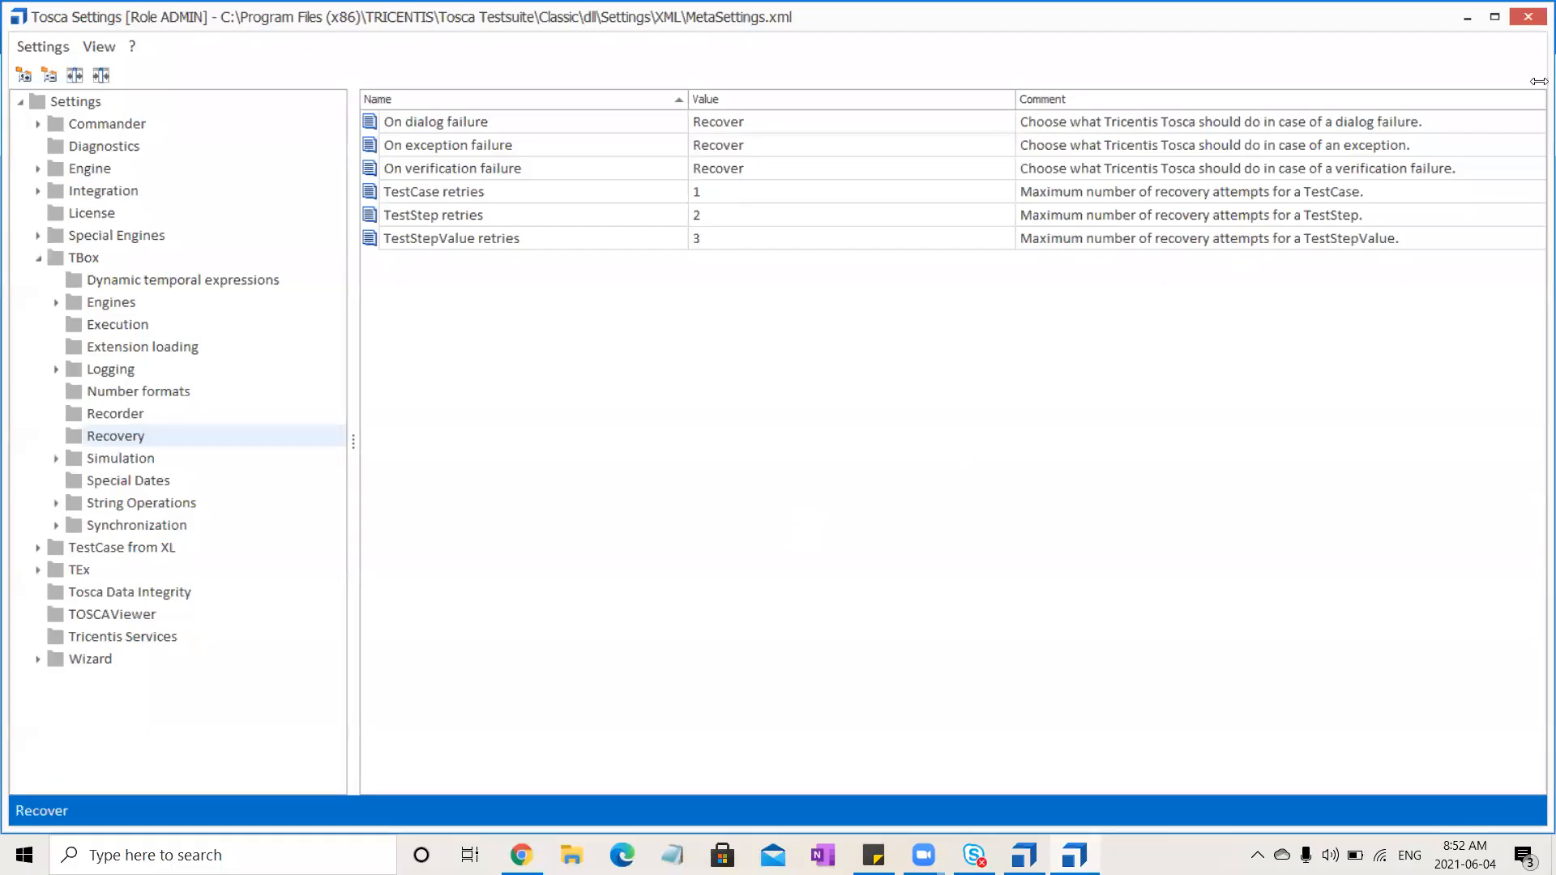
{"action": "left_click", "coordinate": [1532, 17]}
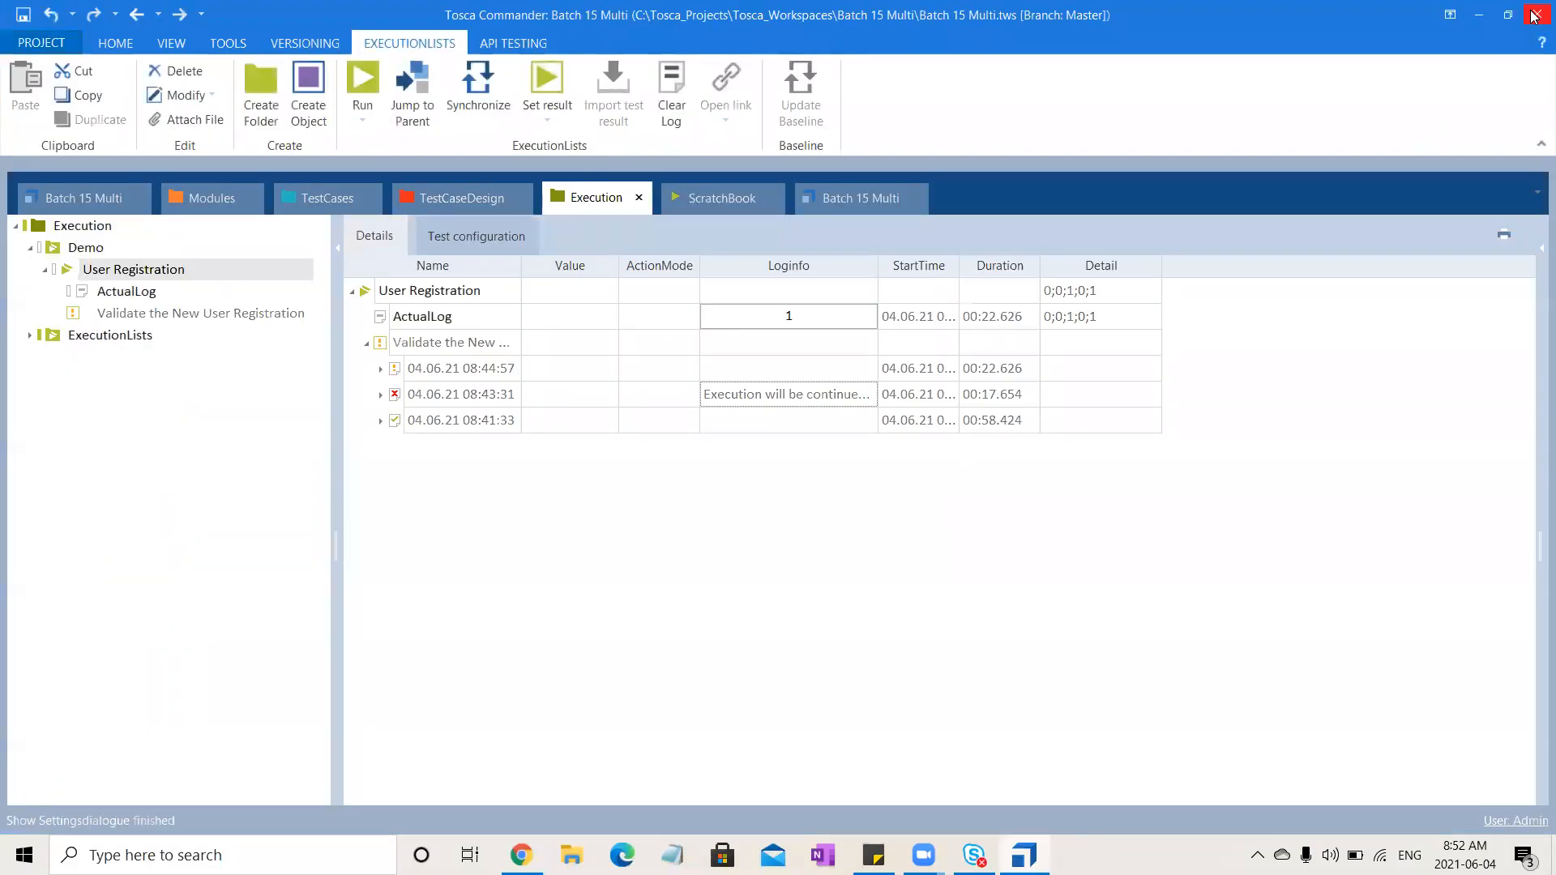
Create a Recovery Scenarios folder inside the DemoWebShop test case folder
{"action": "left_click", "coordinate": [324, 206]}
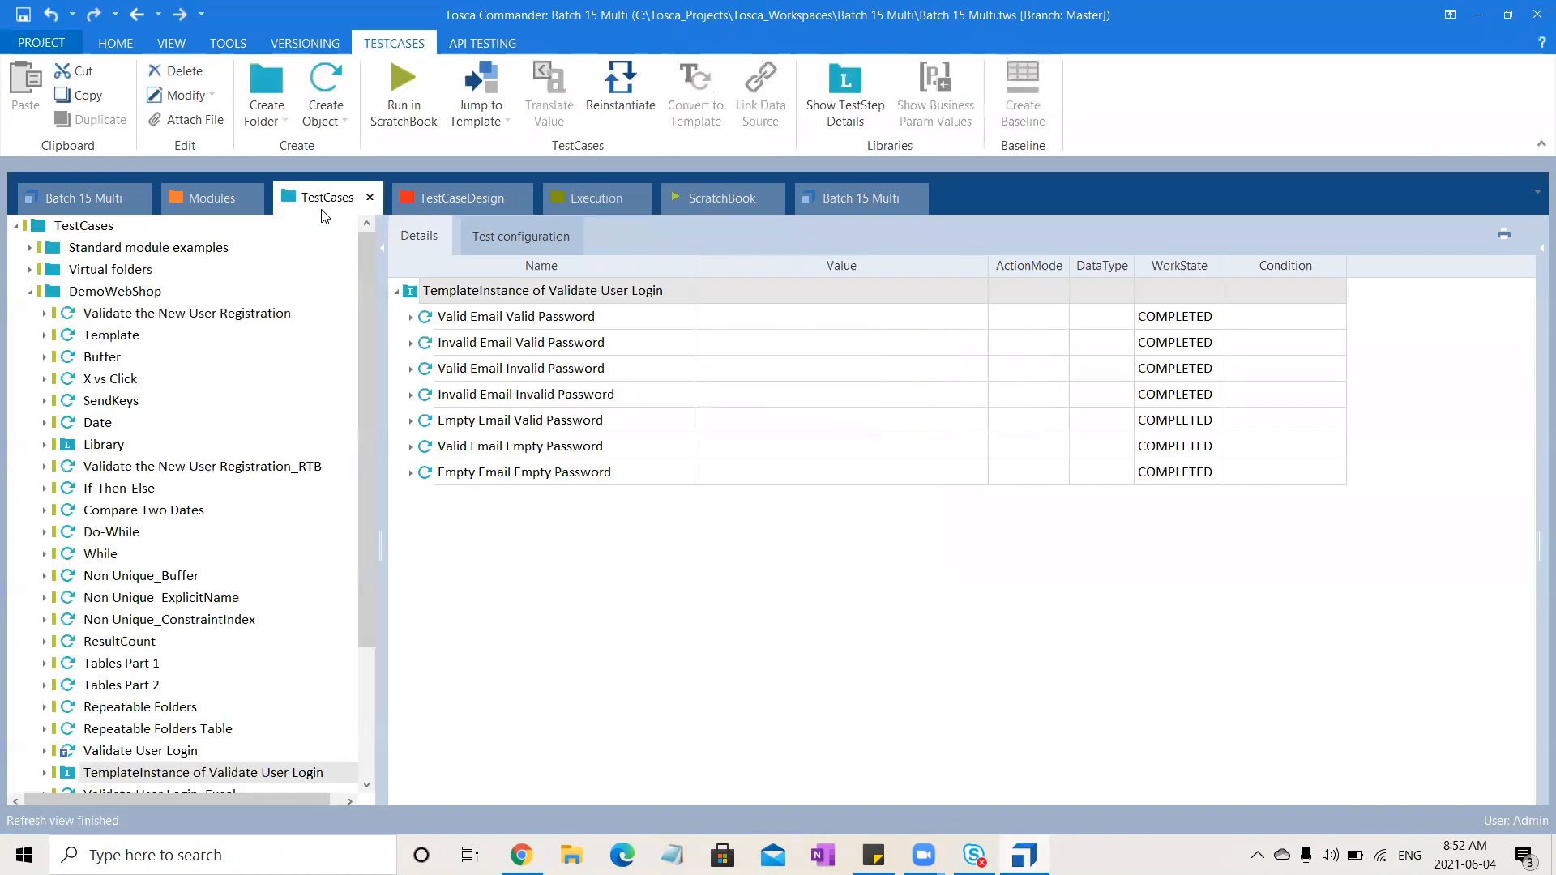
{"action": "right_click", "coordinate": [118, 294]}
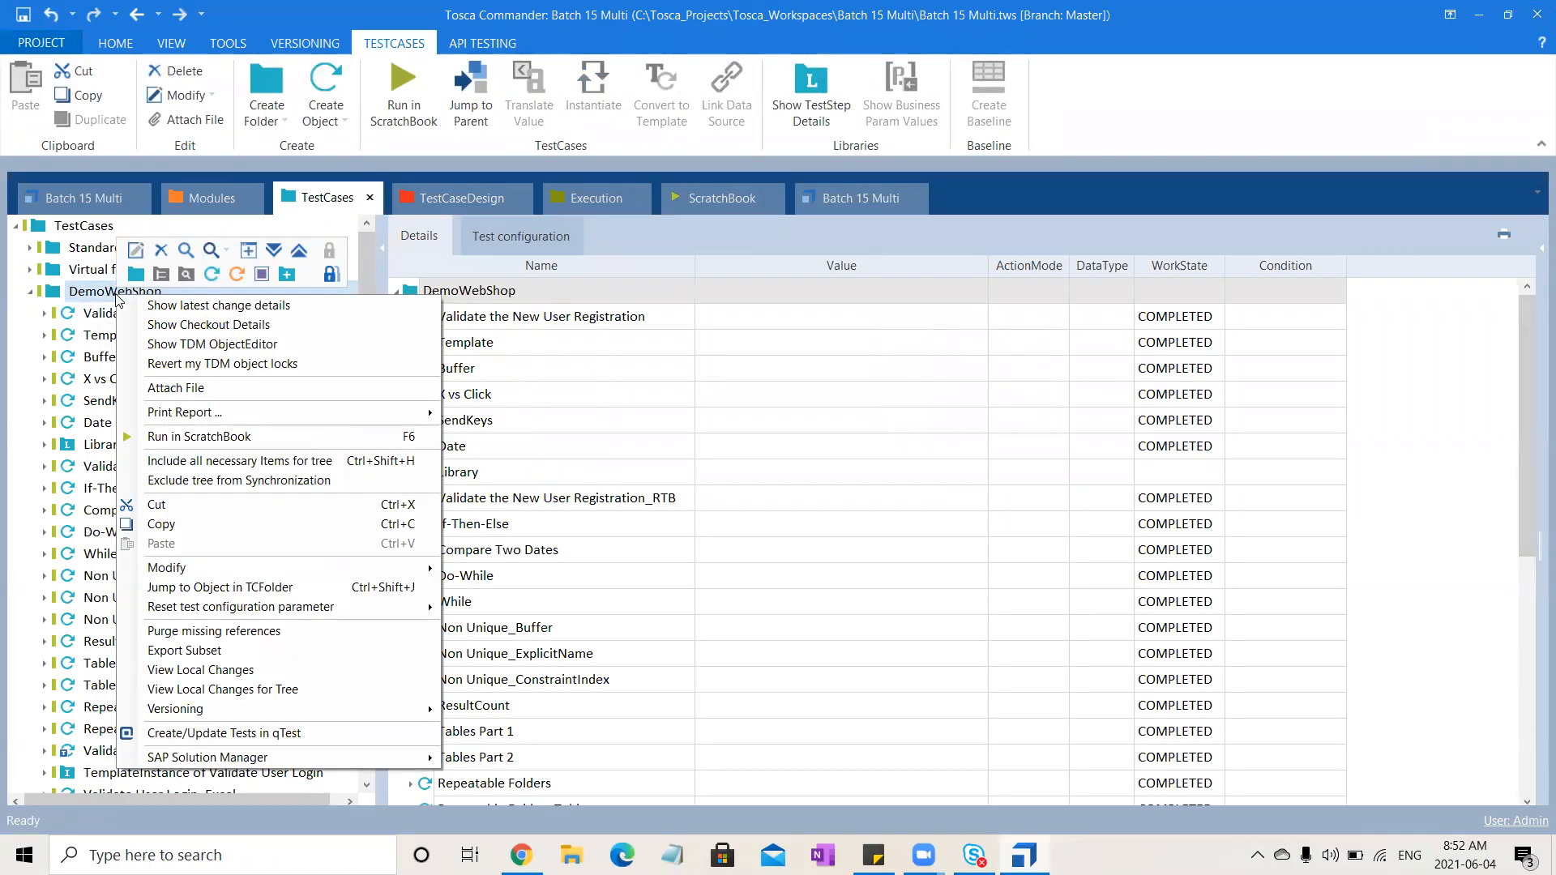
{"action": "left_click", "coordinate": [286, 275]}
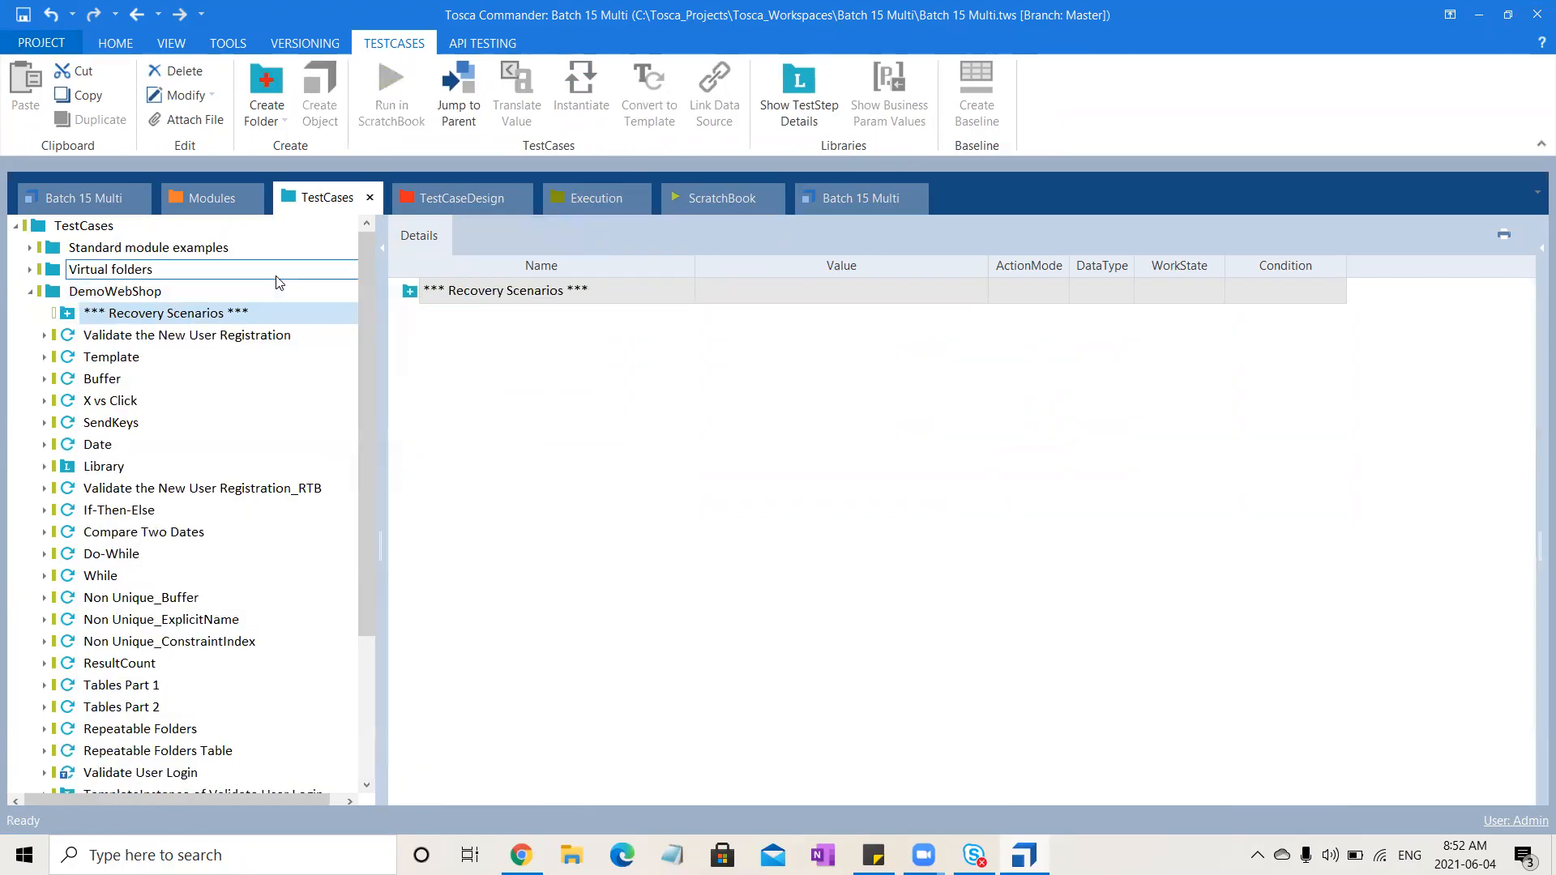
Add a Recovery Scenario inside the Recovery Scenarios folder
{"action": "right_click", "coordinate": [161, 321]}
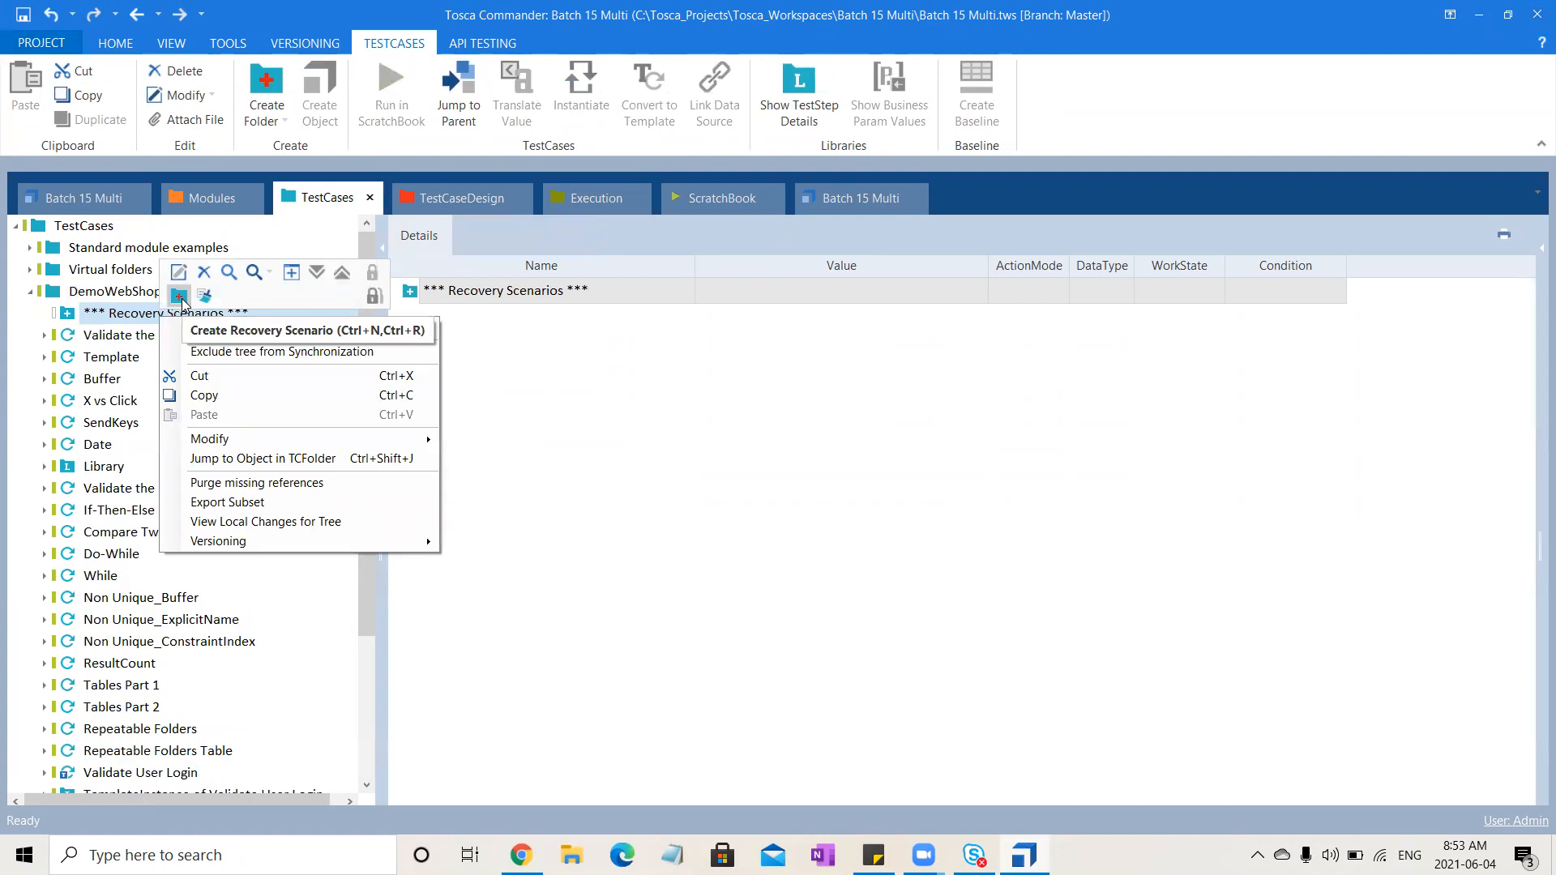
{"action": "left_click", "coordinate": [179, 297]}
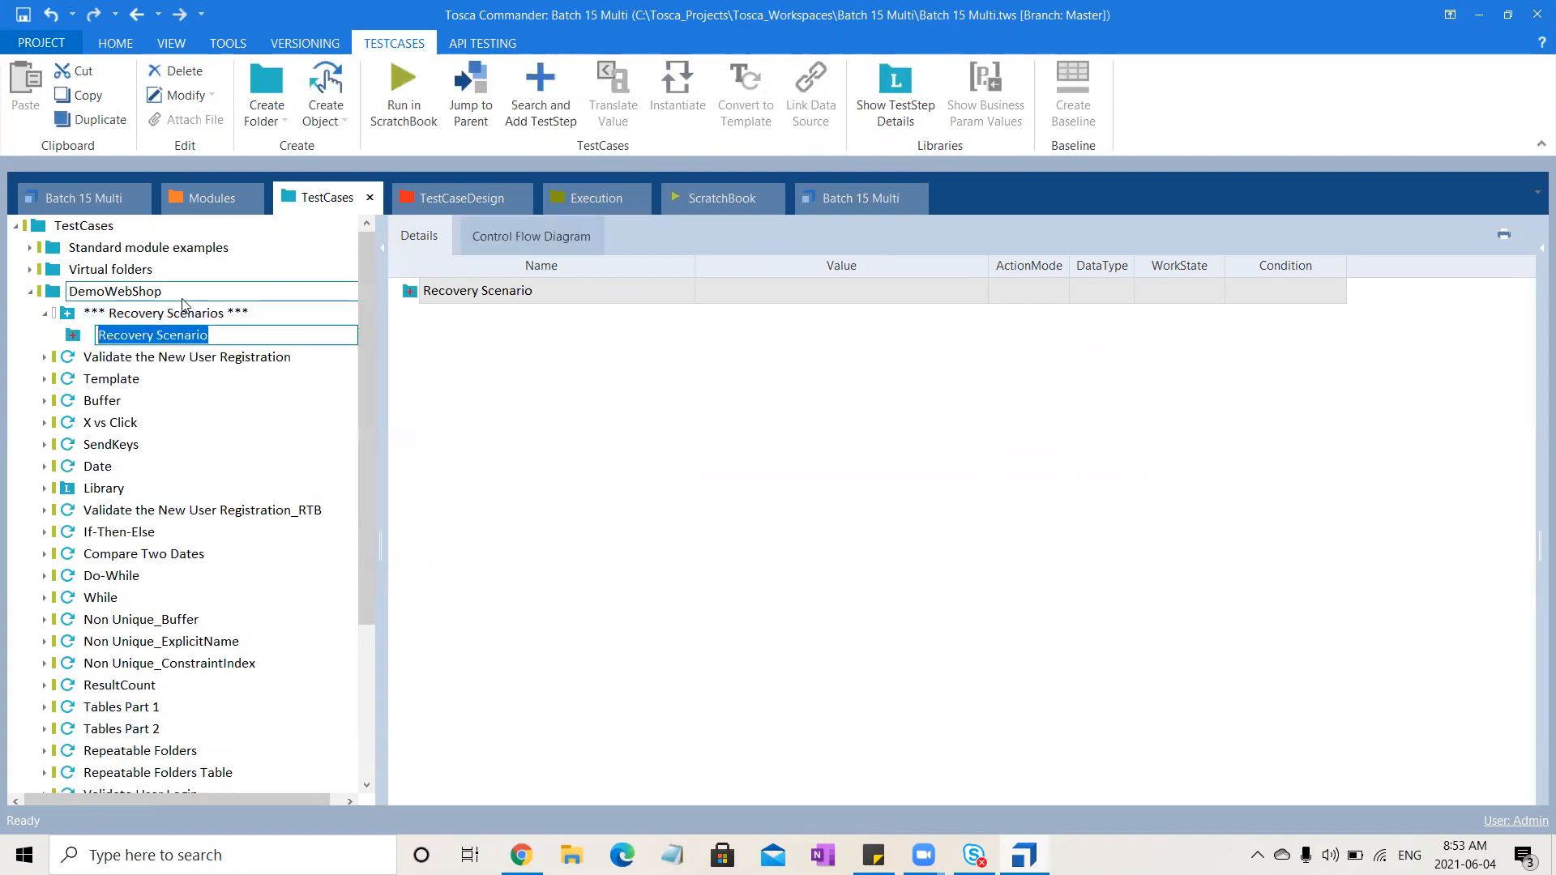
{"action": "left_click", "coordinate": [182, 311]}
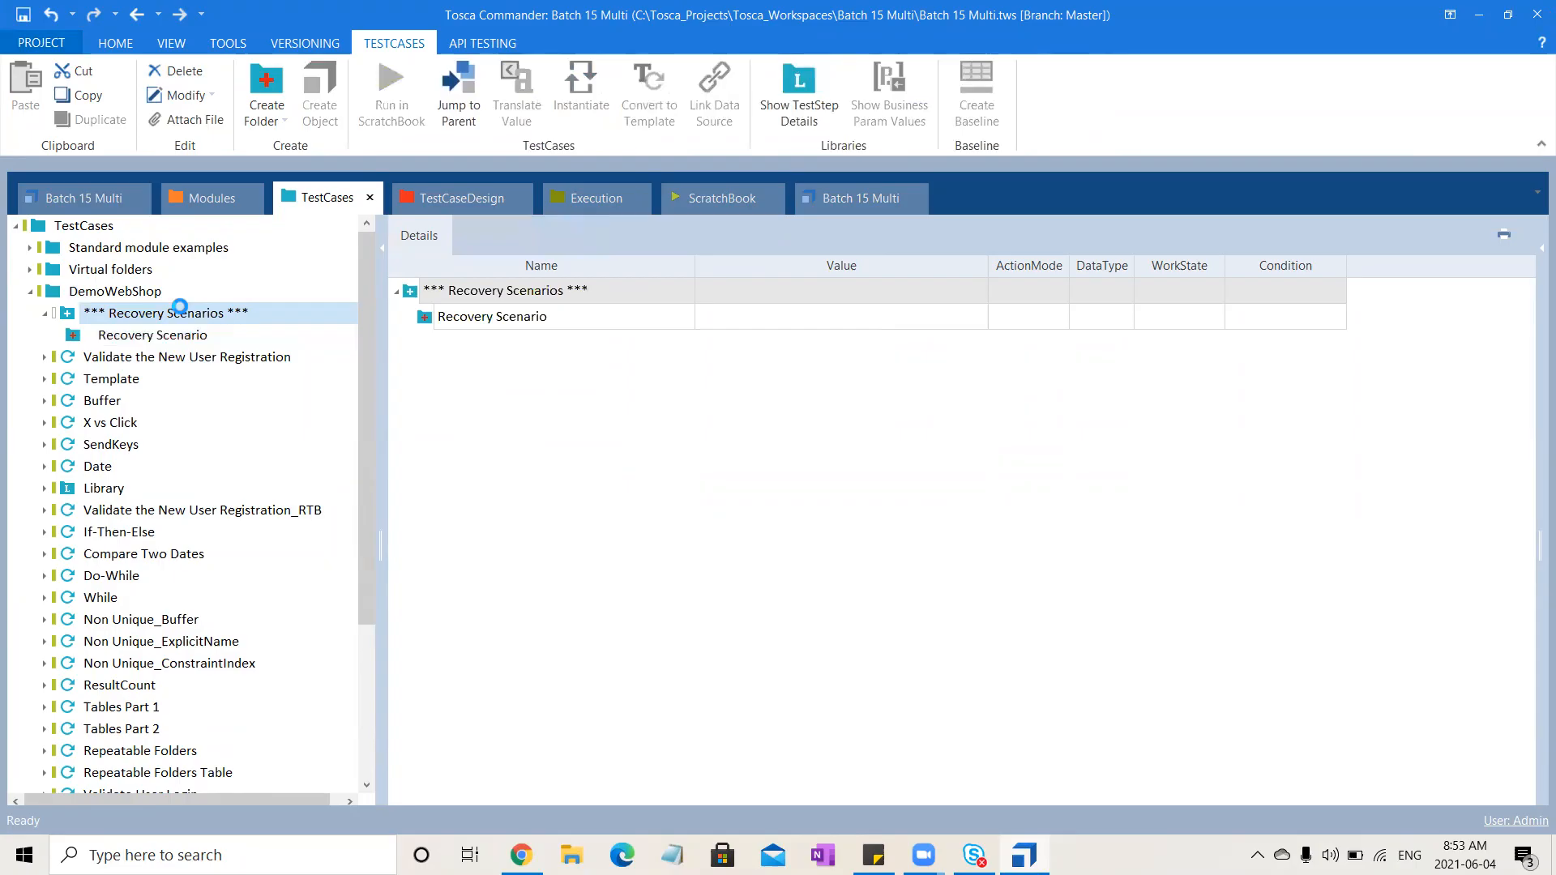
Add a CleanUp Scenario inside the Recovery Scenarios folder and select the Recovery Scenario
{"action": "right_click", "coordinate": [180, 308]}
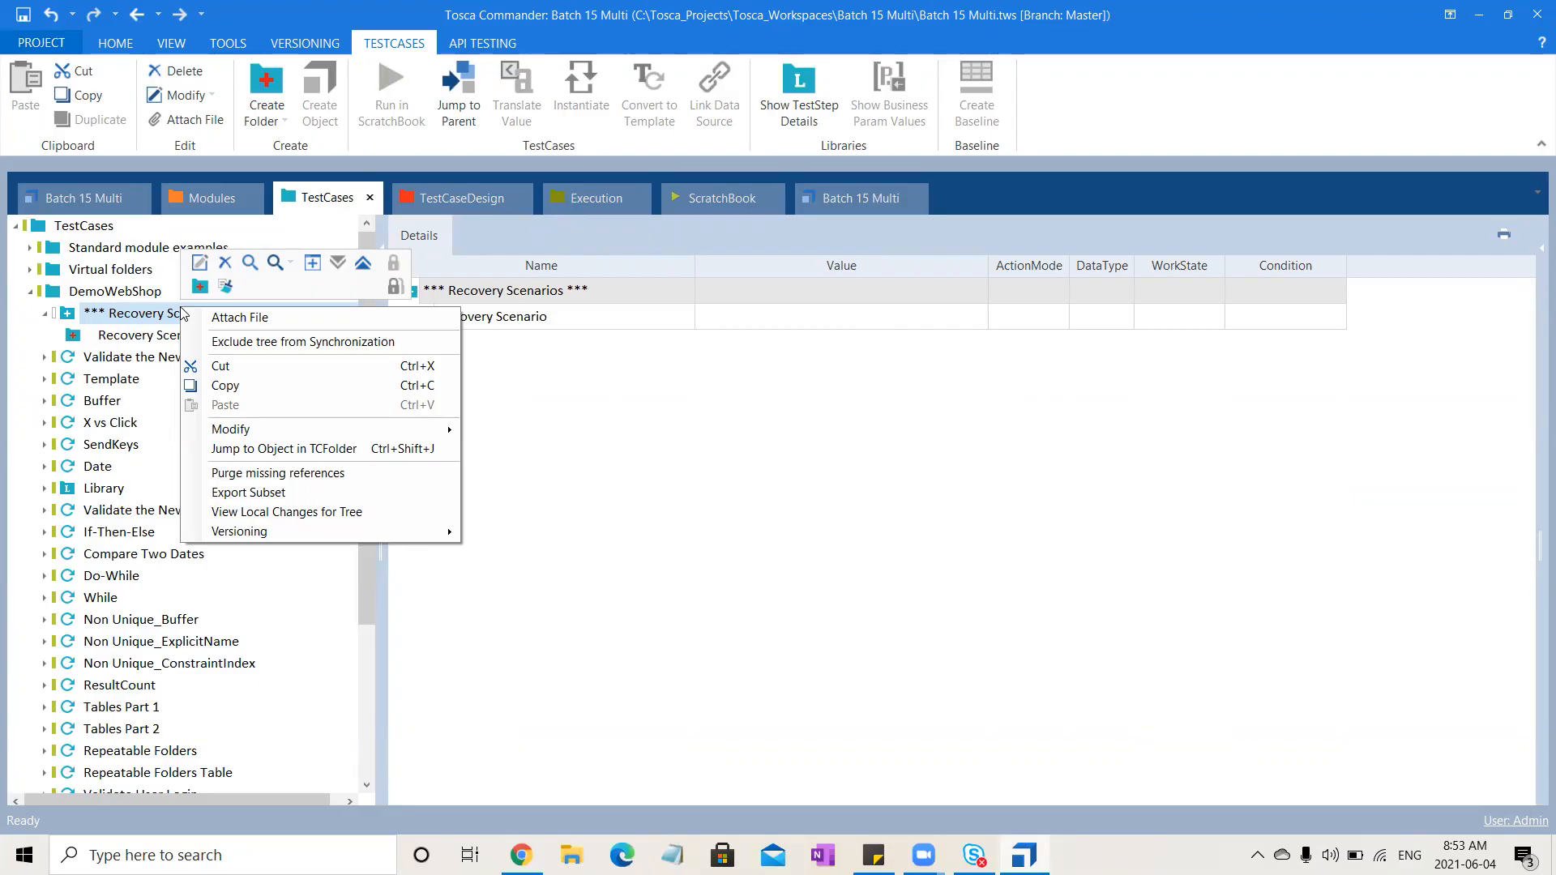
{"action": "left_click", "coordinate": [225, 287]}
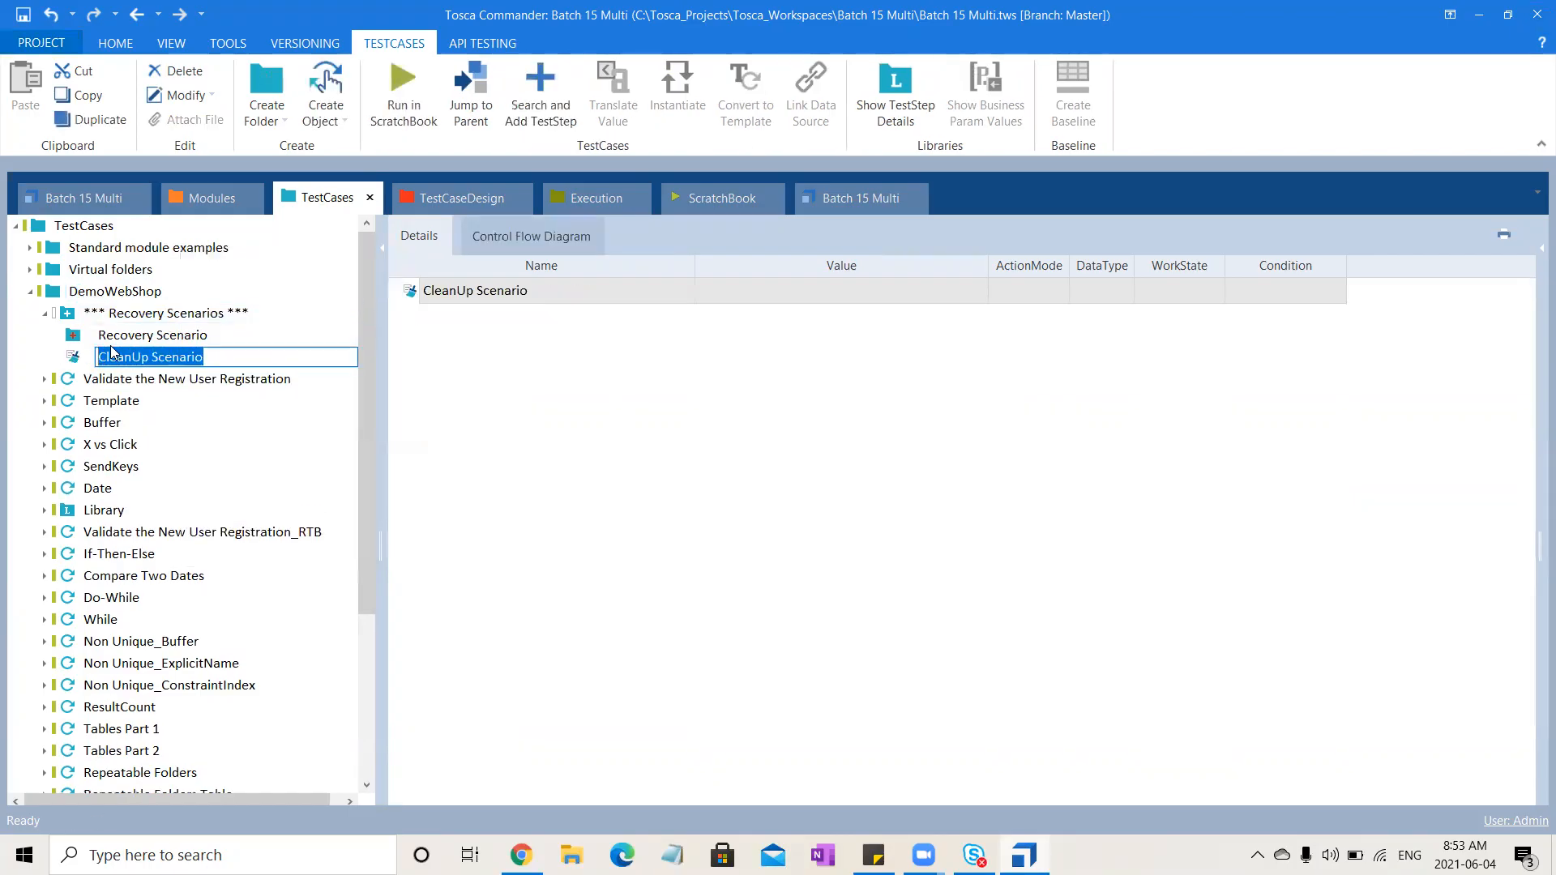
{"action": "left_click", "coordinate": [188, 340]}
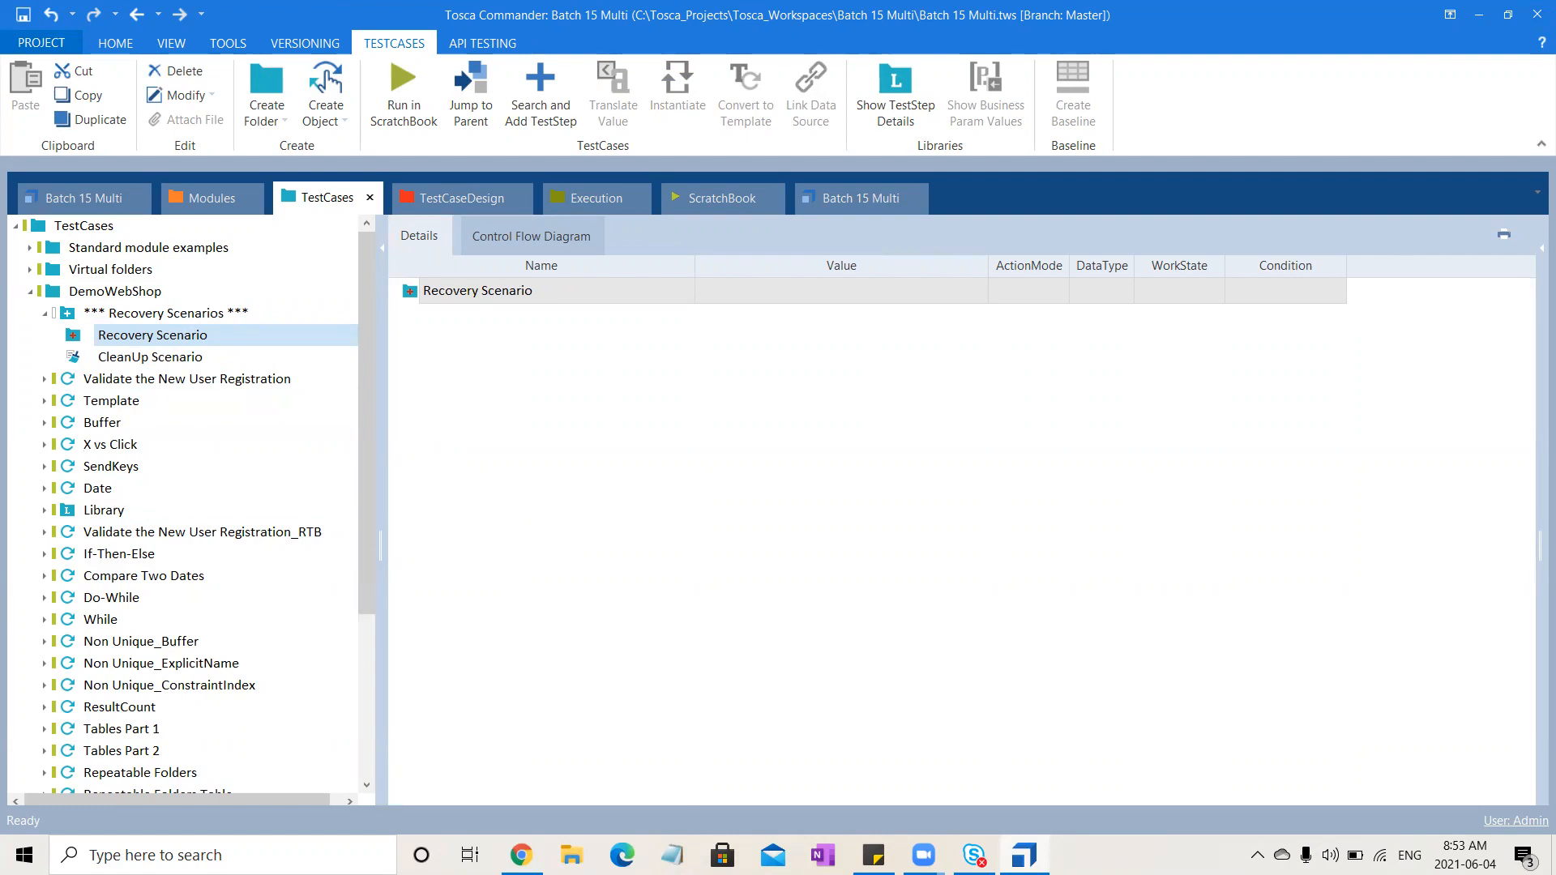
Search for paint and open the Paint app
{"action": "left_click", "coordinate": [221, 855]}
{"action": "type", "text": "paint"}
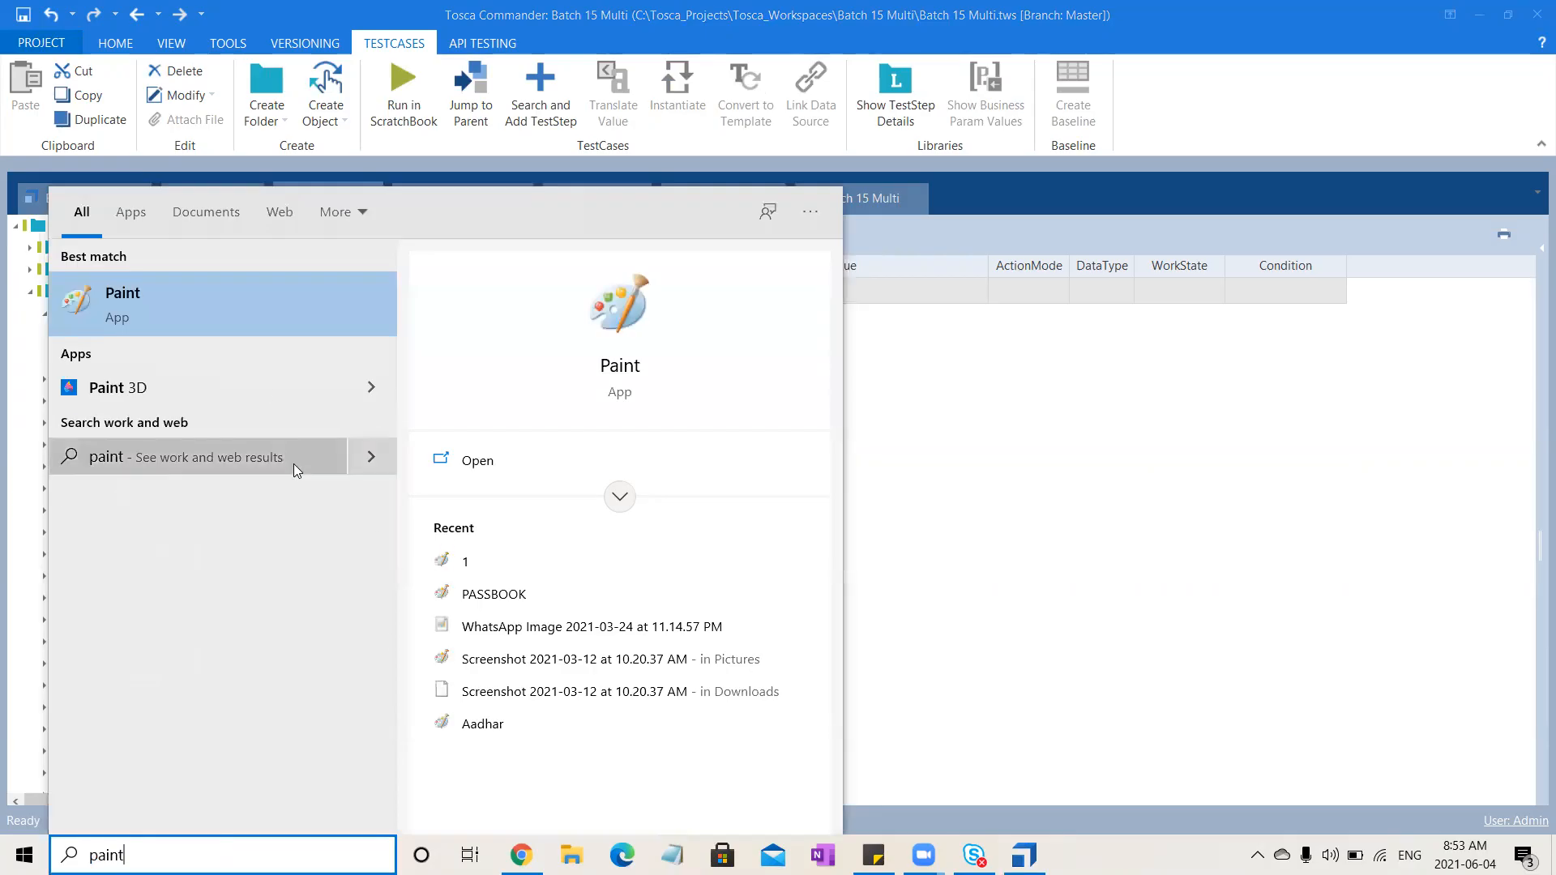
{"action": "left_click", "coordinate": [245, 301]}
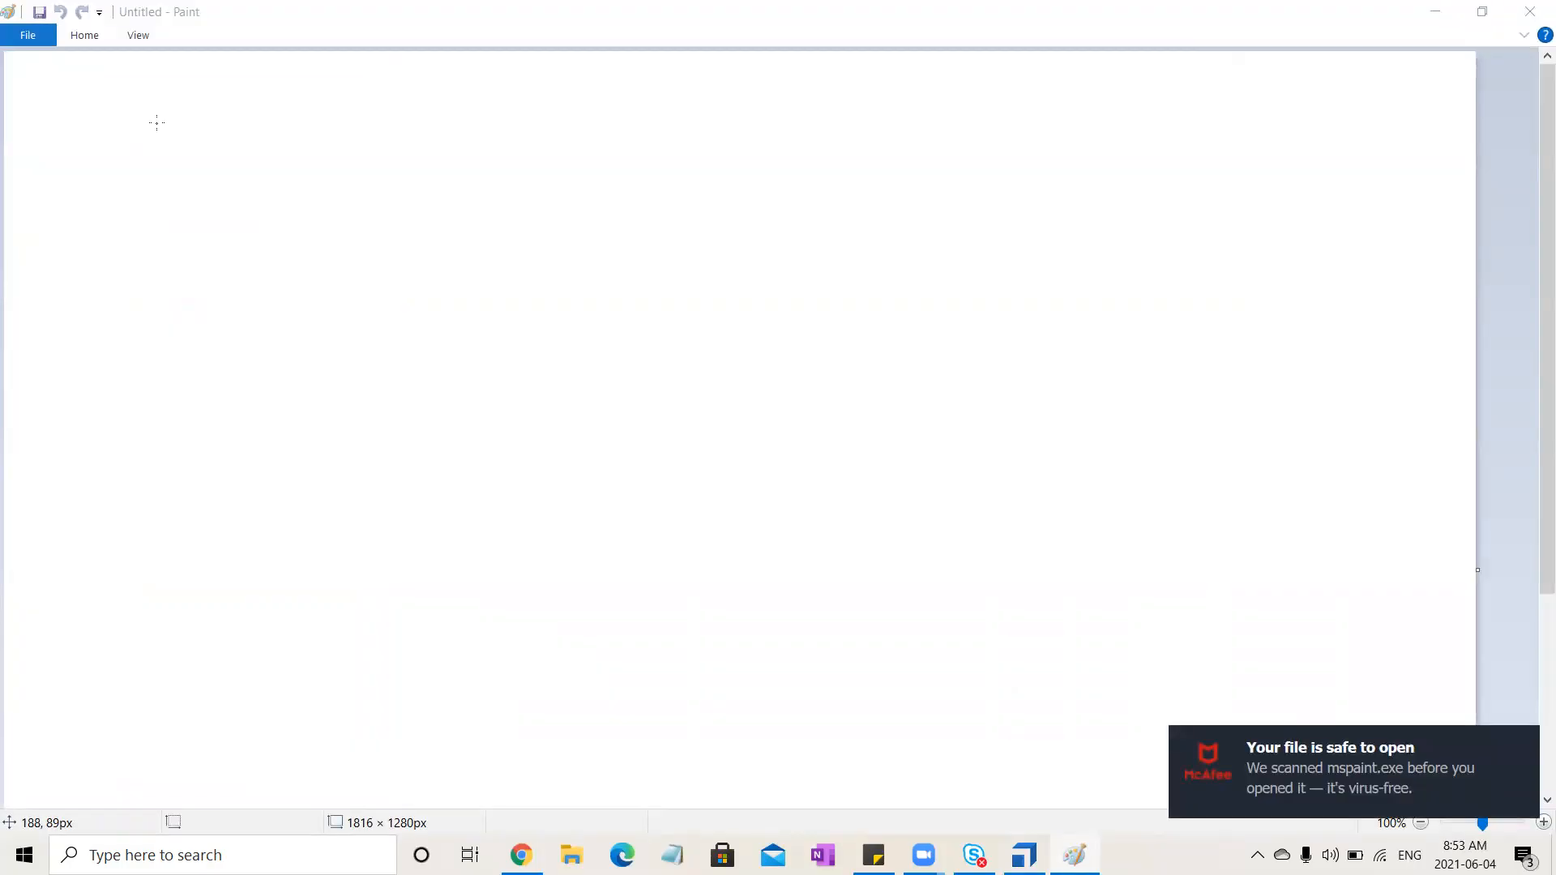
Sketch a freehand diagram of the recovery, retry and cleanup flow on the Paint canvas
{"action": "mouse_move", "coordinate": [133, 114]}
{"action": "left_mouse_down"}
{"action": "mouse_move", "coordinate": [148, 118]}
{"action": "mouse_move", "coordinate": [120, 177]}
{"action": "left_mouse_up"}
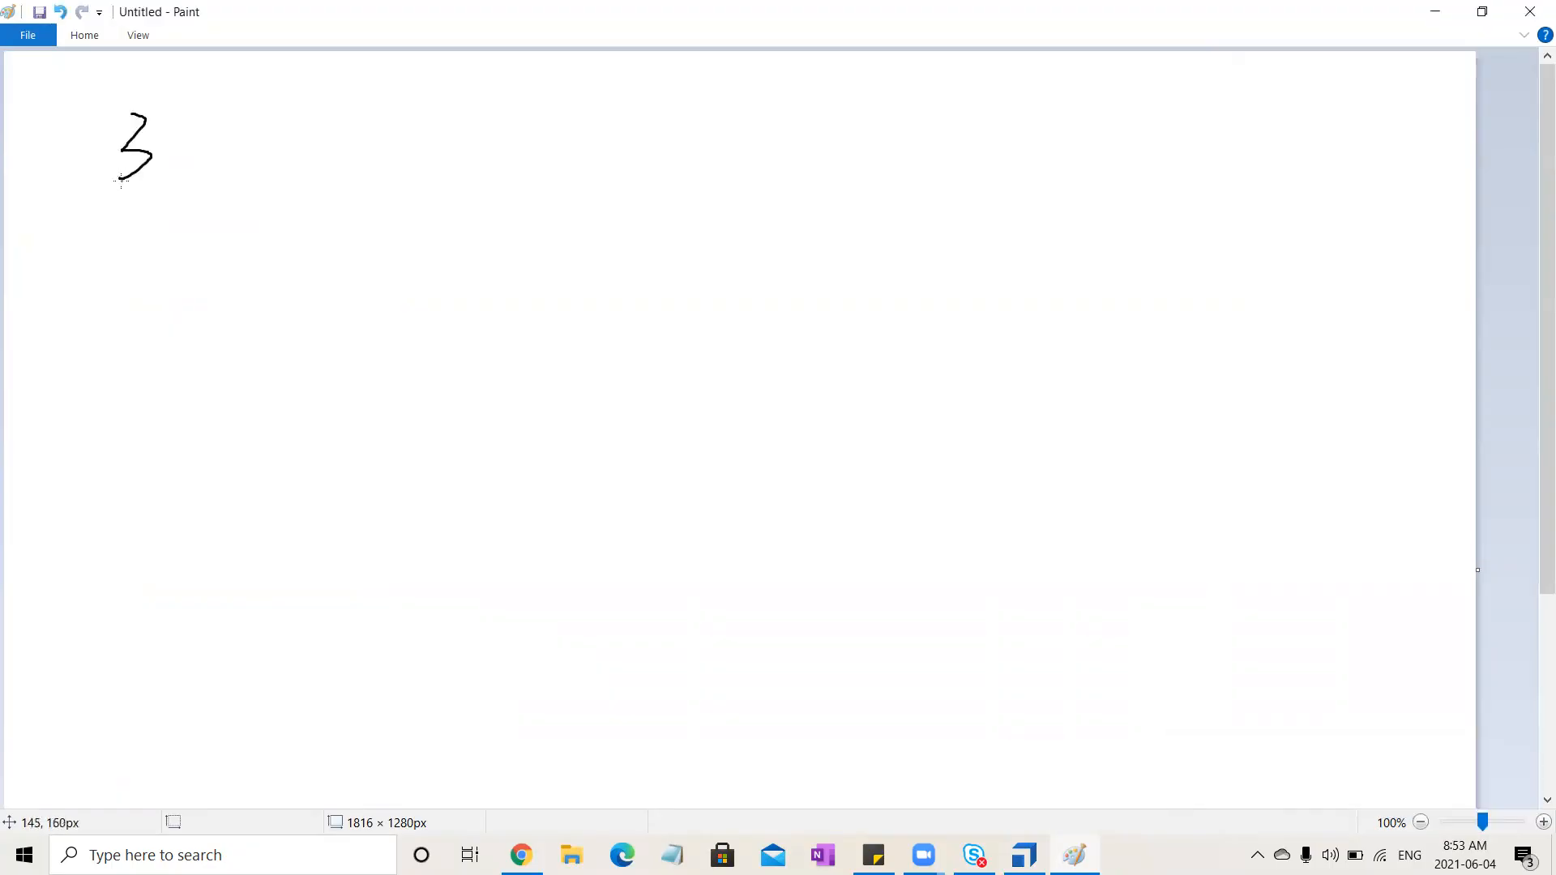
{"action": "mouse_move", "coordinate": [156, 103]}
{"action": "left_mouse_down"}
{"action": "mouse_move", "coordinate": [174, 120]}
{"action": "mouse_move", "coordinate": [140, 138]}
{"action": "mouse_move", "coordinate": [162, 116]}
{"action": "mouse_move", "coordinate": [160, 130]}
{"action": "left_mouse_up"}
{"action": "mouse_move", "coordinate": [159, 156]}
{"action": "left_mouse_down"}
{"action": "mouse_move", "coordinate": [215, 142]}
{"action": "mouse_move", "coordinate": [225, 257]}
{"action": "mouse_move", "coordinate": [260, 231]}
{"action": "mouse_move", "coordinate": [274, 261]}
{"action": "left_mouse_up"}
{"action": "mouse_move", "coordinate": [322, 203]}
{"action": "left_mouse_down"}
{"action": "mouse_move", "coordinate": [322, 232]}
{"action": "mouse_move", "coordinate": [312, 167]}
{"action": "mouse_move", "coordinate": [310, 207]}
{"action": "mouse_move", "coordinate": [350, 224]}
{"action": "mouse_move", "coordinate": [360, 204]}
{"action": "mouse_move", "coordinate": [442, 193]}
{"action": "mouse_move", "coordinate": [425, 170]}
{"action": "mouse_move", "coordinate": [480, 188]}
{"action": "mouse_move", "coordinate": [471, 149]}
{"action": "mouse_move", "coordinate": [544, 173]}
{"action": "mouse_move", "coordinate": [561, 80]}
{"action": "left_mouse_up"}
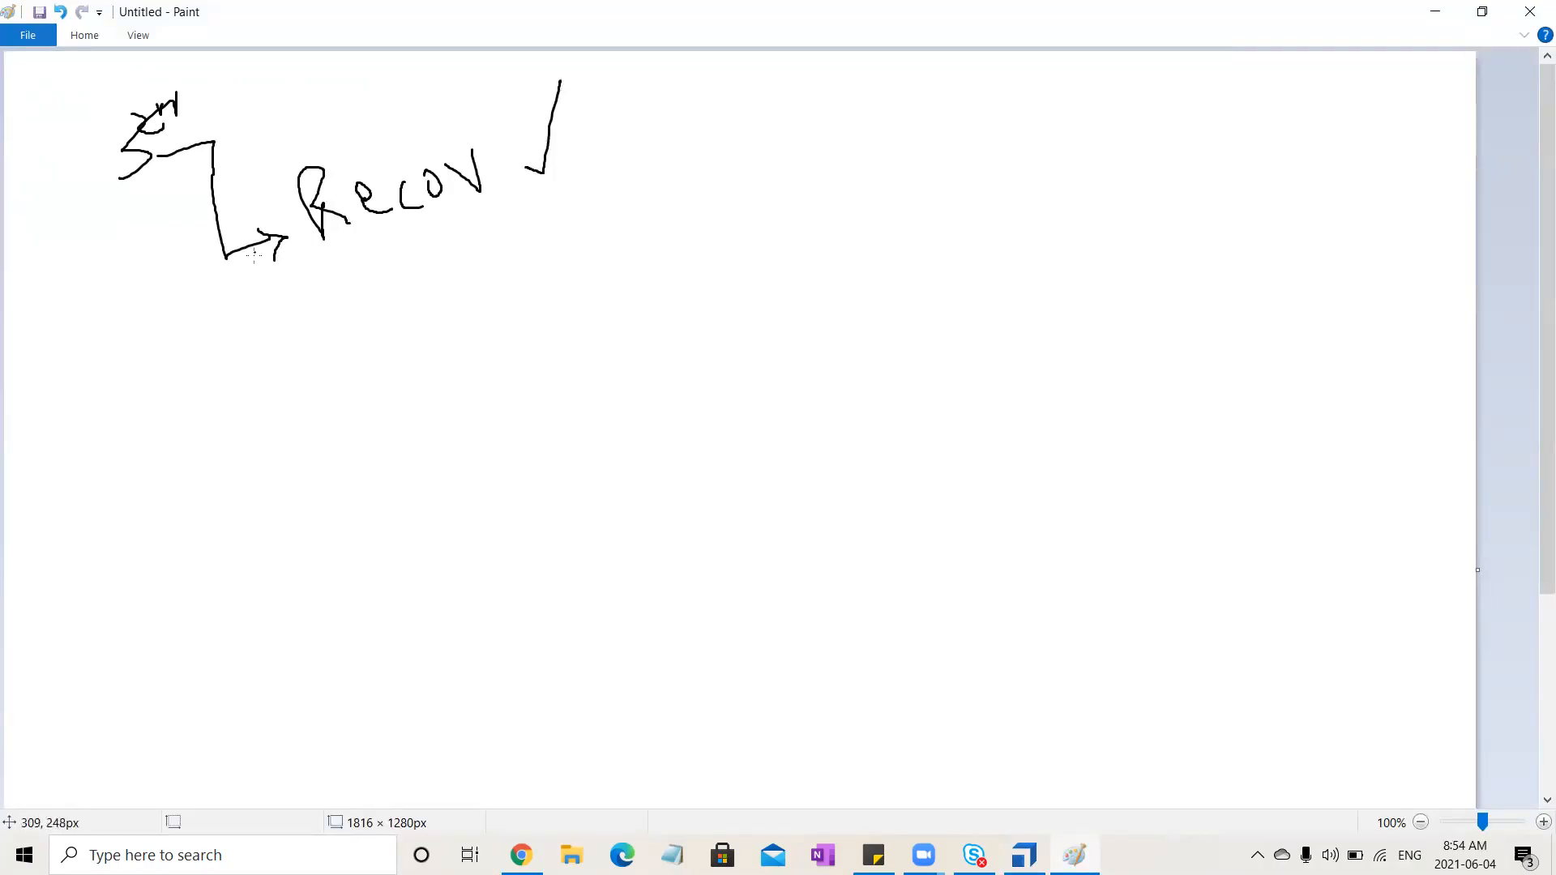
{"action": "mouse_move", "coordinate": [240, 282]}
{"action": "left_mouse_down"}
{"action": "mouse_move", "coordinate": [250, 333]}
{"action": "mouse_move", "coordinate": [310, 310]}
{"action": "mouse_move", "coordinate": [312, 340]}
{"action": "mouse_move", "coordinate": [356, 308]}
{"action": "mouse_move", "coordinate": [361, 261]}
{"action": "mouse_move", "coordinate": [390, 302]}
{"action": "mouse_move", "coordinate": [403, 231]}
{"action": "mouse_move", "coordinate": [443, 284]}
{"action": "mouse_move", "coordinate": [444, 252]}
{"action": "mouse_move", "coordinate": [464, 271]}
{"action": "mouse_move", "coordinate": [472, 258]}
{"action": "mouse_move", "coordinate": [489, 284]}
{"action": "mouse_move", "coordinate": [462, 290]}
{"action": "left_mouse_up"}
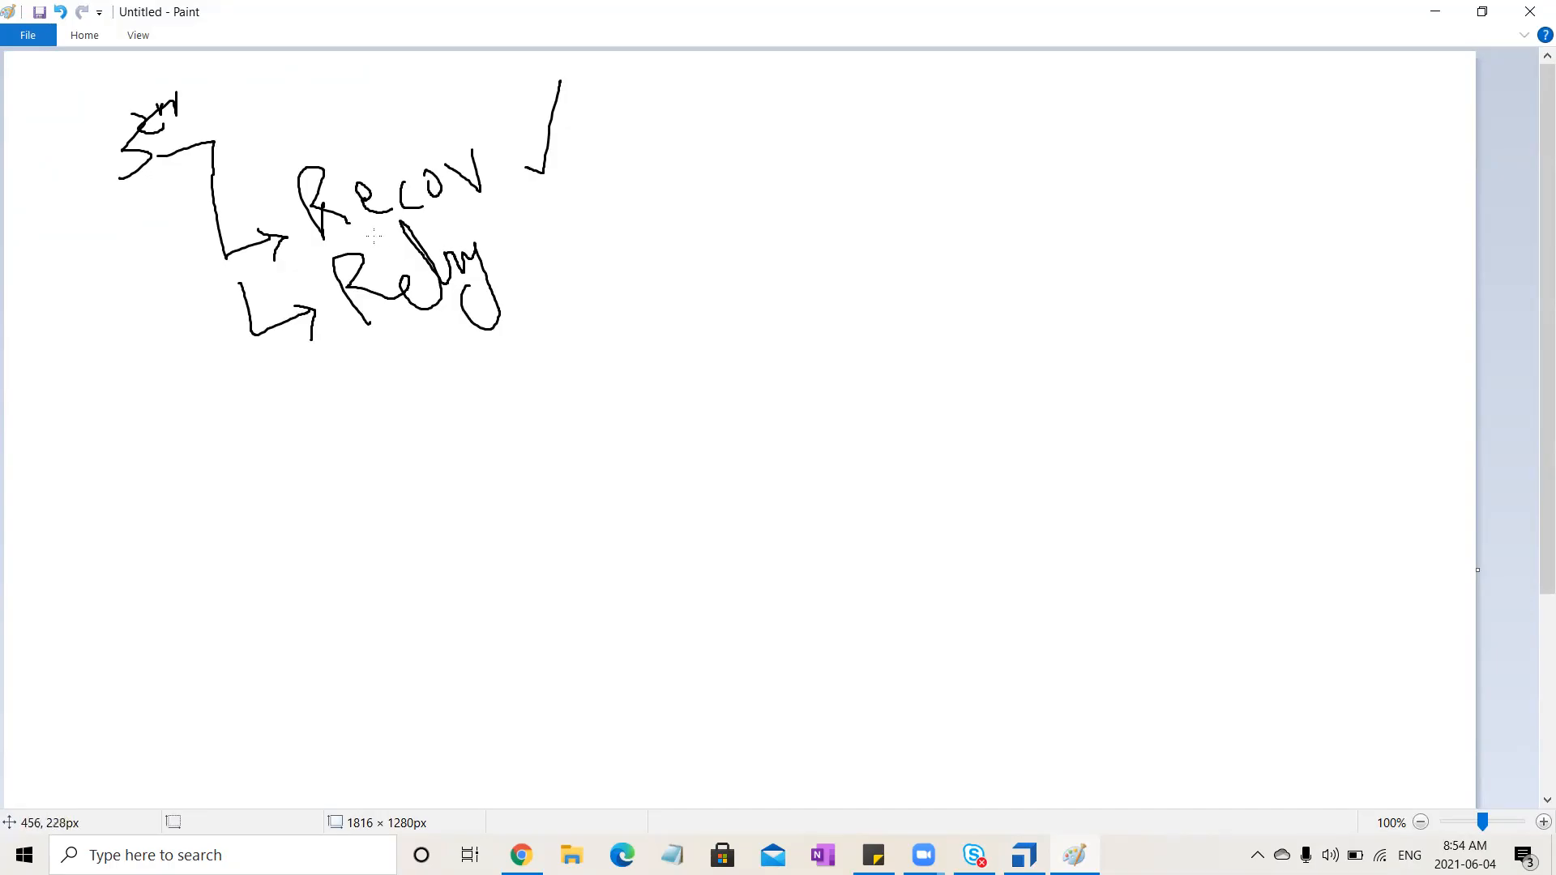
{"action": "left_click_drag", "start_coordinate": [387, 244], "coordinate": [430, 236]}
{"action": "mouse_move", "coordinate": [100, 178]}
{"action": "left_mouse_down"}
{"action": "mouse_move", "coordinate": [83, 93]}
{"action": "mouse_move", "coordinate": [95, 172]}
{"action": "mouse_move", "coordinate": [316, 311]}
{"action": "left_mouse_up"}
{"action": "mouse_move", "coordinate": [490, 357]}
{"action": "left_mouse_down"}
{"action": "mouse_move", "coordinate": [403, 302]}
{"action": "mouse_move", "coordinate": [450, 363]}
{"action": "mouse_move", "coordinate": [411, 393]}
{"action": "mouse_move", "coordinate": [426, 398]}
{"action": "left_mouse_up"}
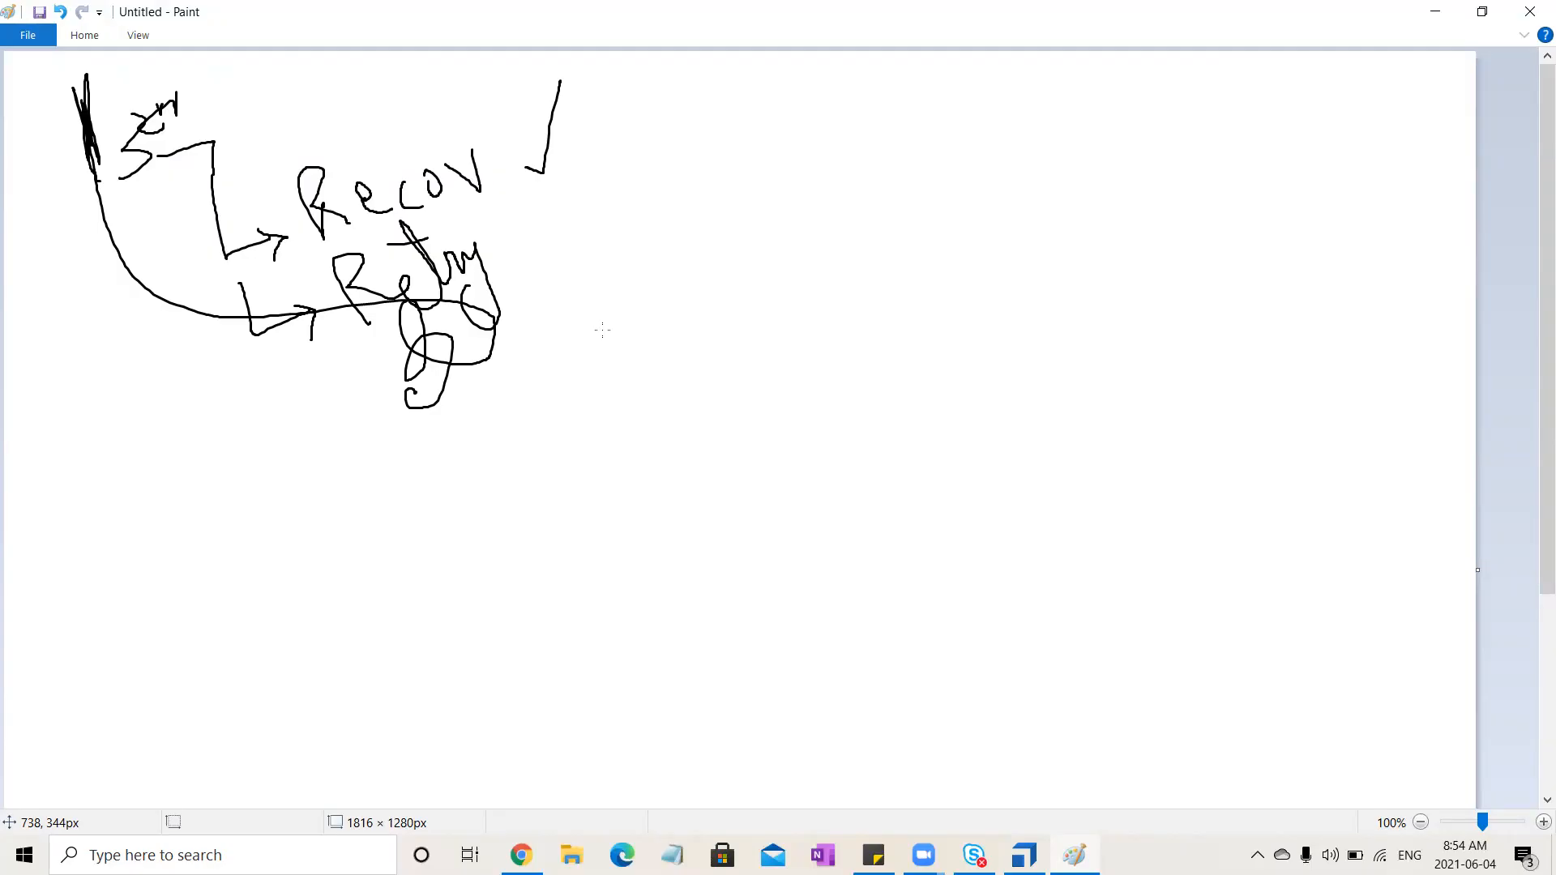
{"action": "mouse_move", "coordinate": [527, 324]}
{"action": "left_mouse_down"}
{"action": "mouse_move", "coordinate": [608, 349]}
{"action": "mouse_move", "coordinate": [691, 108]}
{"action": "left_mouse_up"}
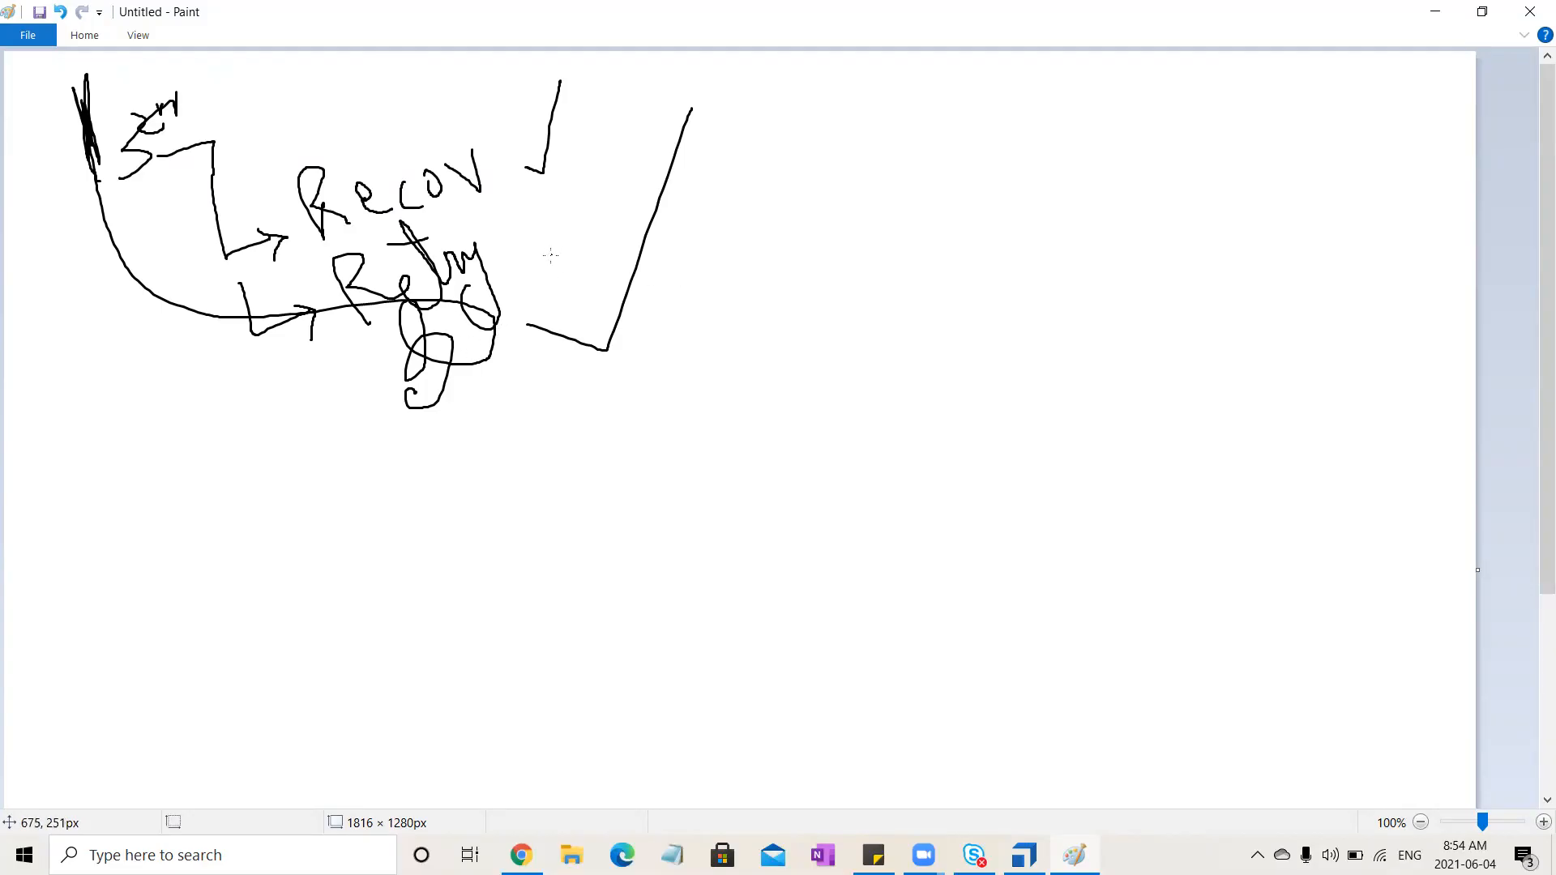
{"action": "left_click_drag", "start_coordinate": [555, 267], "coordinate": [730, 301]}
{"action": "mouse_move", "coordinate": [428, 454]}
{"action": "left_mouse_down"}
{"action": "mouse_move", "coordinate": [469, 470]}
{"action": "mouse_move", "coordinate": [496, 509]}
{"action": "mouse_move", "coordinate": [567, 420]}
{"action": "mouse_move", "coordinate": [633, 436]}
{"action": "left_mouse_up"}
{"action": "mouse_move", "coordinate": [540, 570]}
{"action": "left_mouse_down"}
{"action": "mouse_move", "coordinate": [512, 596]}
{"action": "mouse_move", "coordinate": [565, 655]}
{"action": "left_mouse_up"}
{"action": "mouse_move", "coordinate": [543, 616]}
{"action": "left_mouse_down"}
{"action": "mouse_move", "coordinate": [535, 627]}
{"action": "mouse_move", "coordinate": [653, 582]}
{"action": "mouse_move", "coordinate": [684, 483]}
{"action": "mouse_move", "coordinate": [791, 489]}
{"action": "left_mouse_up"}
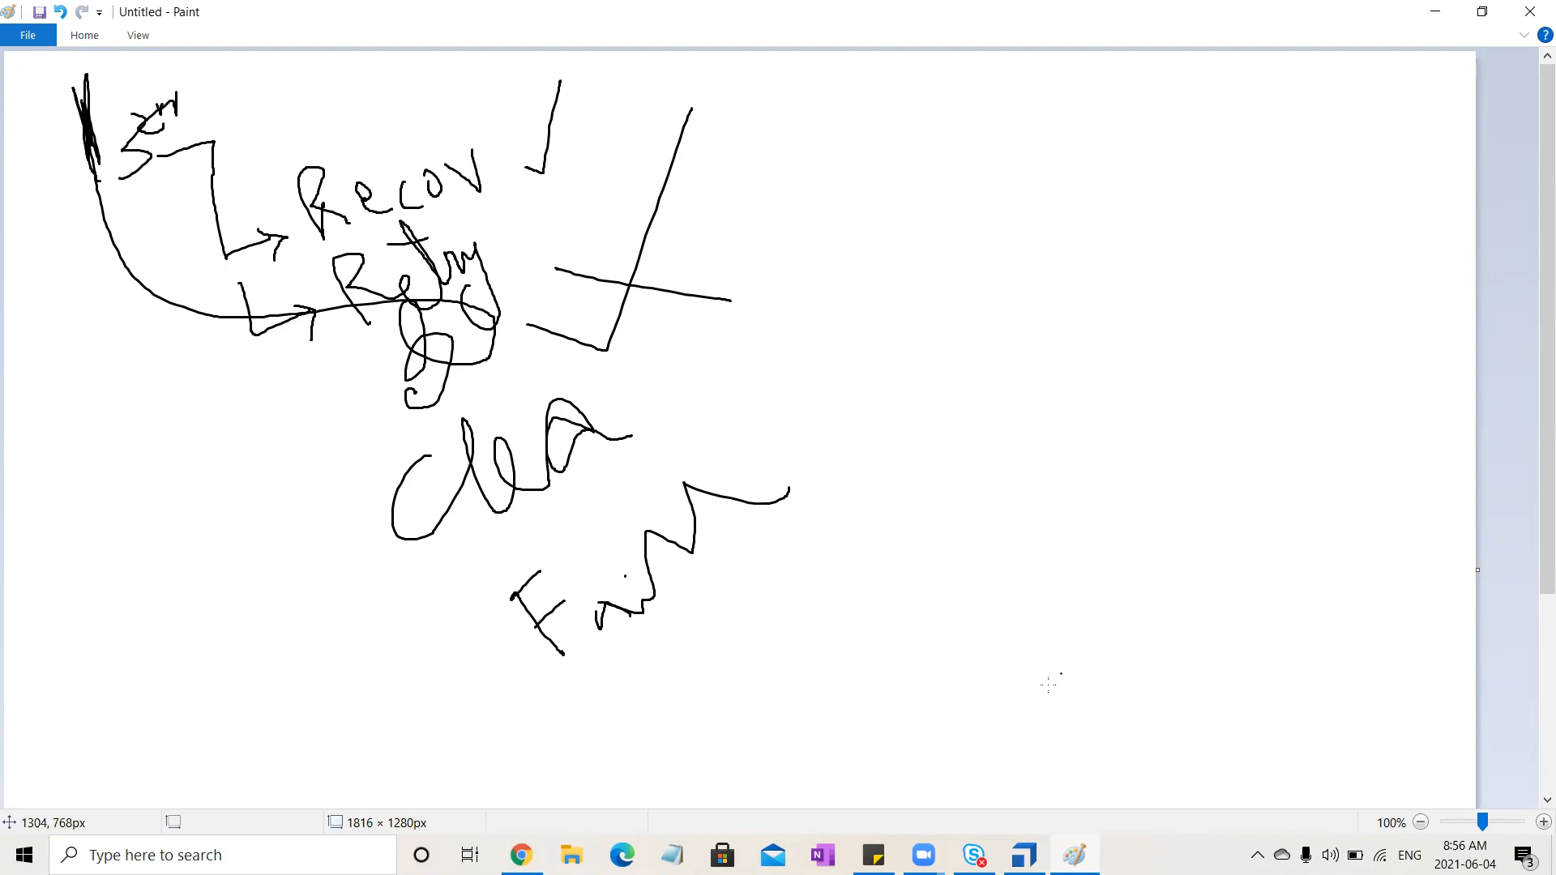
Switch back to Tosca Commander and browse the DemoWebShop test cases and the Template test case's context options
{"action": "mouse_move", "coordinate": [1024, 855]}
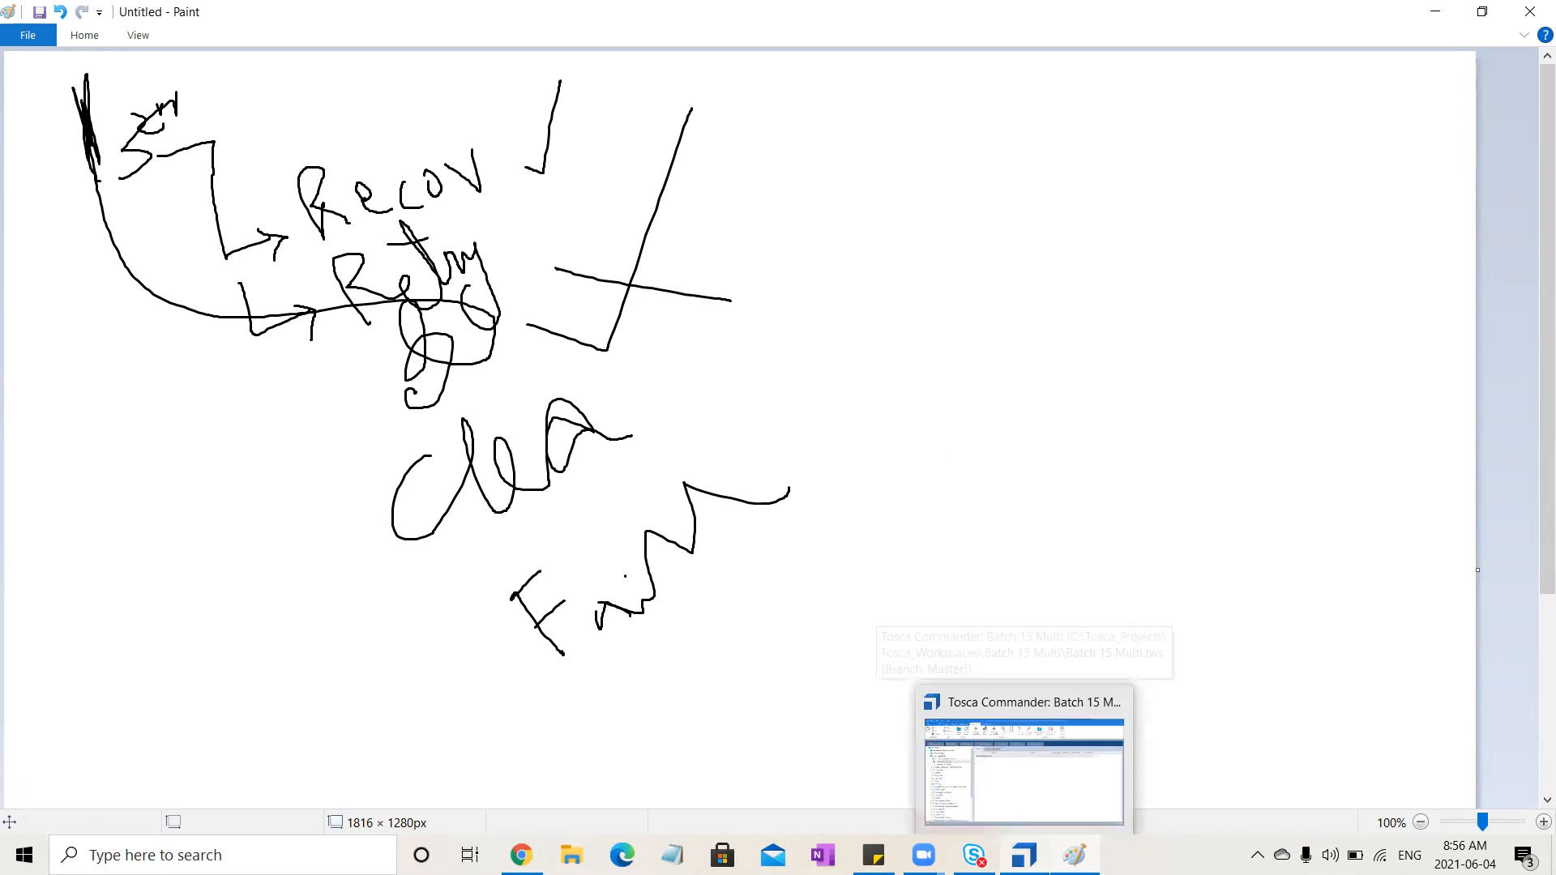
{"action": "left_click", "coordinate": [1025, 812]}
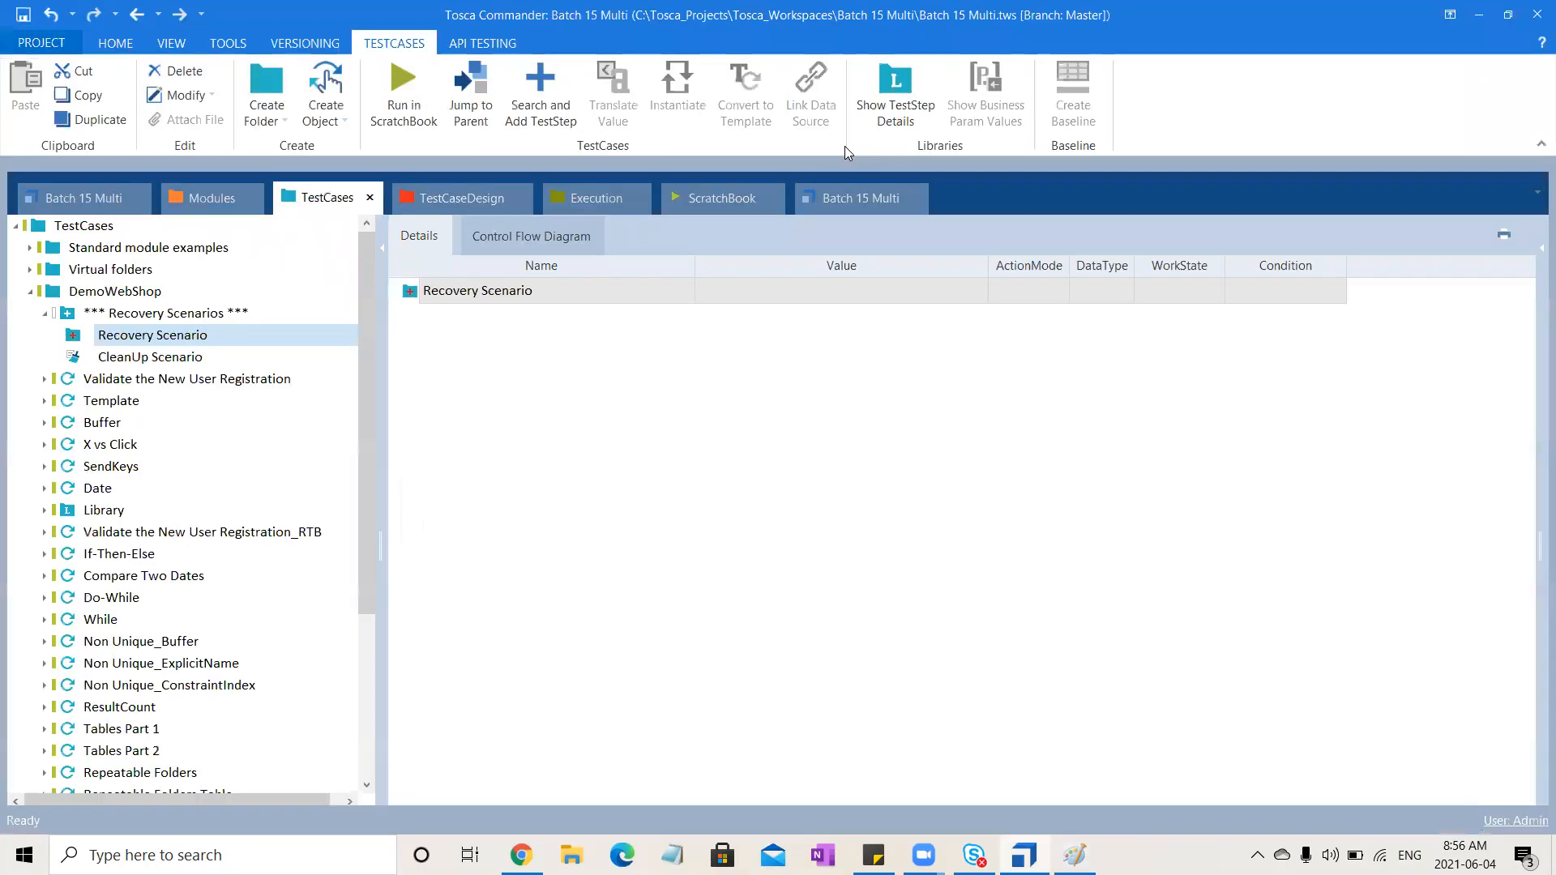
{"action": "left_click", "coordinate": [213, 337]}
{"action": "left_click", "coordinate": [118, 293]}
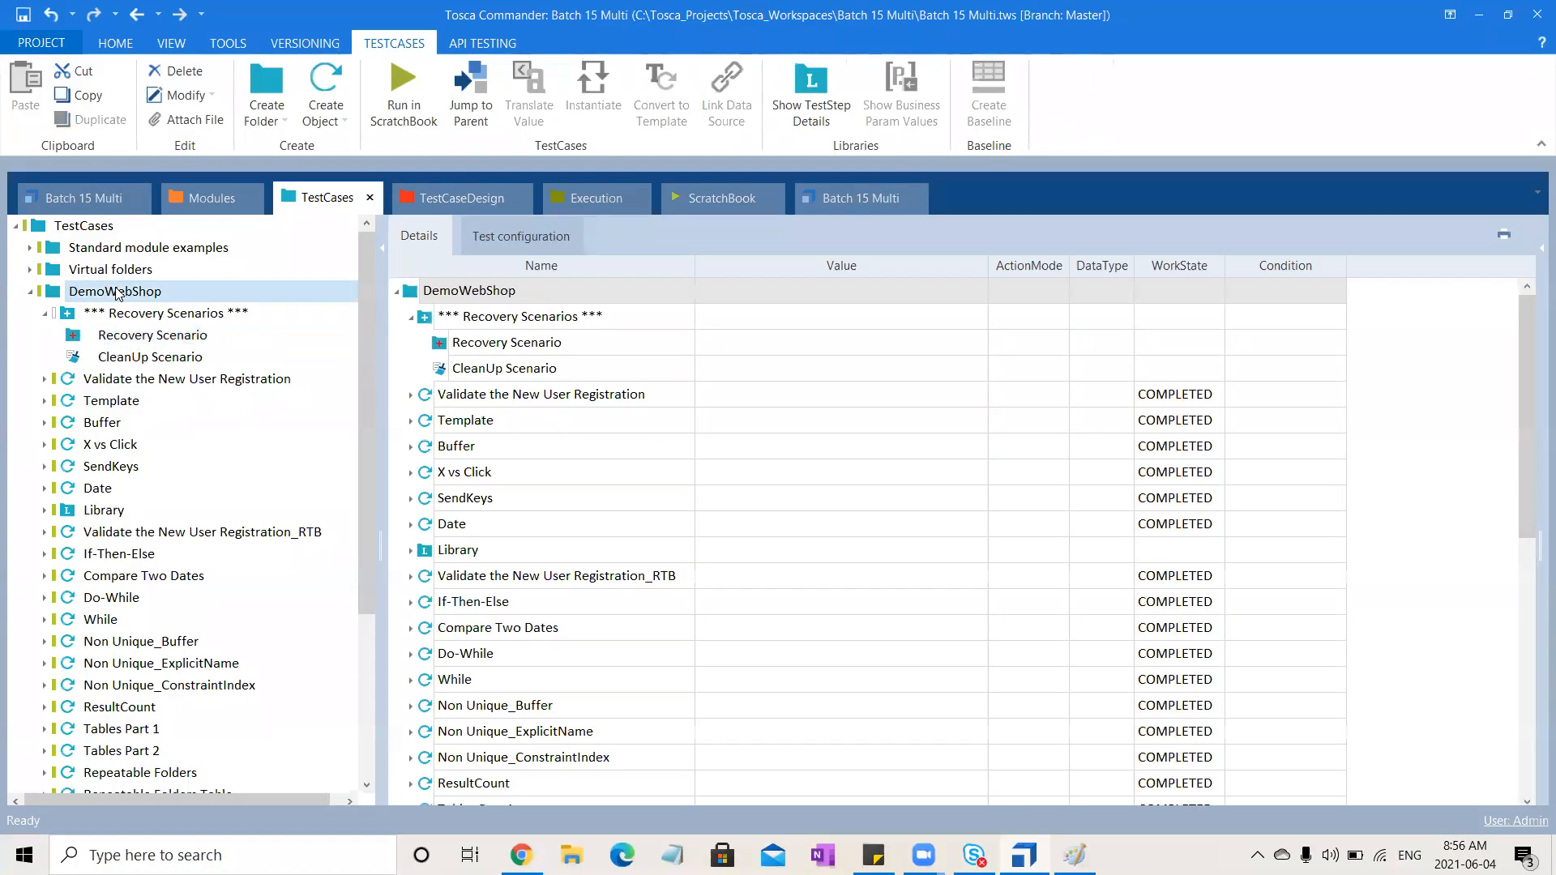
{"action": "left_click", "coordinate": [113, 403]}
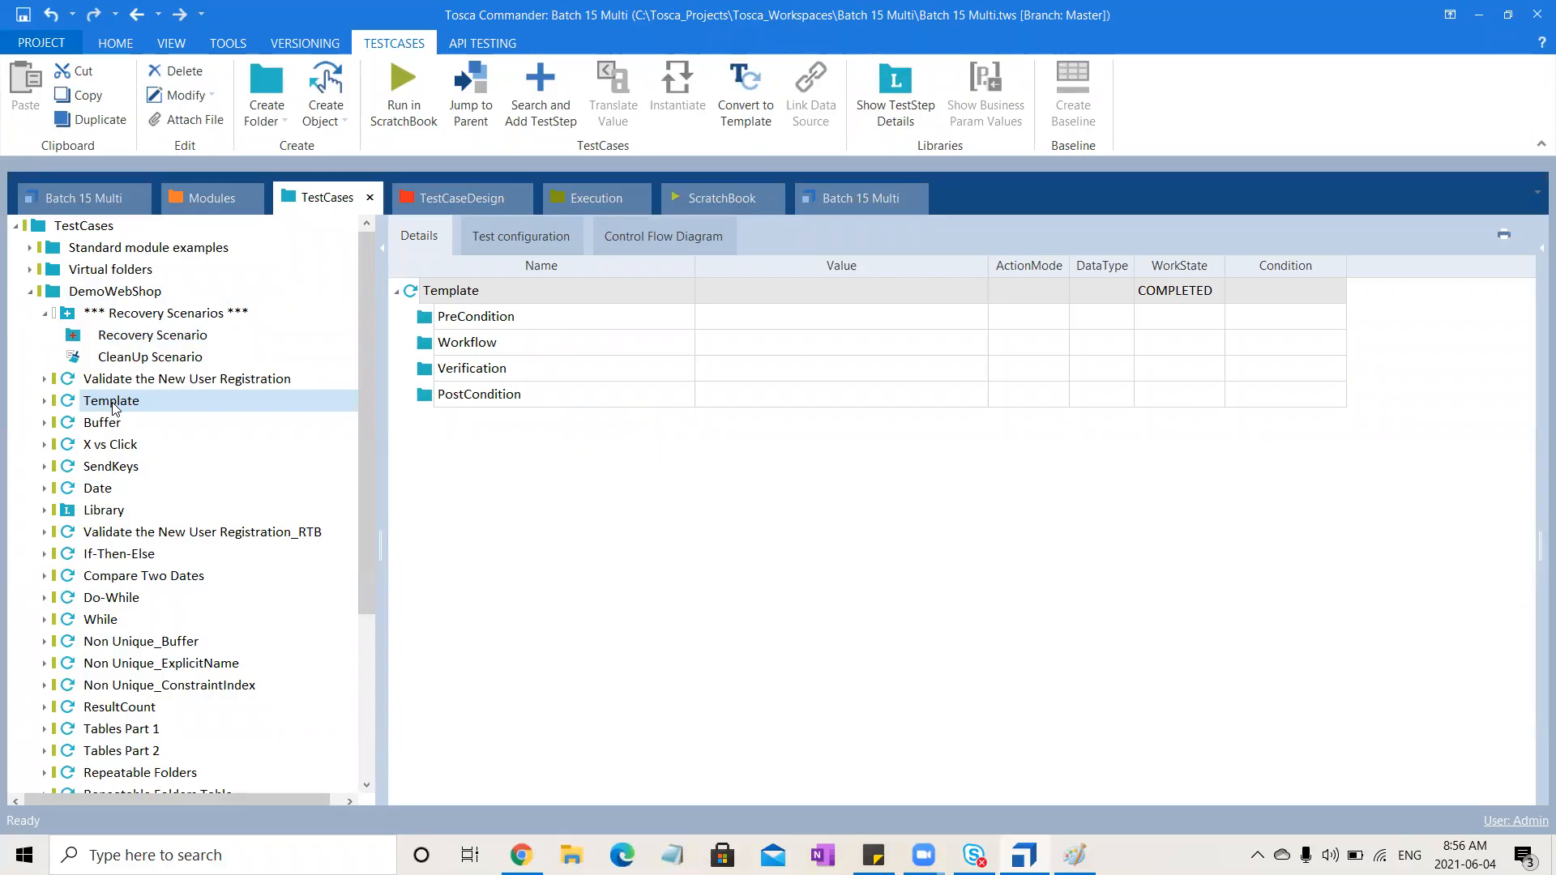
{"action": "right_click", "coordinate": [114, 408]}
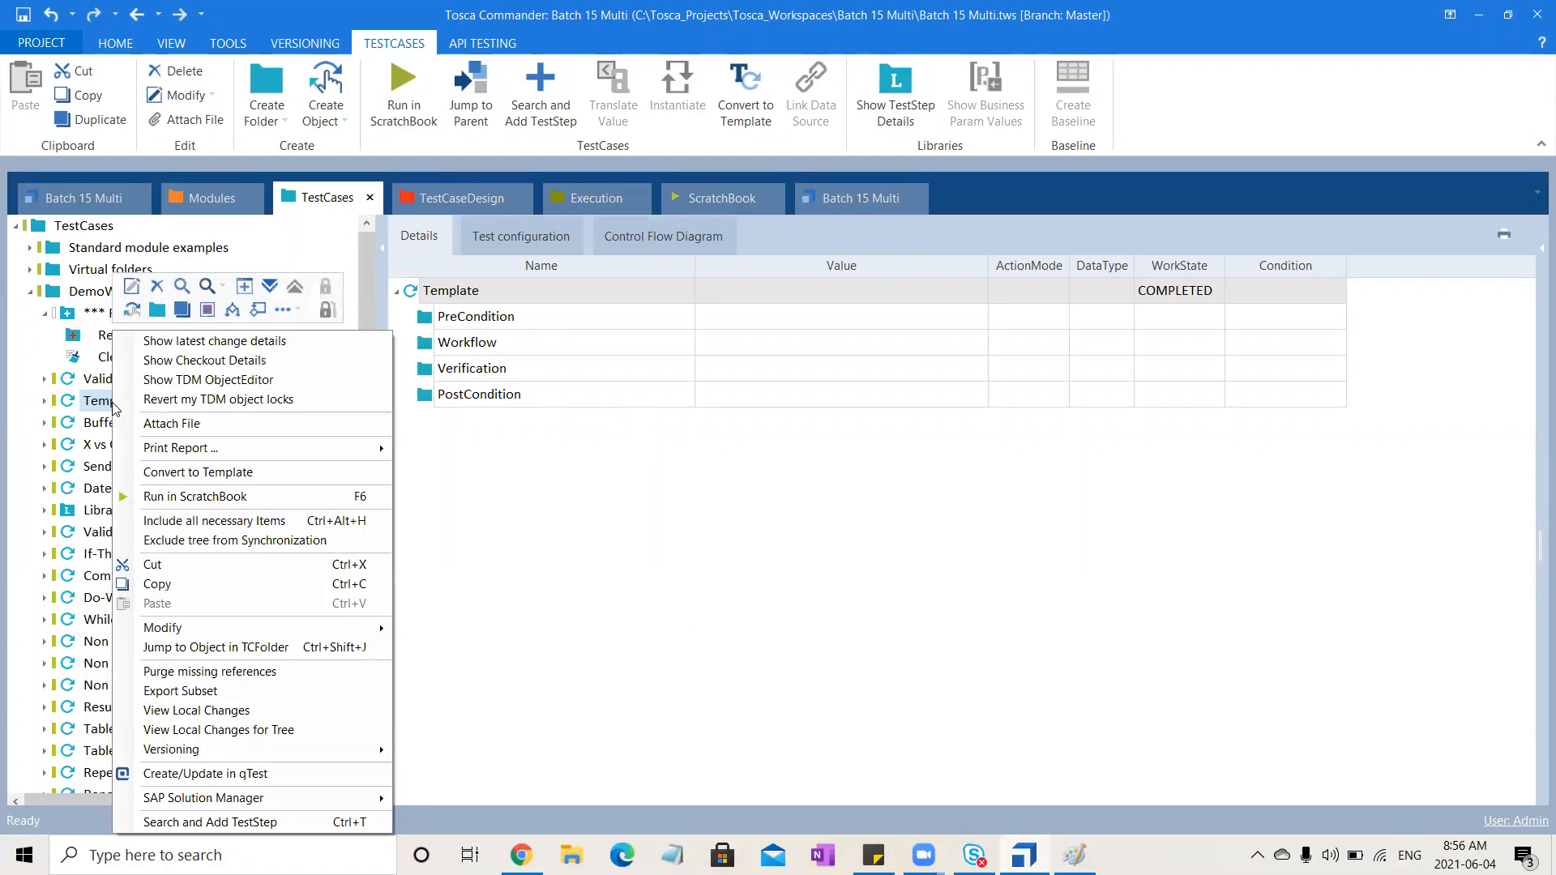
{"action": "left_click", "coordinate": [299, 312]}
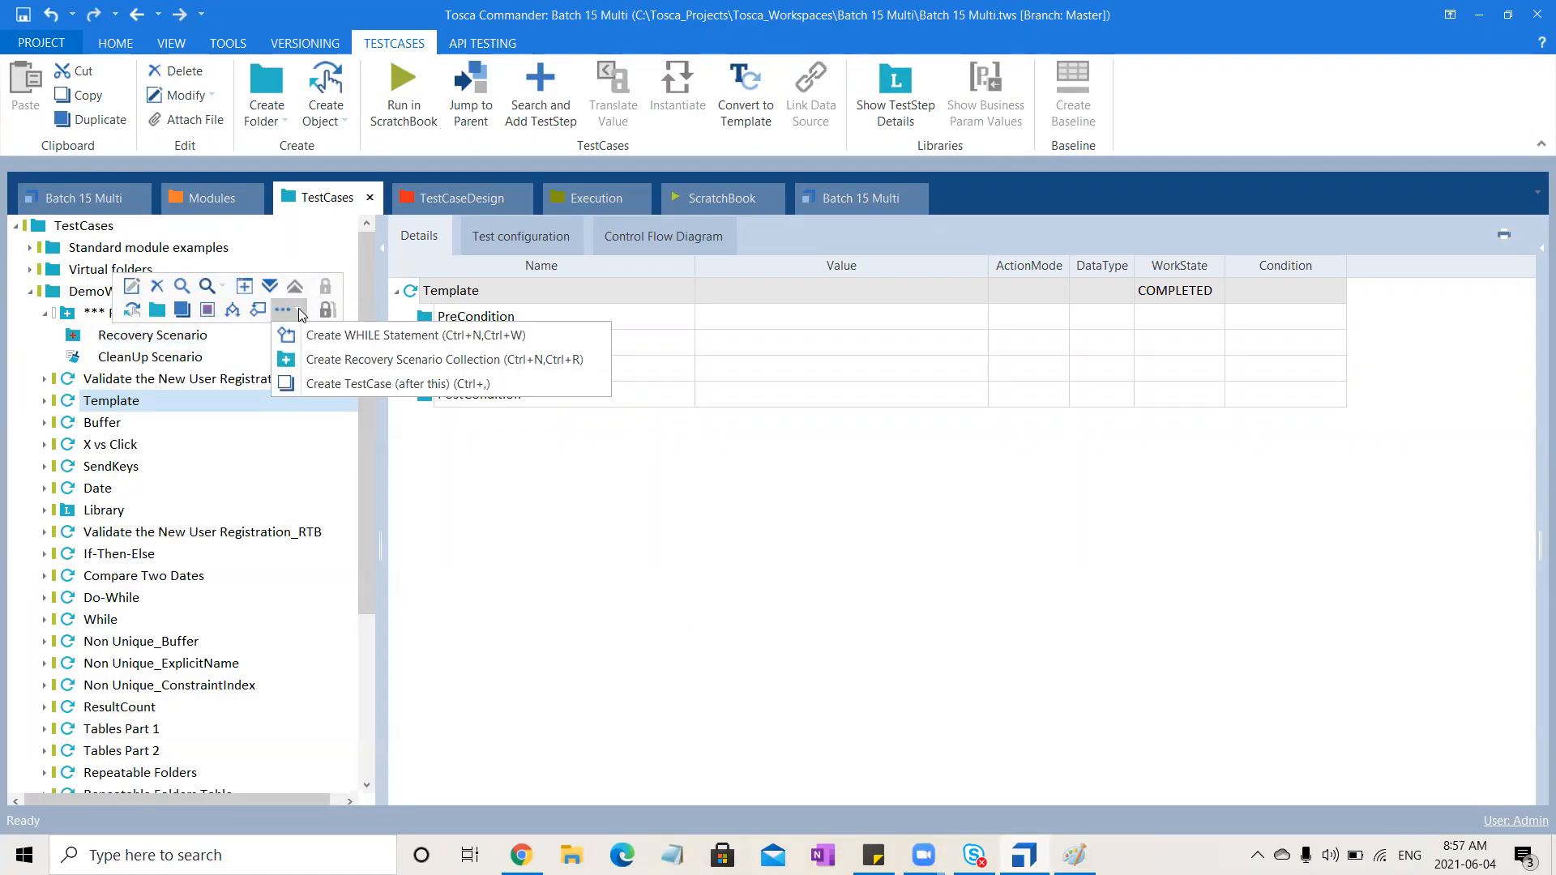
{"action": "left_click", "coordinate": [487, 535]}
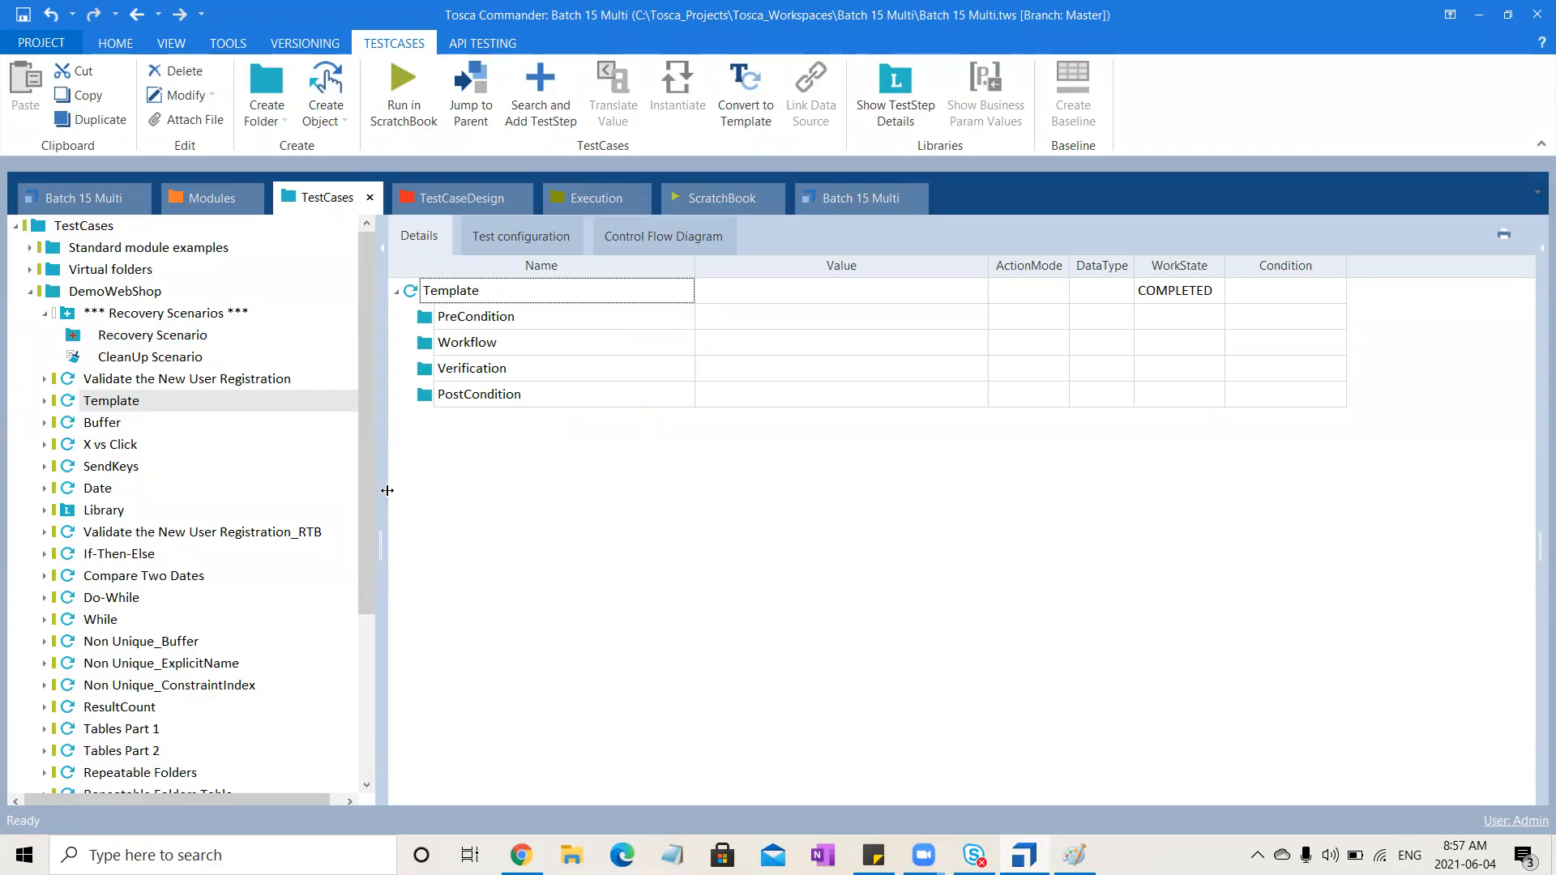
Copy the Validate the New User Registration test case into a new folder created under TestCases
{"action": "left_click", "coordinate": [180, 381]}
{"action": "key", "text": "ctrl+c"}
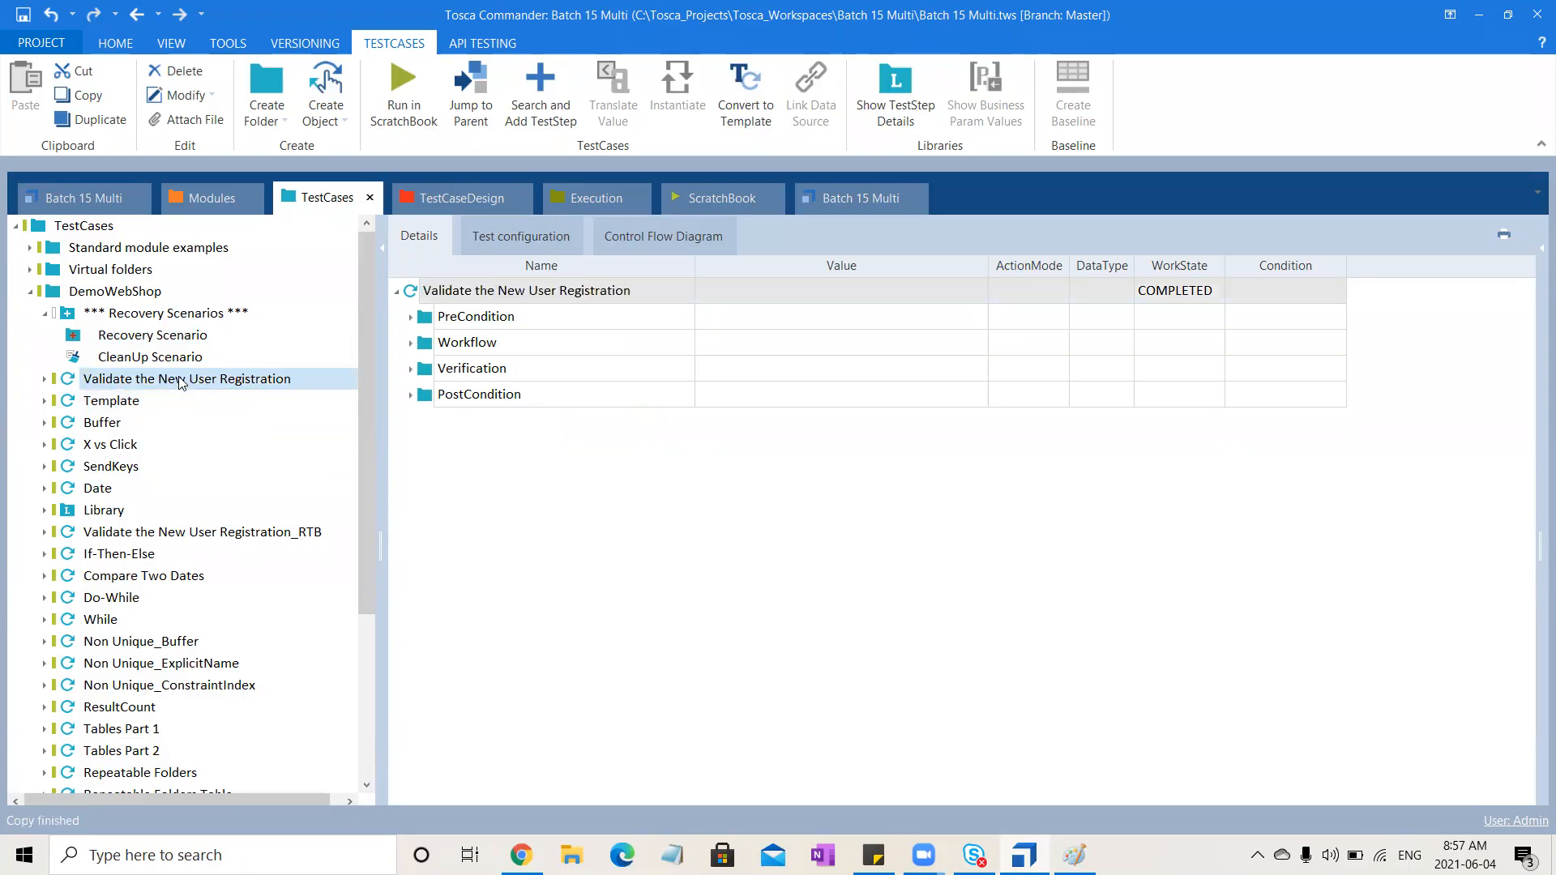
{"action": "left_click", "coordinate": [45, 315]}
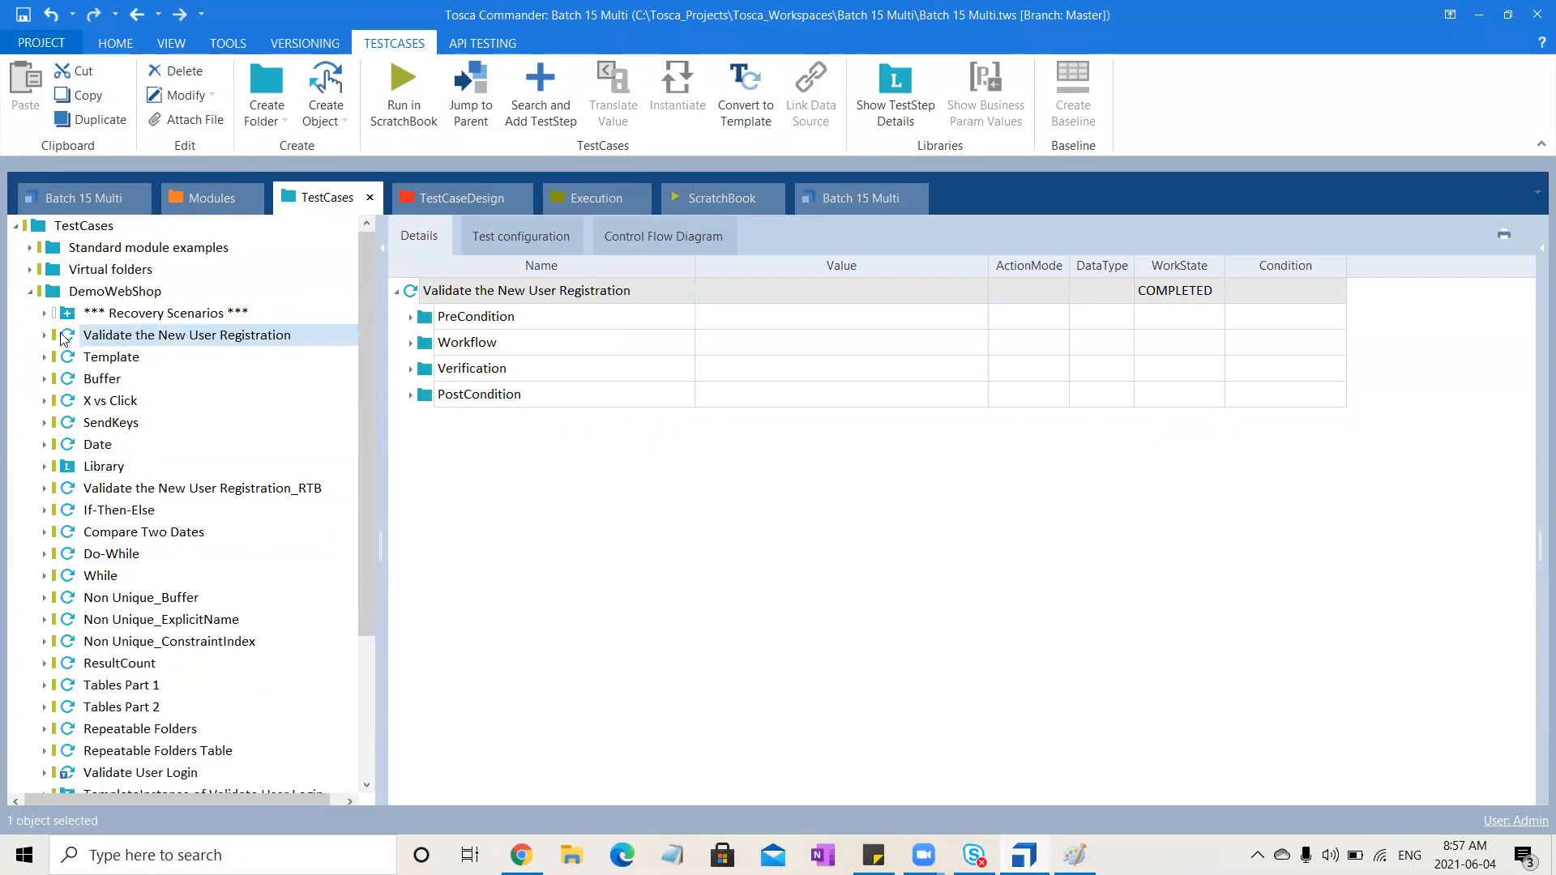
{"action": "left_click", "coordinate": [30, 292]}
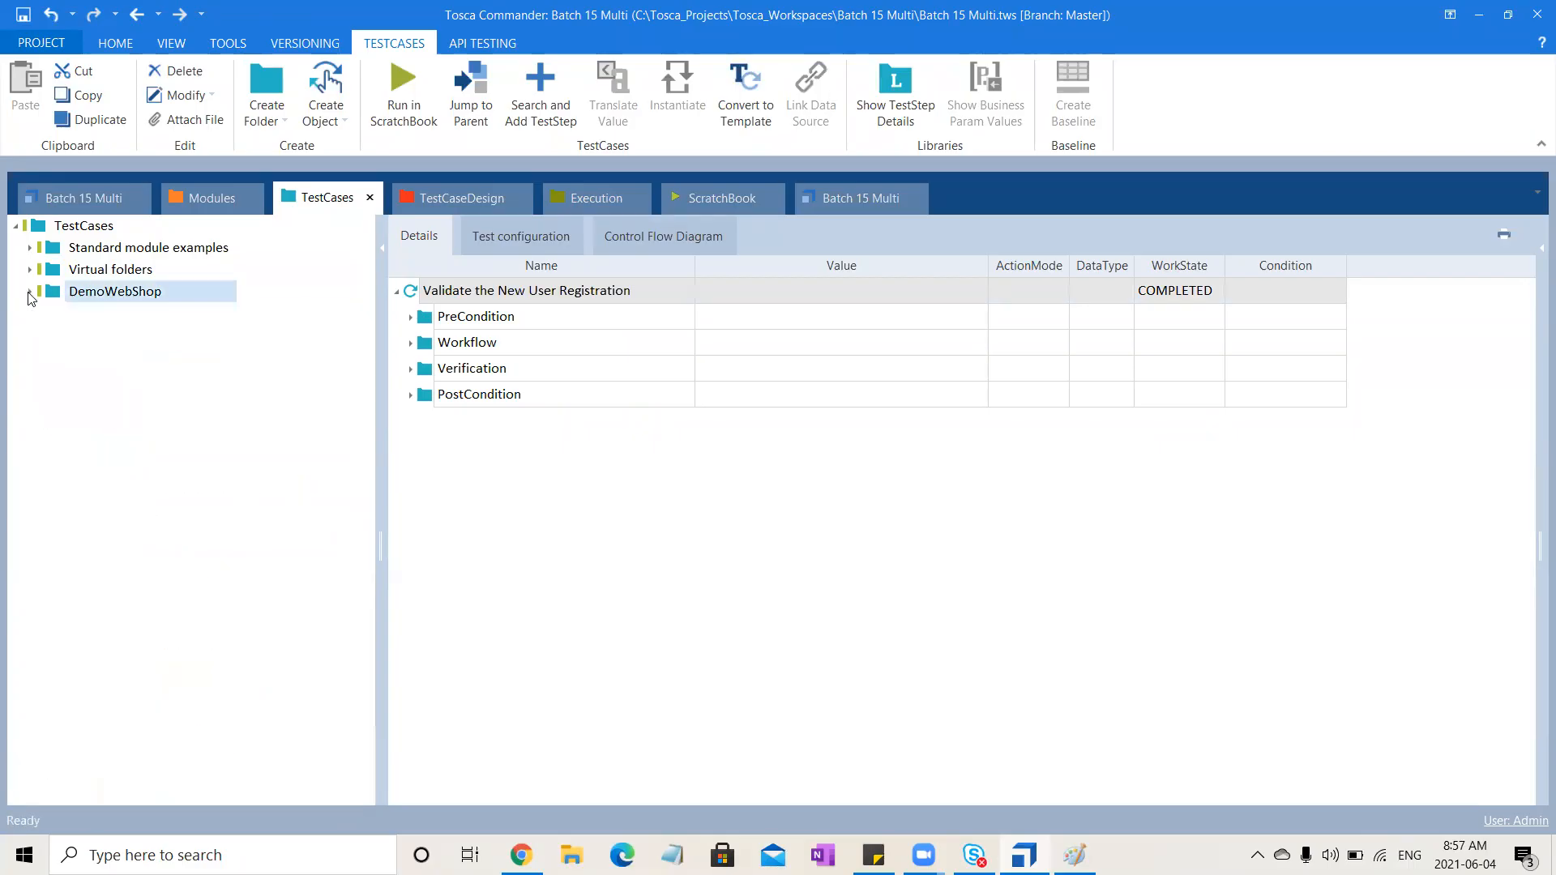
{"action": "left_click", "coordinate": [103, 224]}
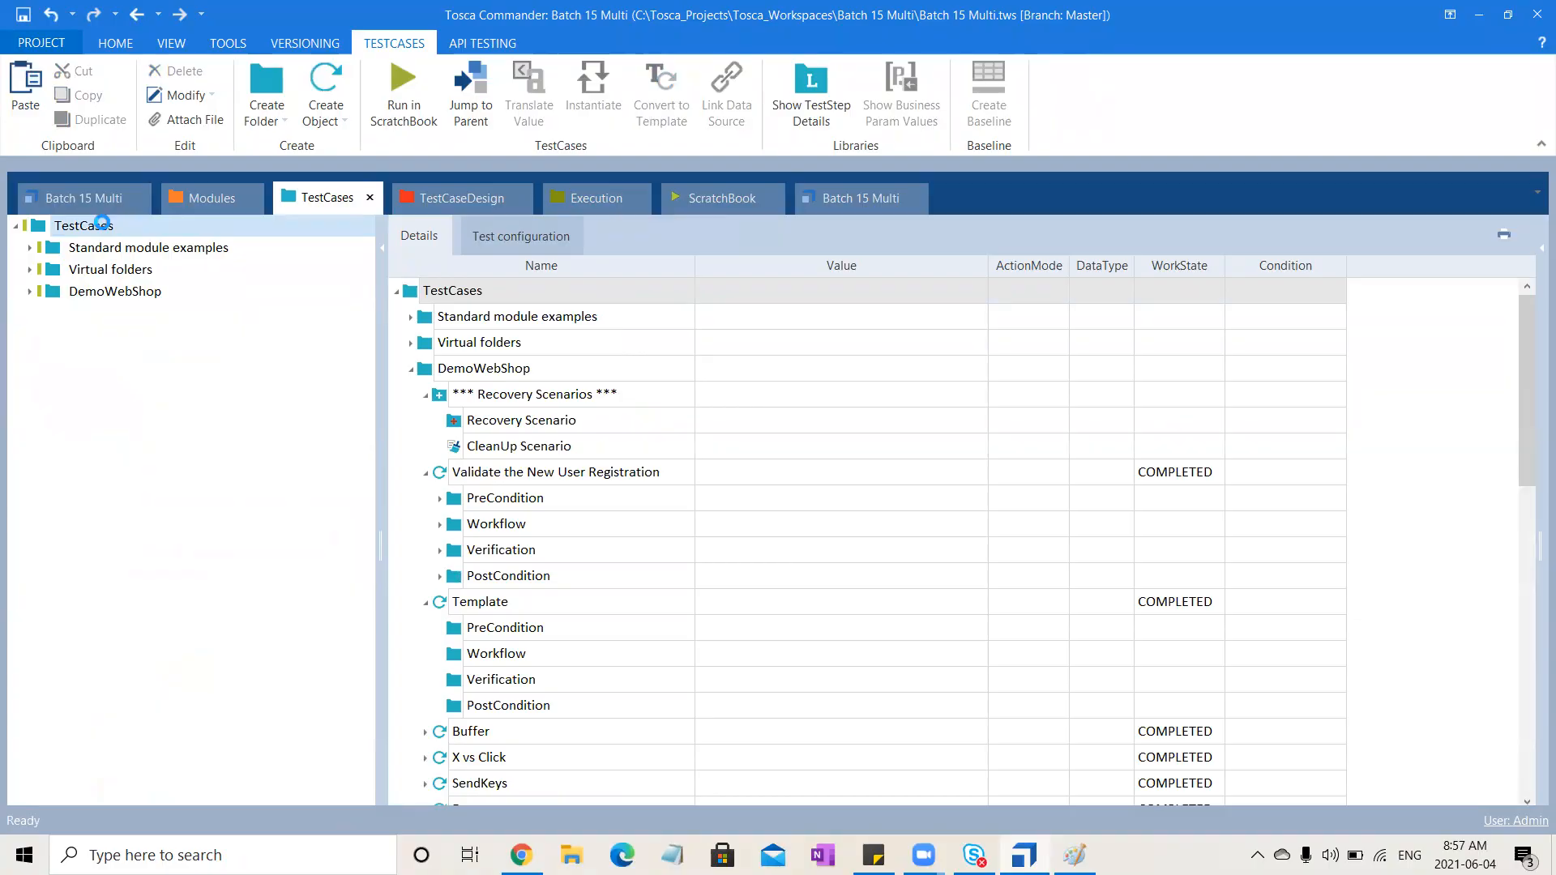
{"action": "right_click", "coordinate": [103, 225]}
{"action": "left_click", "coordinate": [122, 203]}
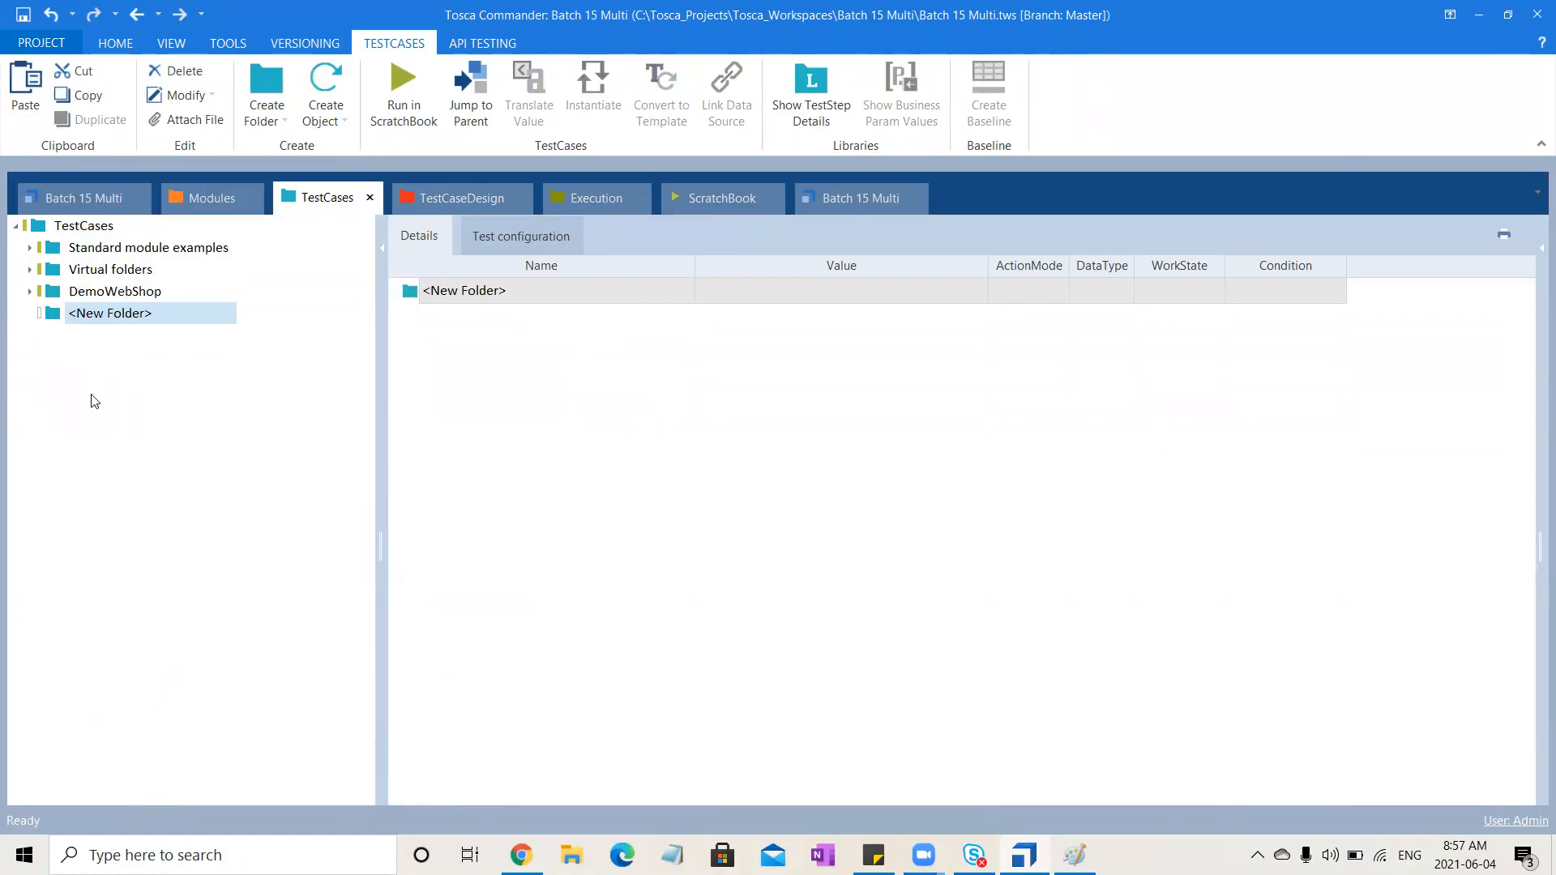
{"action": "right_click", "coordinate": [57, 318]}
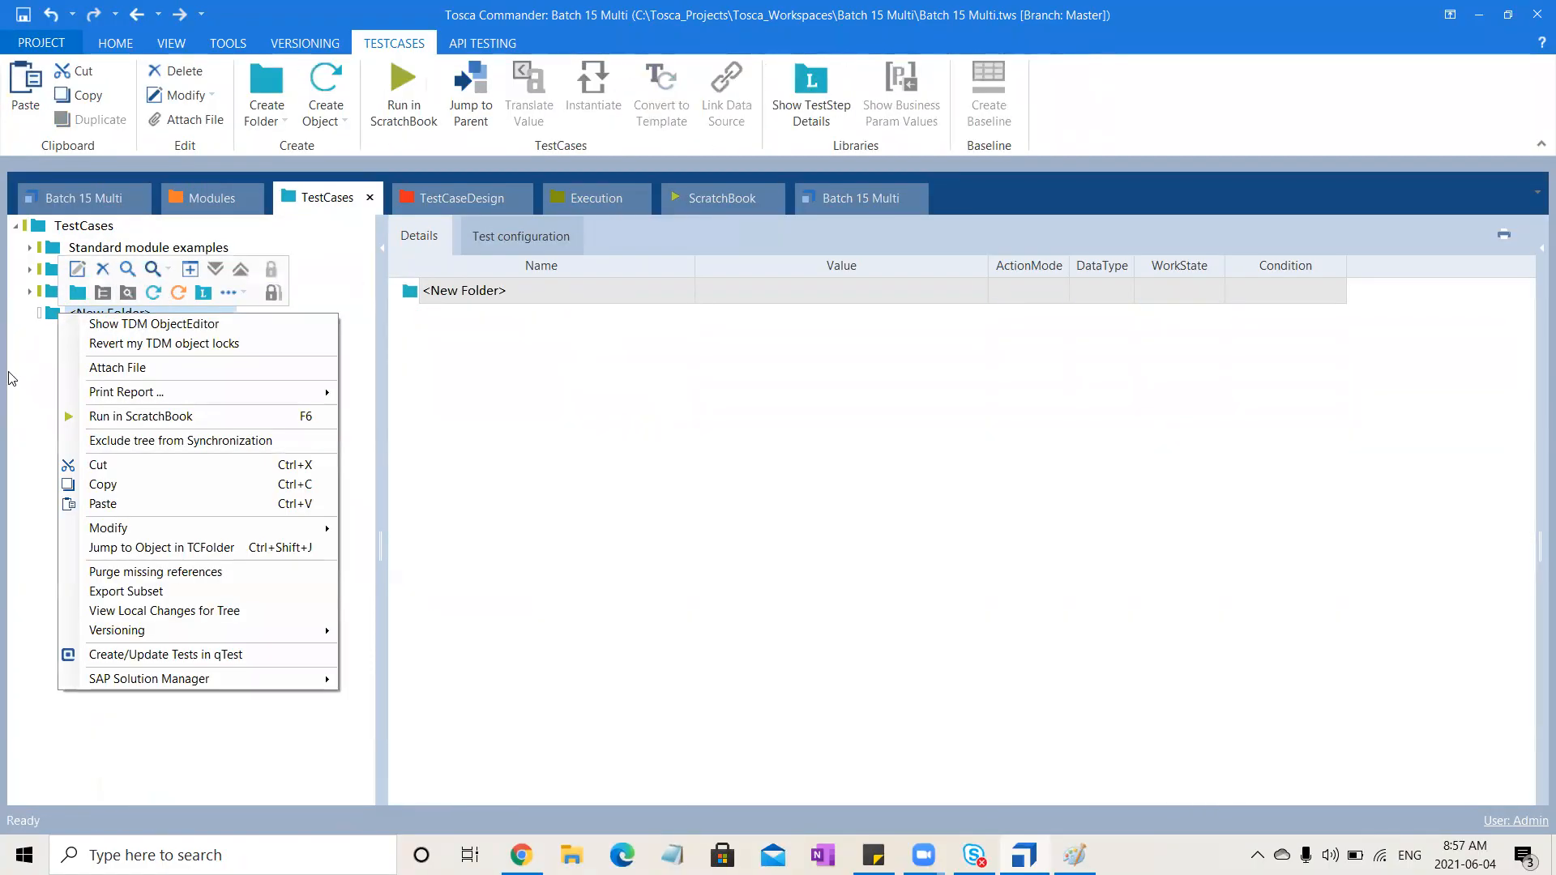
{"action": "left_click", "coordinate": [130, 504]}
Open the copied test case and expand its Workflow and Enter New User Registration Details step to inspect the values
{"action": "left_click", "coordinate": [30, 312]}
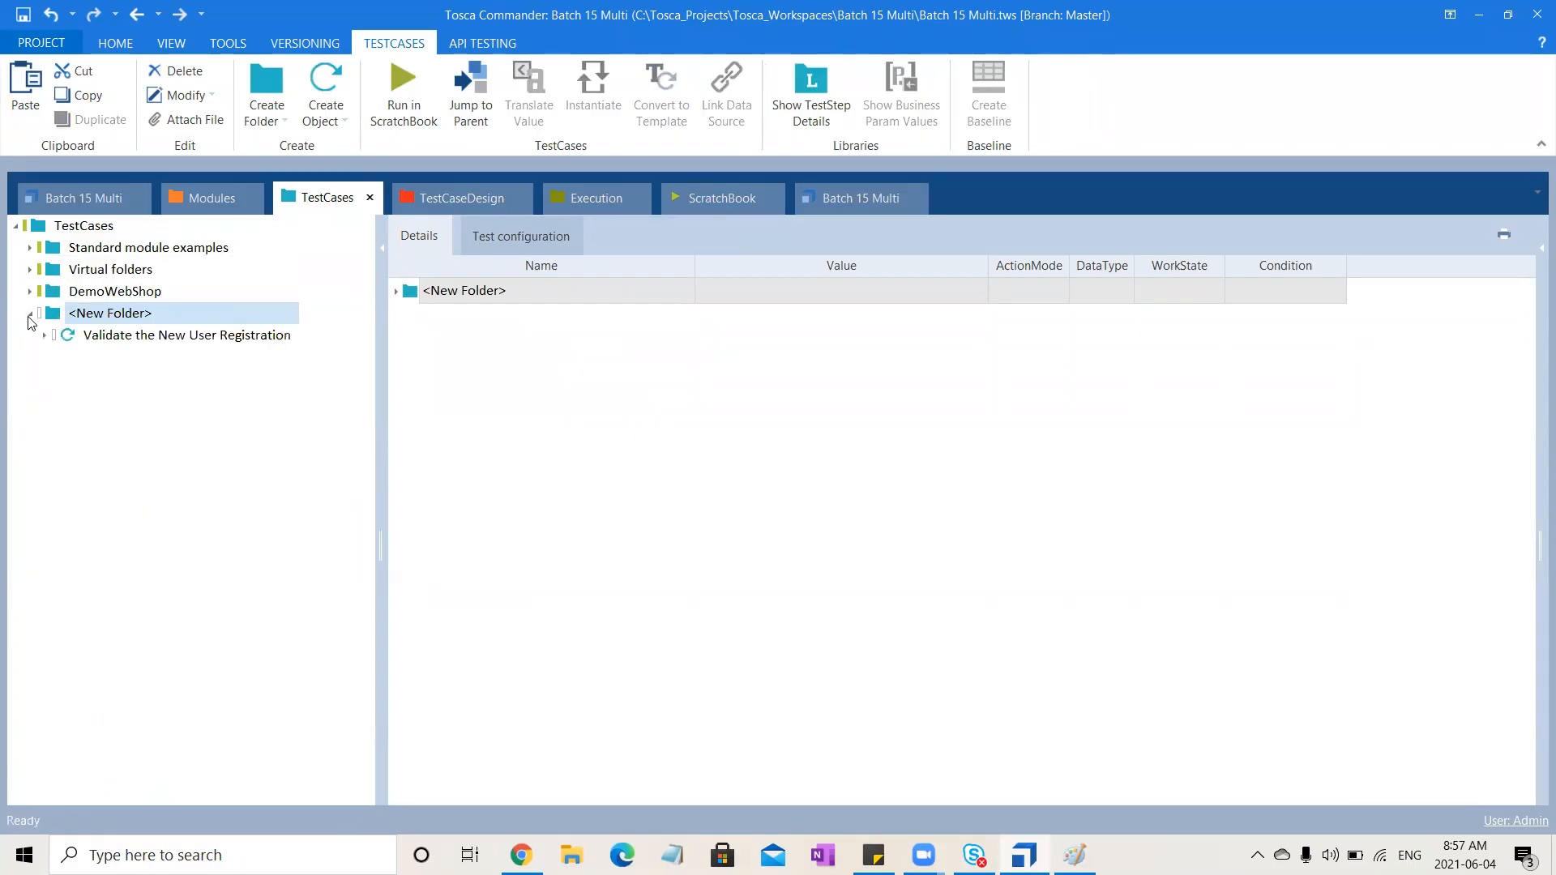
{"action": "left_click", "coordinate": [163, 339]}
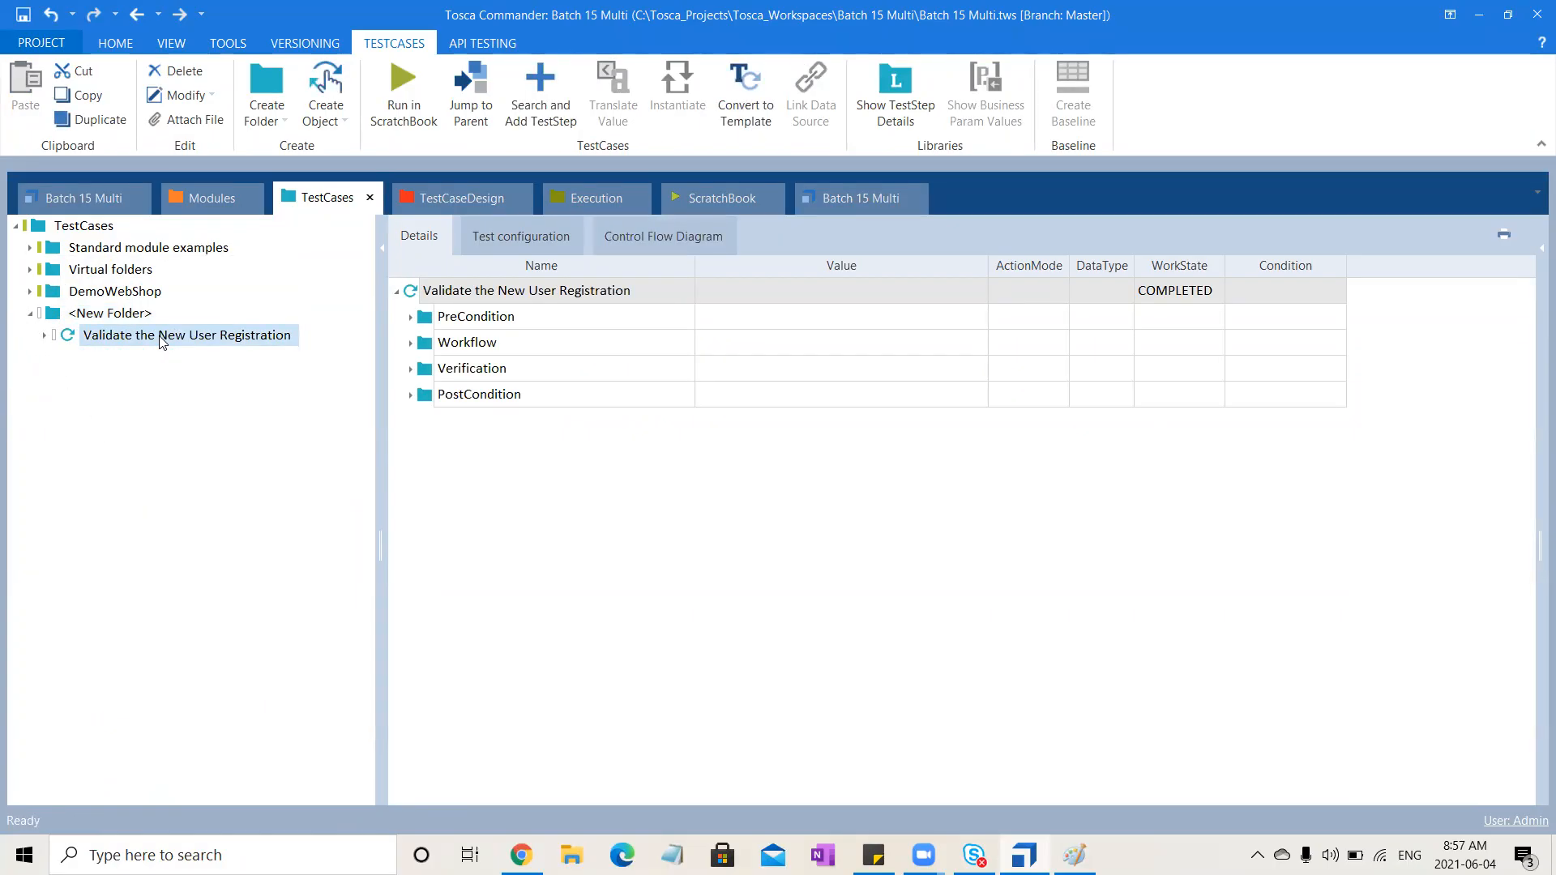
{"action": "left_click", "coordinate": [410, 343]}
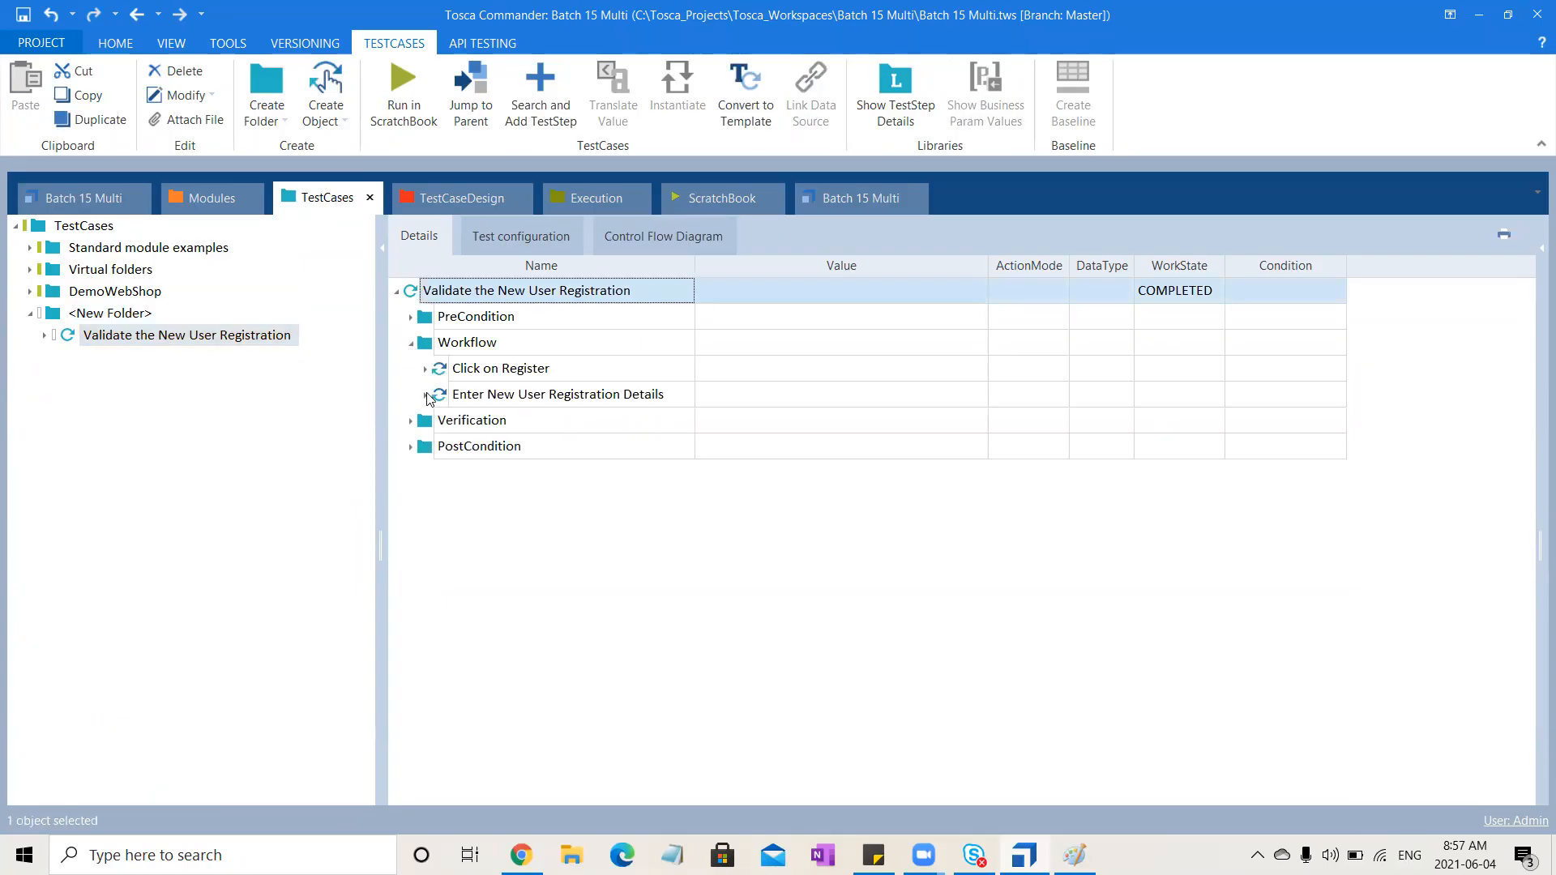
{"action": "left_click", "coordinate": [425, 396]}
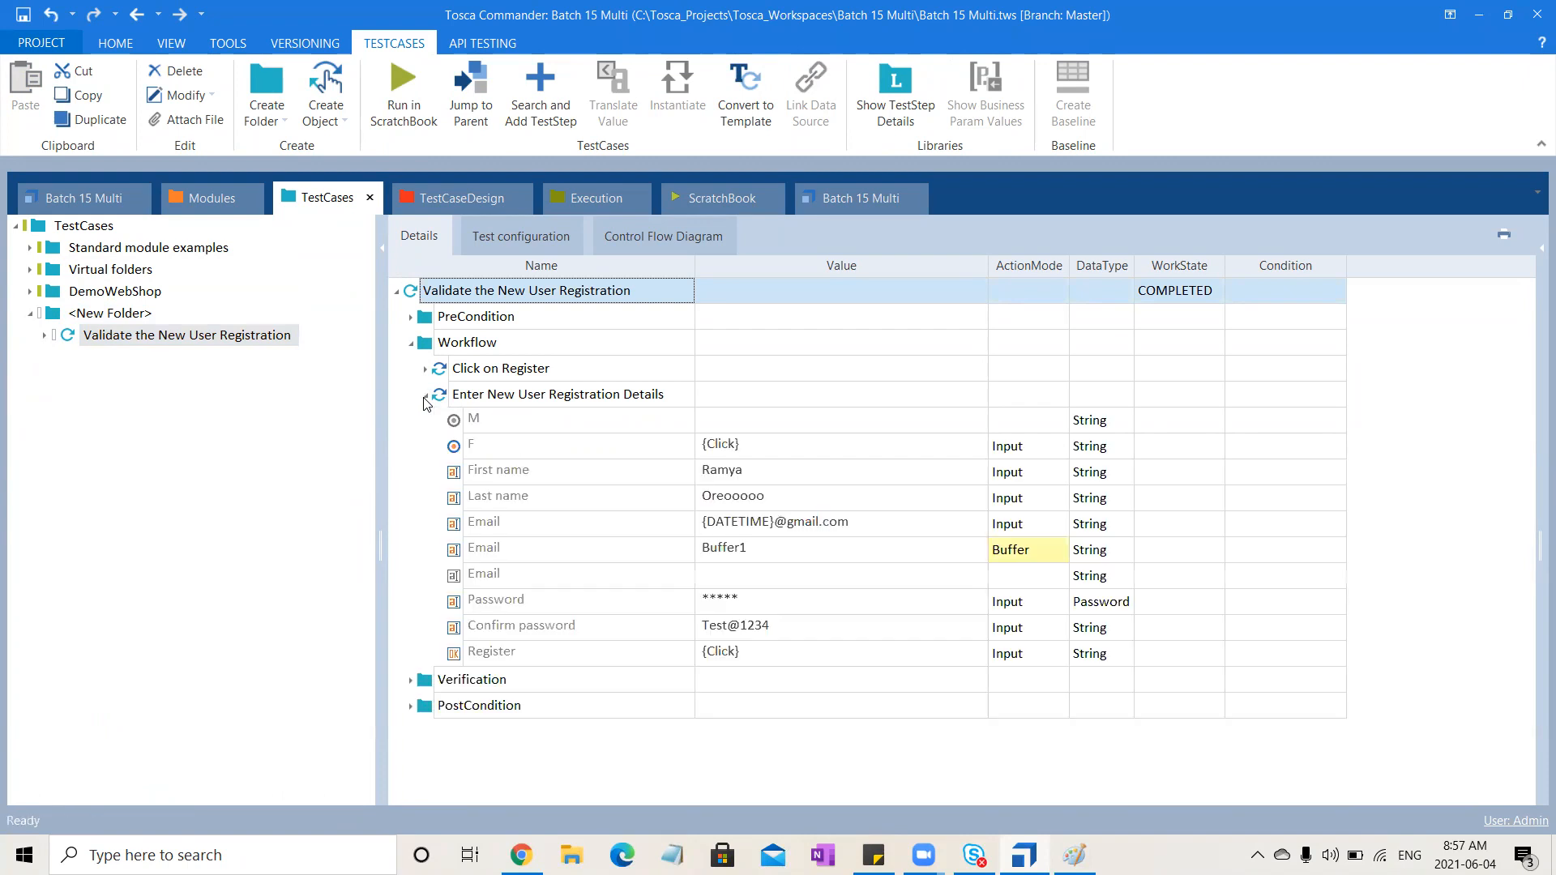
{"action": "left_click", "coordinate": [791, 527]}
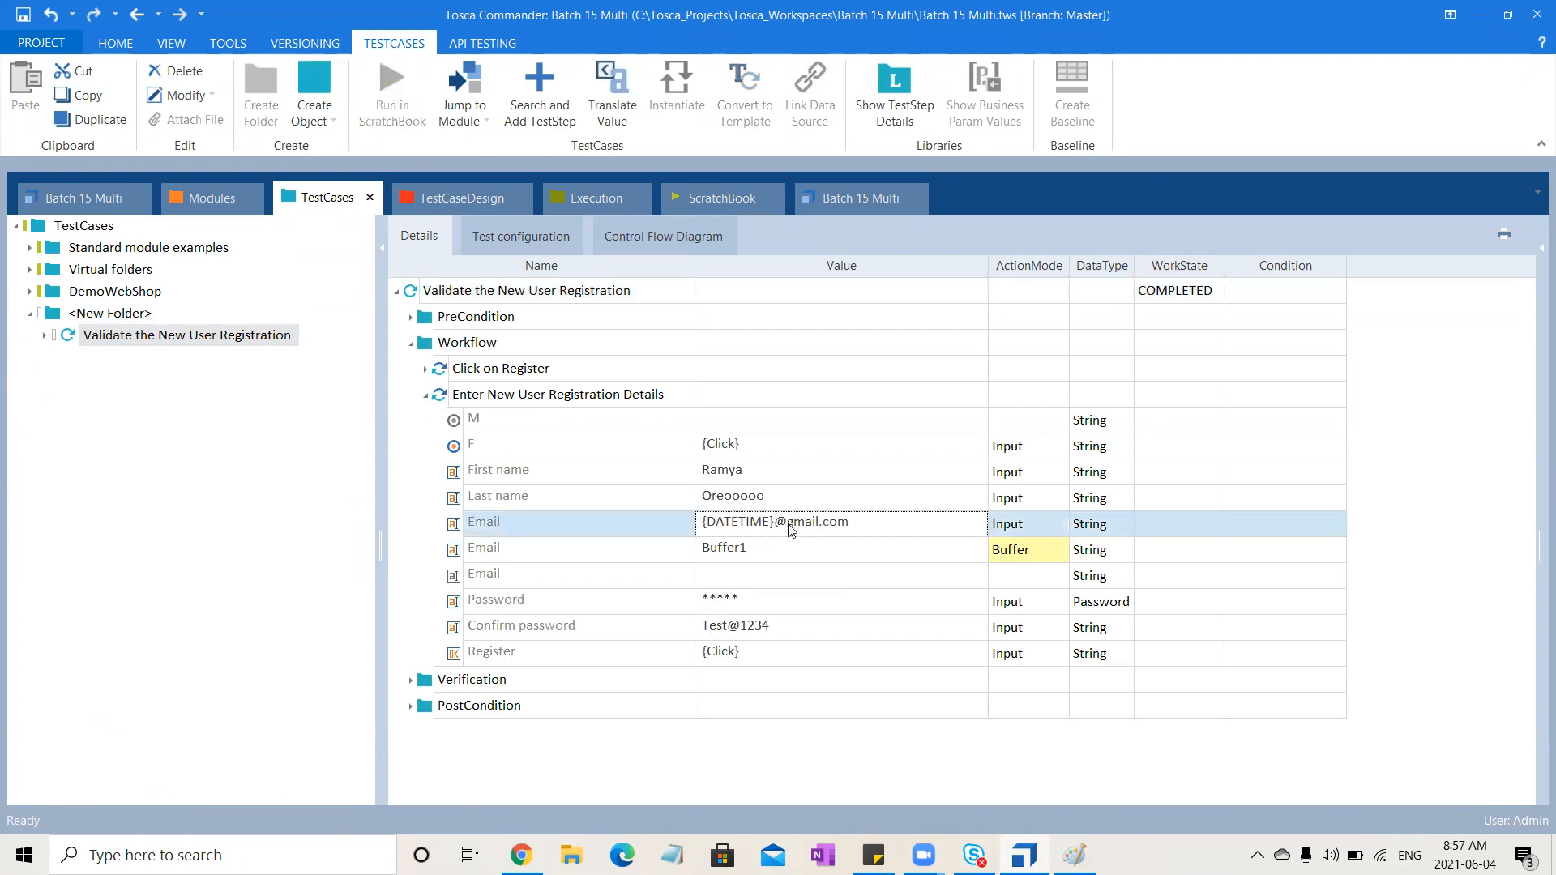
{"action": "left_click", "coordinate": [786, 525]}
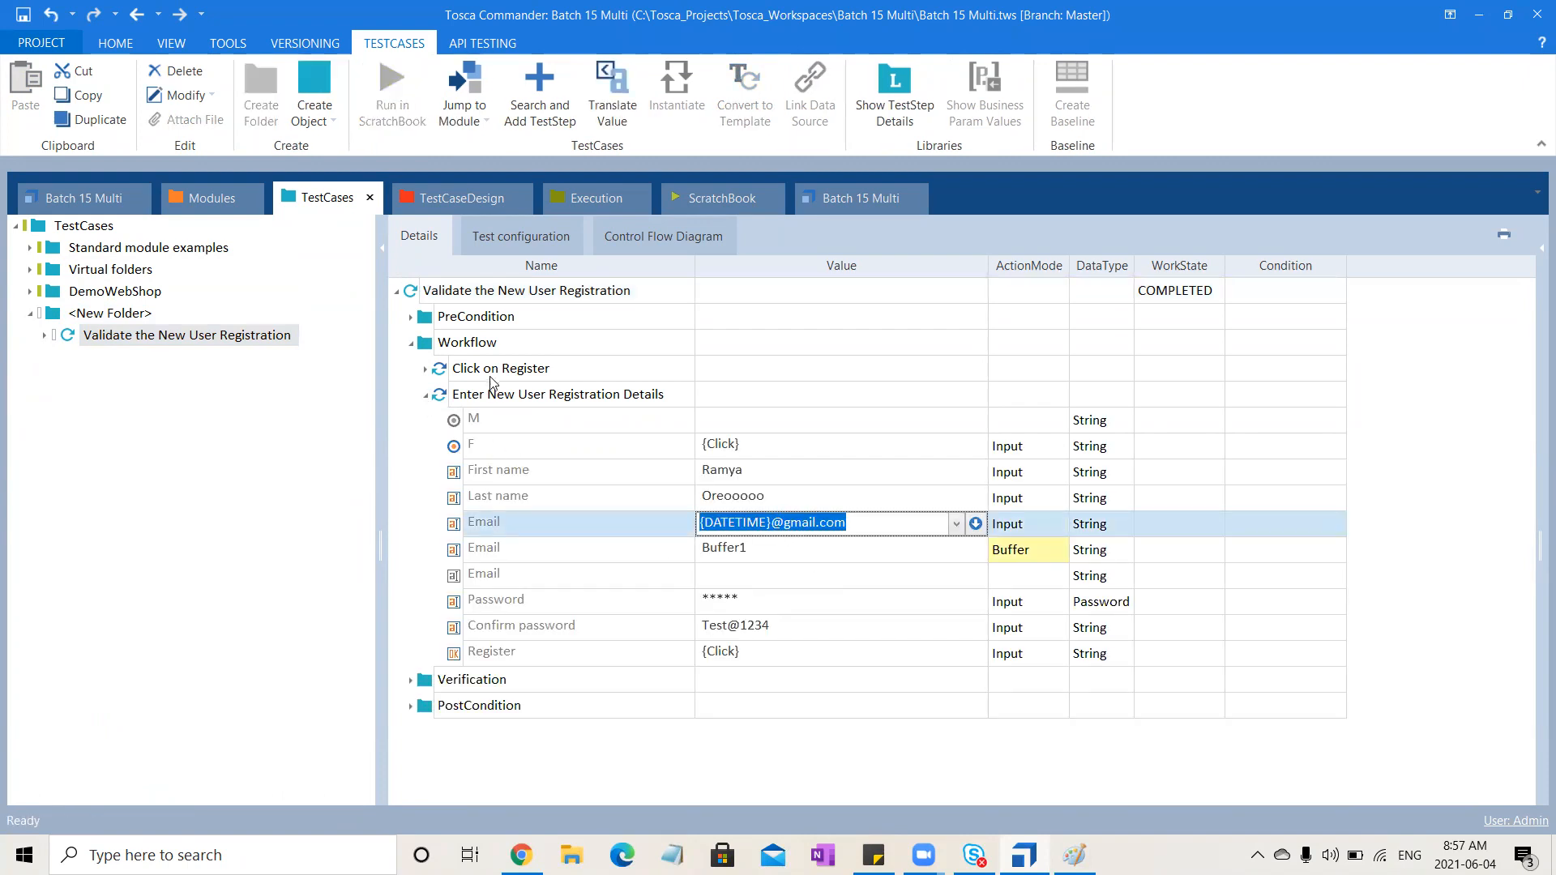
Copy the Enter New User Registration Details step and paste it into the copied test case
{"action": "left_click", "coordinate": [504, 397]}
{"action": "key", "text": "ctrl+c"}
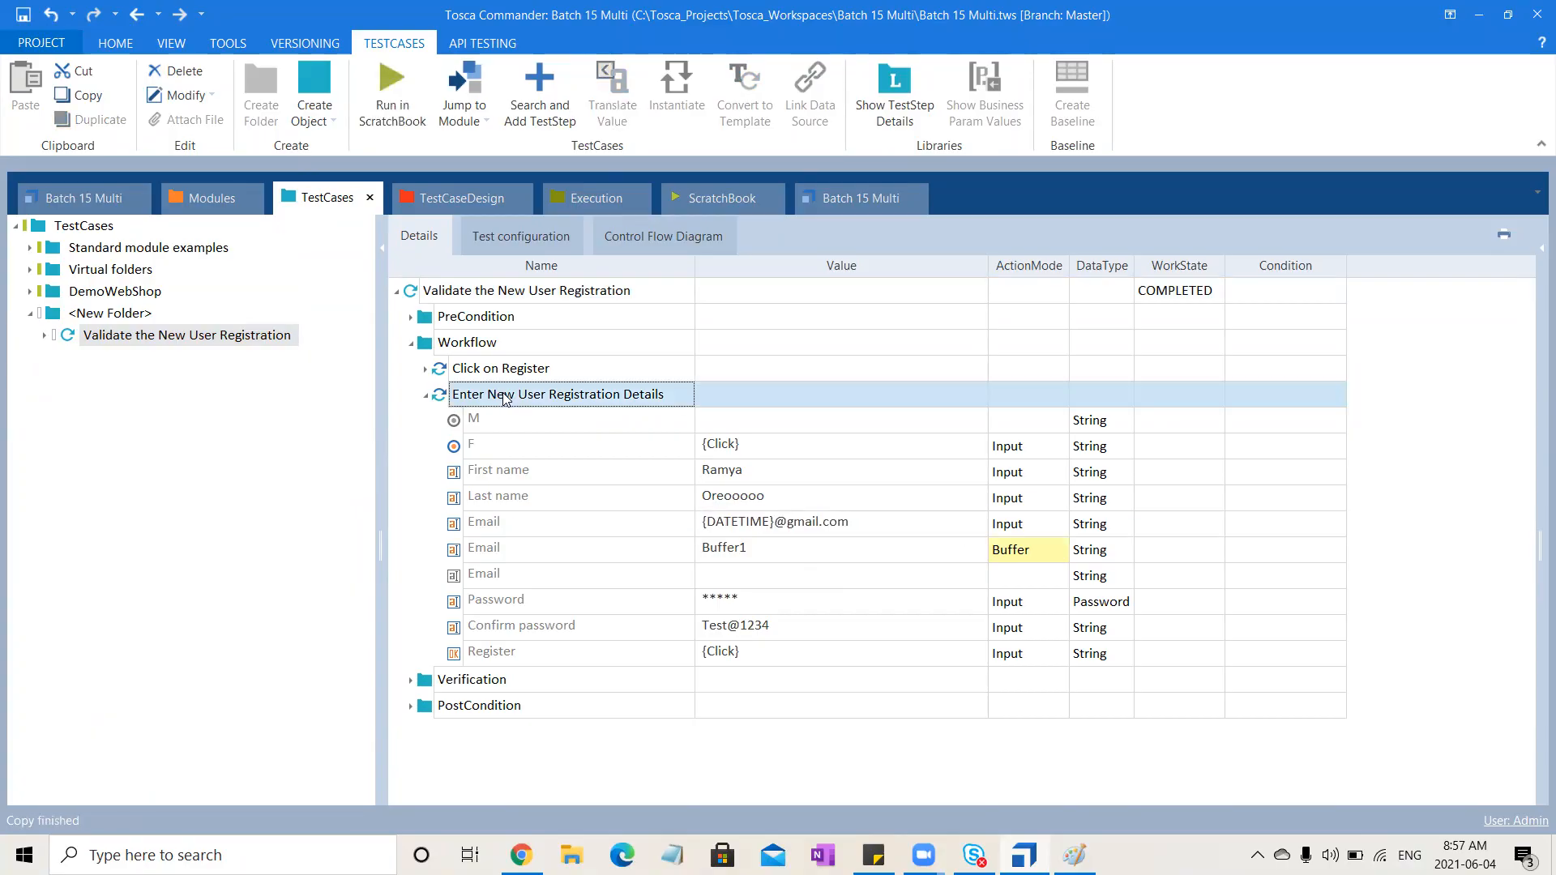
{"action": "left_click", "coordinate": [474, 294]}
{"action": "key", "text": "ctrl+v"}
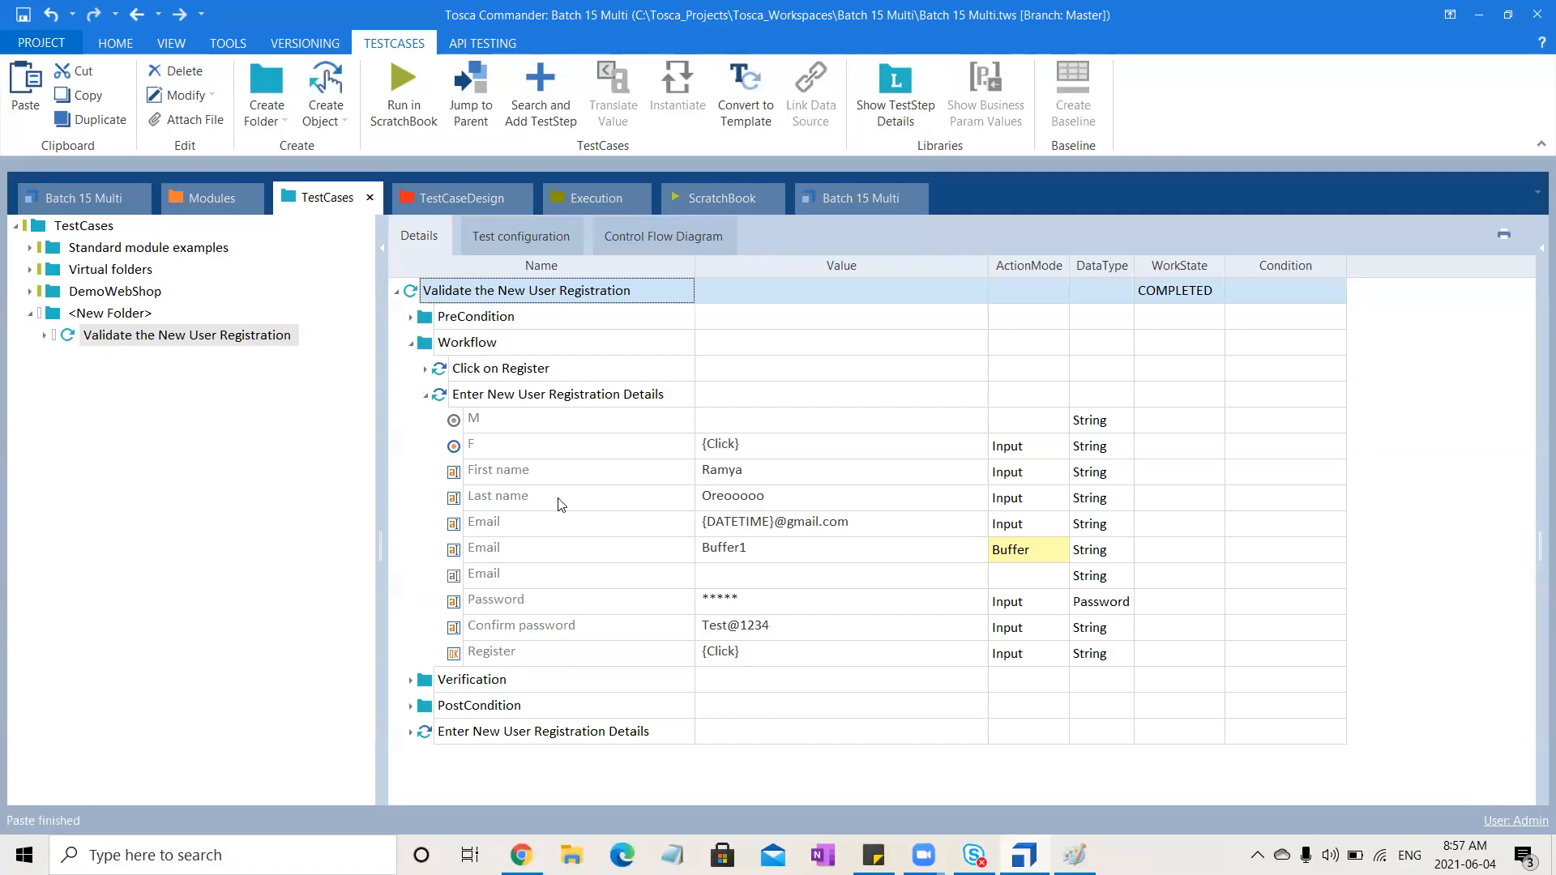
Replace the Email value of the Enter New User Registration Details step with a fixed e-mail address
{"action": "left_click", "coordinate": [792, 528]}
{"action": "left_click_drag", "start_coordinate": [771, 524], "coordinate": [529, 539]}
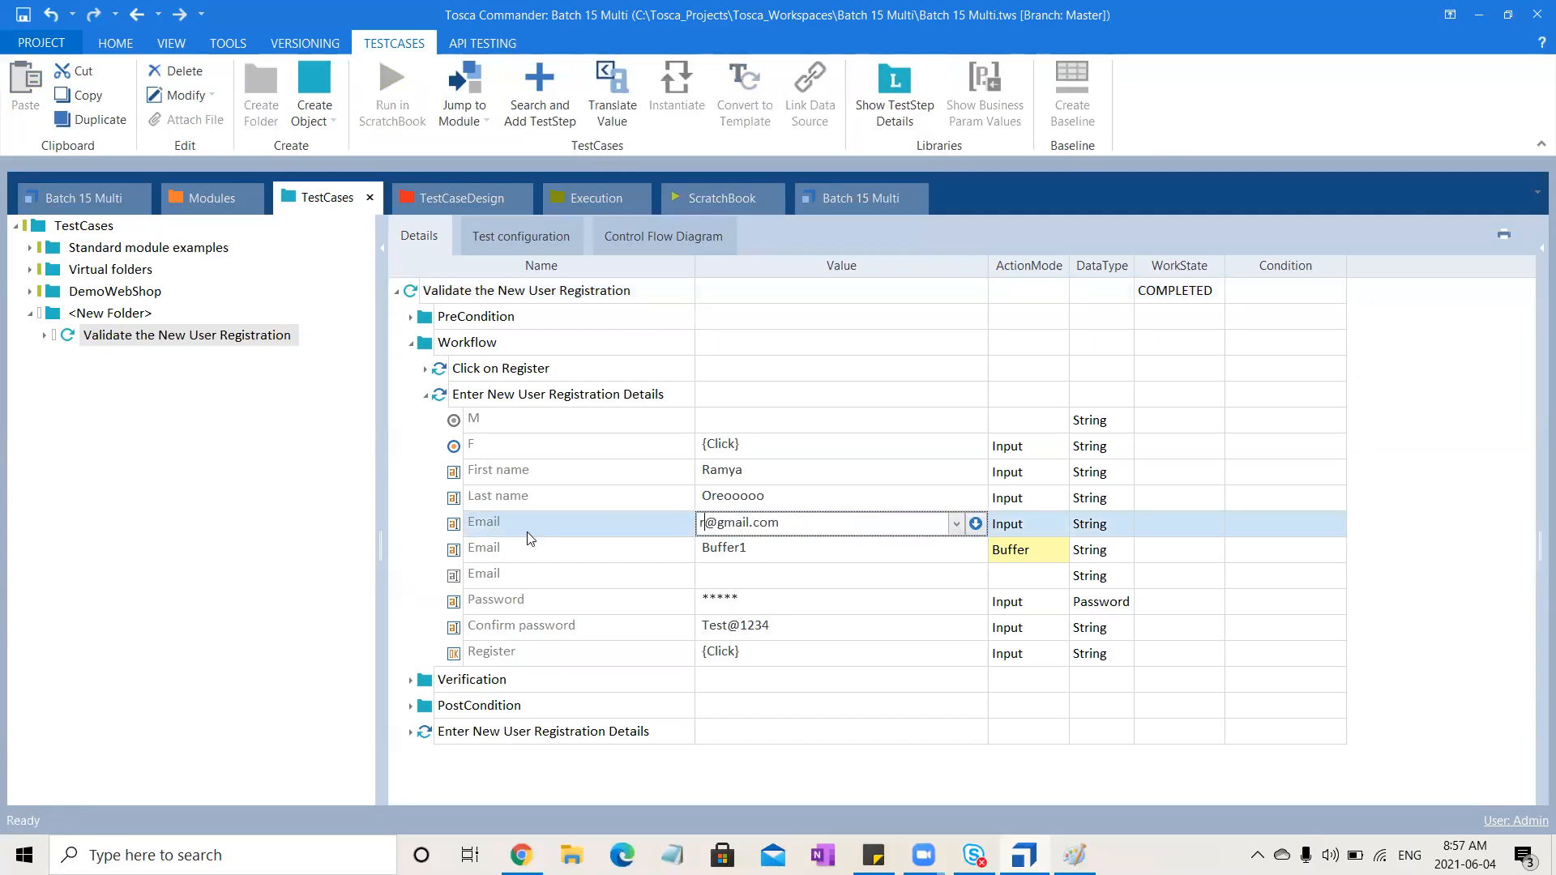
{"action": "left_click", "coordinate": [414, 545]}
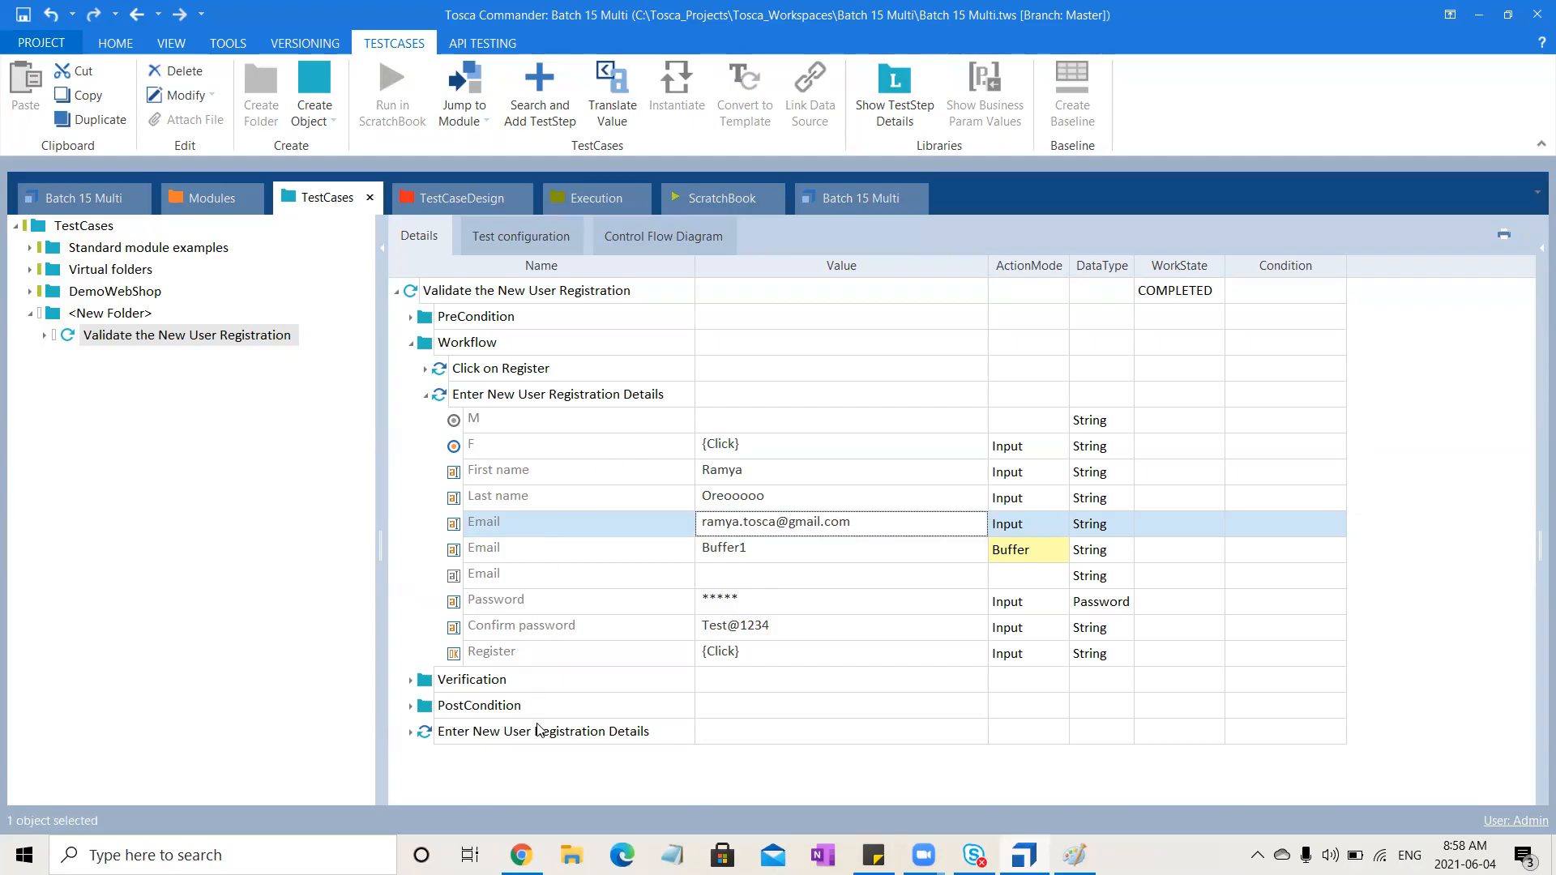
Create a Recovery Scenario Collection in the test case and add a Recovery Scenario inside it
{"action": "left_click", "coordinate": [568, 293]}
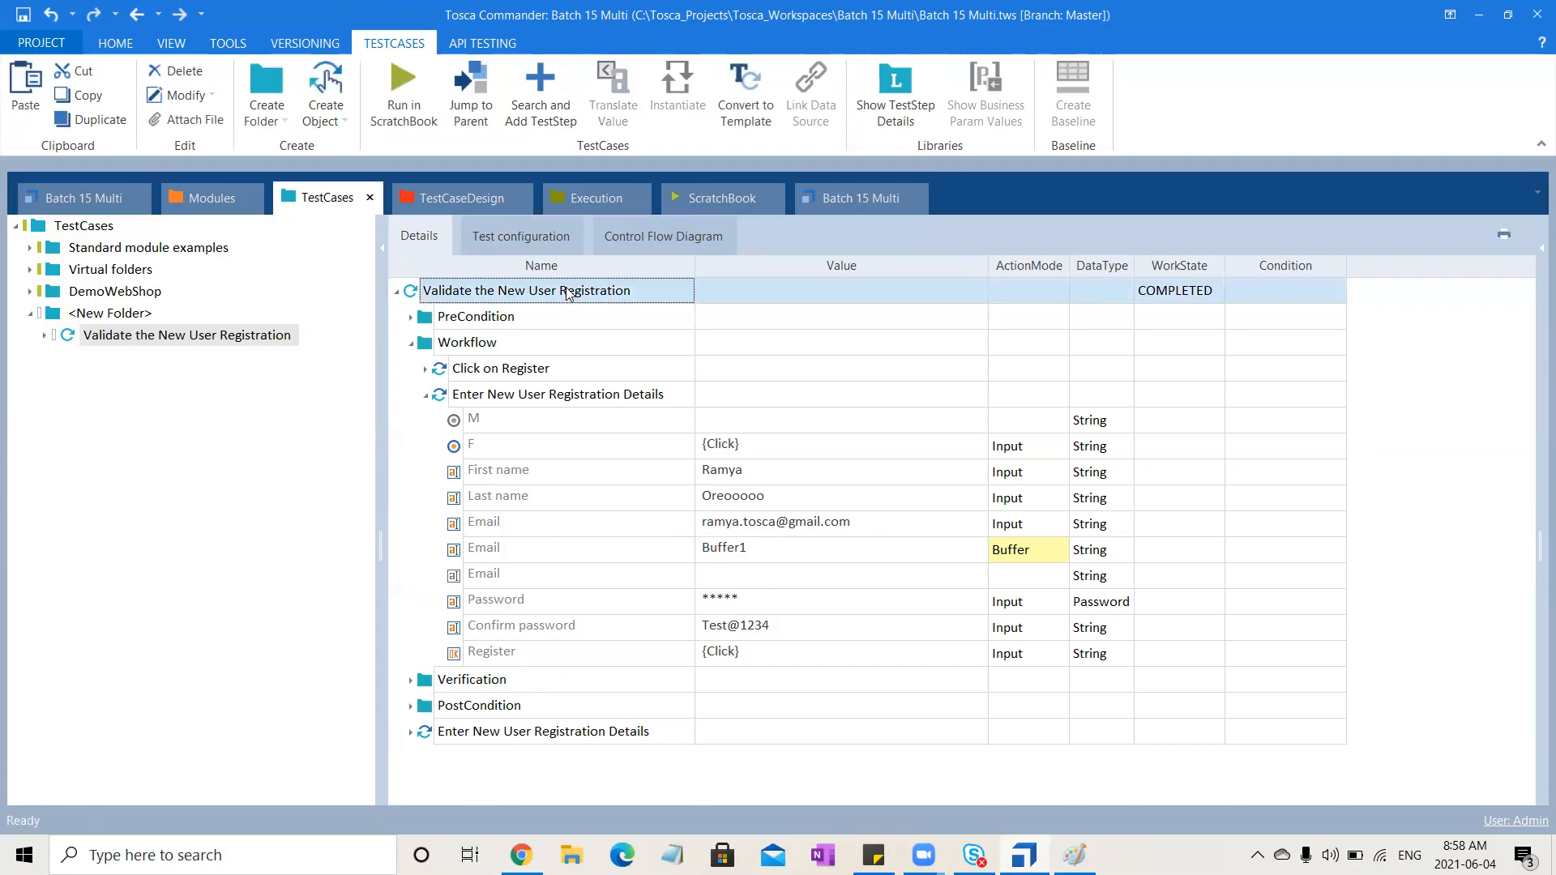
{"action": "right_click", "coordinate": [569, 293]}
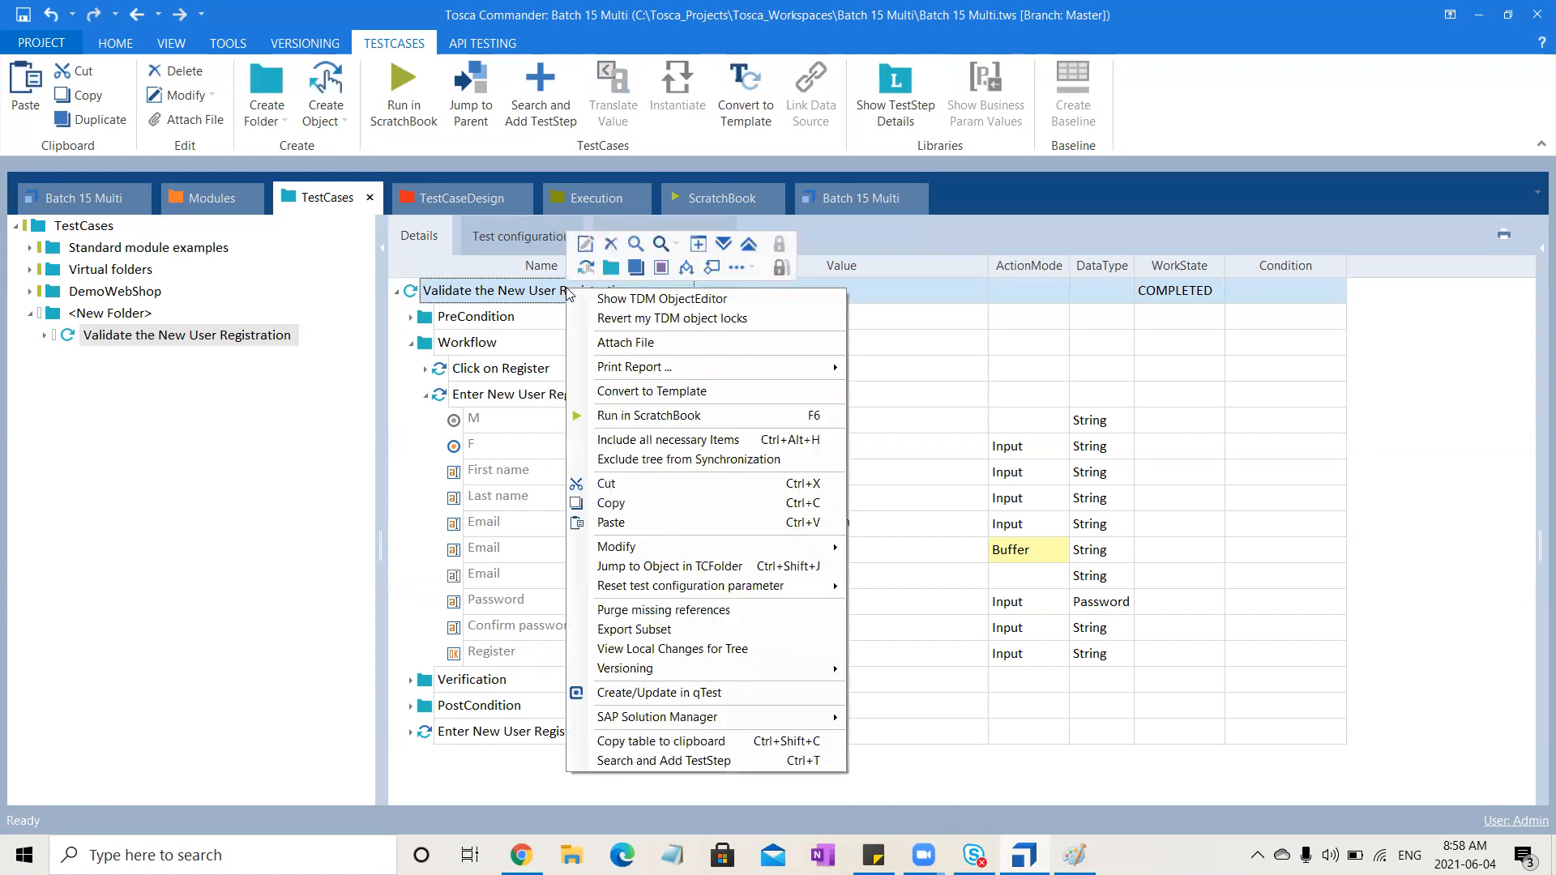
{"action": "left_click", "coordinate": [754, 269]}
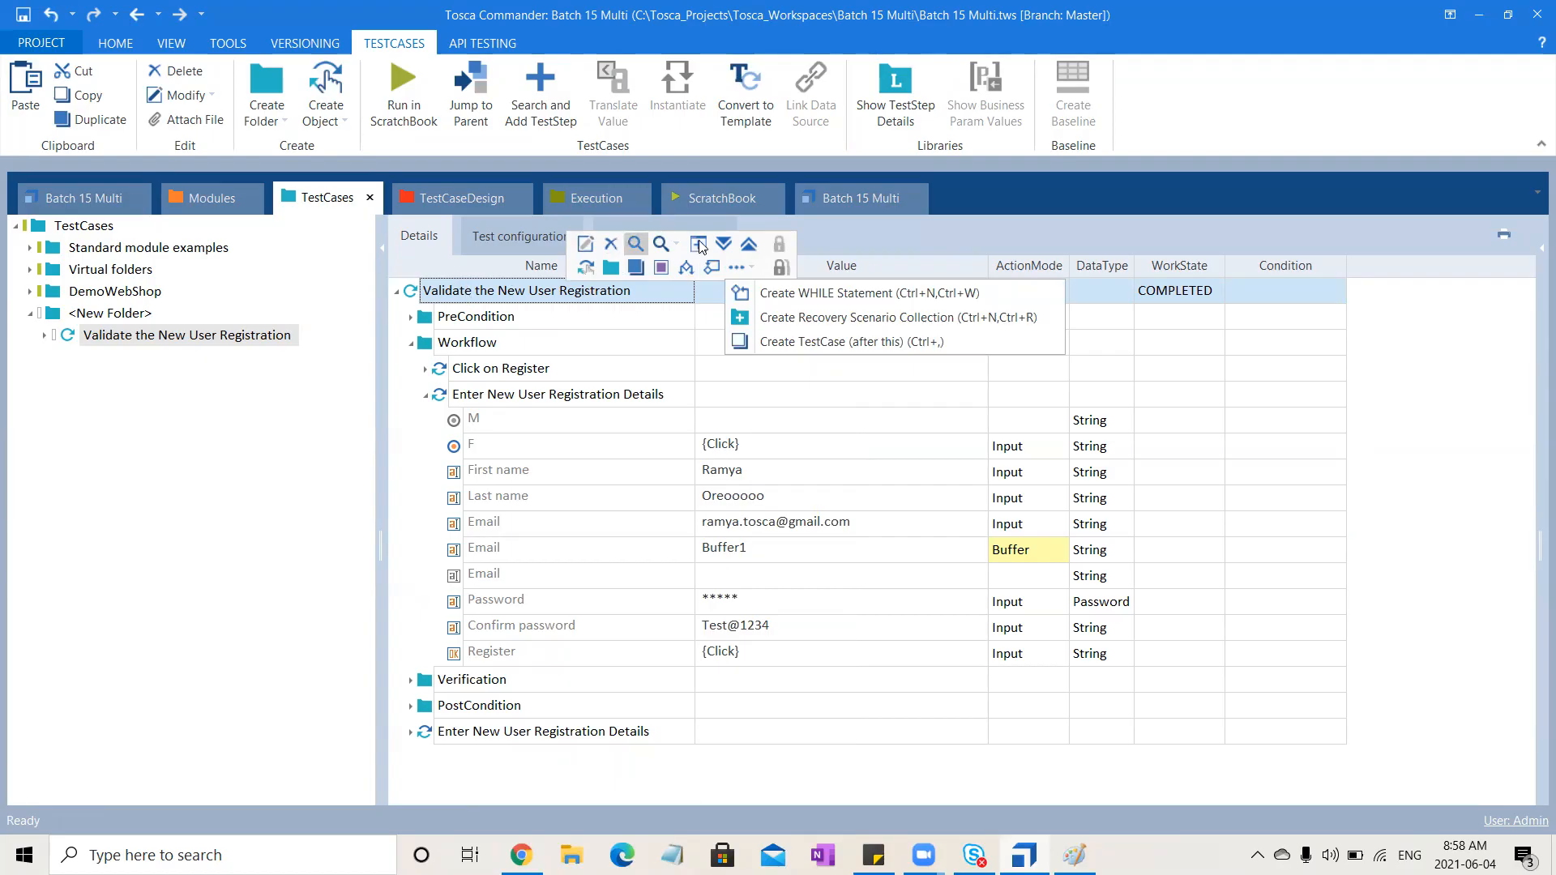
{"action": "left_click", "coordinate": [776, 321]}
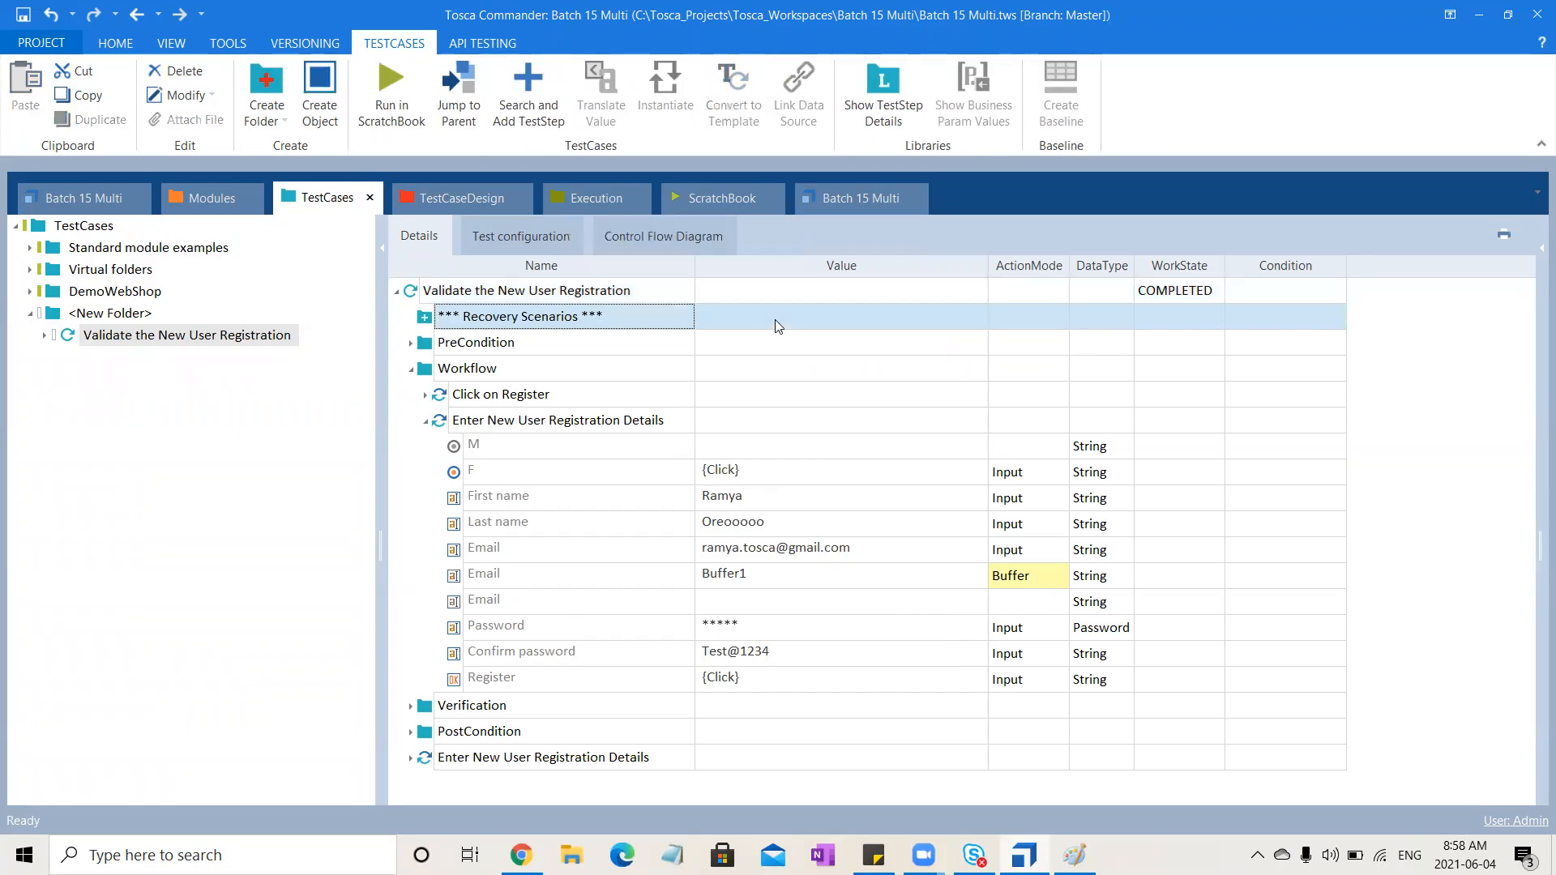
{"action": "right_click", "coordinate": [565, 316]}
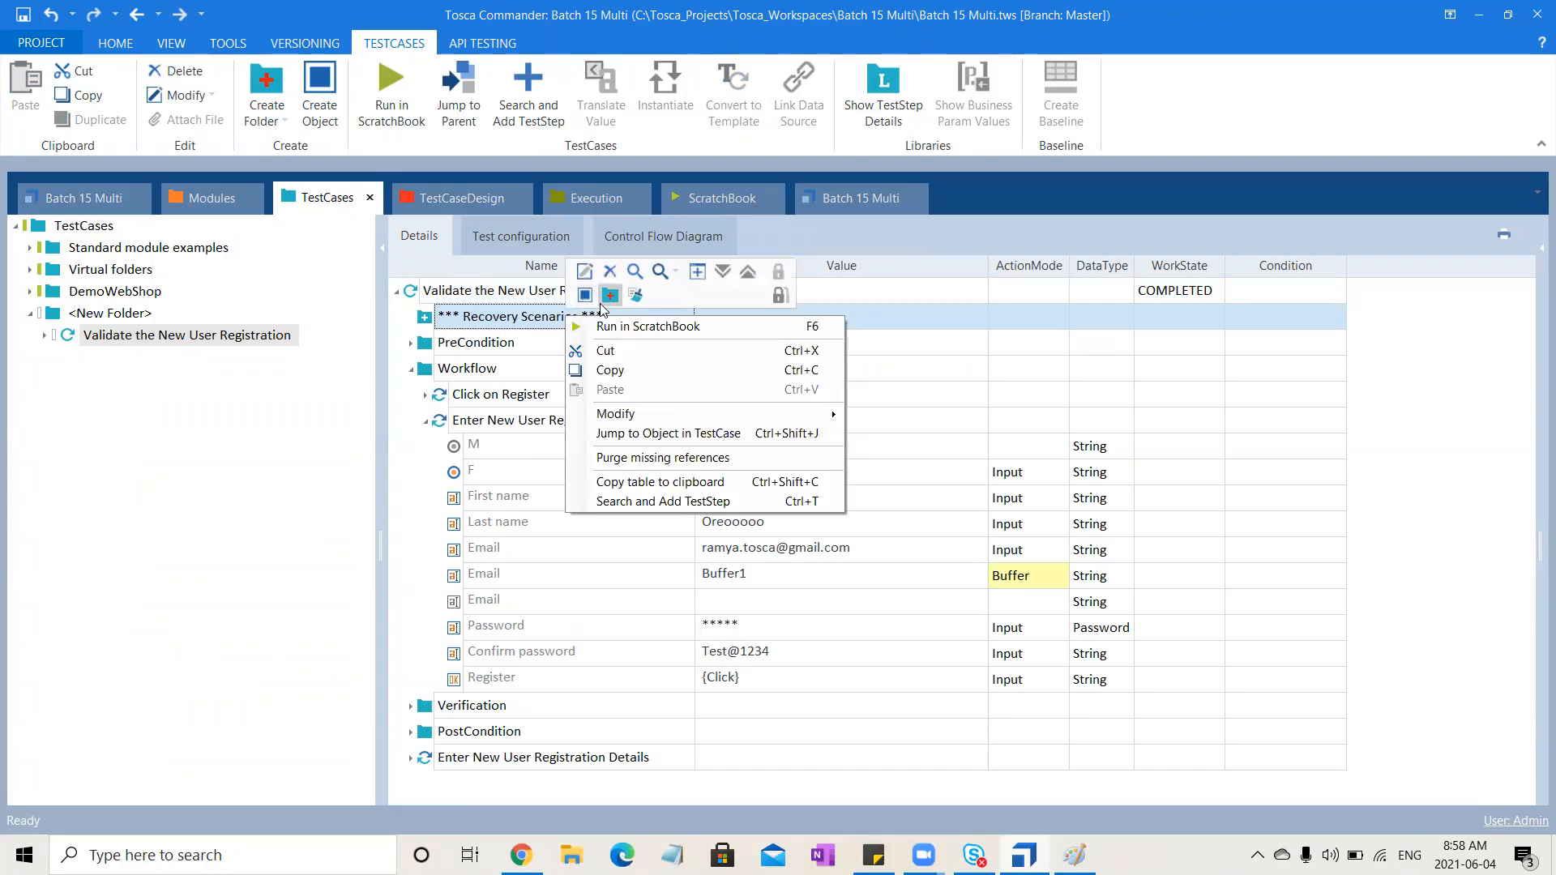
{"action": "left_click", "coordinate": [604, 302]}
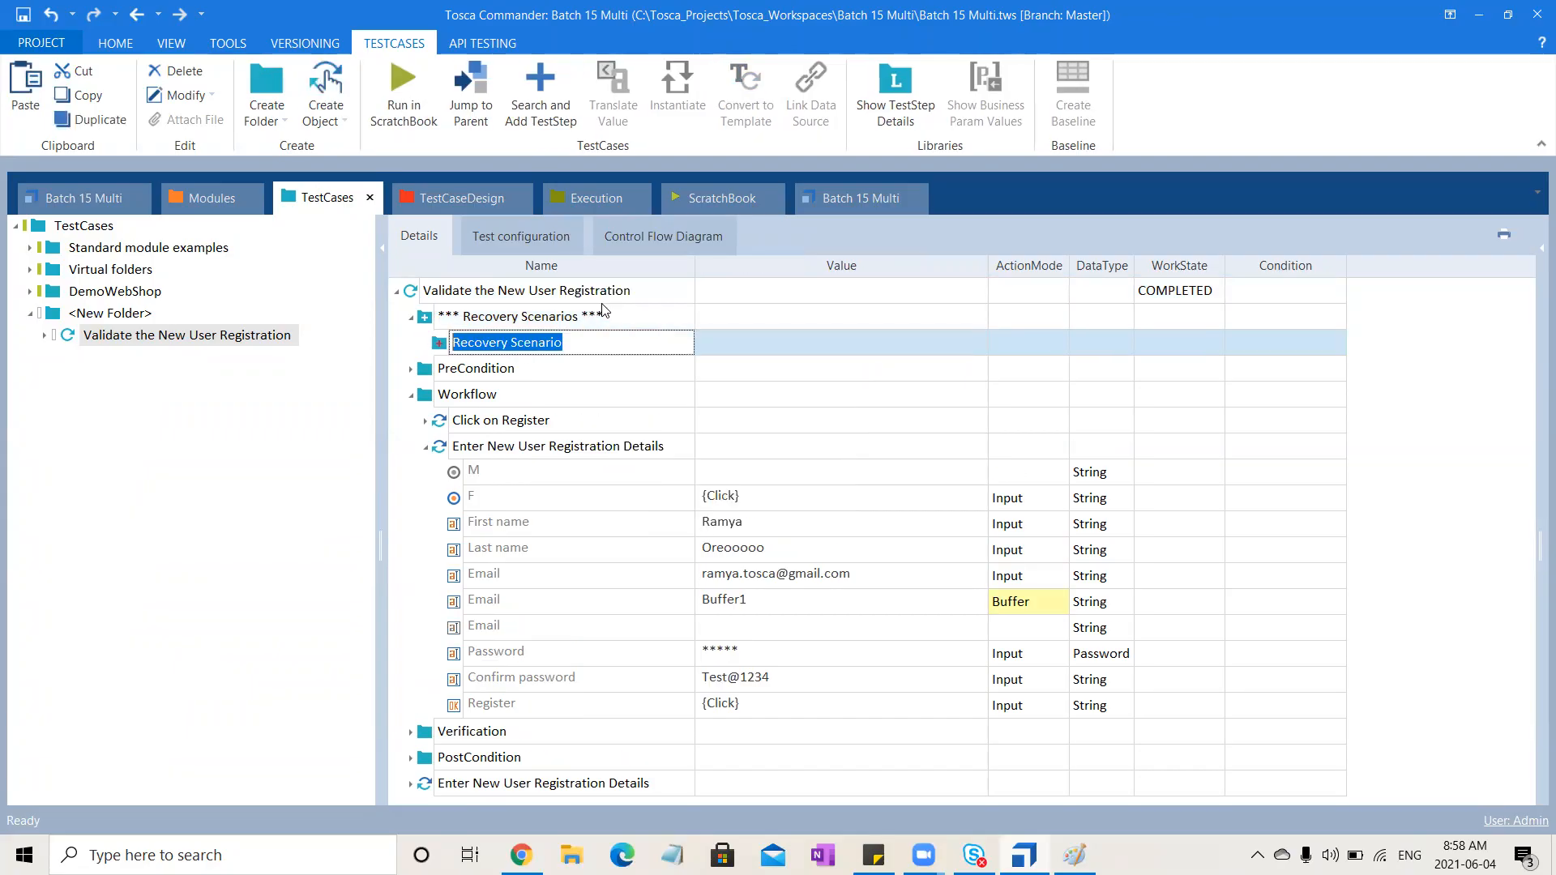
{"action": "key", "text": "Return"}
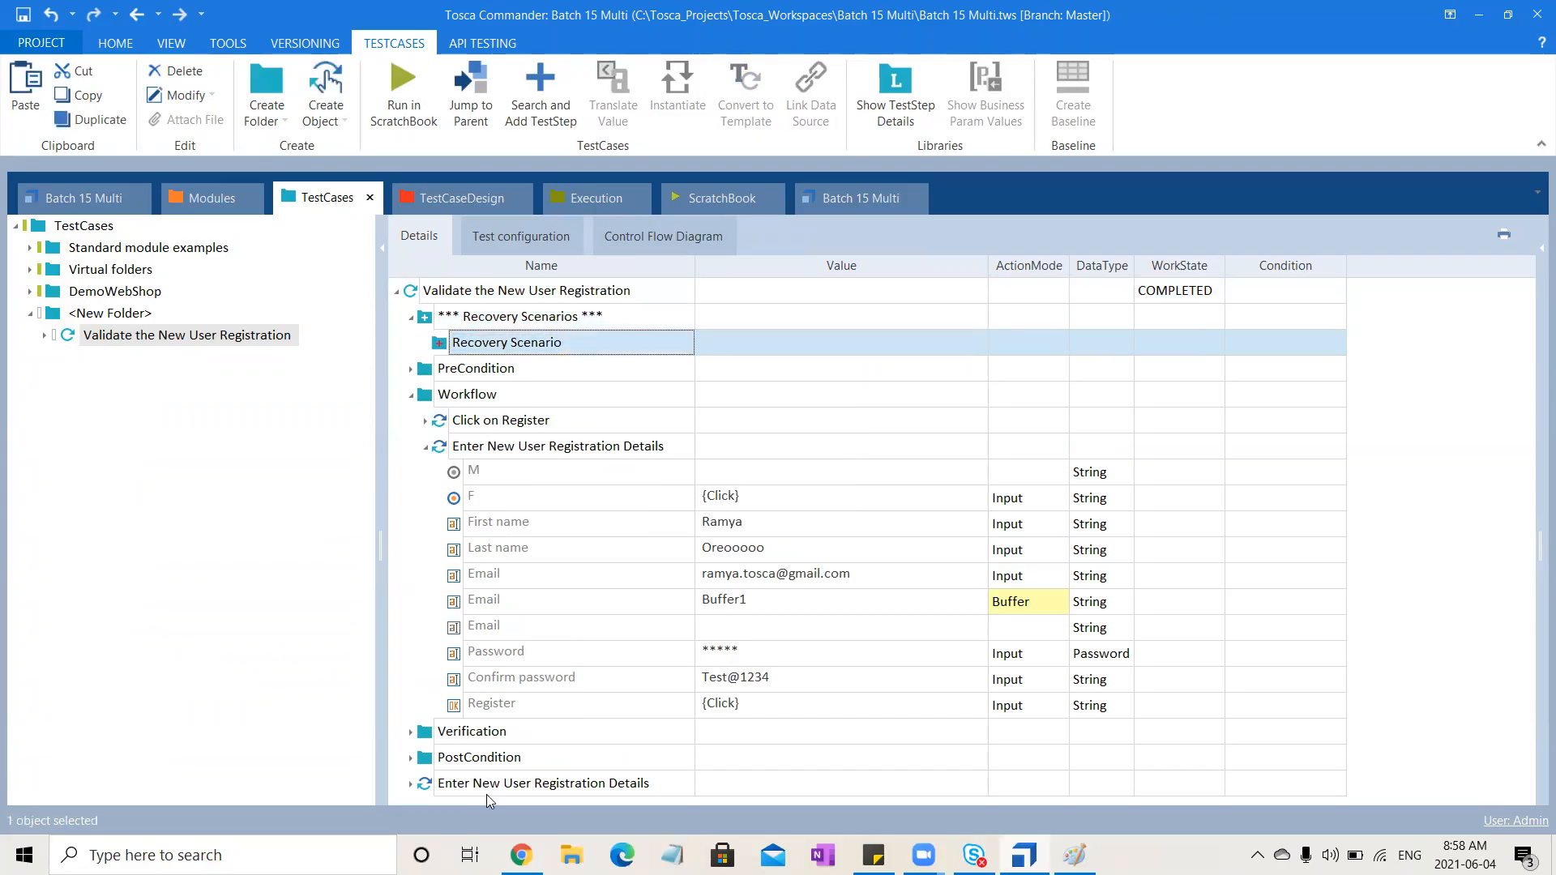
Move the pasted Enter New User Registration Details step into the Recovery Scenario
{"action": "left_click", "coordinate": [510, 786]}
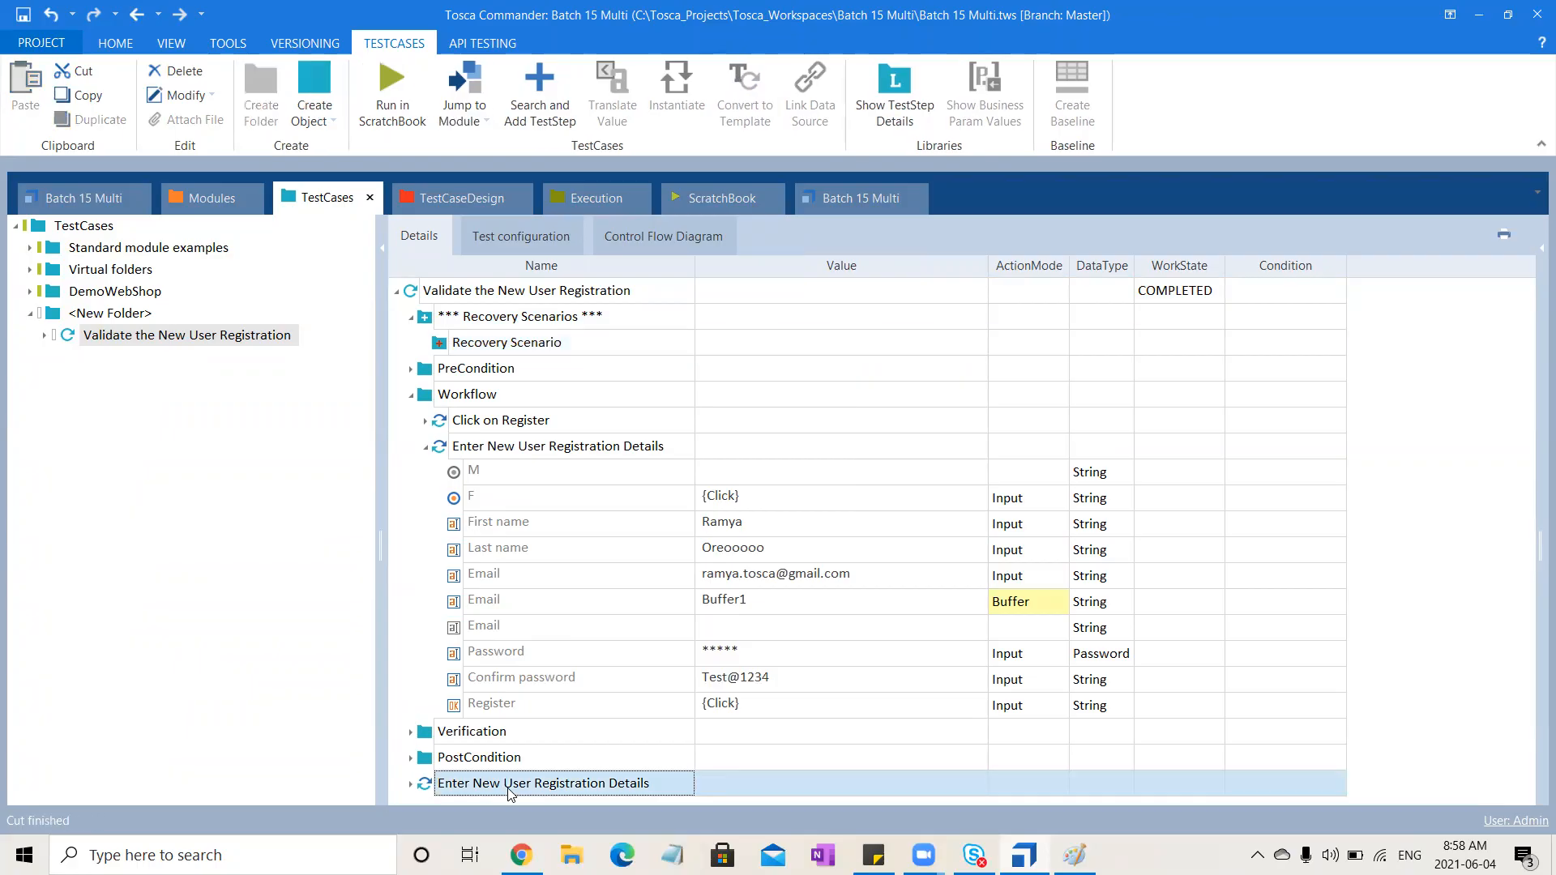
{"action": "left_click", "coordinate": [596, 355]}
{"action": "key", "text": "ctrl+v"}
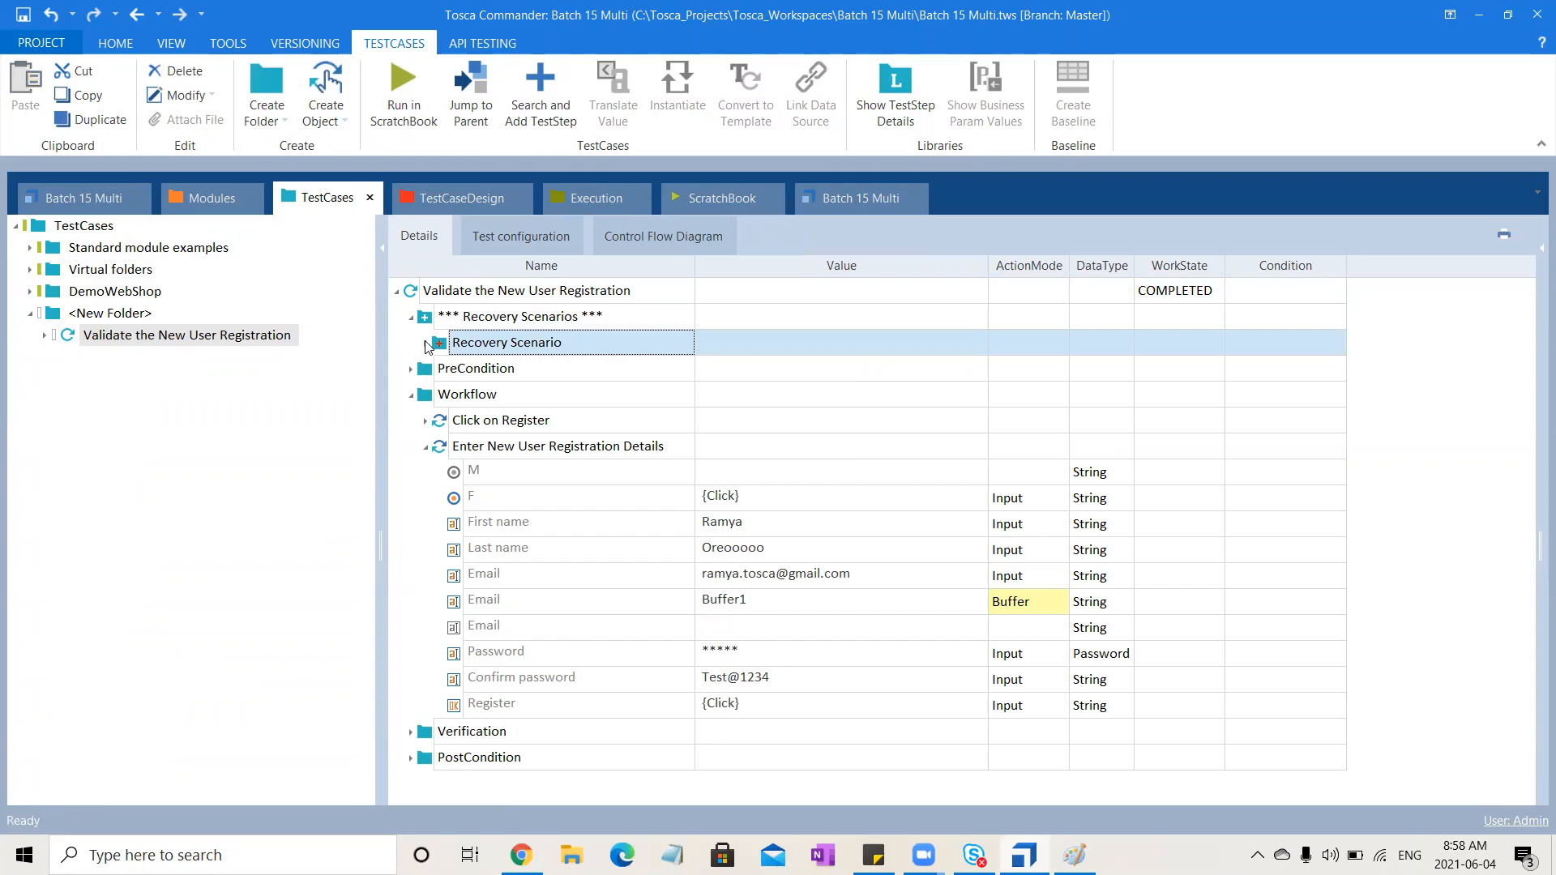
{"action": "left_click", "coordinate": [424, 344]}
{"action": "left_click", "coordinate": [440, 369]}
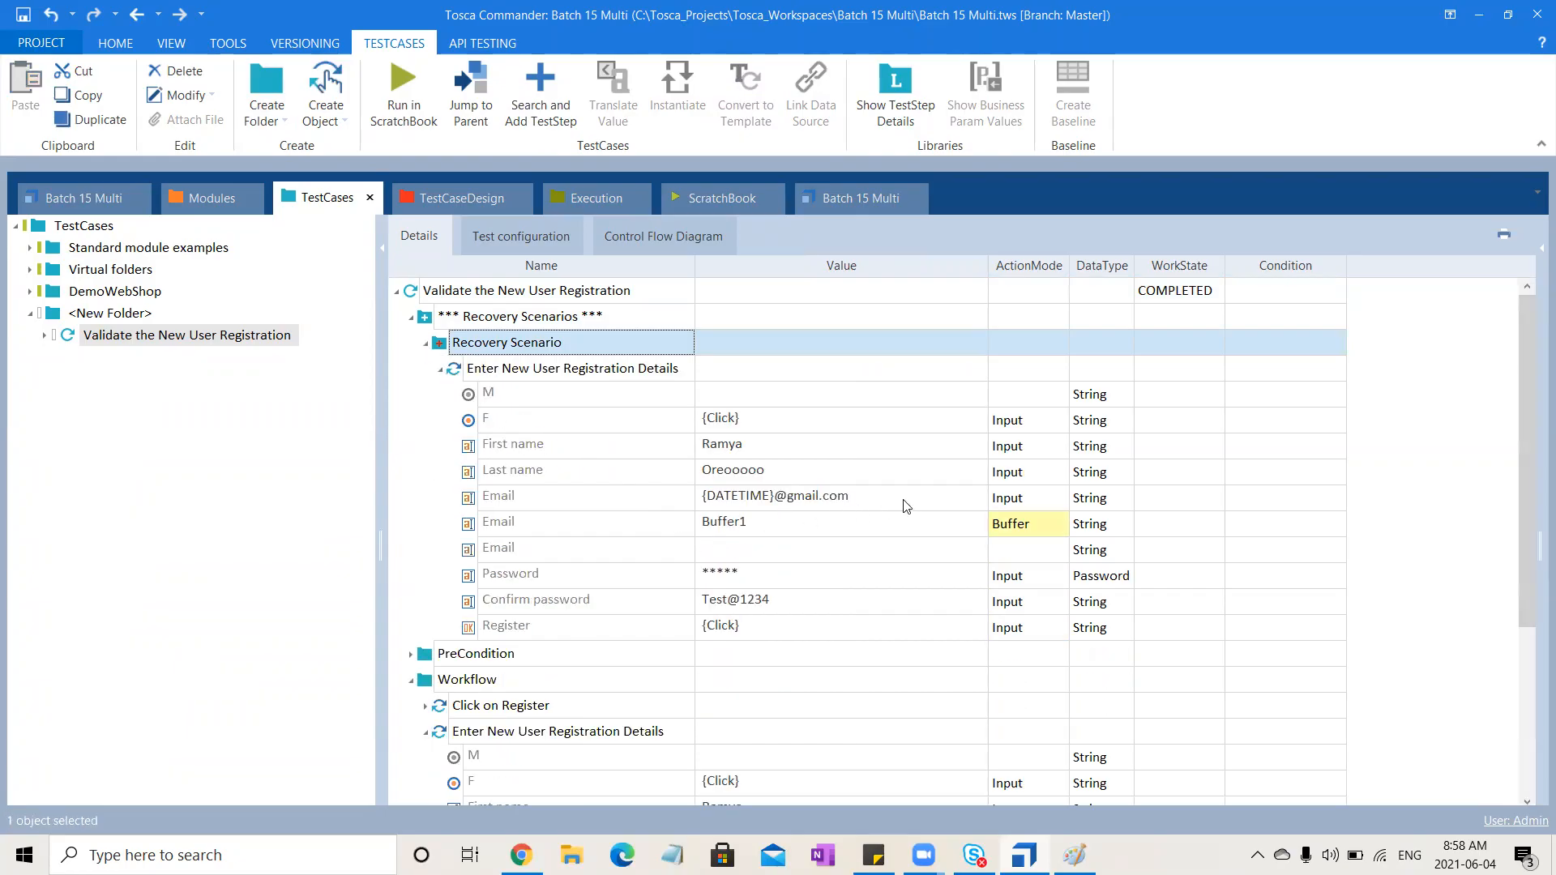
{"action": "left_click", "coordinate": [440, 371]}
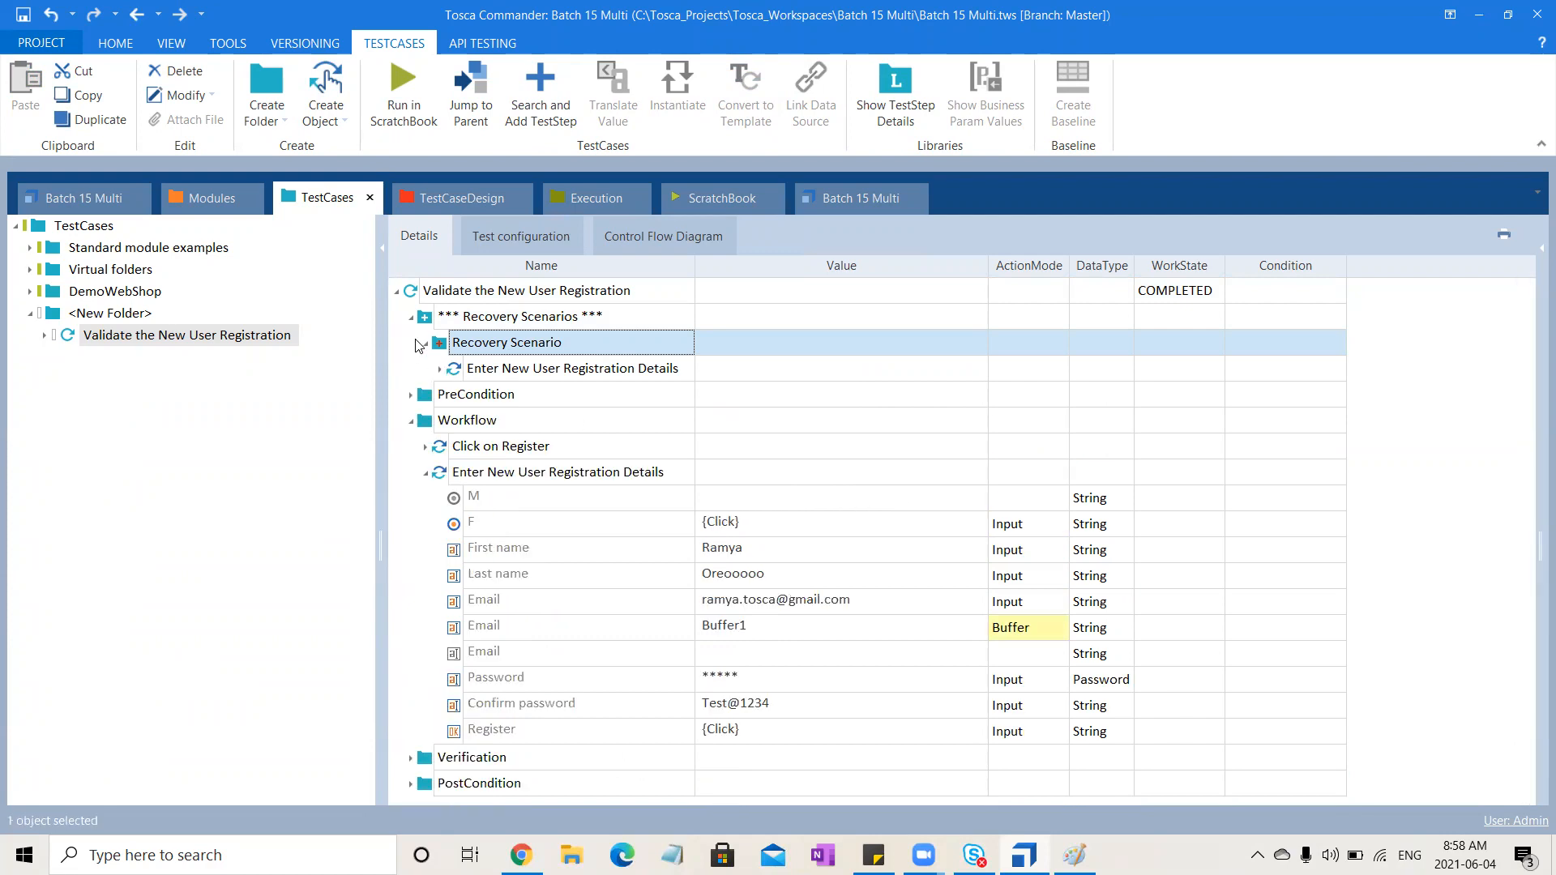
Create a CleanUp Scenario inside the Recovery Scenarios collection, keeping its default name
{"action": "left_click", "coordinate": [425, 344]}
{"action": "left_click", "coordinate": [516, 319]}
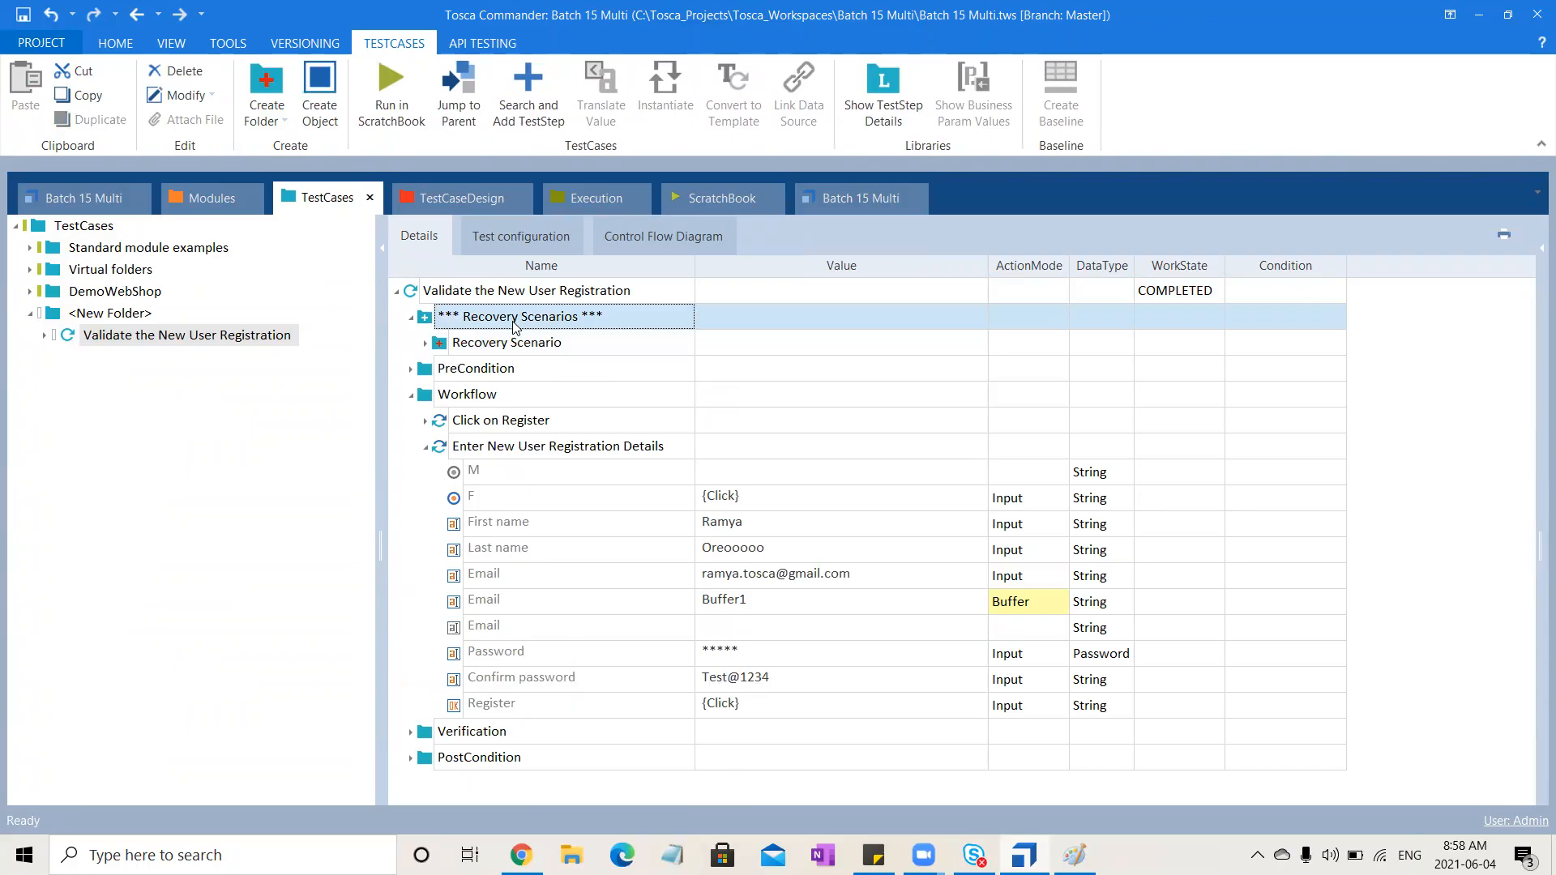
{"action": "right_click", "coordinate": [515, 318]}
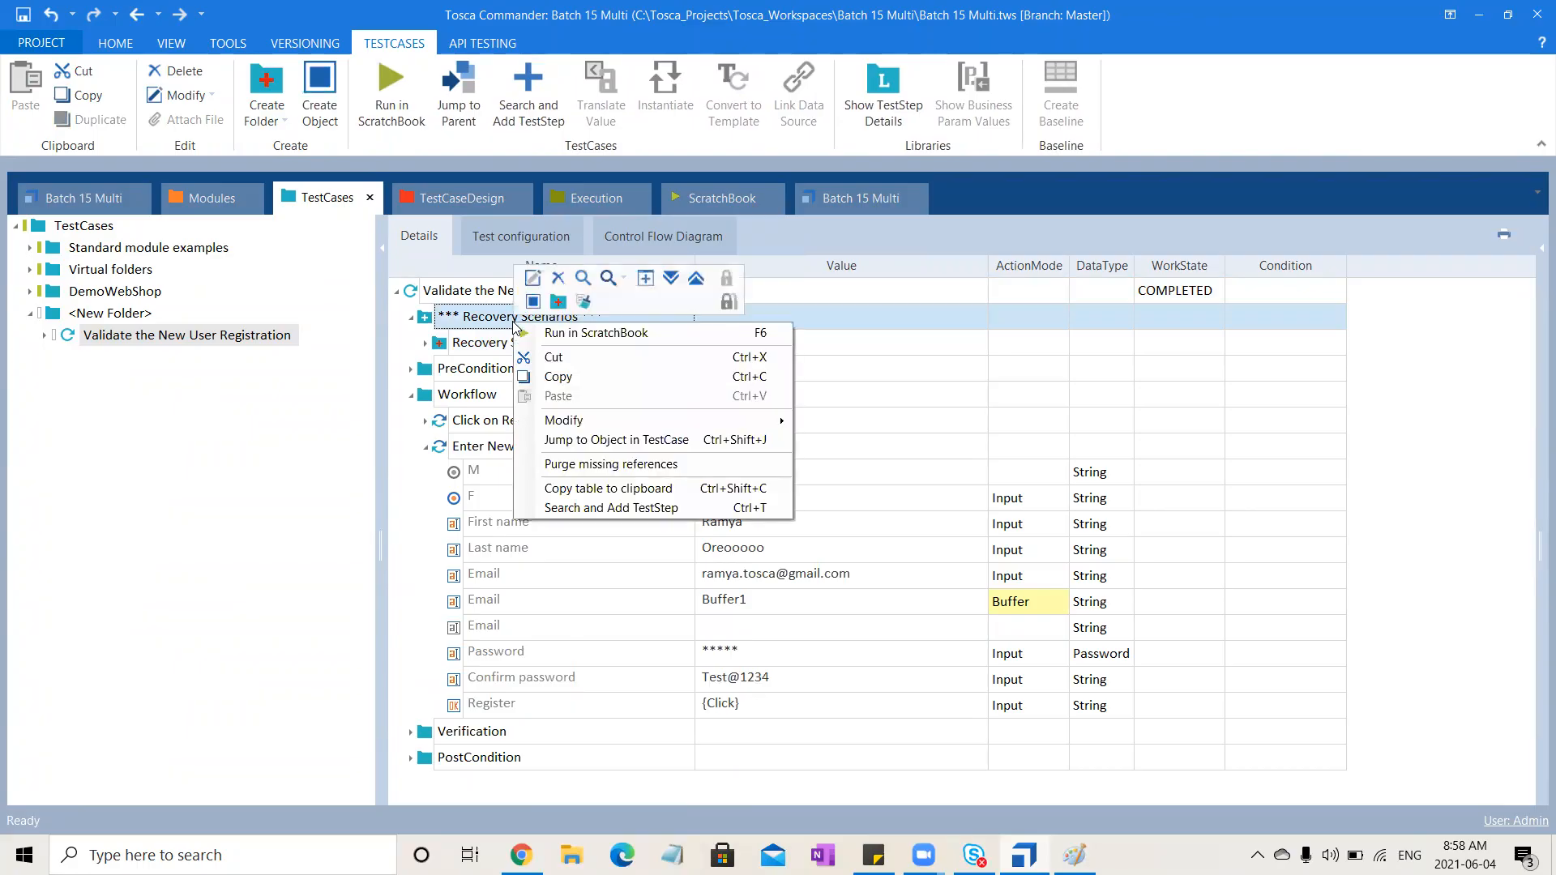
{"action": "left_click", "coordinate": [585, 303]}
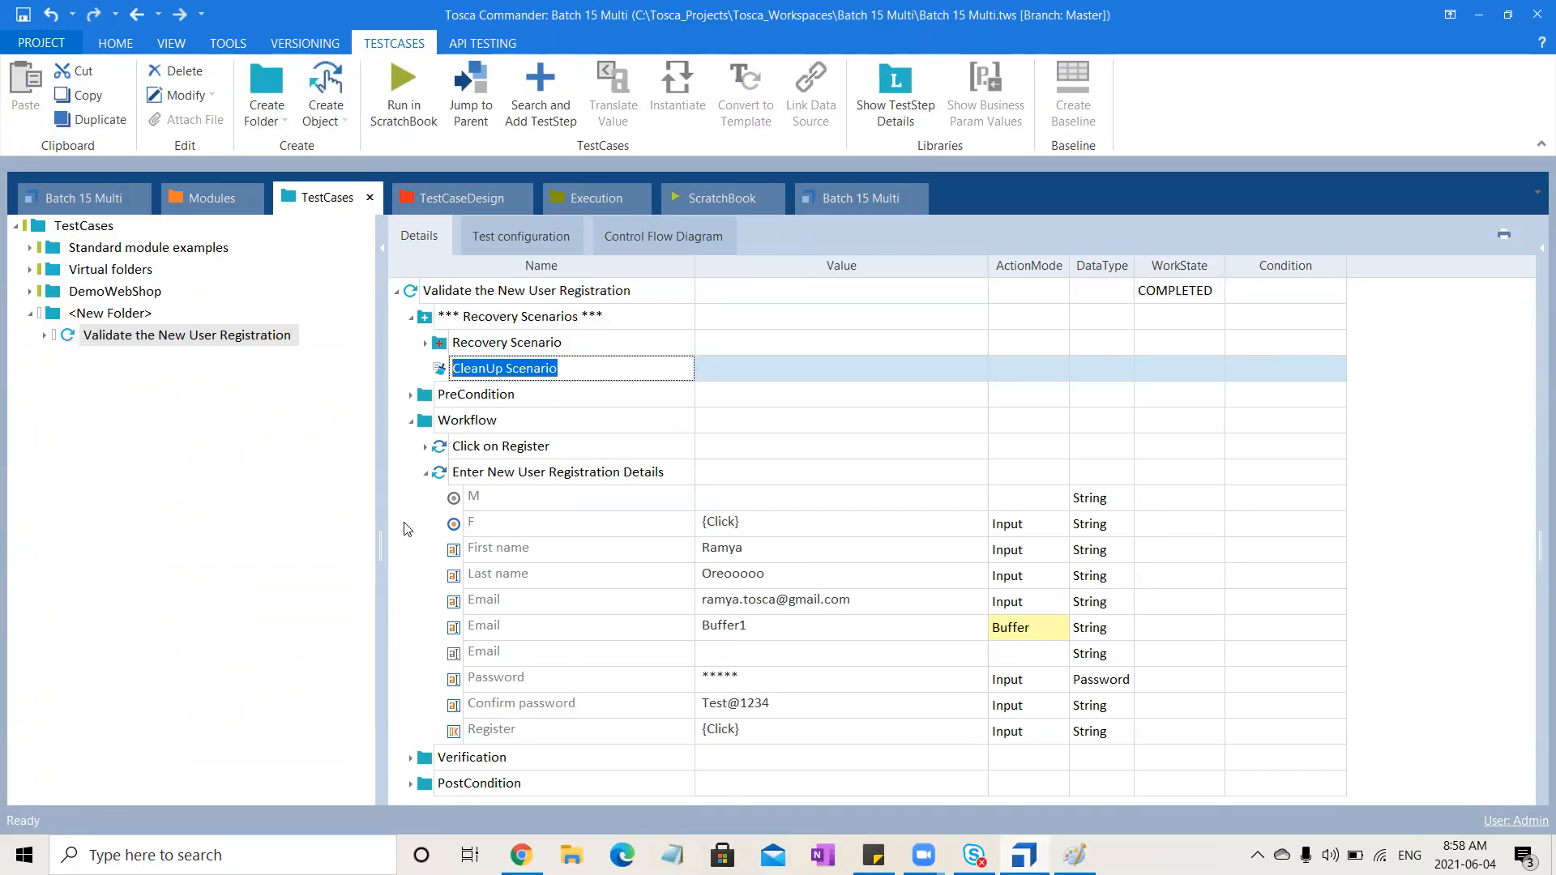
{"action": "key", "text": "Return"}
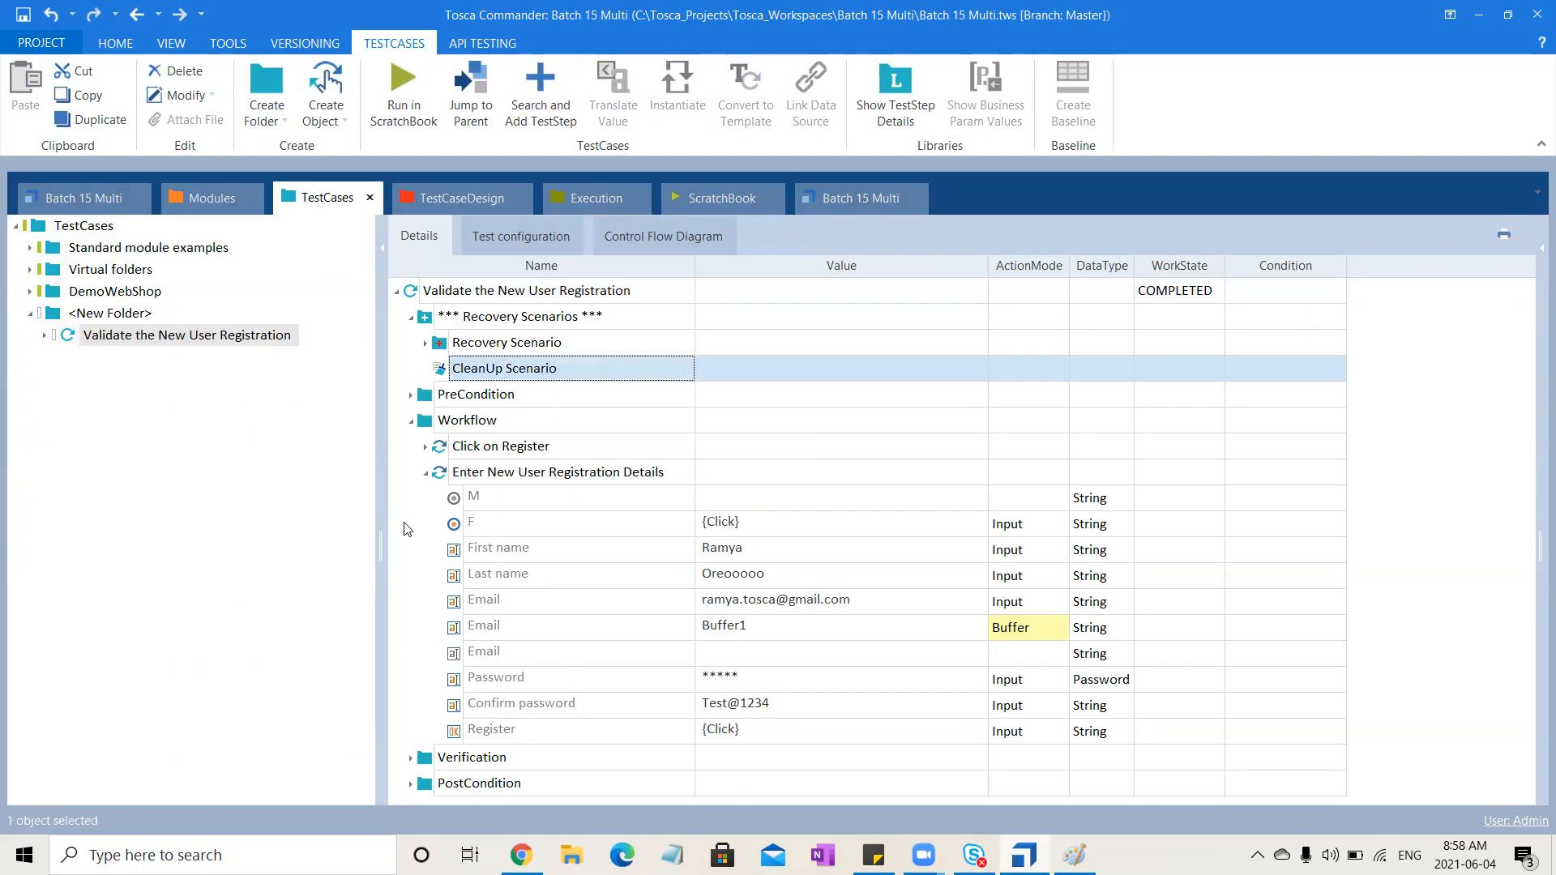
Copy the CloseBrowser step from PostCondition and paste it into the CleanUp Scenario
{"action": "left_click", "coordinate": [411, 783]}
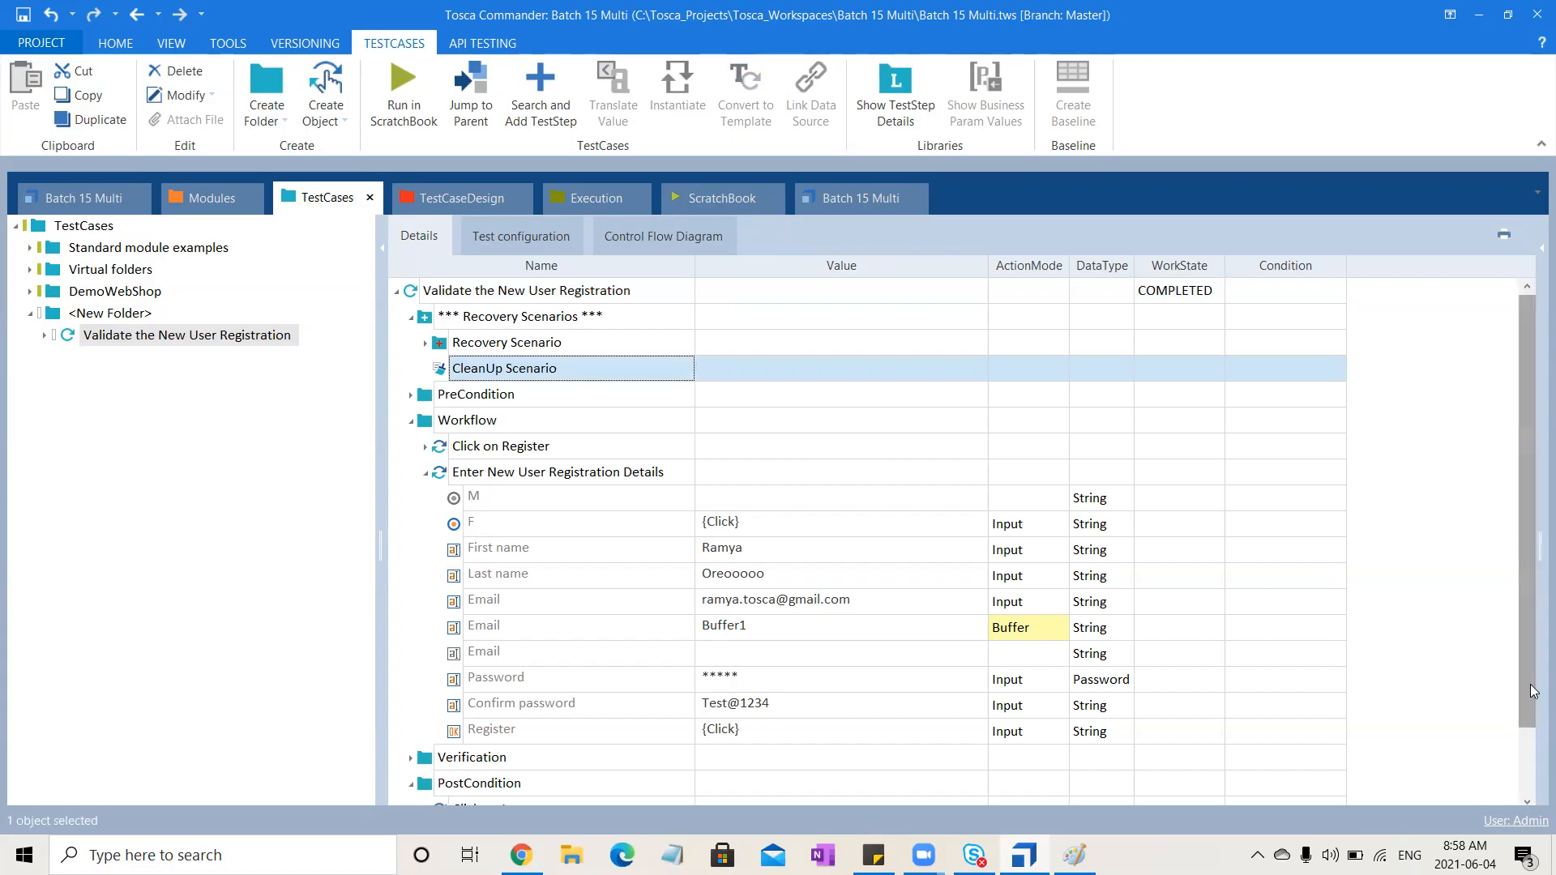
{"action": "scroll", "coordinate": [1530, 684], "scroll_direction": "down", "scroll_amount": 1}
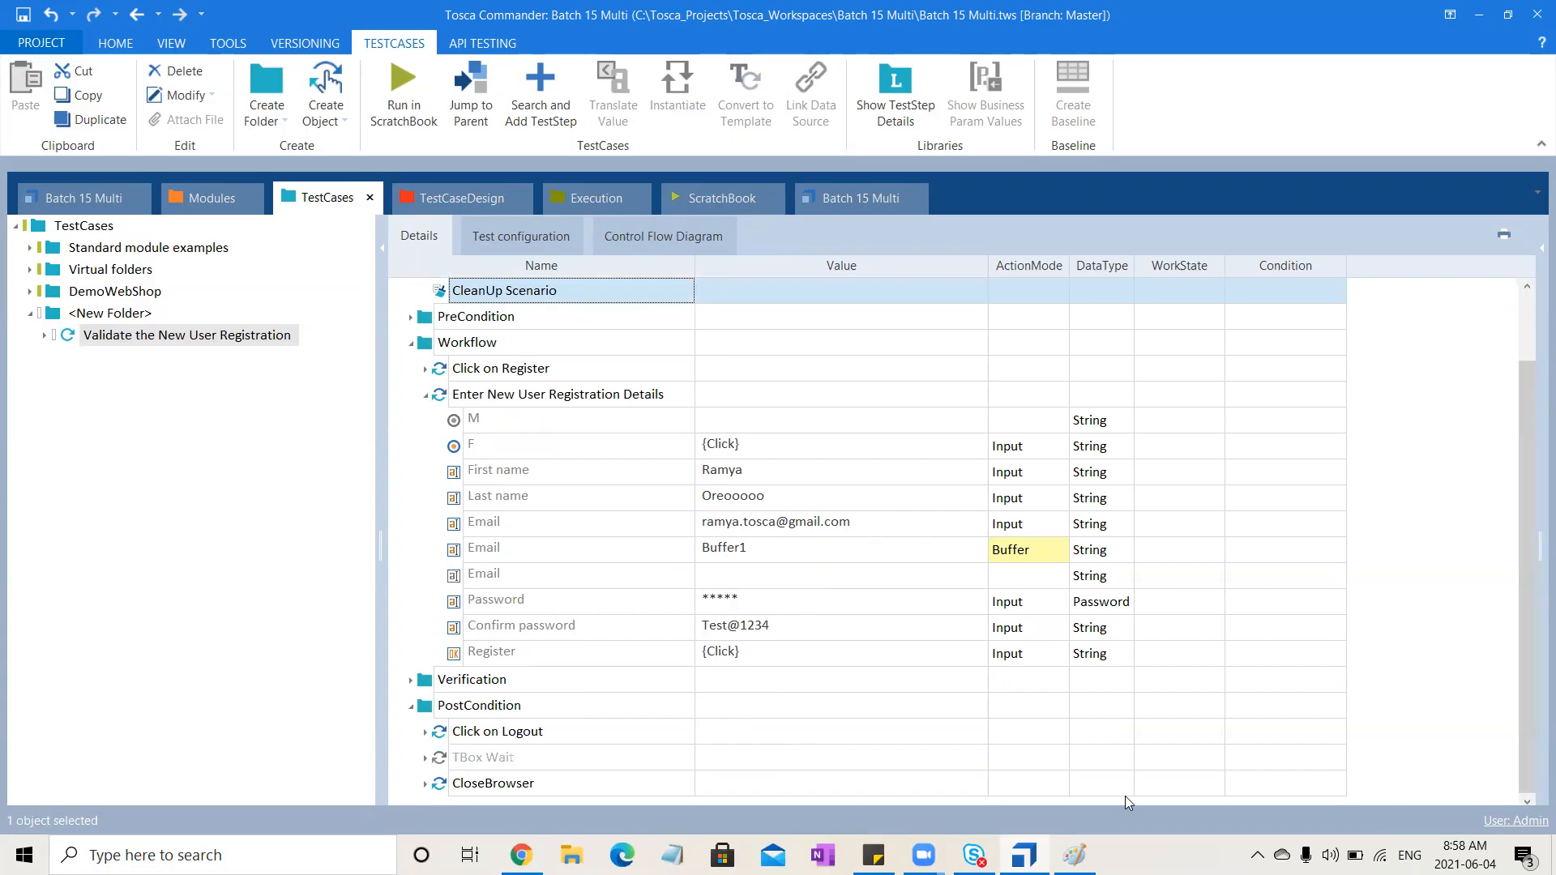
{"action": "left_click", "coordinate": [543, 783]}
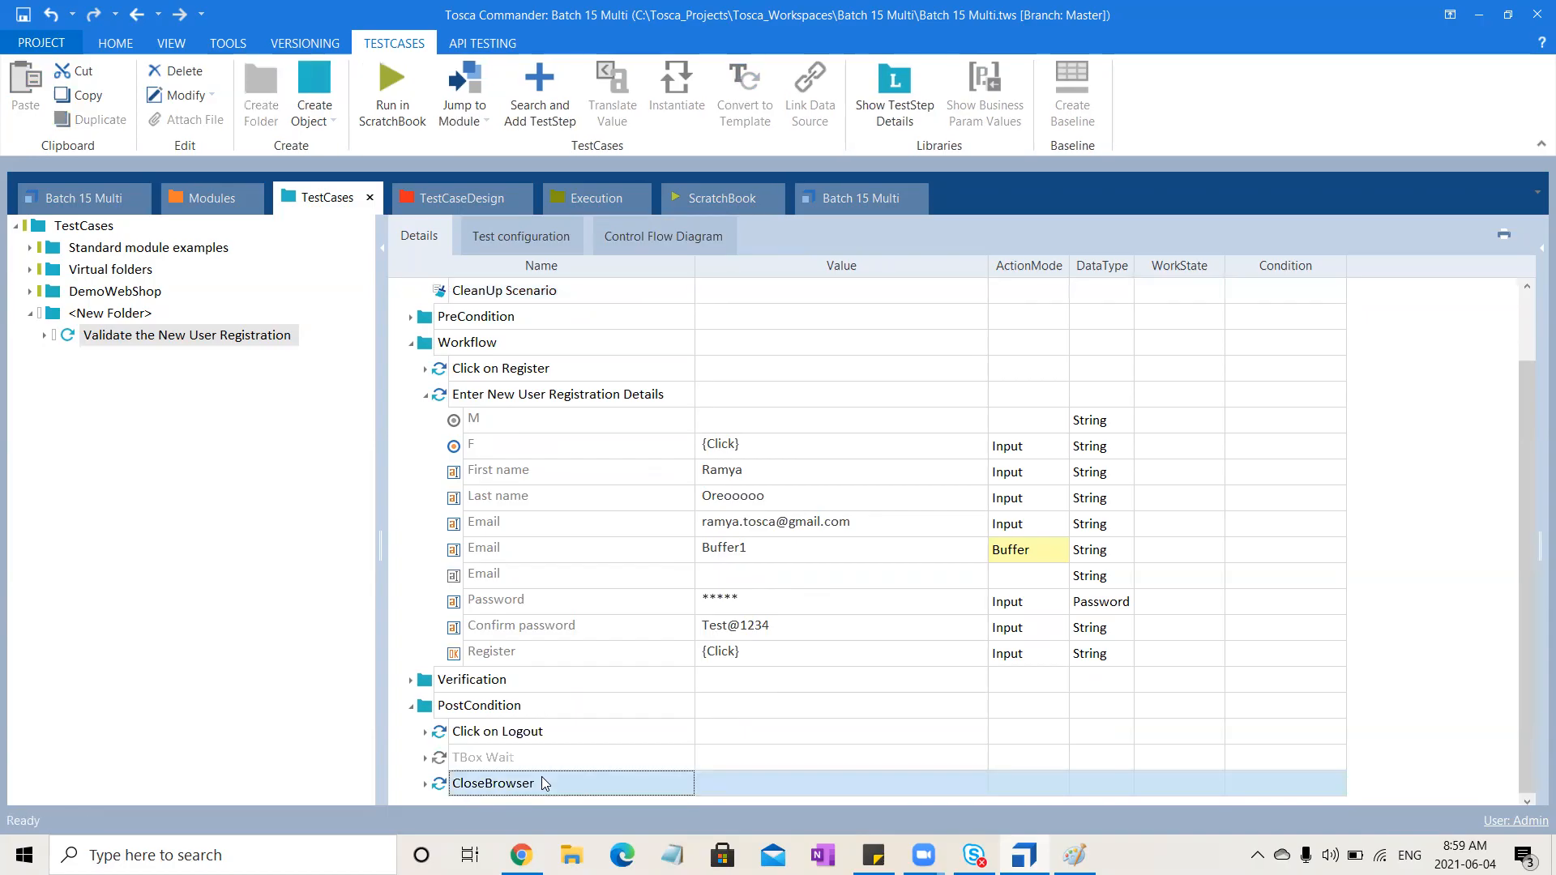
{"action": "key", "text": "ctrl+c"}
{"action": "left_click", "coordinate": [582, 301]}
{"action": "key", "text": "ctrl+v"}
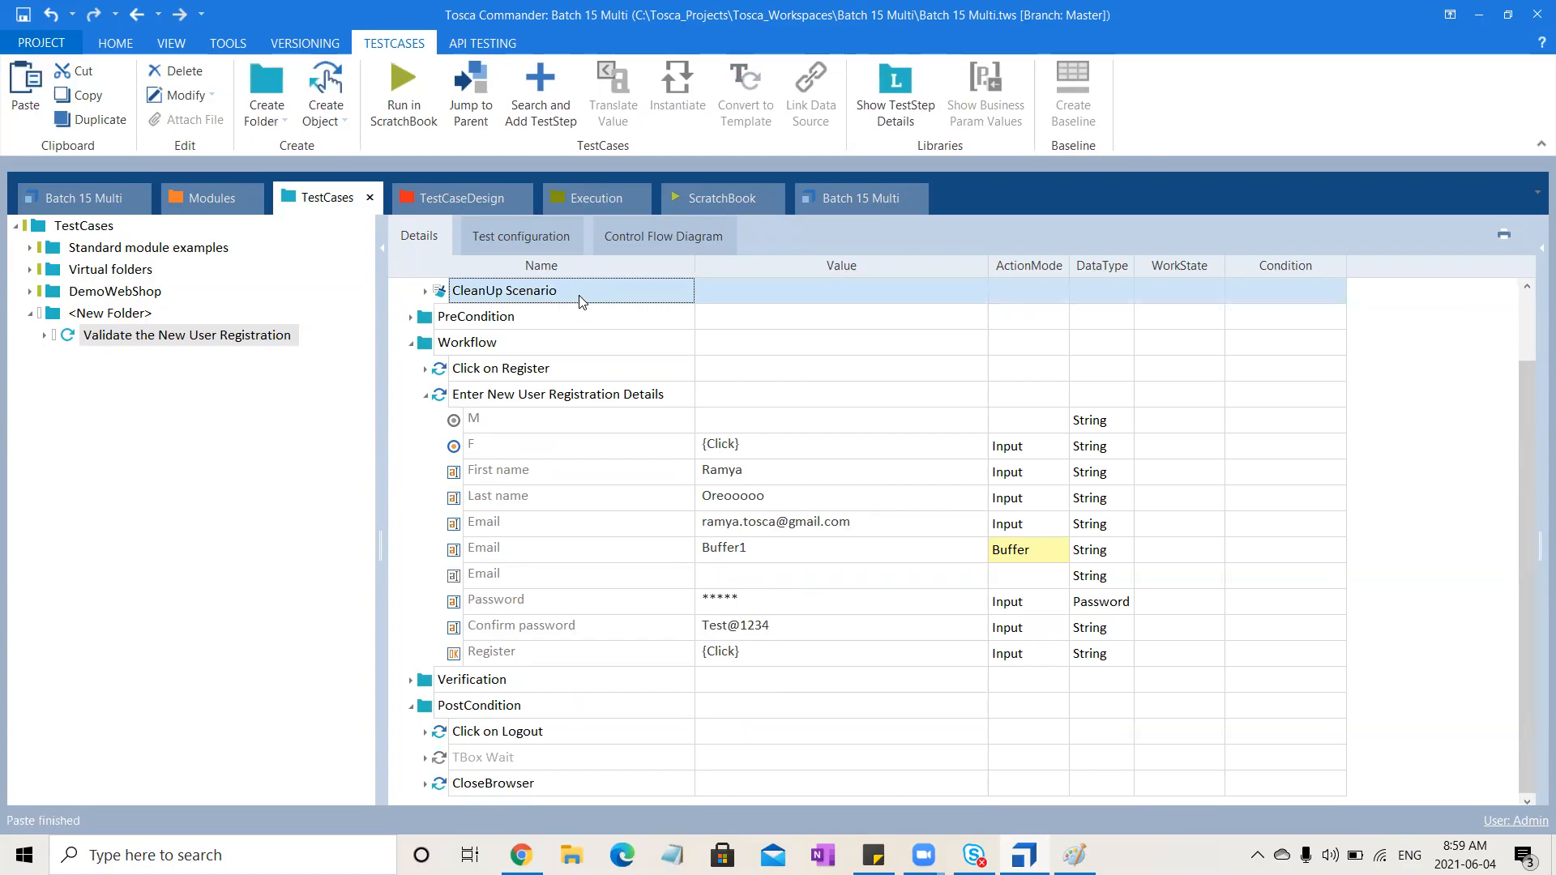
{"action": "left_click", "coordinate": [412, 343]}
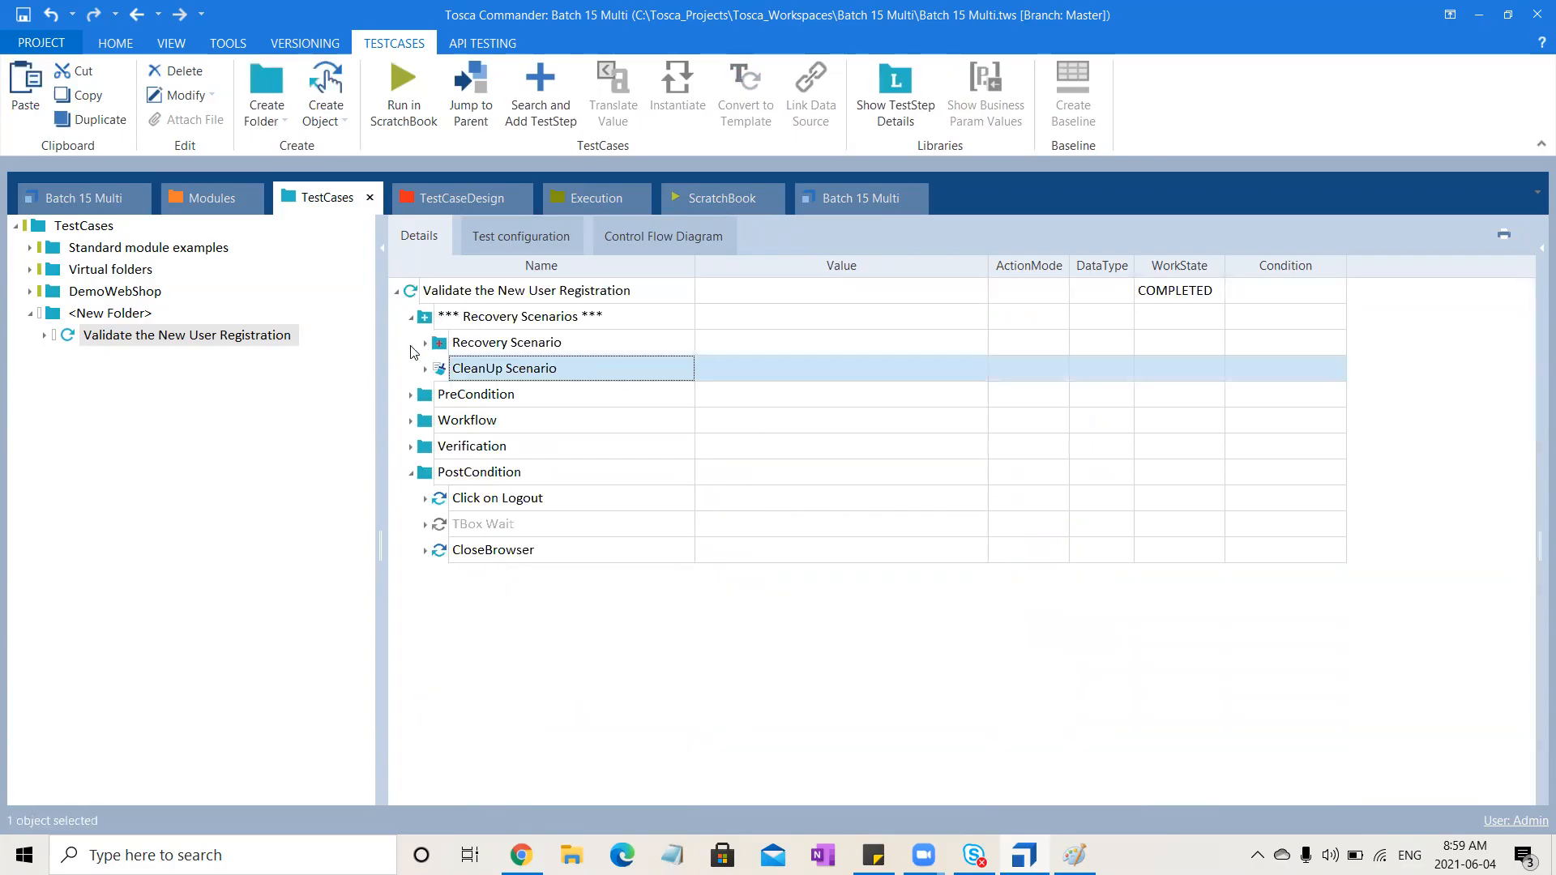
{"action": "left_click", "coordinate": [426, 369]}
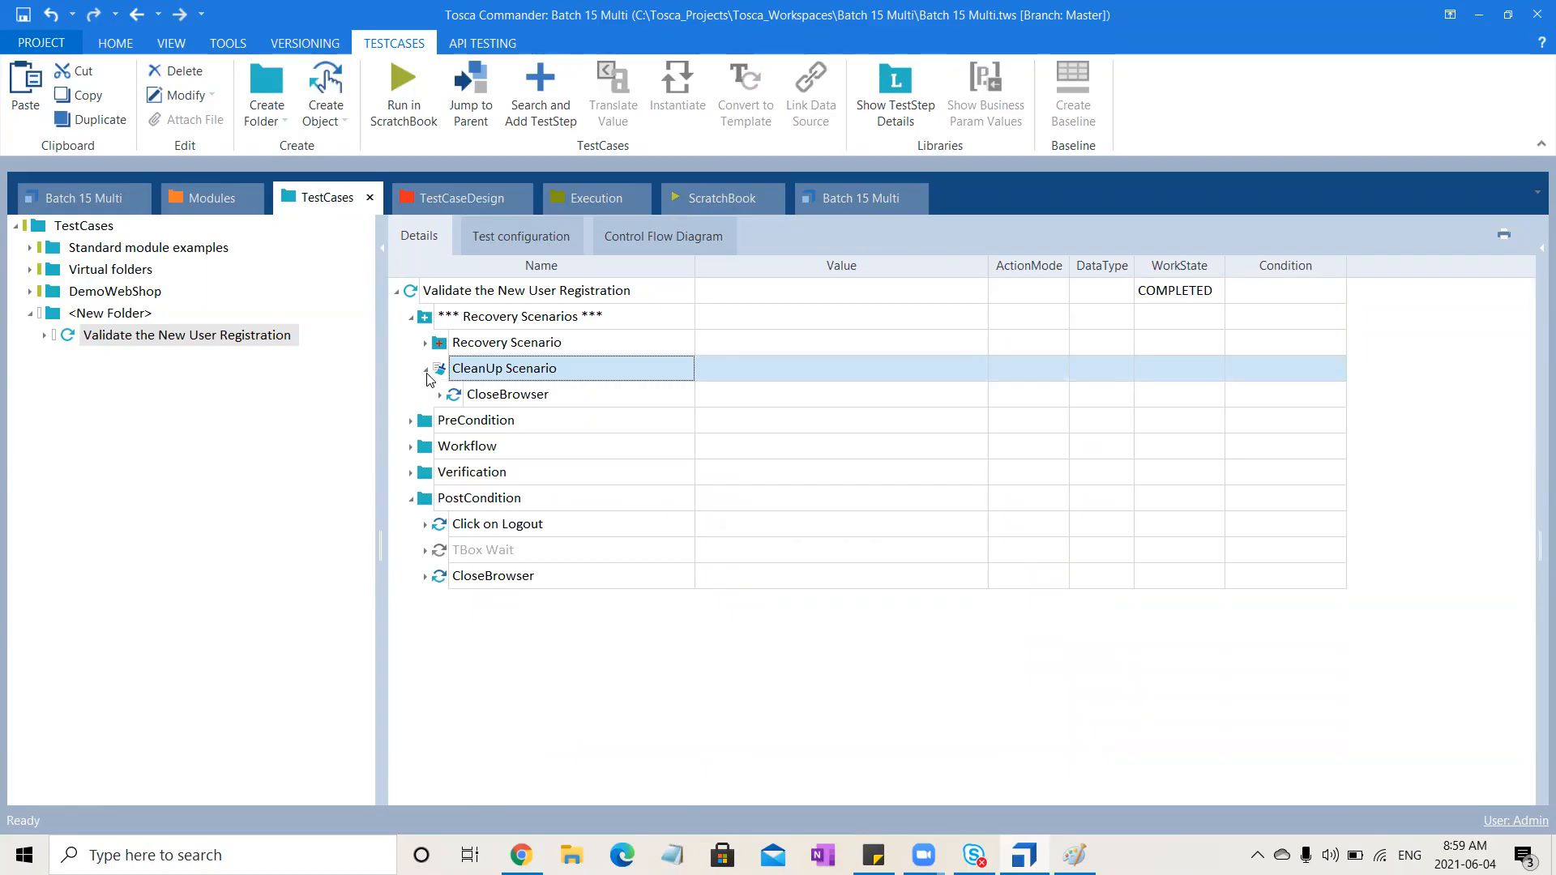
{"action": "left_click", "coordinate": [426, 371]}
{"action": "left_click", "coordinate": [543, 345]}
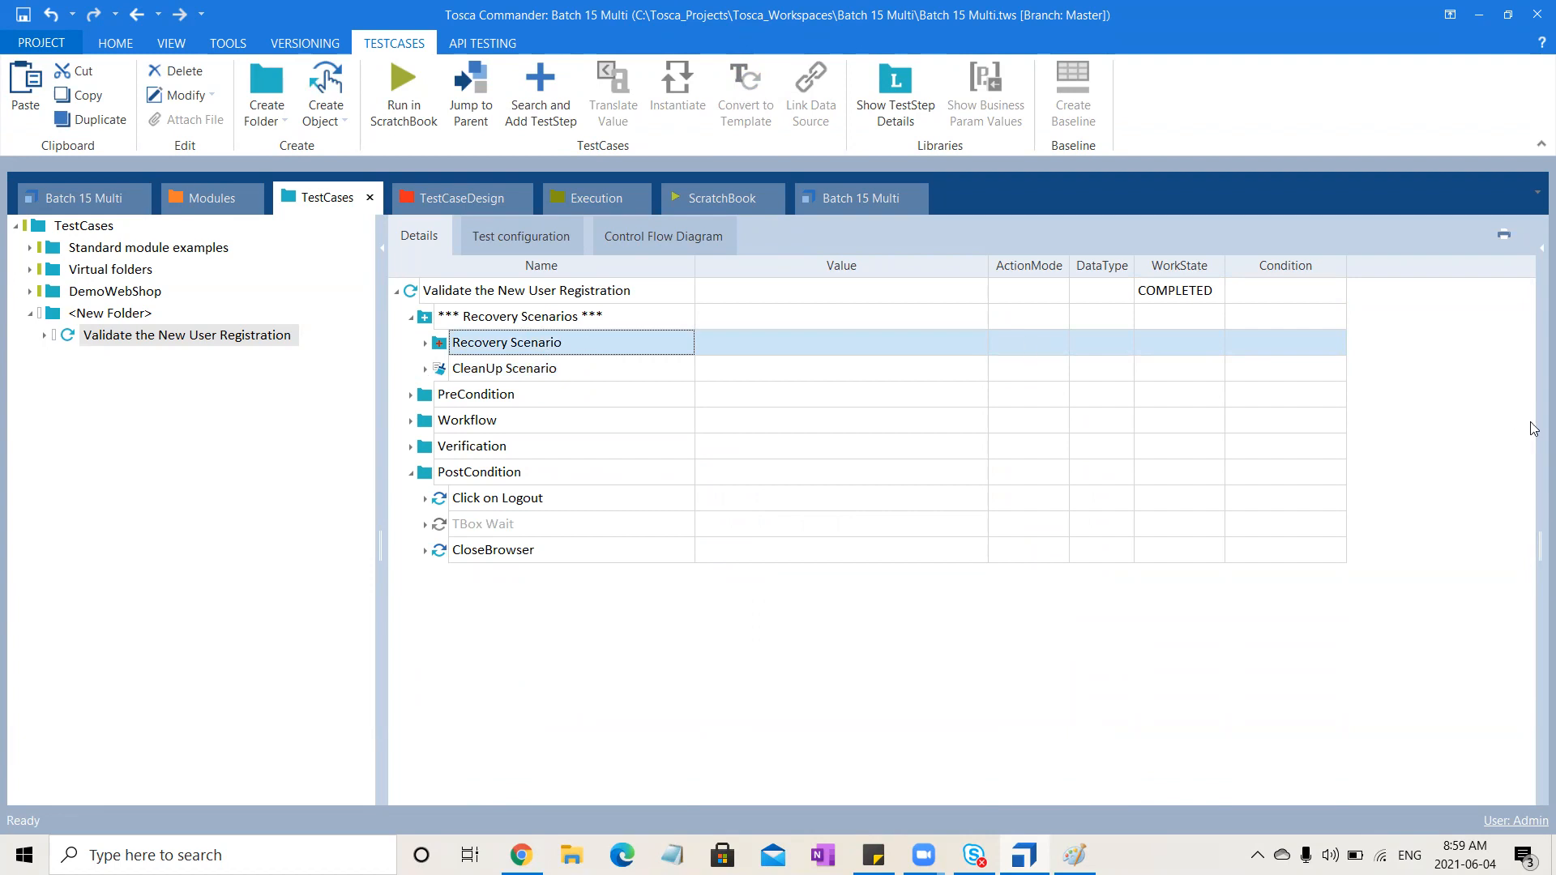
Show the properties pane for the selected Recovery Scenario
{"action": "left_click", "coordinate": [1532, 262]}
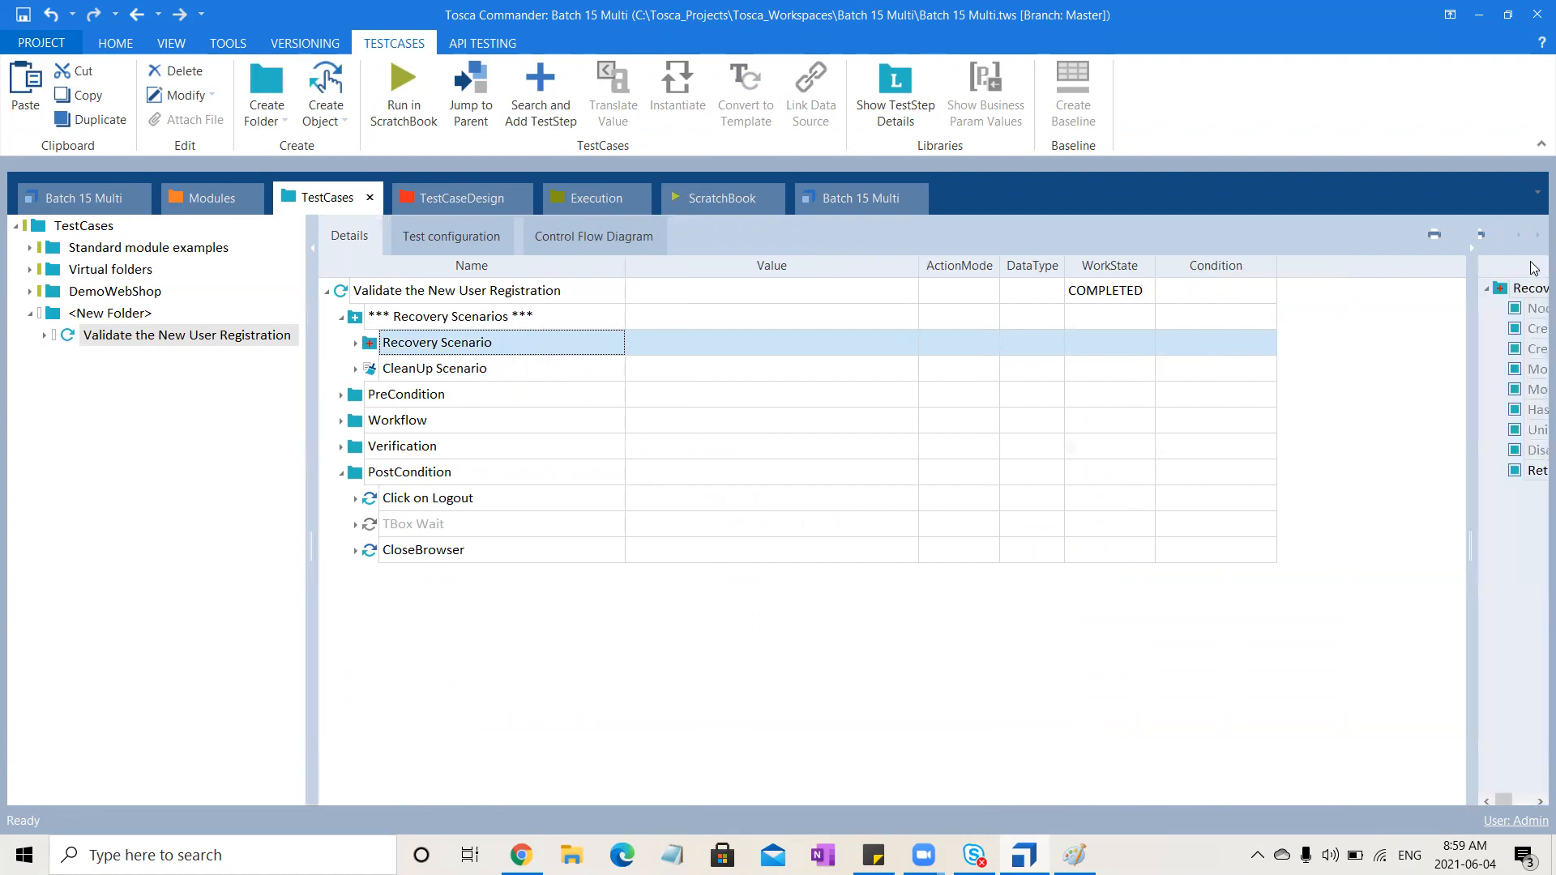
{"action": "left_click_drag", "start_coordinate": [1469, 424], "coordinate": [949, 538]}
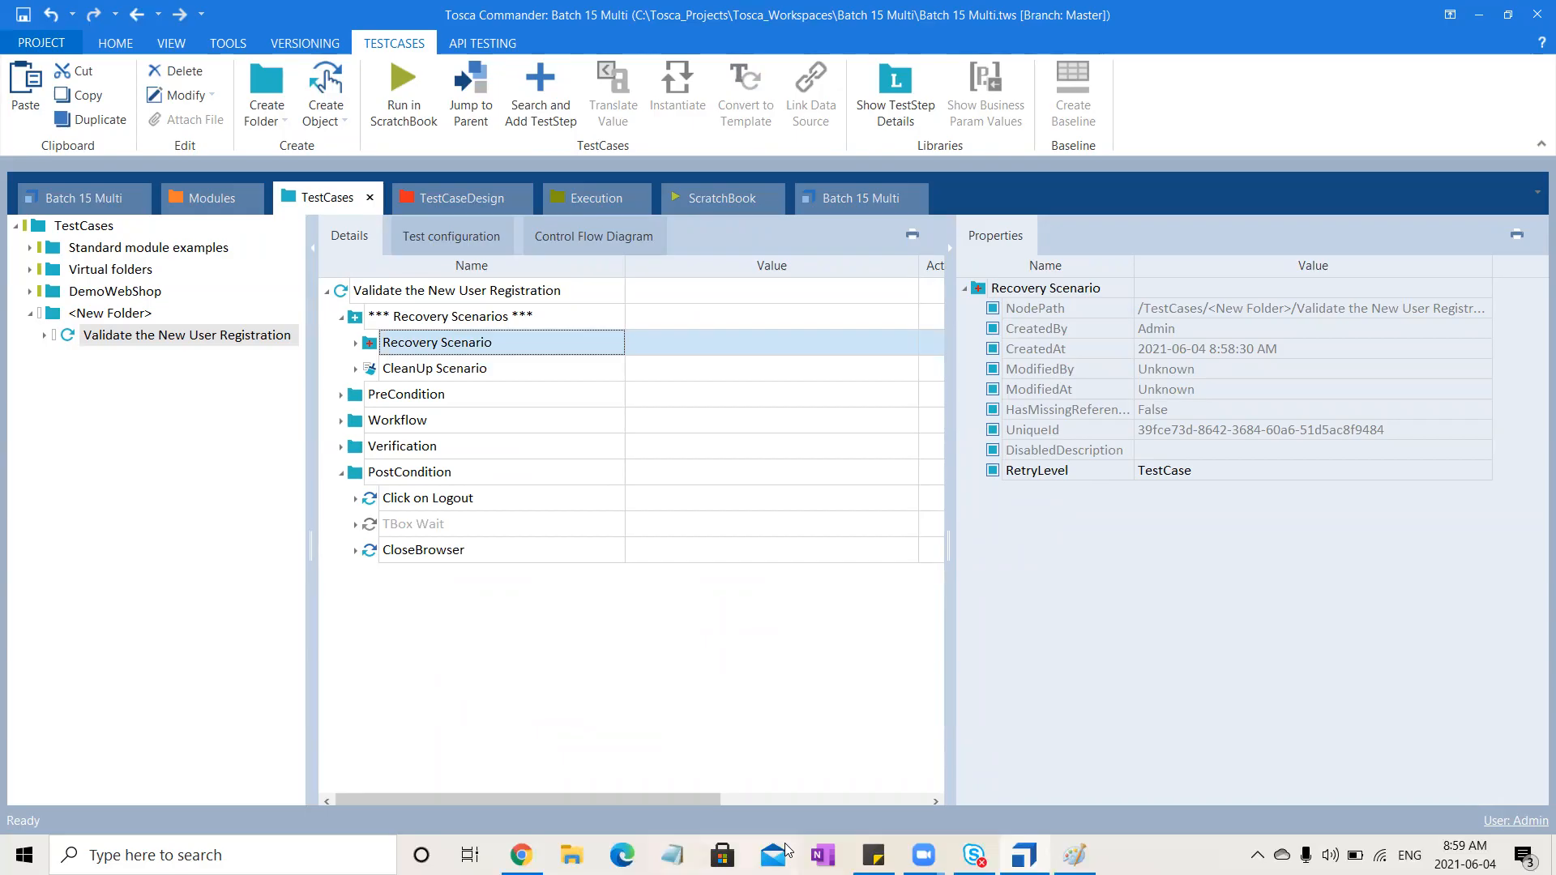
{"action": "left_click", "coordinate": [1075, 855]}
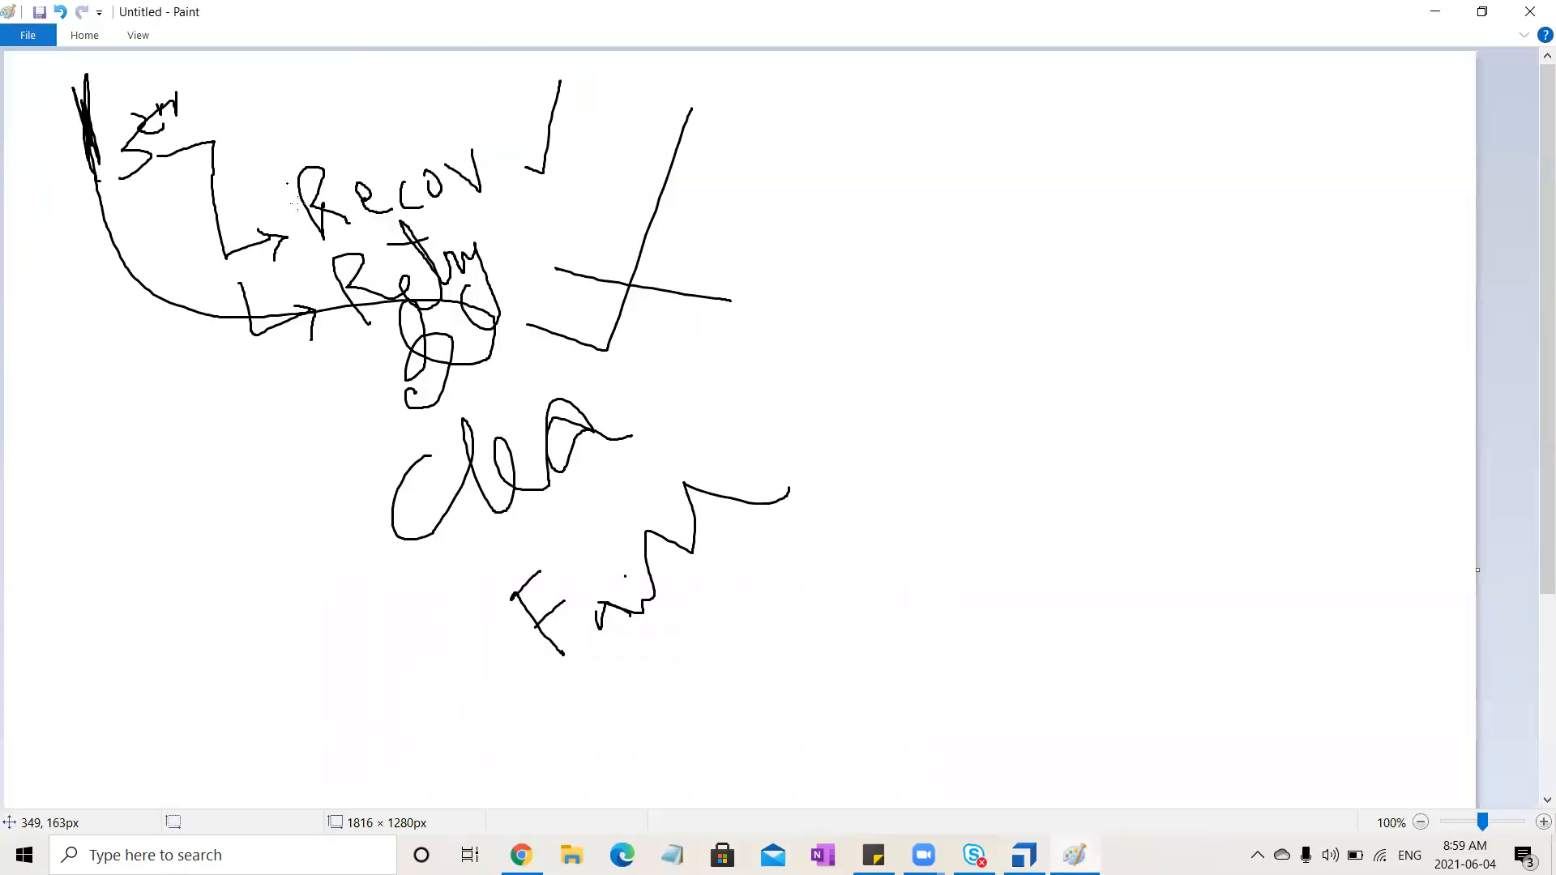
{"action": "mouse_move", "coordinate": [303, 209]}
{"action": "left_mouse_down"}
{"action": "mouse_move", "coordinate": [545, 146]}
{"action": "mouse_move", "coordinate": [310, 190]}
{"action": "mouse_move", "coordinate": [318, 261]}
{"action": "left_mouse_up"}
{"action": "mouse_move", "coordinate": [558, 231]}
{"action": "left_mouse_down"}
{"action": "mouse_move", "coordinate": [305, 321]}
{"action": "mouse_move", "coordinate": [707, 250]}
{"action": "mouse_move", "coordinate": [457, 256]}
{"action": "left_mouse_up"}
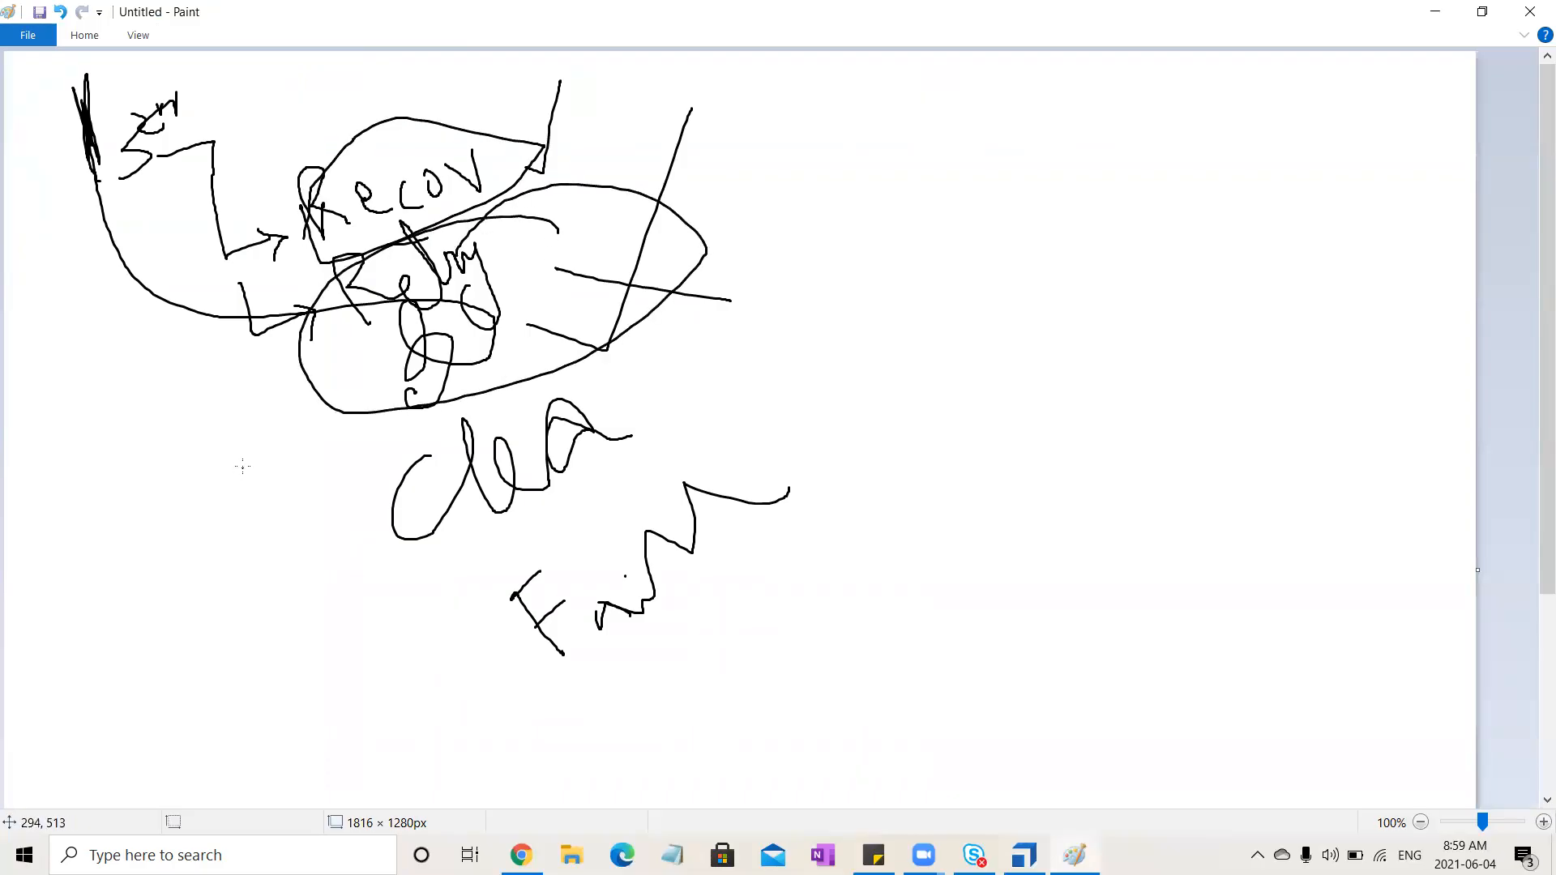
{"action": "mouse_move", "coordinate": [232, 429]}
{"action": "left_mouse_down"}
{"action": "mouse_move", "coordinate": [255, 464]}
{"action": "mouse_move", "coordinate": [289, 454]}
{"action": "left_mouse_up"}
{"action": "mouse_move", "coordinate": [306, 384]}
{"action": "left_mouse_down"}
{"action": "mouse_move", "coordinate": [299, 404]}
{"action": "mouse_move", "coordinate": [311, 397]}
{"action": "left_mouse_up"}
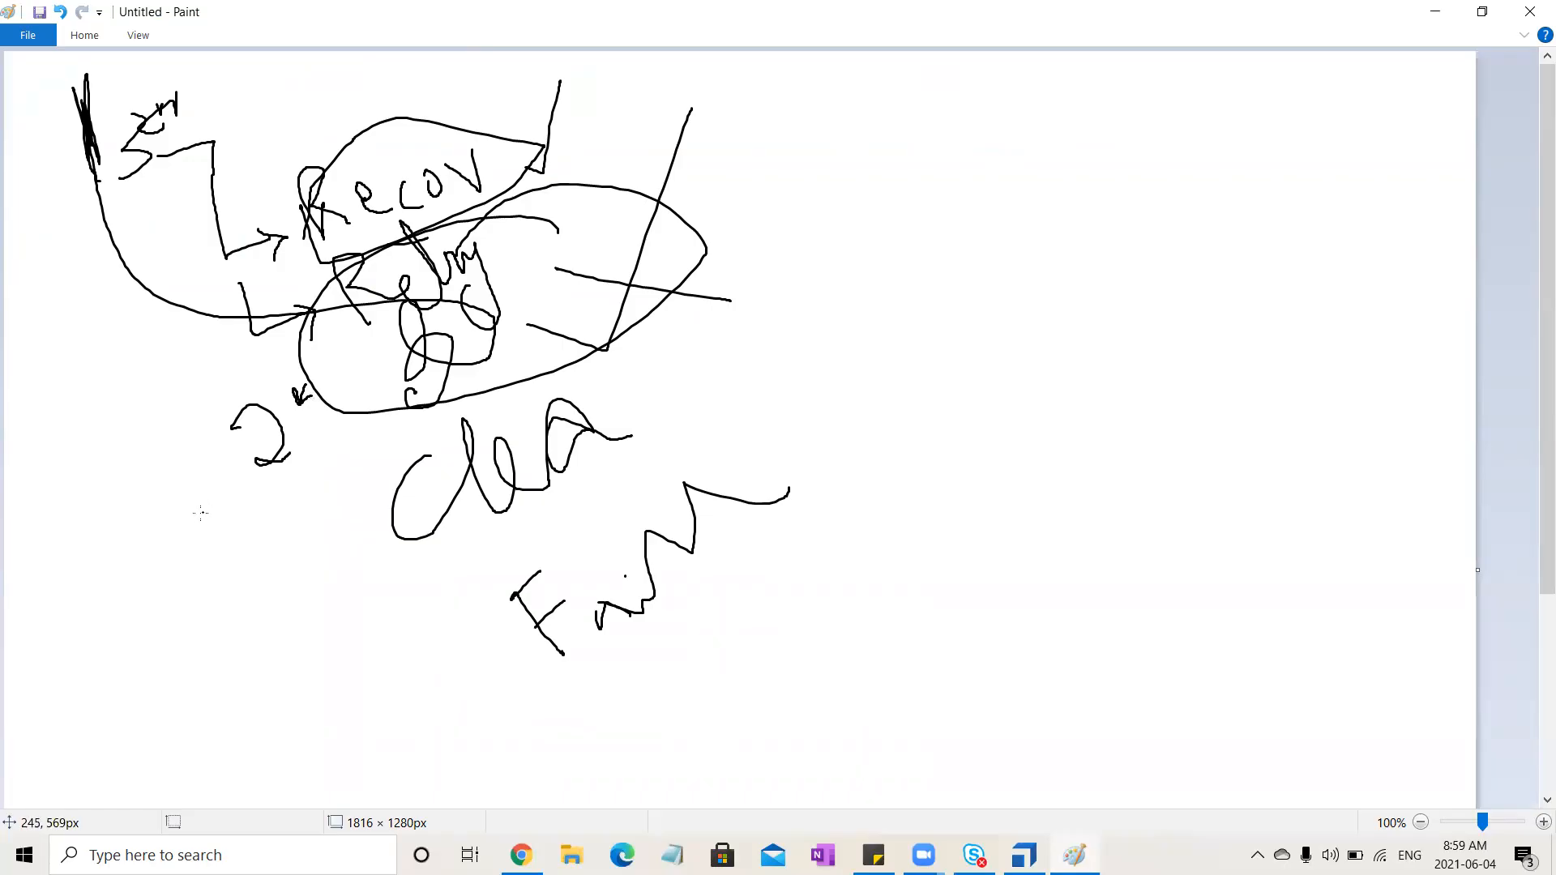
{"action": "mouse_move", "coordinate": [102, 544]}
{"action": "left_mouse_down"}
{"action": "mouse_move", "coordinate": [122, 567]}
{"action": "mouse_move", "coordinate": [128, 548]}
{"action": "mouse_move", "coordinate": [181, 621]}
{"action": "mouse_move", "coordinate": [303, 723]}
{"action": "left_mouse_up"}
{"action": "left_click_drag", "start_coordinate": [297, 654], "coordinate": [332, 623]}
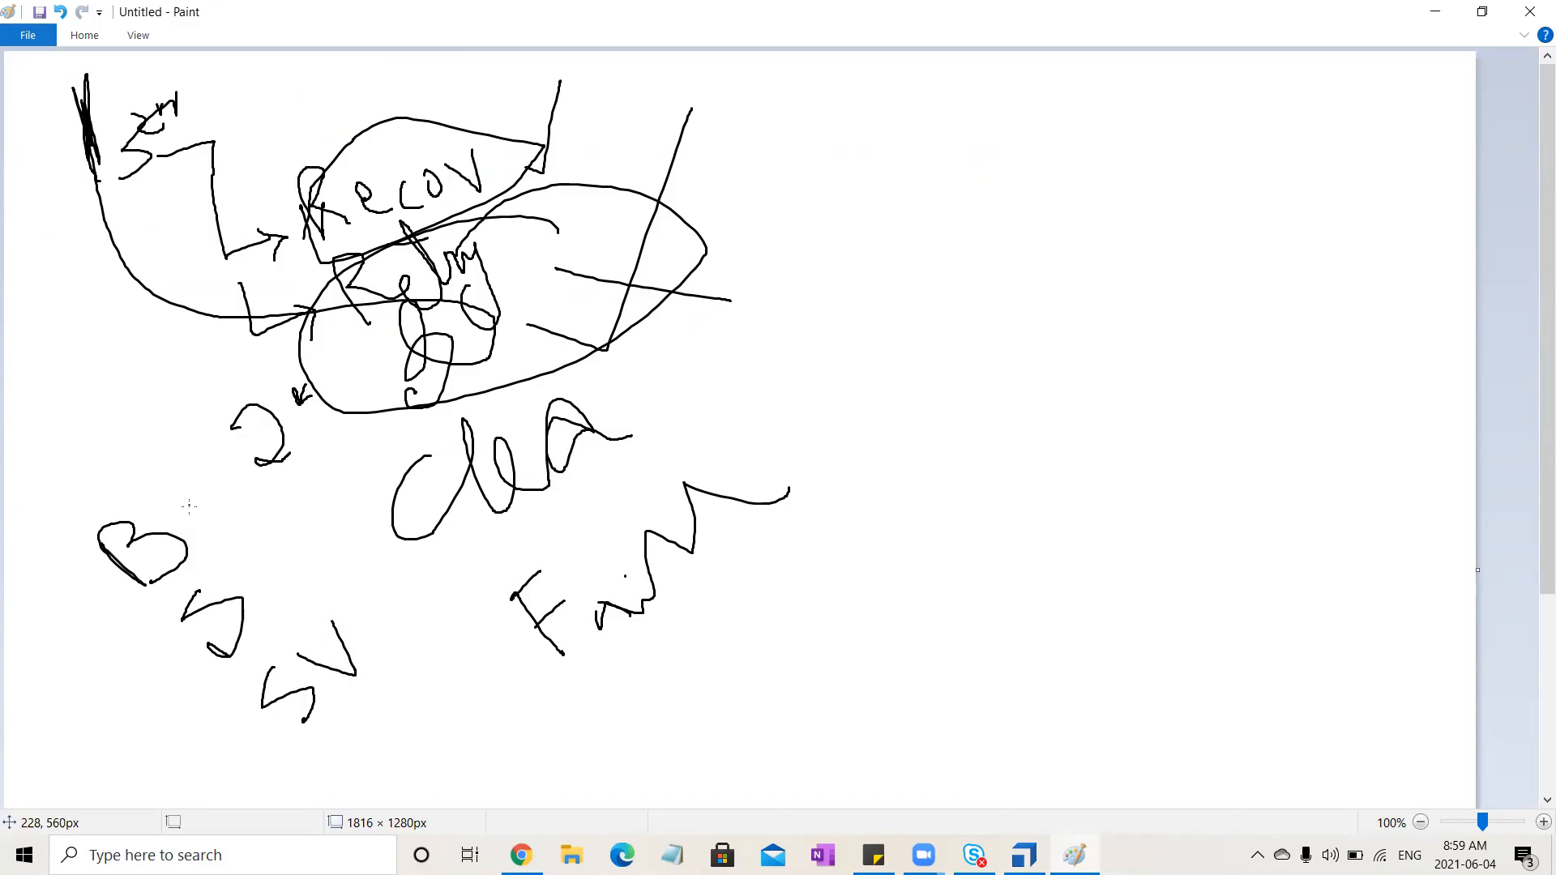
{"action": "mouse_move", "coordinate": [189, 513]}
{"action": "left_mouse_down"}
{"action": "mouse_move", "coordinate": [153, 399]}
{"action": "mouse_move", "coordinate": [144, 439]}
{"action": "mouse_move", "coordinate": [205, 557]}
{"action": "mouse_move", "coordinate": [206, 428]}
{"action": "left_mouse_up"}
{"action": "mouse_move", "coordinate": [262, 479]}
{"action": "left_mouse_down"}
{"action": "mouse_move", "coordinate": [242, 635]}
{"action": "mouse_move", "coordinate": [231, 575]}
{"action": "mouse_move", "coordinate": [248, 607]}
{"action": "mouse_move", "coordinate": [284, 539]}
{"action": "mouse_move", "coordinate": [329, 526]}
{"action": "mouse_move", "coordinate": [343, 624]}
{"action": "mouse_move", "coordinate": [378, 590]}
{"action": "left_mouse_up"}
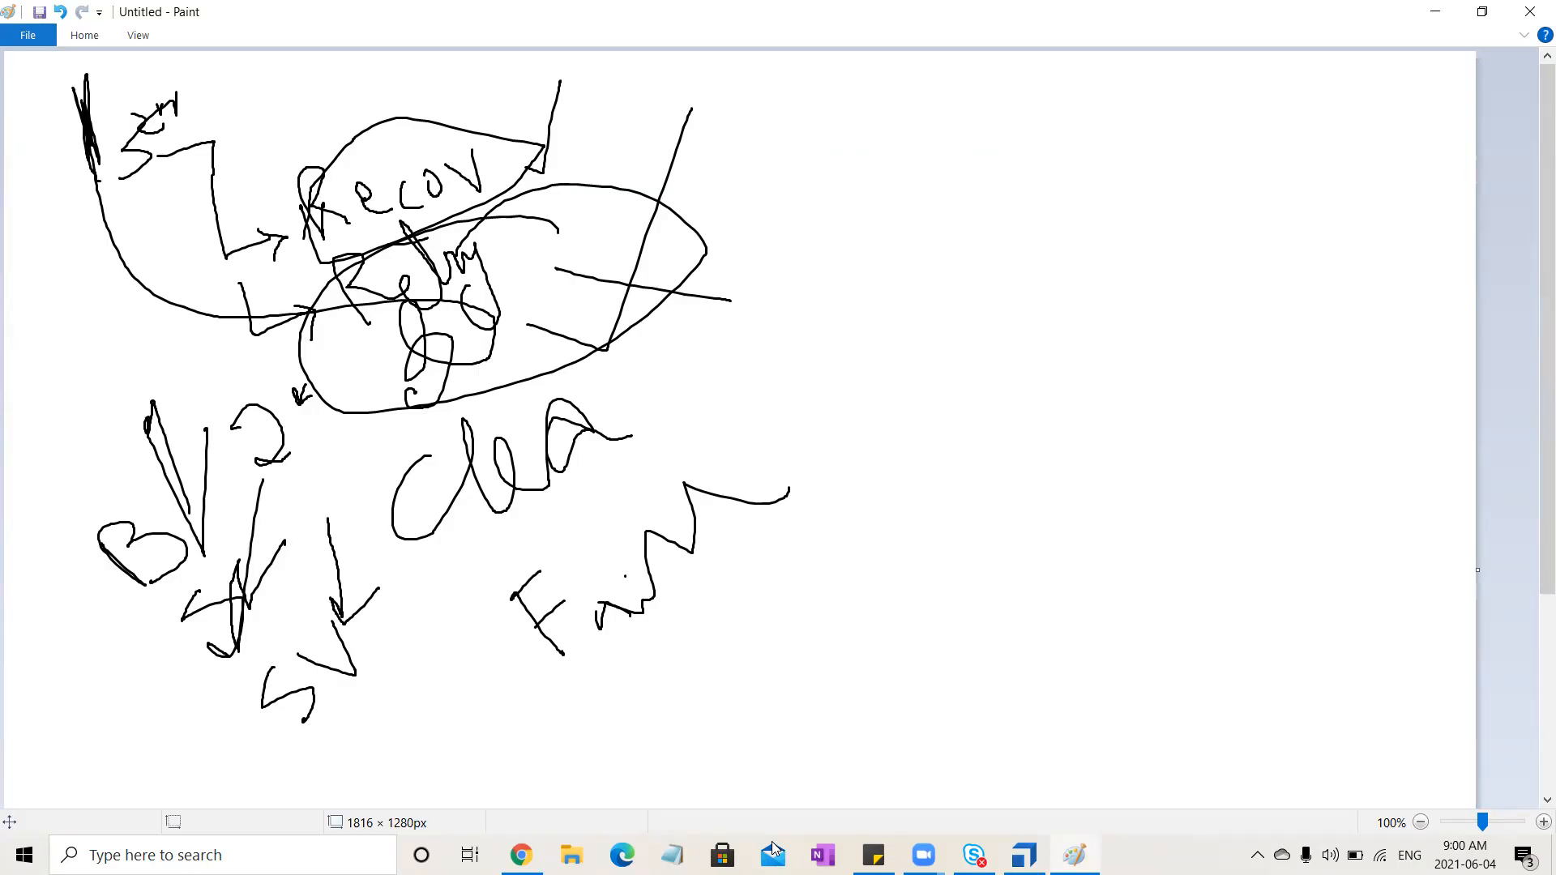
{"action": "key", "text": "alt+Tab"}
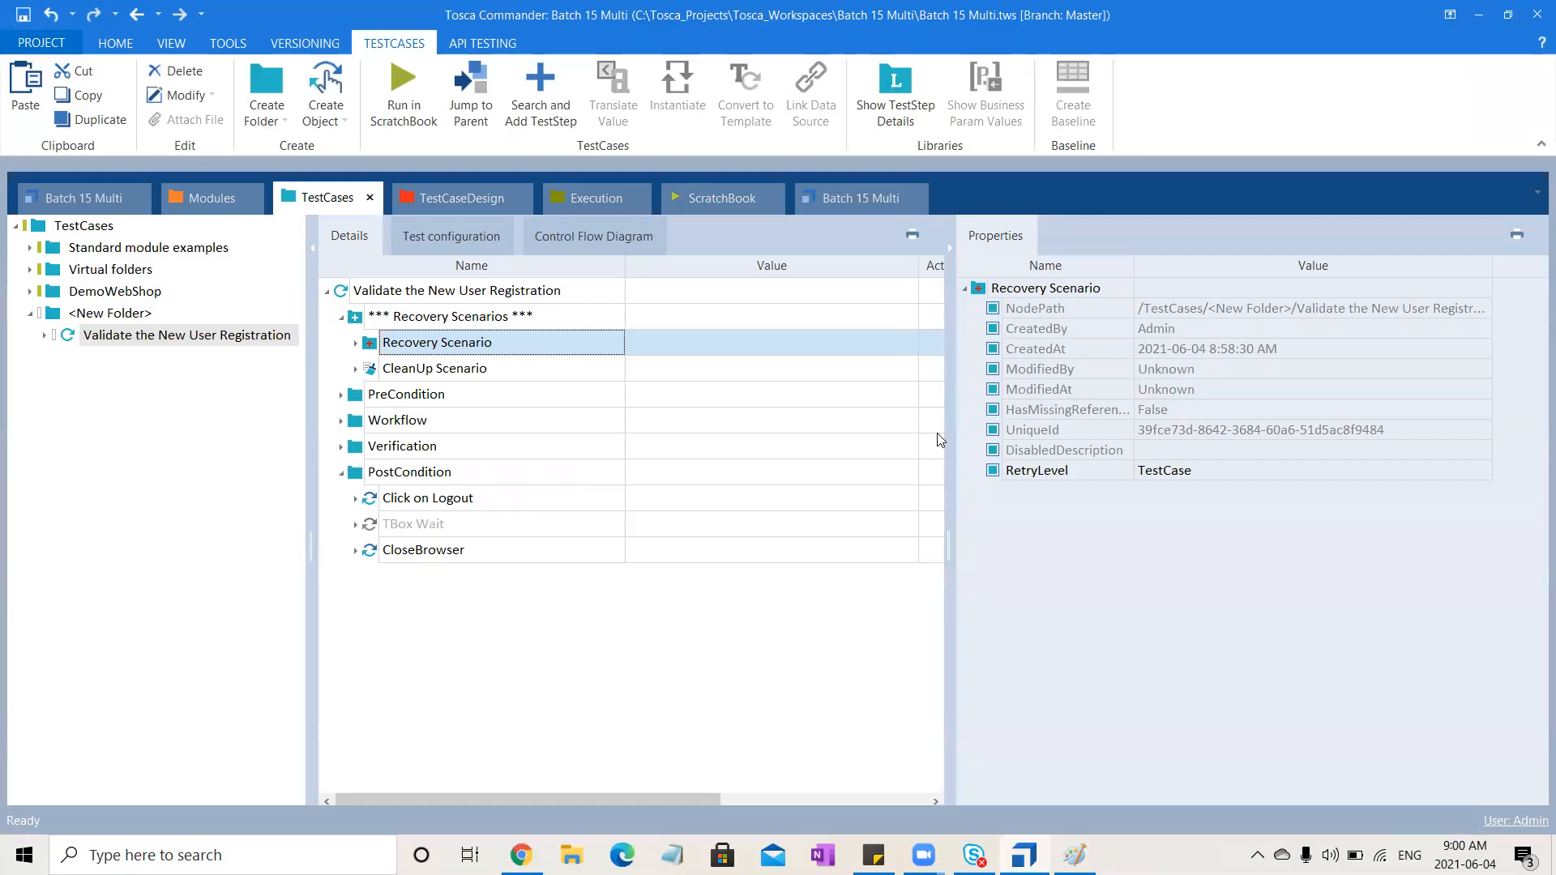
Set the Recovery Scenario's RetryLevel property to TestStep
{"action": "left_click", "coordinate": [1223, 478]}
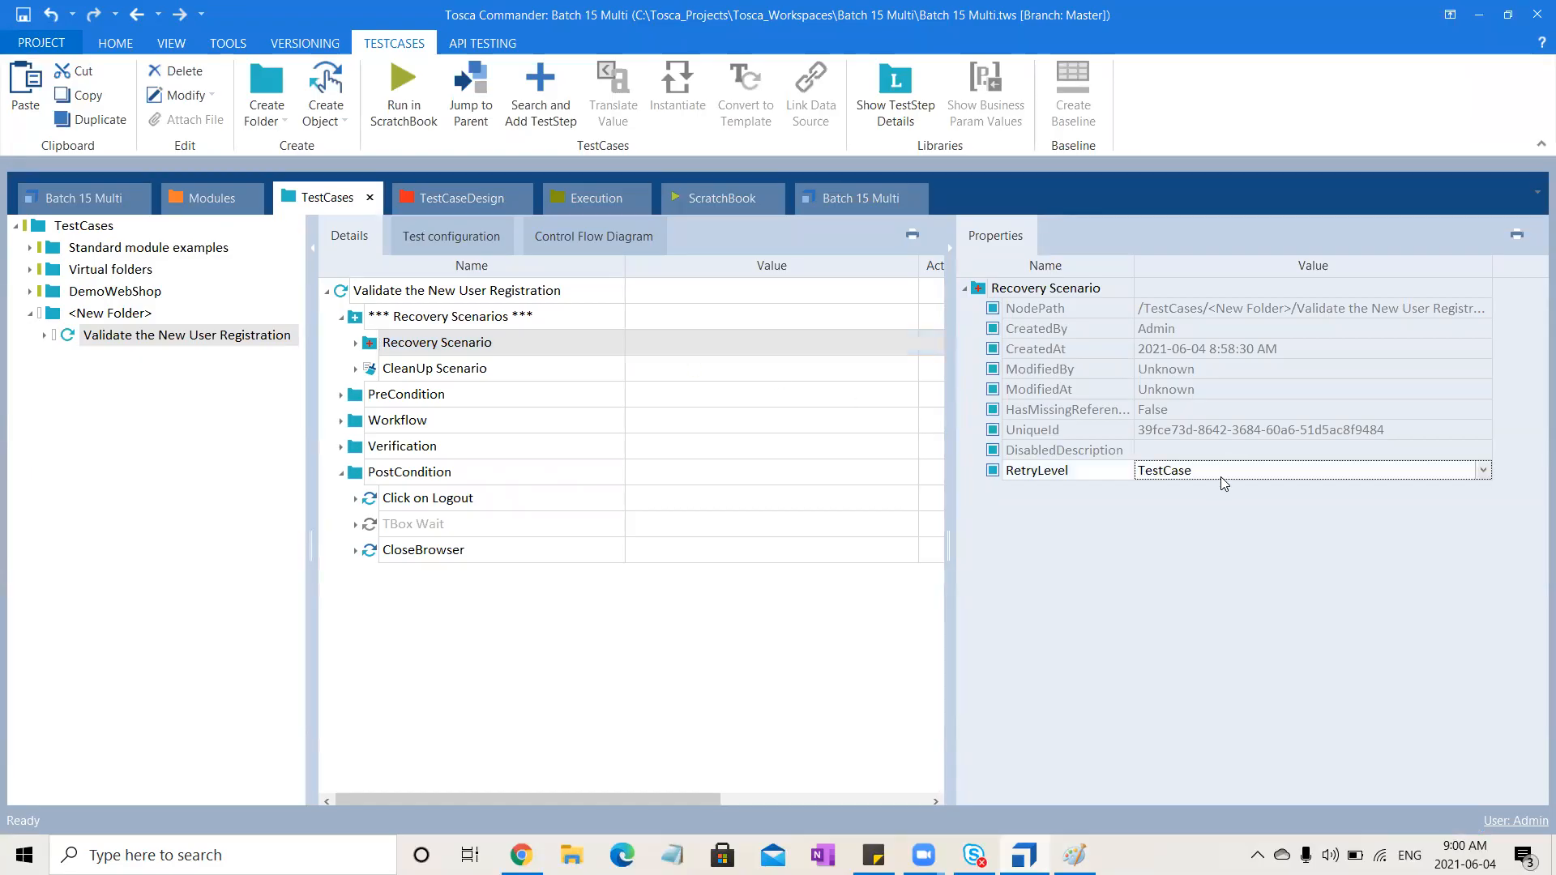
{"action": "left_click", "coordinate": [1315, 476]}
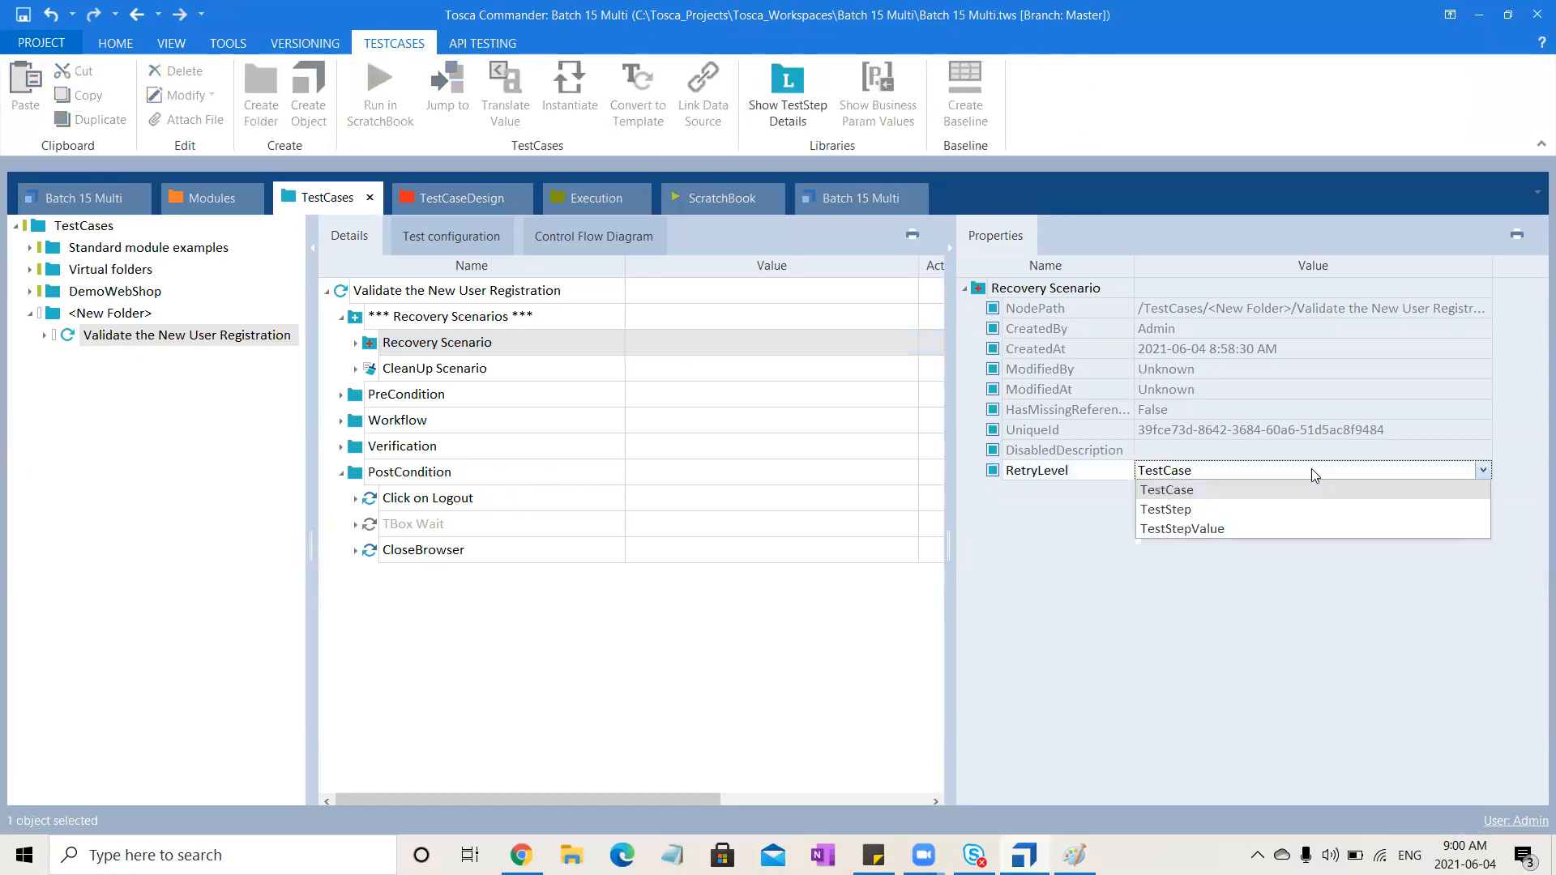
{"action": "left_click", "coordinate": [1209, 509]}
{"action": "left_click", "coordinate": [613, 666]}
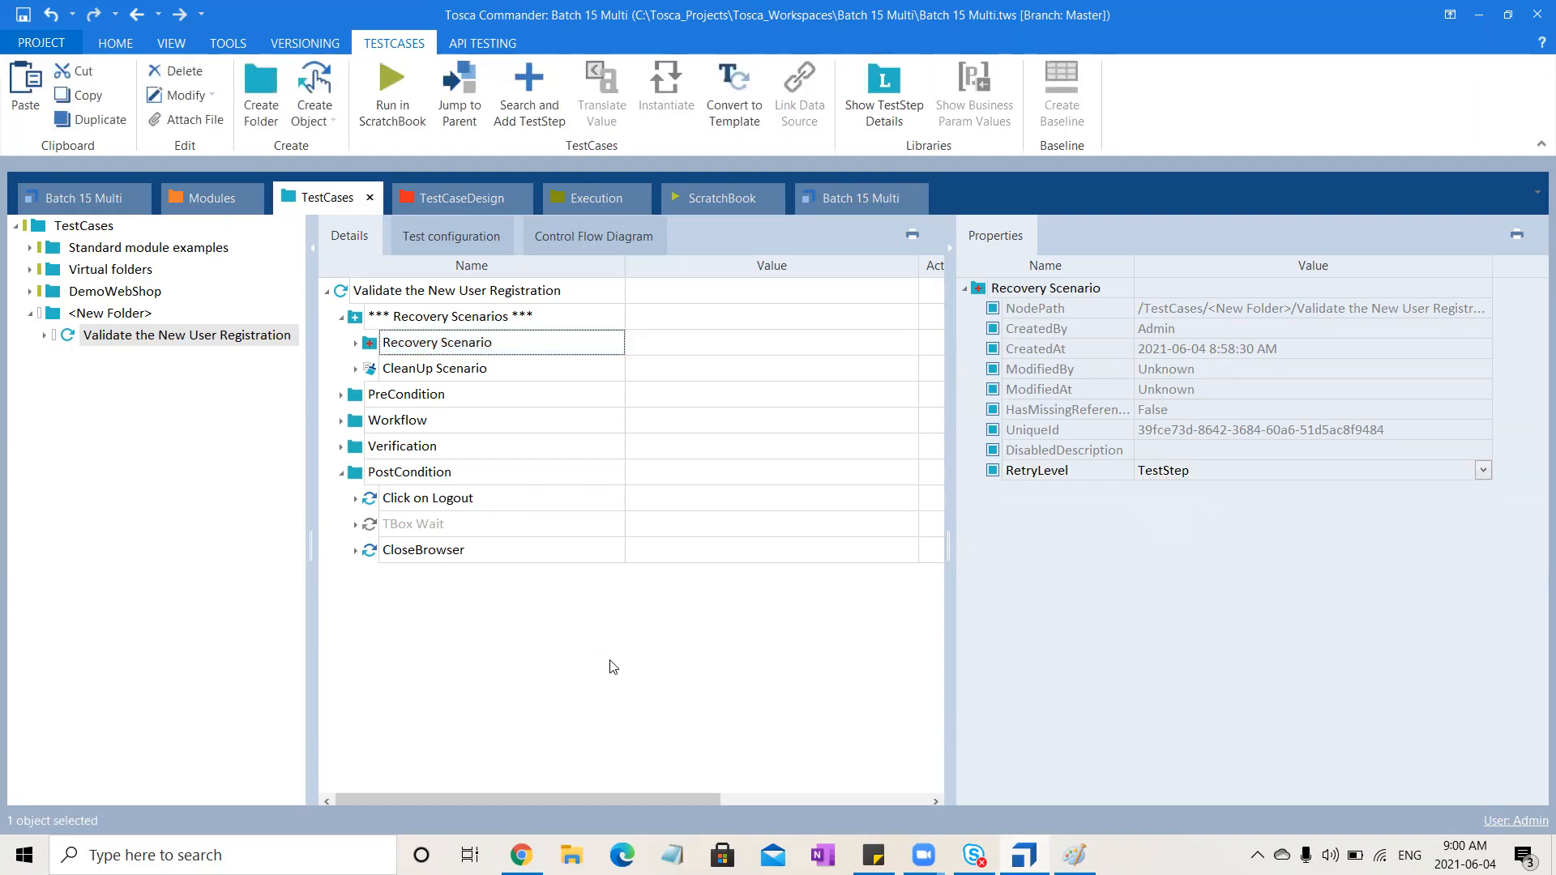
Delete the Enter New User Registration Details step from the Recovery Scenario
{"action": "left_click", "coordinate": [354, 346]}
{"action": "left_click", "coordinate": [475, 371]}
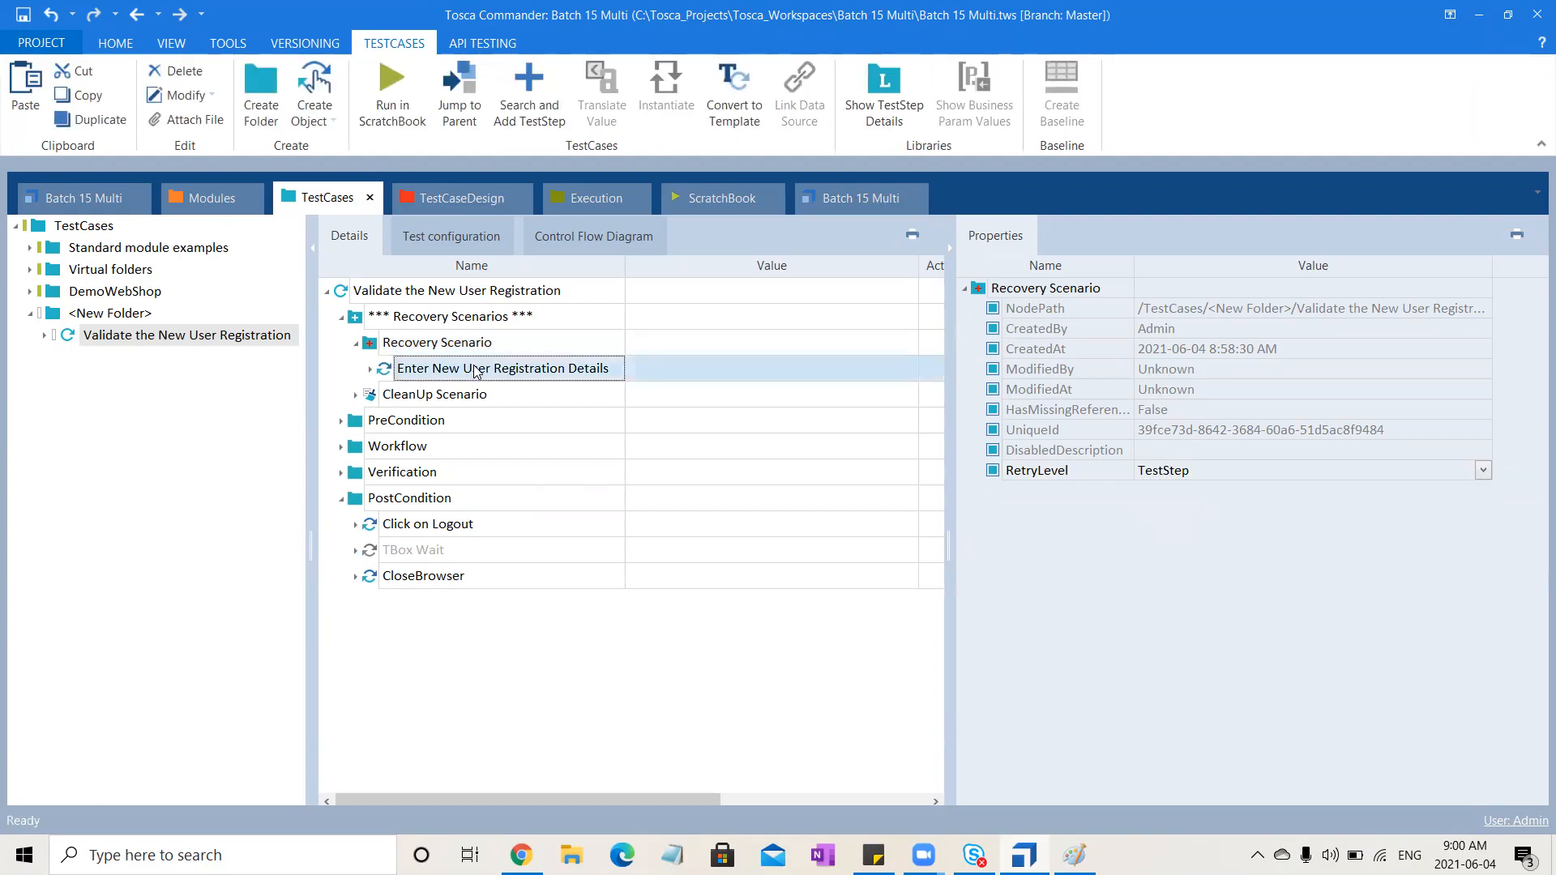
{"action": "key", "text": "Delete"}
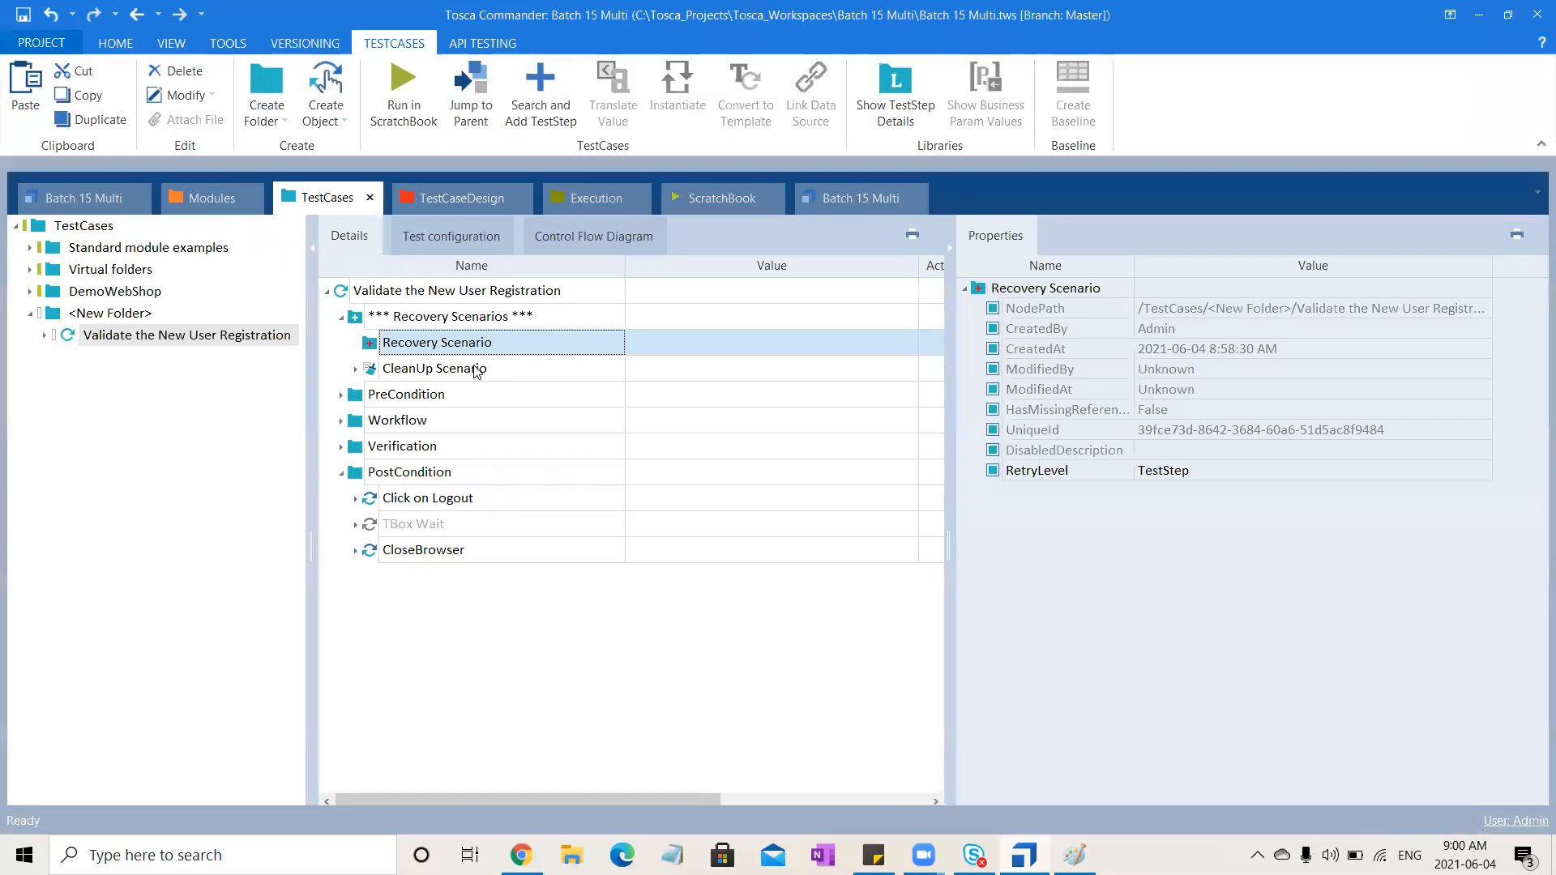
Add a TBox Set Buffer step to the Recovery Scenario via search
{"action": "key", "text": "ctrl+t"}
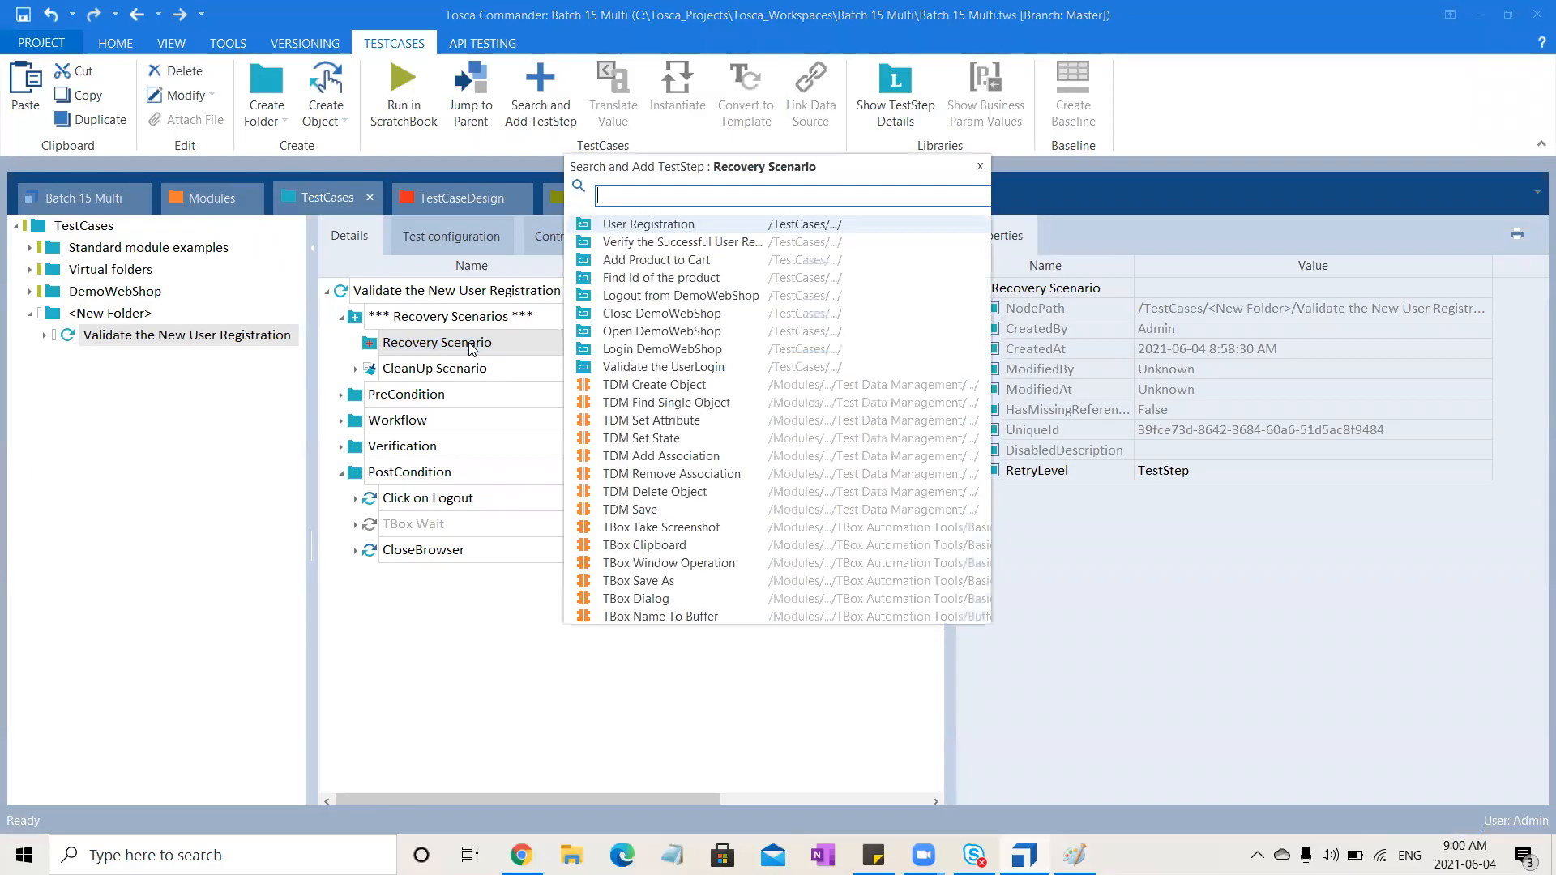
{"action": "type", "text": "TB"}
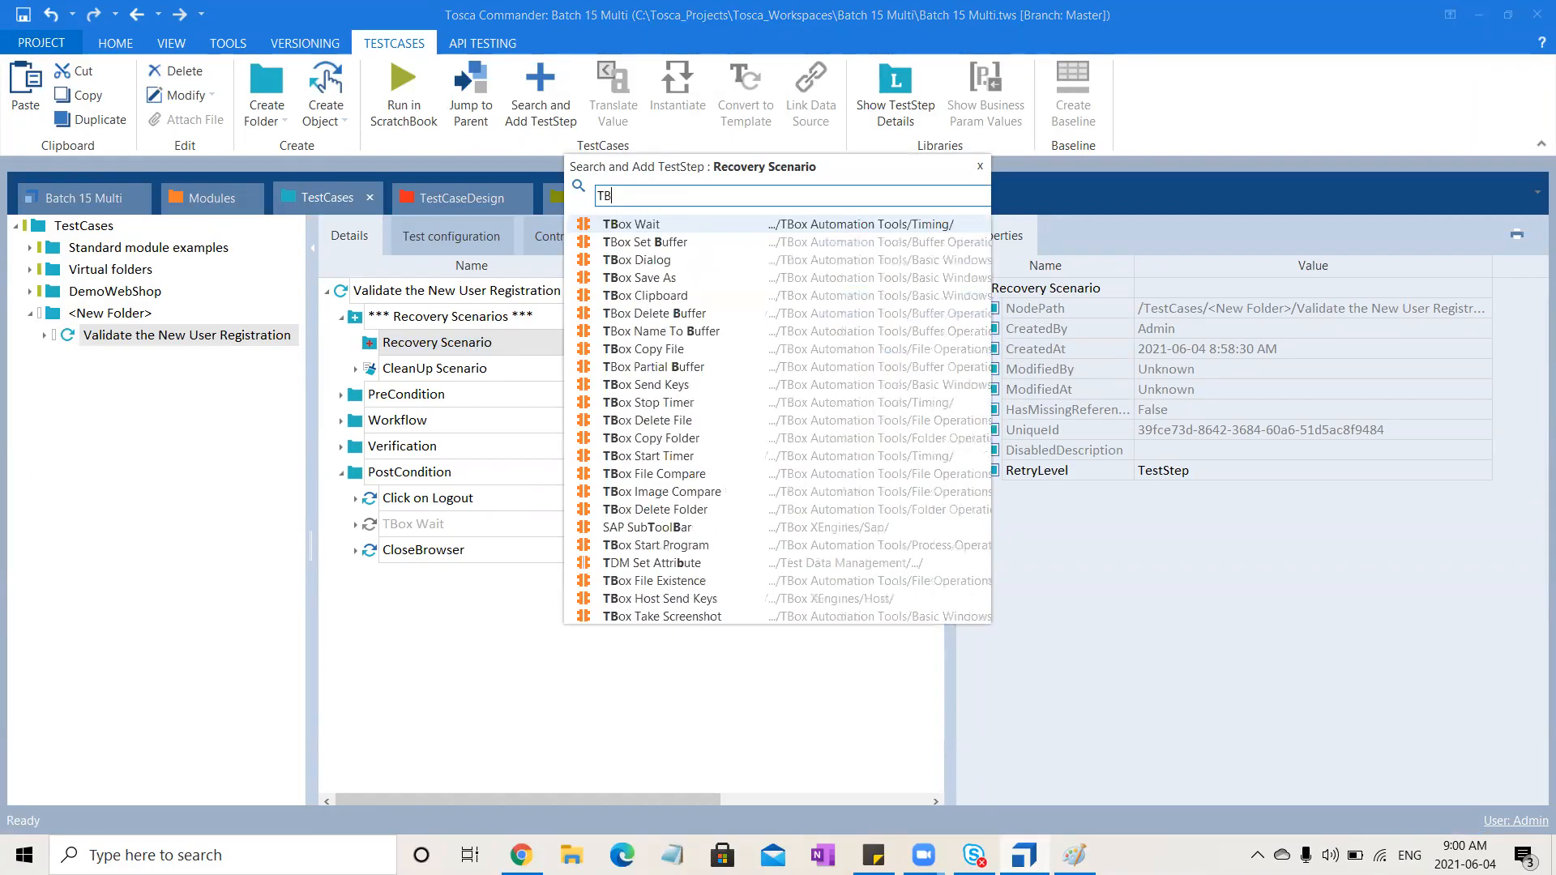
{"action": "type", "text": "ox Set"}
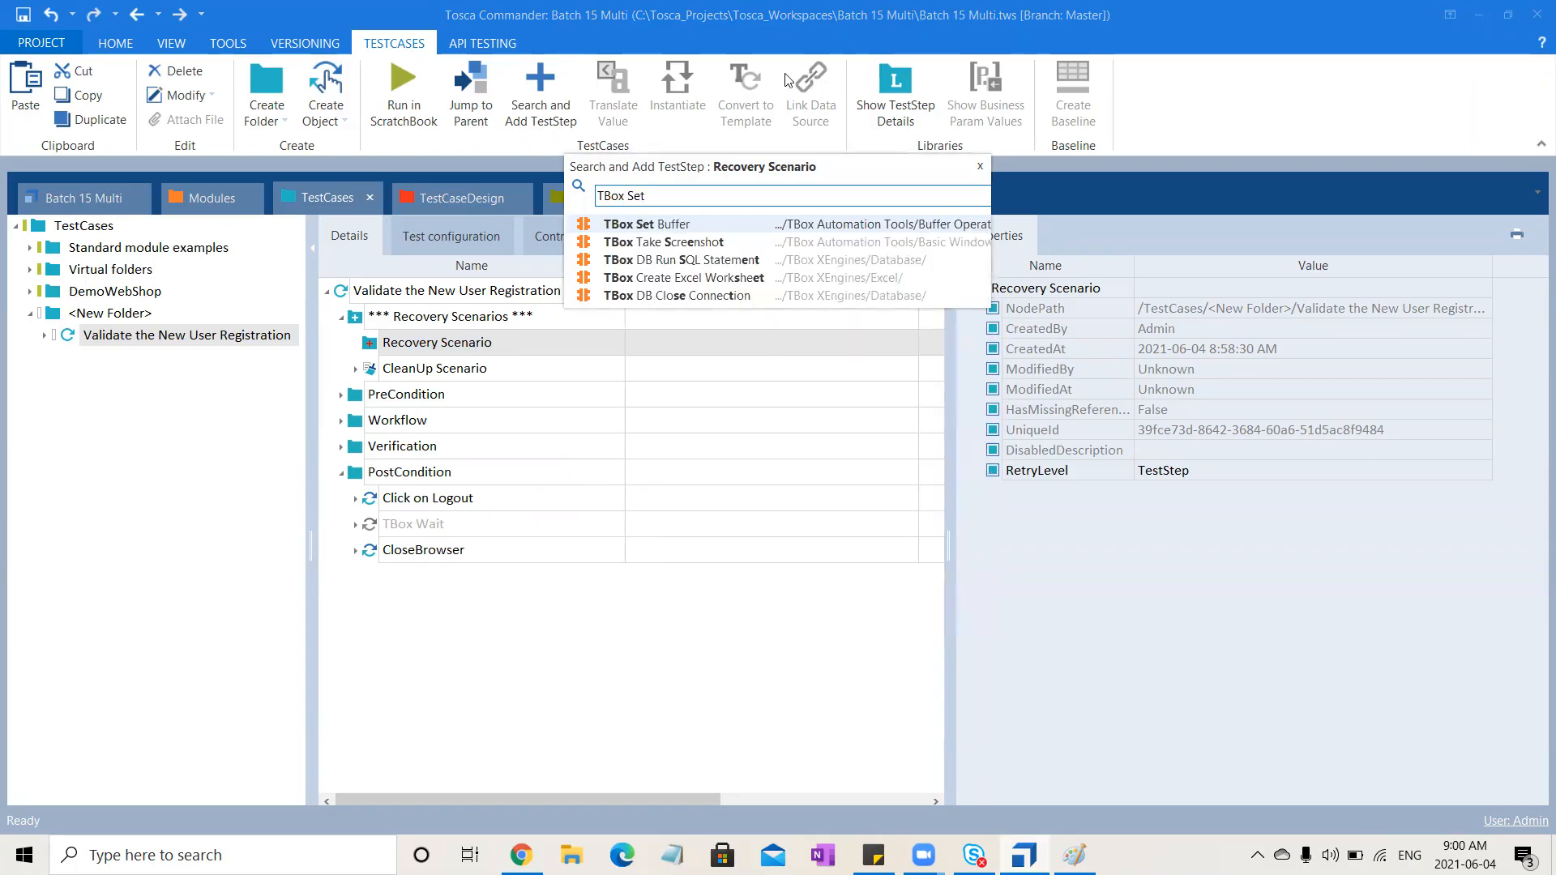
{"action": "left_click", "coordinate": [707, 224]}
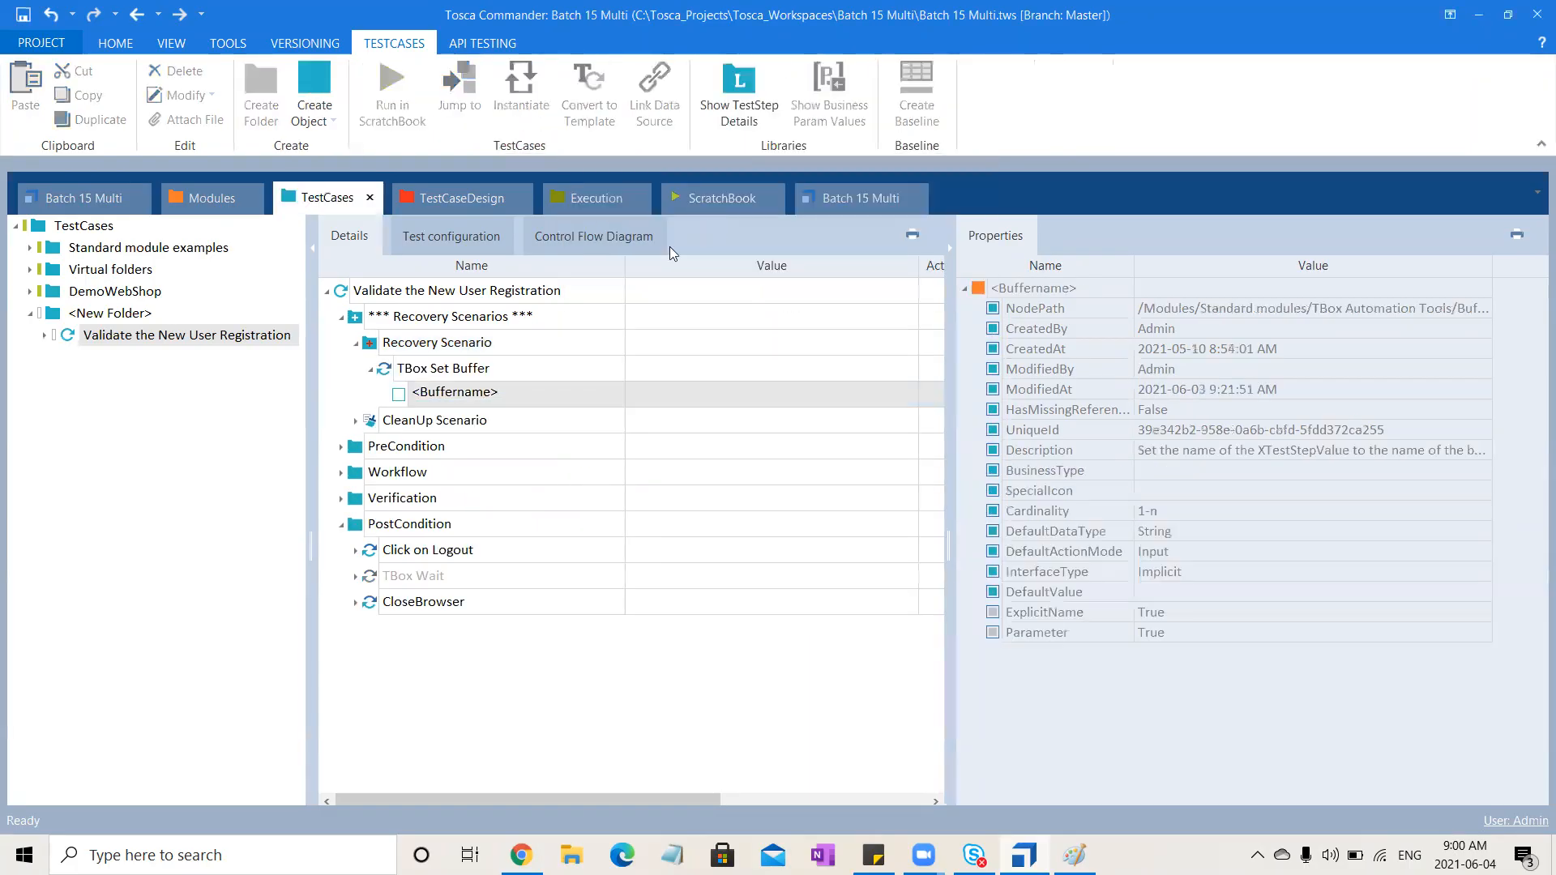
Define a buffer named Email in the TBox Set Buffer step and set its value to the fixed e-mail address
{"action": "left_click", "coordinate": [568, 396]}
{"action": "key", "text": "ctrl+a"}
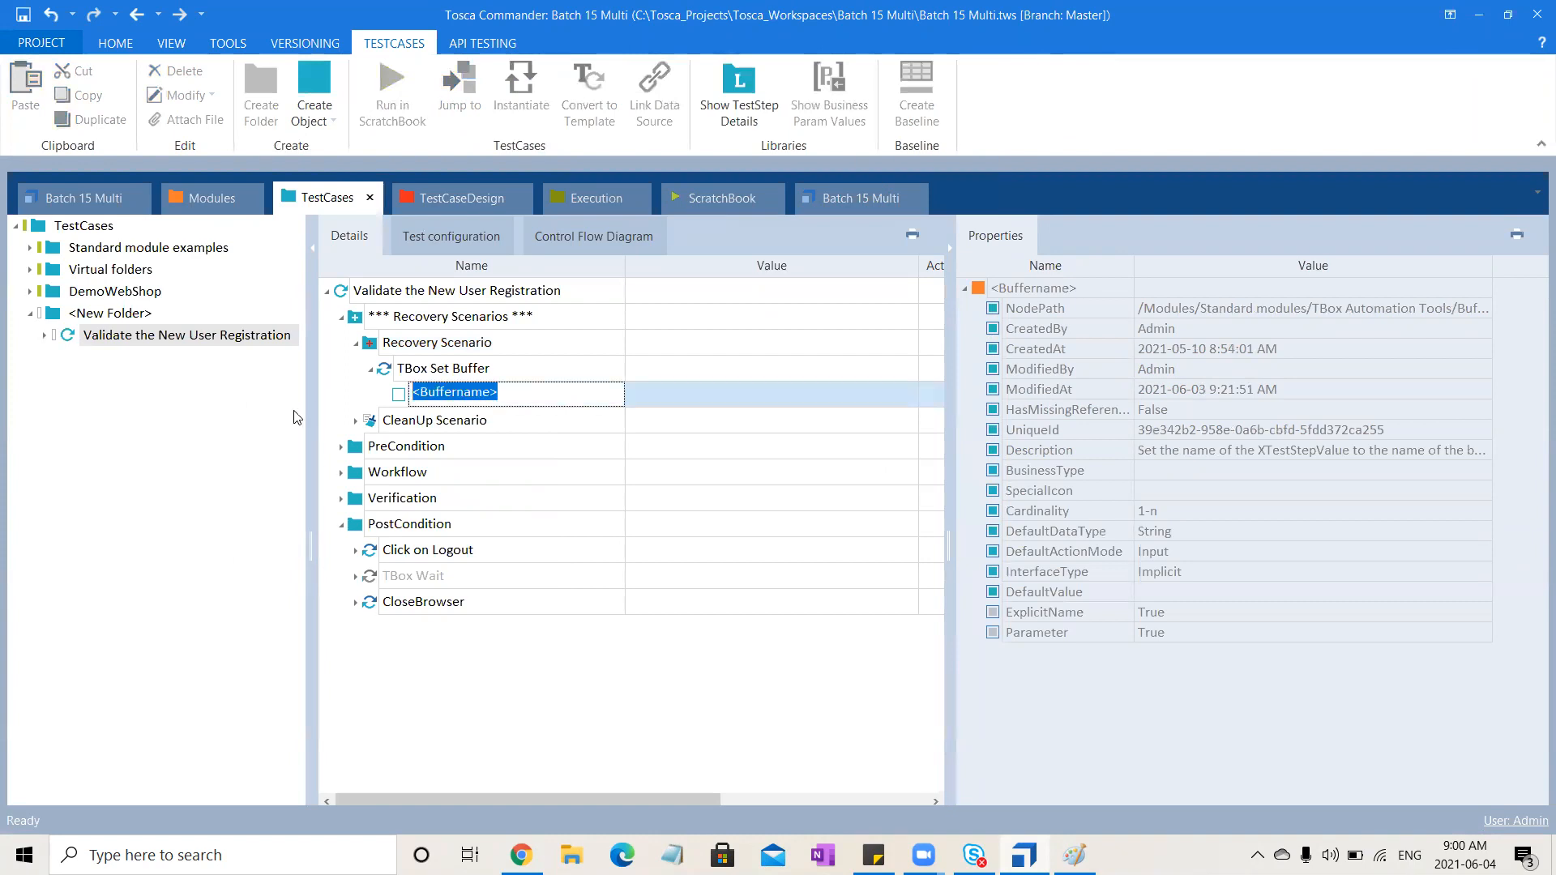
{"action": "type", "text": "Email"}
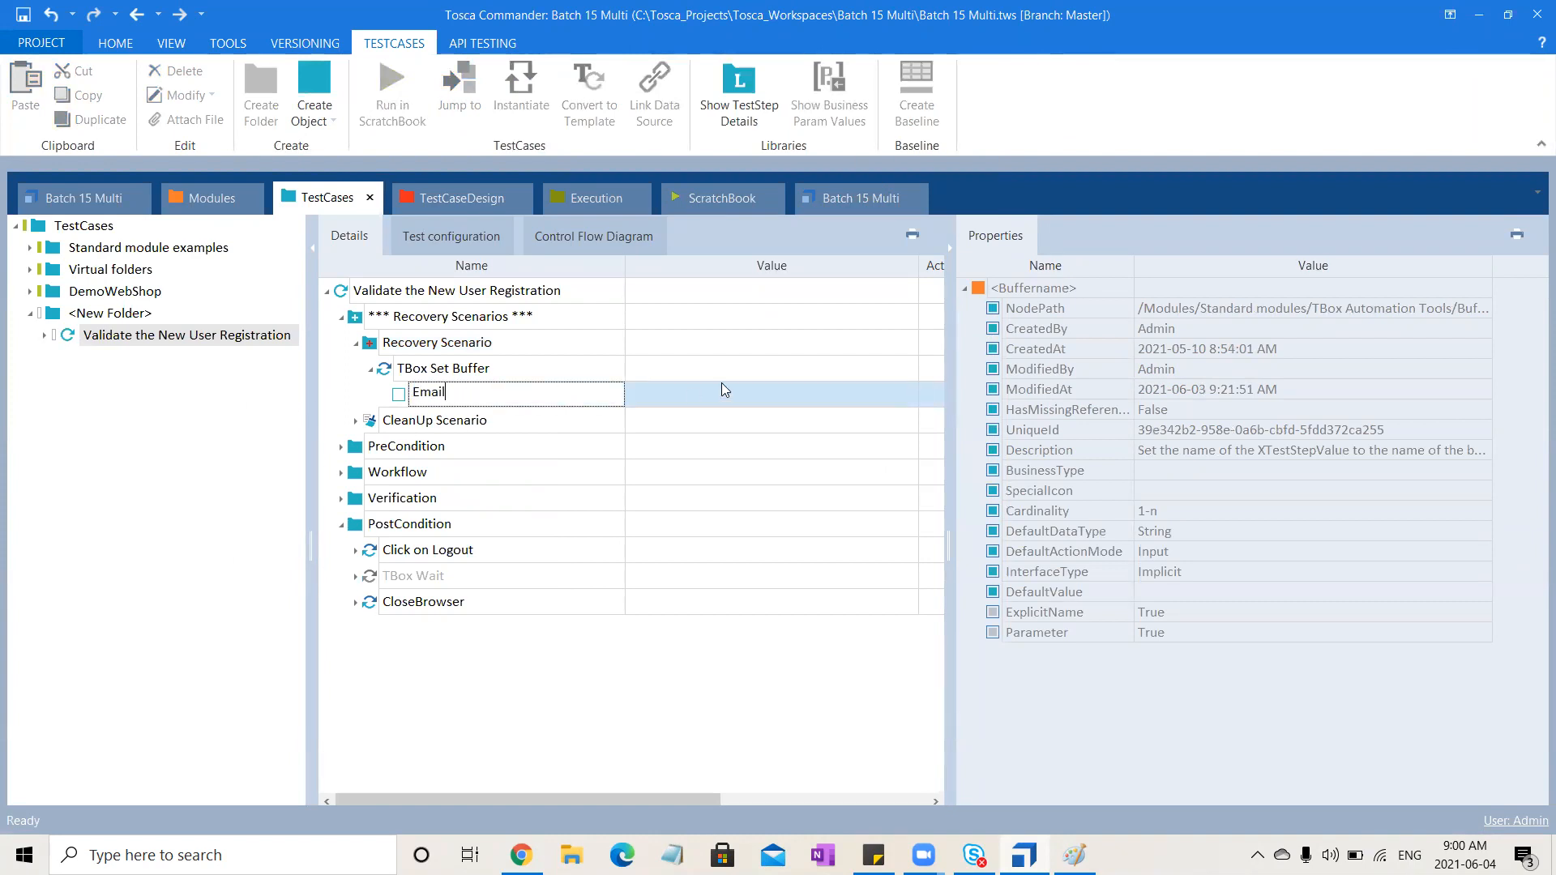
{"action": "left_click", "coordinate": [721, 390]}
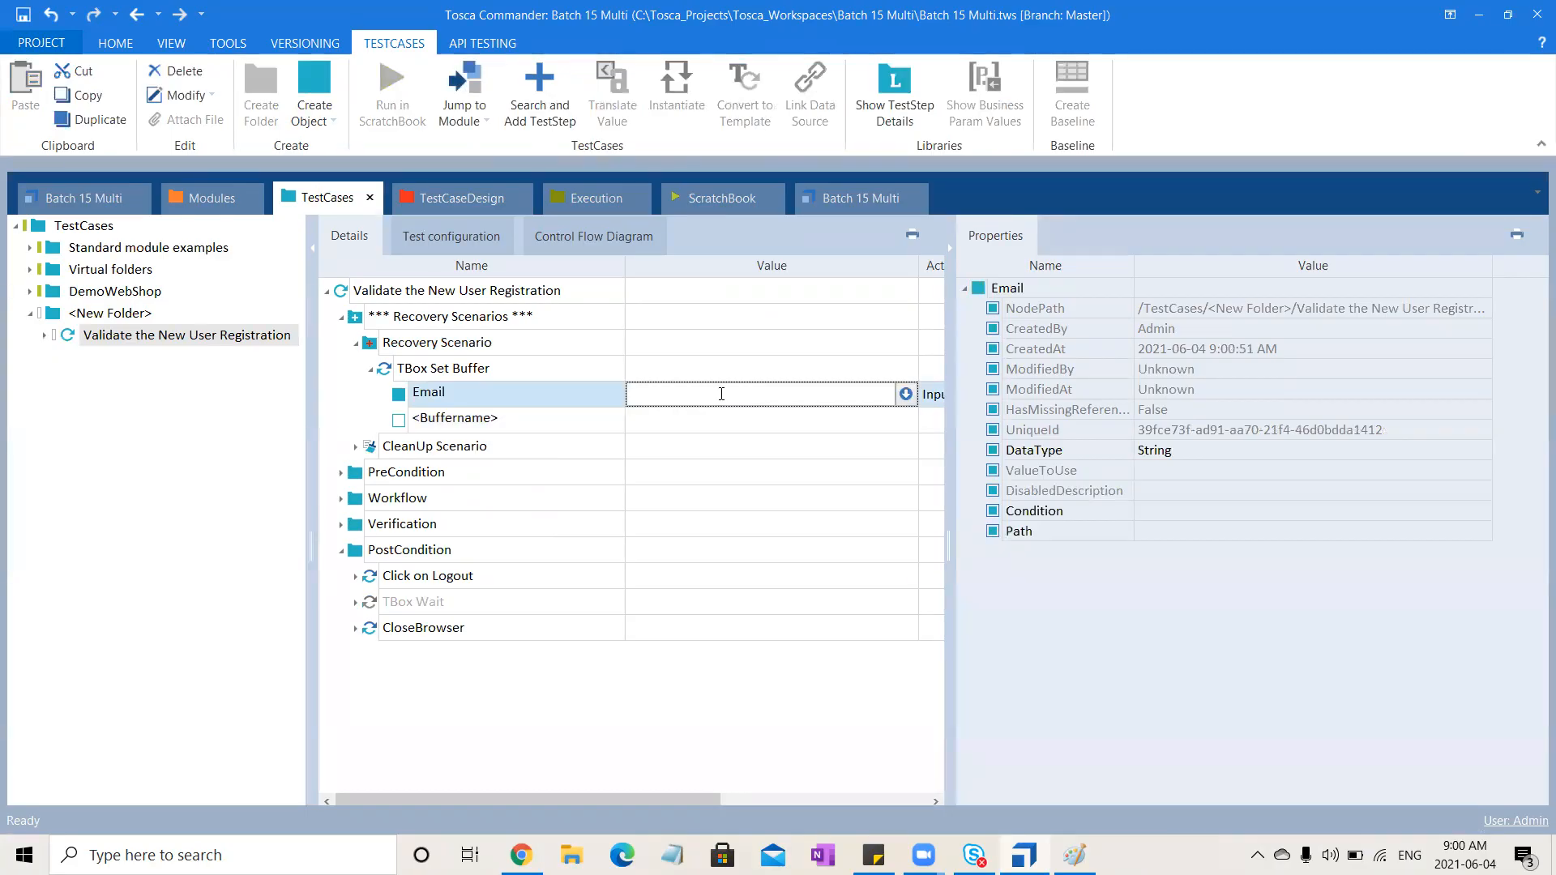
Run the TBox Set Buffer step in ScratchBook and return to the test case
{"action": "left_click", "coordinate": [488, 373]}
{"action": "left_click", "coordinate": [404, 111]}
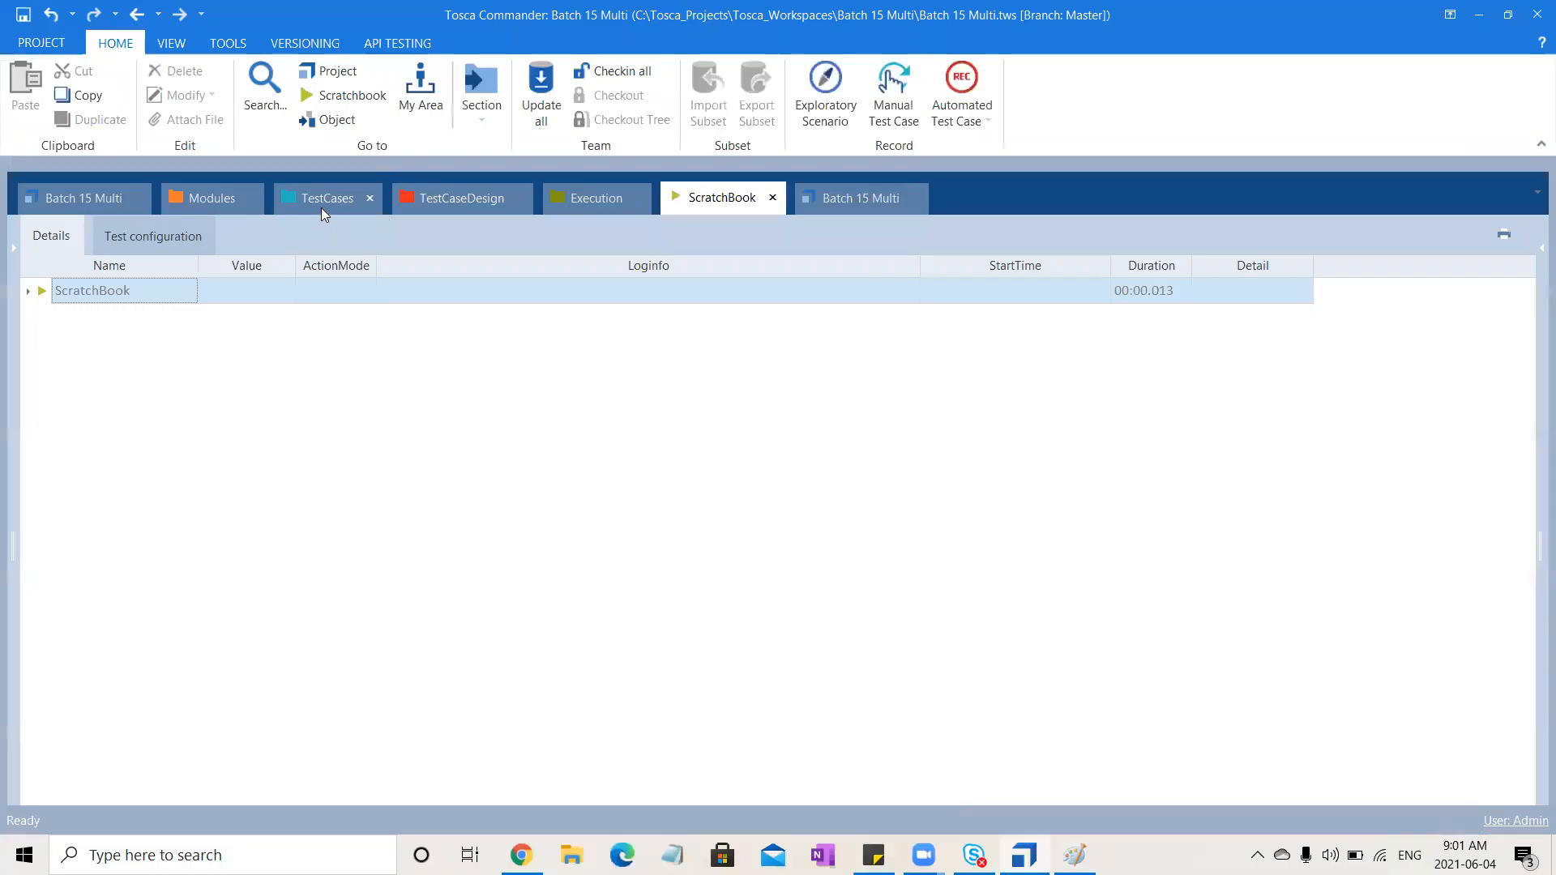
{"action": "left_click", "coordinate": [329, 201]}
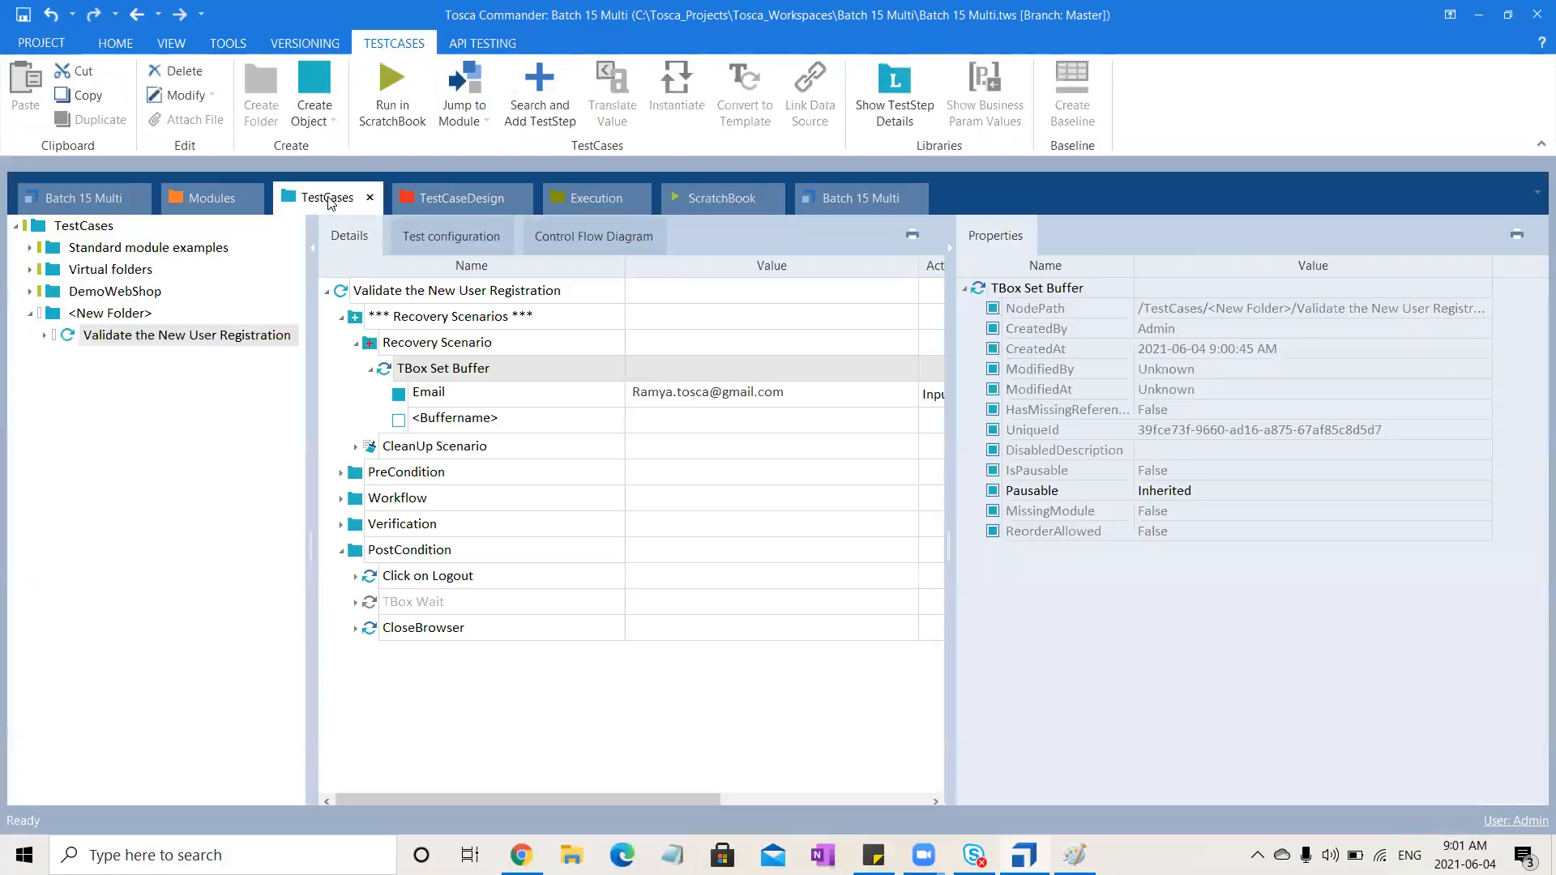
{"action": "left_click", "coordinate": [803, 406]}
{"action": "left_click_drag", "start_coordinate": [708, 393], "coordinate": [400, 399]}
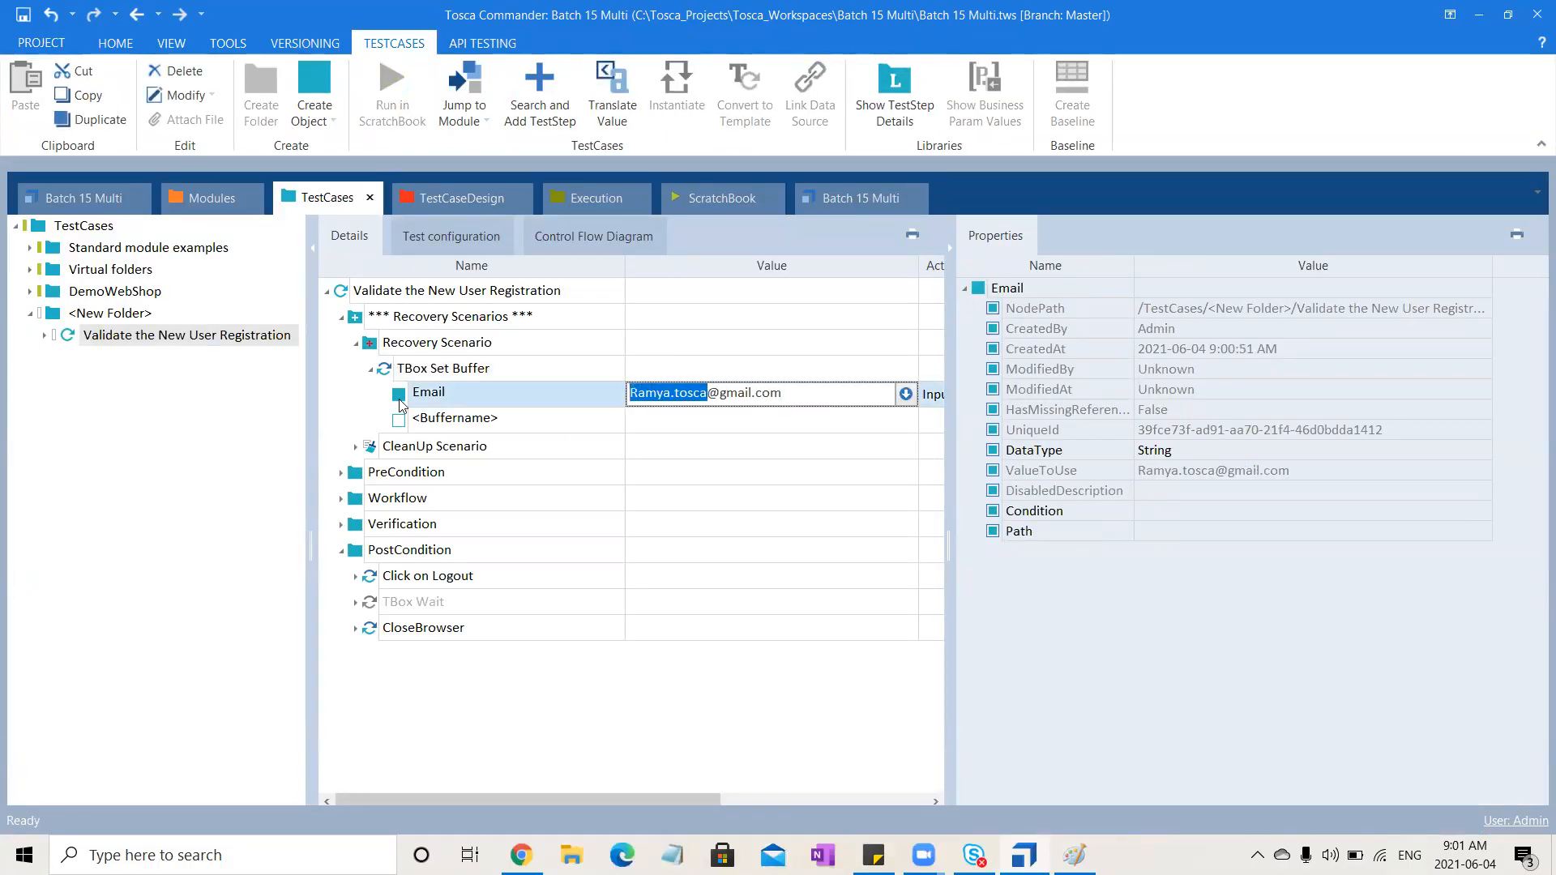
{"action": "type", "text": "{DATE"}
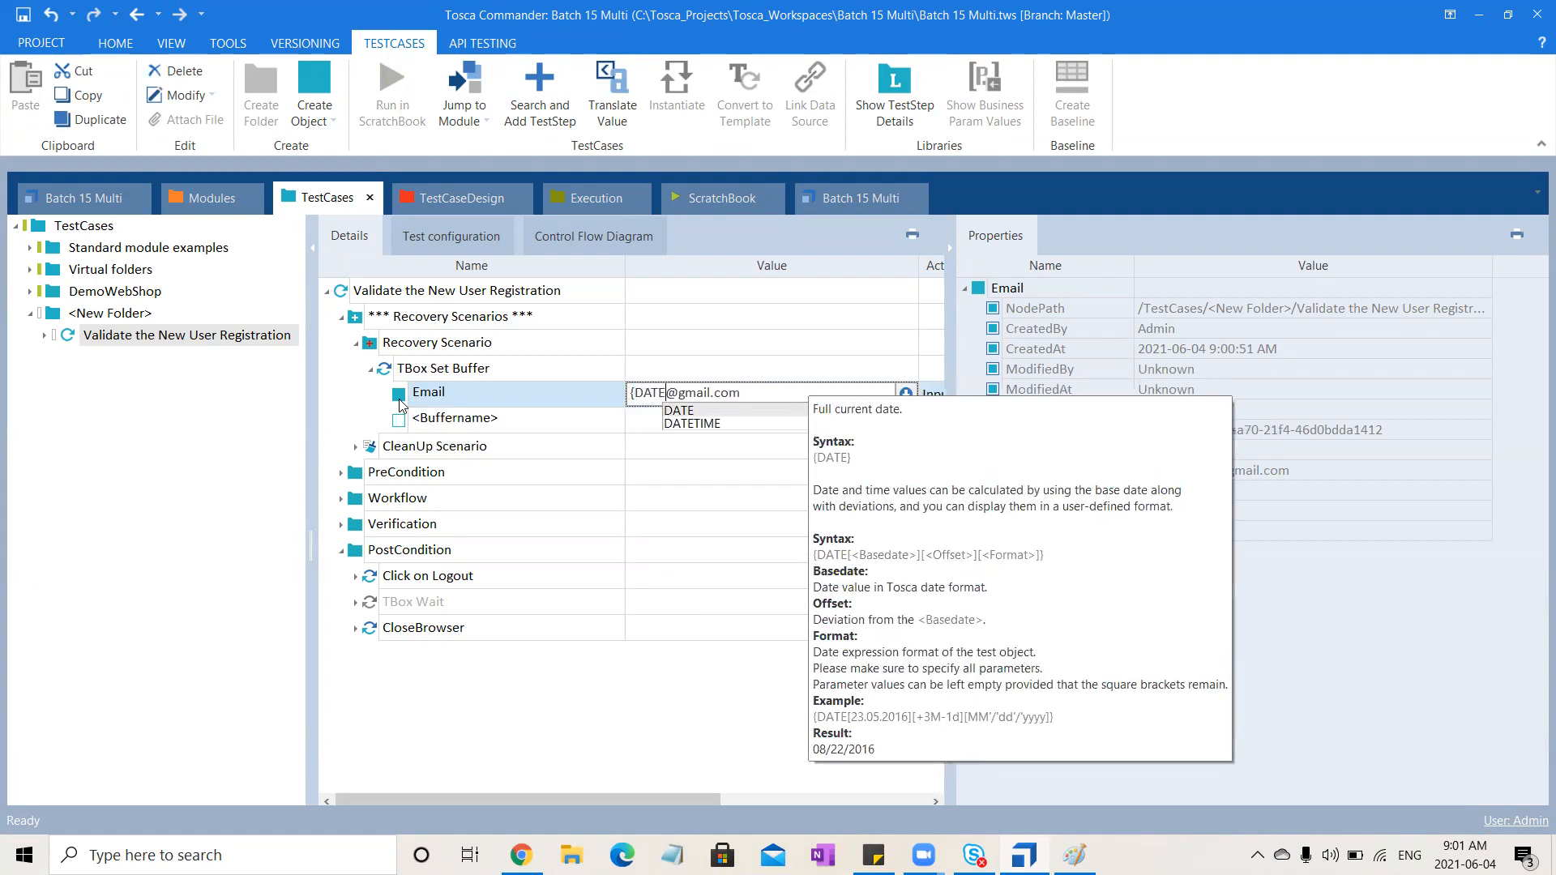
{"action": "key", "text": "Down"}
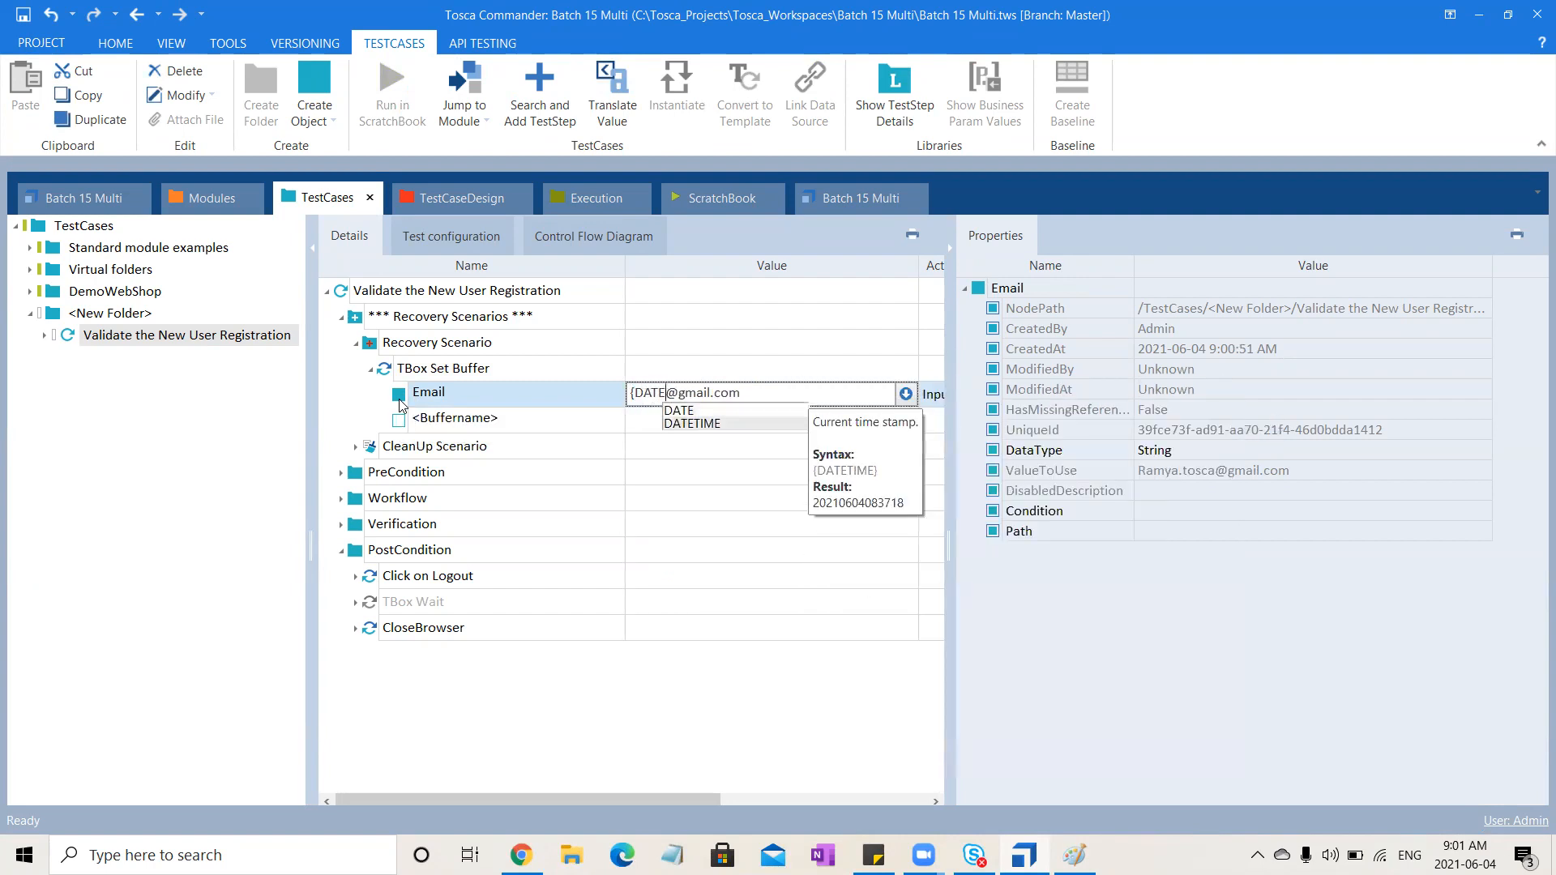
{"action": "type", "text": "}"}
{"action": "key", "text": "Left"}
{"action": "type", "text": "TIME"}
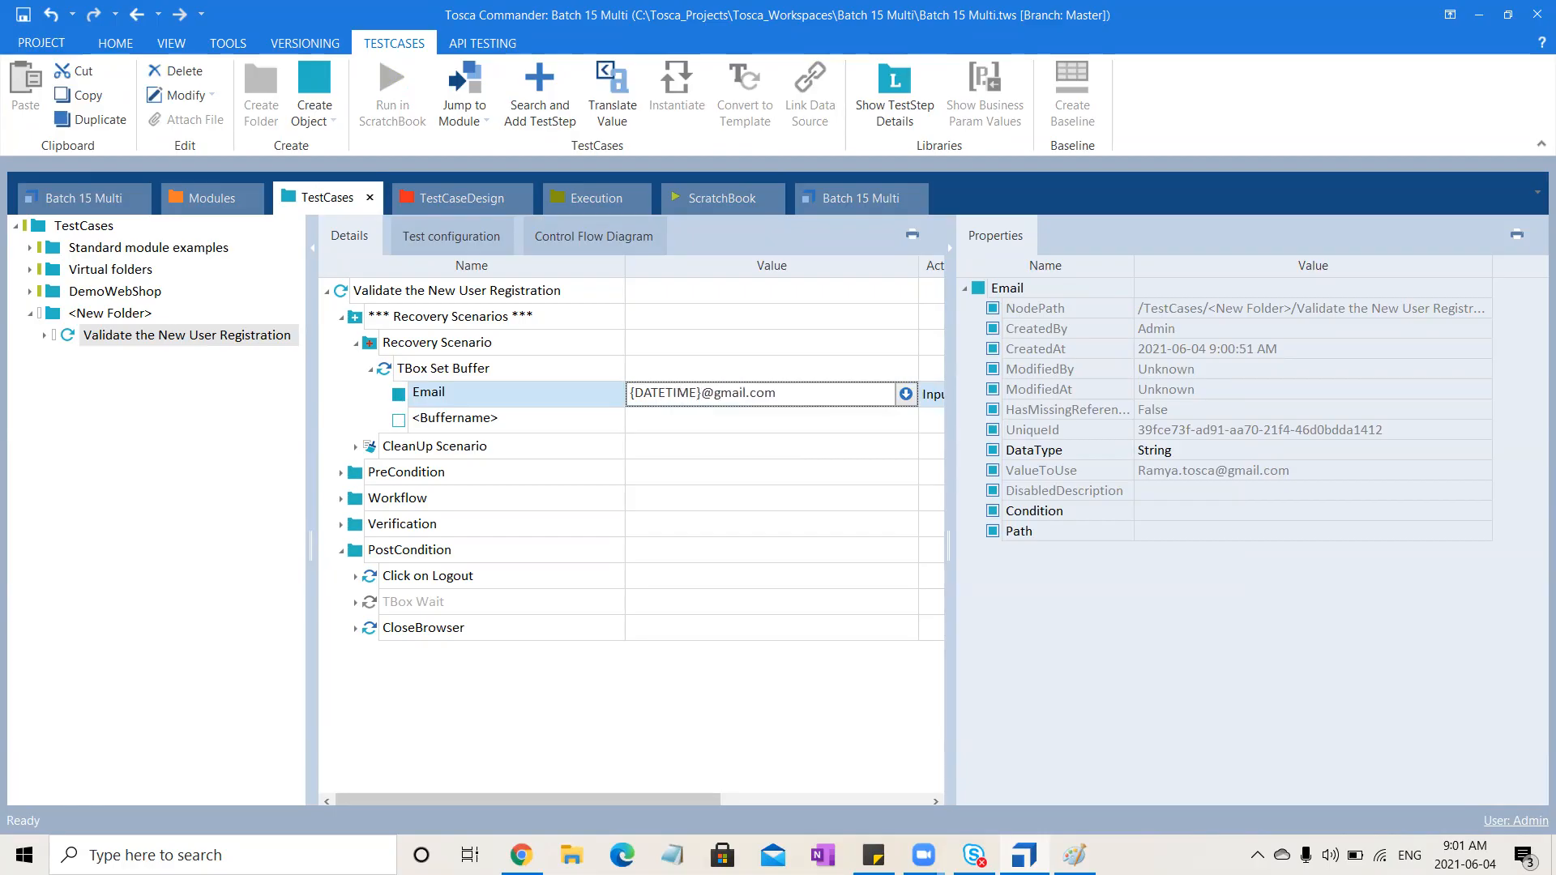
{"action": "left_click", "coordinate": [599, 740]}
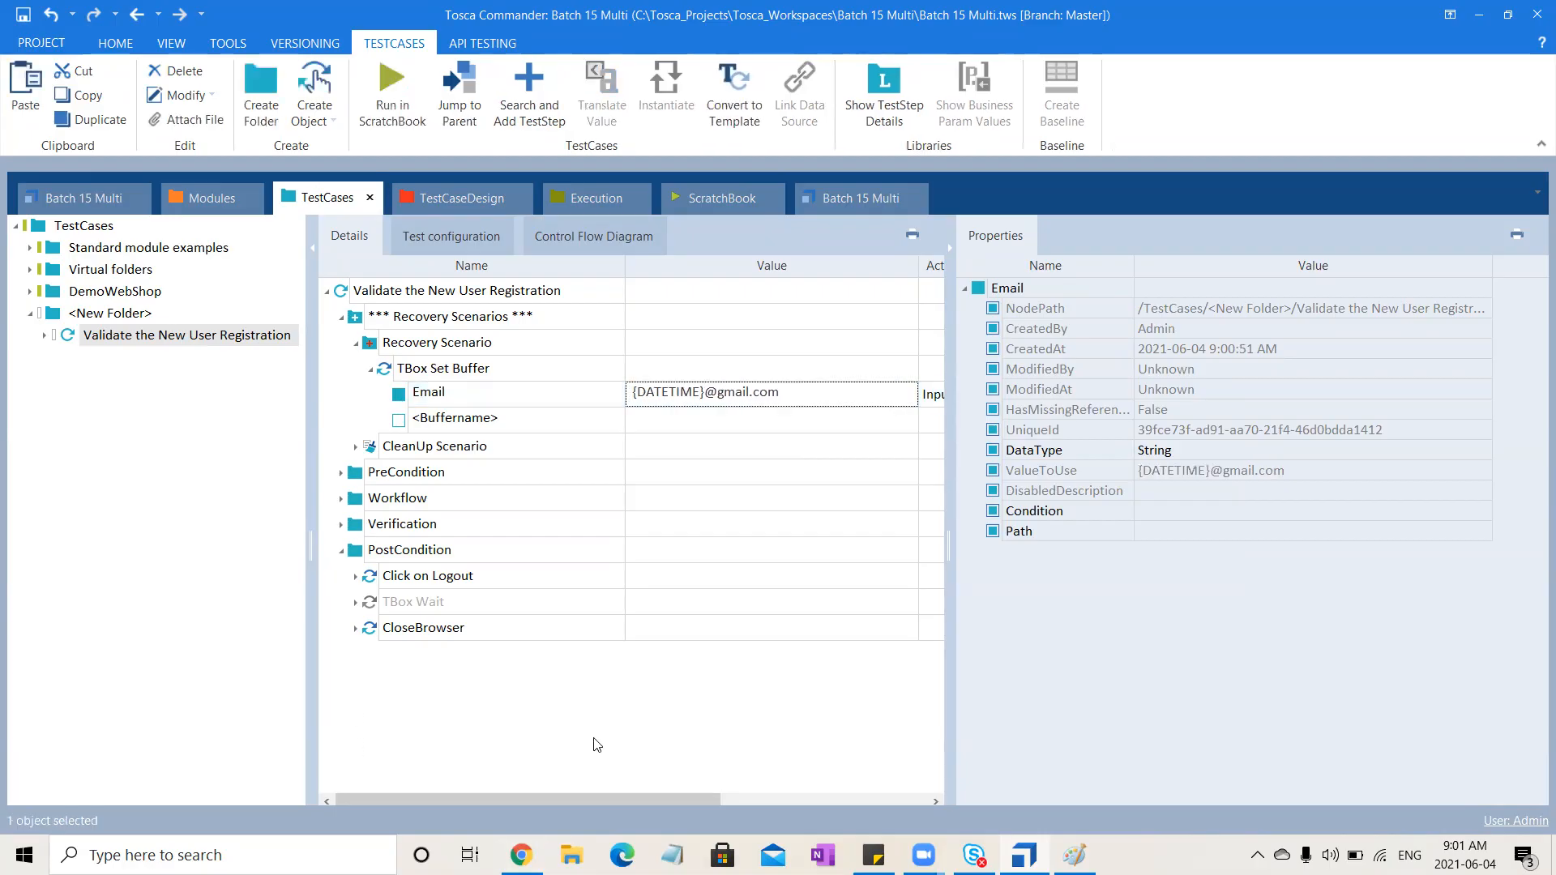
Set the registration step's first Email value to {B[Email]} and clear the Buffer1 value from the second Email field
{"action": "left_click", "coordinate": [480, 372]}
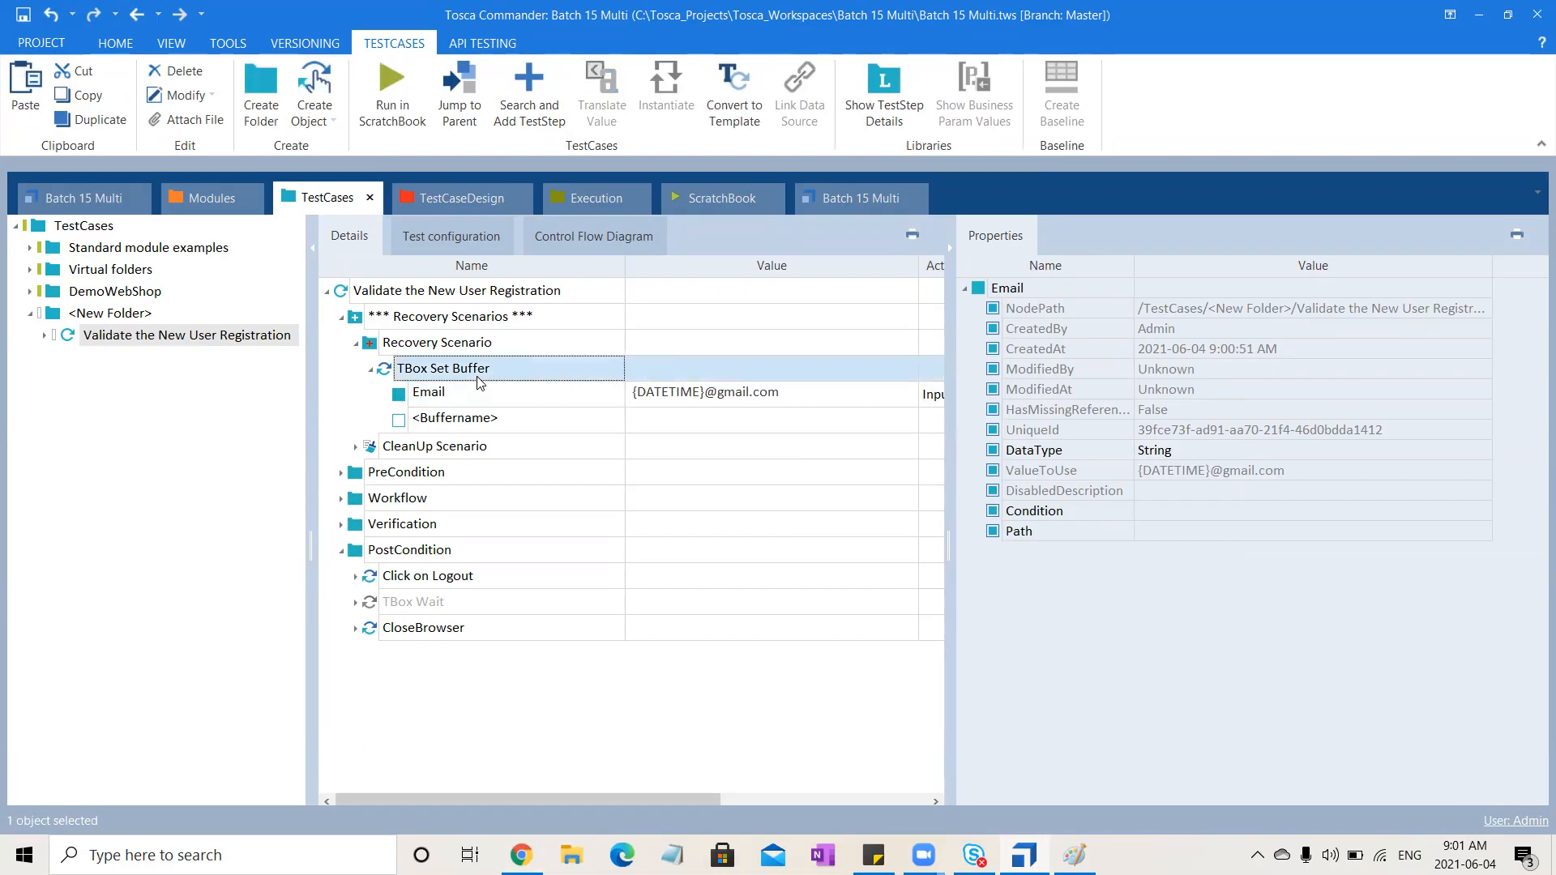
{"action": "left_click", "coordinate": [342, 499]}
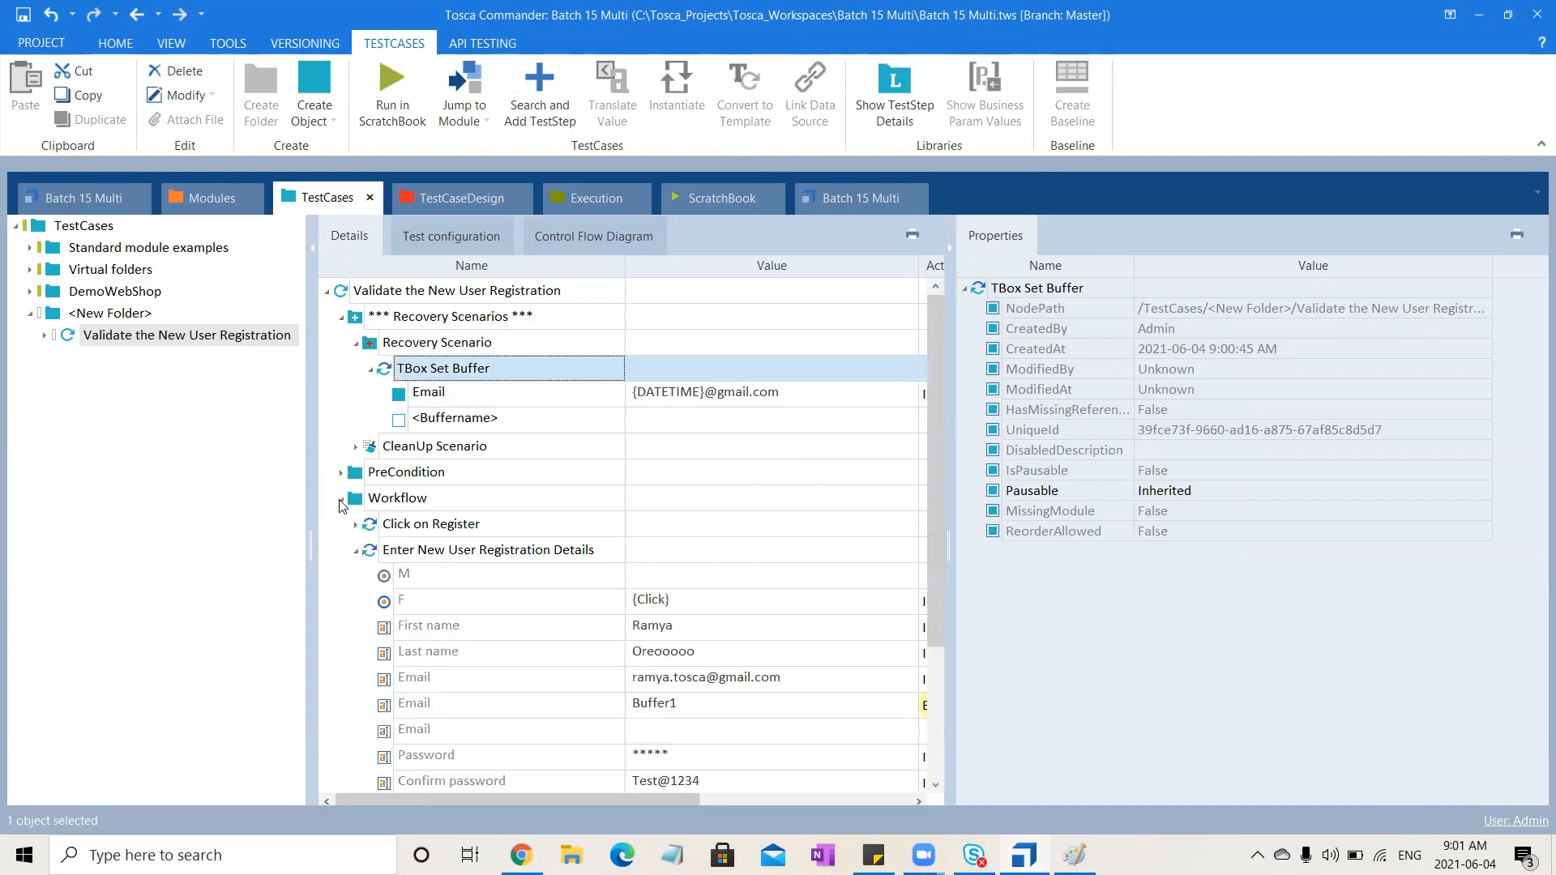
{"action": "left_click", "coordinate": [753, 681]}
{"action": "left_click", "coordinate": [827, 698]}
{"action": "left_click", "coordinate": [825, 685]}
{"action": "left_click", "coordinate": [835, 679]}
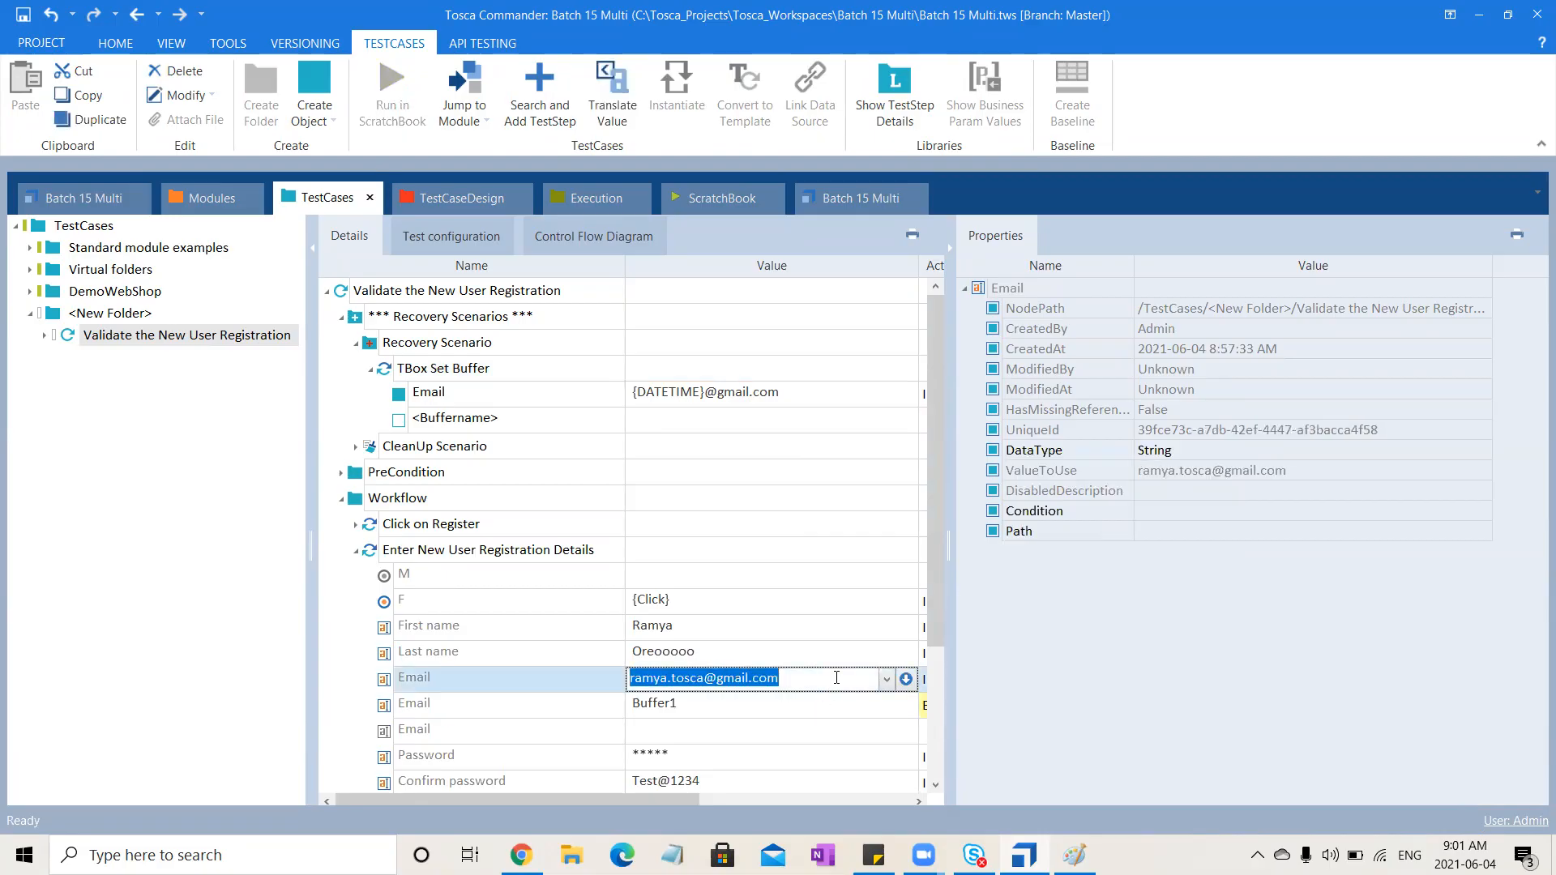
{"action": "type", "text": "{B"}
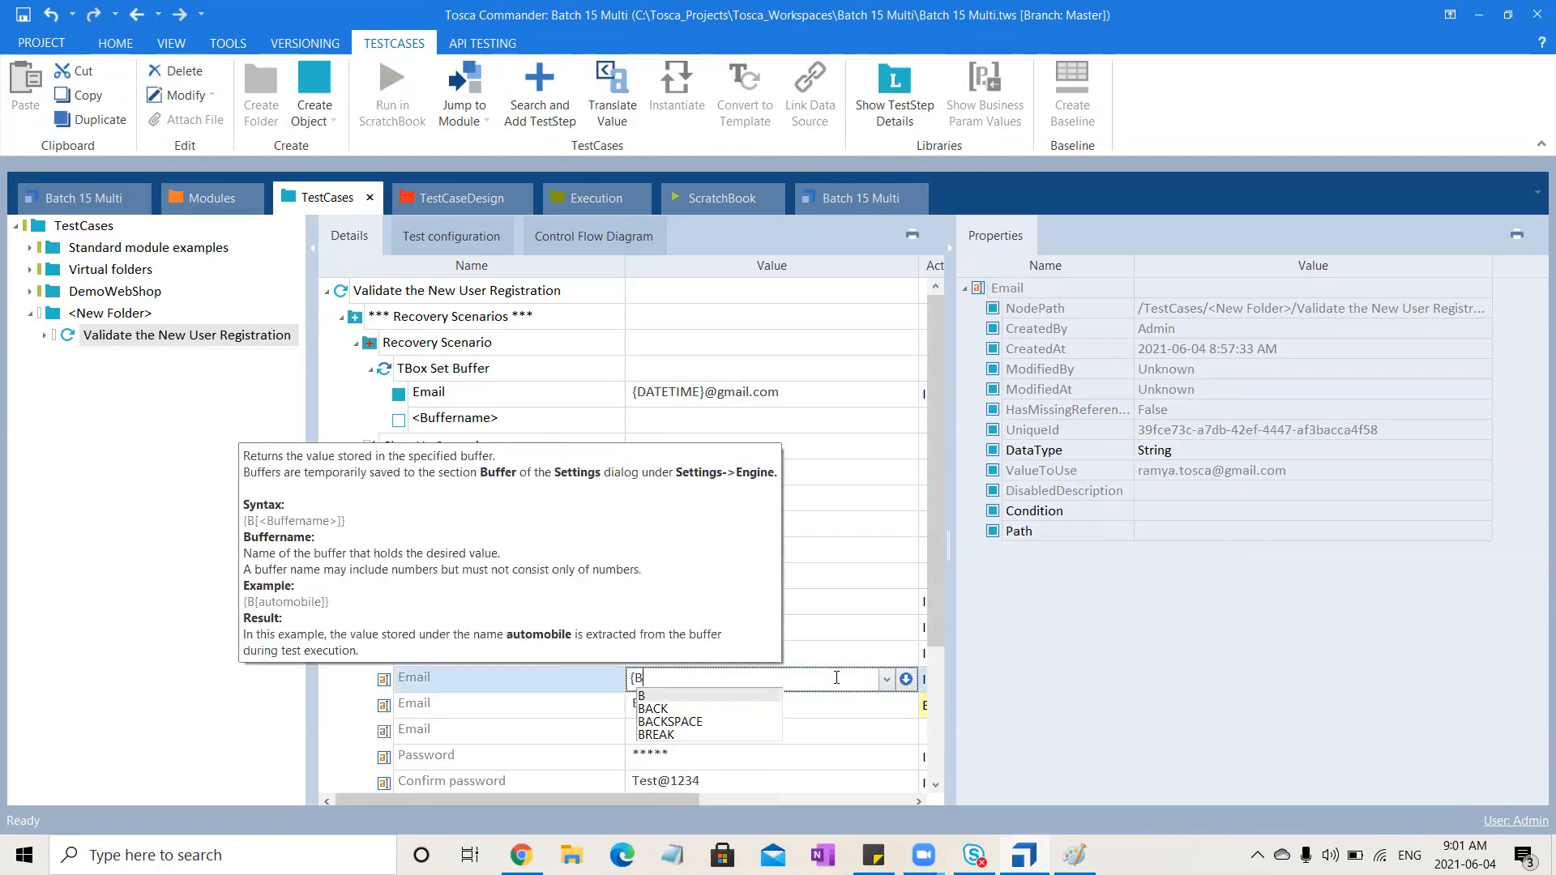
{"action": "type", "text": "[Email"}
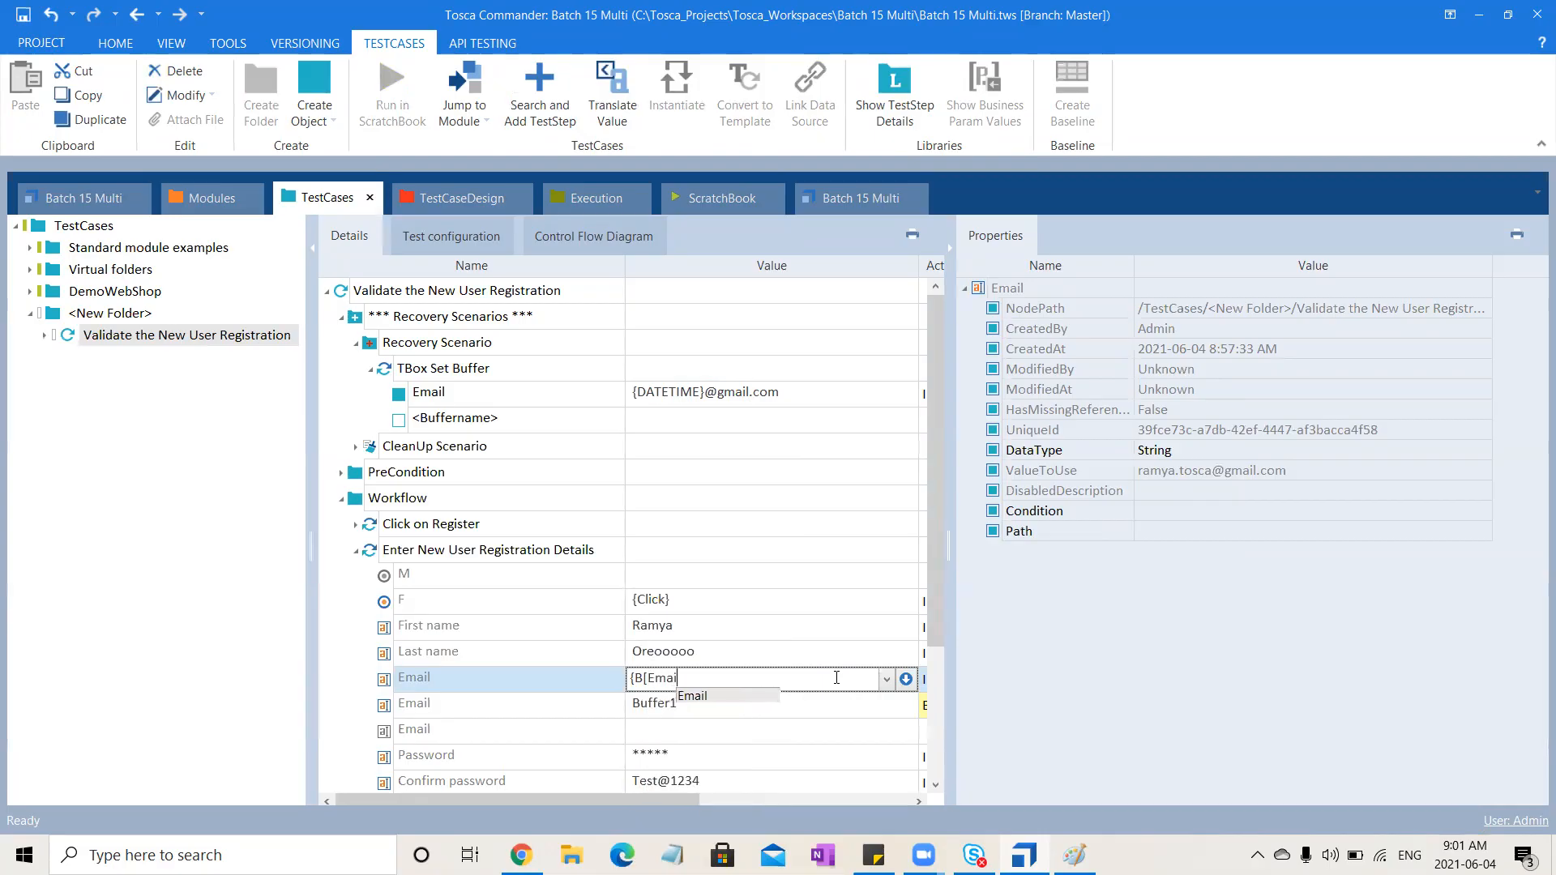
{"action": "type", "text": "]}"}
{"action": "left_click", "coordinate": [561, 703]}
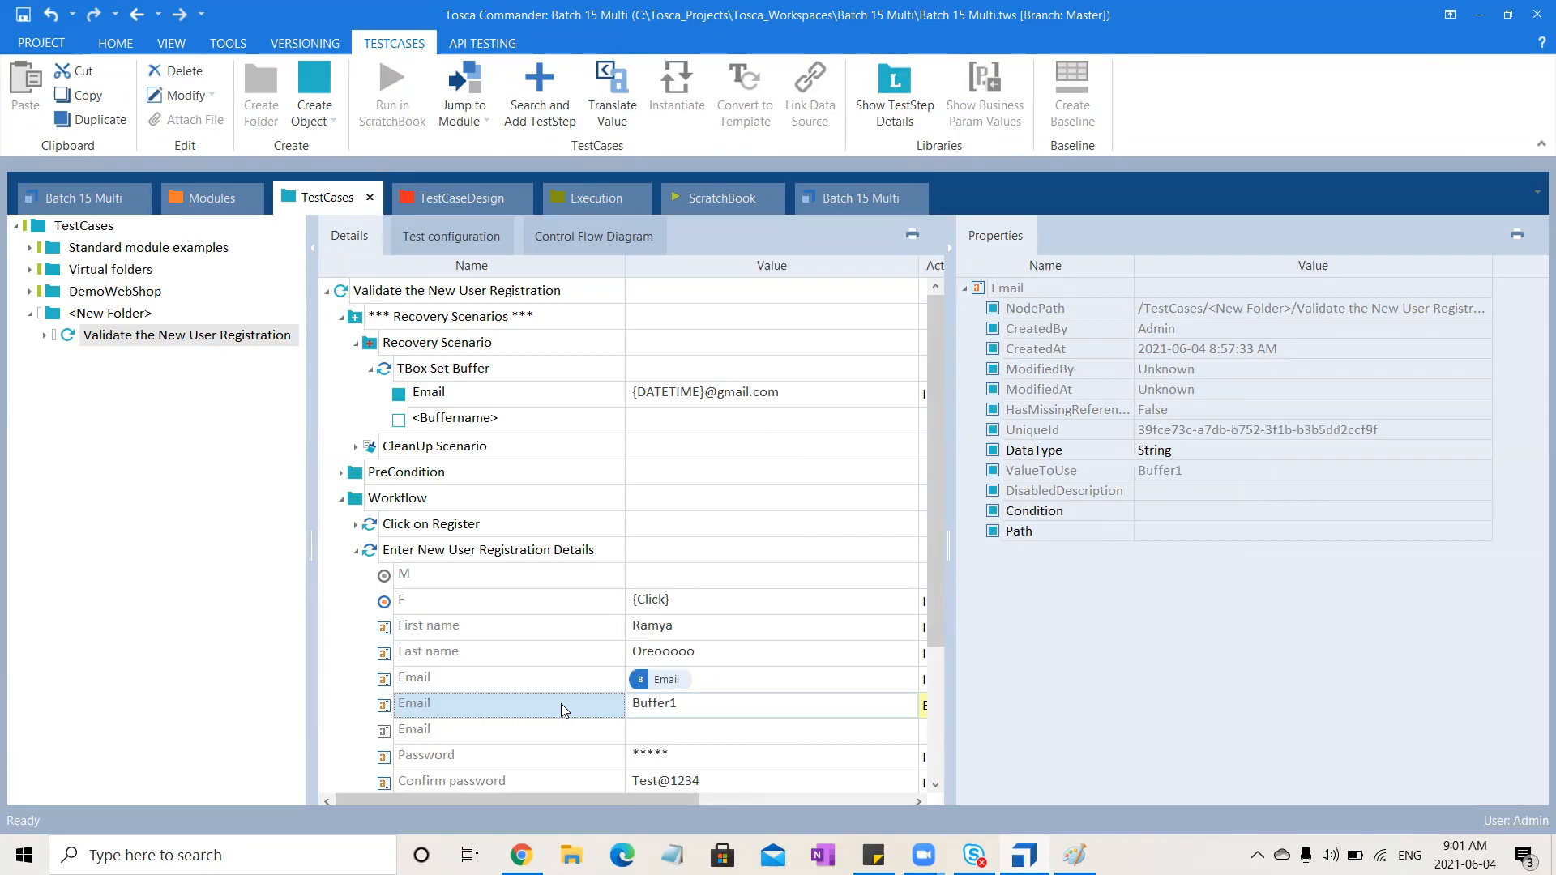
{"action": "key", "text": "Delete"}
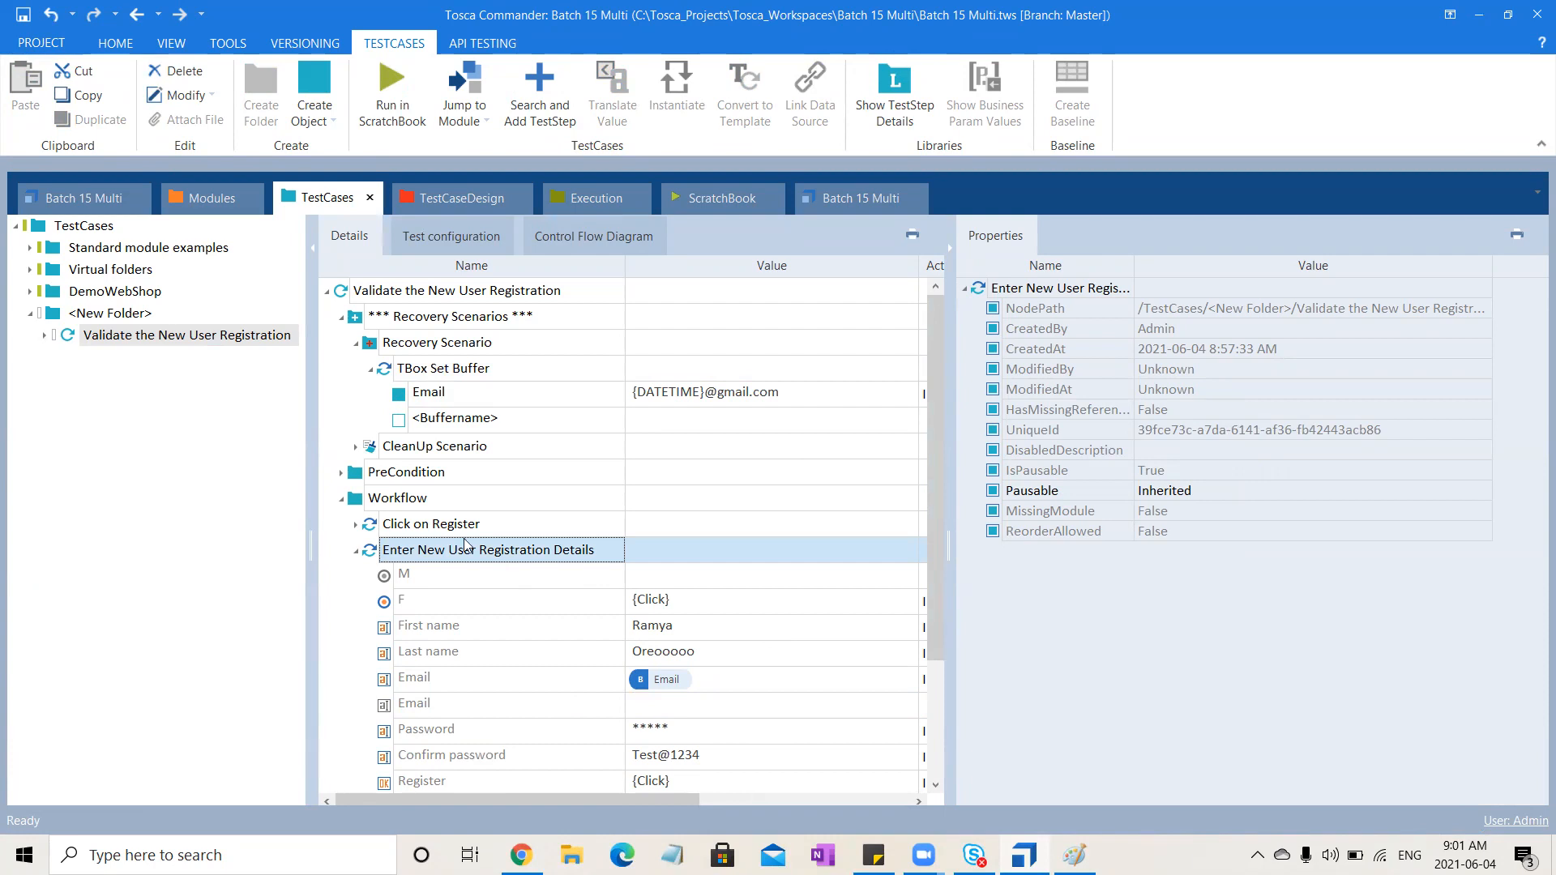
Open the Buffer Viewer to check the stored buffers, then return to the test case
{"action": "left_click", "coordinate": [234, 49]}
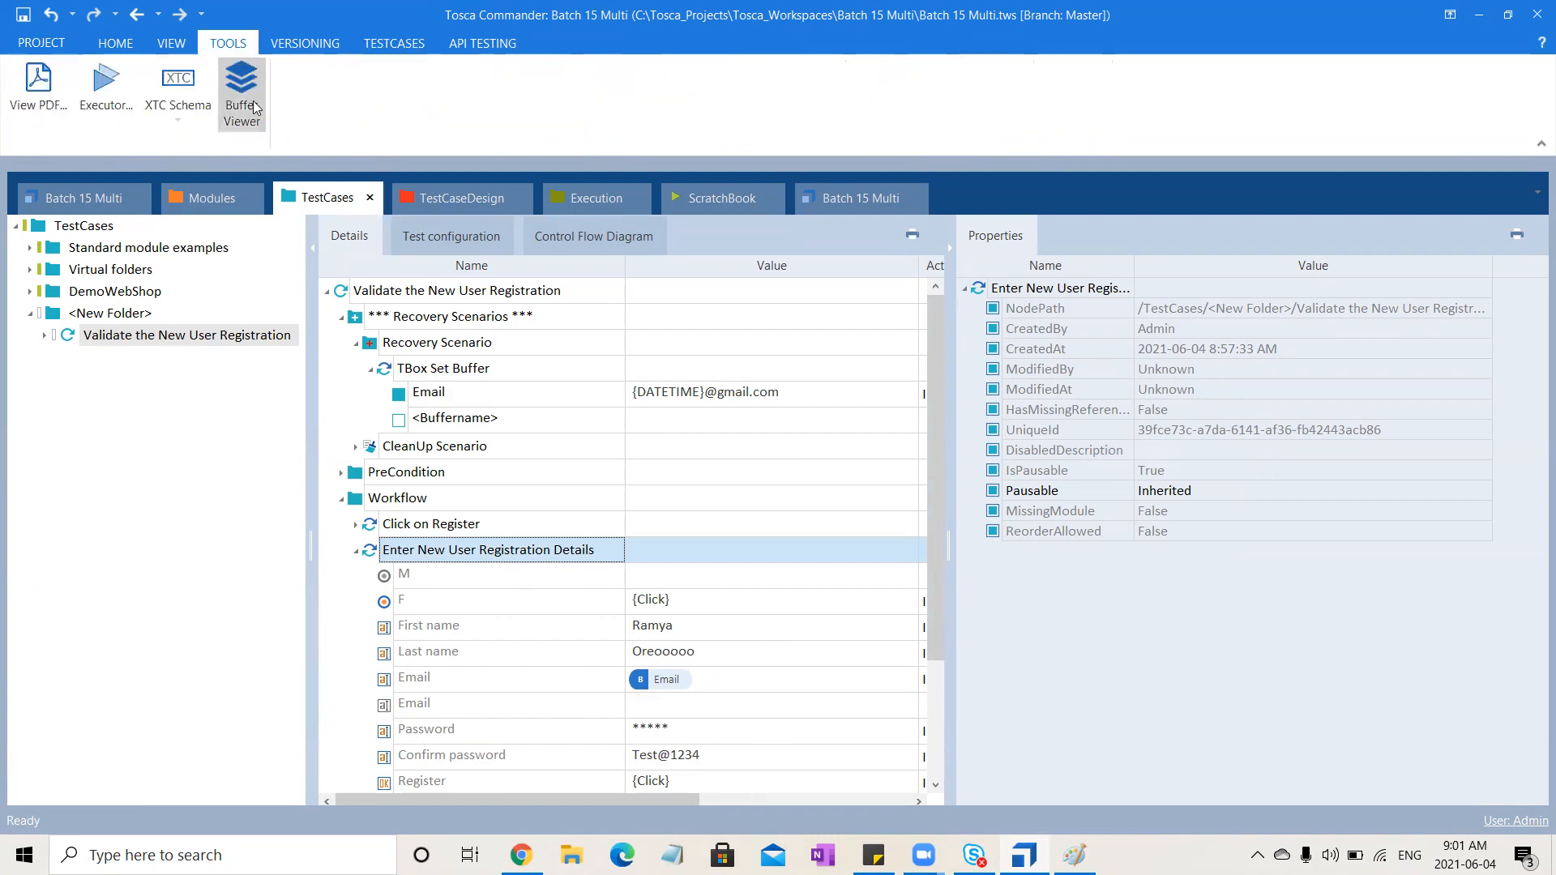
{"action": "left_click", "coordinate": [247, 96]}
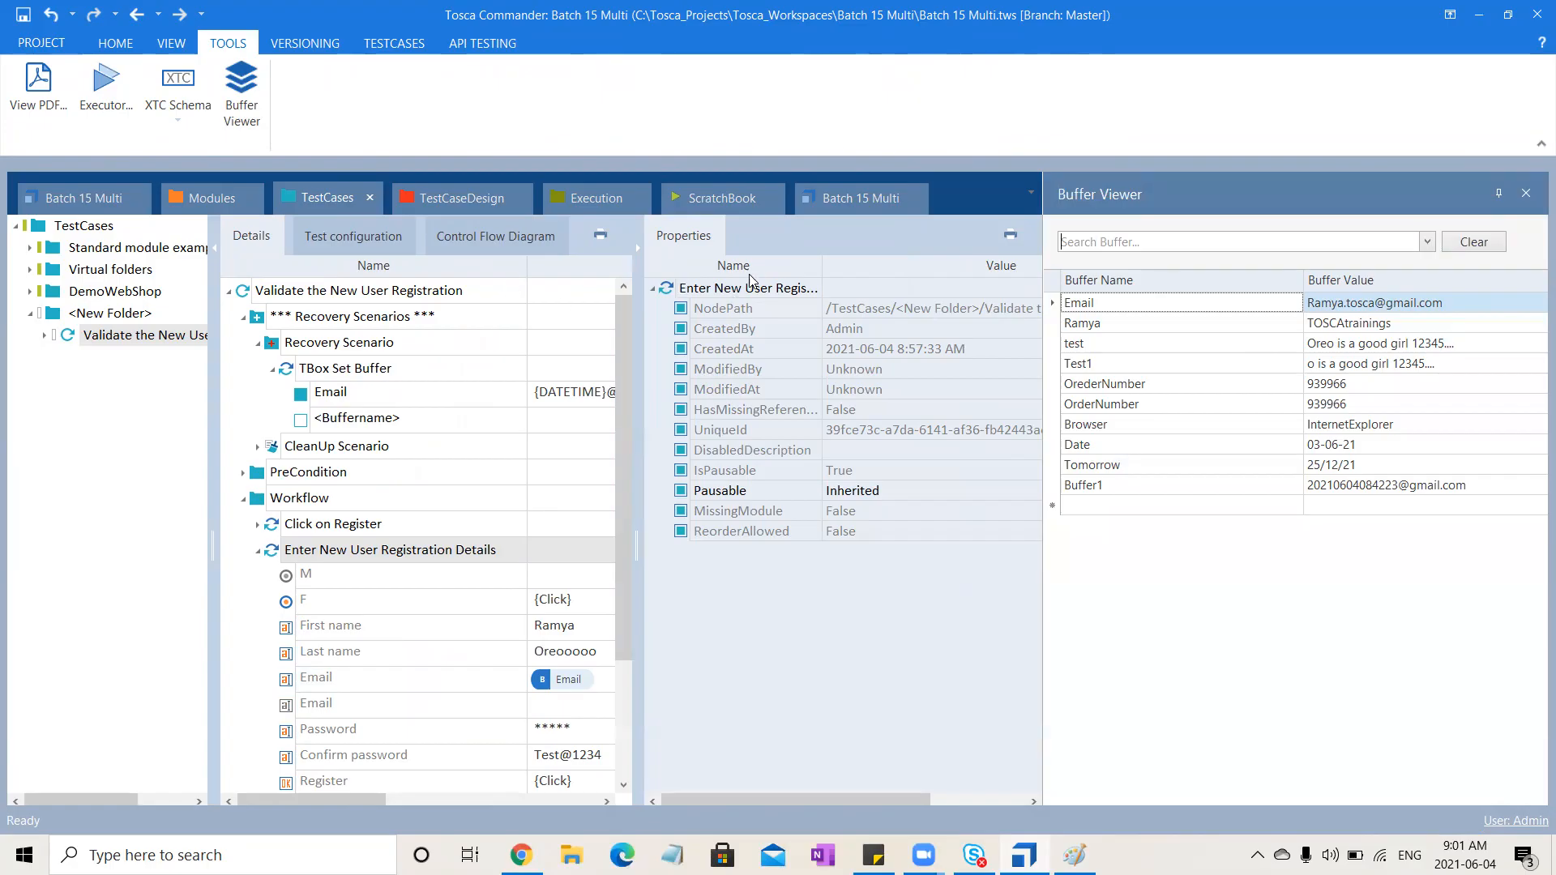
{"action": "left_click", "coordinate": [1527, 195]}
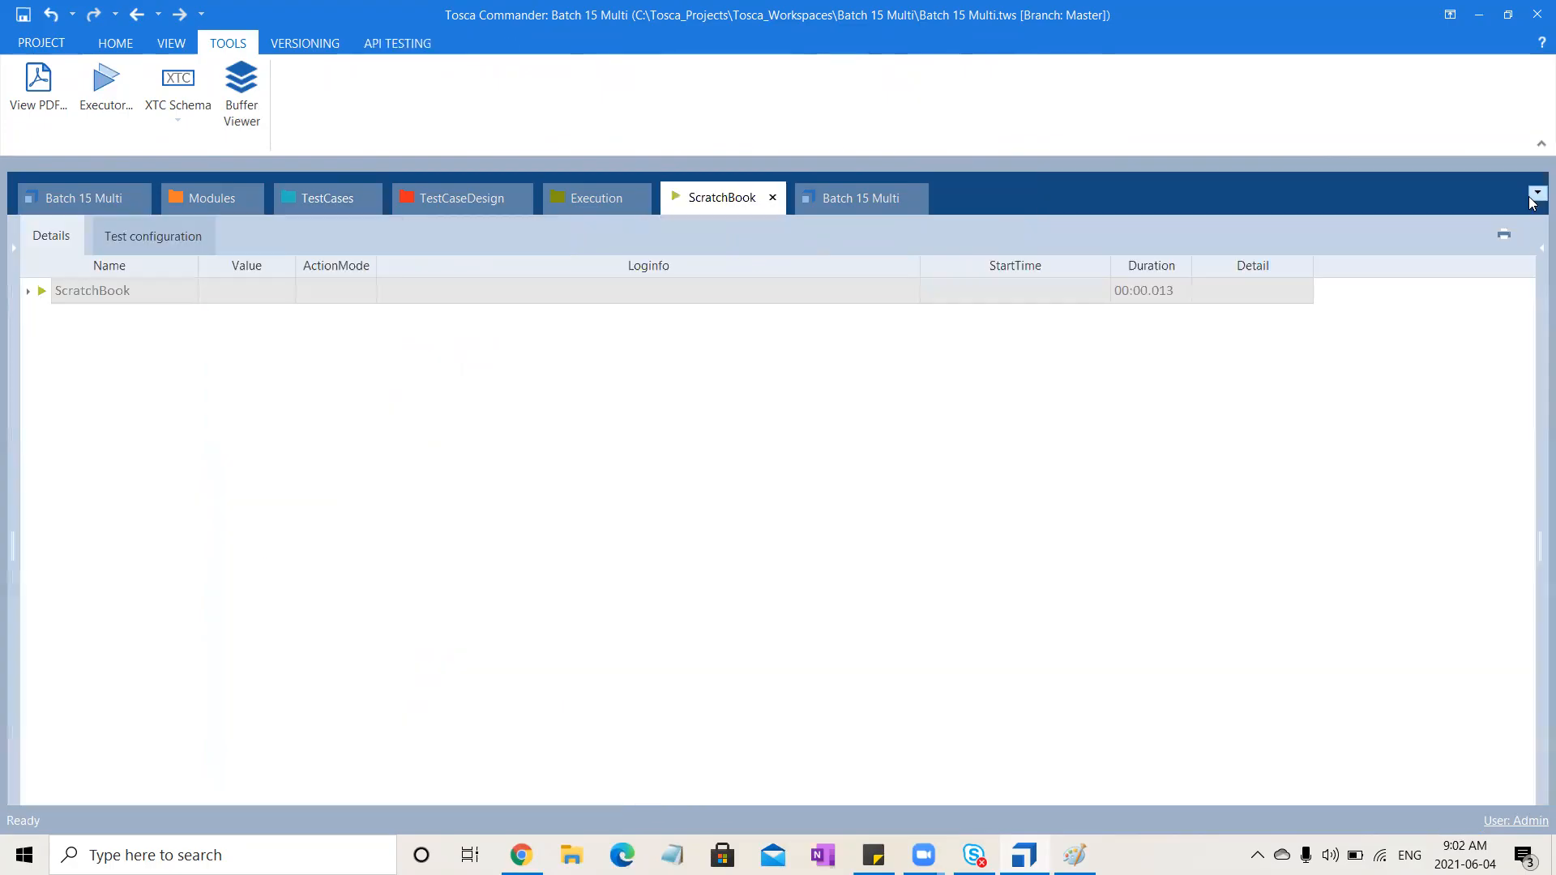
{"action": "left_click", "coordinate": [332, 197]}
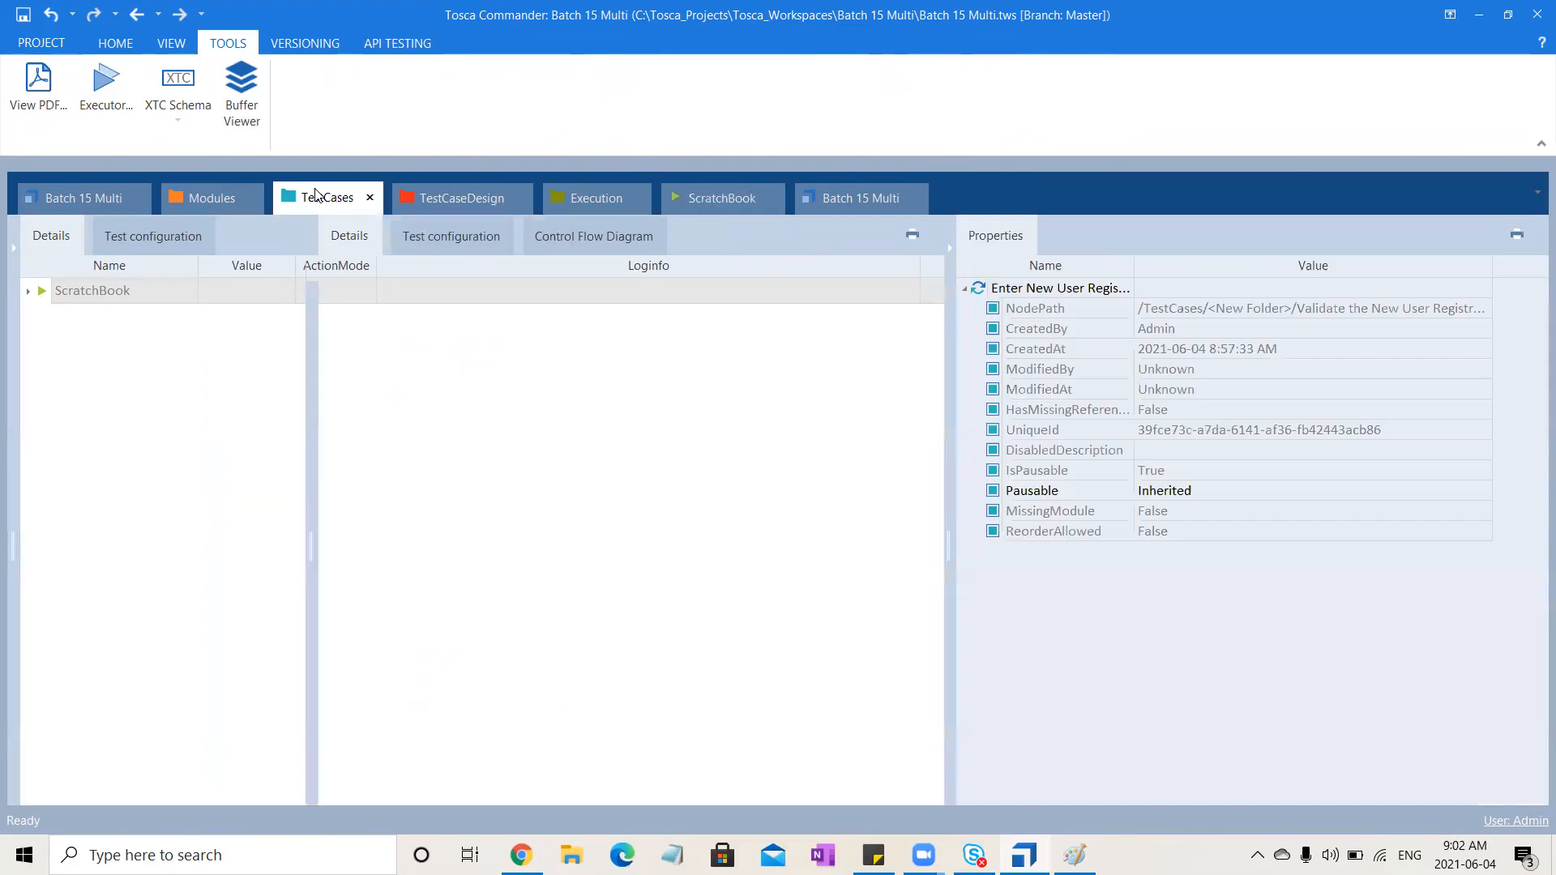
{"action": "left_click", "coordinate": [950, 249]}
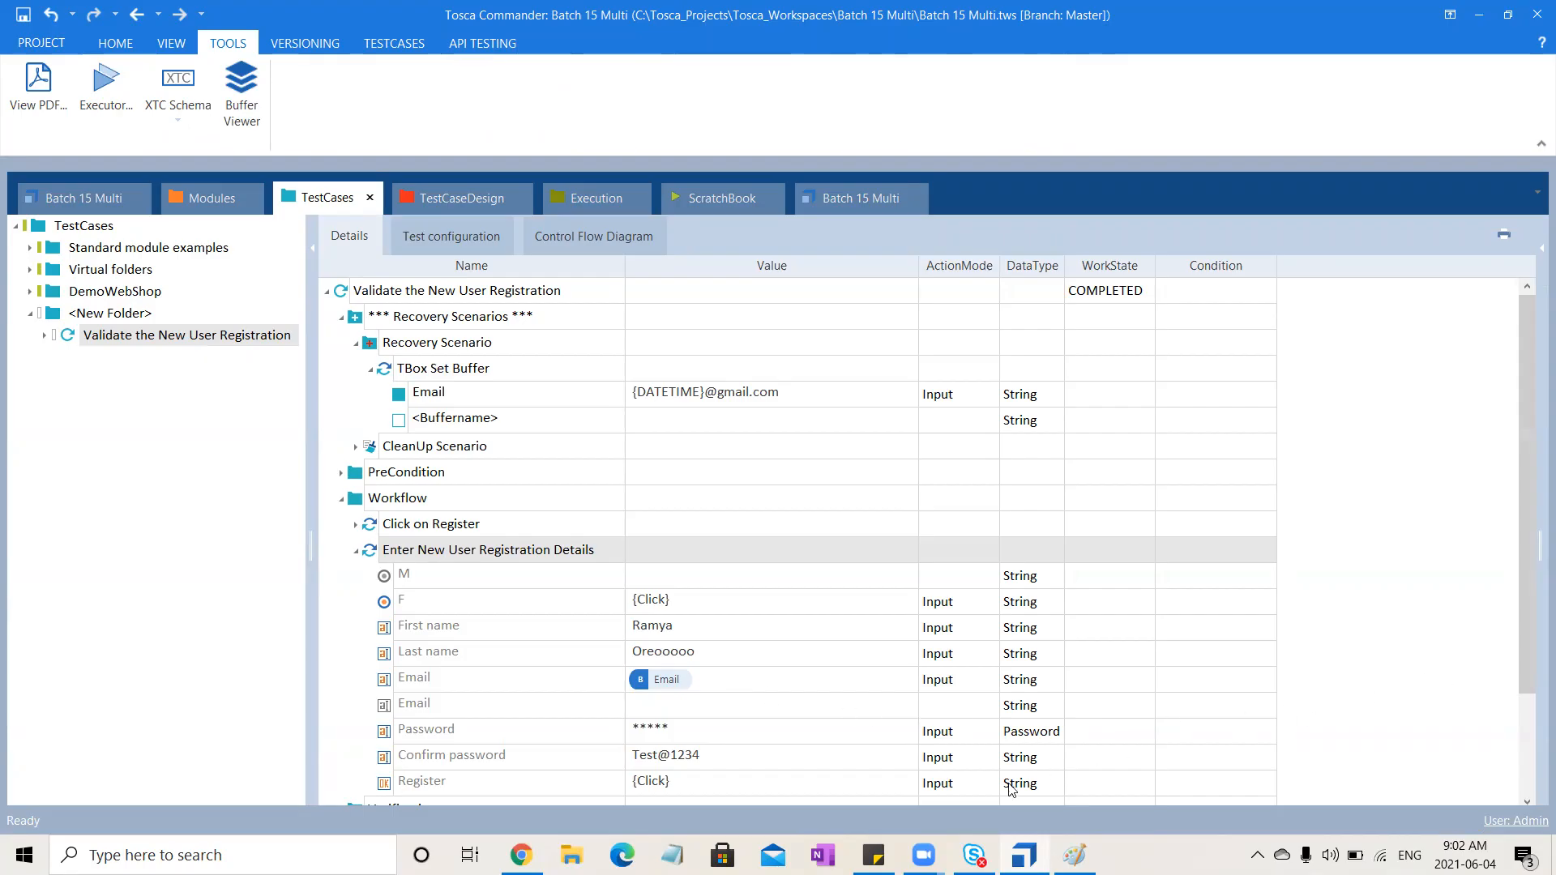
Review the Verification step and the stored Email buffer in the Buffer Viewer
{"action": "left_click", "coordinate": [785, 851]}
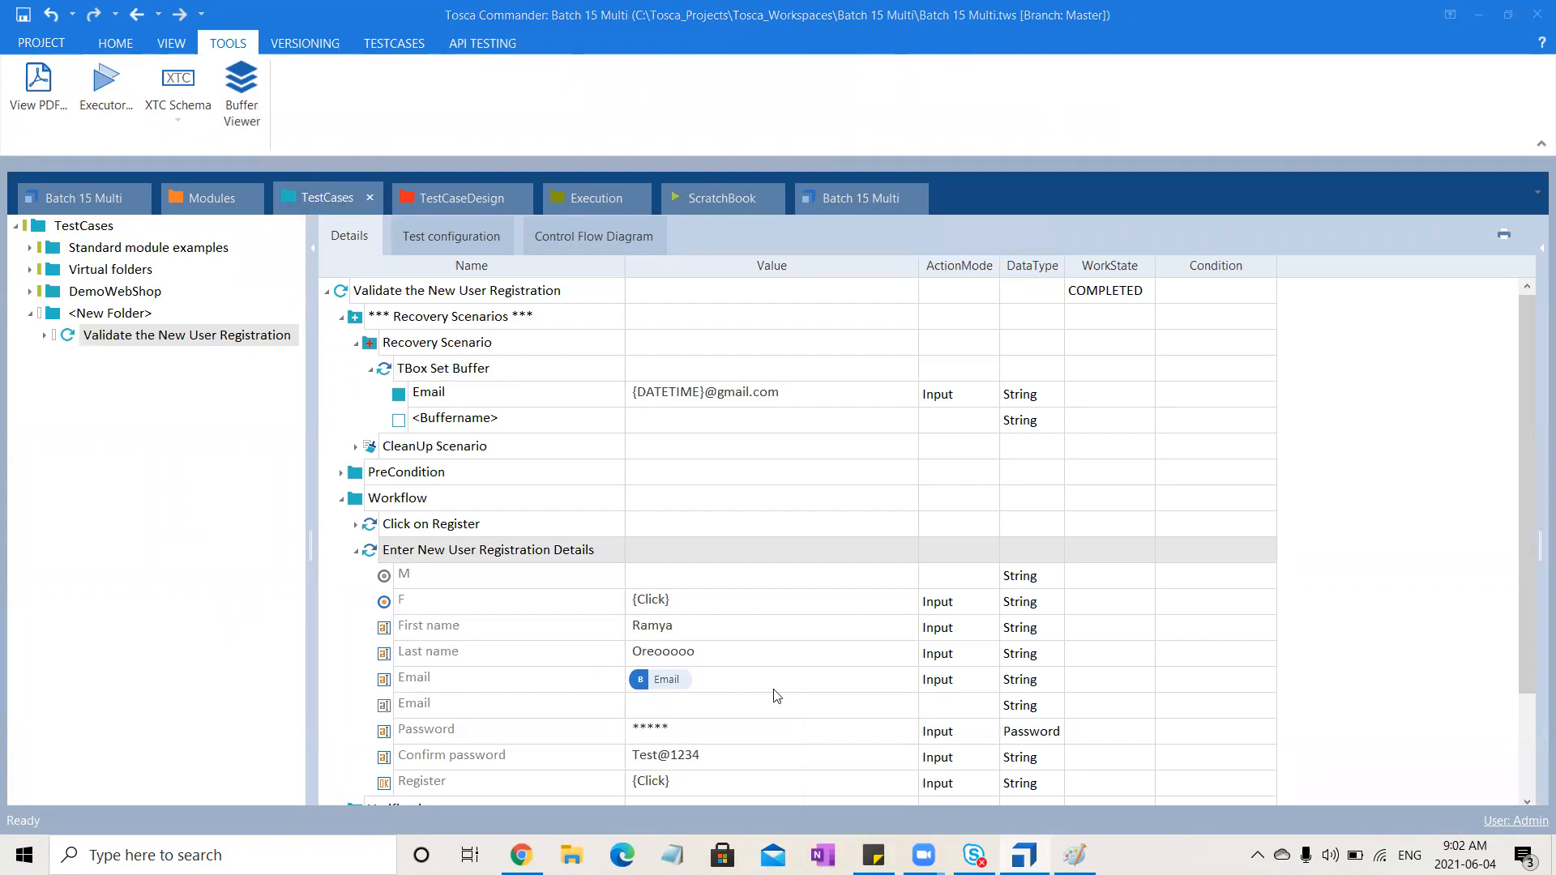
{"action": "left_click", "coordinate": [1529, 693]}
{"action": "left_click_drag", "start_coordinate": [1529, 693], "coordinate": [1531, 810]}
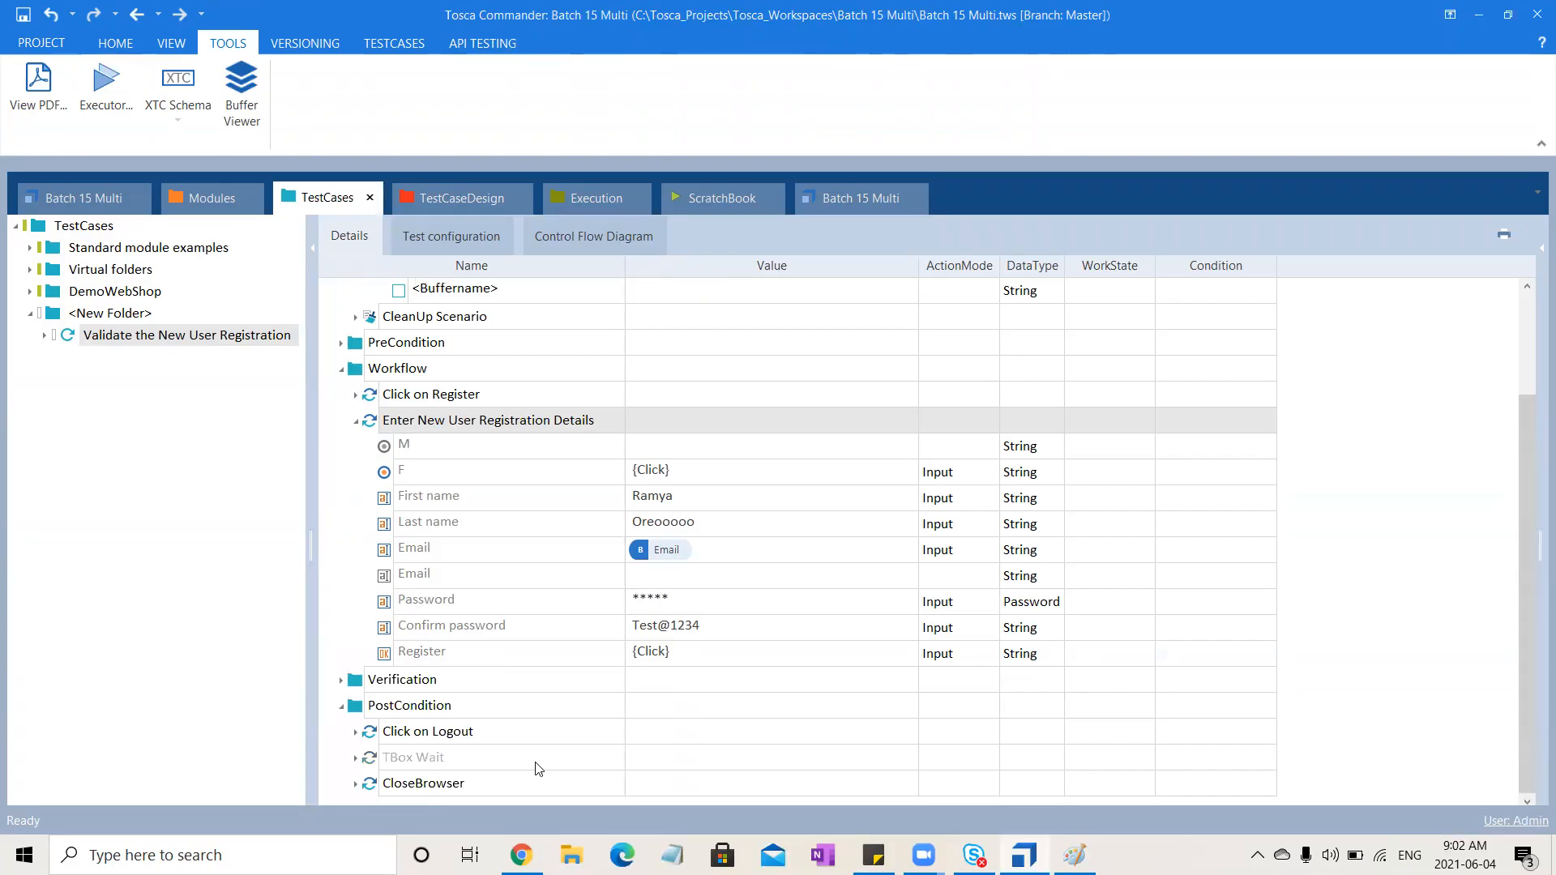
{"action": "left_click", "coordinate": [341, 681]}
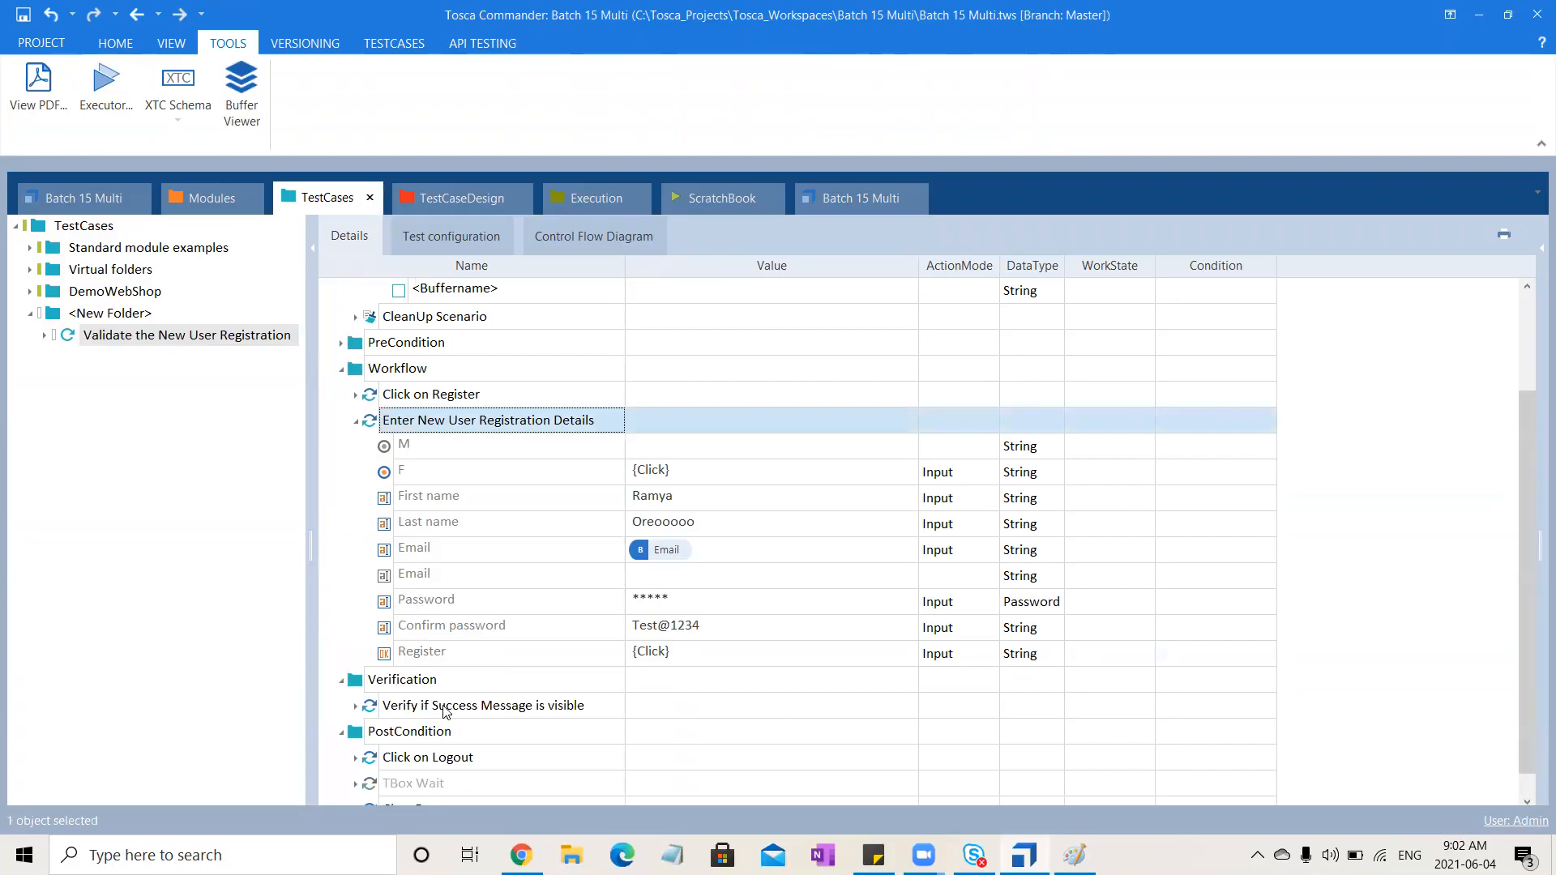
{"action": "left_click", "coordinate": [479, 710]}
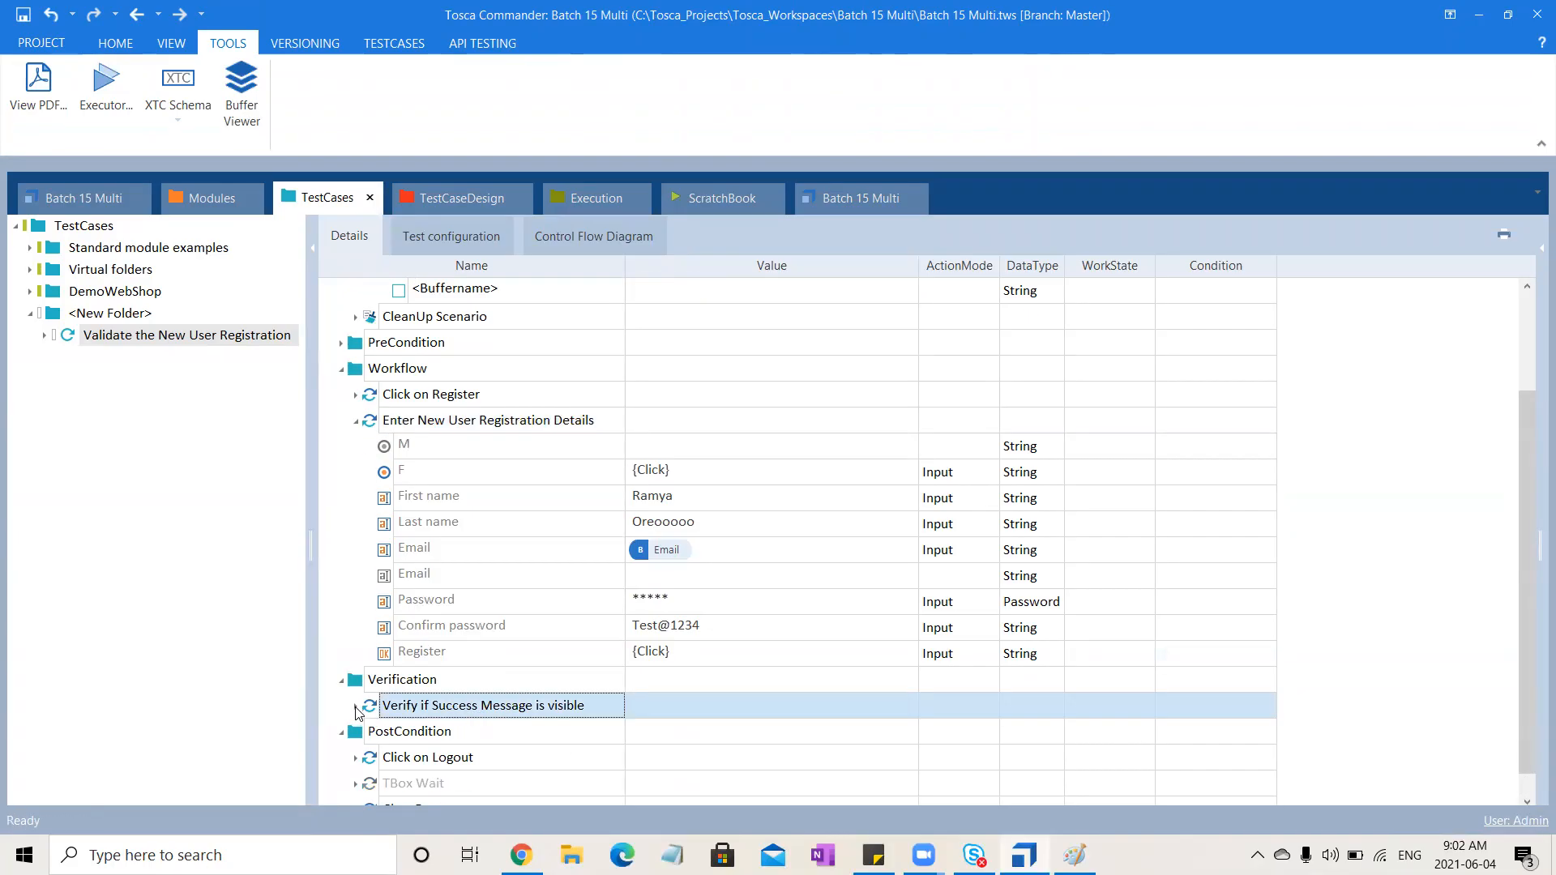
{"action": "left_click", "coordinate": [355, 708]}
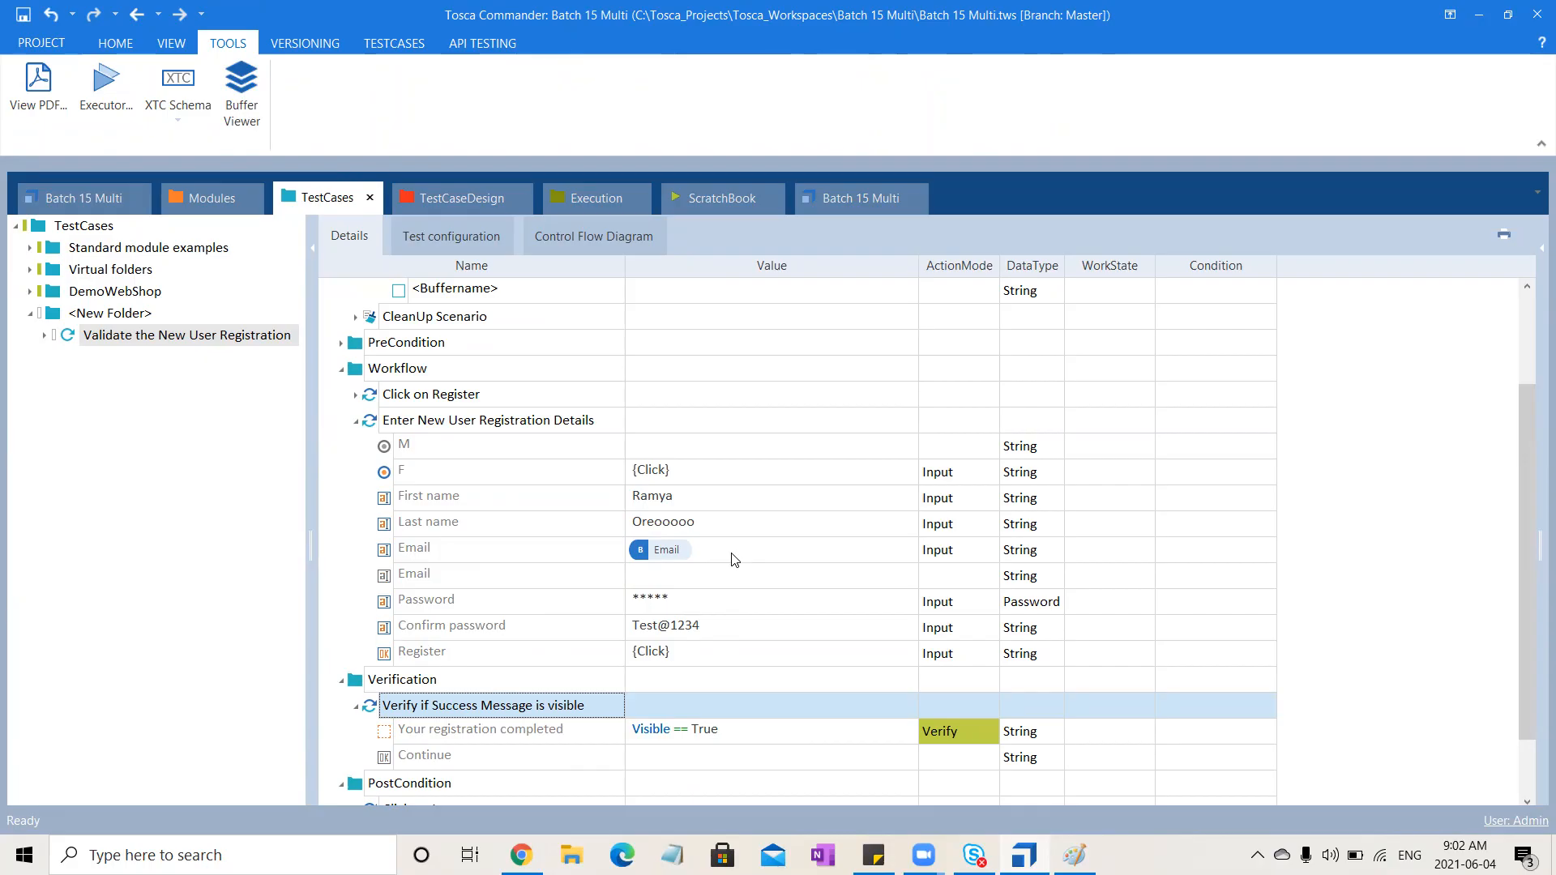
{"action": "left_click", "coordinate": [242, 93]}
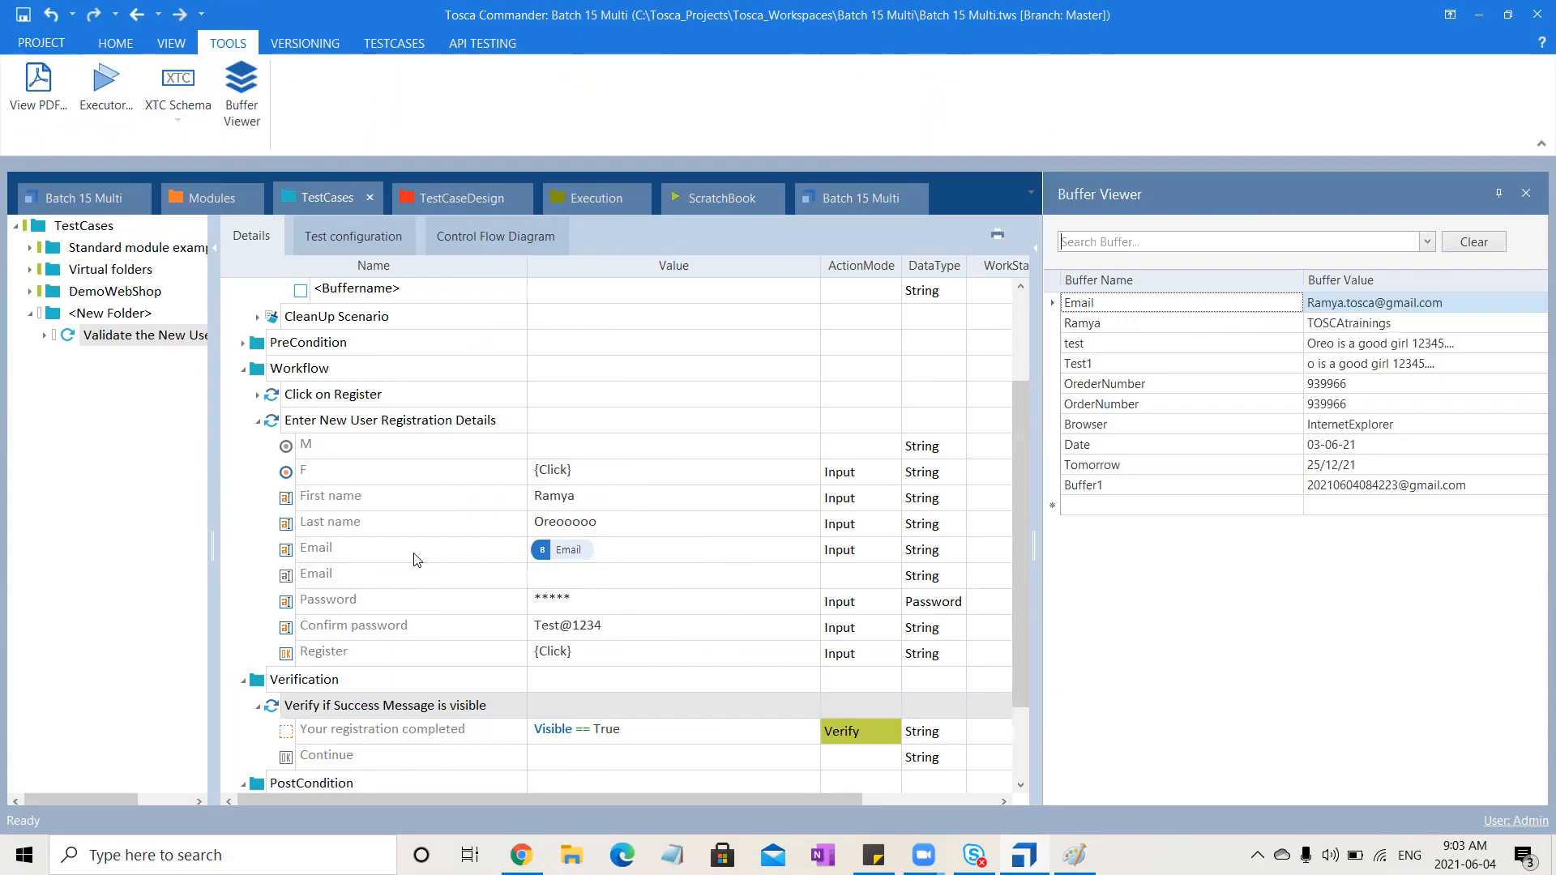
{"action": "left_click", "coordinate": [587, 558]}
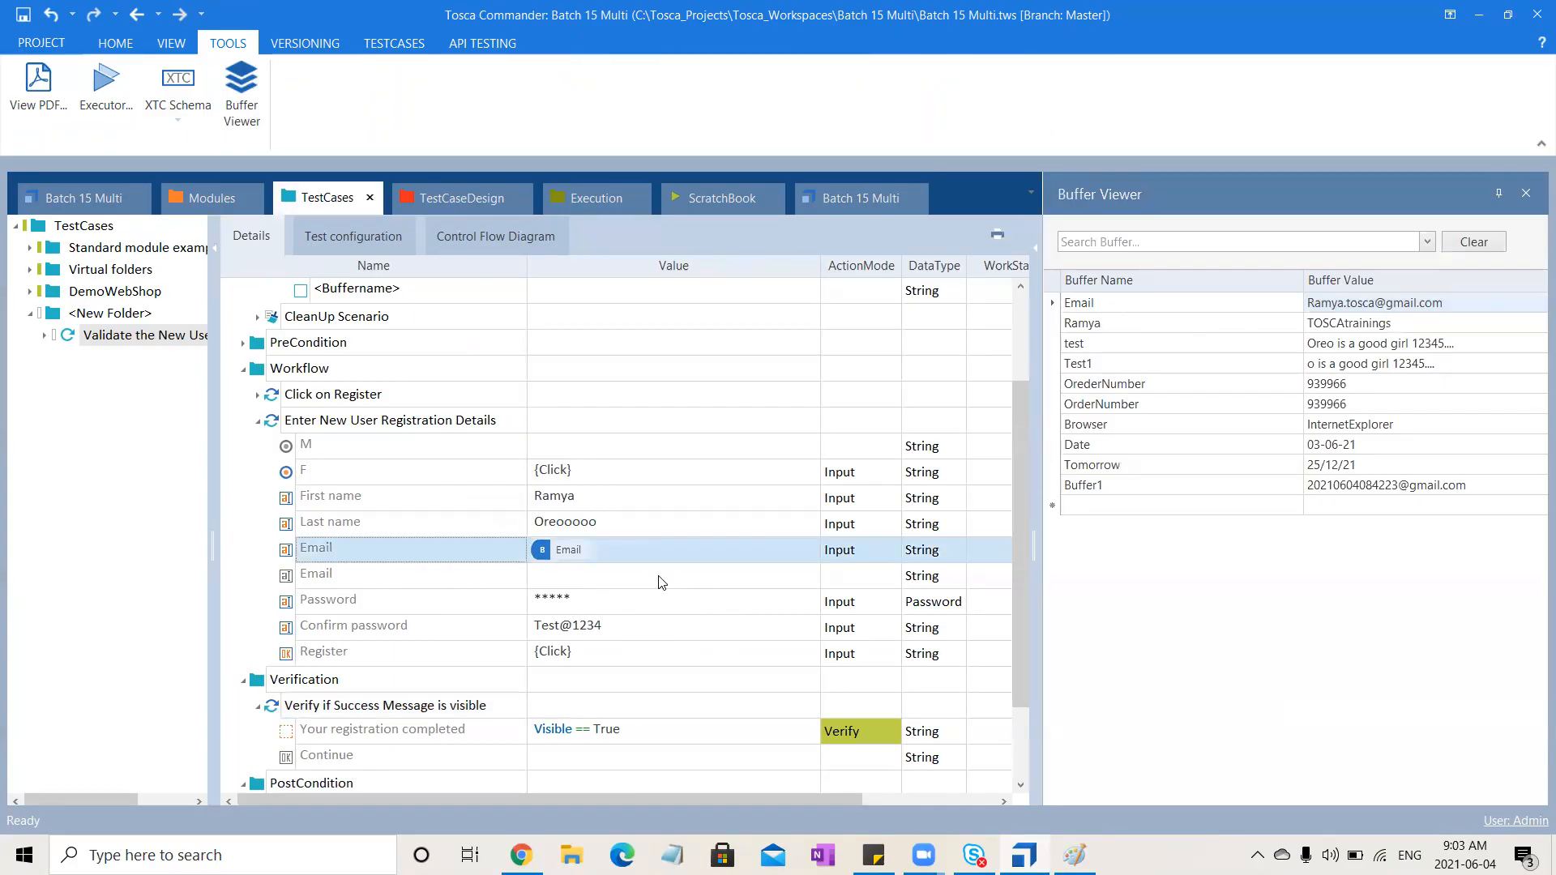
{"action": "left_click", "coordinate": [259, 422]}
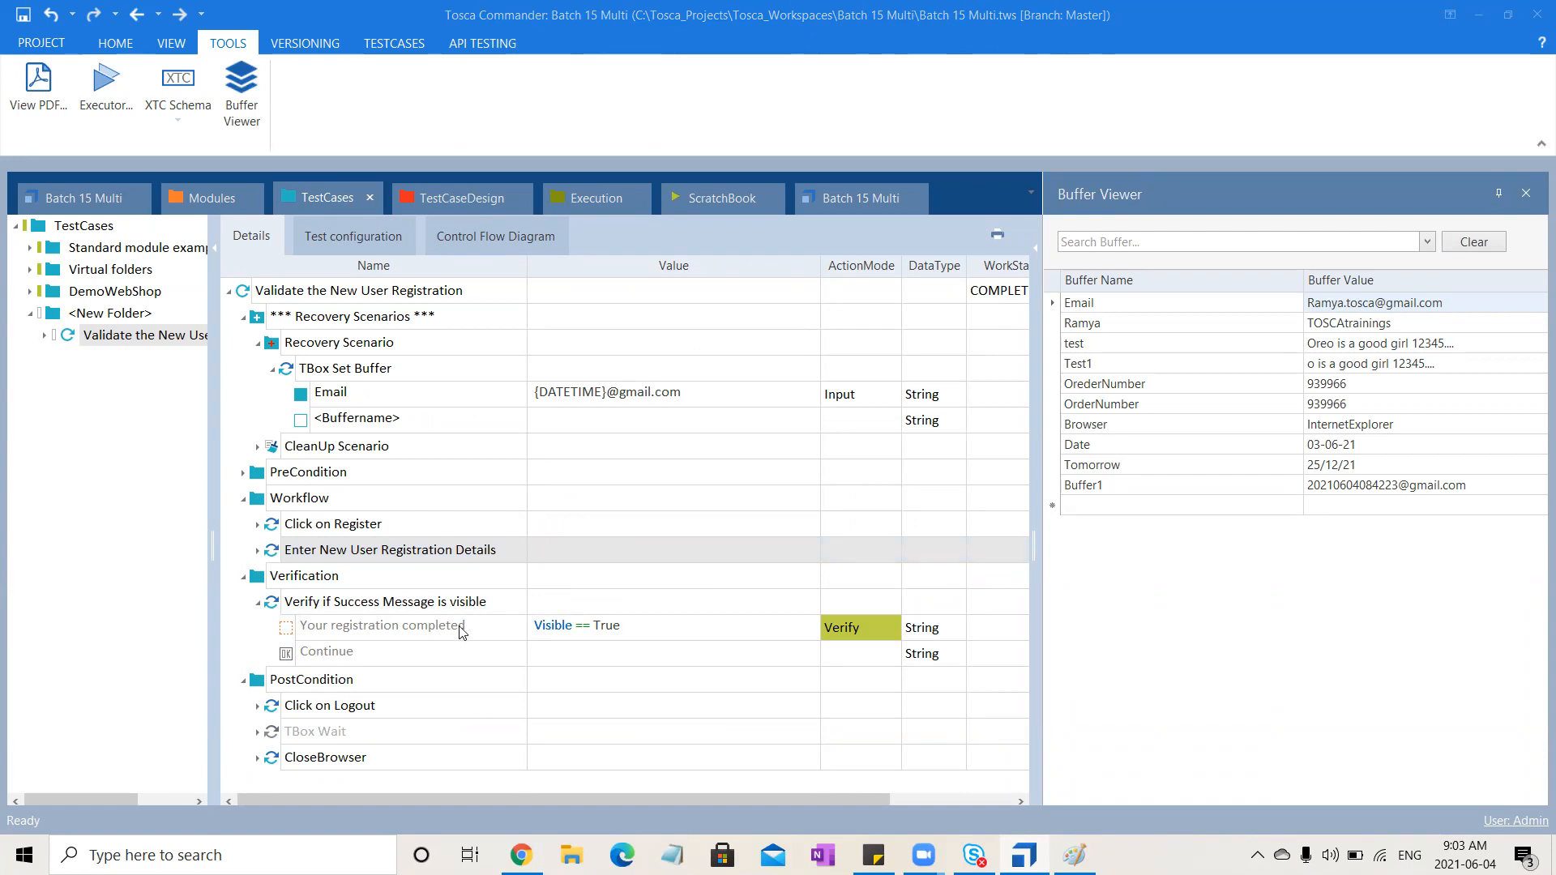
{"action": "left_click", "coordinate": [431, 605]}
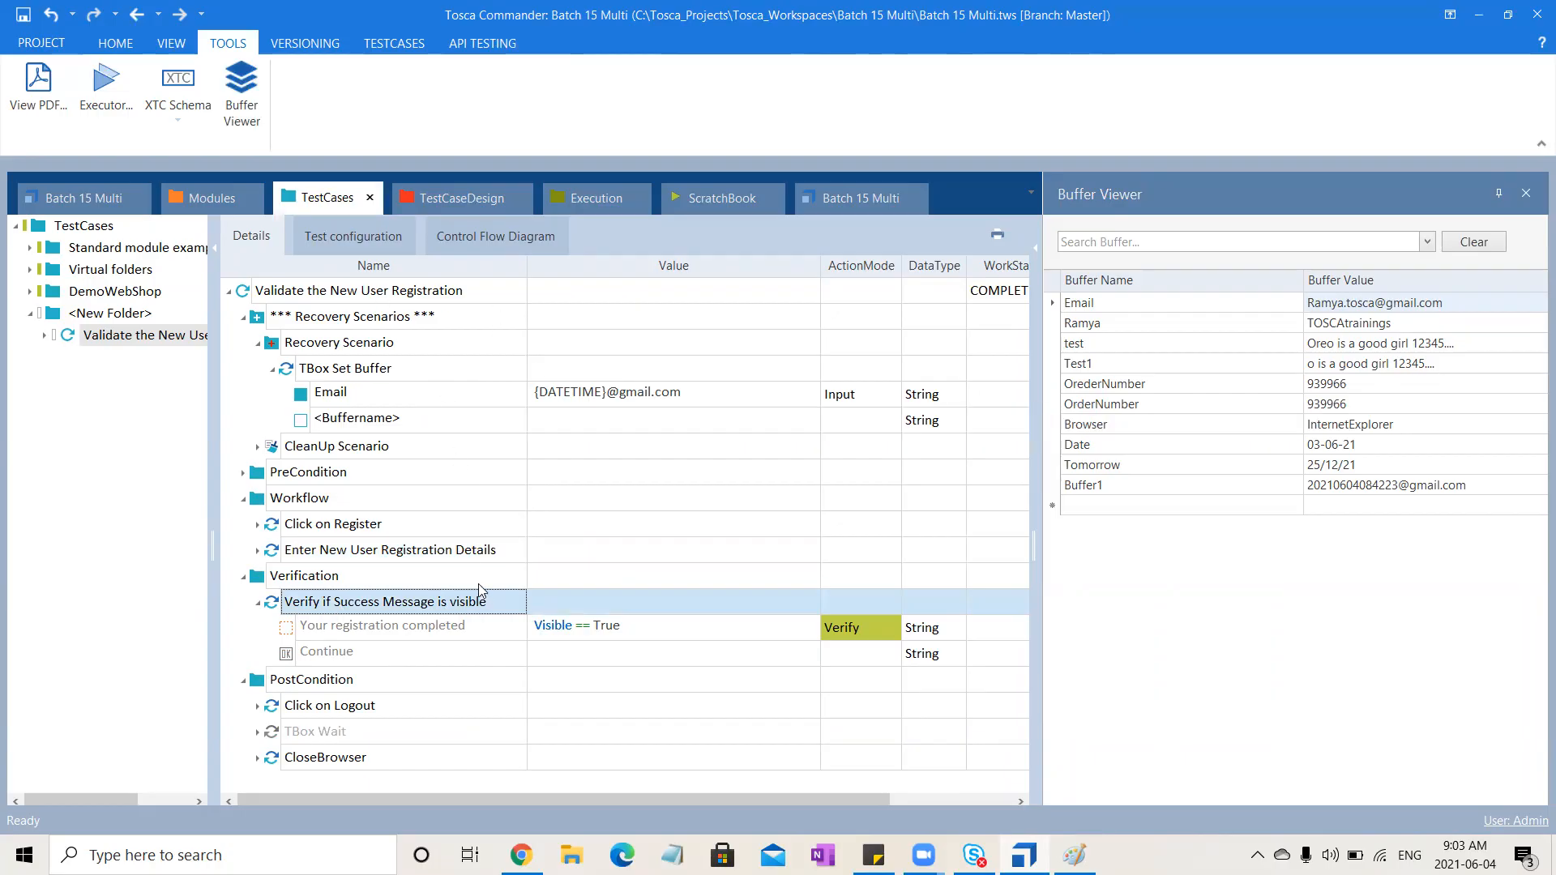
Copy the CloseBrowser step from the CleanUp Scenario and paste it into the Recovery Scenario
{"action": "left_click", "coordinate": [257, 446]}
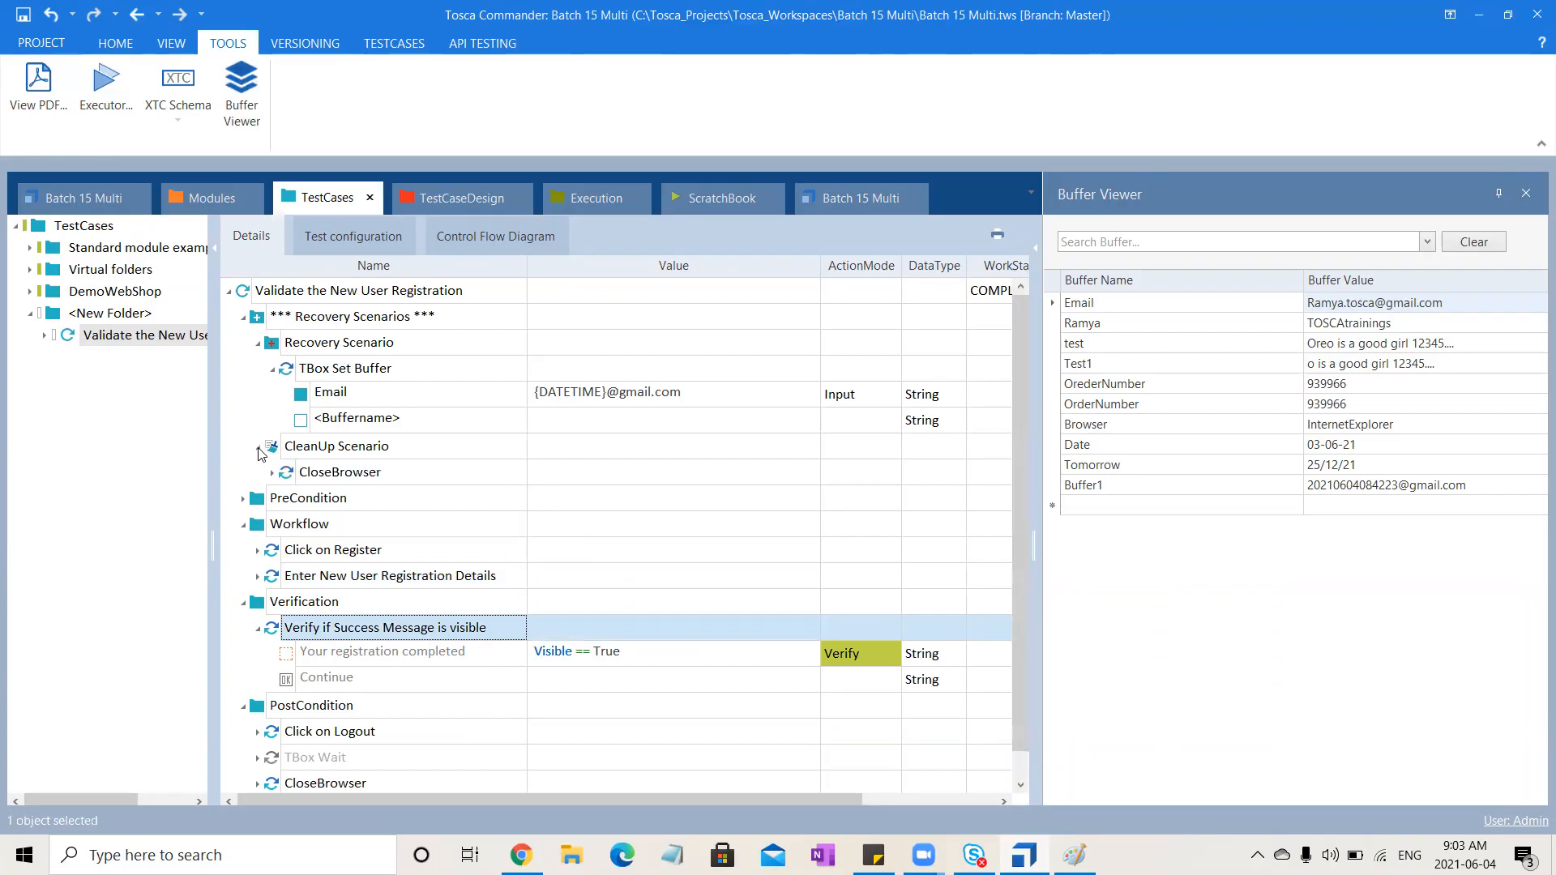
{"action": "left_click", "coordinate": [330, 478]}
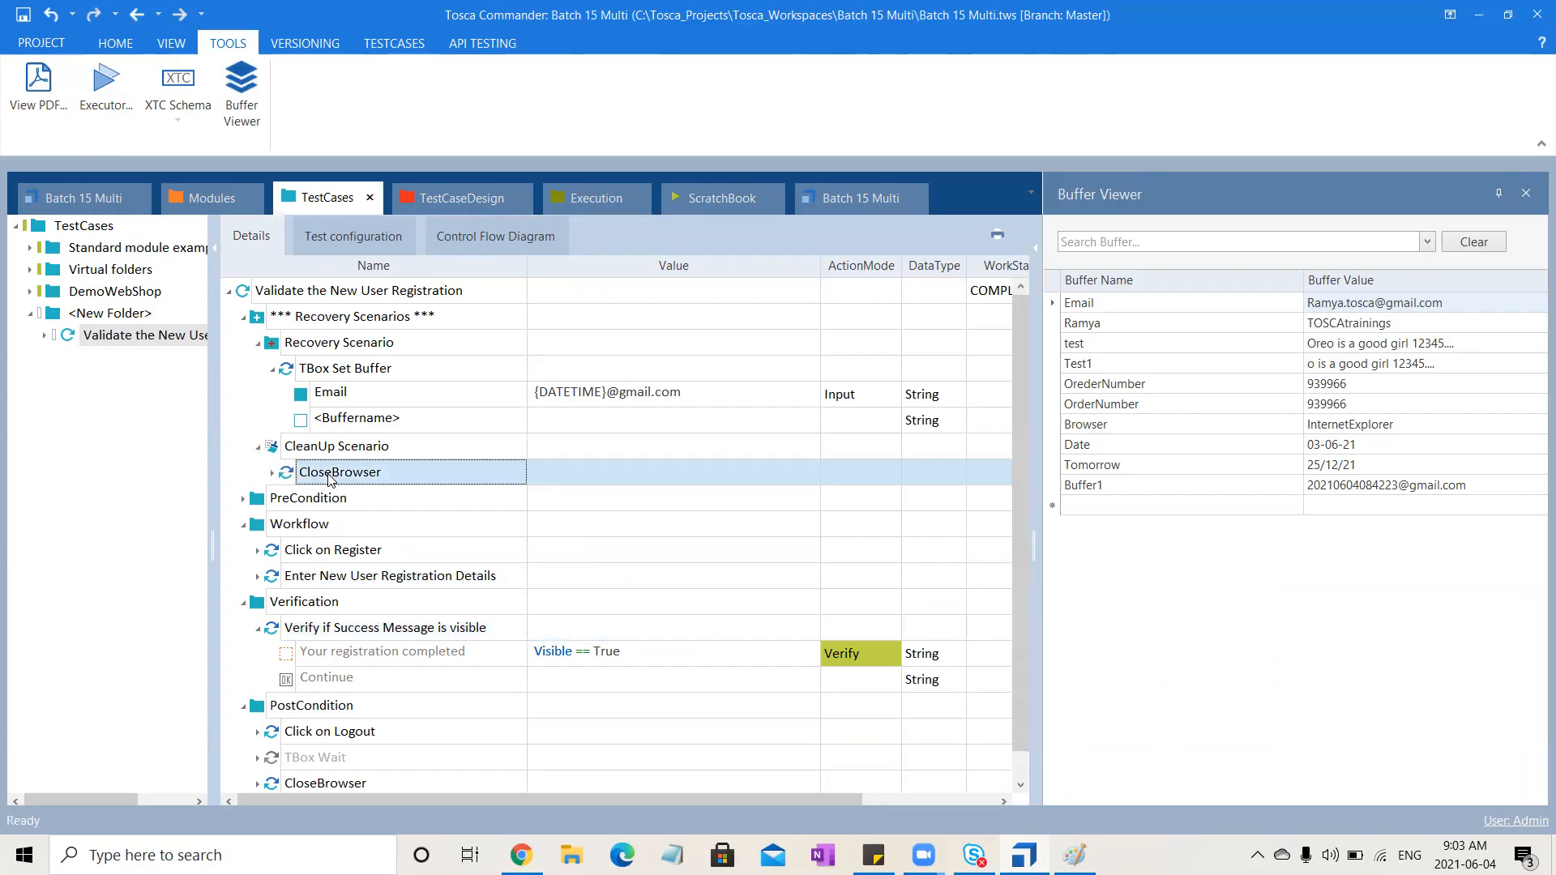
{"action": "left_click", "coordinate": [347, 345]}
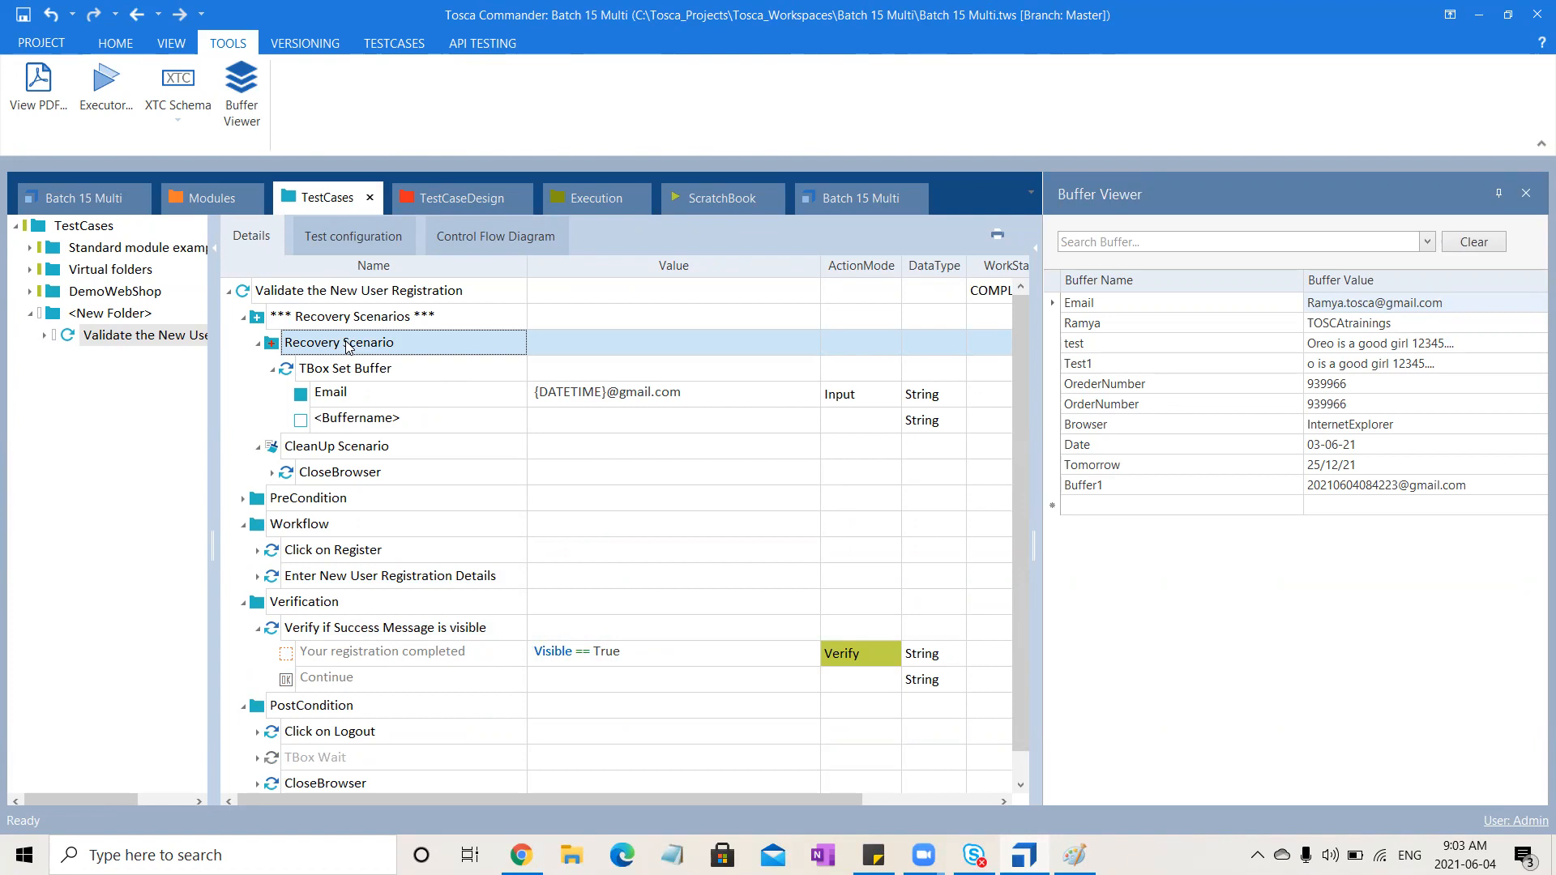
{"action": "key", "text": "ctrl+v"}
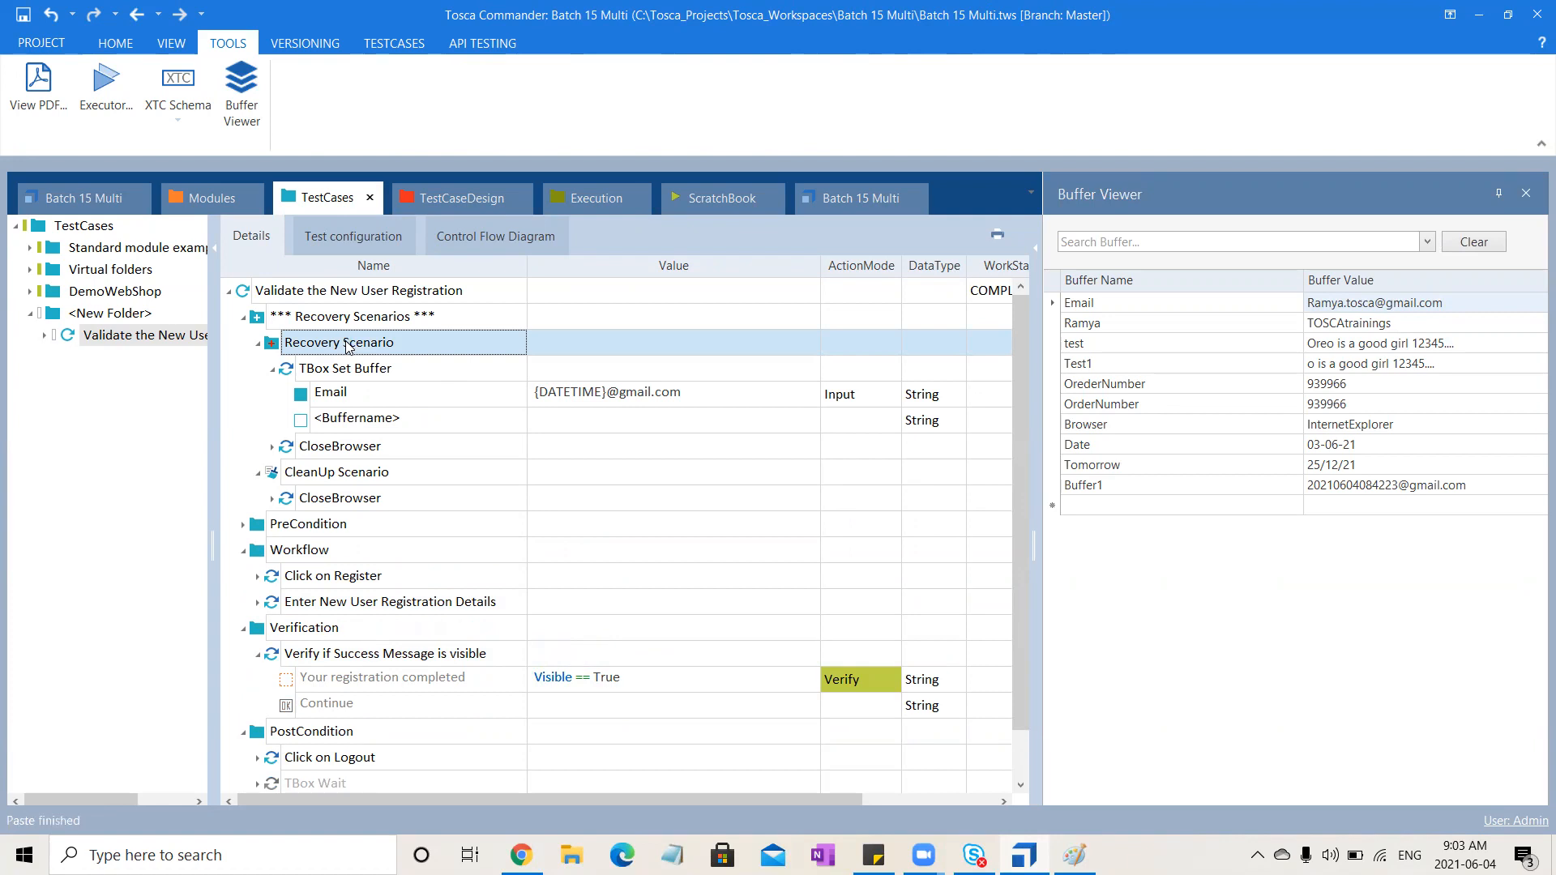
Move the pasted CloseBrowser step above TBox Set Buffer in the Recovery Scenario
{"action": "left_click", "coordinate": [274, 448]}
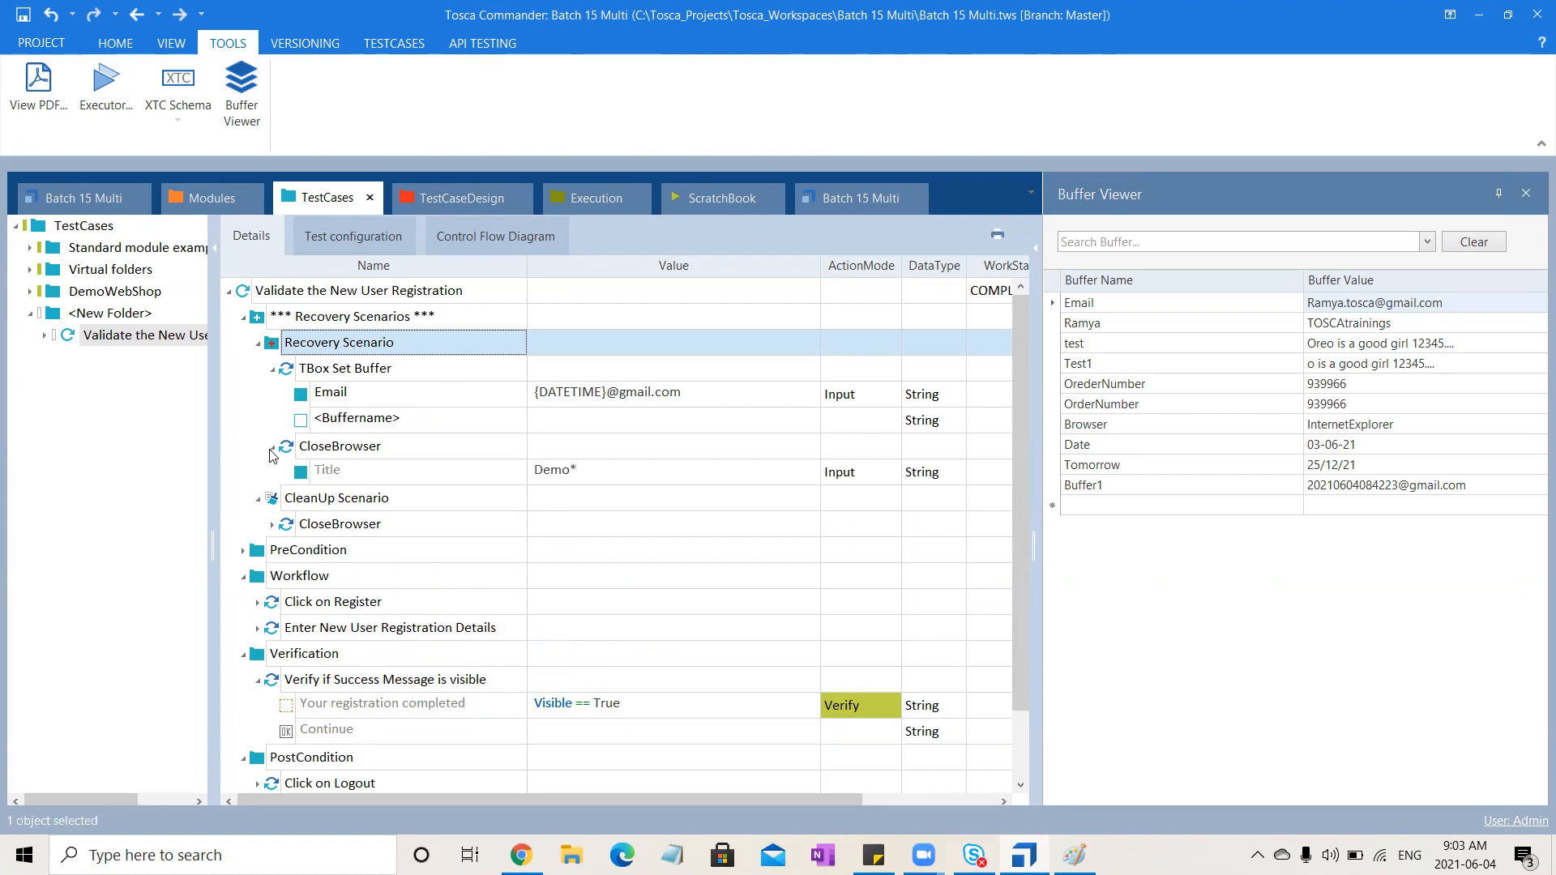
{"action": "left_click", "coordinate": [274, 448]}
{"action": "left_click_drag", "start_coordinate": [308, 448], "coordinate": [322, 369]}
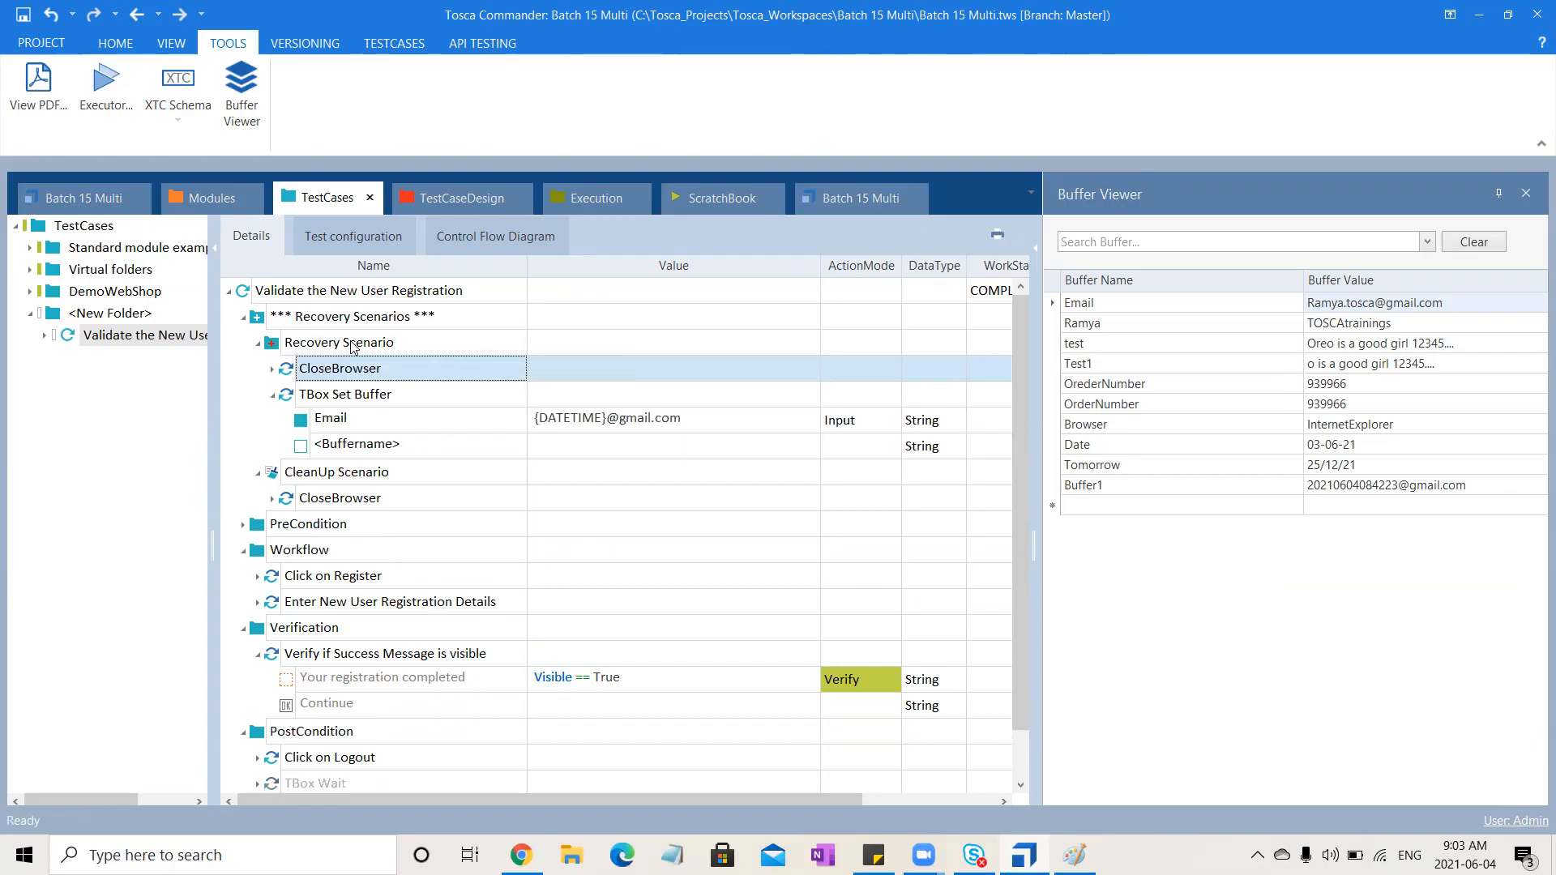
{"action": "left_click", "coordinate": [355, 345]}
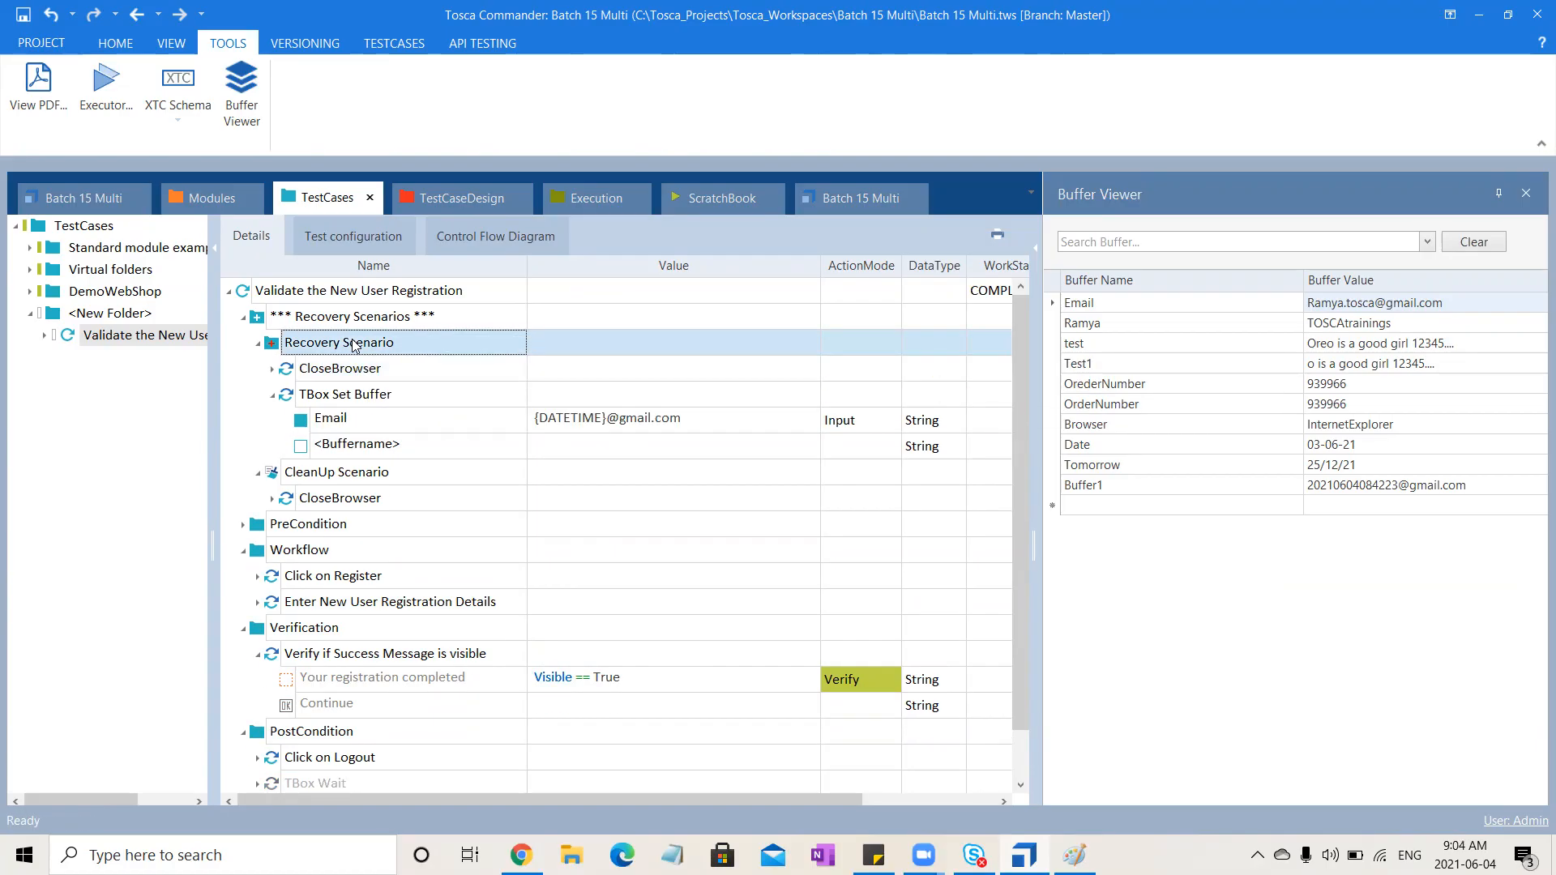
Add a TBox Wait step to the Recovery Scenario
{"action": "left_click", "coordinate": [258, 603]}
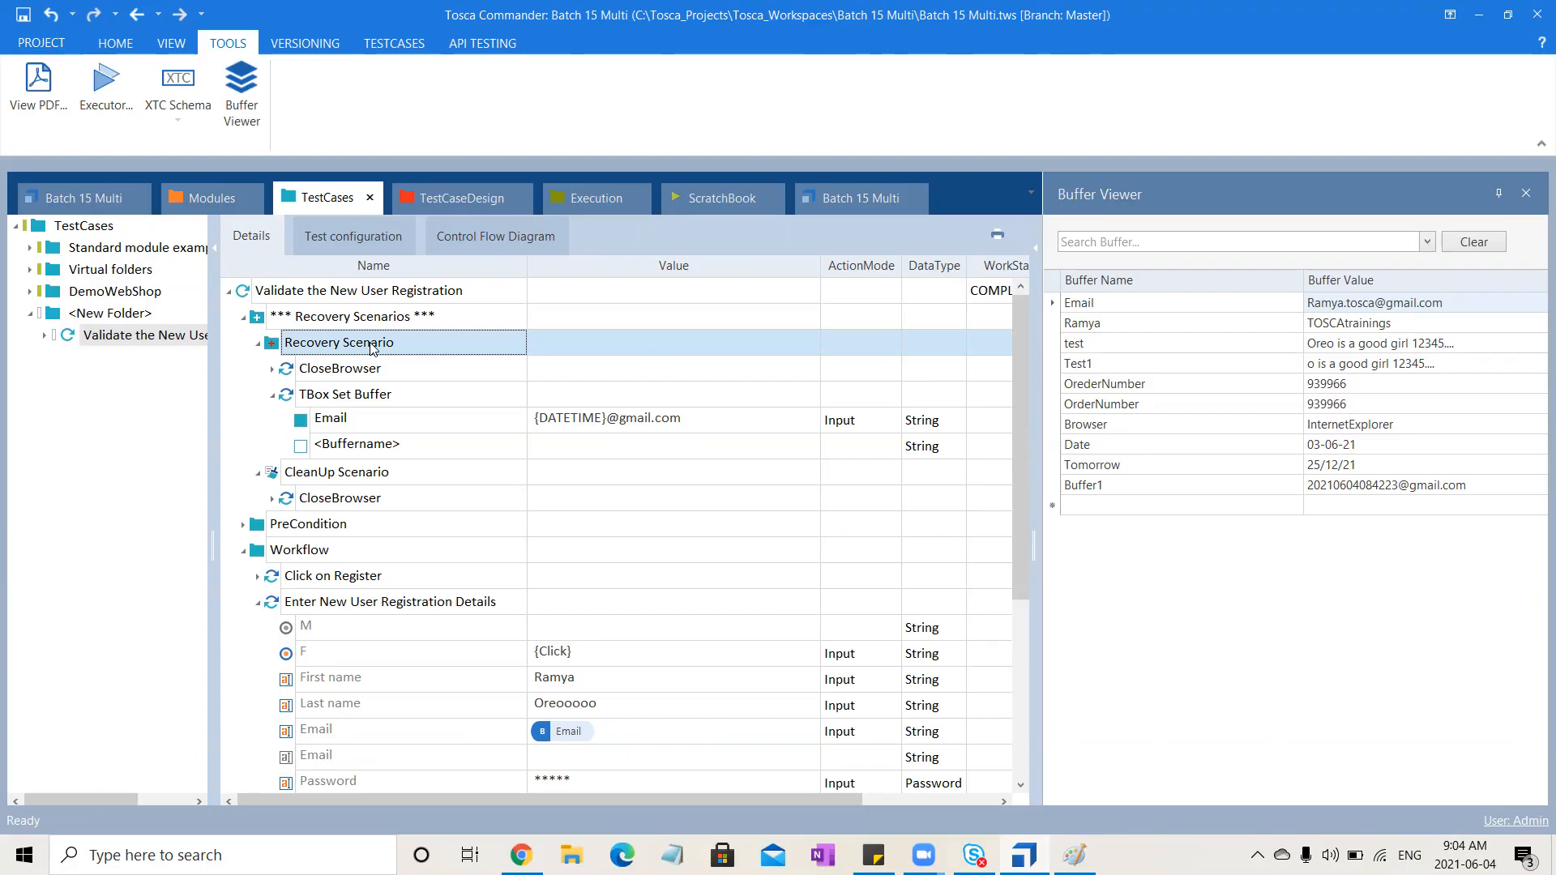
{"action": "key", "text": "ctrl+t"}
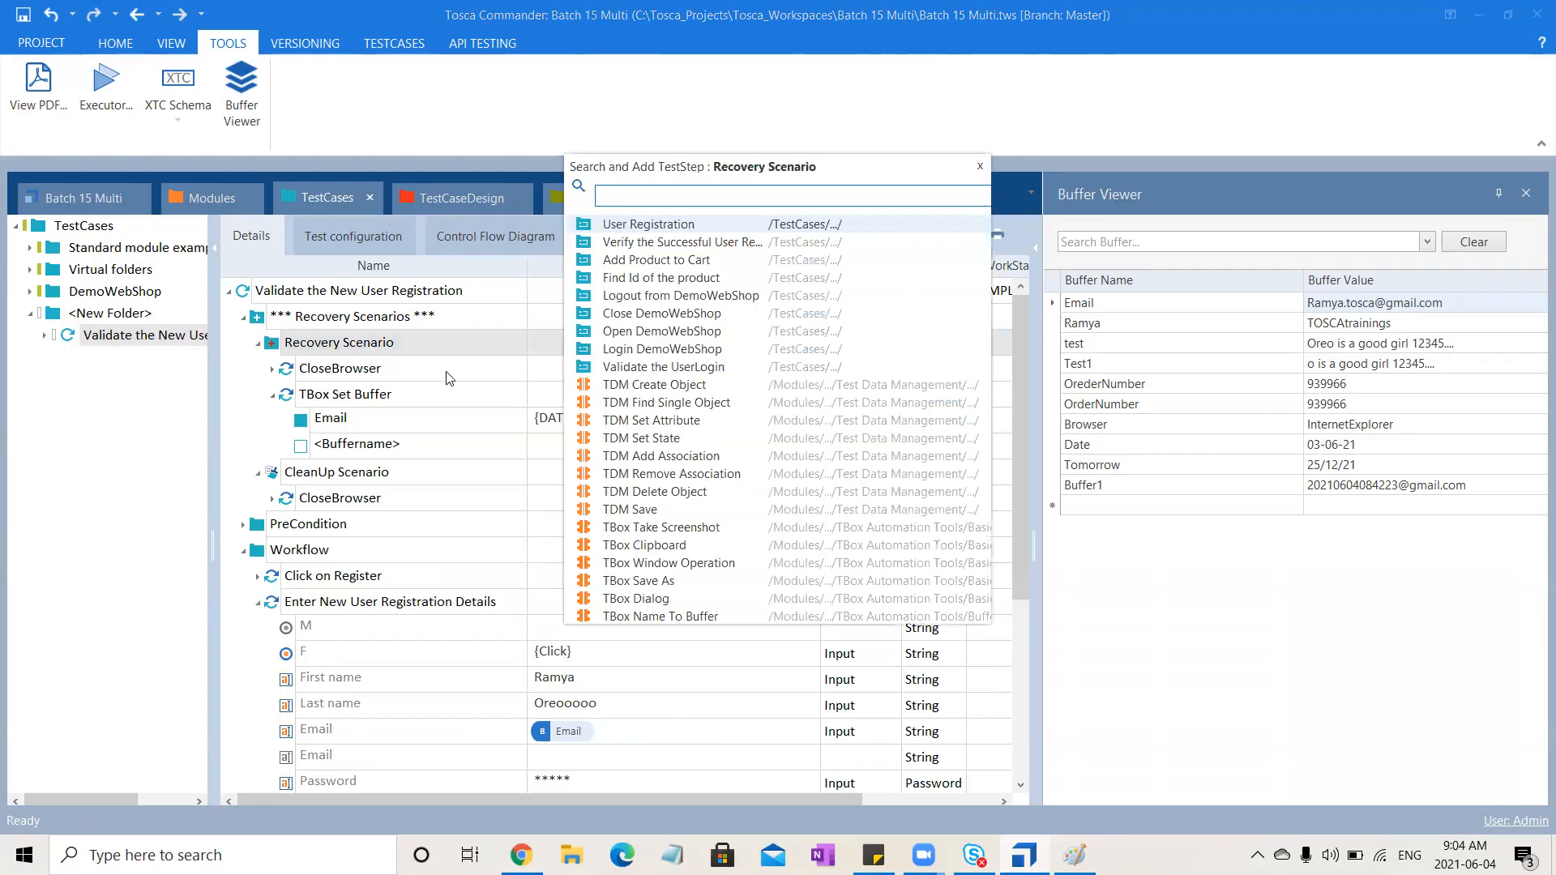
{"action": "type", "text": "Wait"}
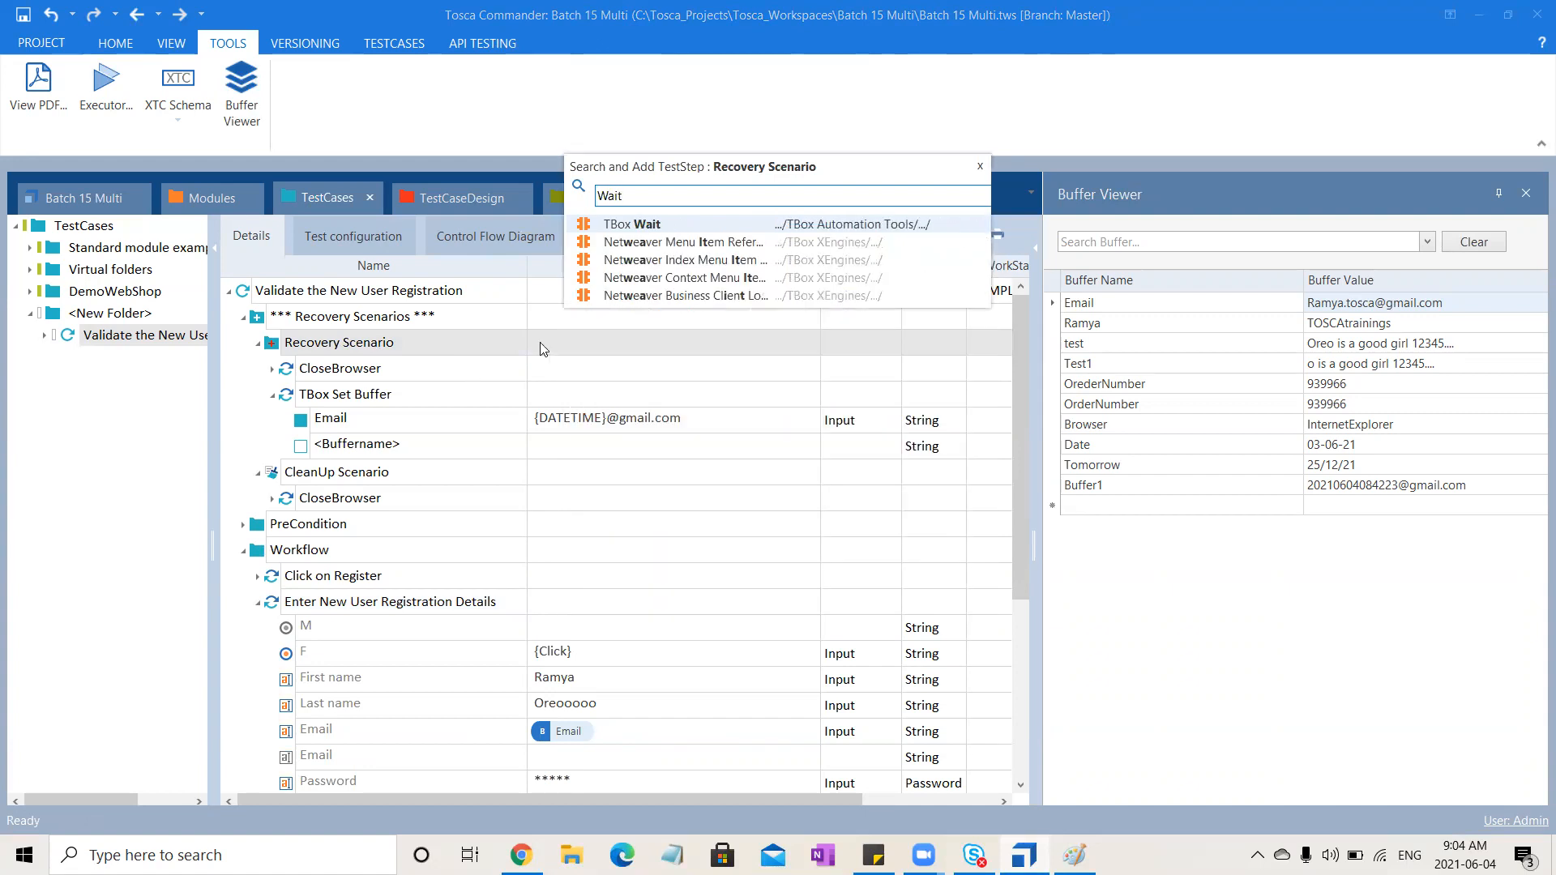
{"action": "left_click", "coordinate": [732, 220]}
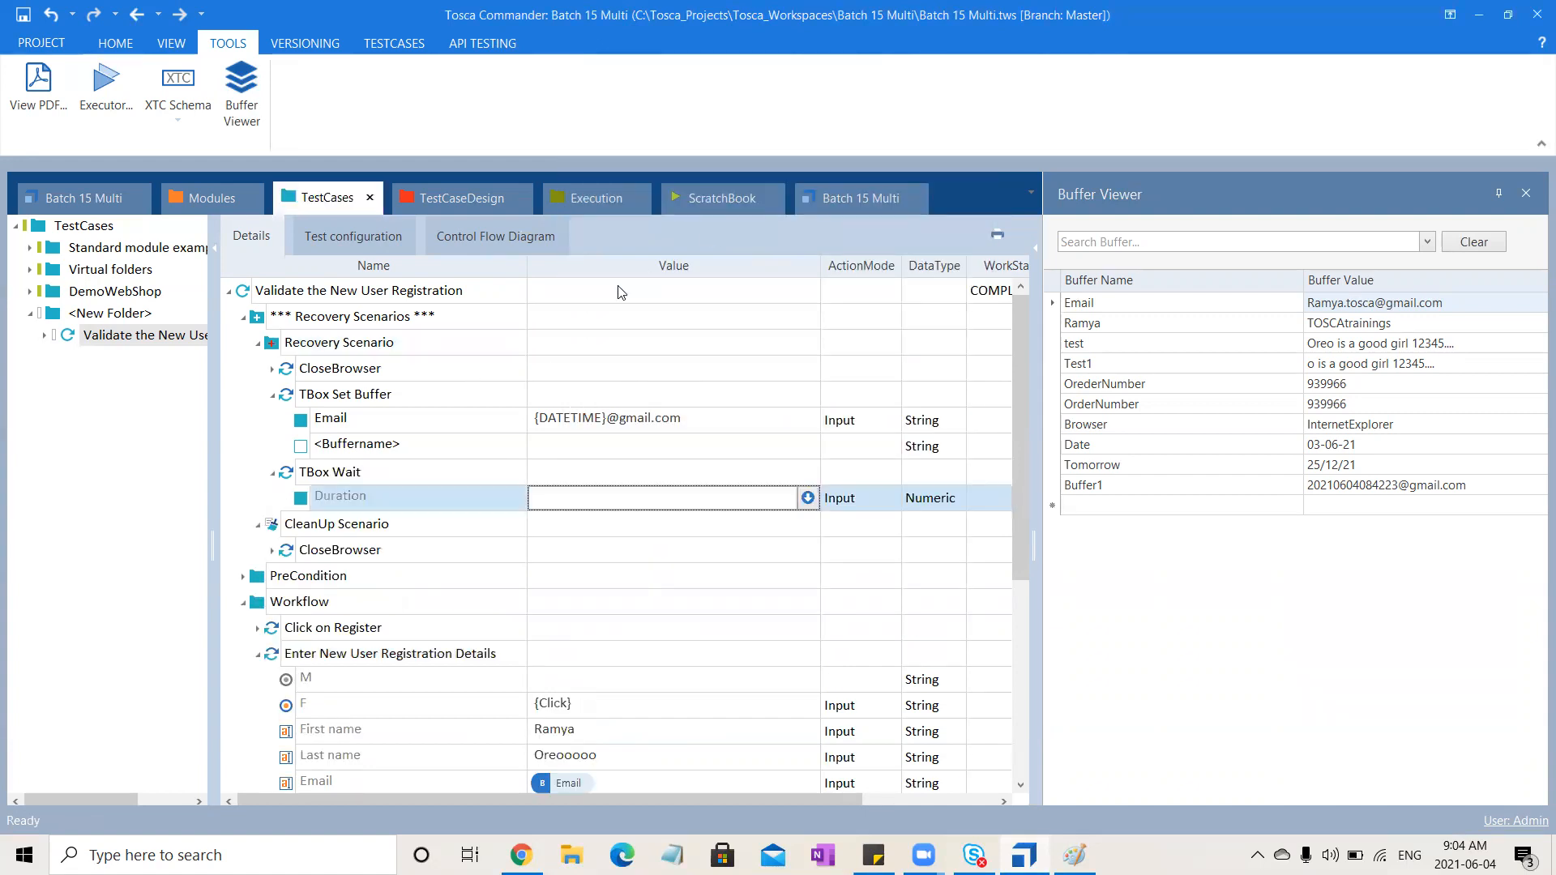
Move the TBox Wait step above TBox Set Buffer and set its Duration to 3000
{"action": "left_click", "coordinate": [325, 470]}
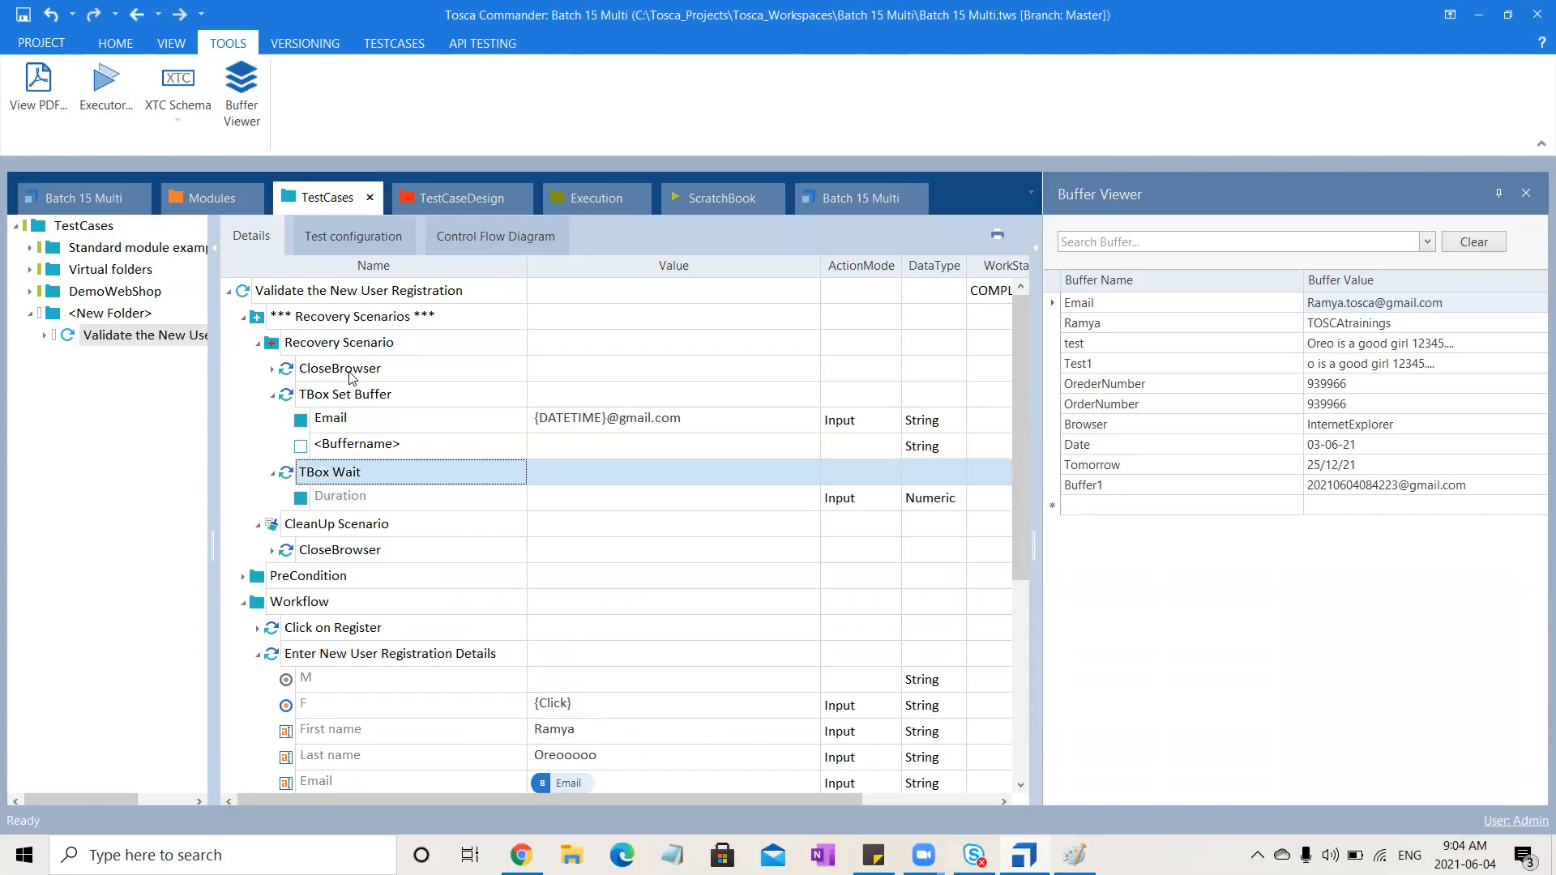
{"action": "left_click_drag", "start_coordinate": [286, 475], "coordinate": [315, 394]}
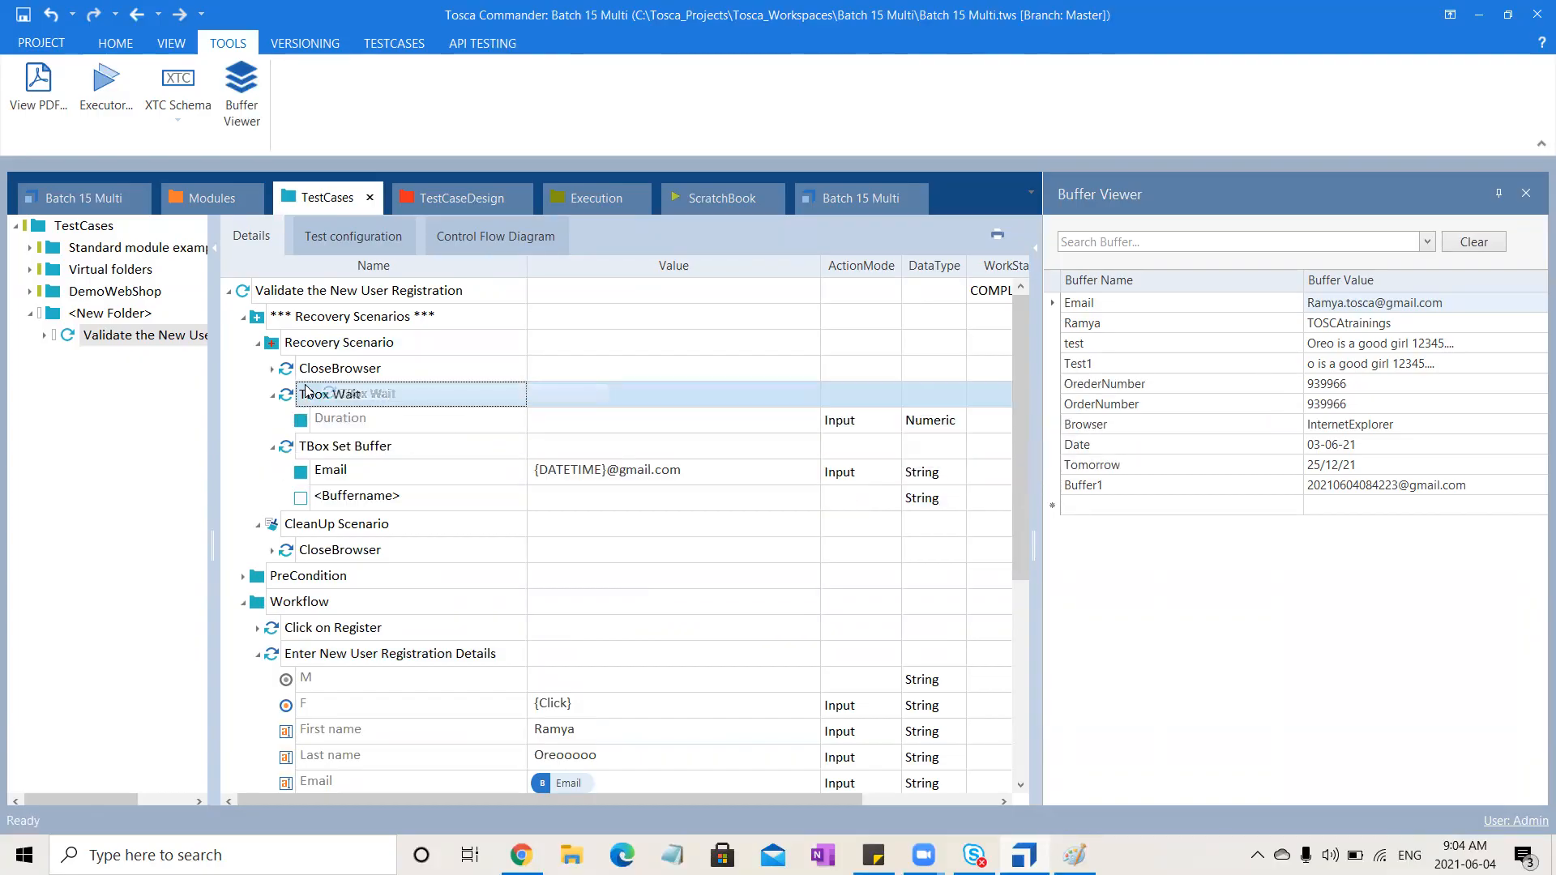
{"action": "left_click", "coordinate": [569, 421]}
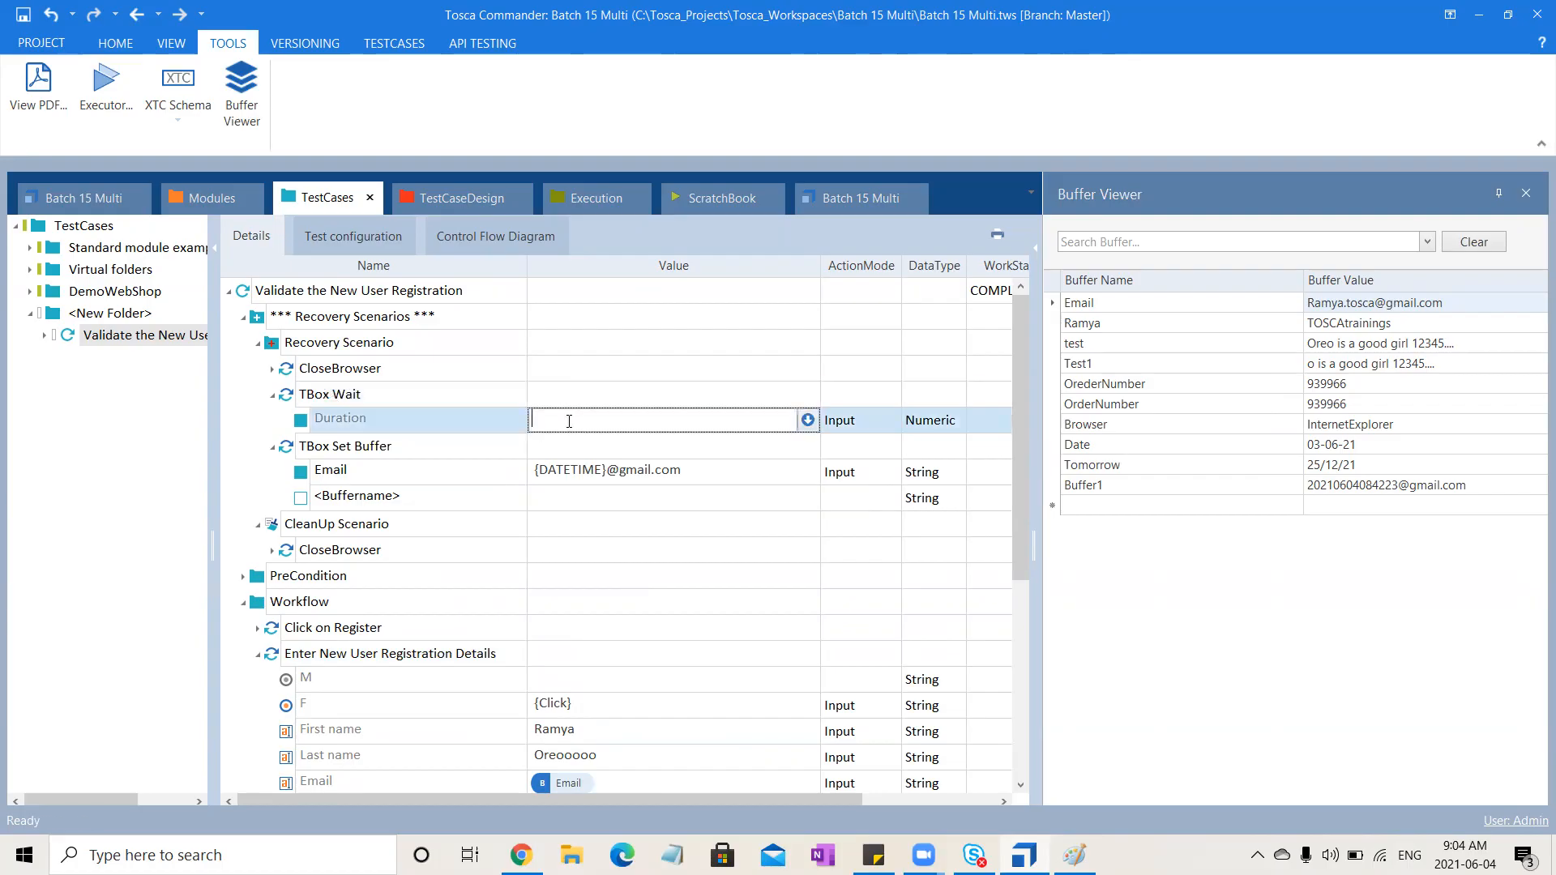
{"action": "type", "text": "3000"}
{"action": "left_click", "coordinate": [1333, 736]}
{"action": "left_click", "coordinate": [275, 396]}
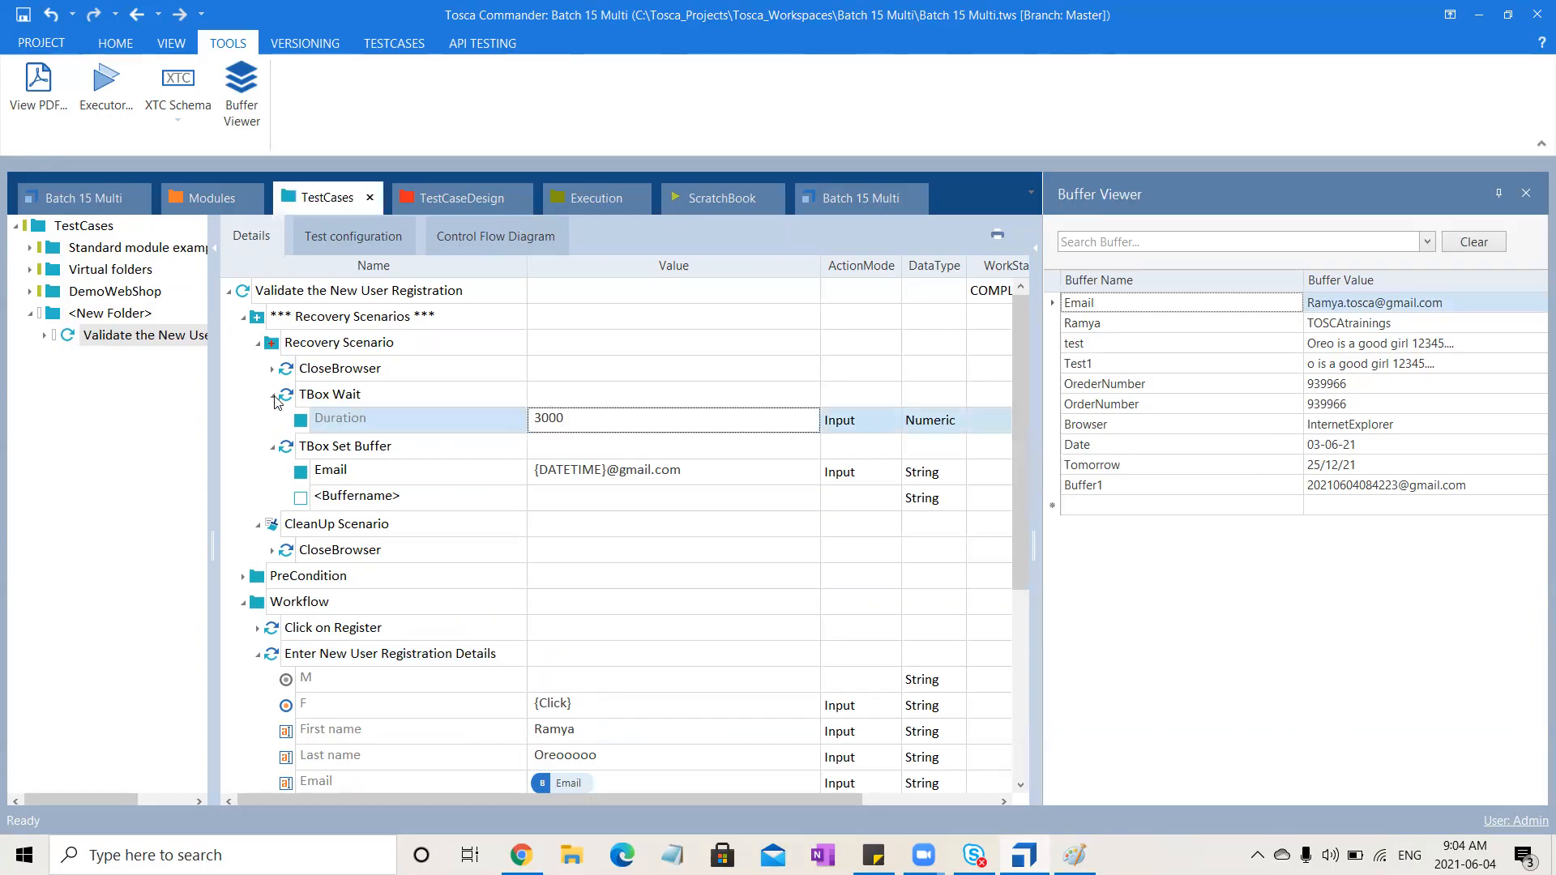
{"action": "left_click", "coordinate": [274, 396]}
{"action": "left_click", "coordinate": [273, 421]}
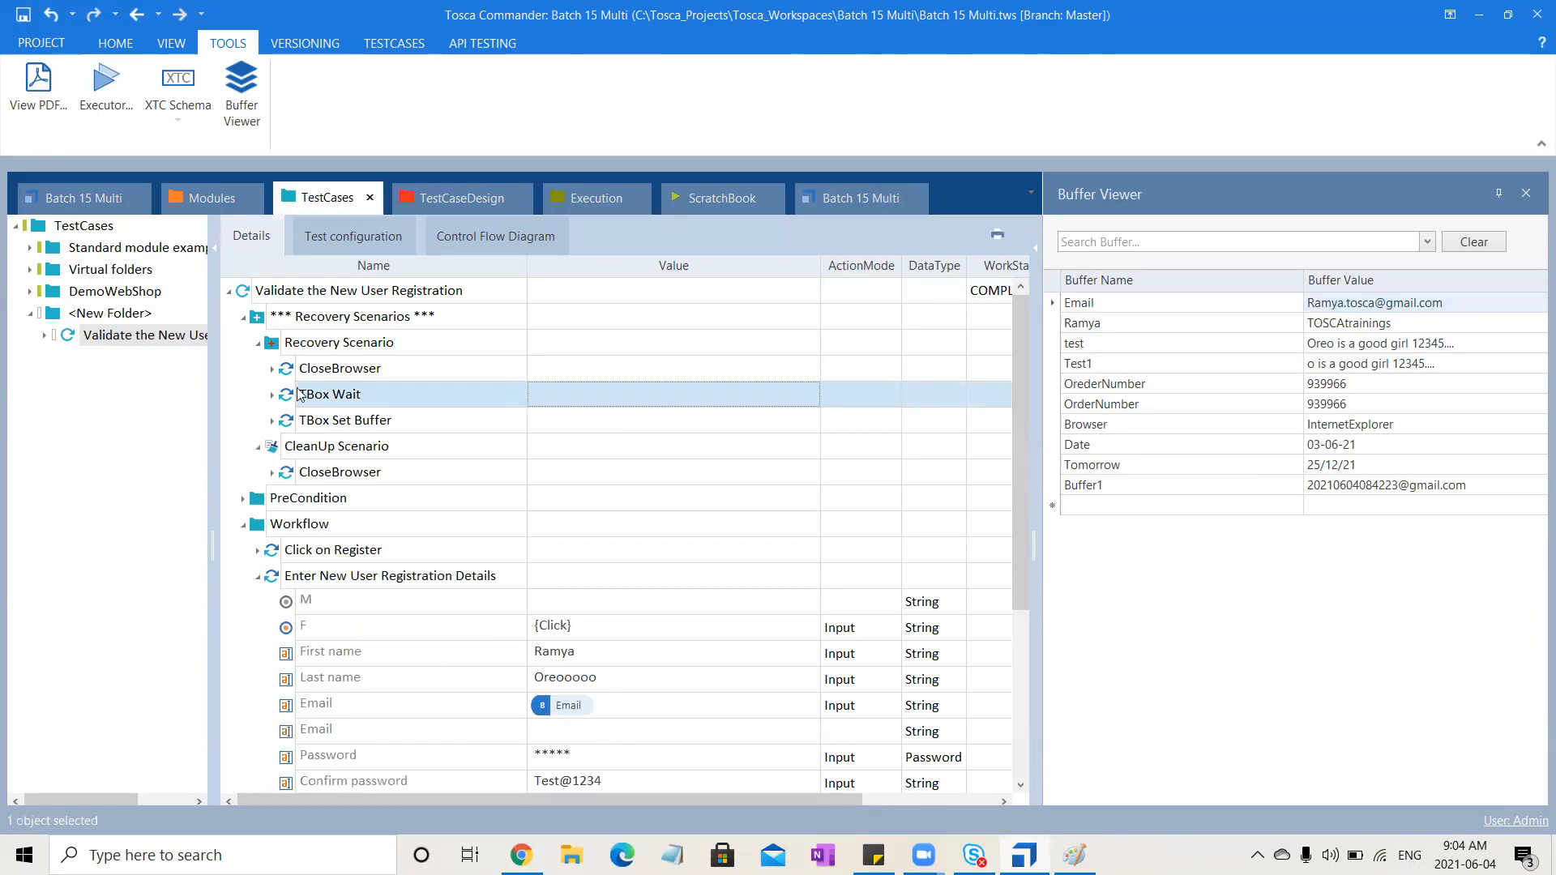
Add the Validate the New User Registration test case to the User Registration execution list and run it
{"action": "left_click", "coordinate": [65, 339]}
{"action": "left_click_drag", "start_coordinate": [65, 339], "coordinate": [108, 270]}
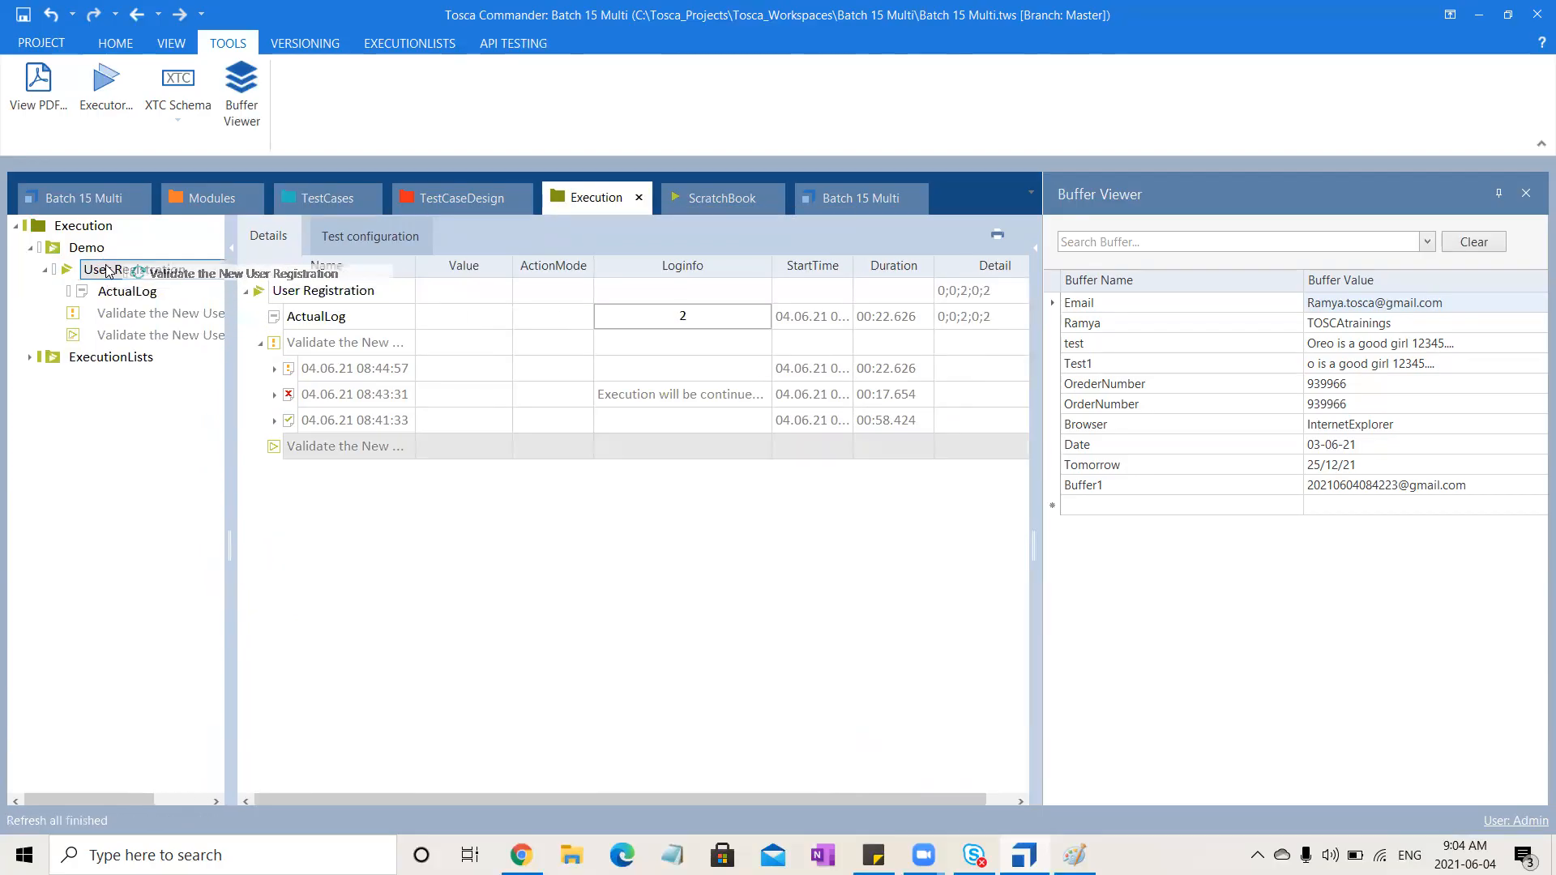
{"action": "left_click", "coordinate": [120, 335]}
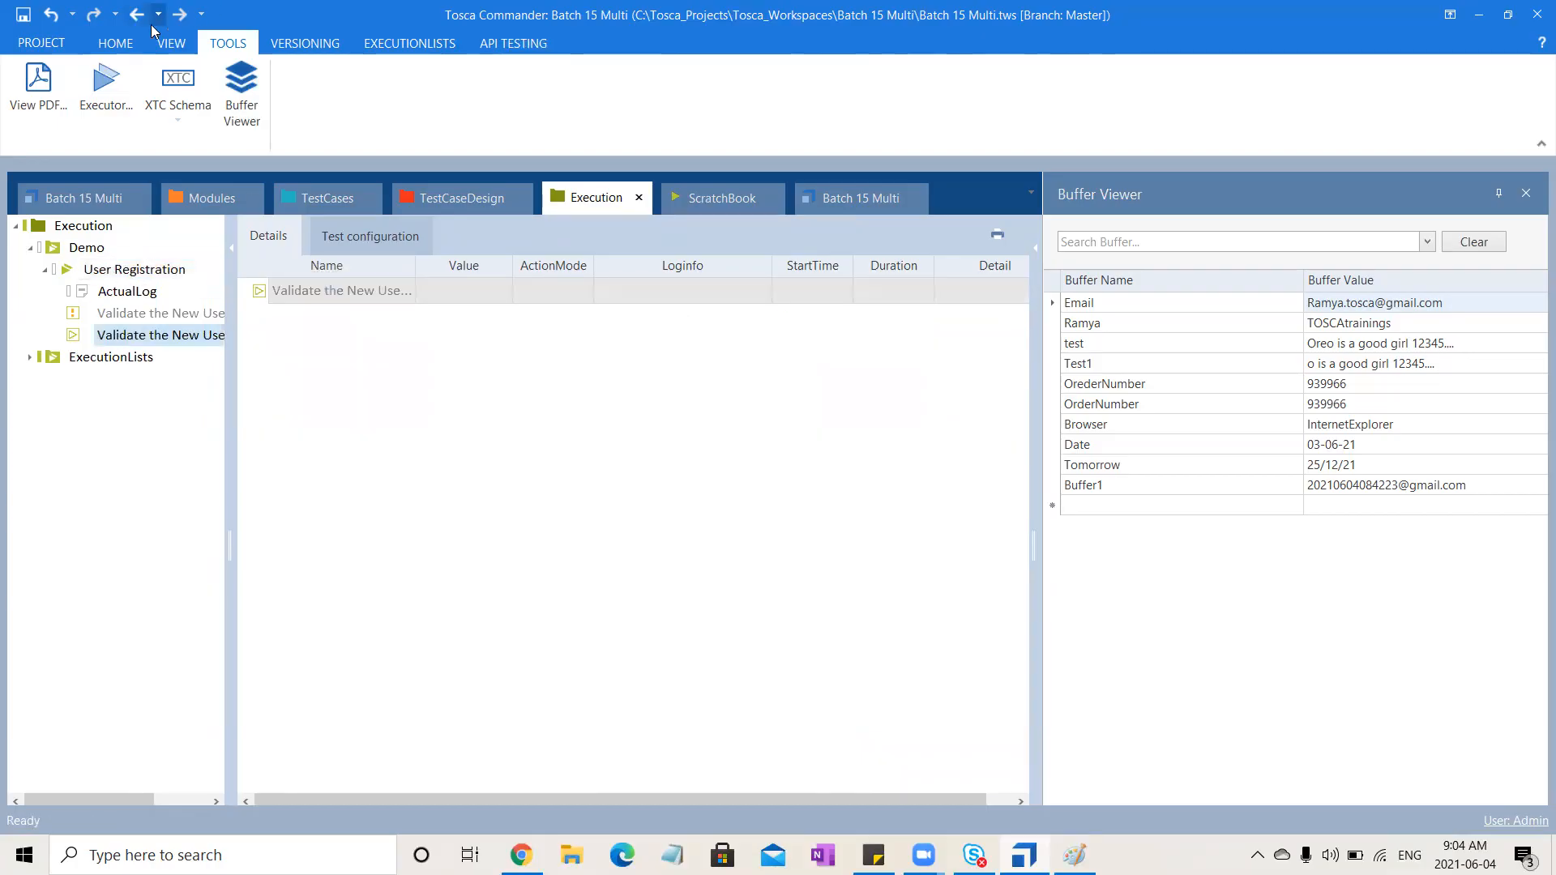
{"action": "left_click", "coordinate": [116, 43]}
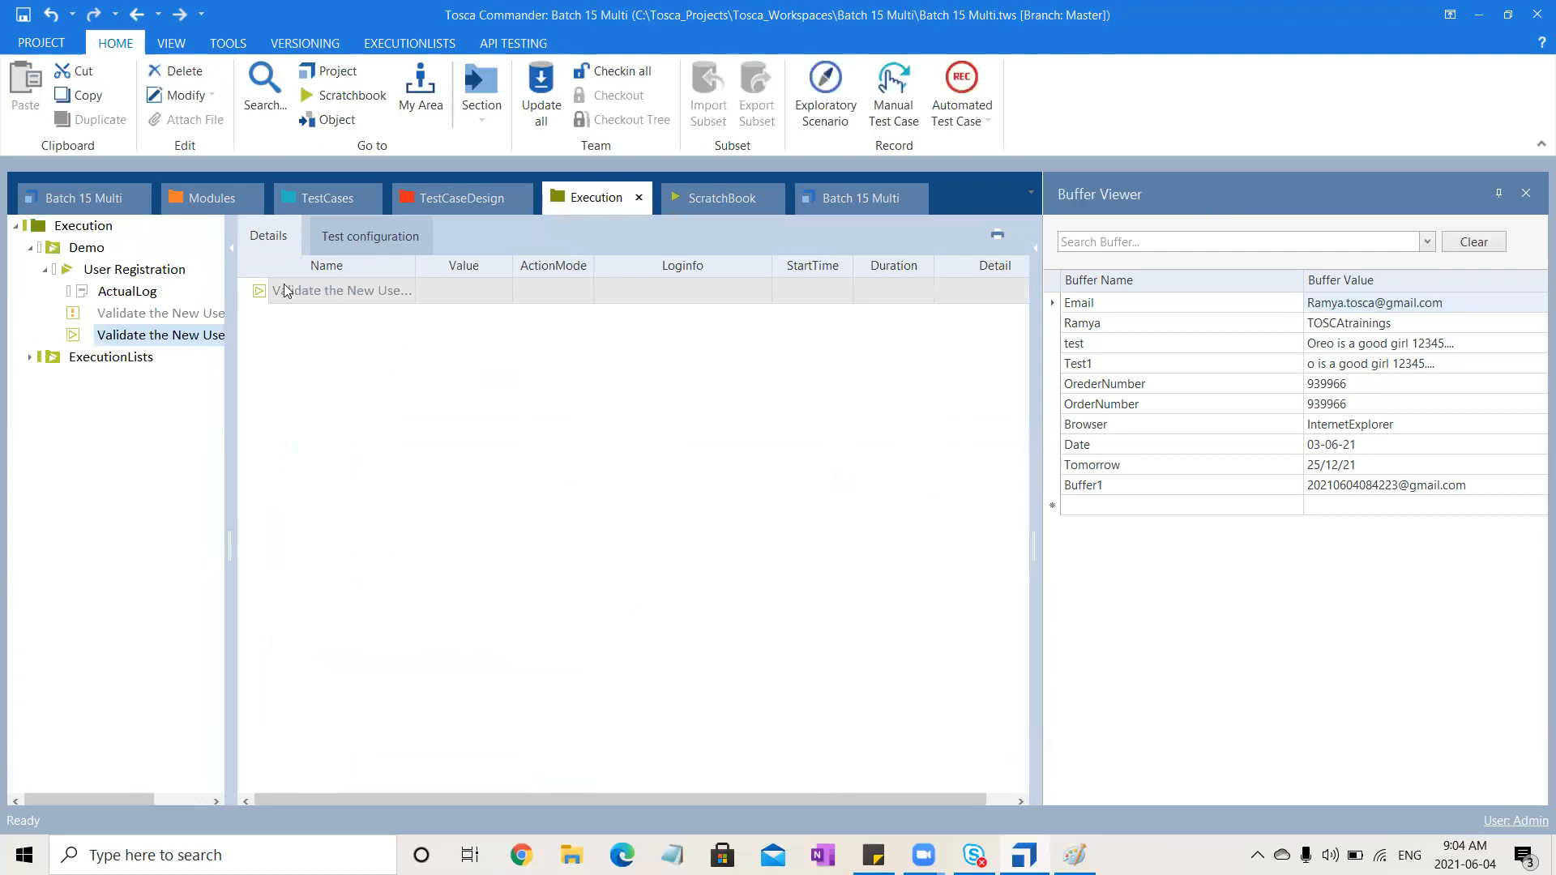
{"action": "left_click", "coordinate": [437, 47]}
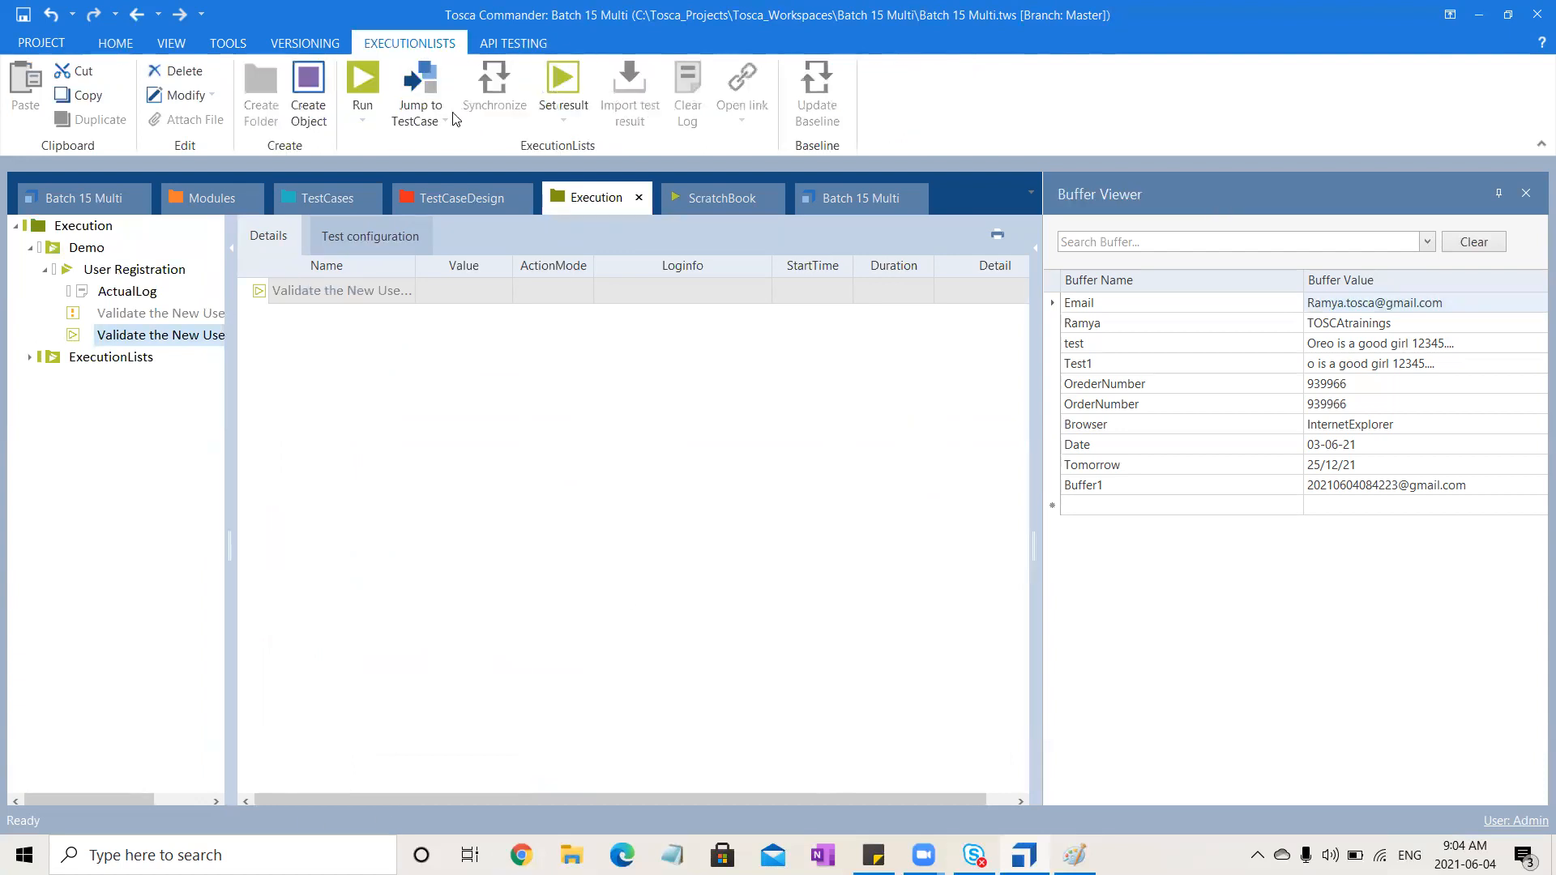
{"action": "left_click", "coordinate": [359, 71]}
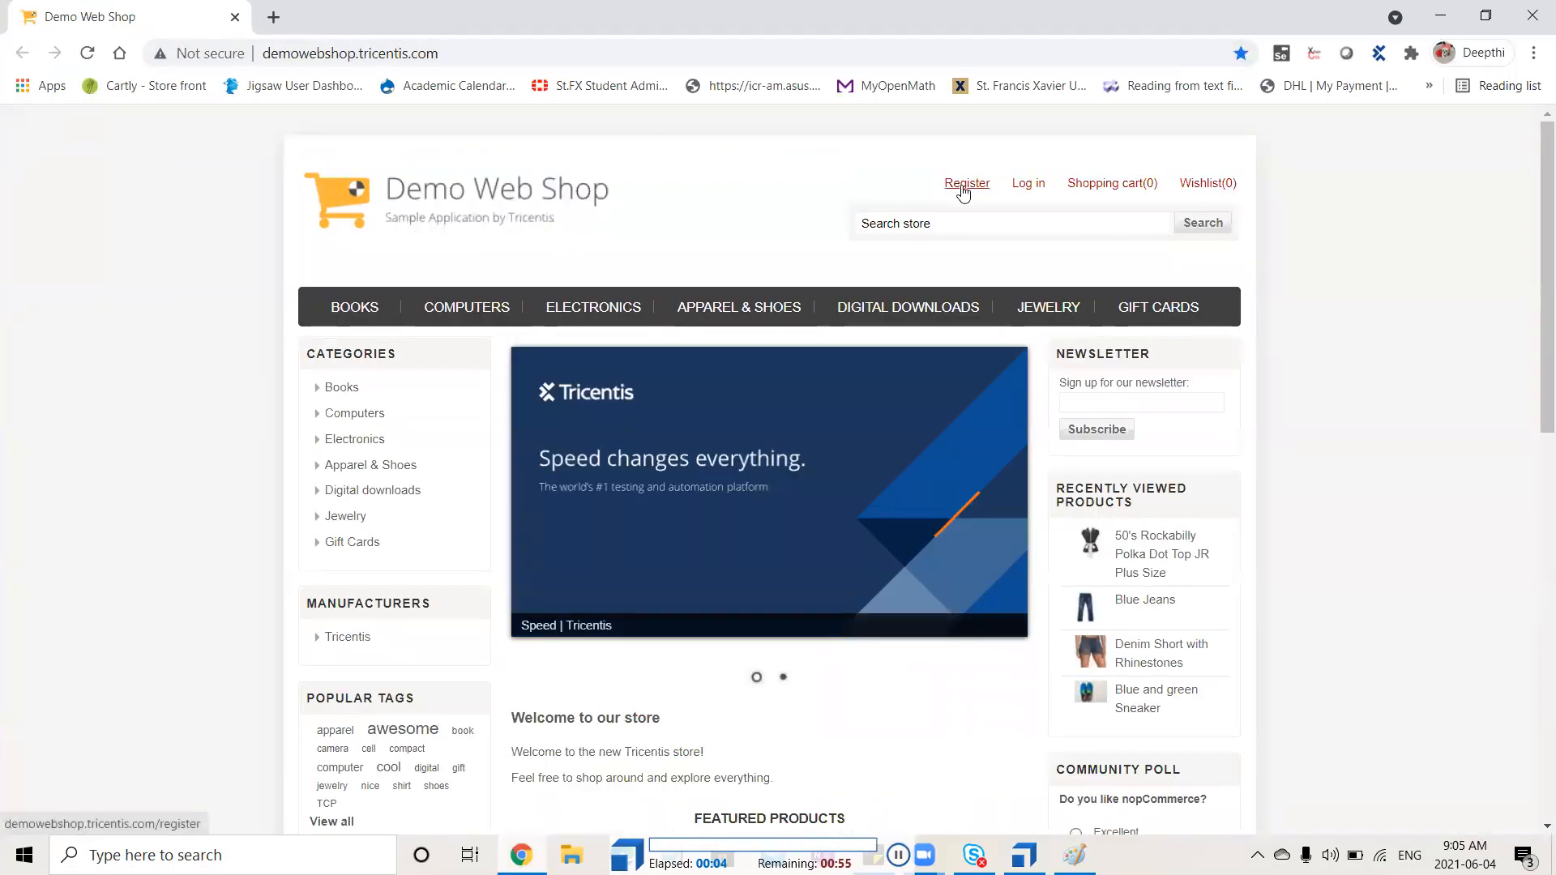
{"action": "left_click", "coordinate": [964, 187]}
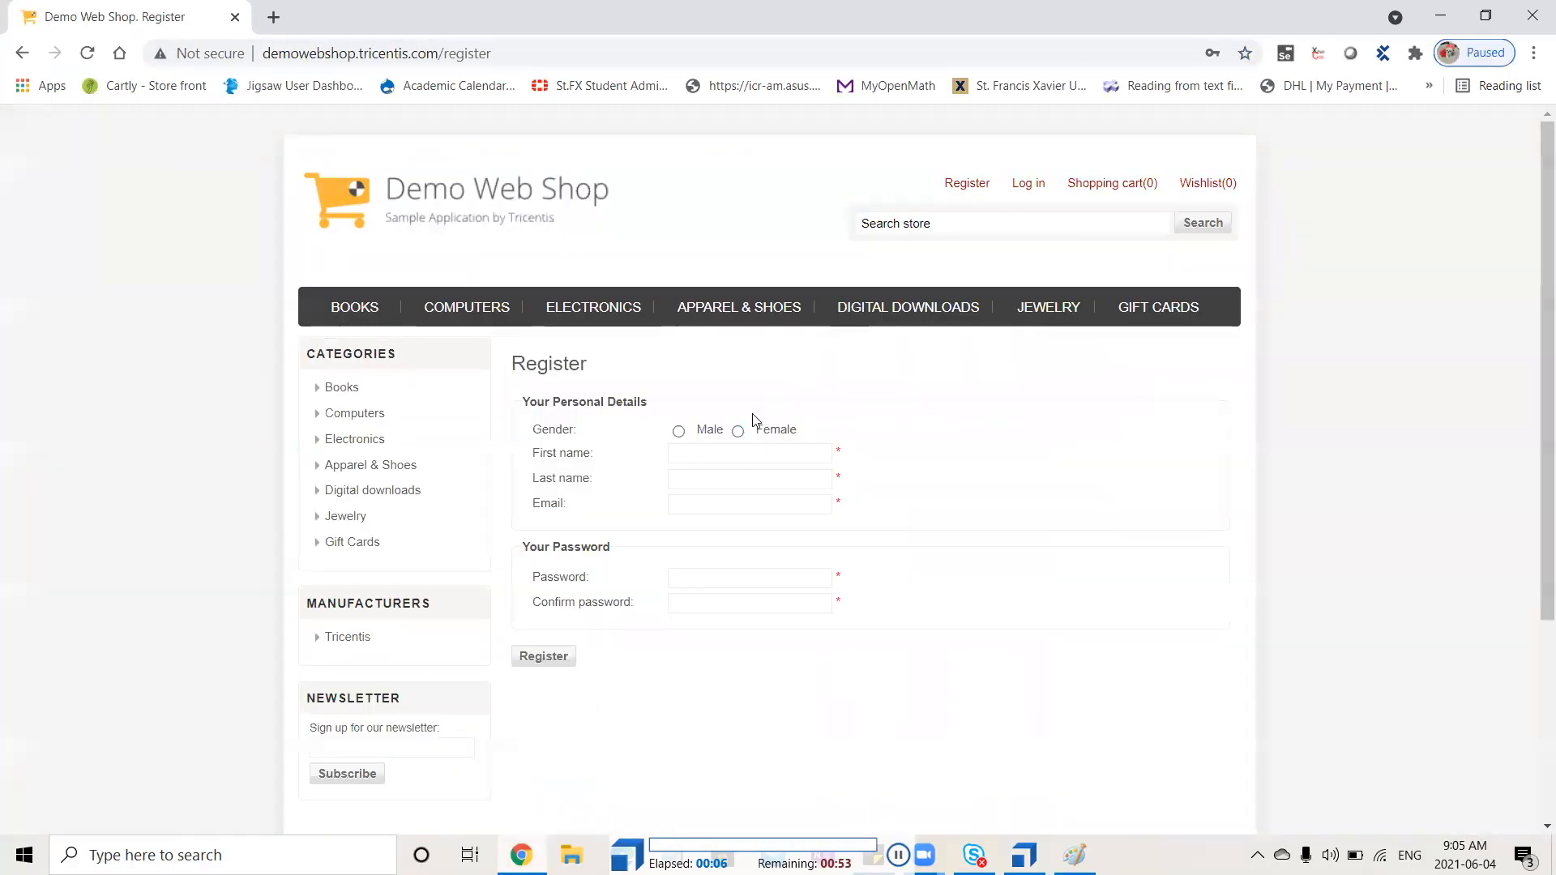
{"action": "left_click", "coordinate": [739, 432]}
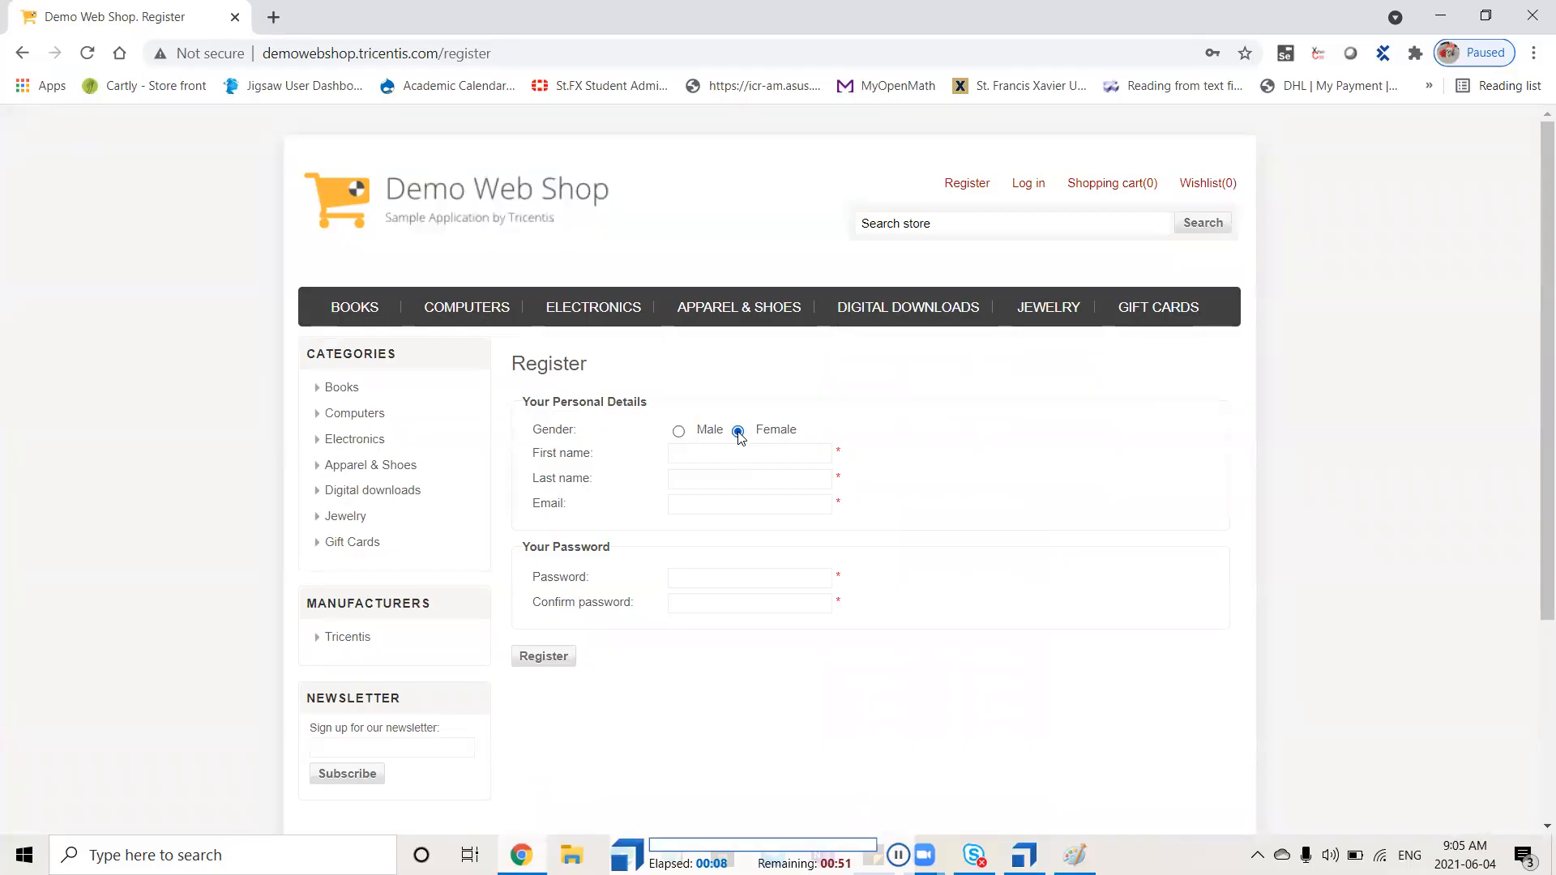
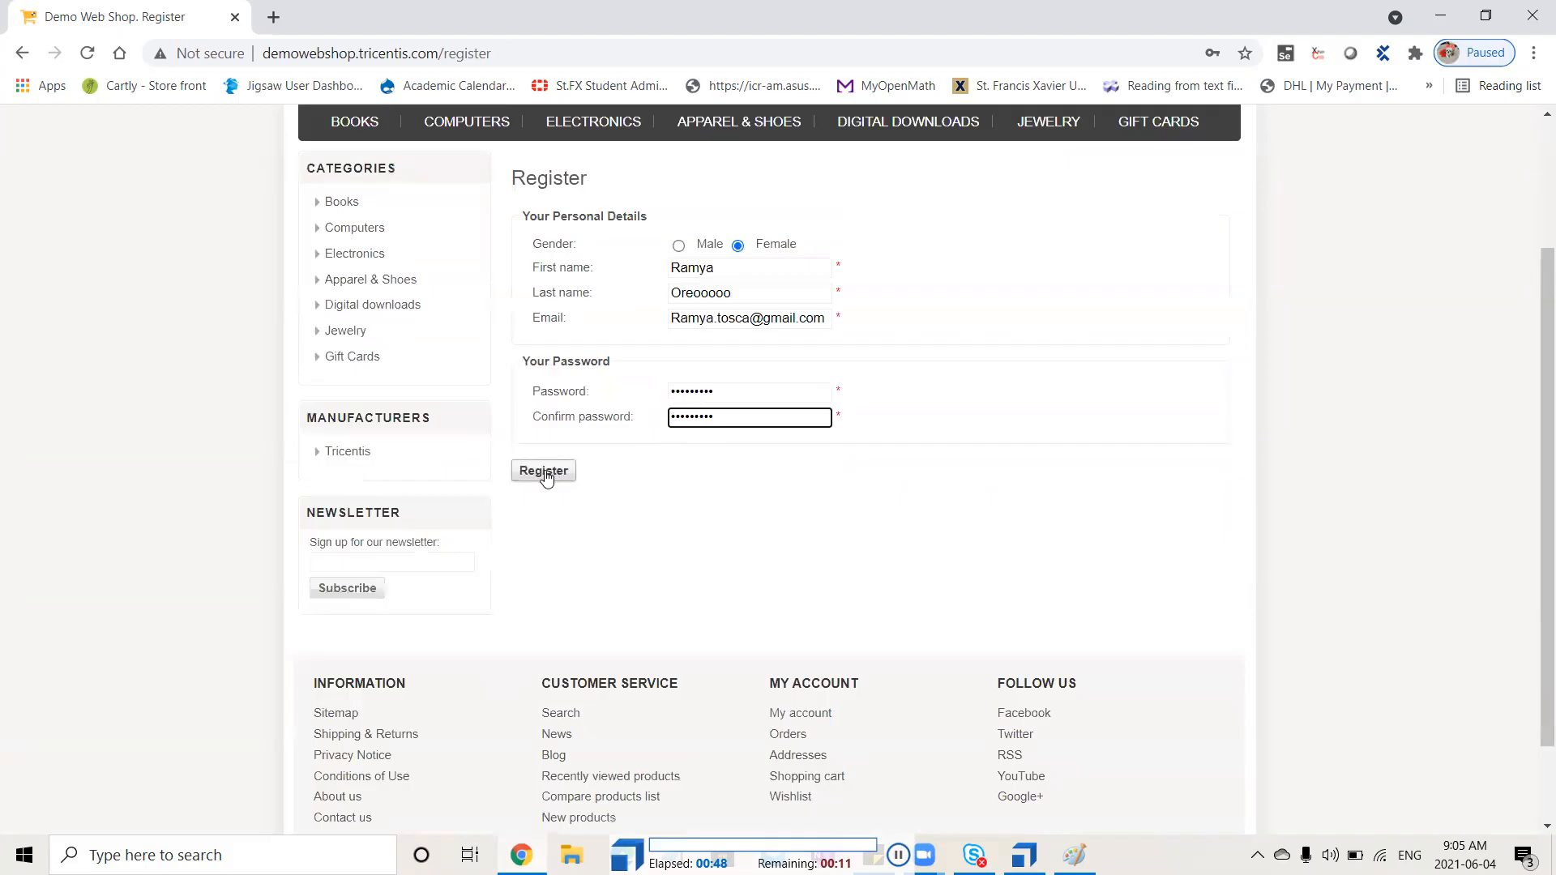
{"action": "left_click", "coordinate": [544, 475]}
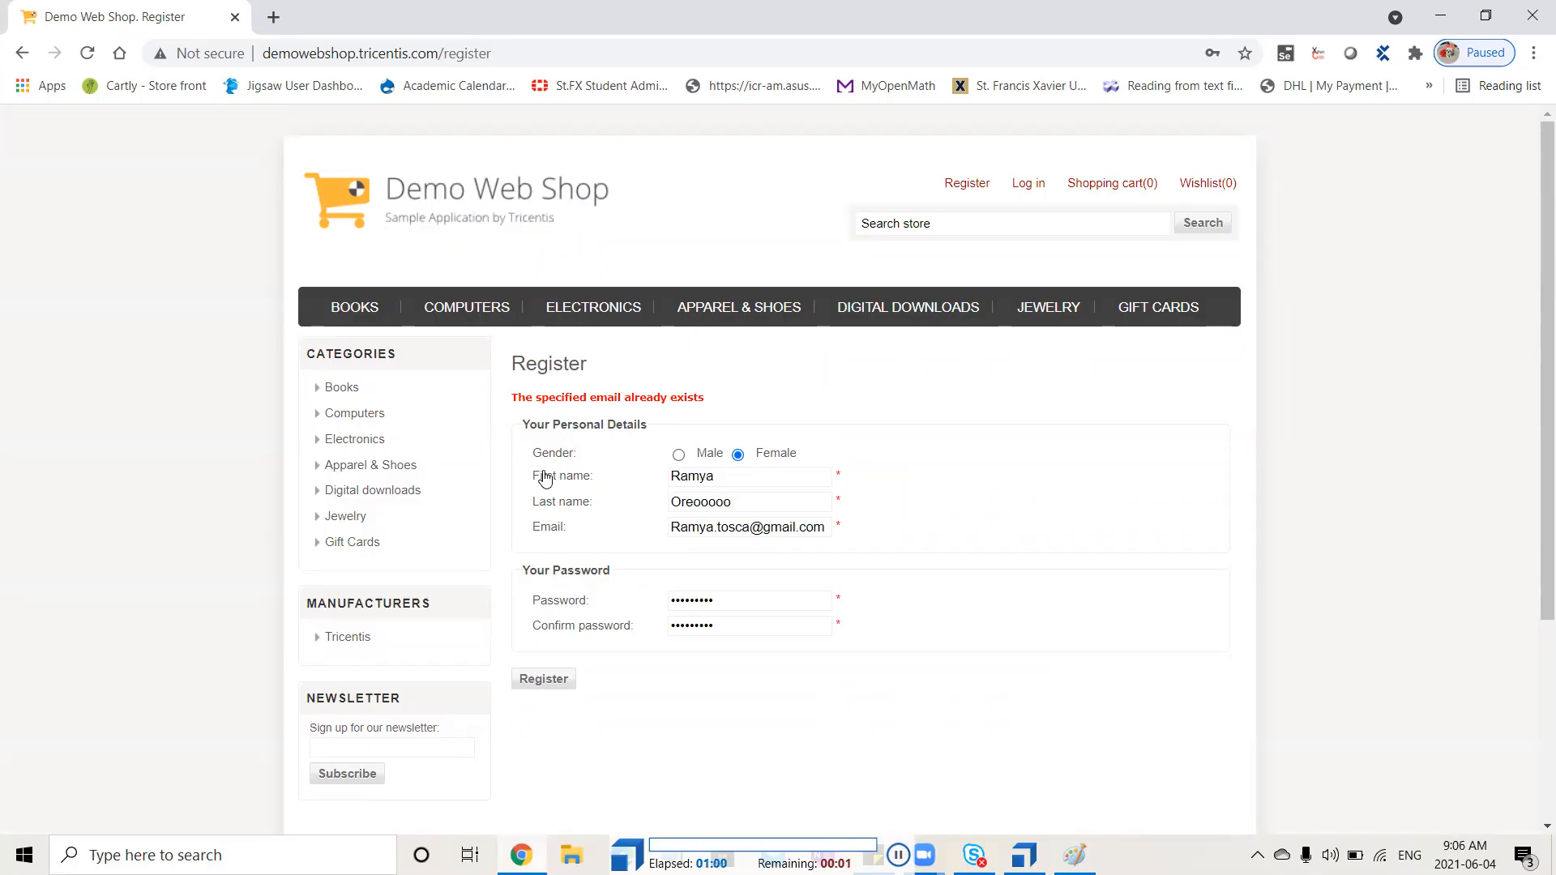
{"action": "key", "text": "alt+Tab"}
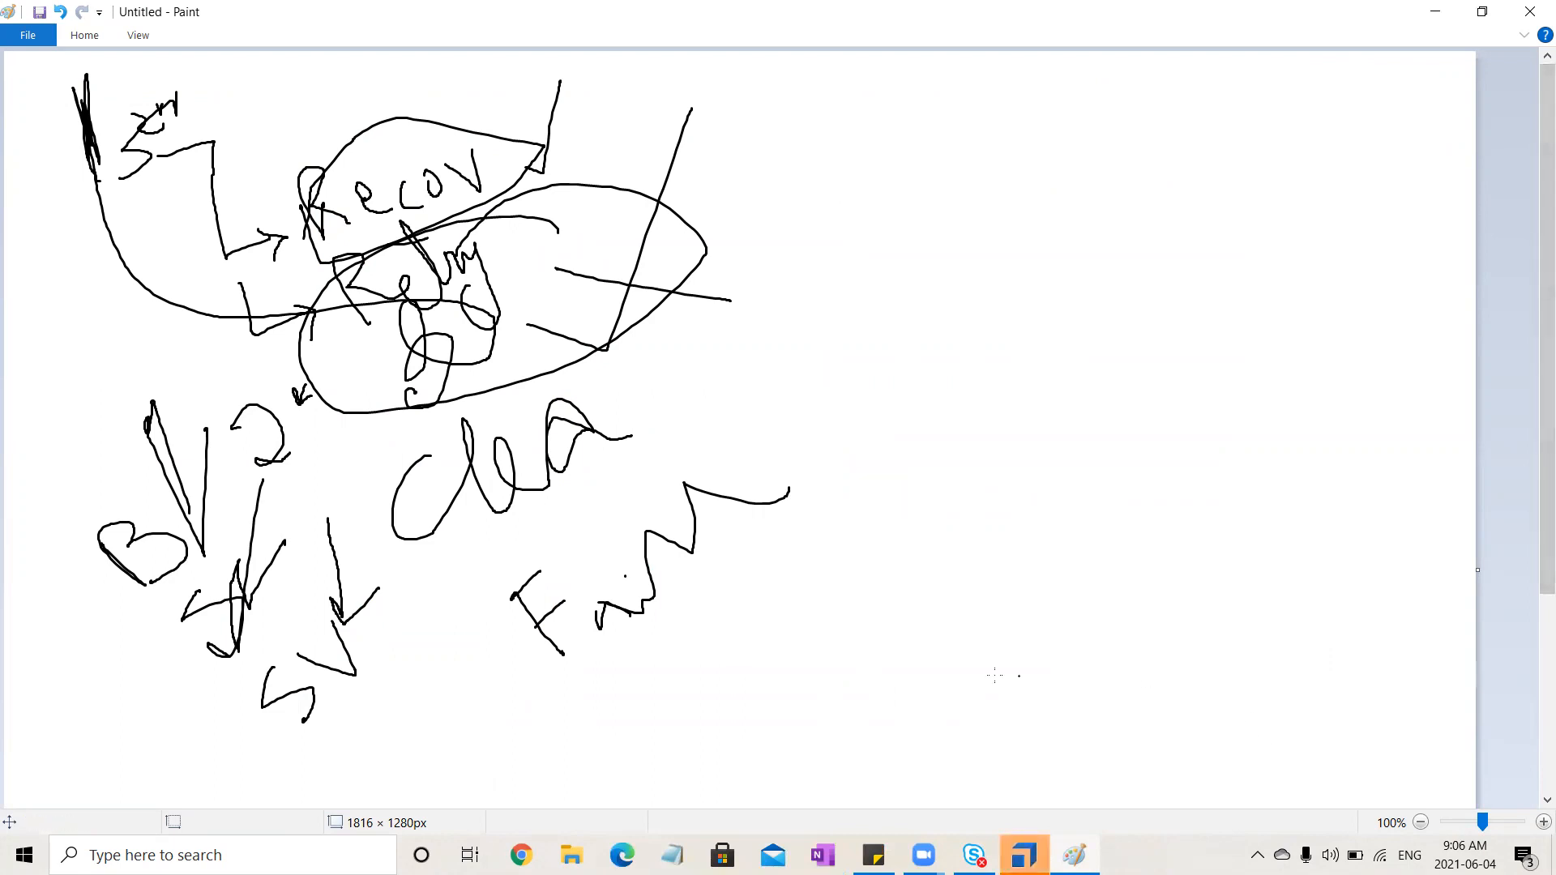
{"action": "left_click", "coordinate": [1024, 855]}
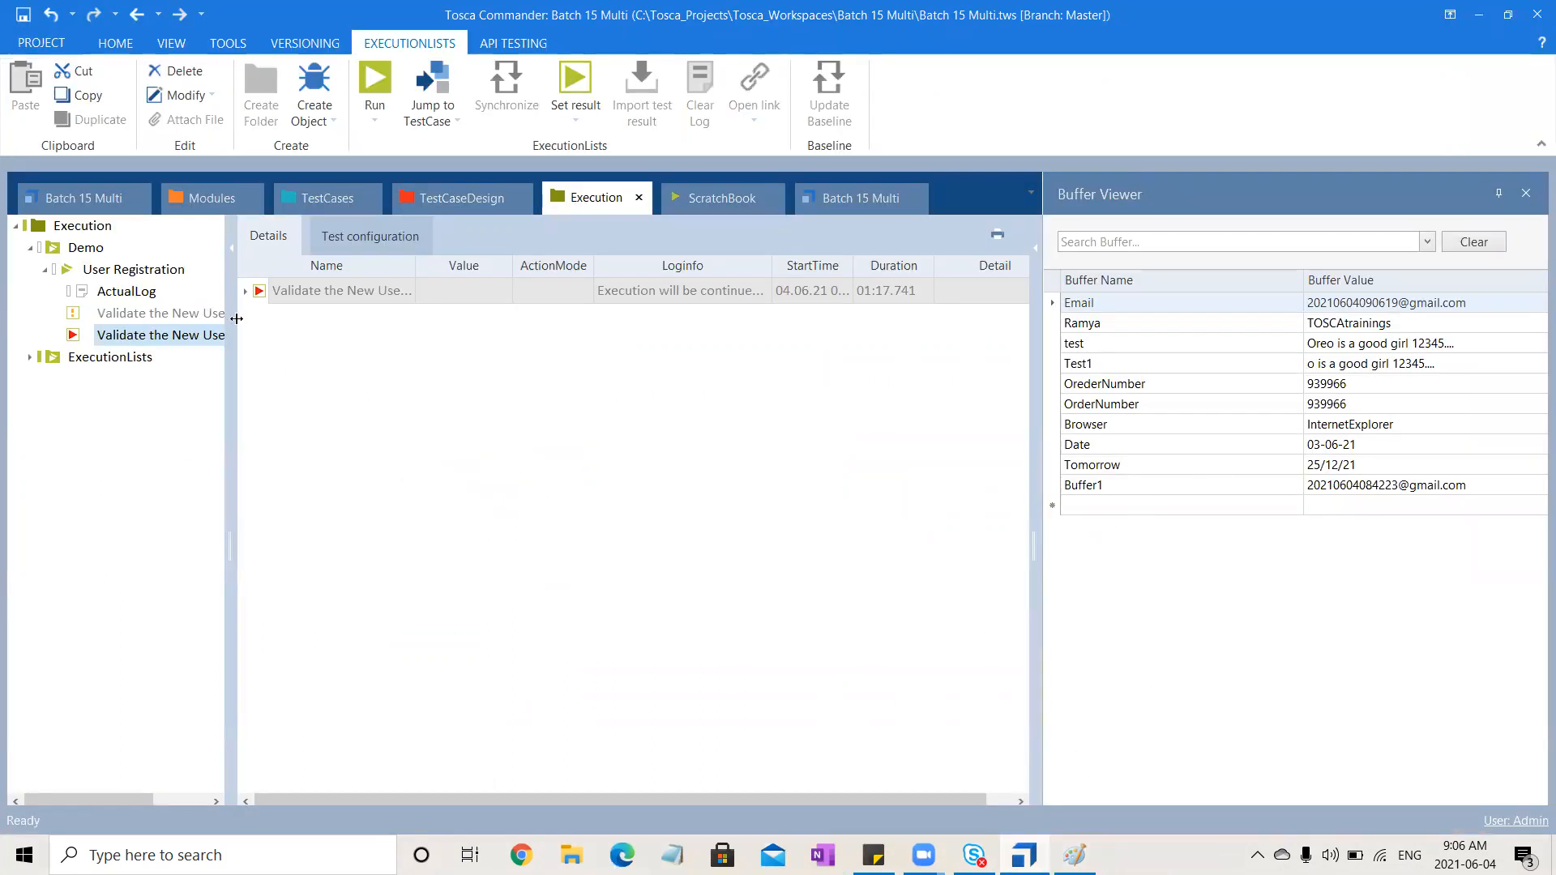
Examine the failed run's log, including the verification error and the Recovery Scenario steps with TBox Set Buffer
{"action": "left_click", "coordinate": [246, 291]}
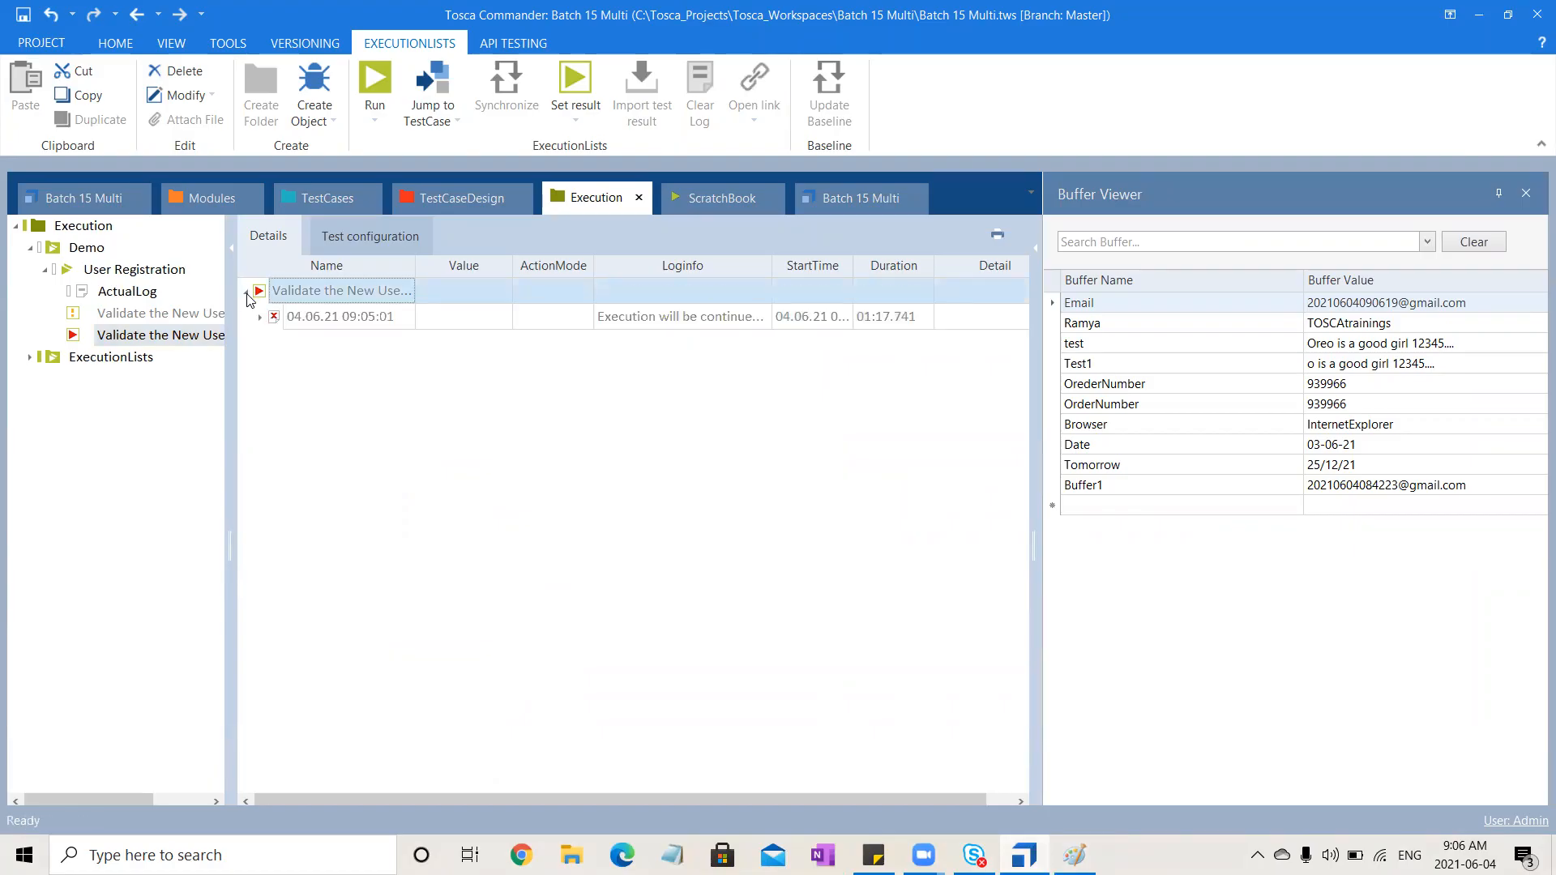
{"action": "left_click", "coordinate": [259, 317]}
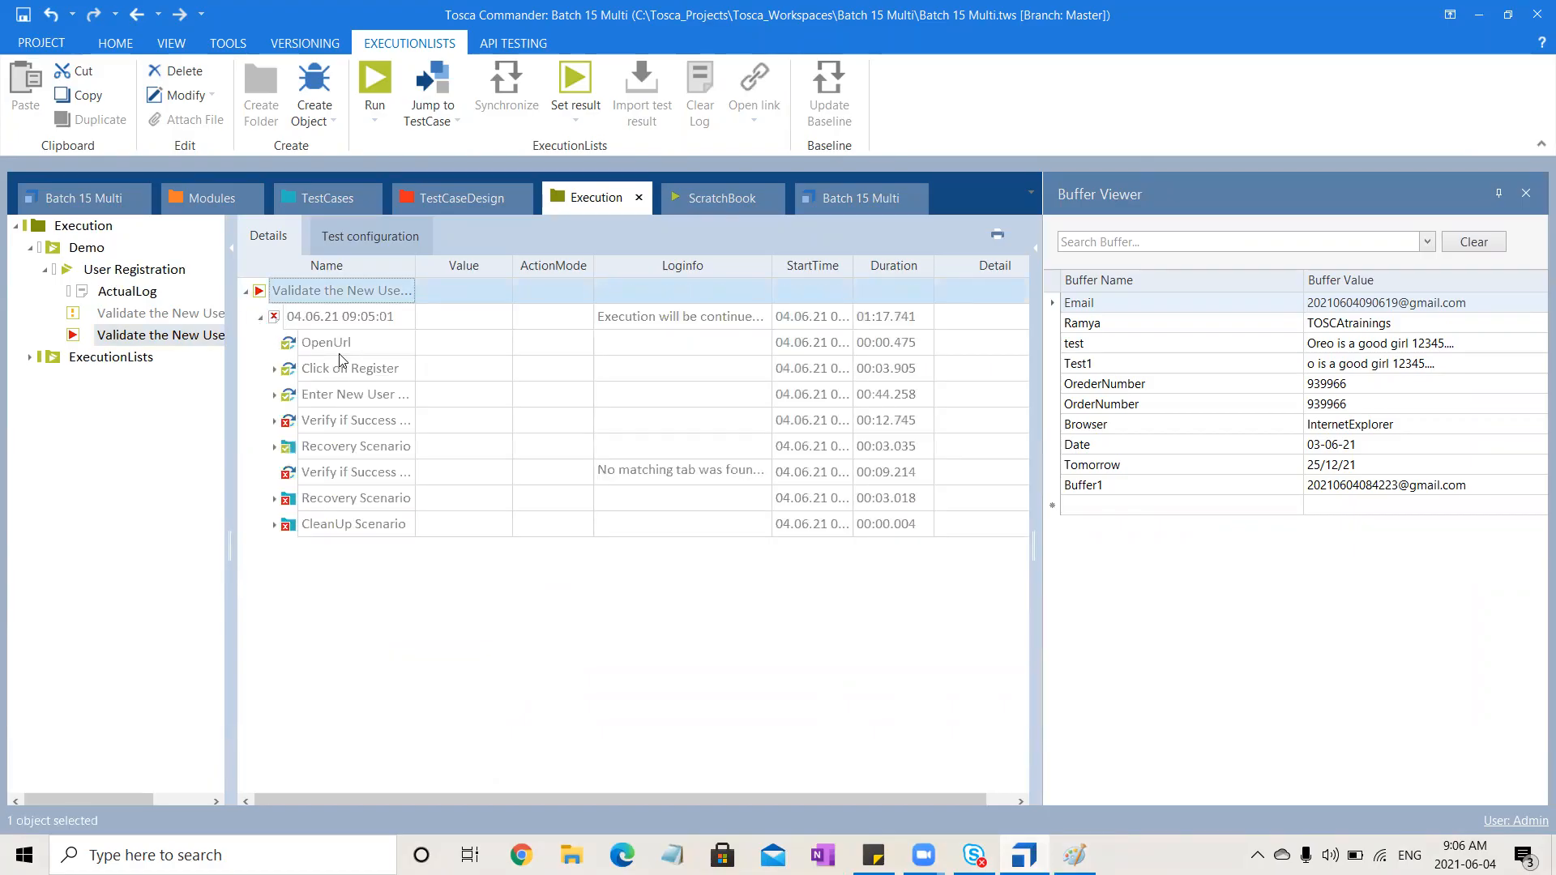
{"action": "left_click", "coordinate": [274, 421]}
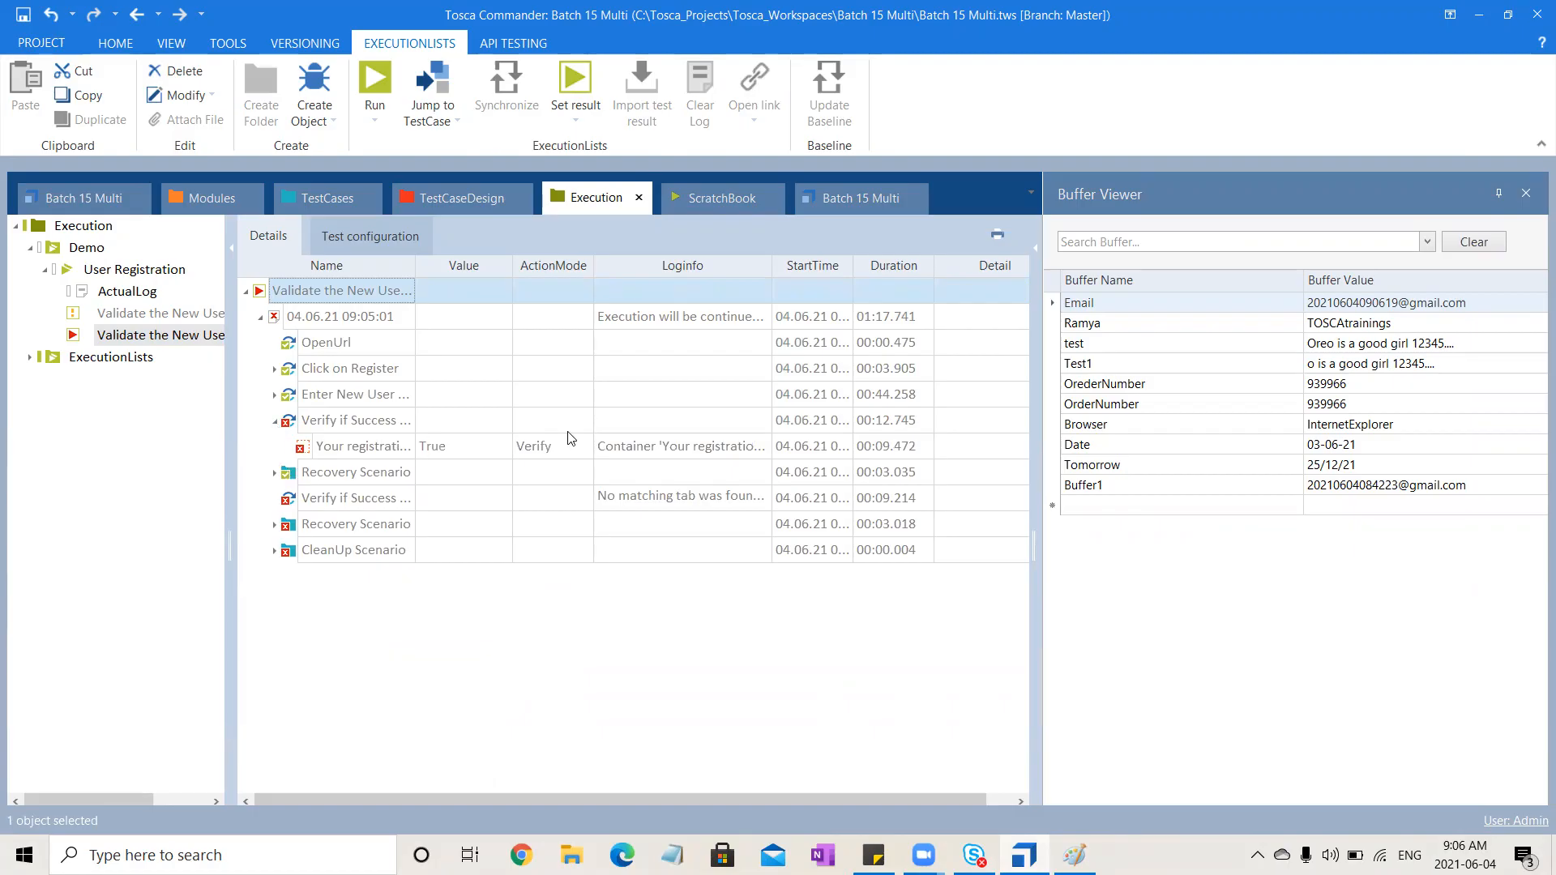
{"action": "left_click", "coordinate": [725, 448]}
{"action": "left_click", "coordinate": [762, 446]}
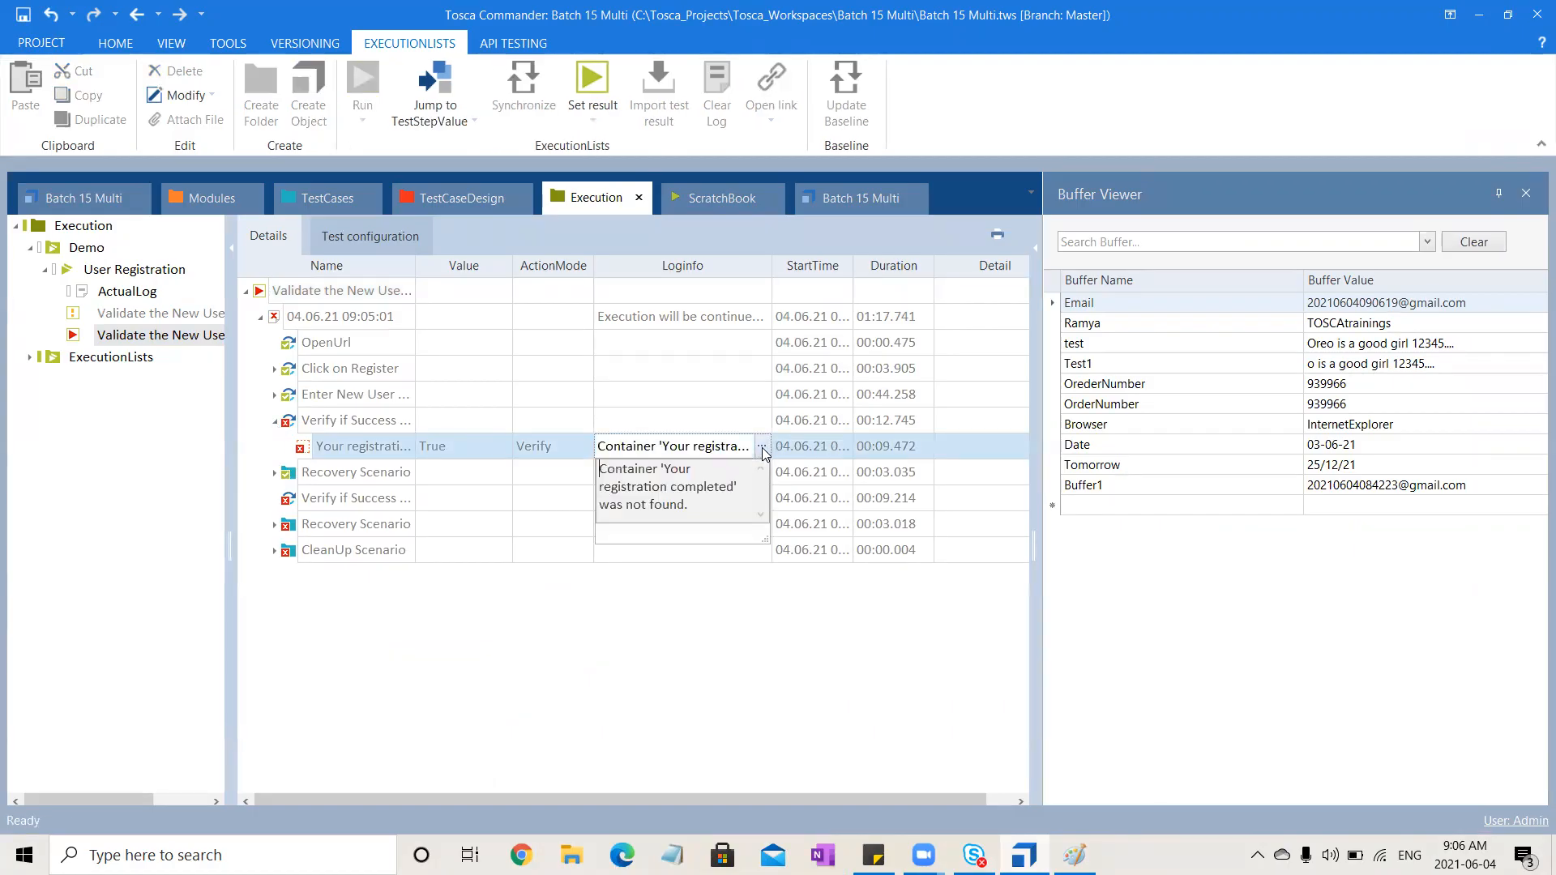
{"action": "left_click", "coordinate": [561, 658]}
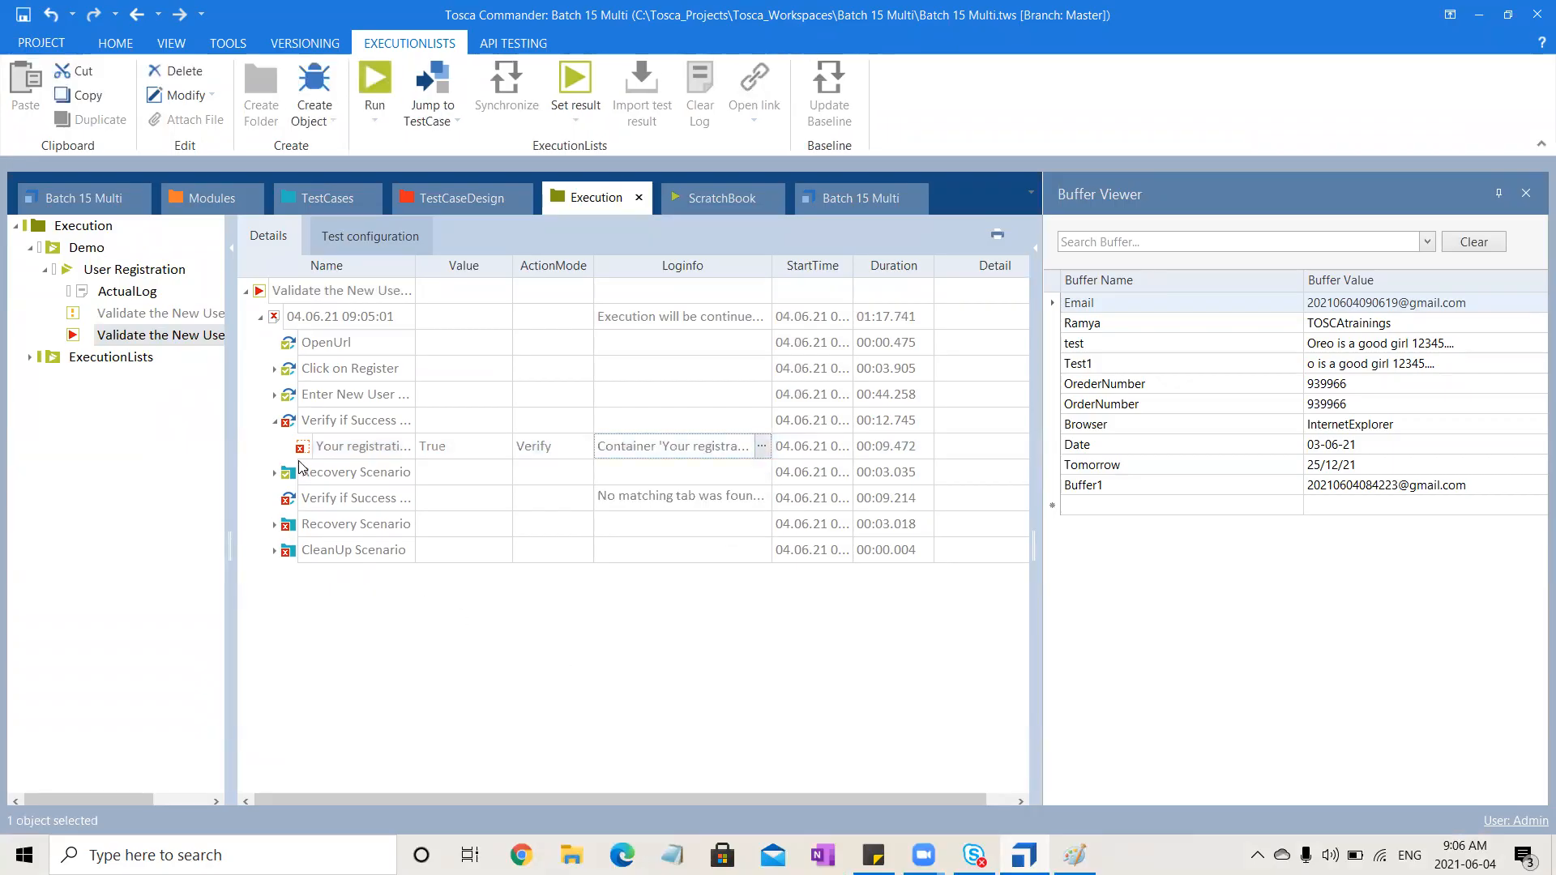
{"action": "left_click", "coordinate": [275, 472]}
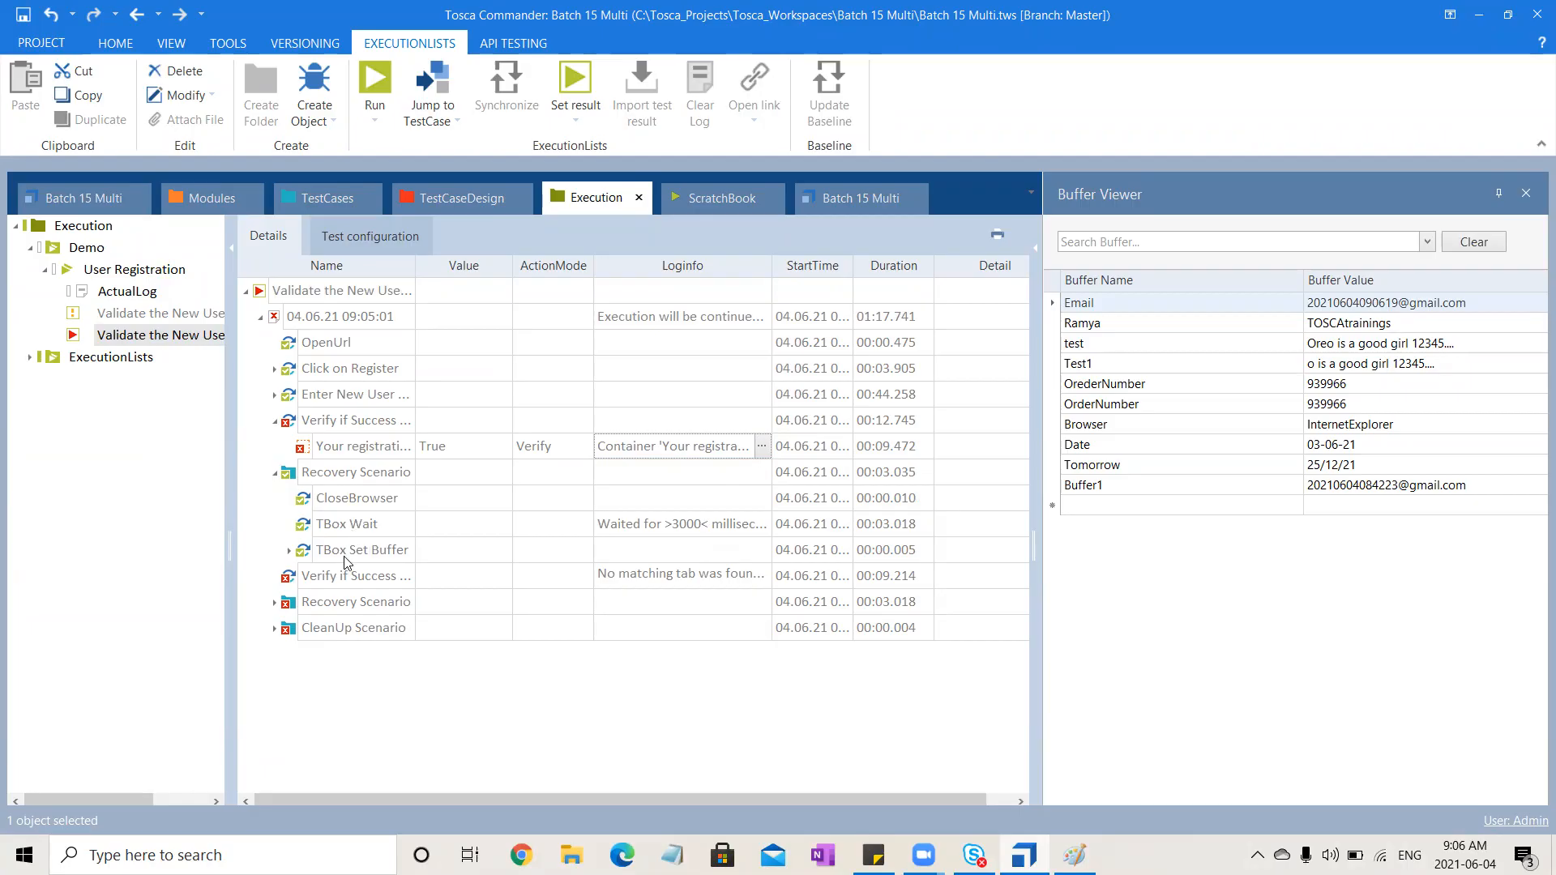
{"action": "left_click", "coordinate": [289, 550]}
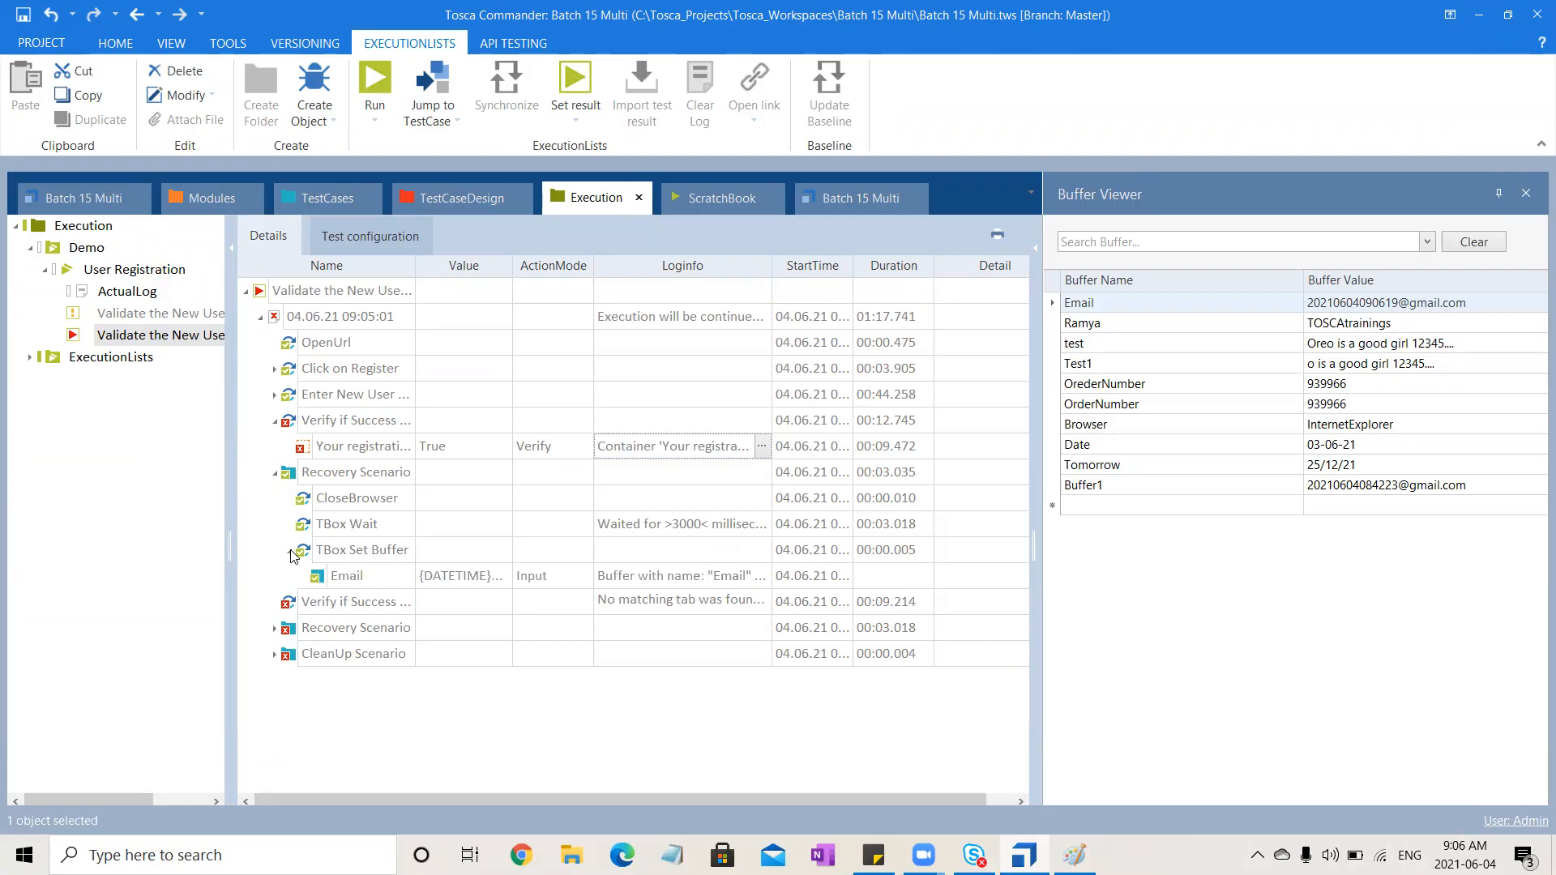
{"action": "left_click", "coordinate": [289, 551]}
{"action": "left_click", "coordinate": [332, 575]}
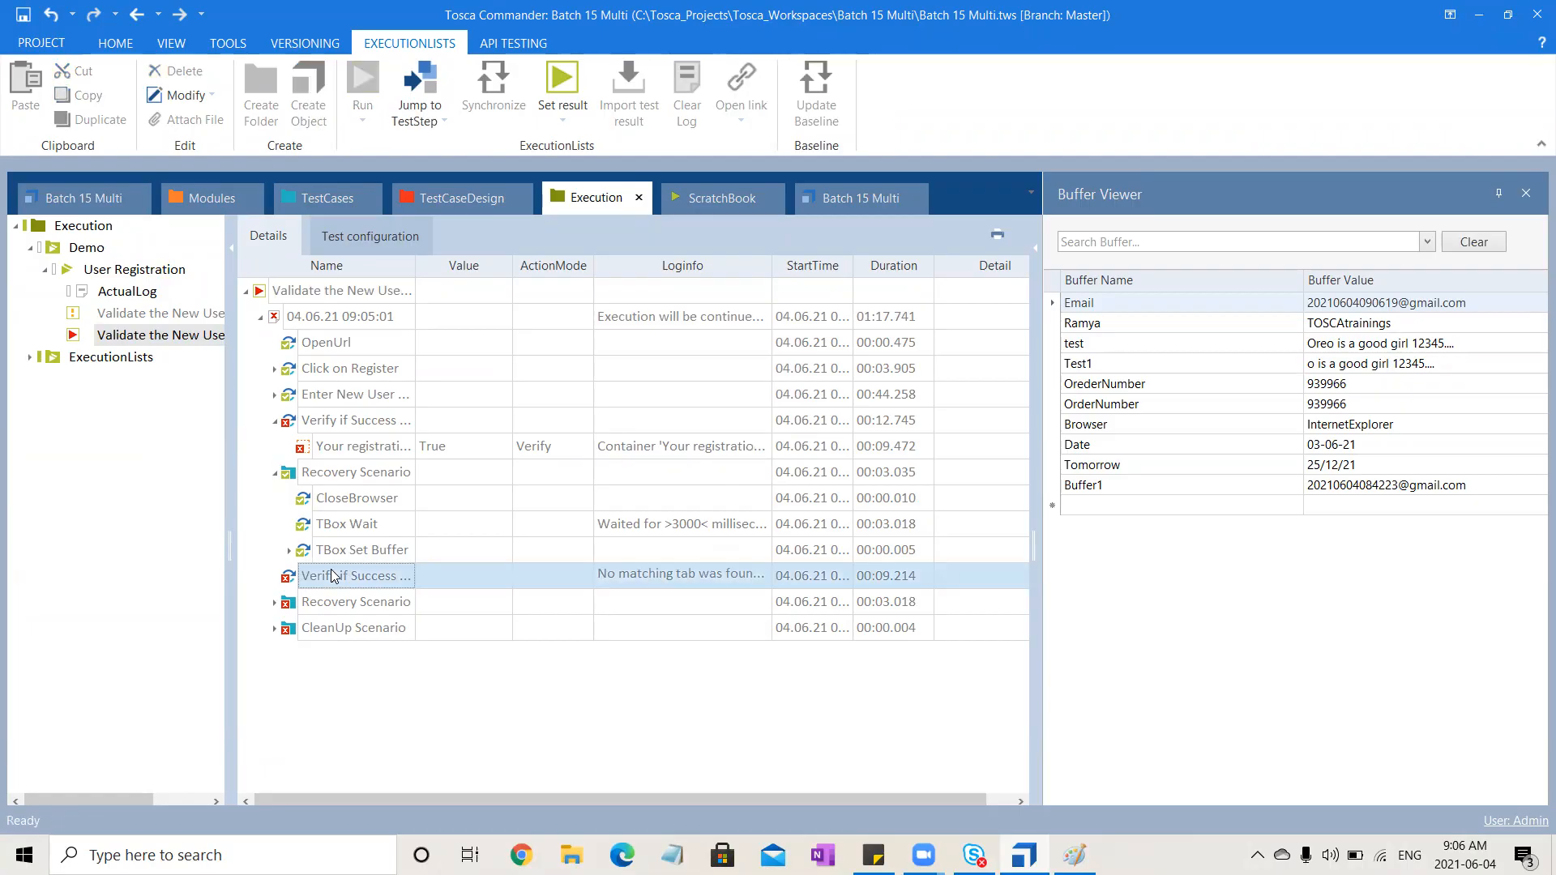
Open the properties of the Recovery Scenario in the Validate the New User Registration test case
{"action": "left_click", "coordinate": [327, 201]}
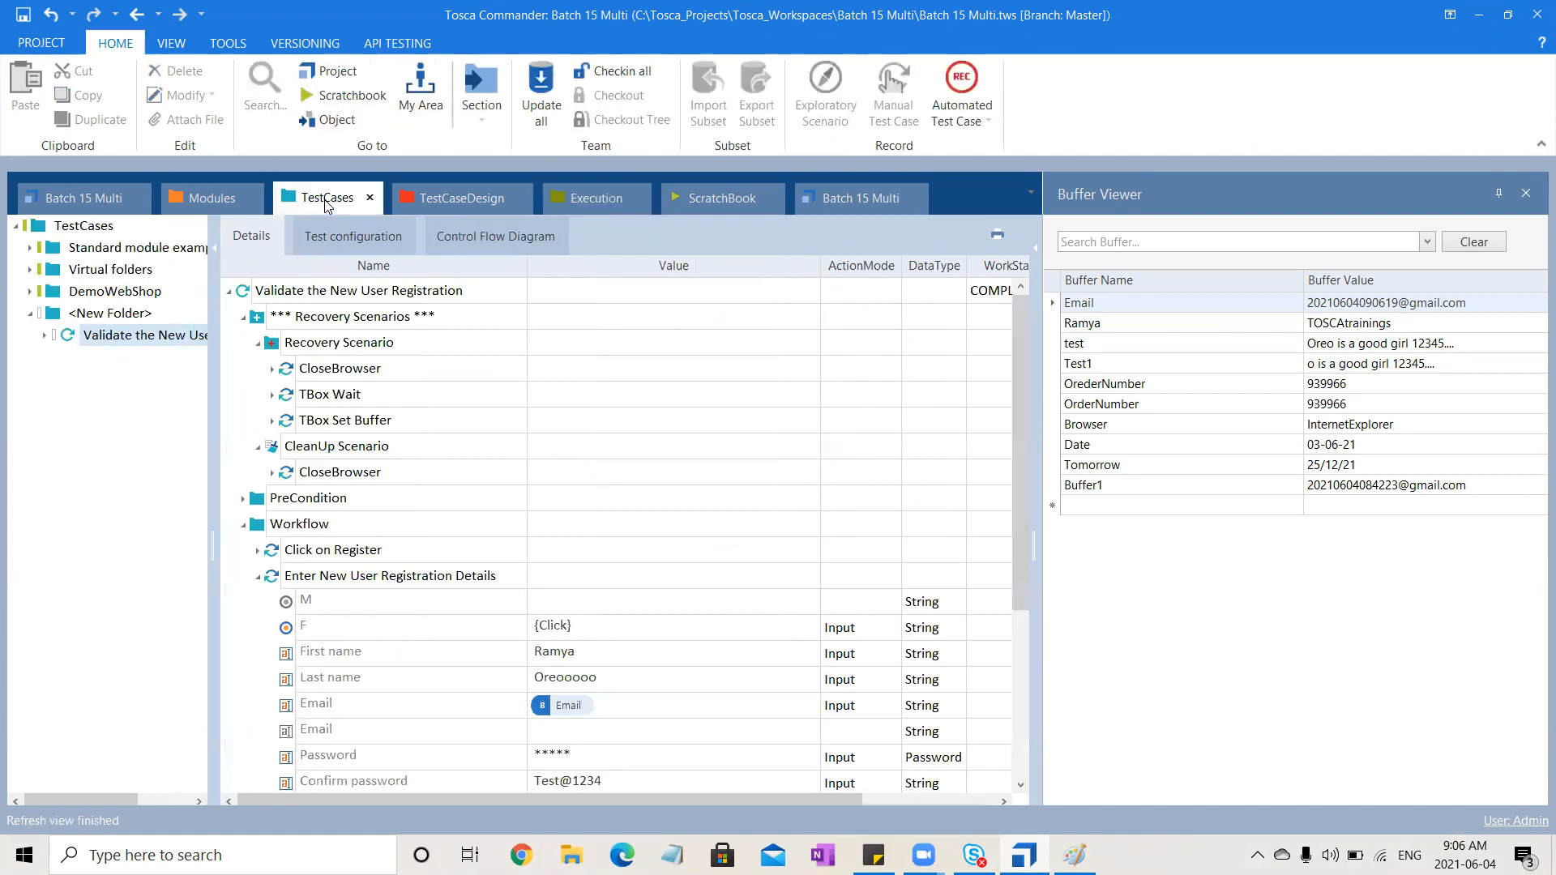
{"action": "left_click", "coordinate": [421, 348]}
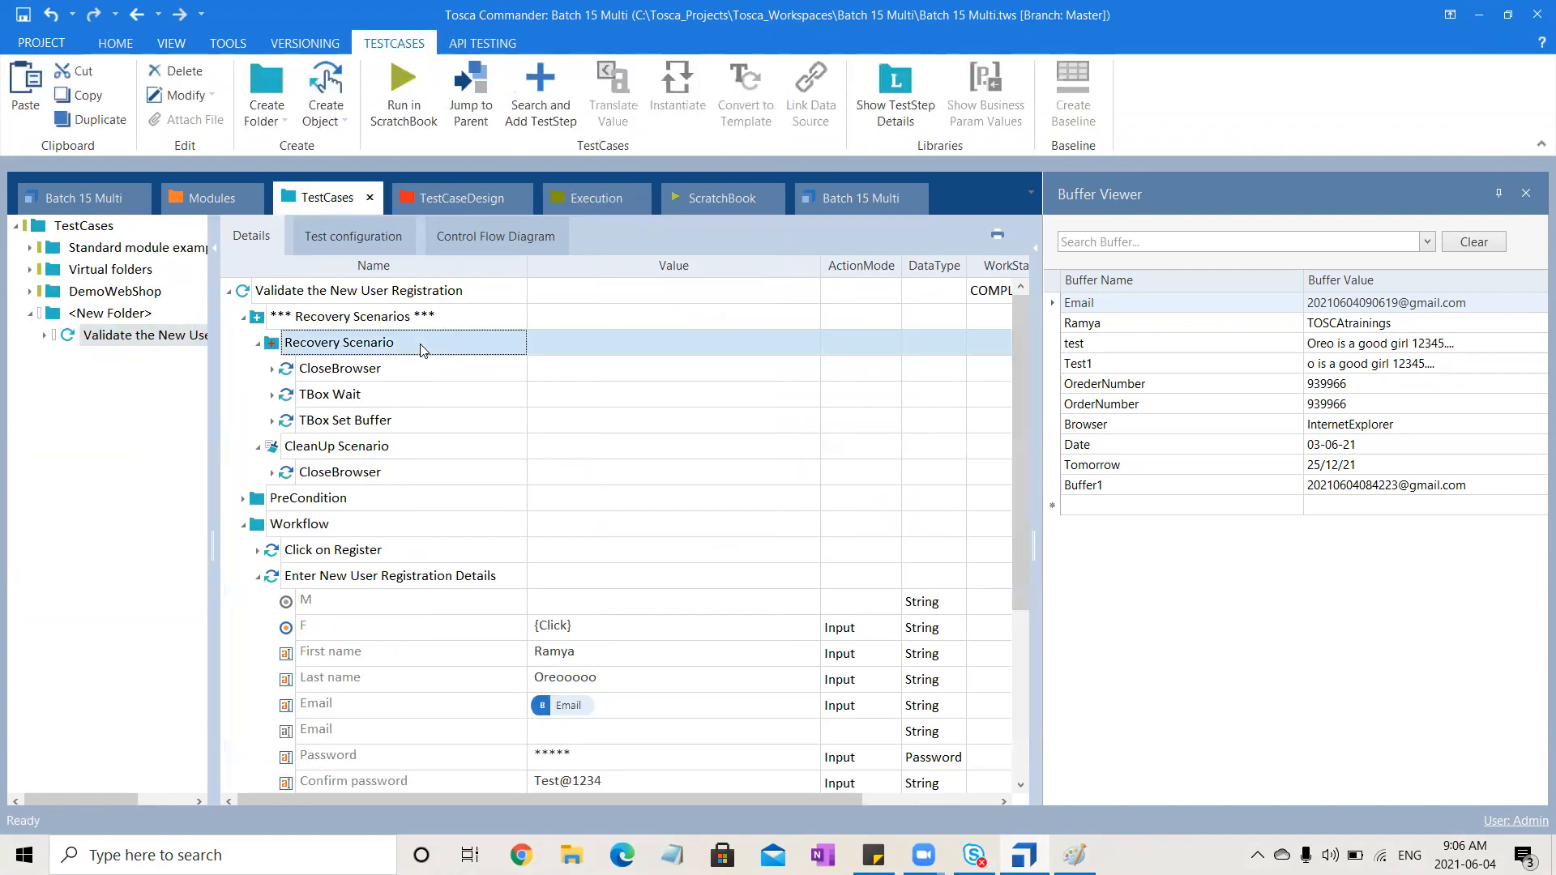
{"action": "left_click", "coordinate": [1522, 191]}
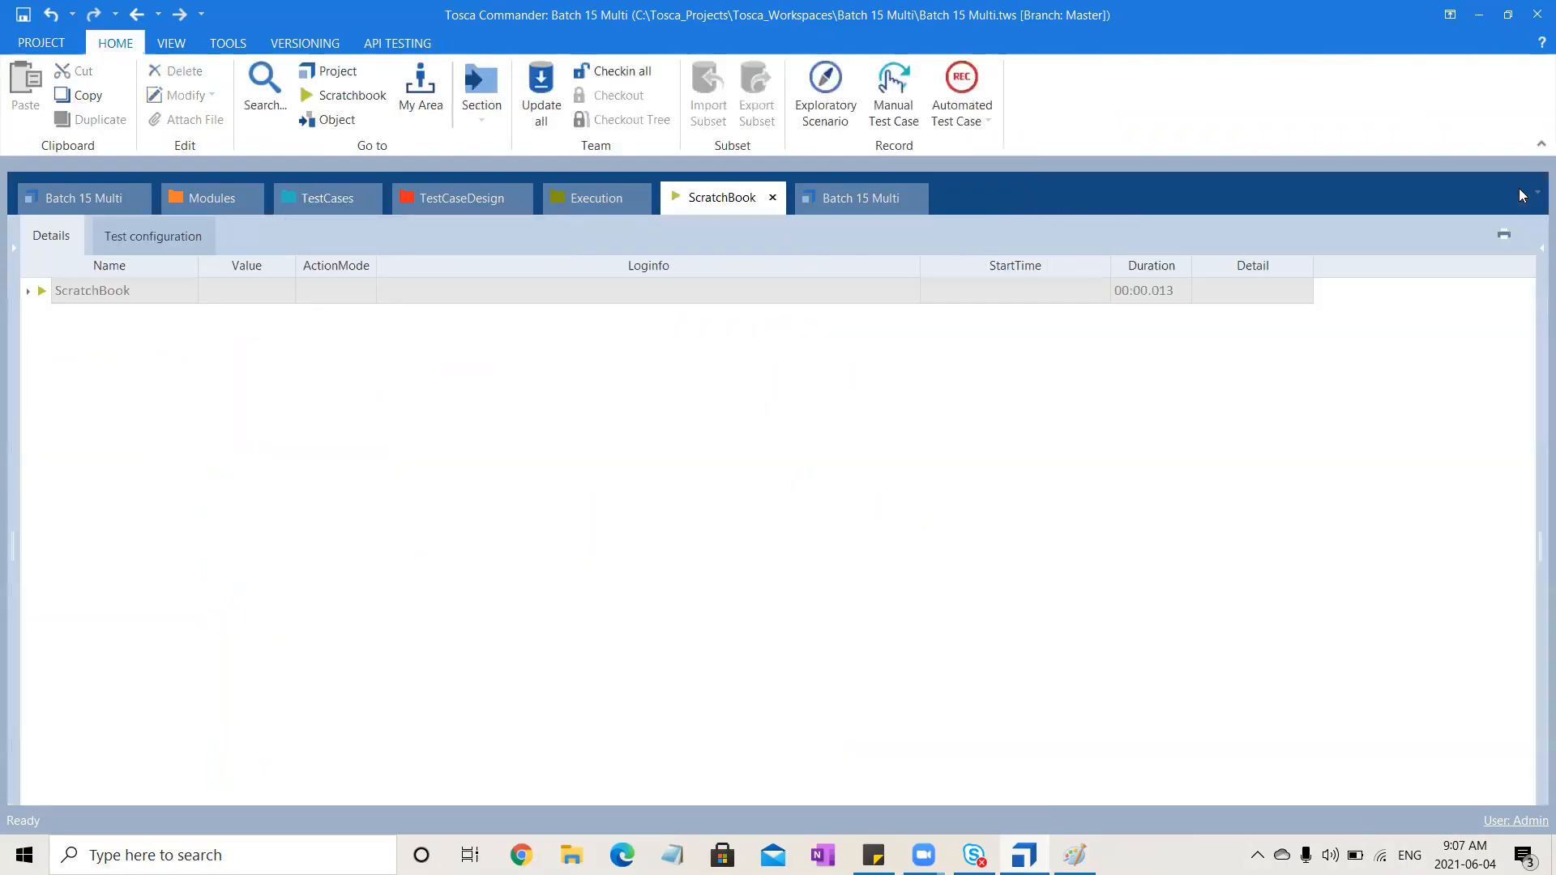
{"action": "left_click", "coordinate": [329, 199]}
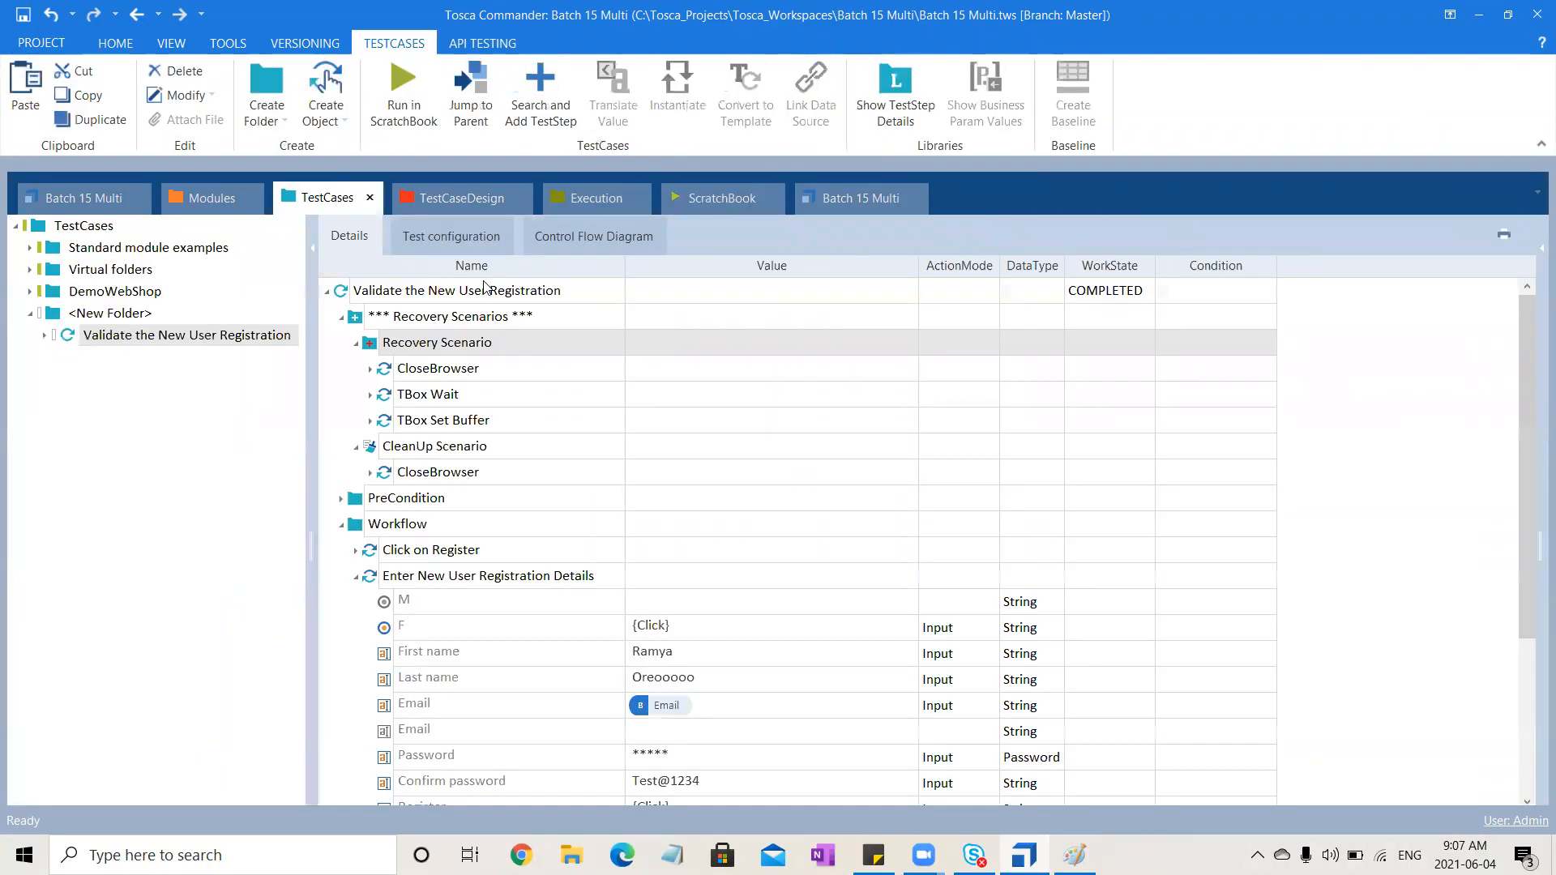
{"action": "left_click", "coordinate": [1531, 252]}
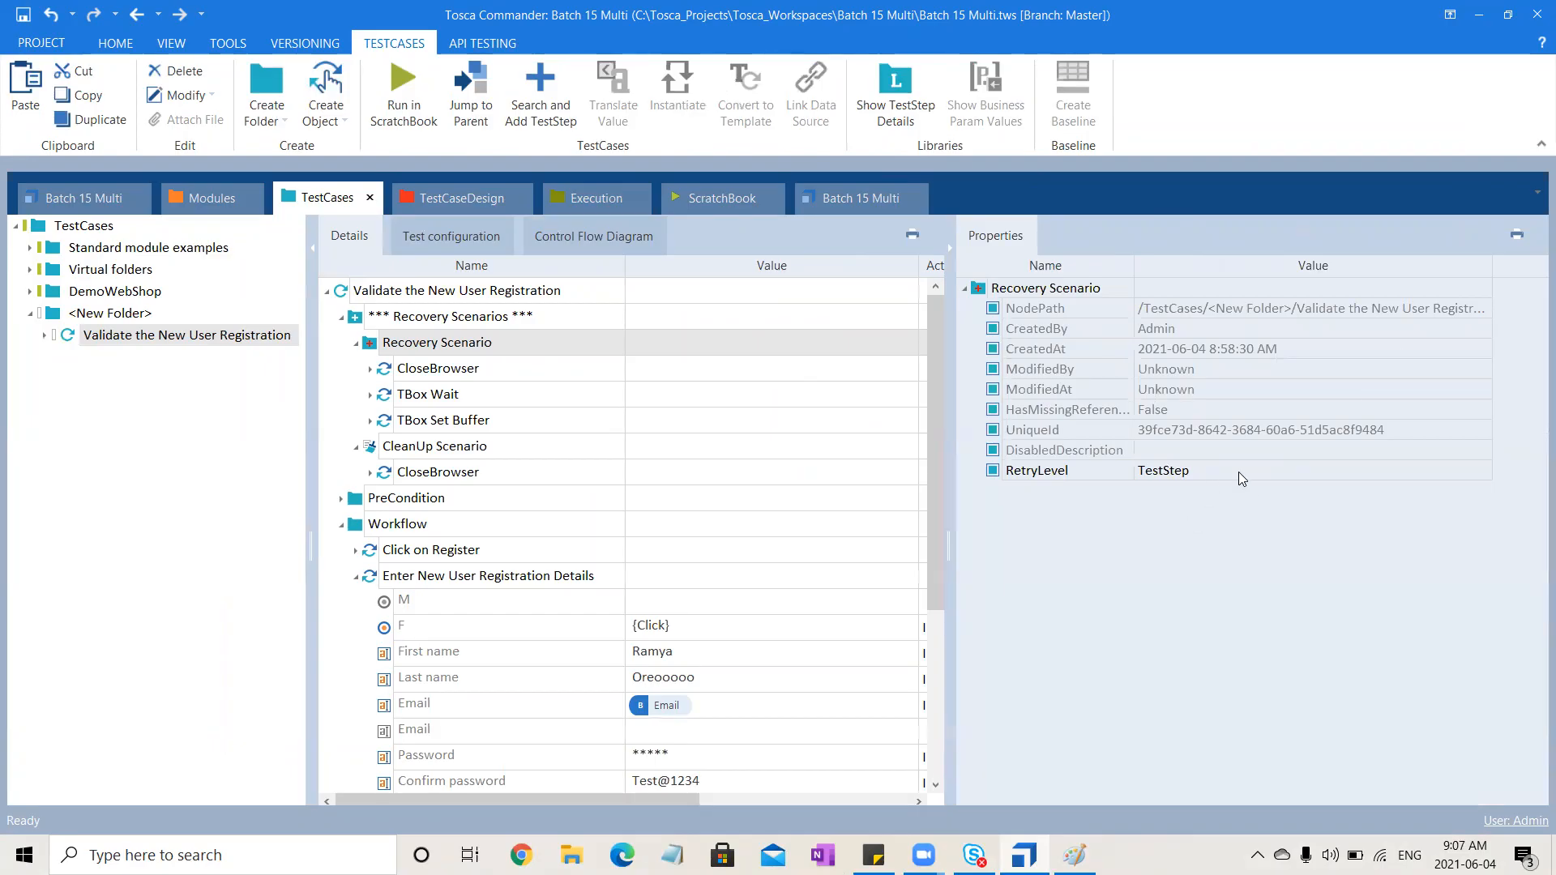
Examine the second Recovery Scenario and the CleanUp Scenario's CloseBrowser entries in the execution log
{"action": "left_click", "coordinate": [593, 202]}
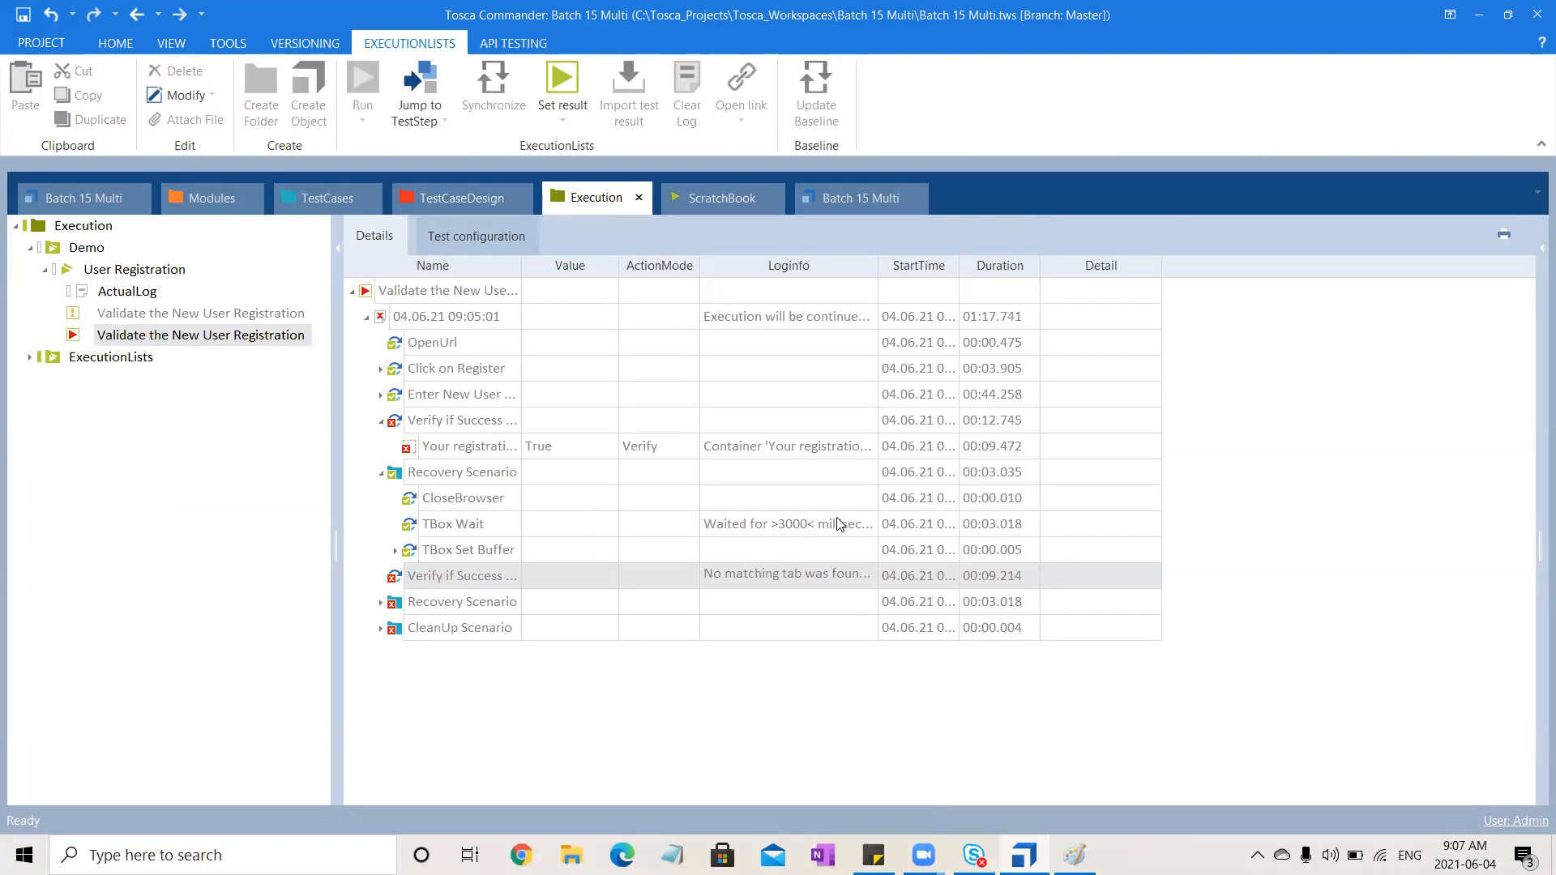
{"action": "left_click", "coordinate": [380, 604]}
{"action": "left_click", "coordinate": [380, 604]}
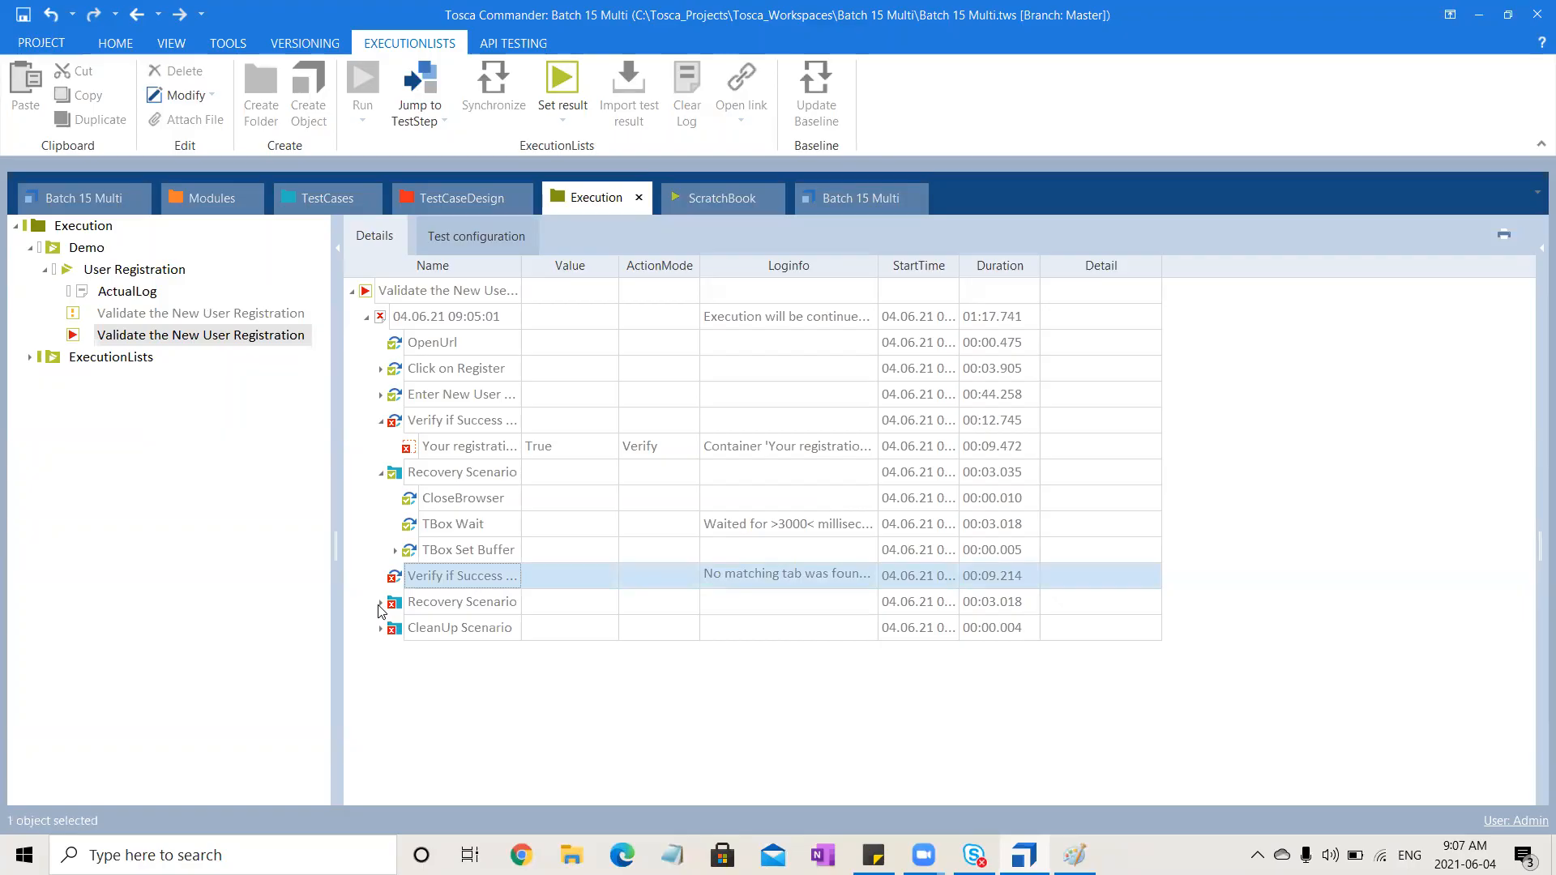
{"action": "left_click", "coordinate": [380, 629]}
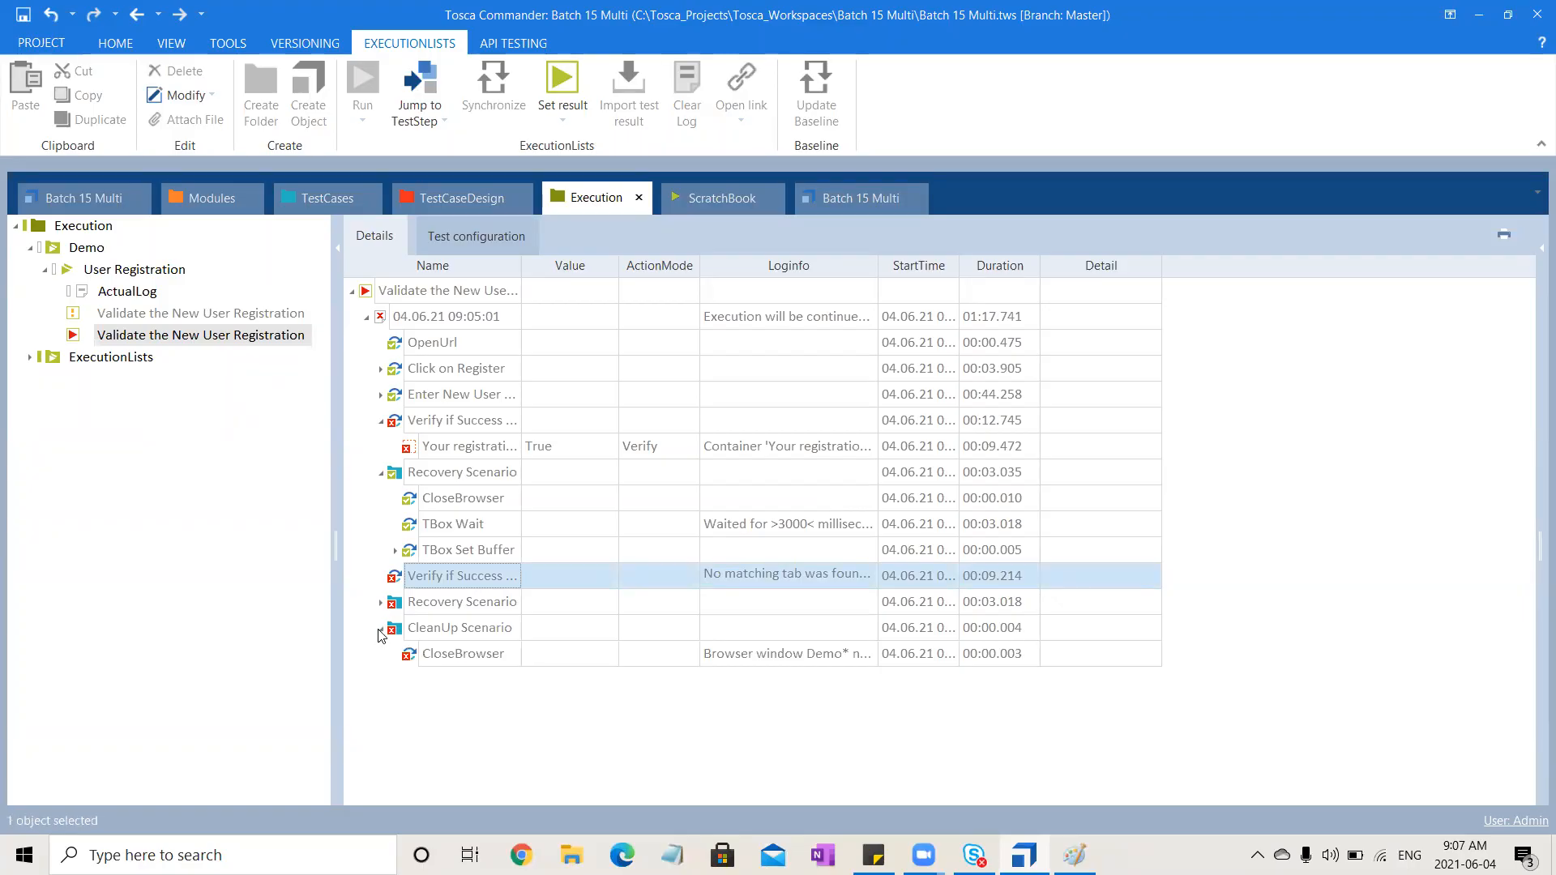
{"action": "left_click", "coordinate": [833, 663]}
{"action": "left_click", "coordinate": [867, 653]}
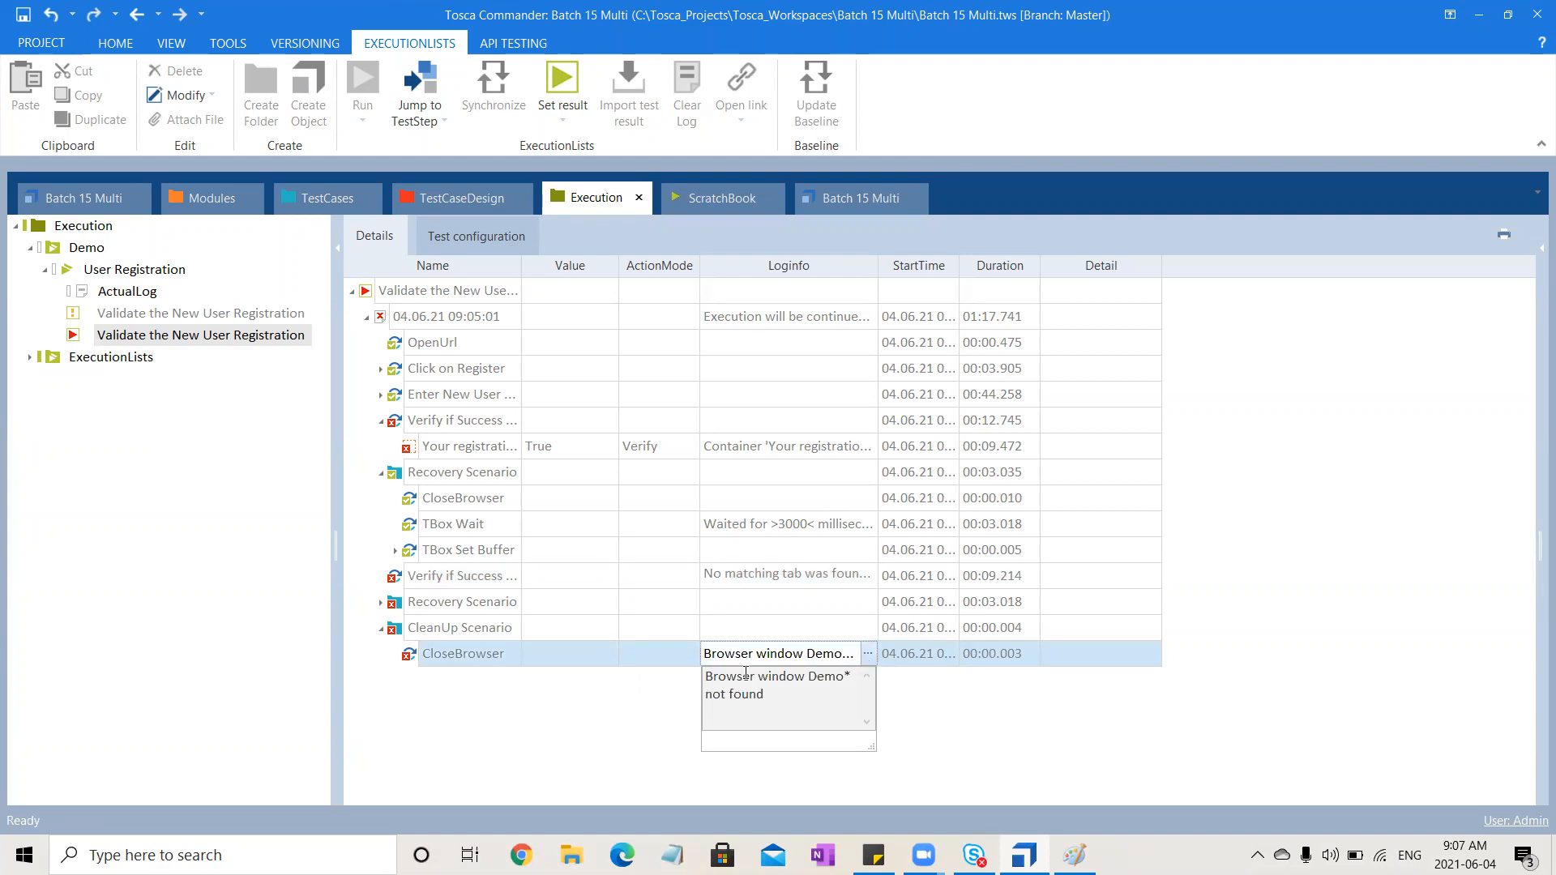
{"action": "left_click", "coordinate": [577, 736]}
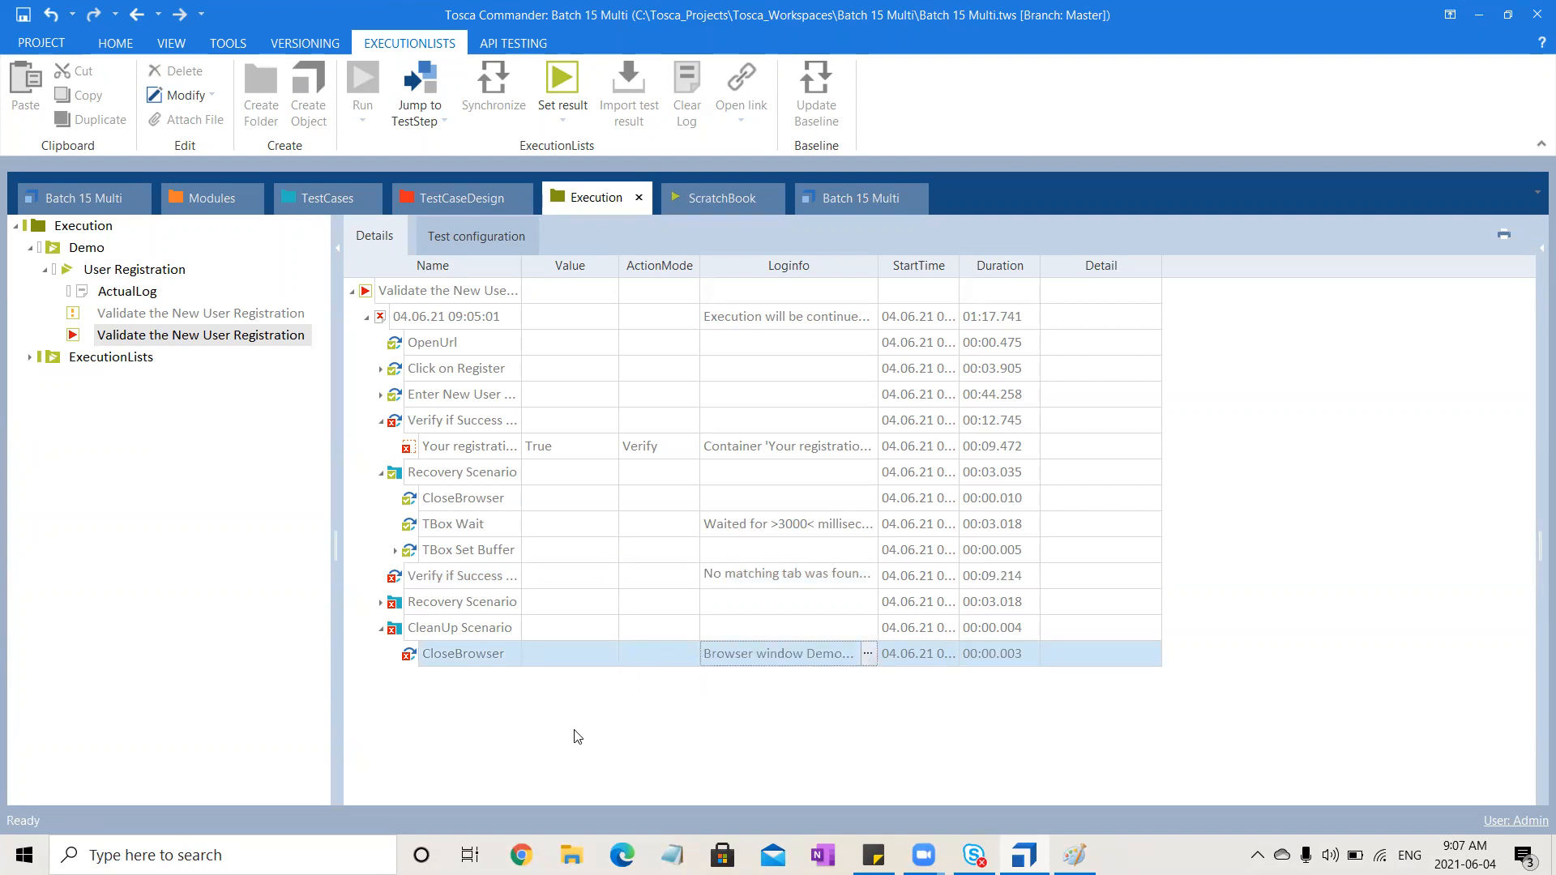
{"action": "left_click", "coordinate": [577, 736]}
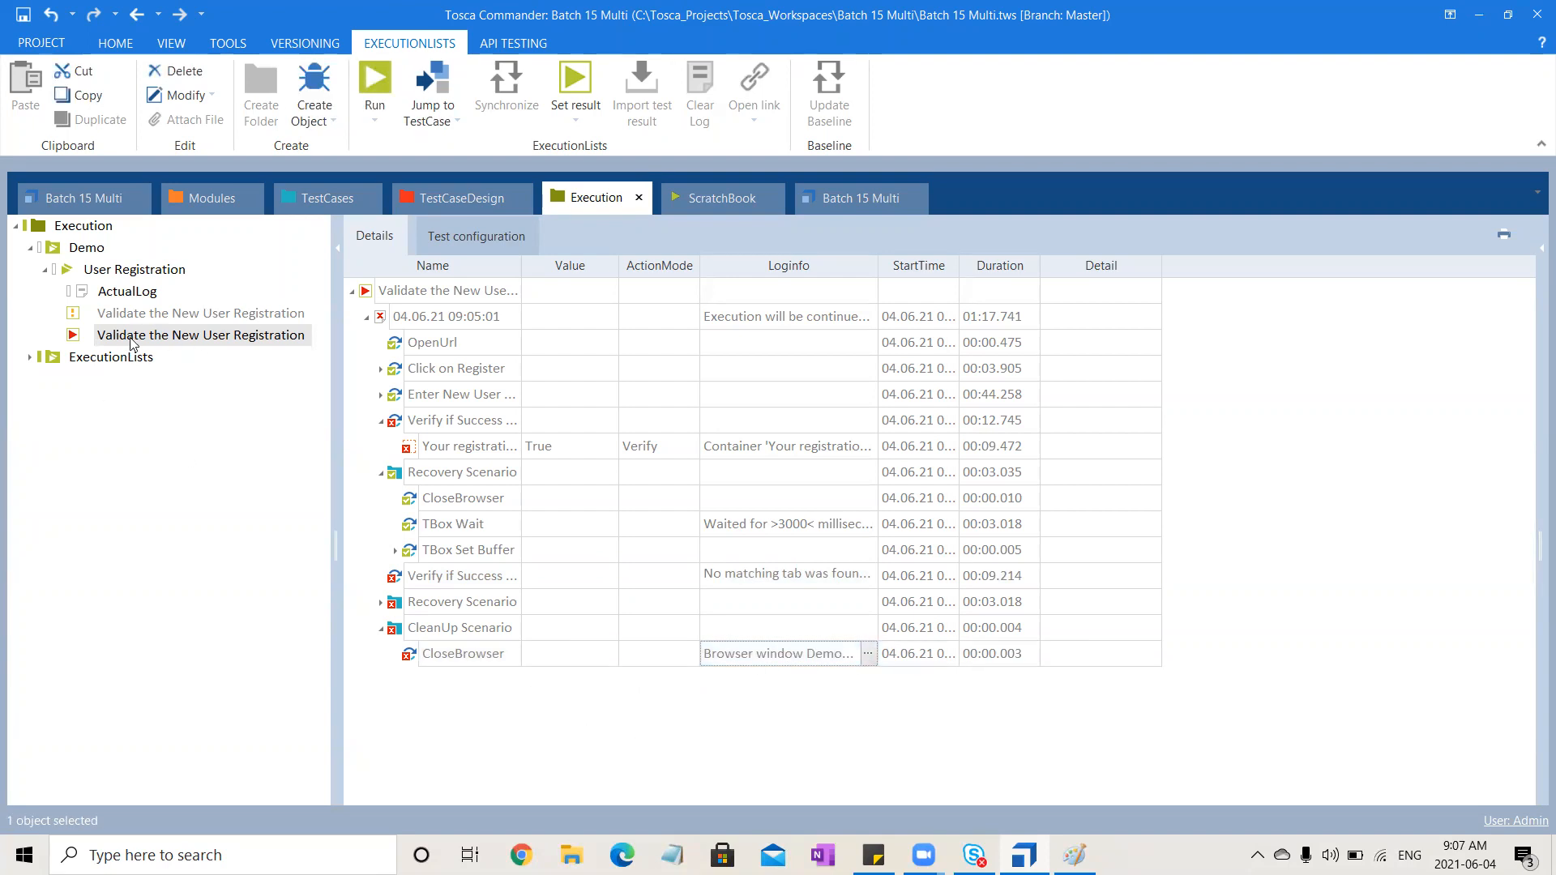
{"action": "left_click", "coordinate": [169, 347]}
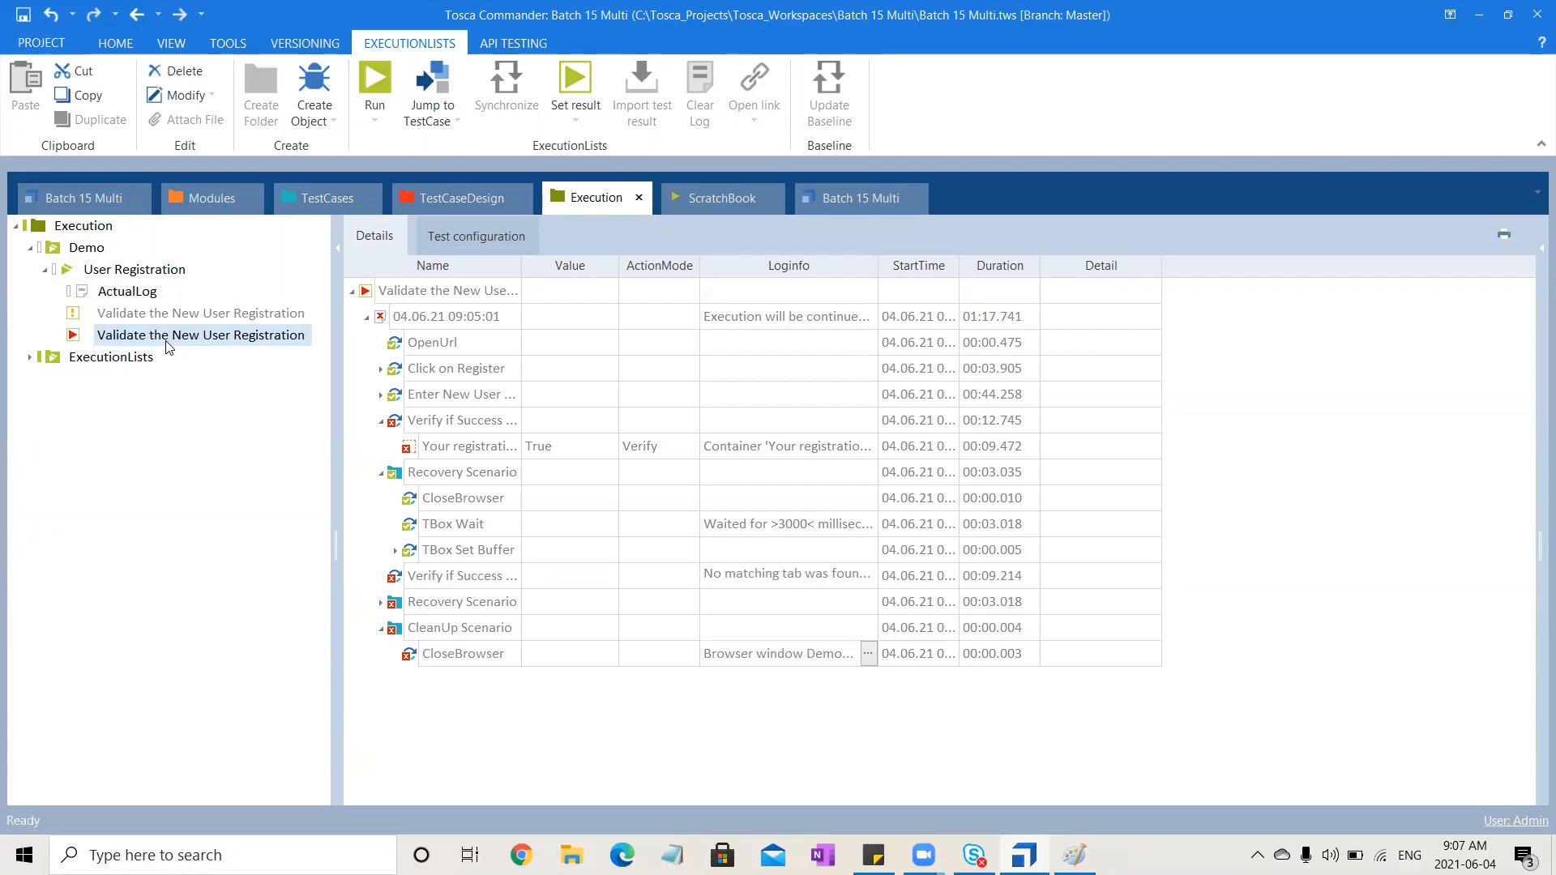
Set the Recovery Scenario's RetryLevel to TestCase
{"action": "left_click", "coordinate": [329, 204]}
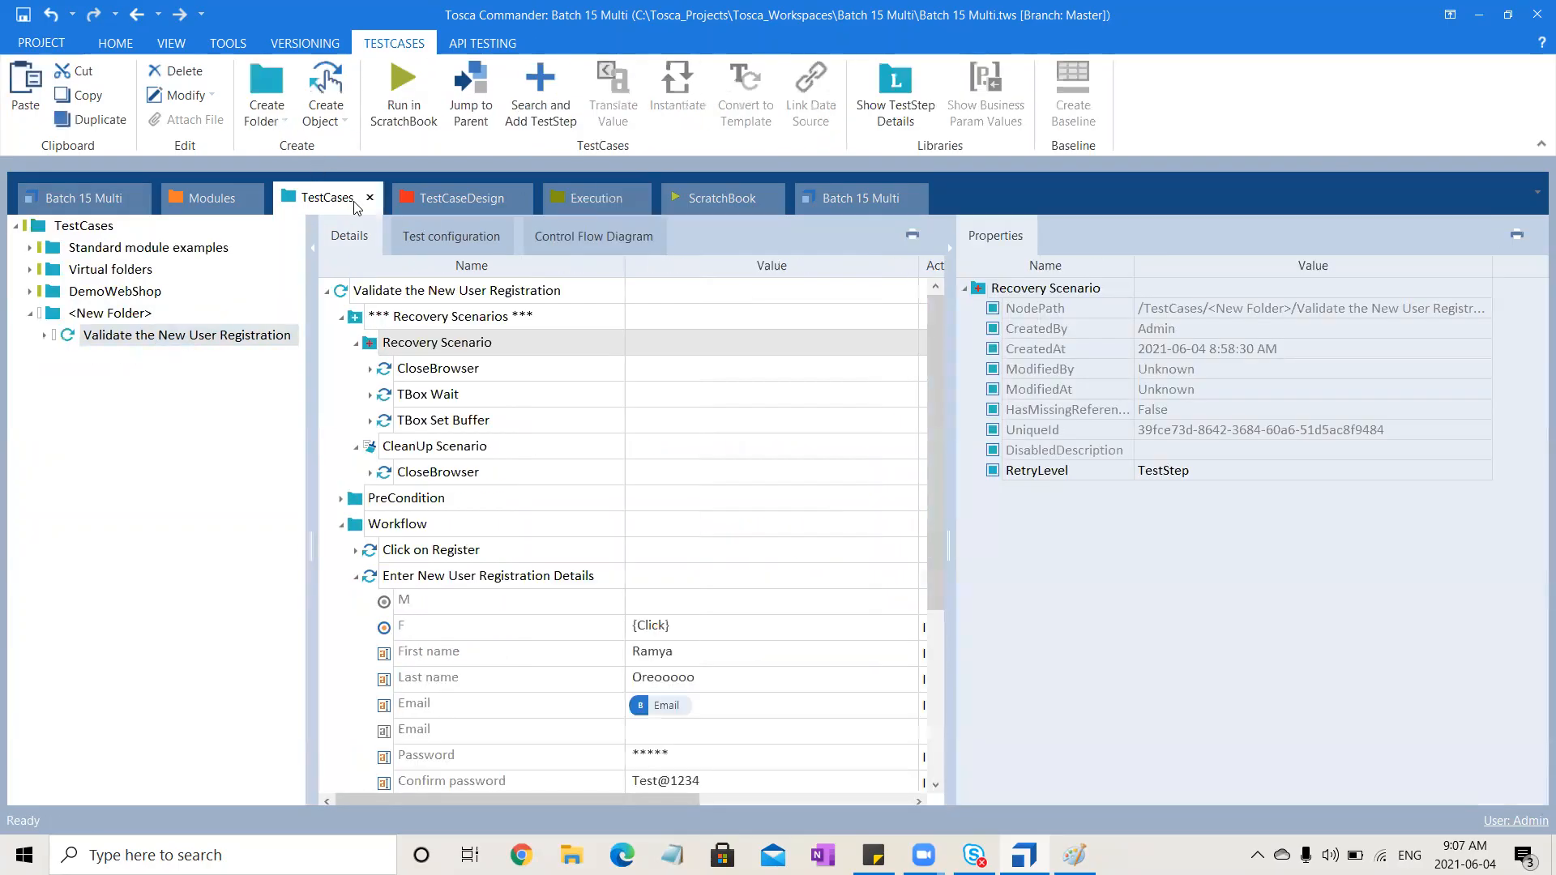
{"action": "left_click", "coordinate": [1234, 473]}
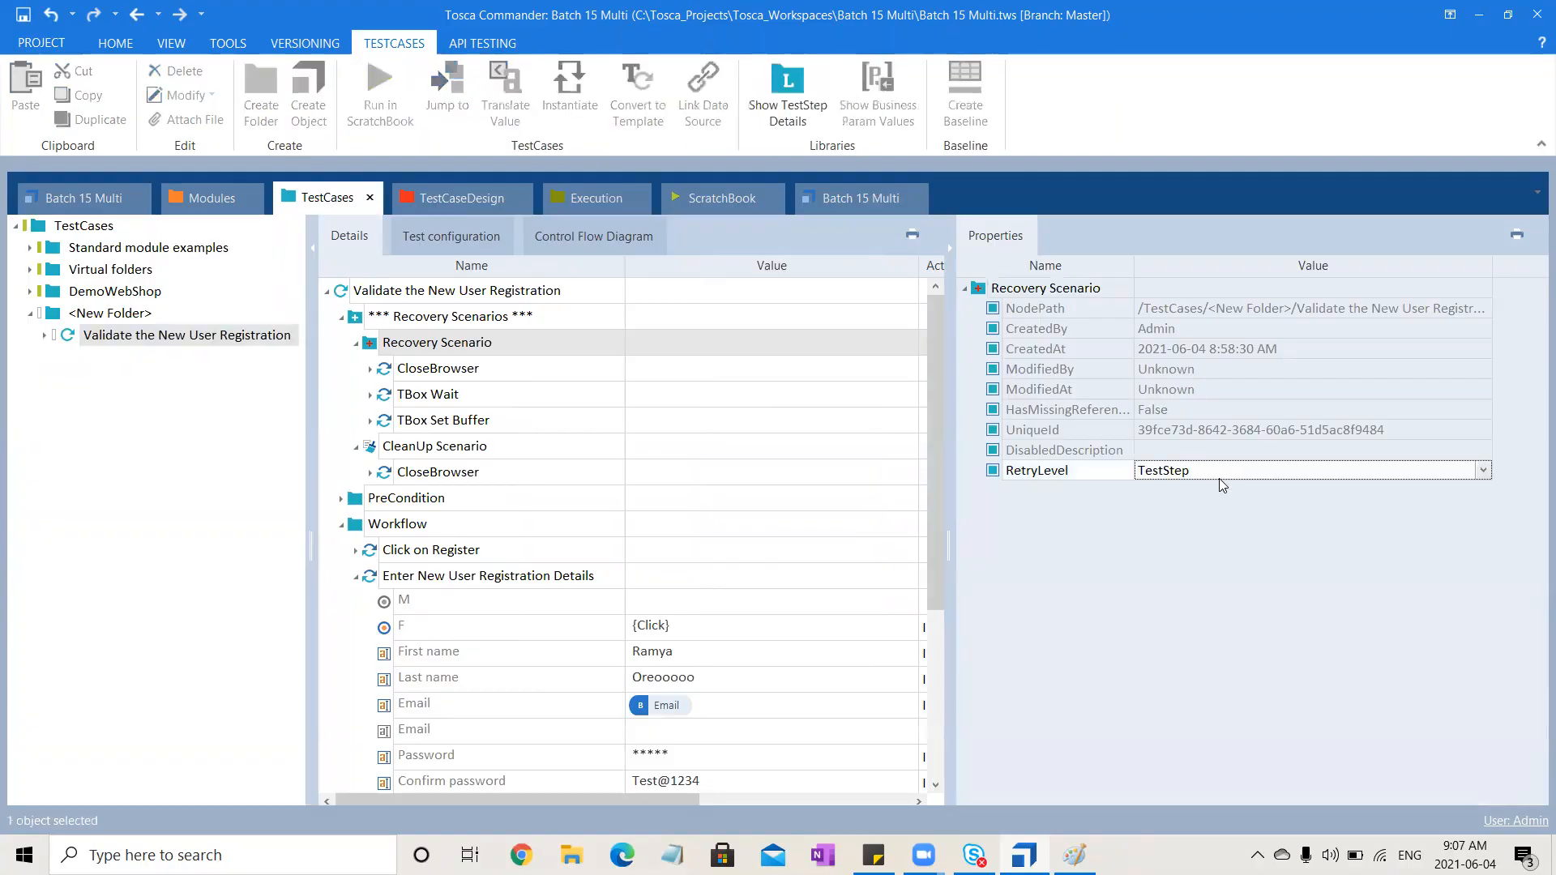
{"action": "left_click", "coordinate": [1221, 477]}
{"action": "left_click", "coordinate": [1208, 489]}
{"action": "left_click", "coordinate": [1145, 547]}
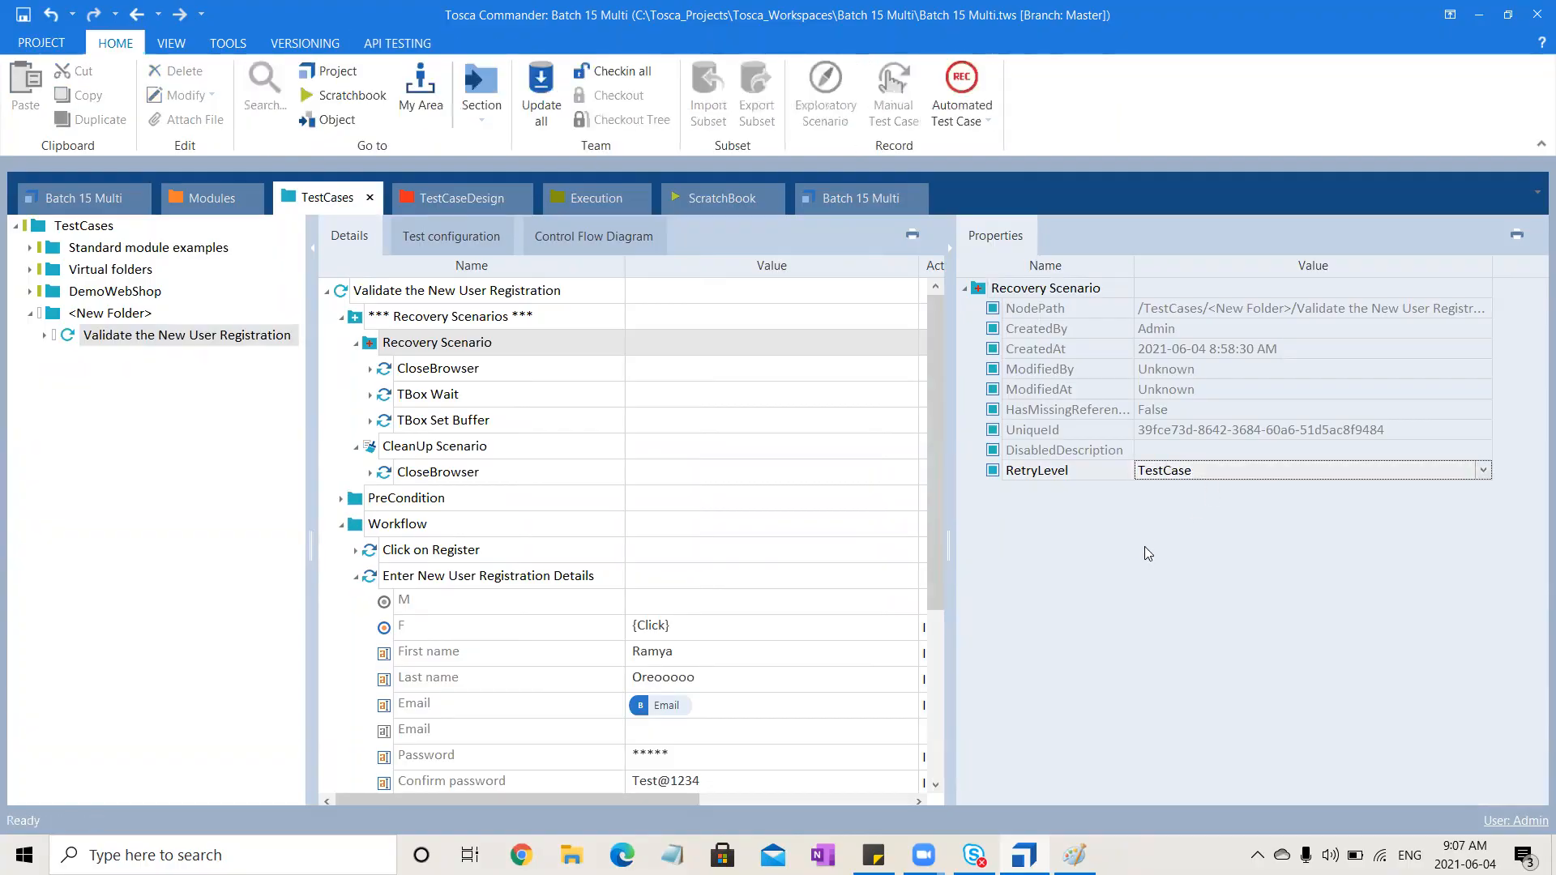
Run the Validate the New User Registration test case from the execution list again
{"action": "left_click", "coordinate": [591, 204]}
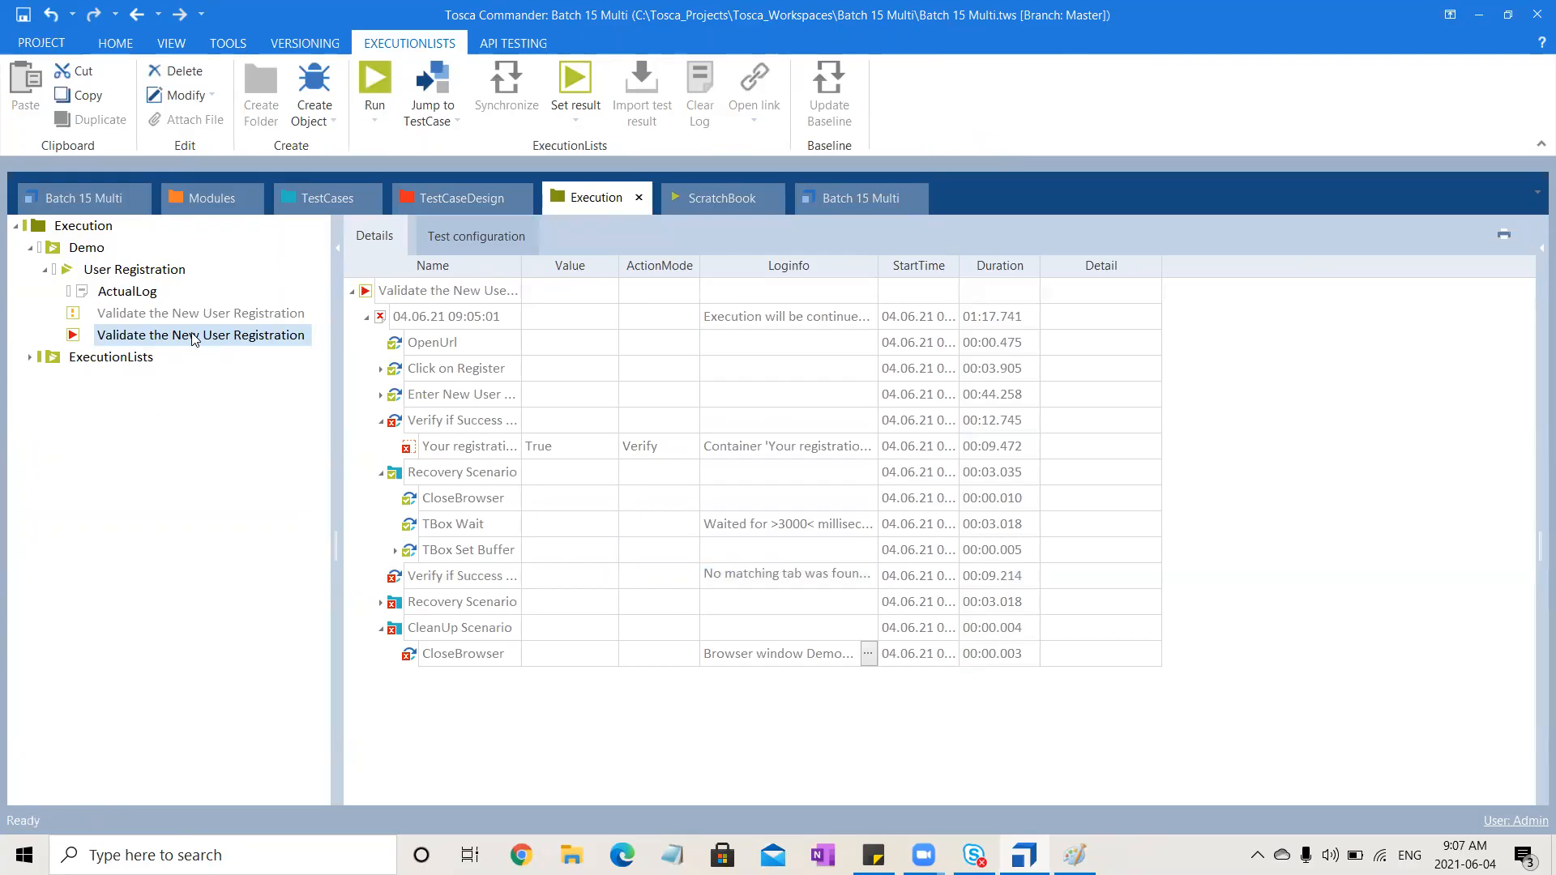
{"action": "left_click", "coordinate": [361, 73]}
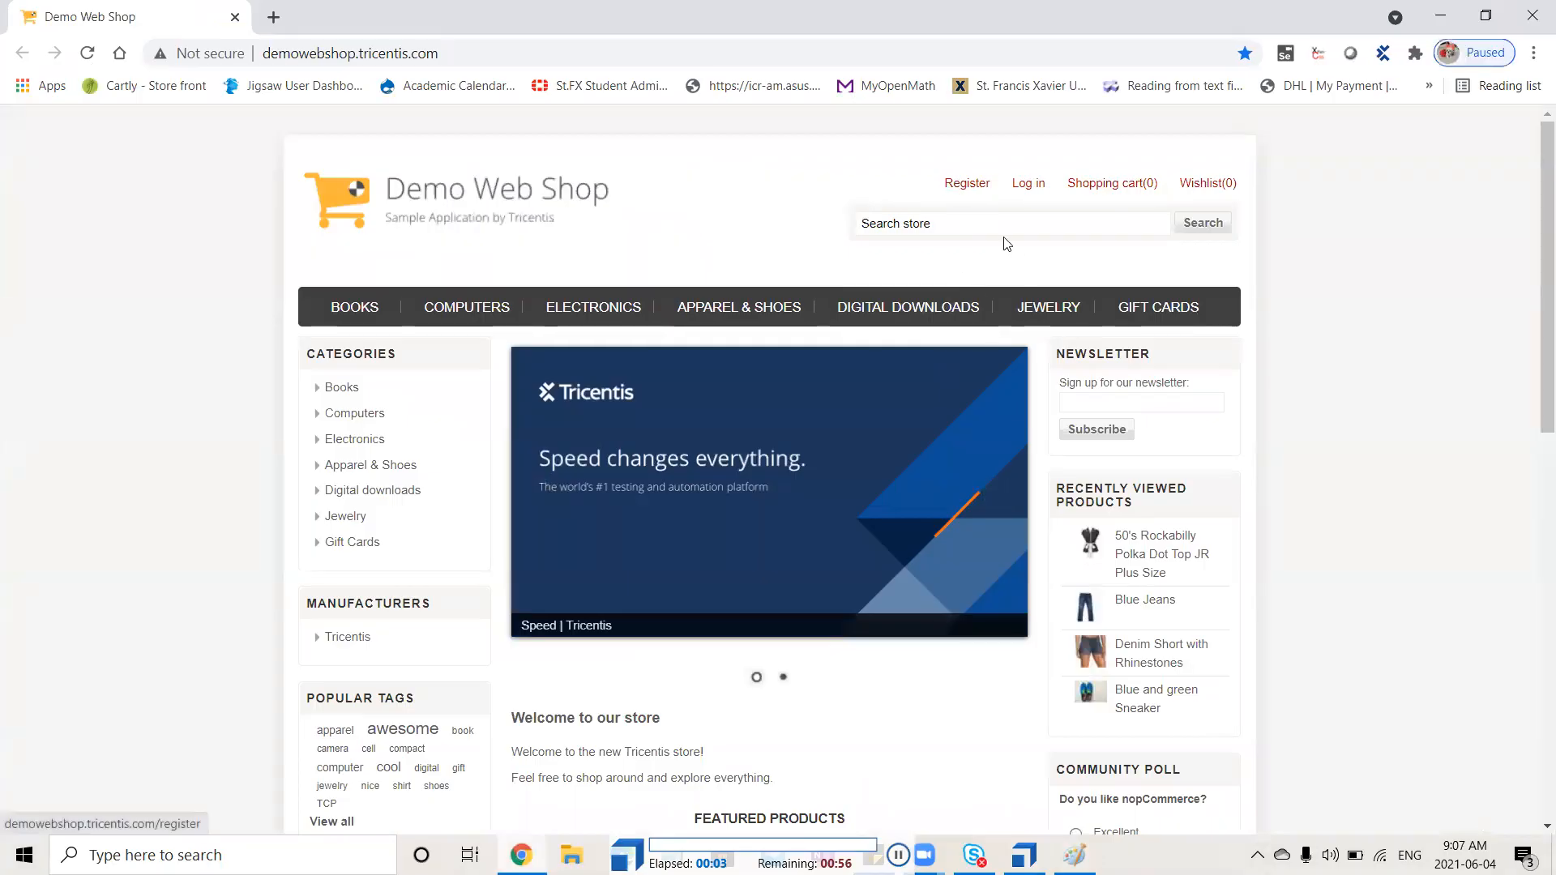
{"action": "left_click", "coordinate": [963, 186]}
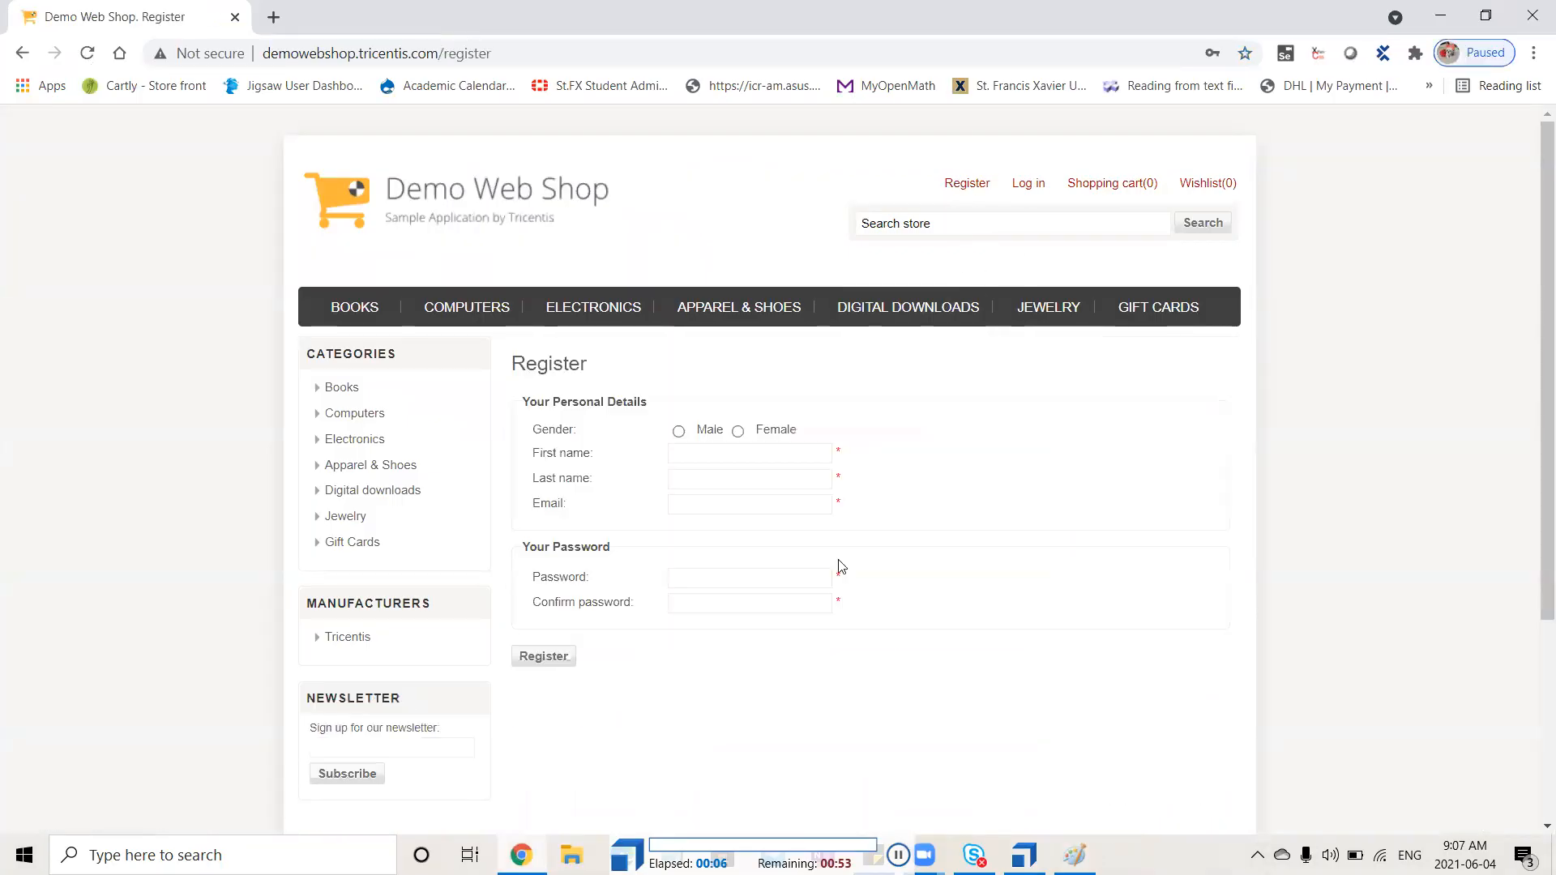
{"action": "left_click", "coordinate": [738, 431]}
{"action": "left_click", "coordinate": [898, 855]}
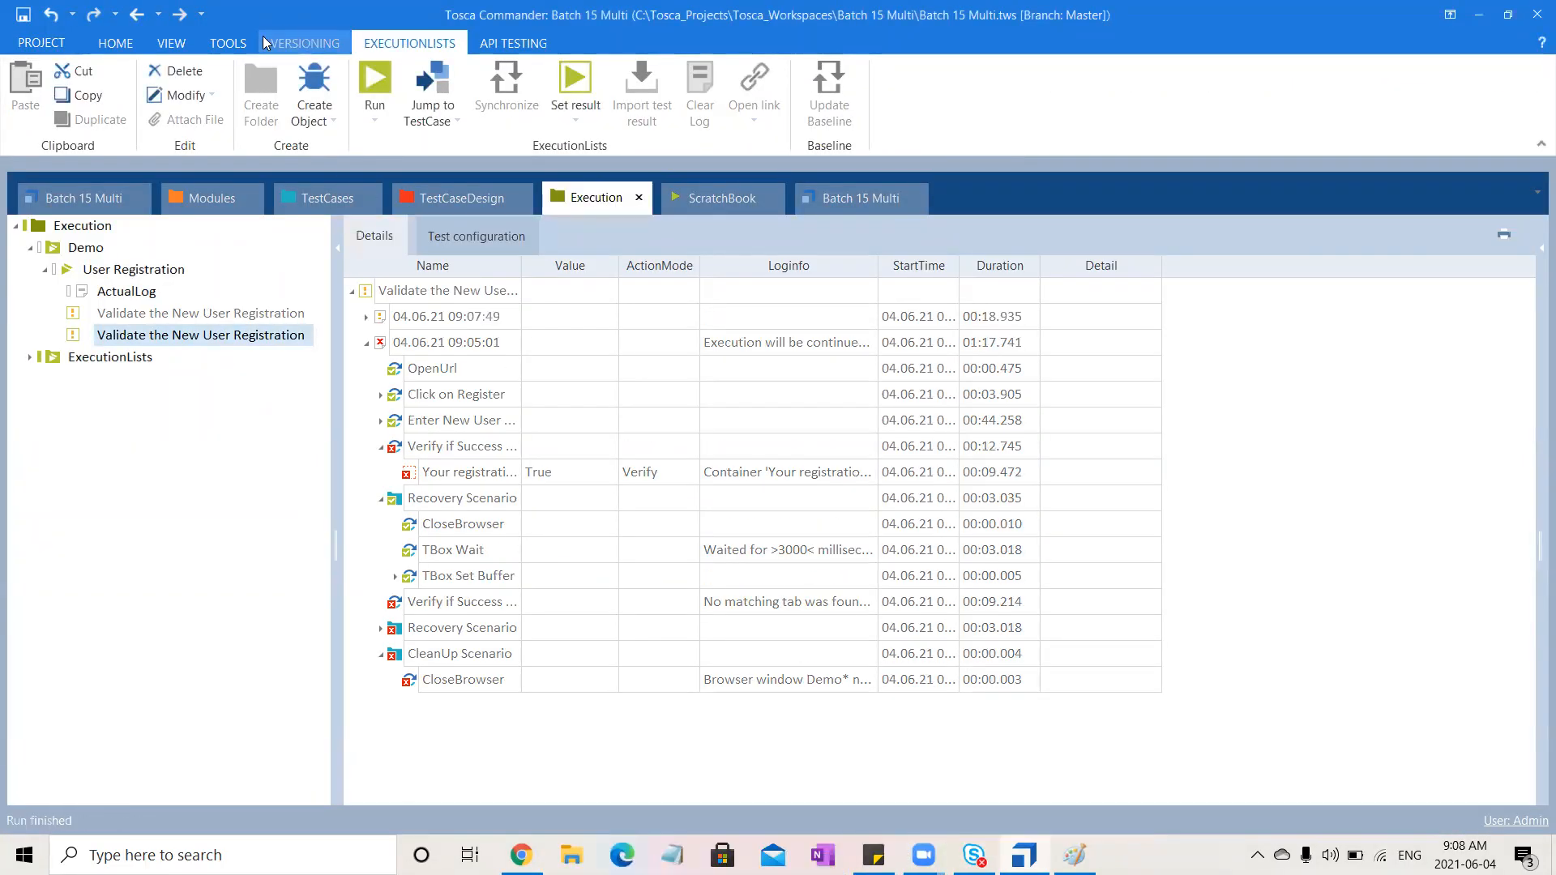
Open the Buffer Viewer and replace the Email buffer's value with the user's e-mail address
{"action": "left_click", "coordinate": [225, 43]}
{"action": "left_click", "coordinate": [239, 81]}
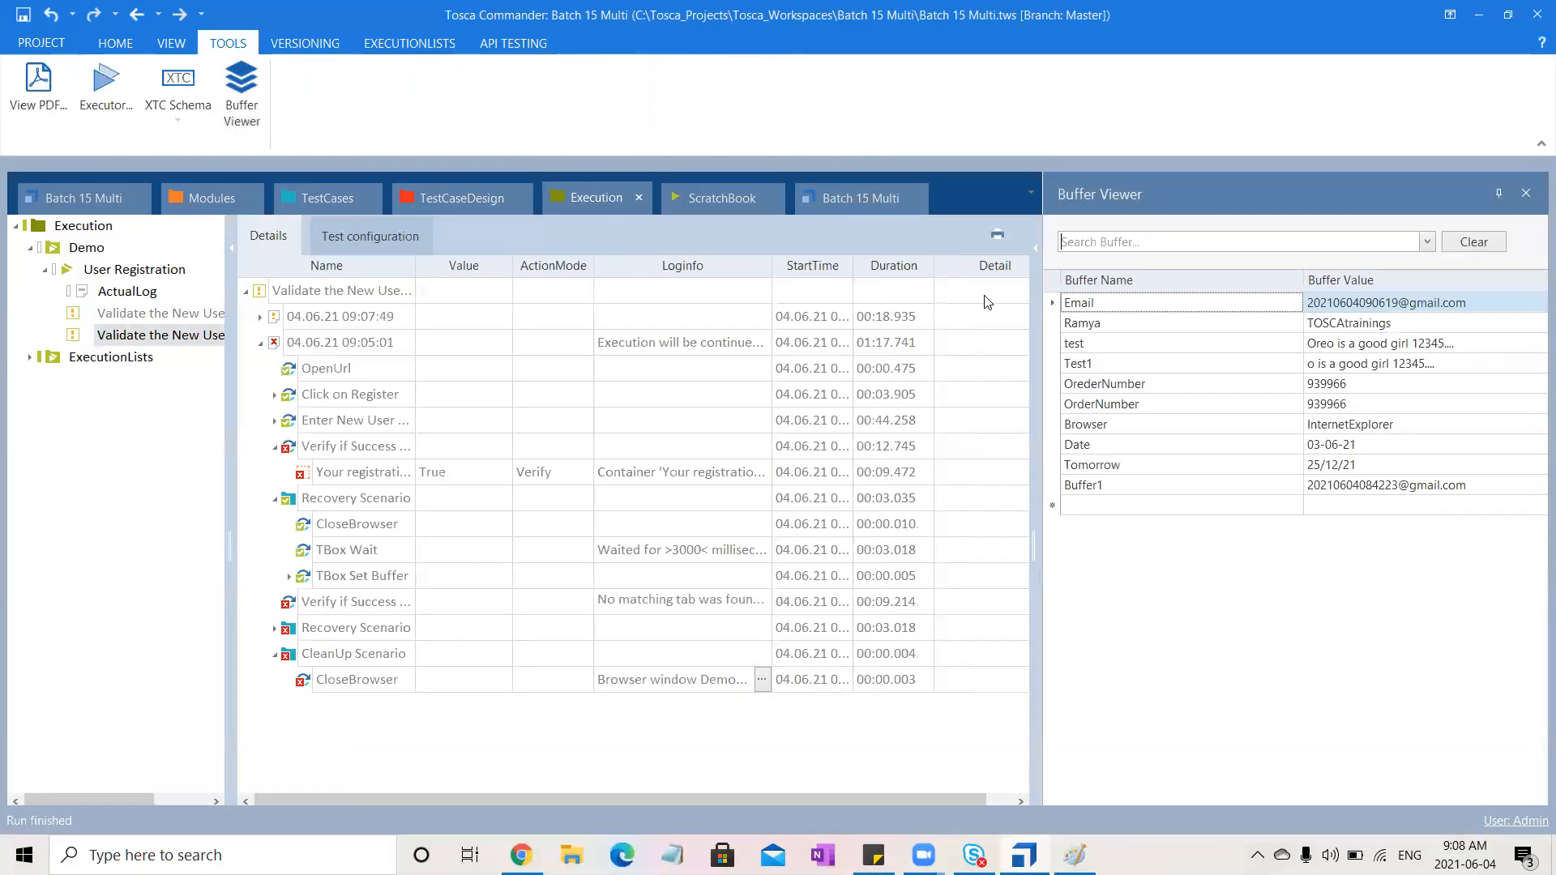
{"action": "left_click", "coordinate": [1400, 302]}
{"action": "left_click_drag", "start_coordinate": [1400, 303], "coordinate": [1307, 303]}
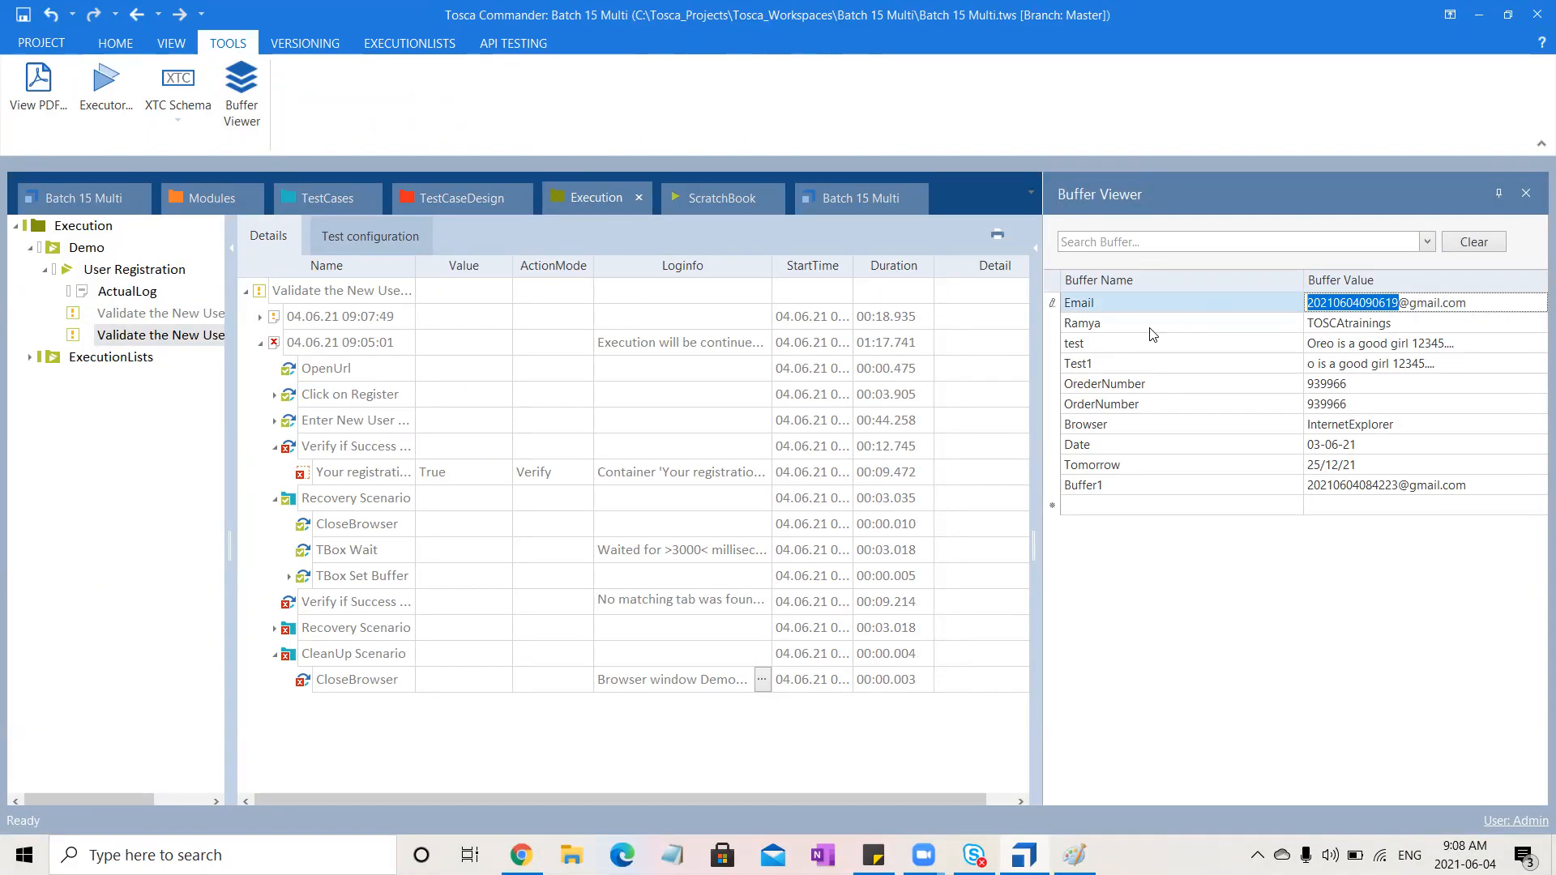
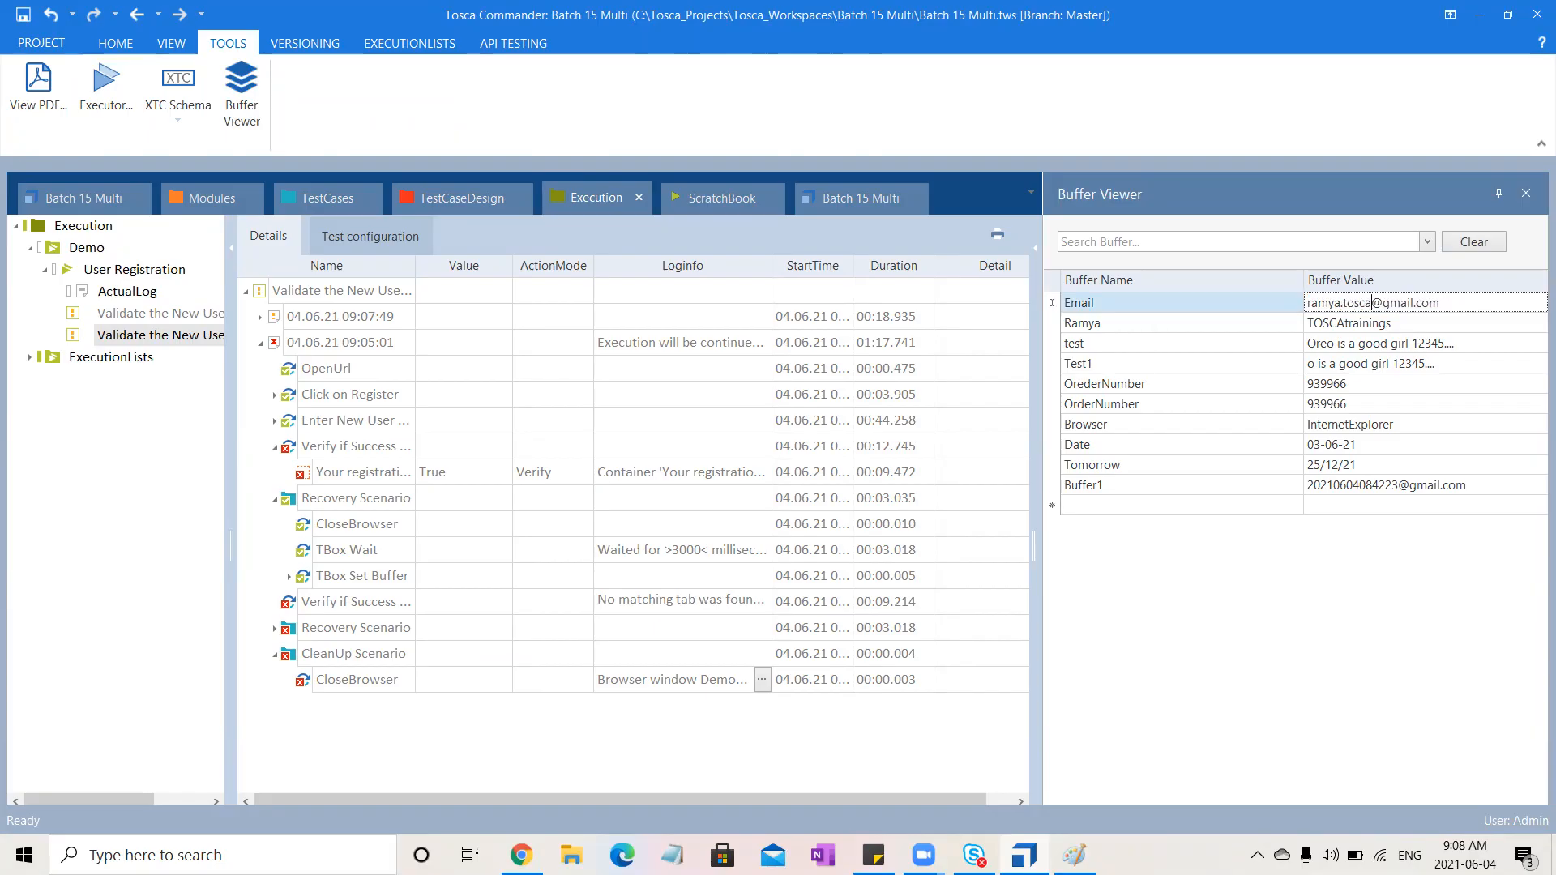
{"action": "left_click", "coordinate": [1233, 691]}
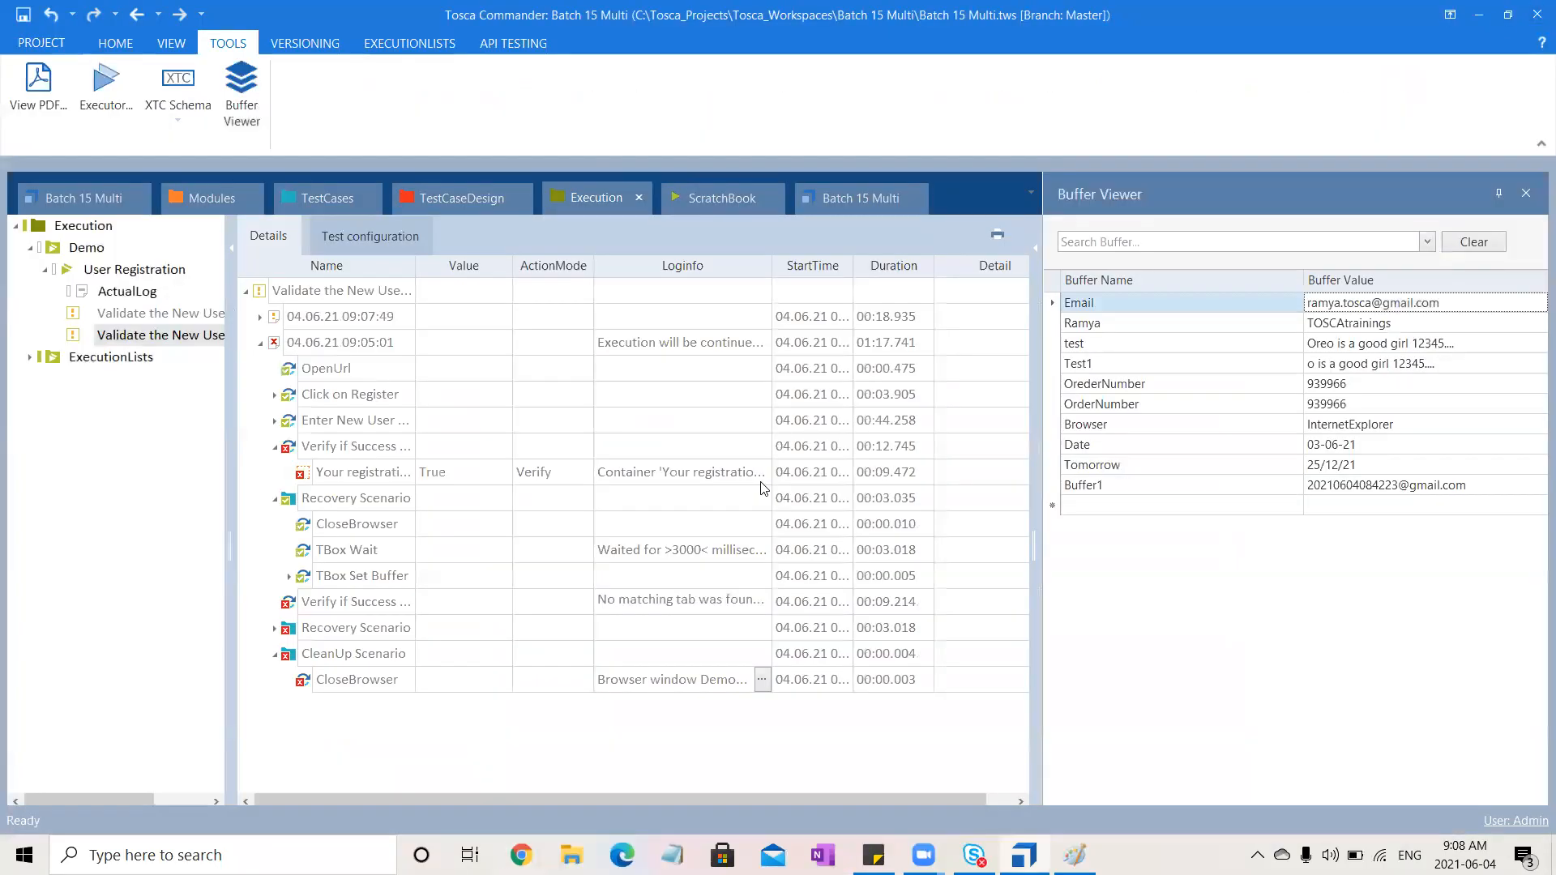
{"action": "left_click", "coordinate": [154, 336]}
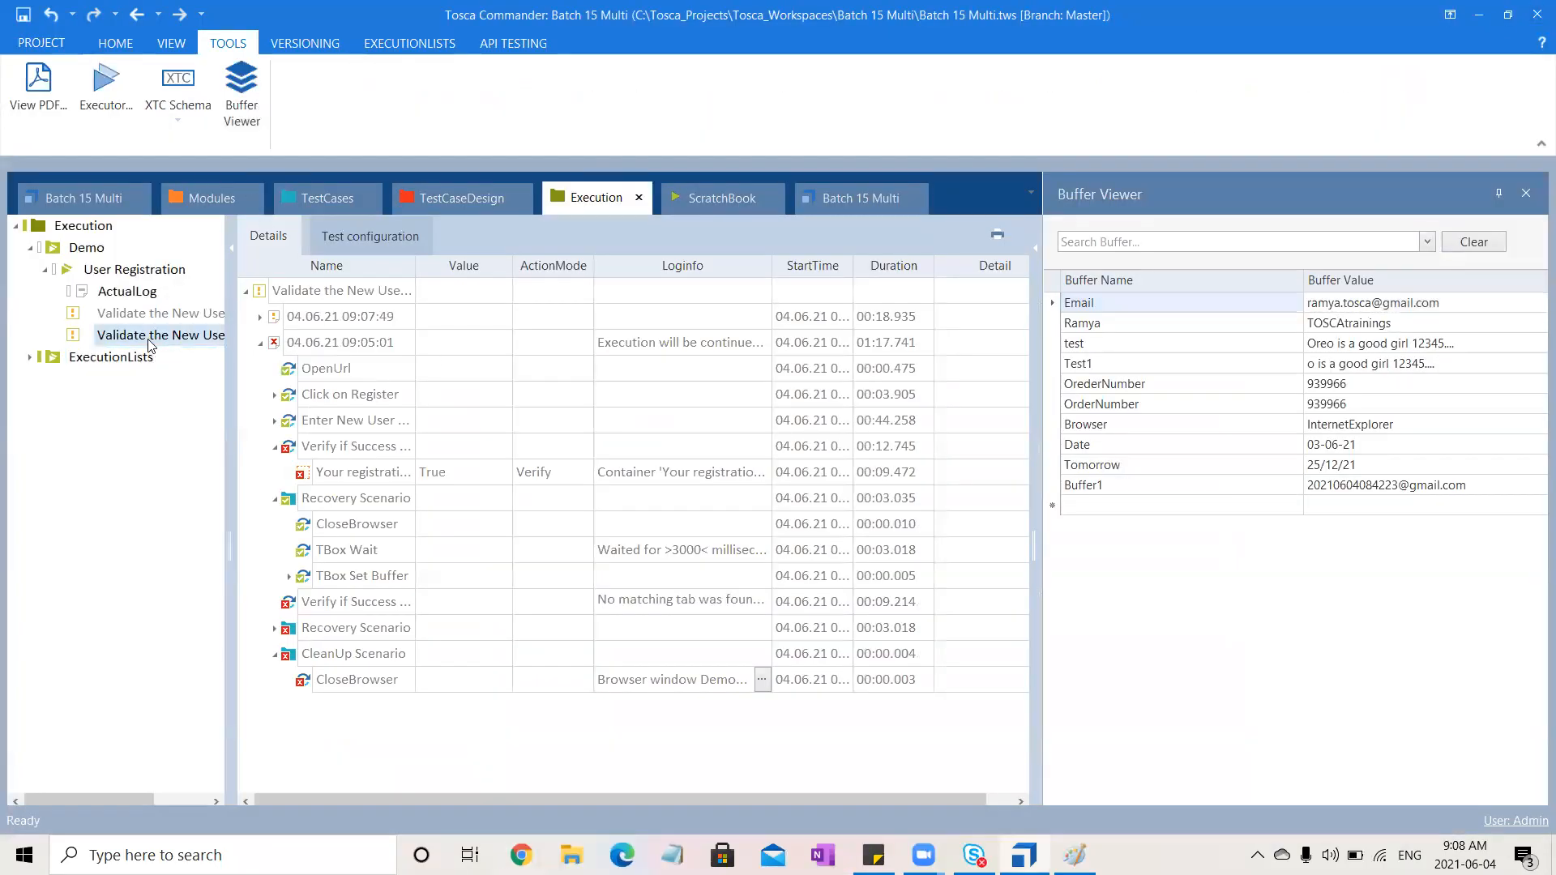
Run the Validate the New User Registration test case again, submitting the registration form with the test user's details
{"action": "left_click", "coordinate": [409, 43]}
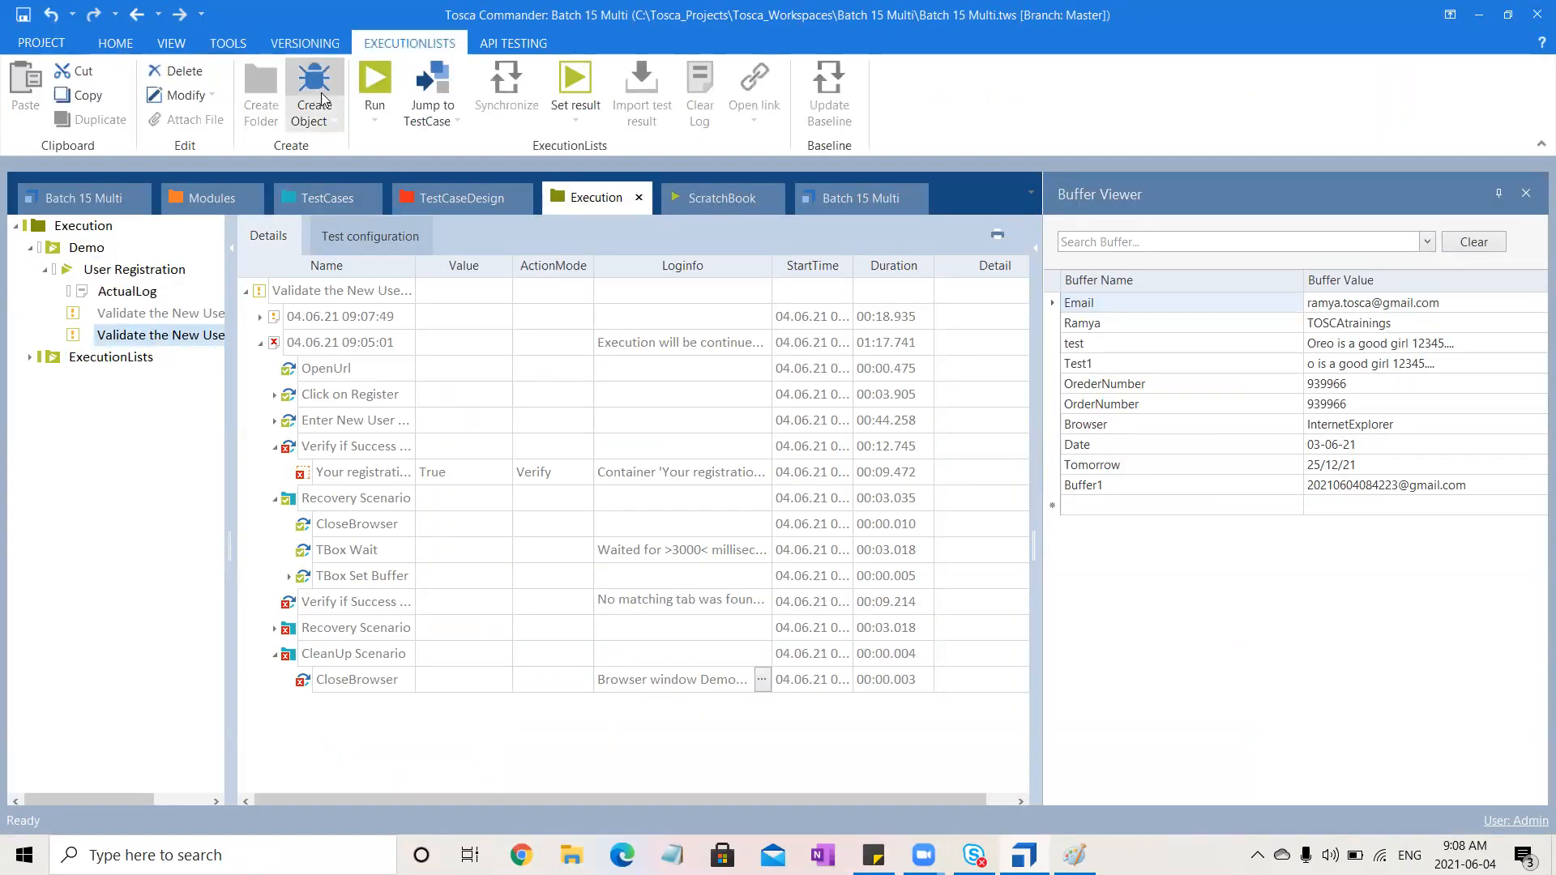
{"action": "left_click", "coordinate": [374, 81]}
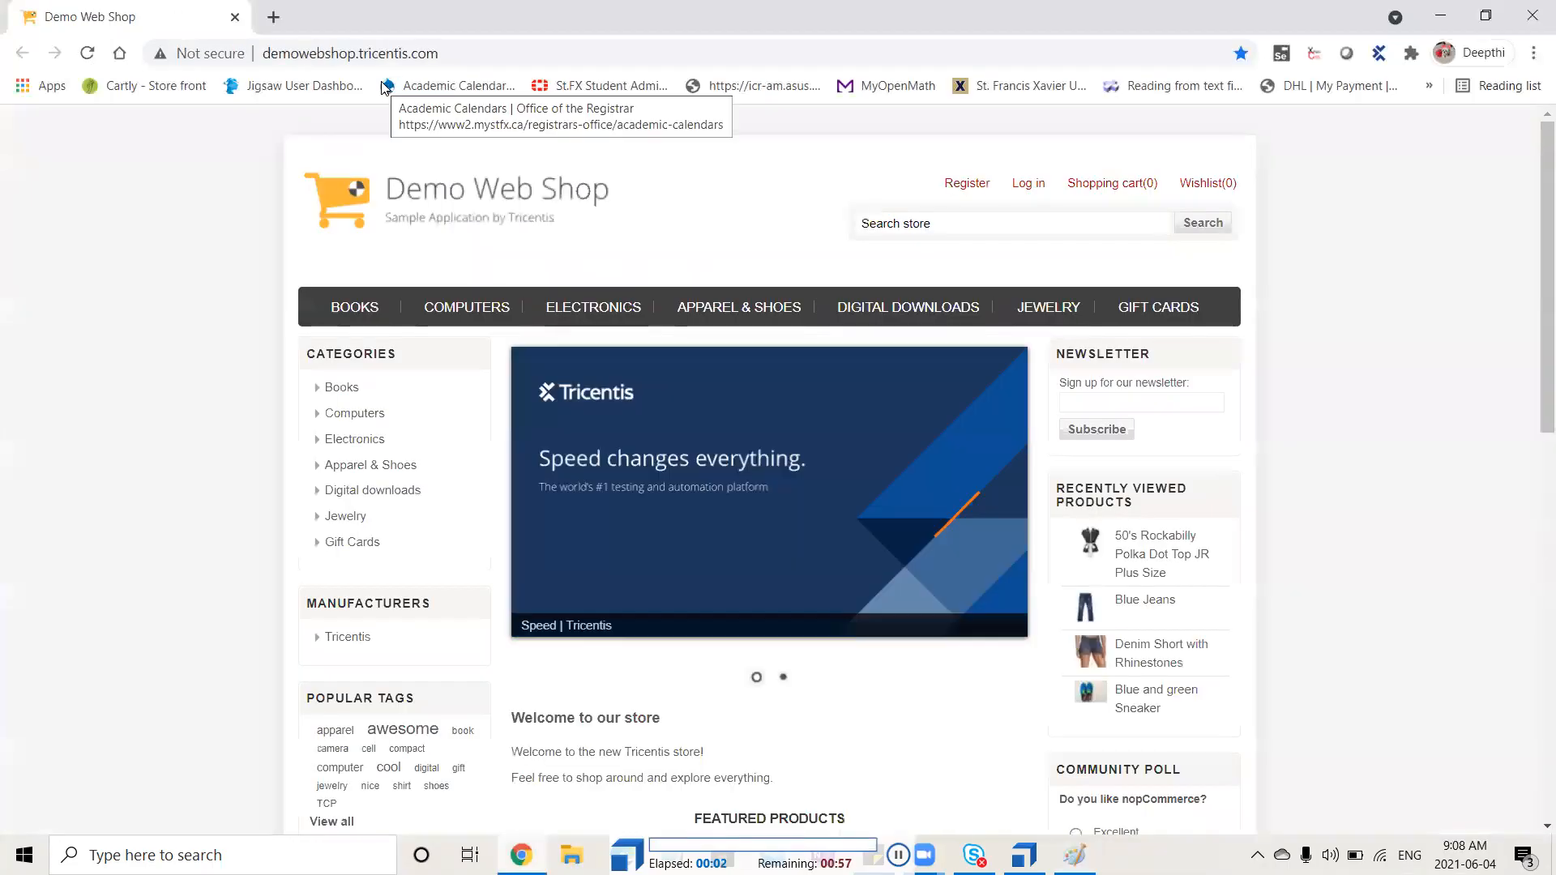
{"action": "left_click", "coordinate": [962, 187]}
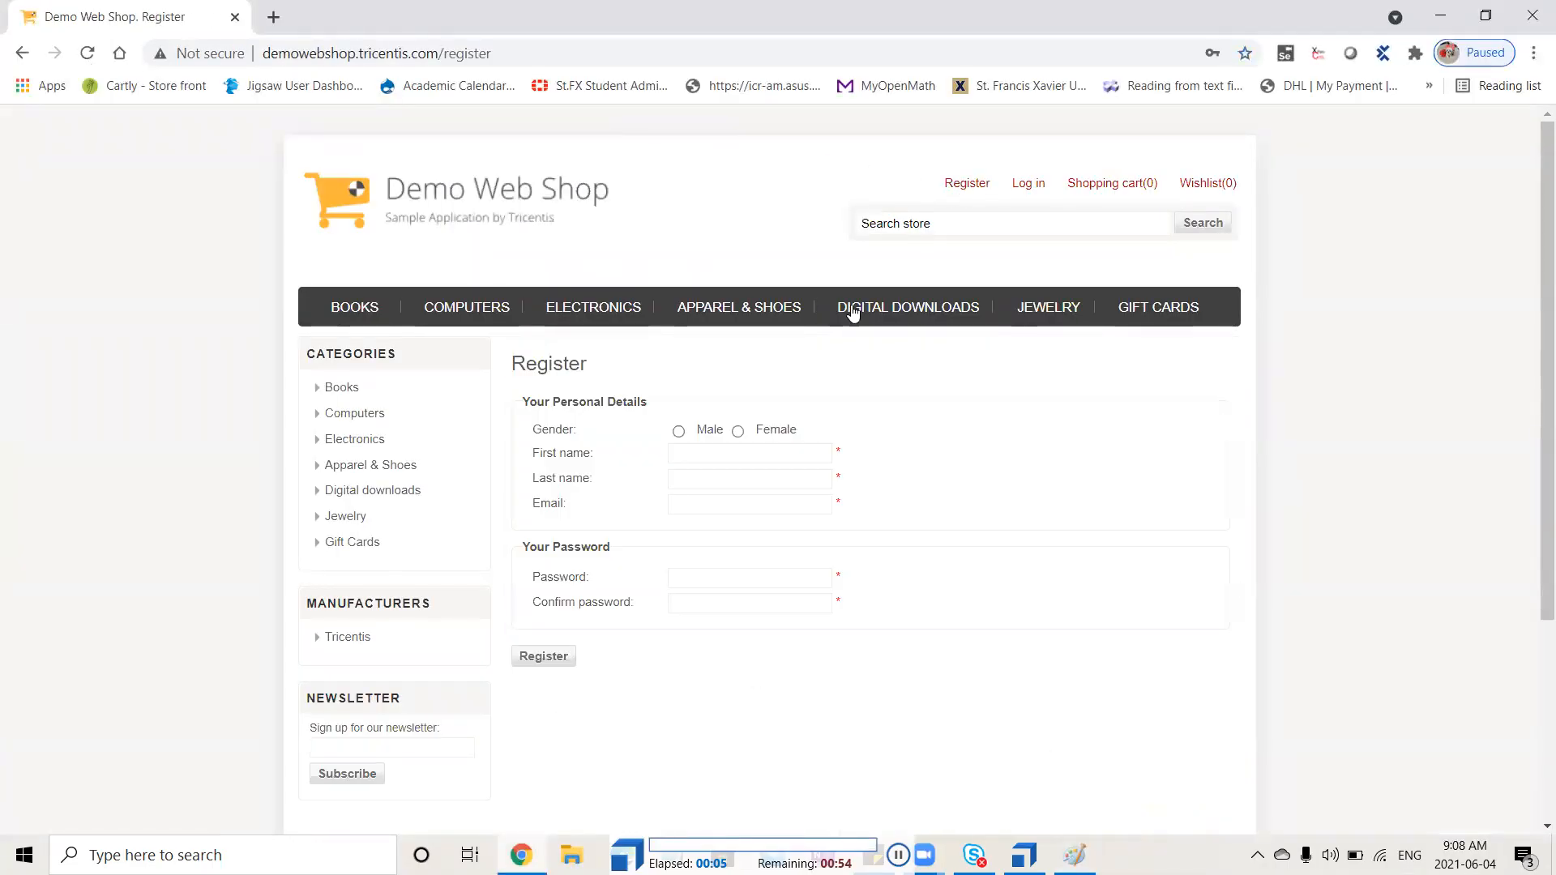
{"action": "left_click", "coordinate": [738, 432]}
{"action": "type", "text": "Ramya"}
{"action": "key", "text": "Tab"}
{"action": "type", "text": "Oreooooo"}
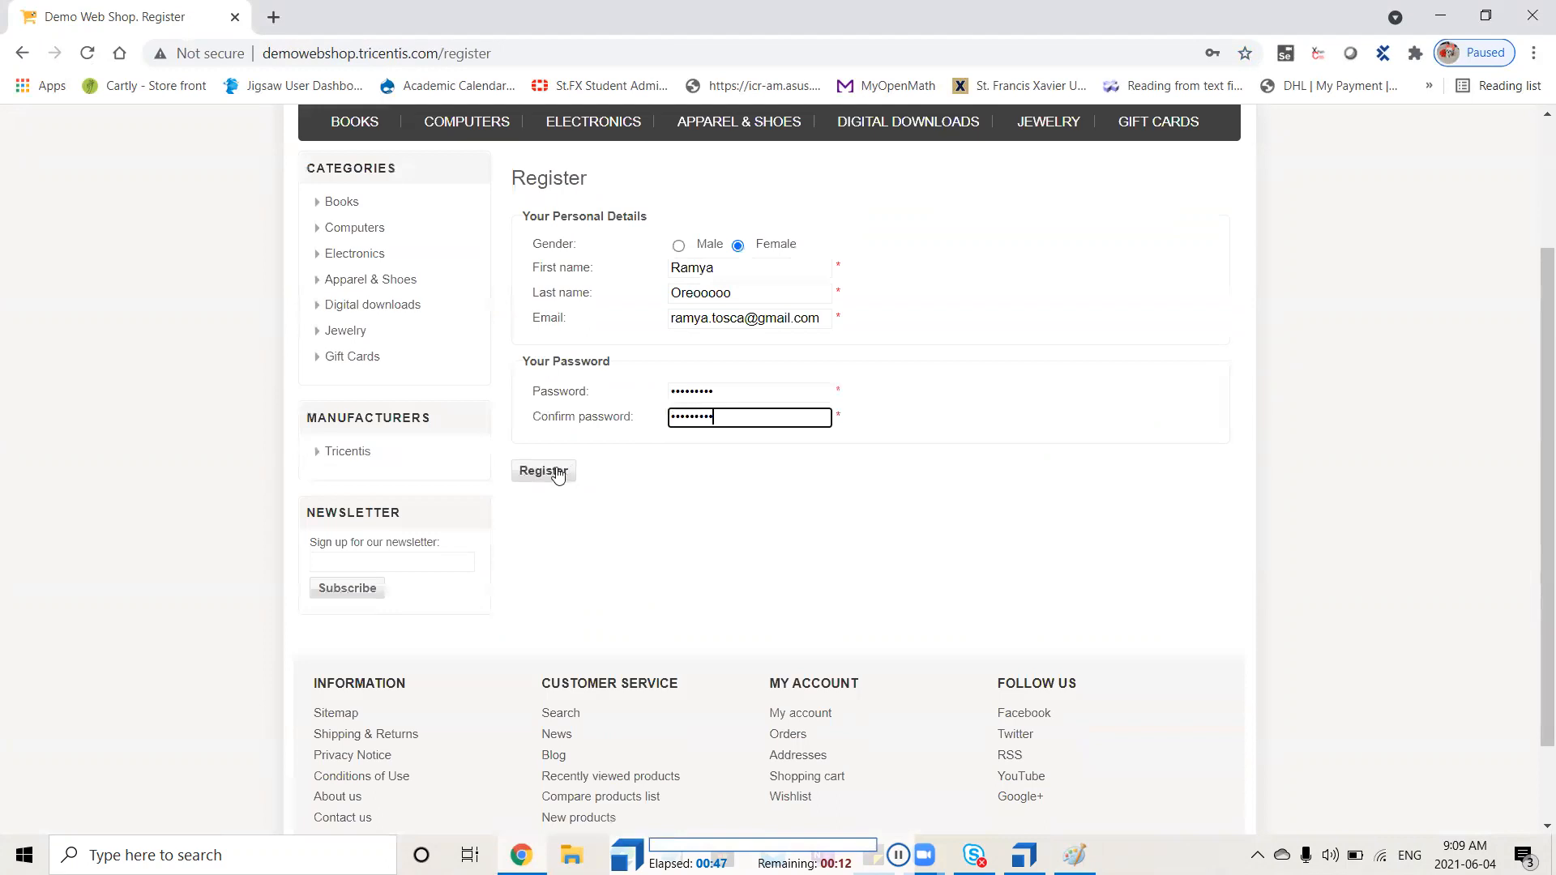
{"action": "left_click", "coordinate": [544, 473]}
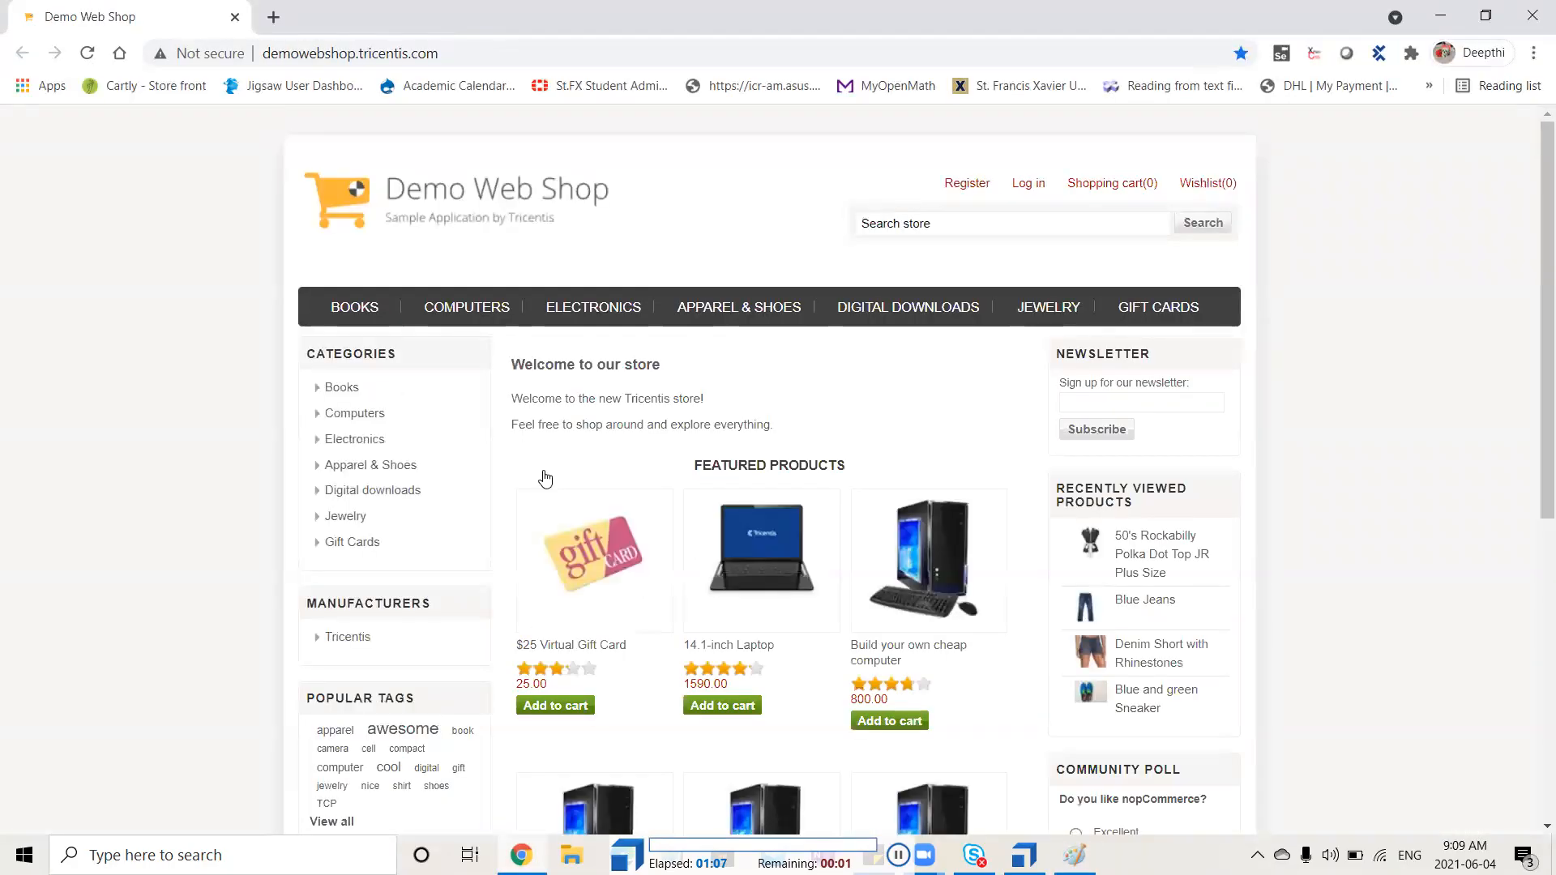
Let the recovery retry register the user again from the Register page and log out once registration completes
{"action": "left_click", "coordinate": [963, 186]}
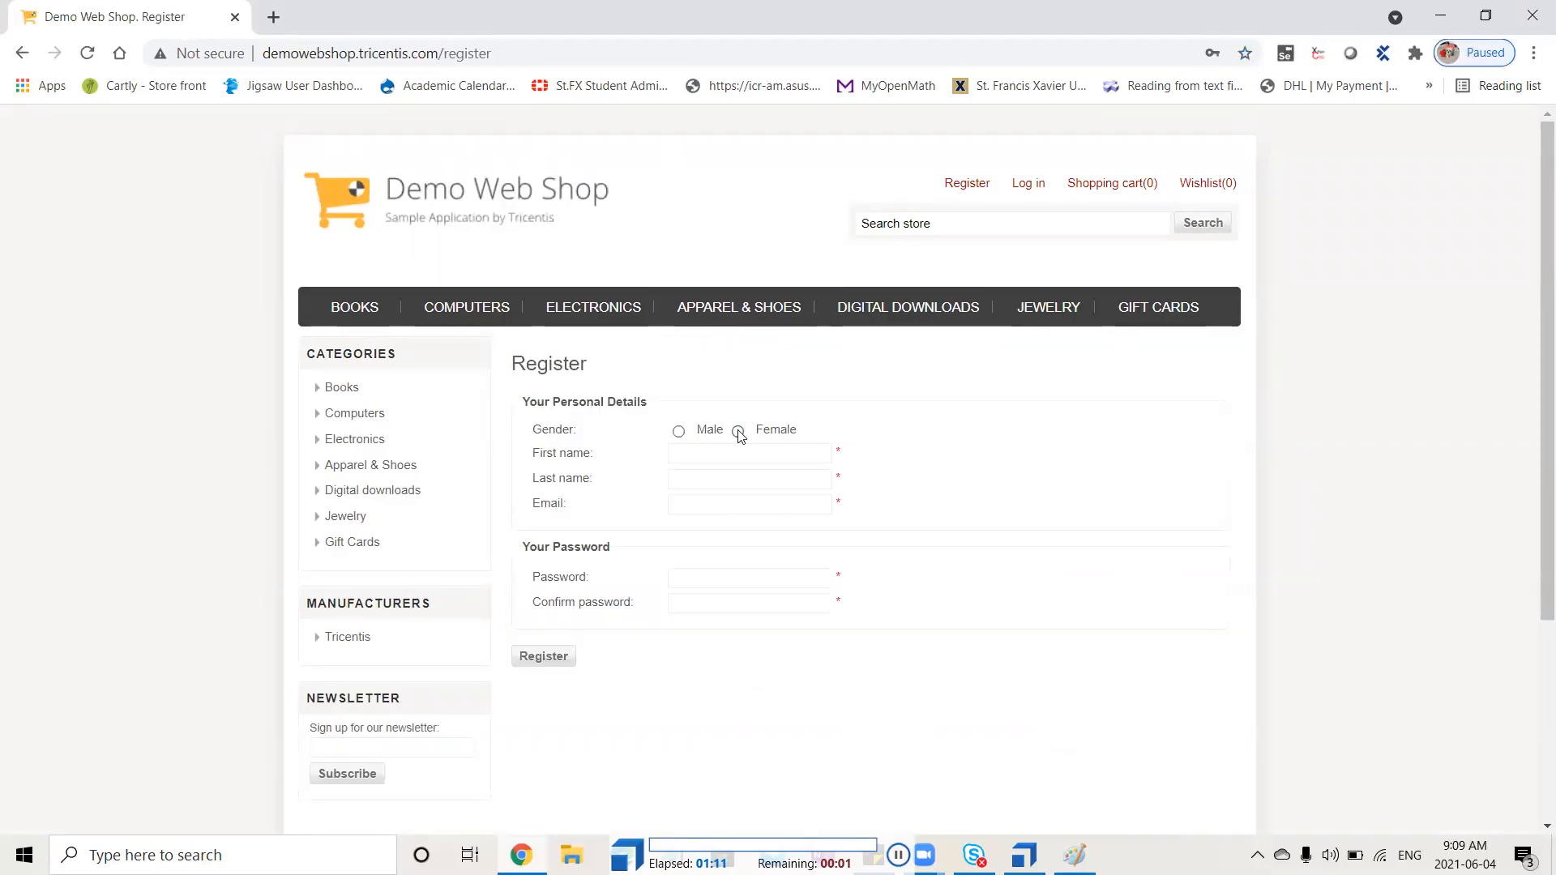
{"action": "left_click", "coordinate": [739, 435]}
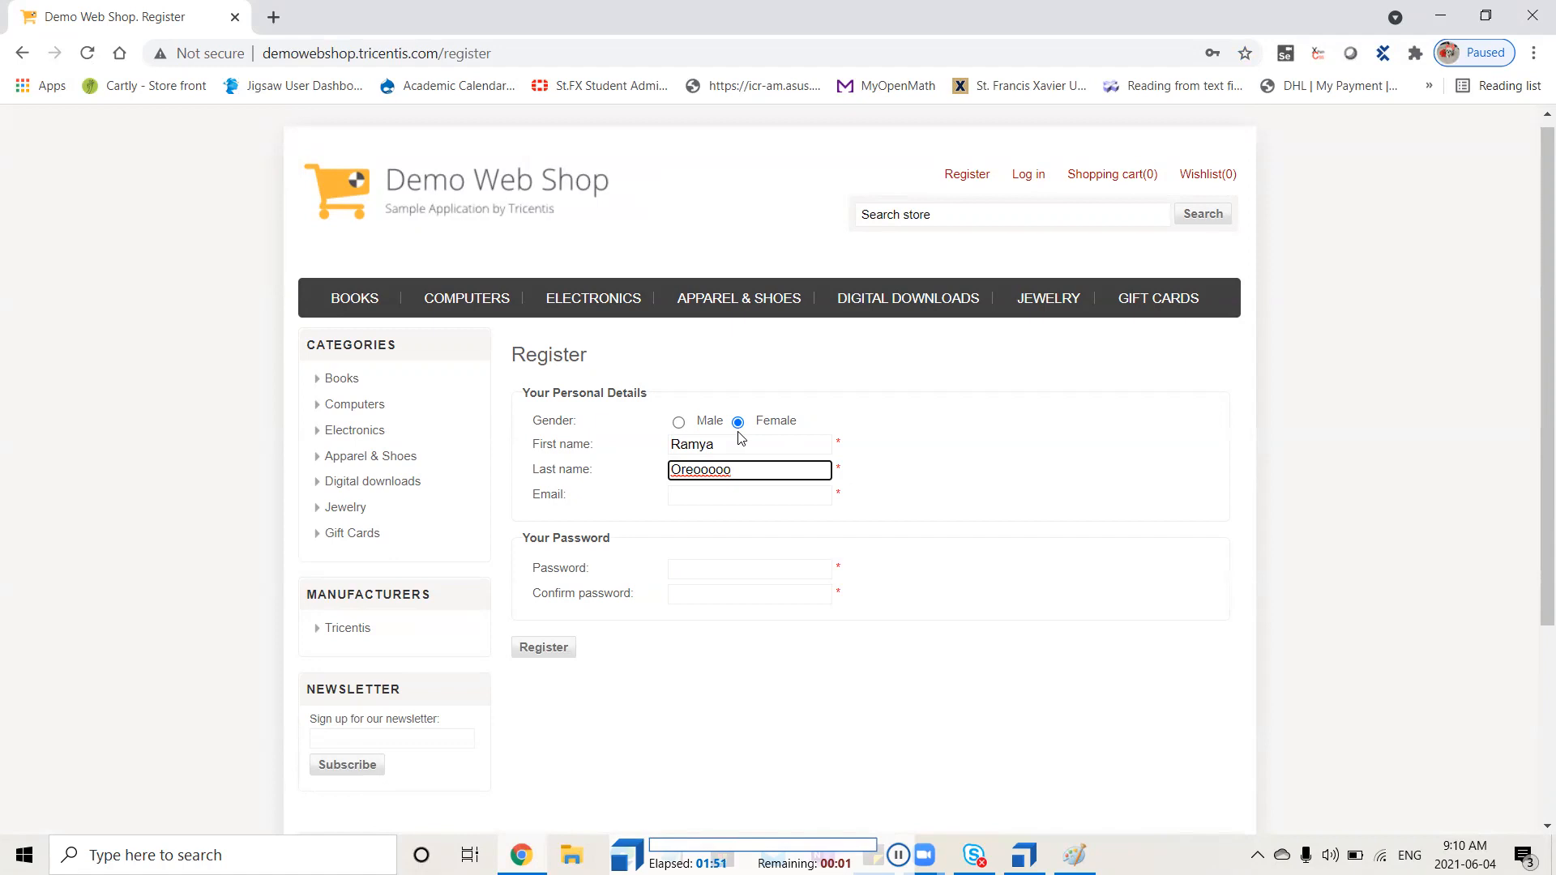
{"action": "left_click", "coordinate": [544, 472]}
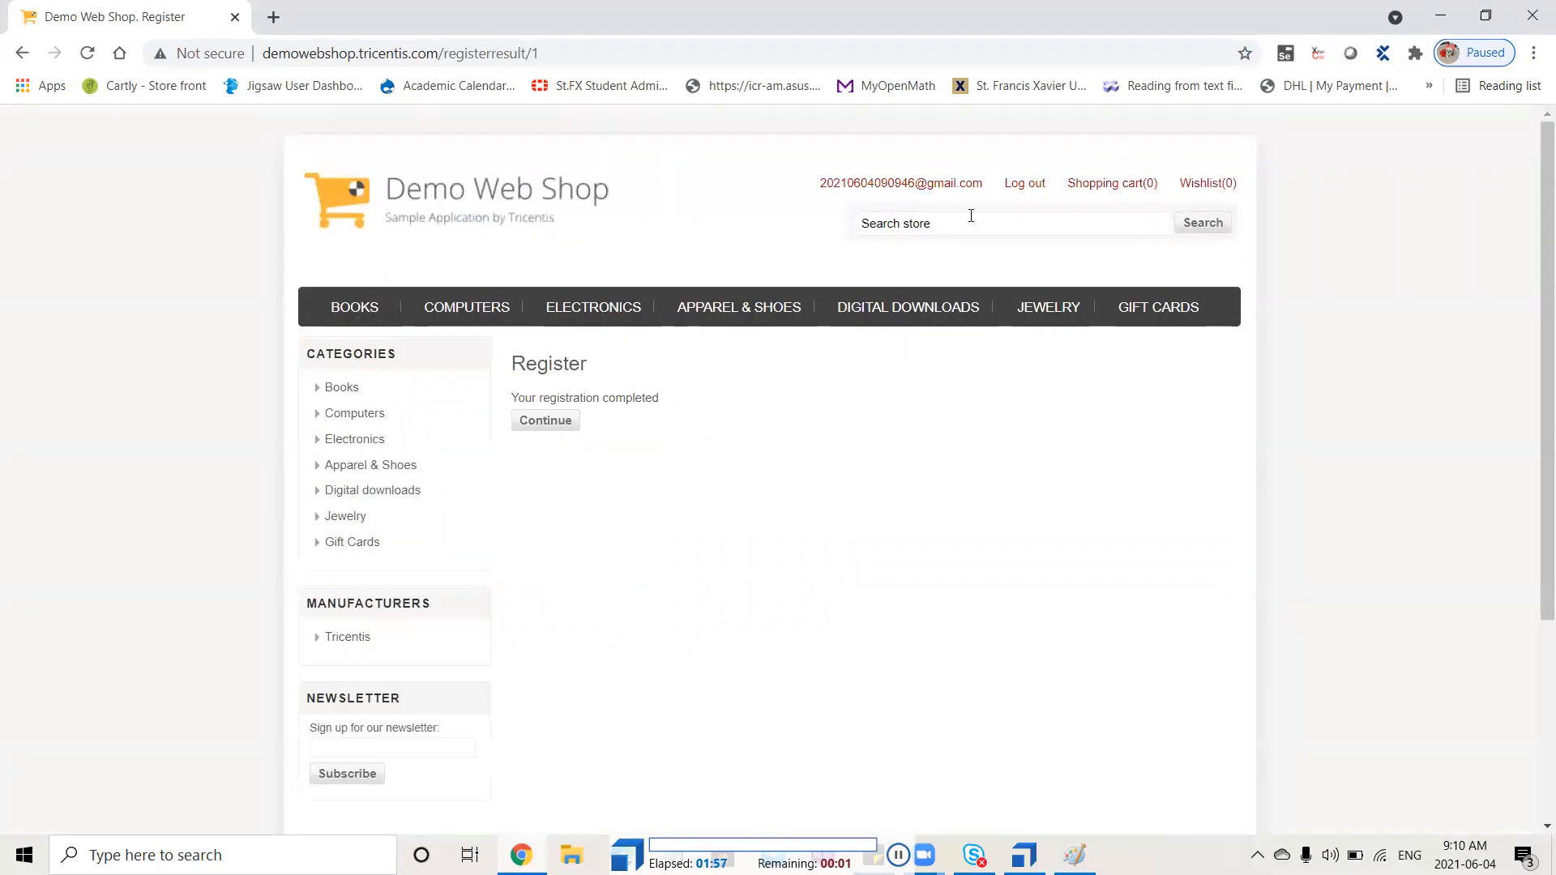
{"action": "left_click", "coordinate": [1022, 189]}
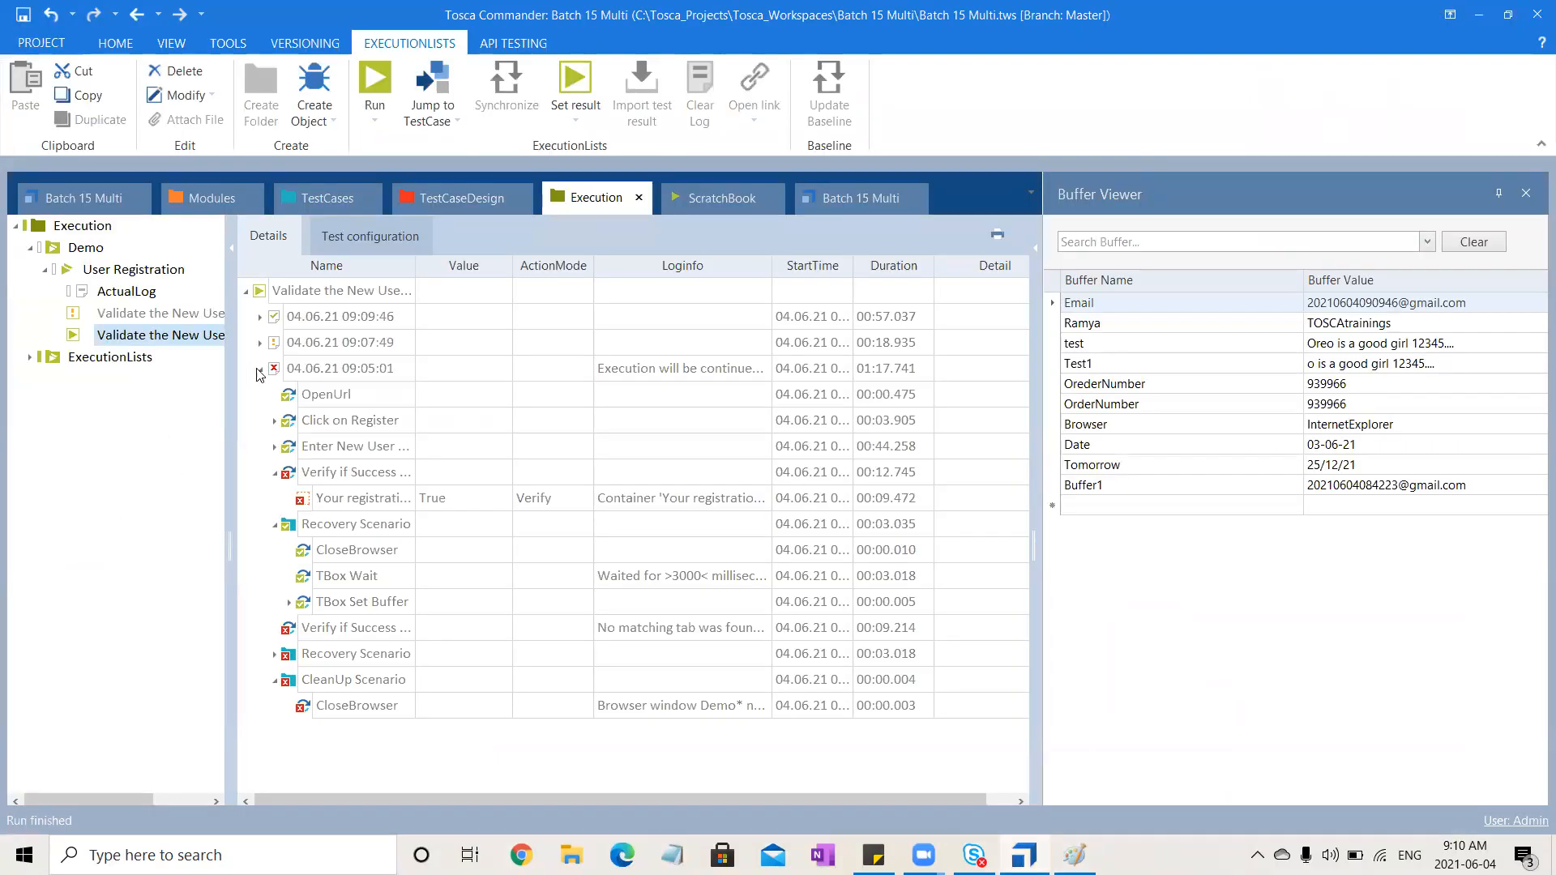
Examine the latest run's log: the failed verification's log info, the Recovery Scenario steps and the Enter New User inputs
{"action": "left_click", "coordinate": [260, 371]}
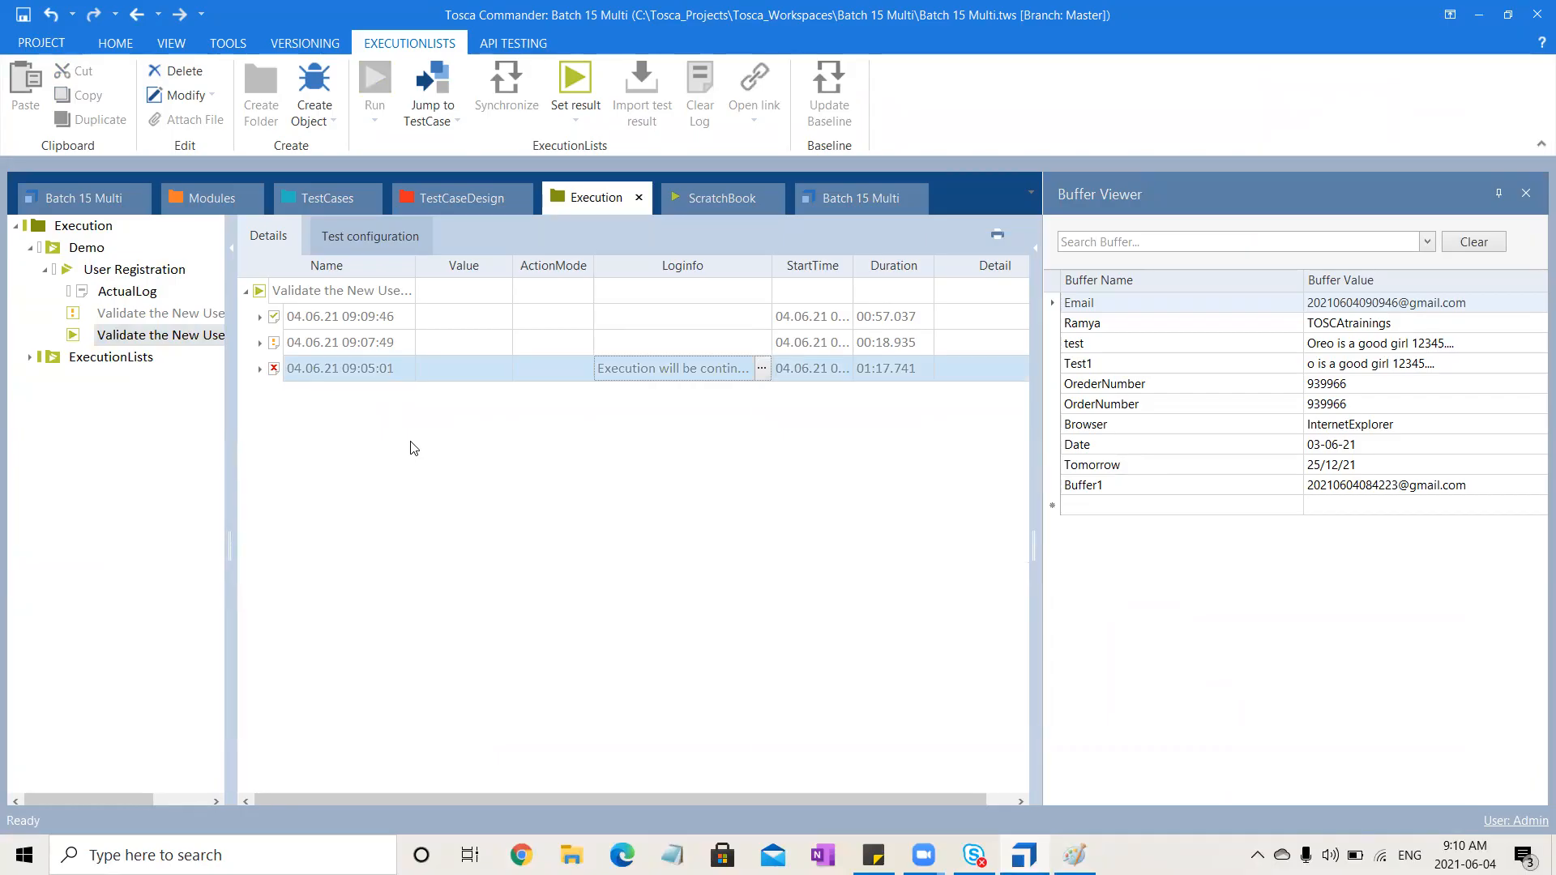
{"action": "left_click", "coordinate": [260, 318]}
{"action": "left_click", "coordinate": [348, 354]}
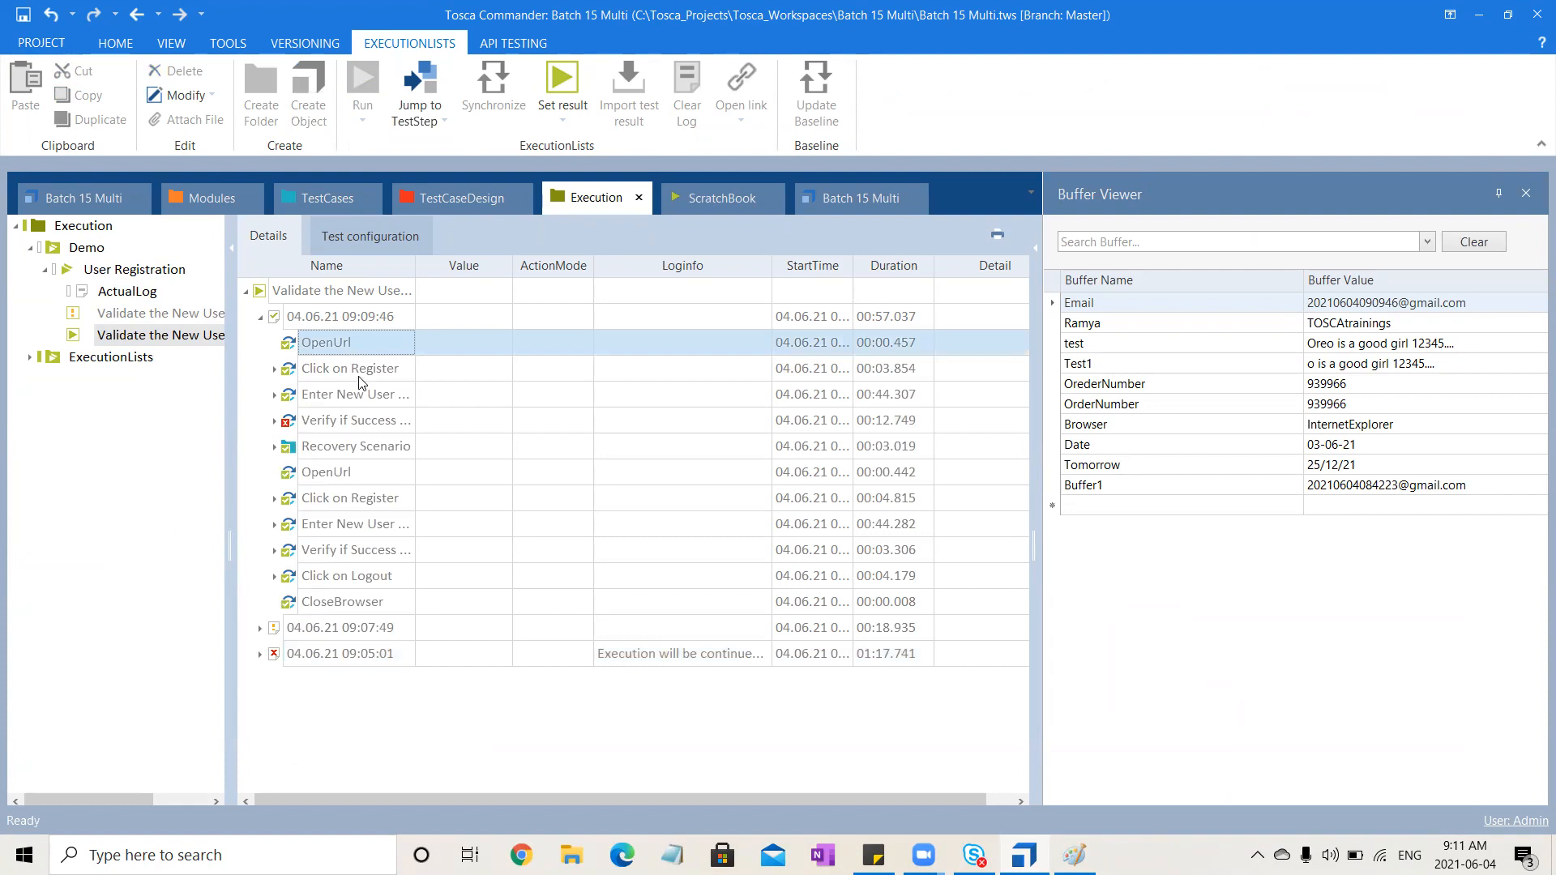
{"action": "left_click", "coordinate": [275, 420]}
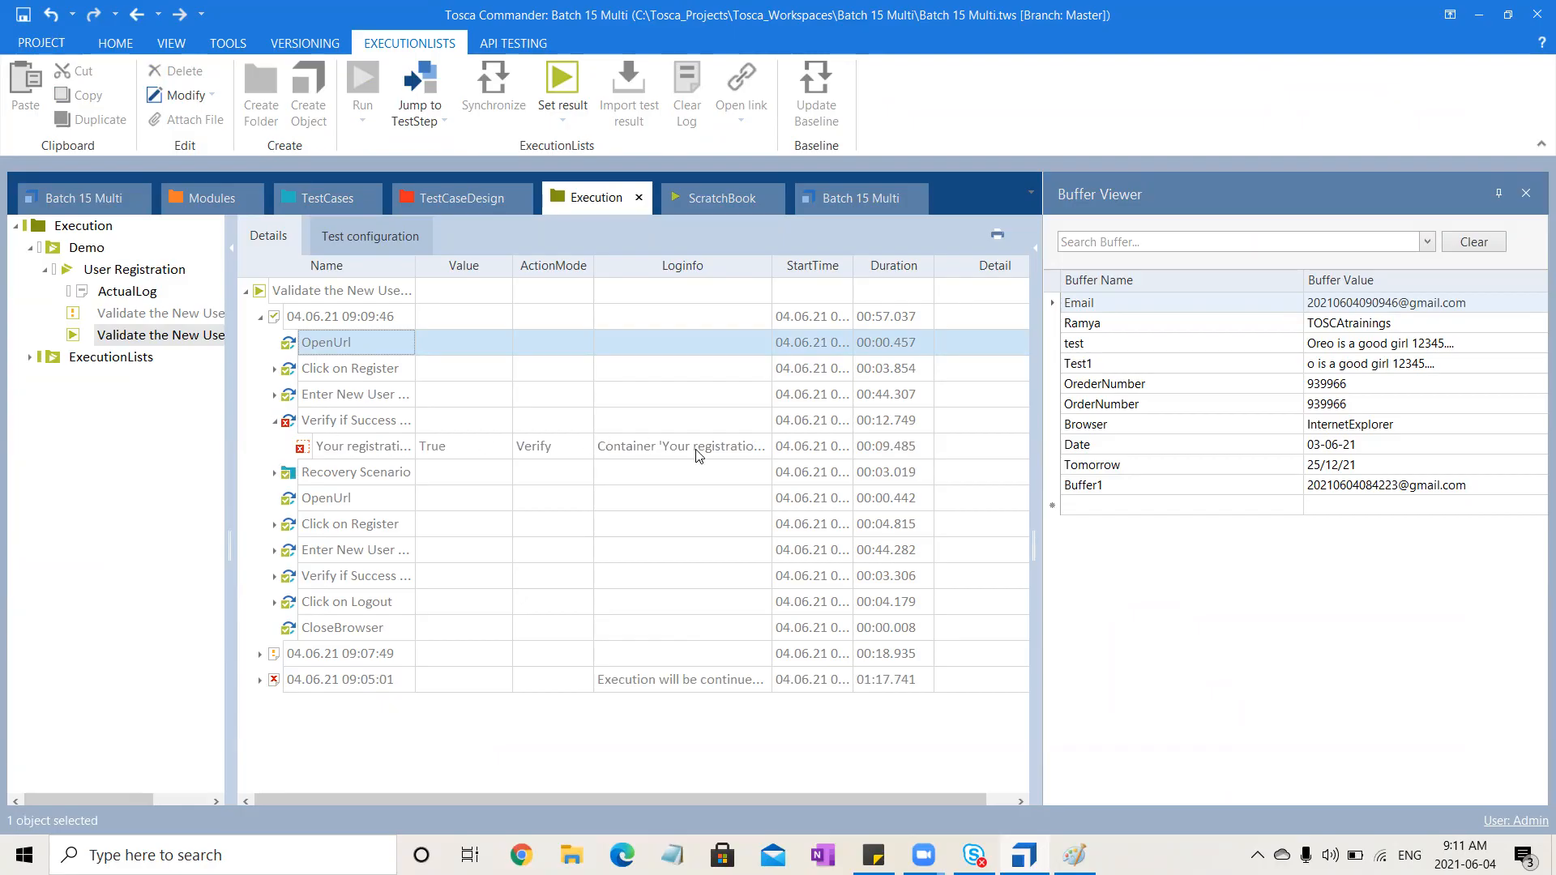
{"action": "left_click", "coordinate": [734, 452]}
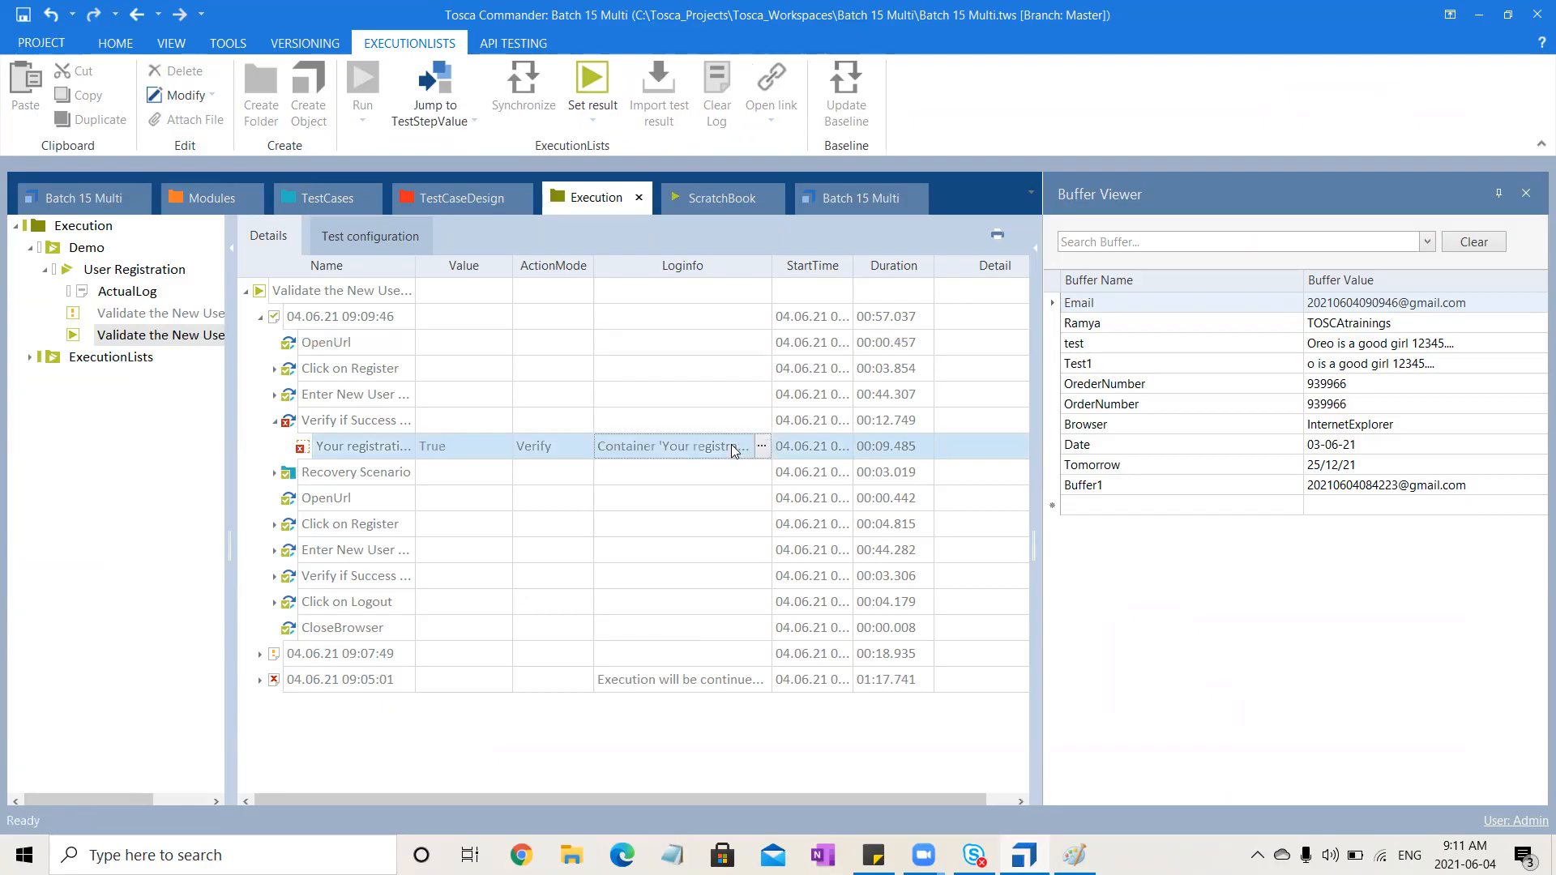
{"action": "left_click", "coordinate": [761, 447]}
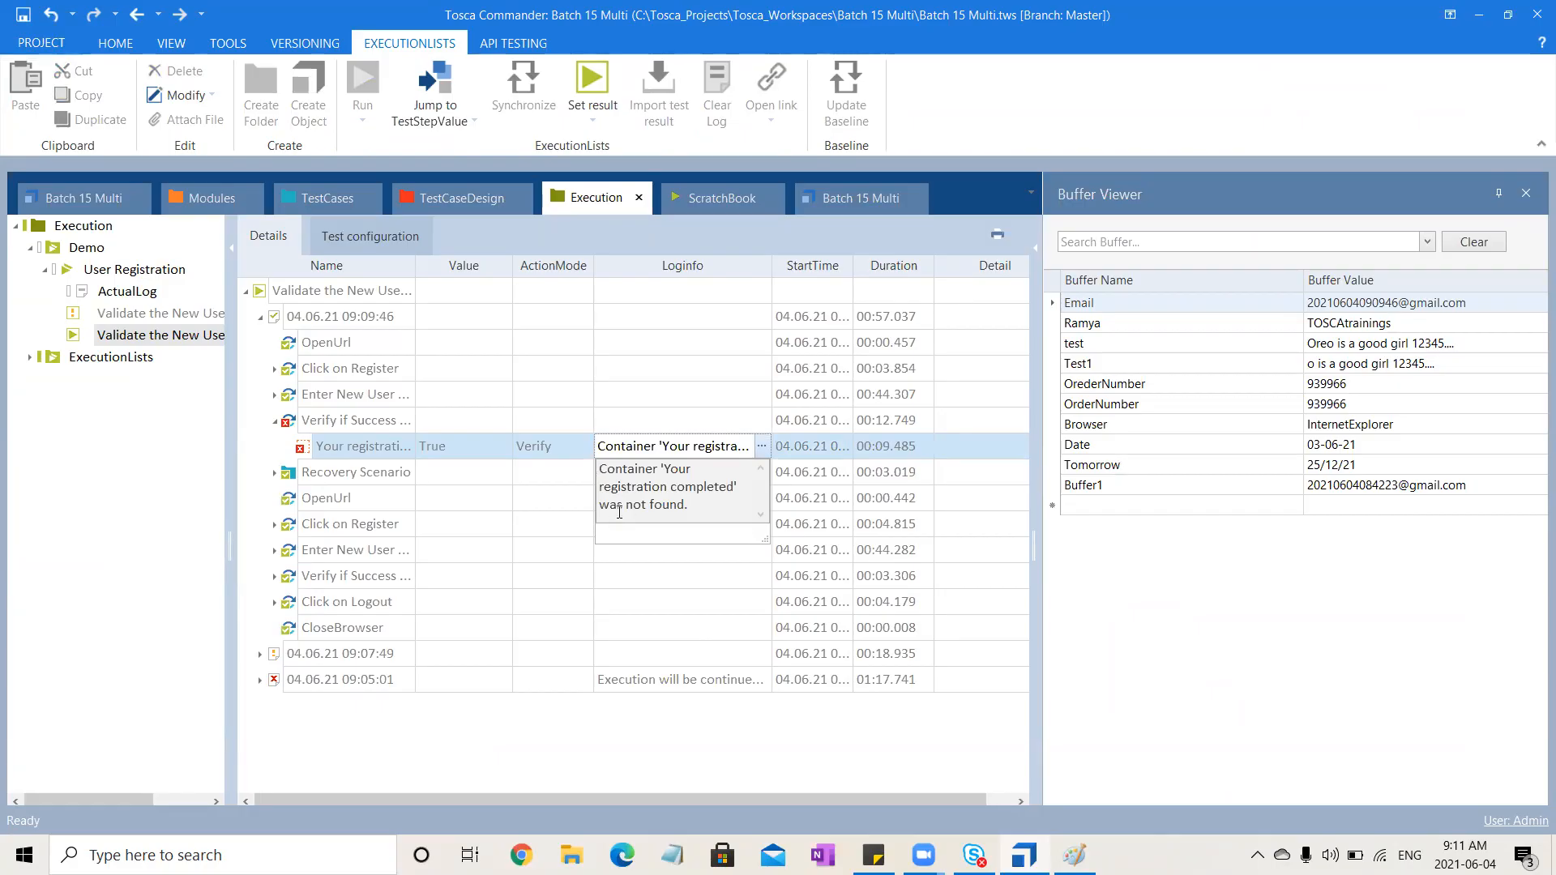
{"action": "left_click", "coordinate": [624, 757]}
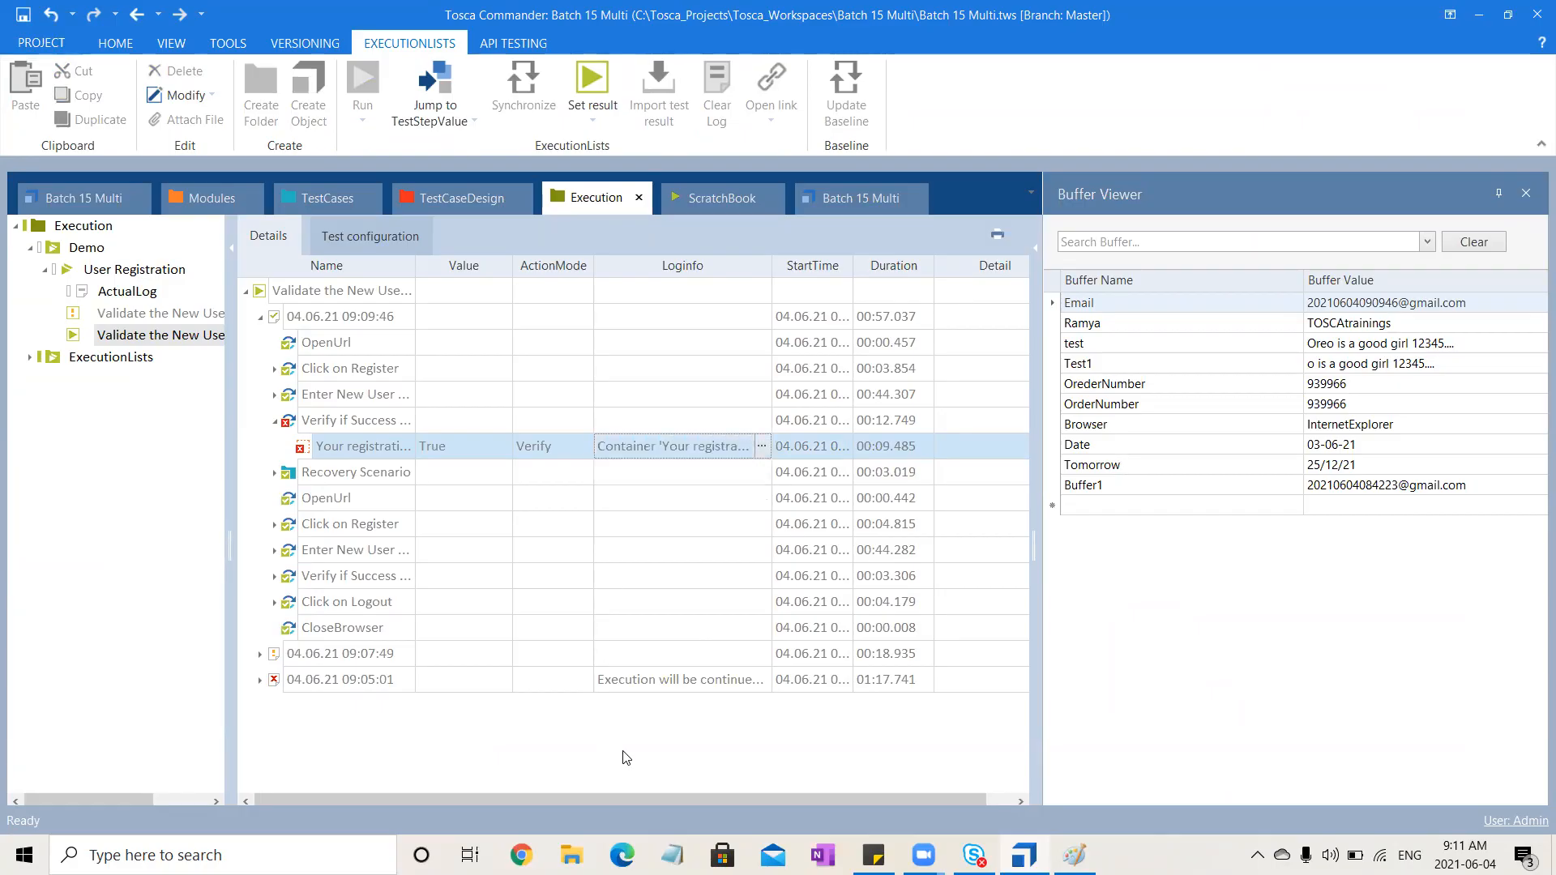
{"action": "left_click", "coordinate": [276, 473]}
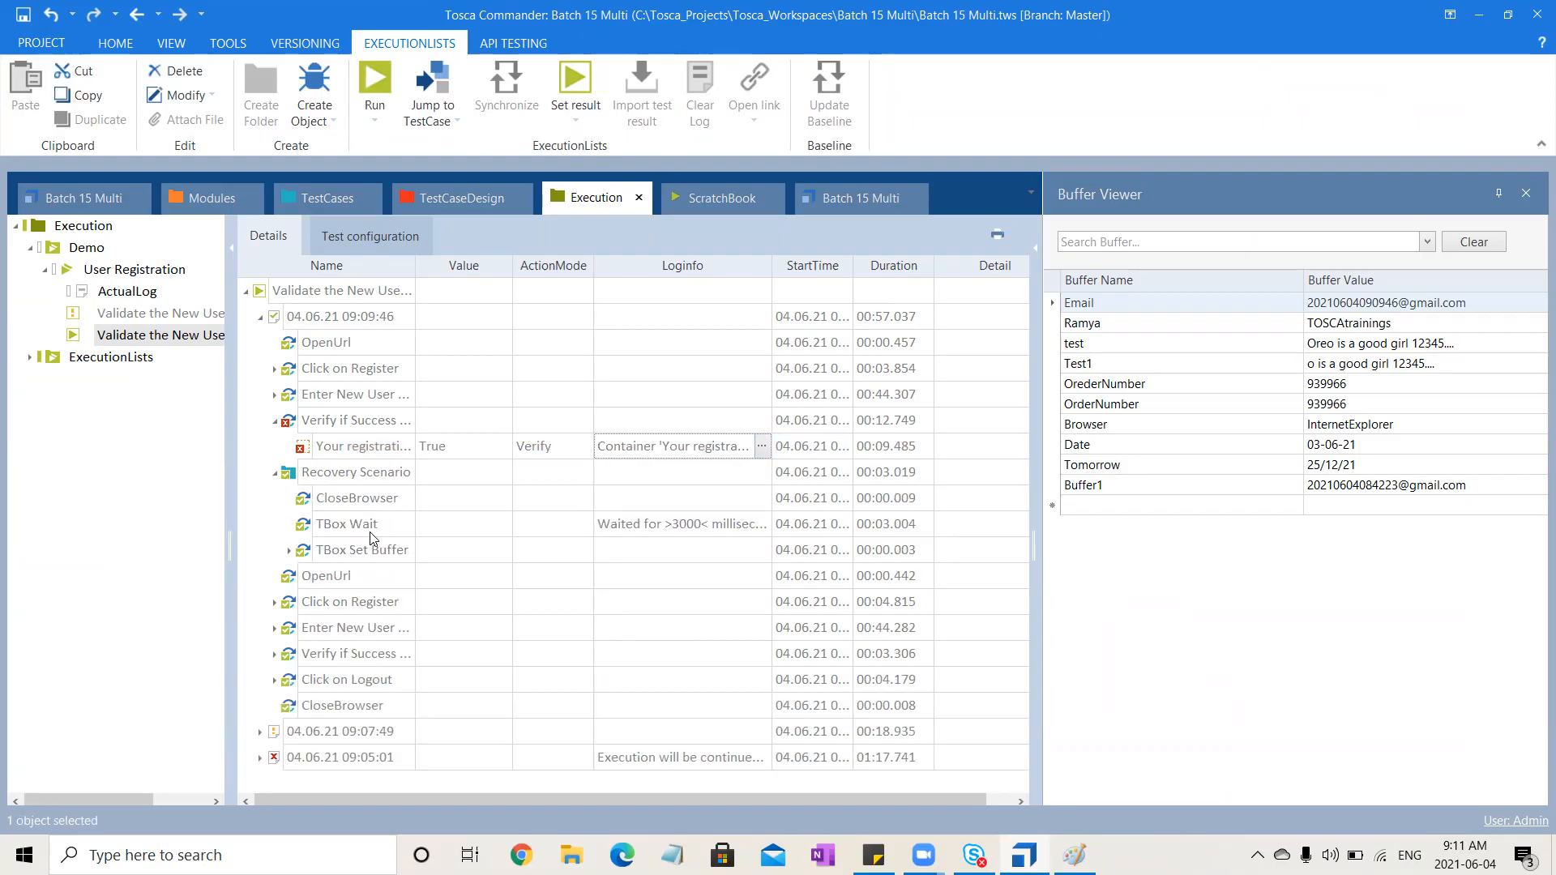
{"action": "left_click", "coordinate": [289, 551]}
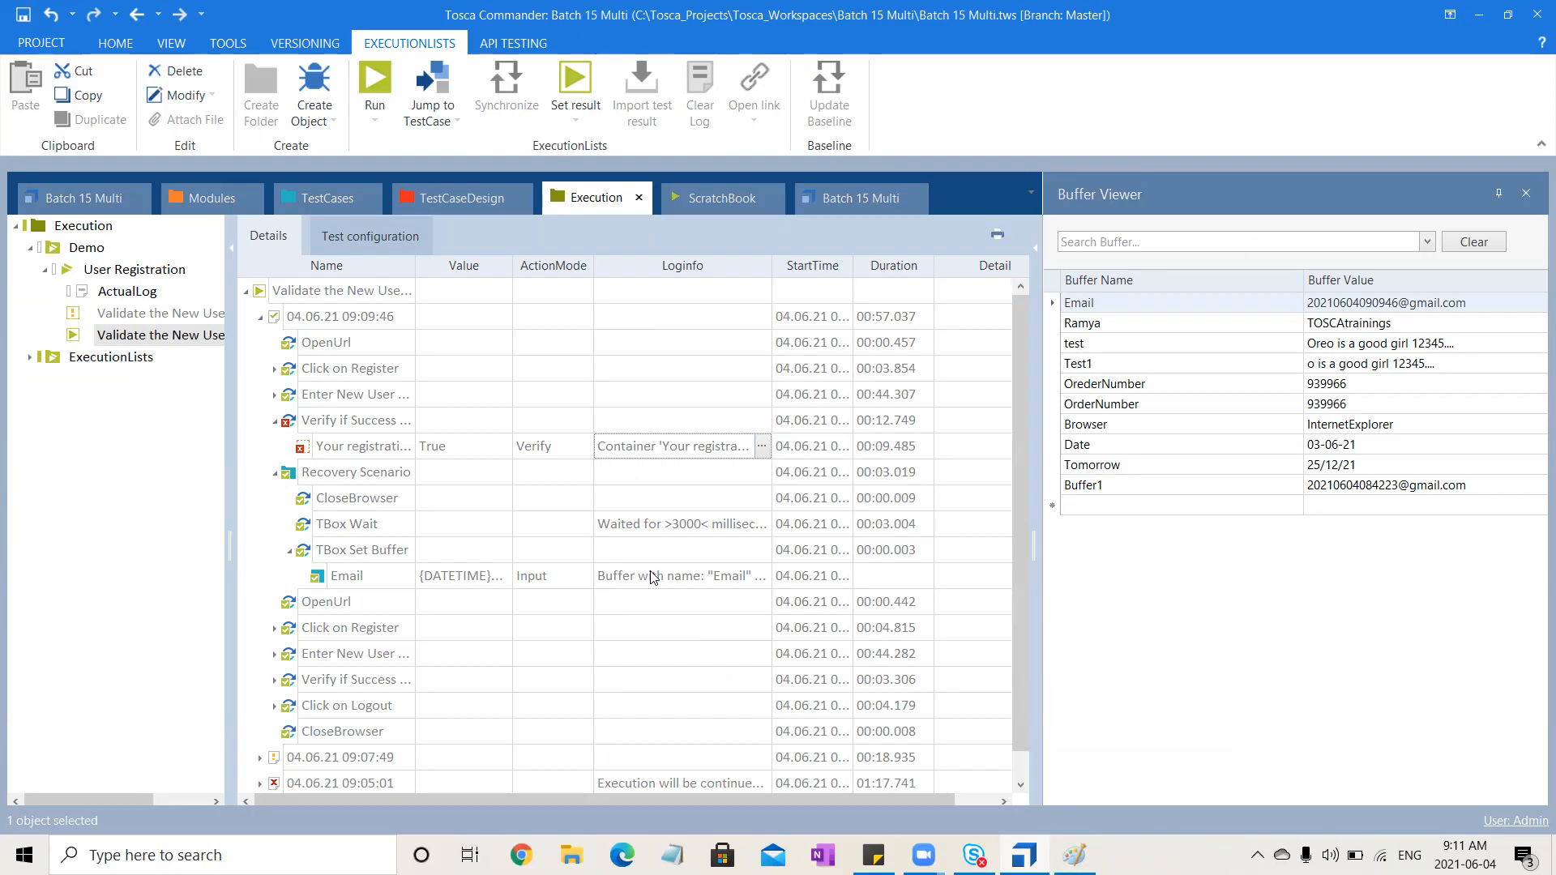
{"action": "left_click", "coordinate": [274, 477]}
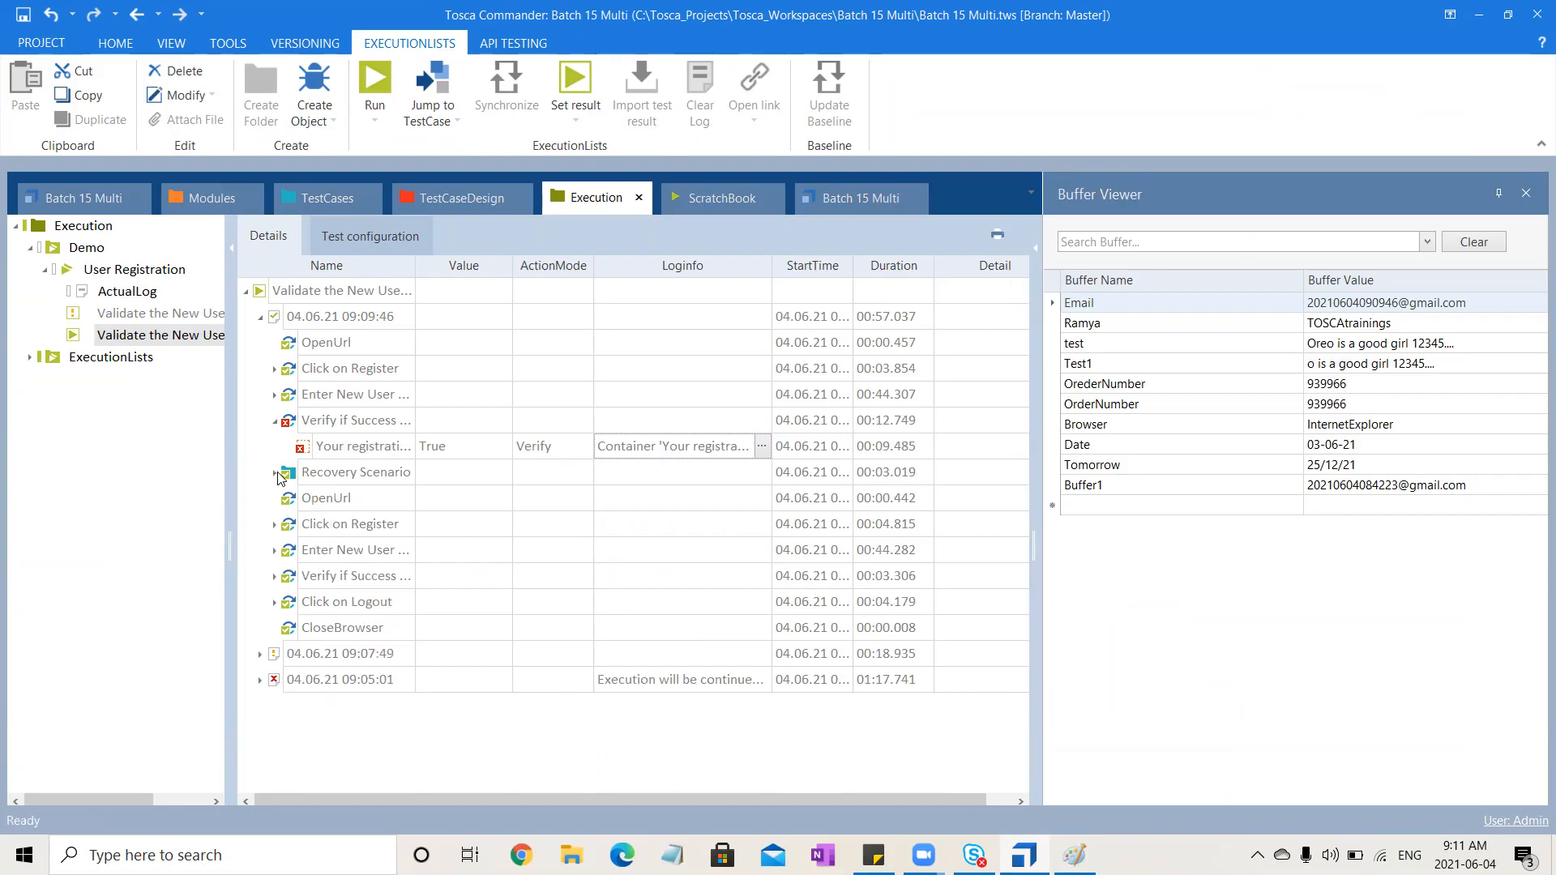
{"action": "left_click", "coordinate": [342, 504]}
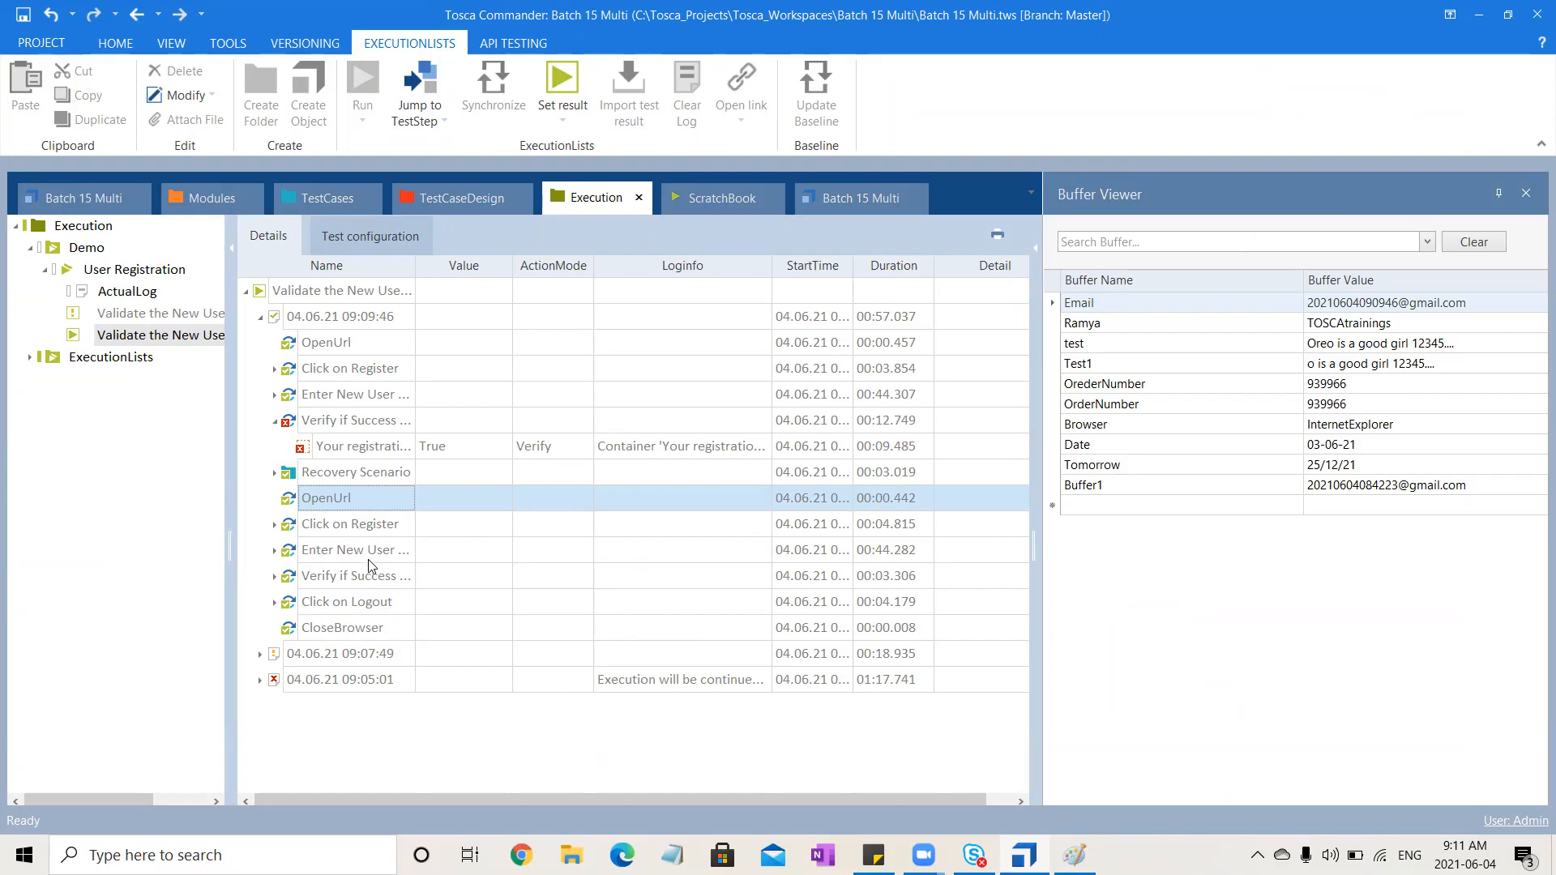
{"action": "left_click", "coordinate": [275, 552]}
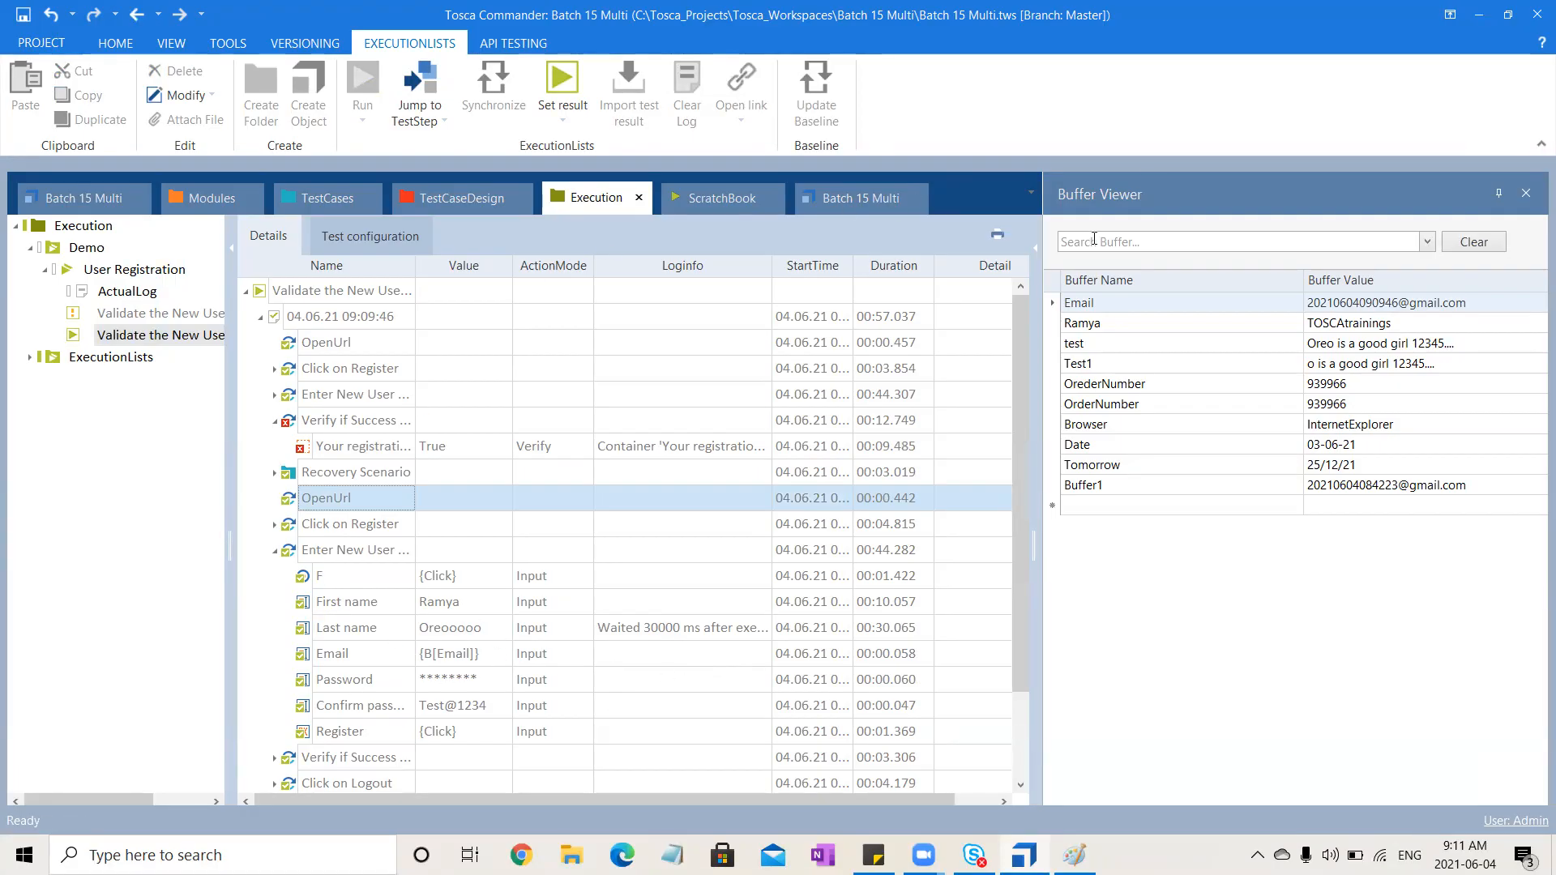
Close the Buffer Viewer and add the Used value column to the execution log through the column chooser
{"action": "left_click", "coordinate": [1521, 193]}
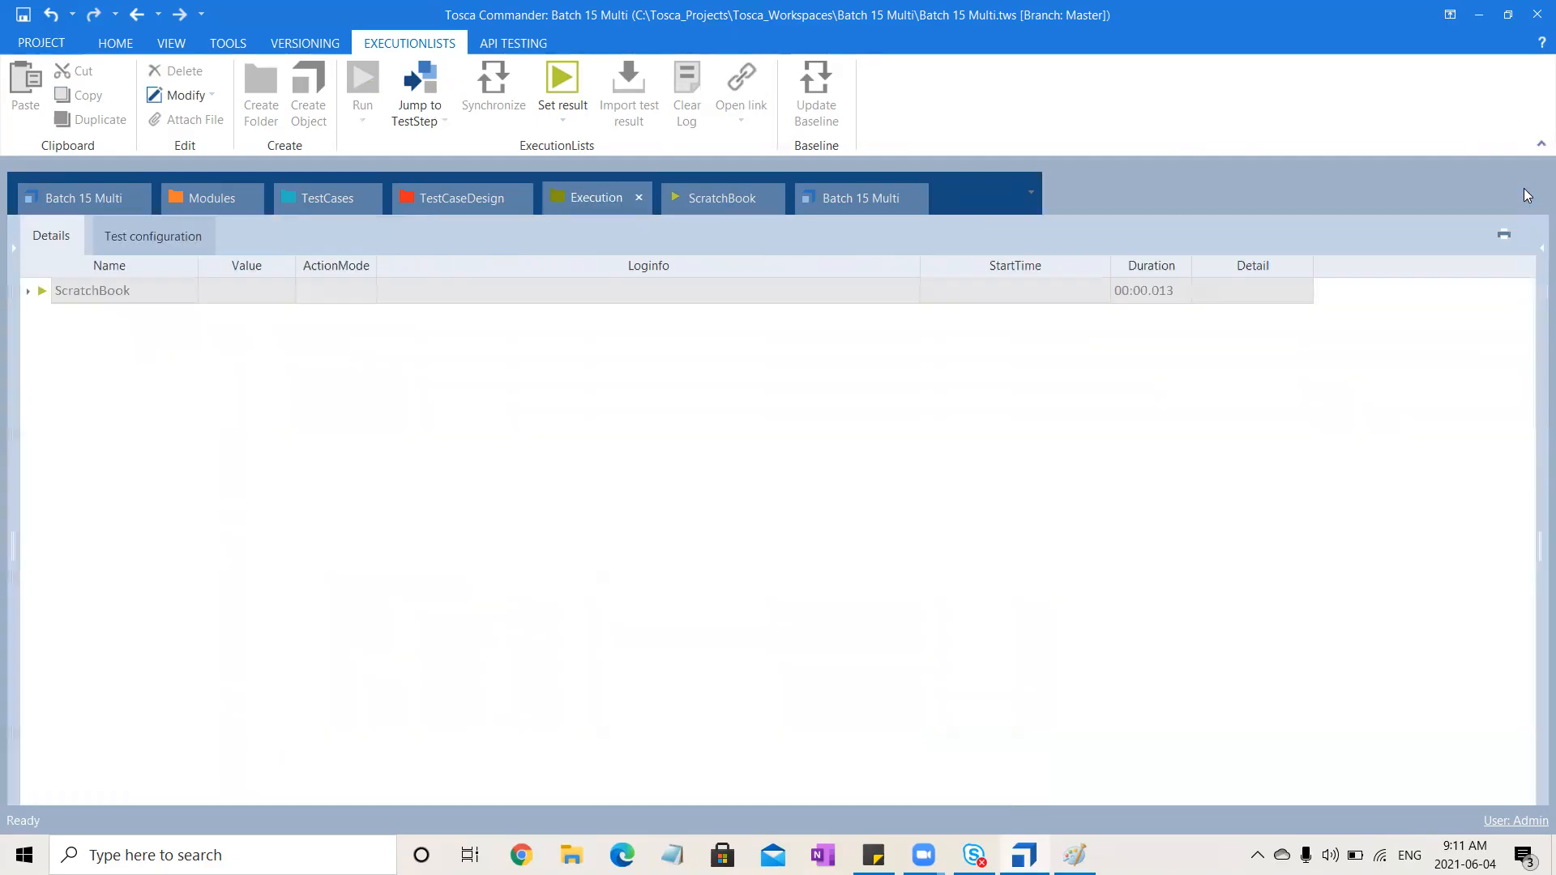
{"action": "left_click", "coordinate": [617, 201]}
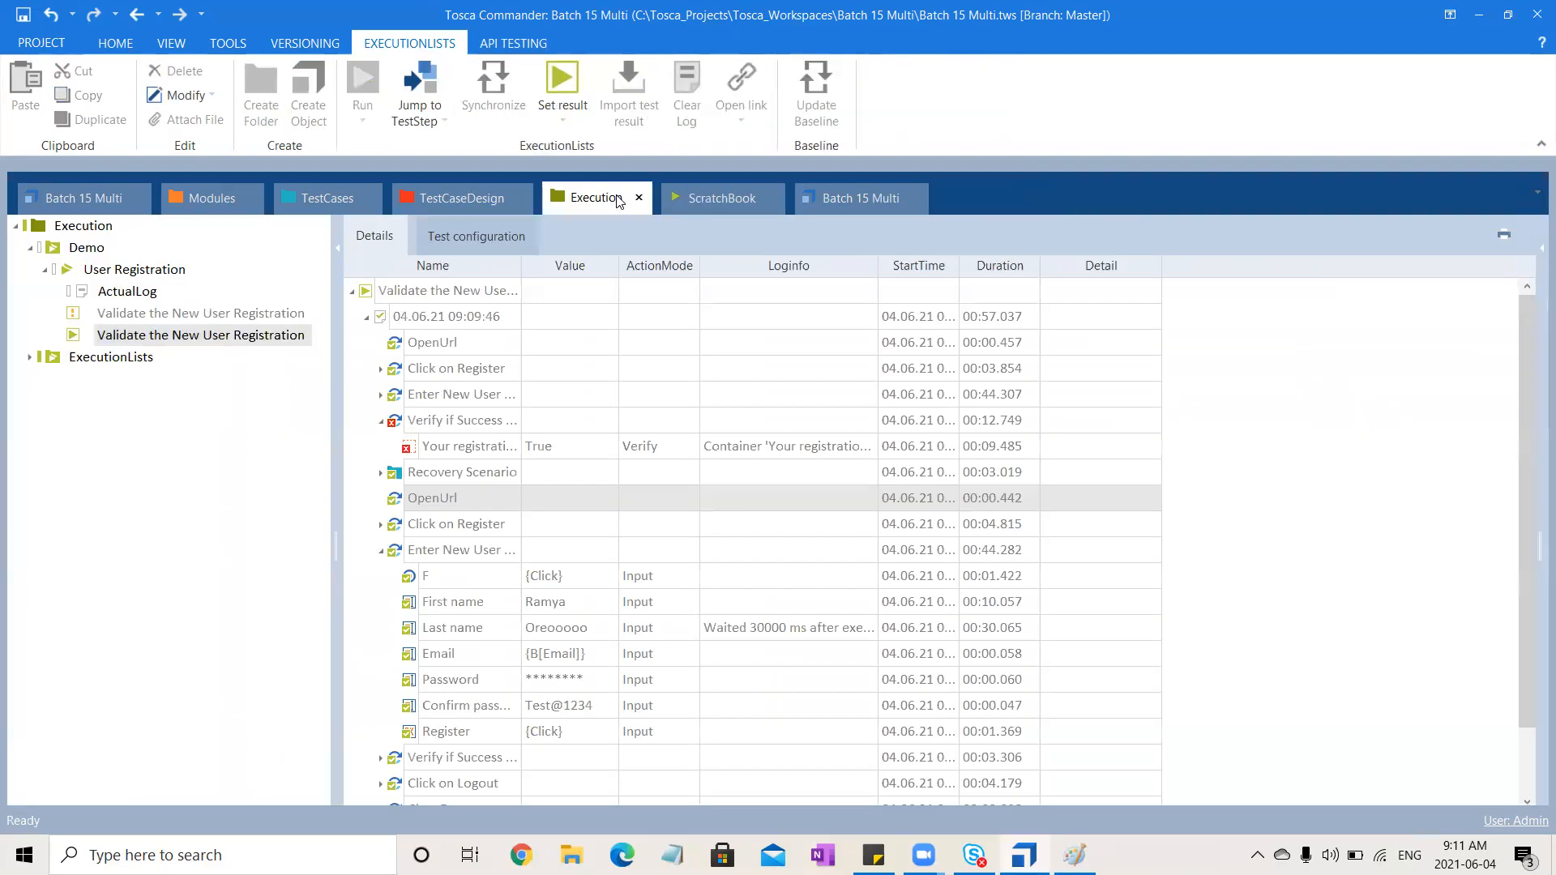
{"action": "right_click", "coordinate": [451, 271]}
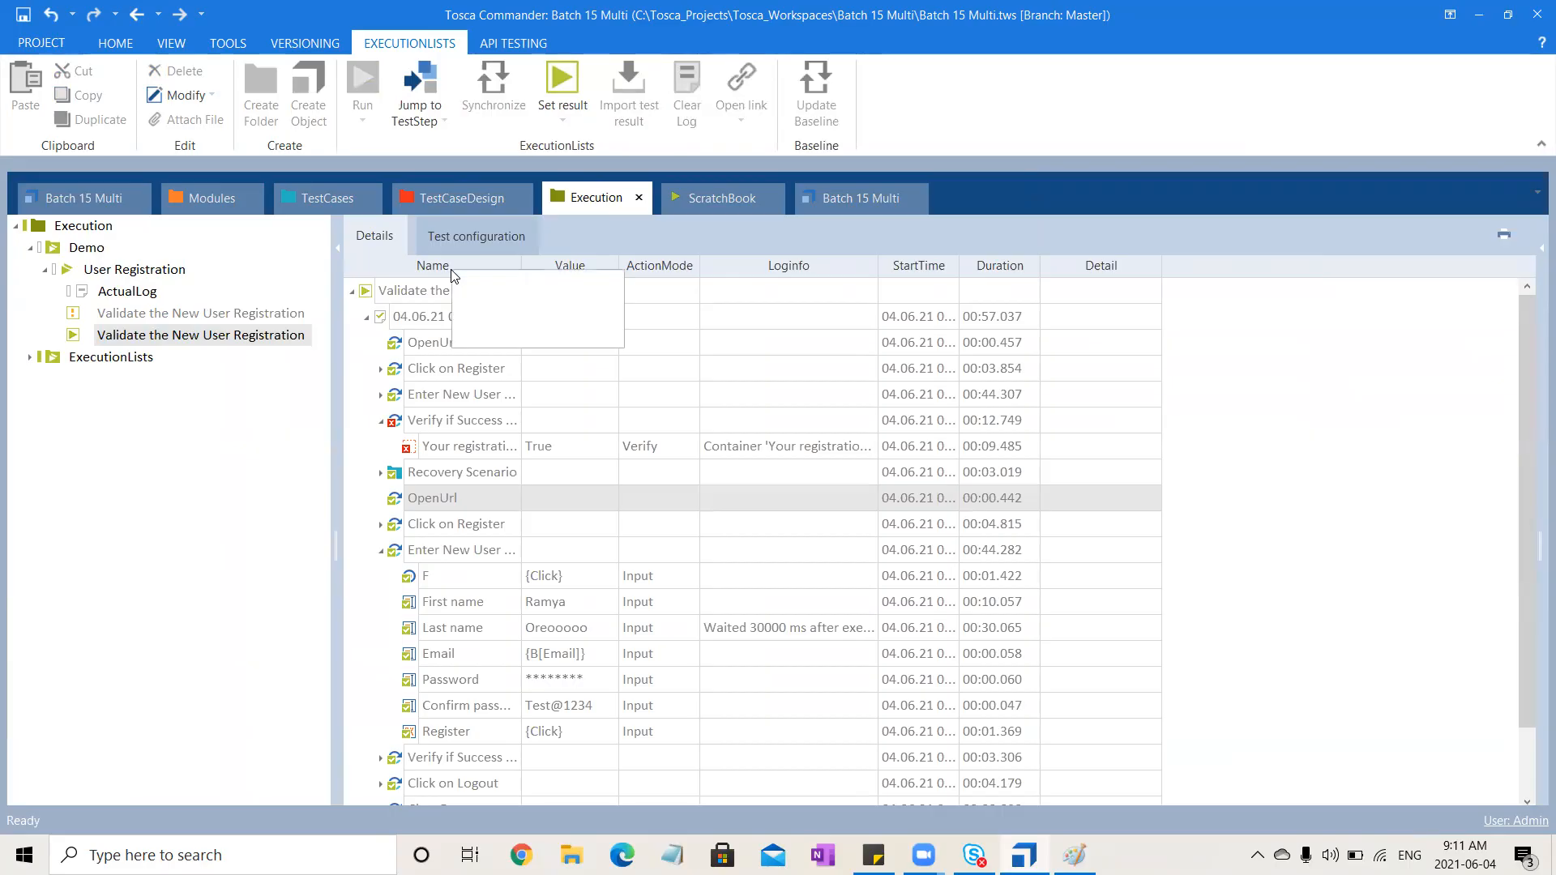
{"action": "left_click", "coordinate": [480, 284]}
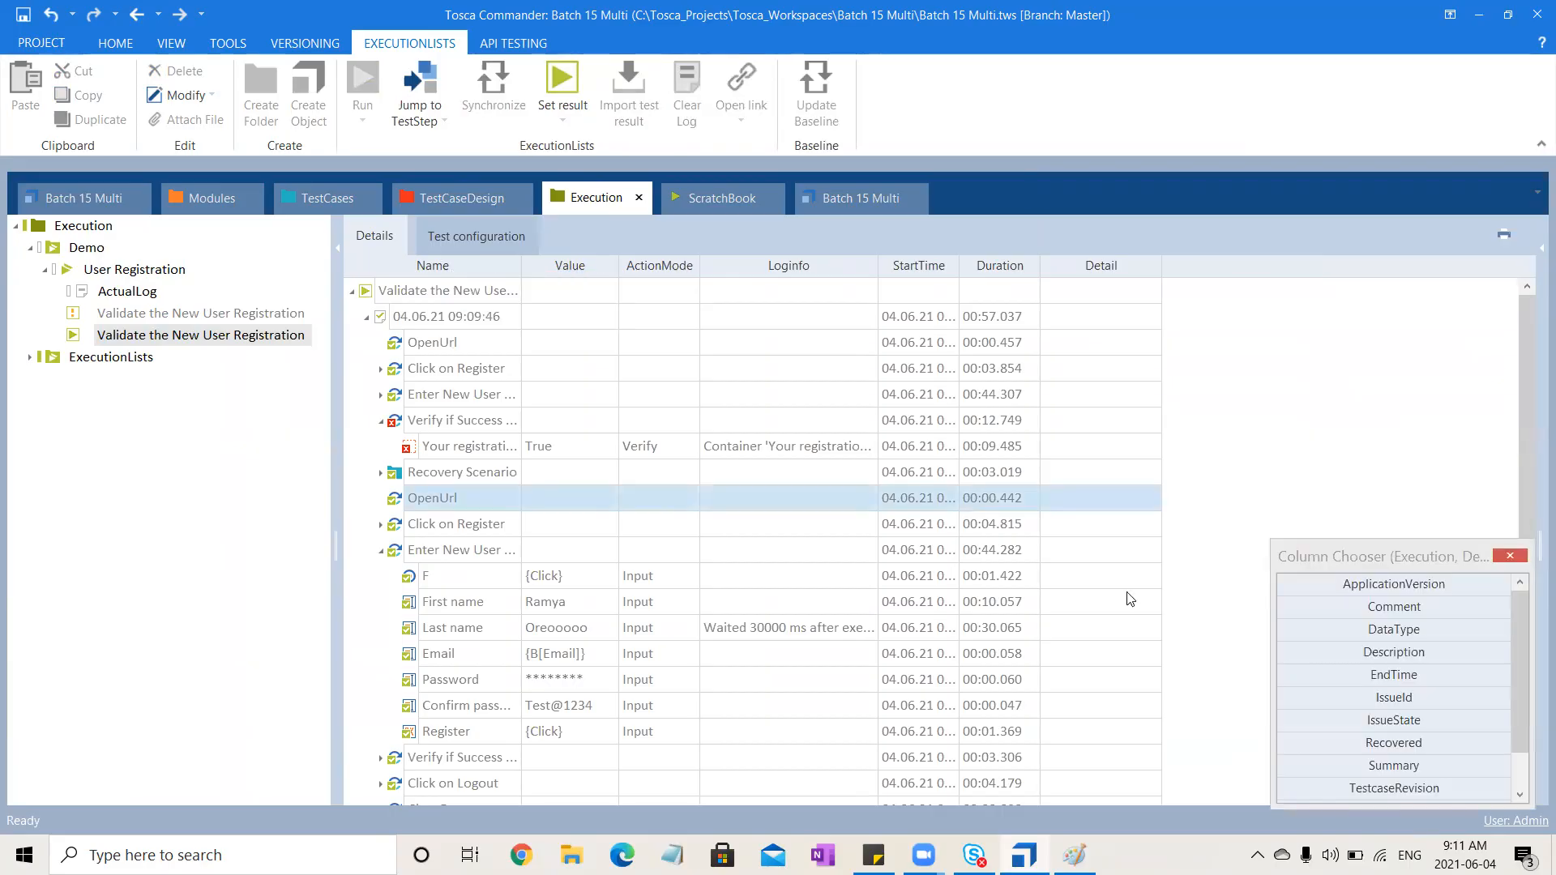
{"action": "left_click_drag", "start_coordinate": [1514, 730], "coordinate": [1517, 799]}
{"action": "double_click", "coordinate": [1394, 765]}
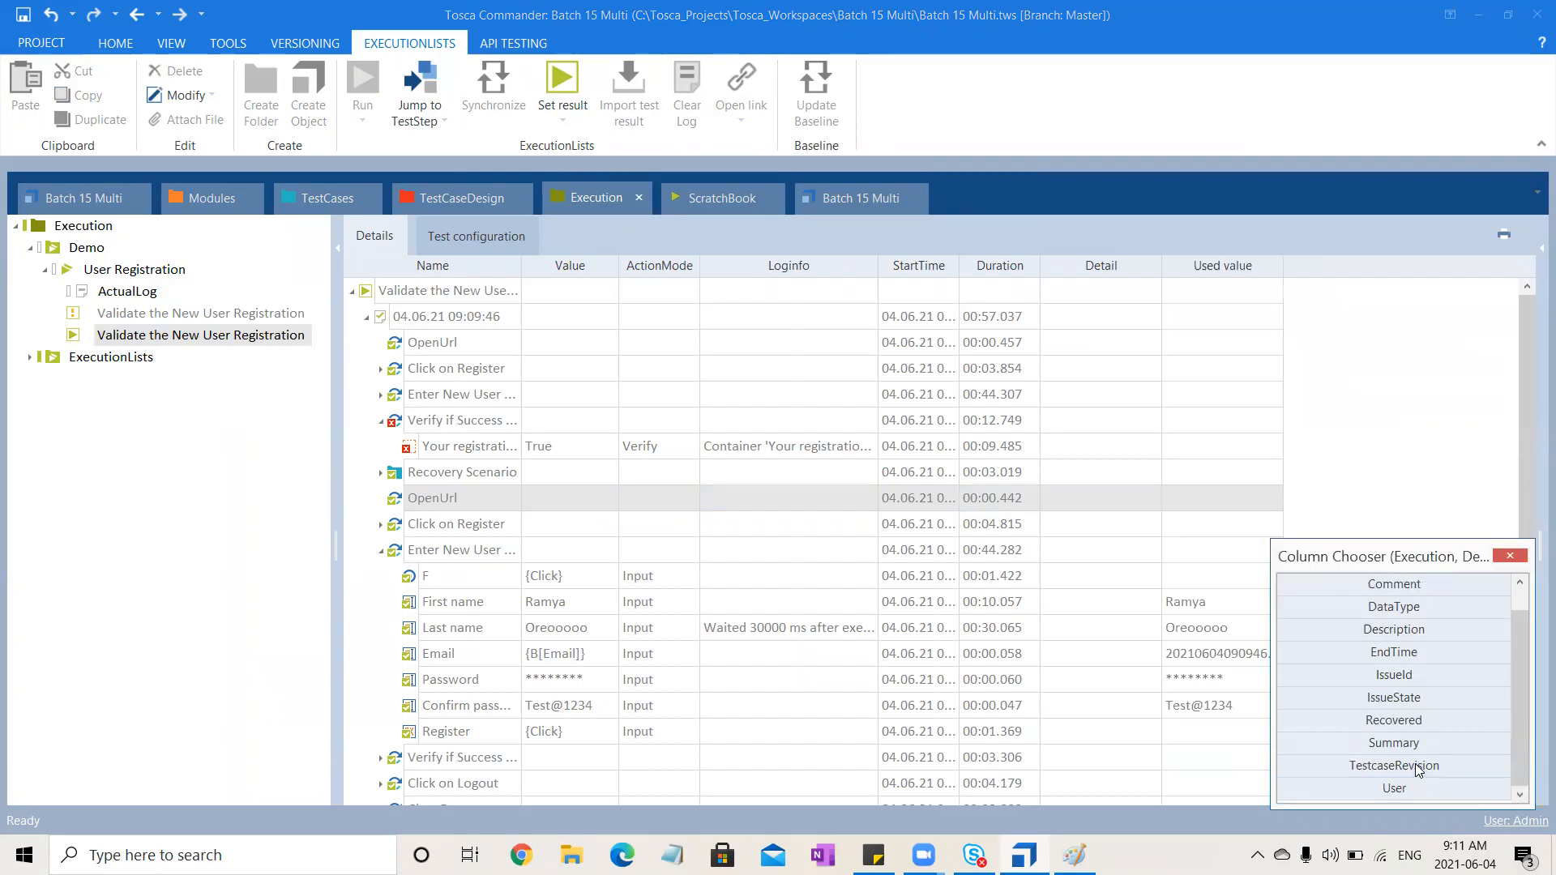
{"action": "left_click", "coordinate": [1510, 556]}
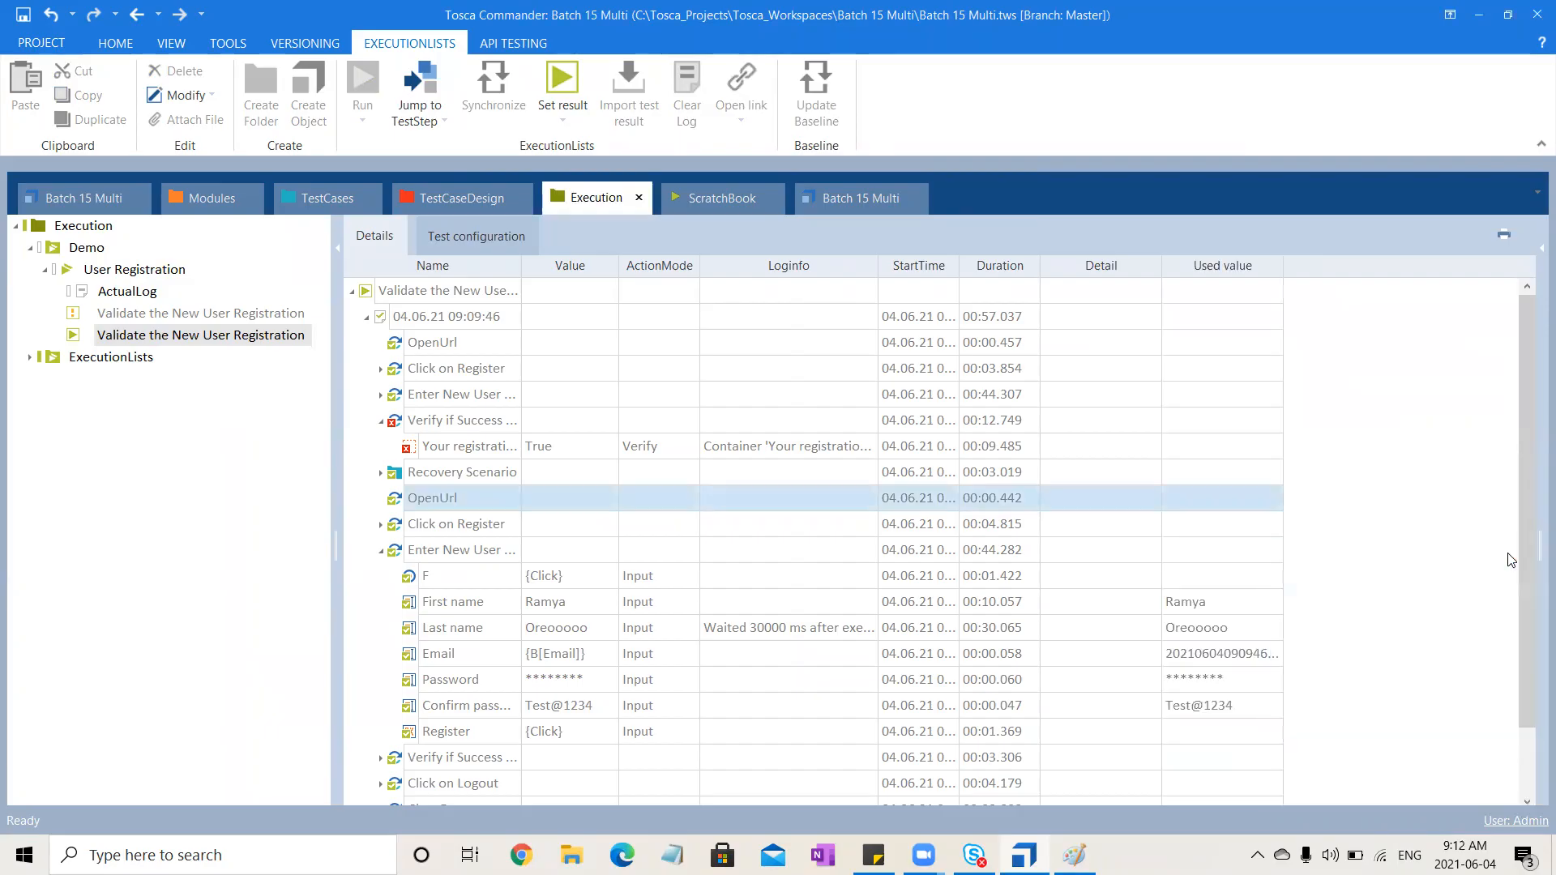
Inspect the Used value of the Email input and the Recovery Scenario's Set Buffer Email entry
{"action": "left_click", "coordinate": [1213, 657]}
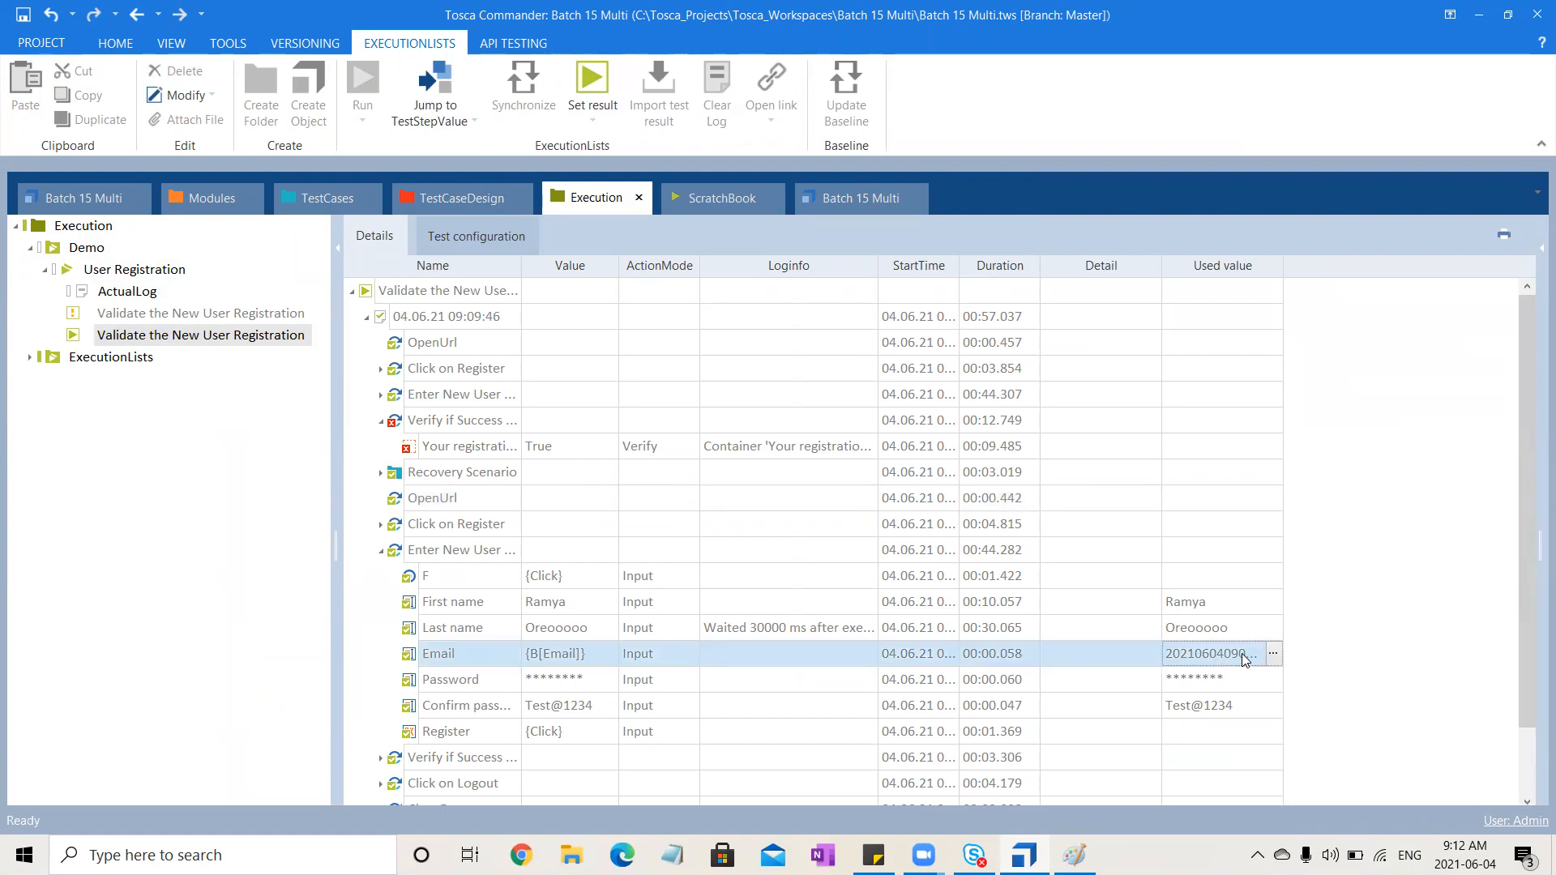
{"action": "left_click", "coordinate": [1272, 654]}
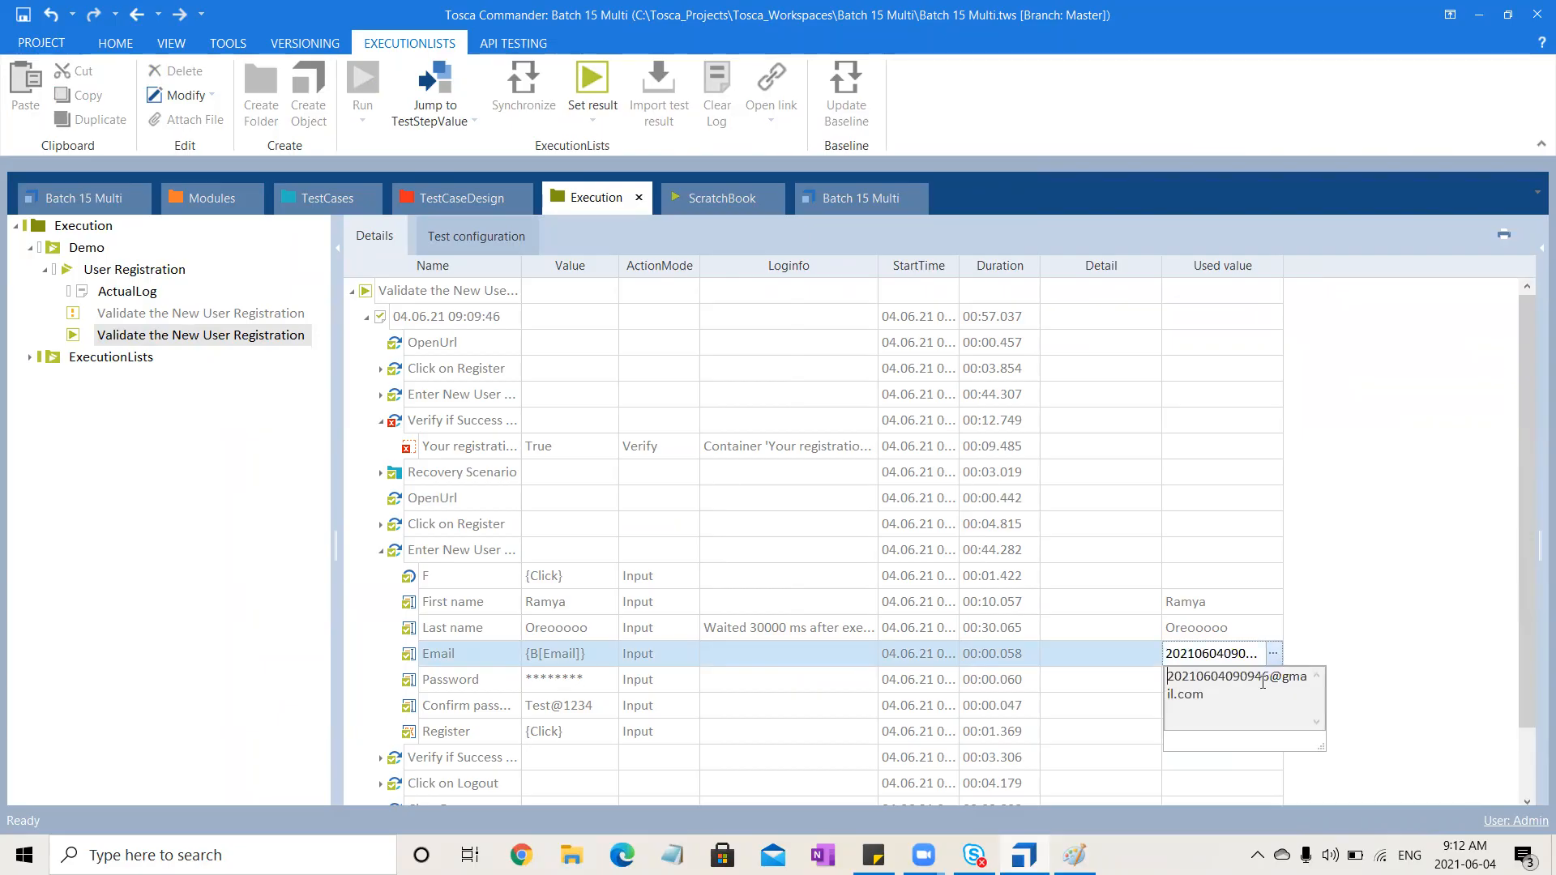
{"action": "left_click", "coordinate": [1353, 590]}
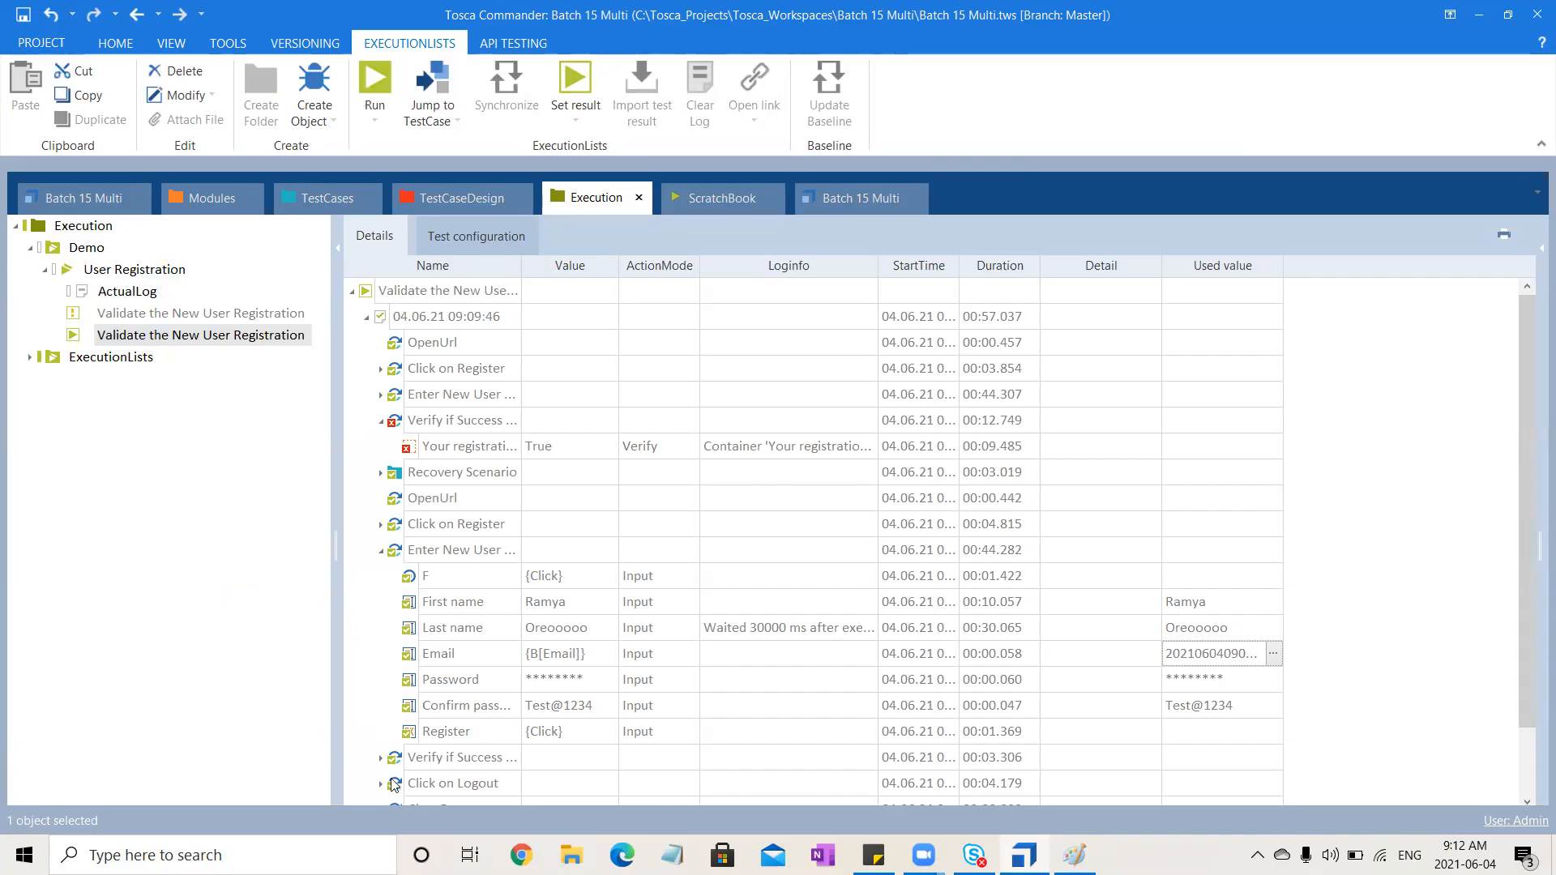
{"action": "left_click", "coordinate": [381, 551]}
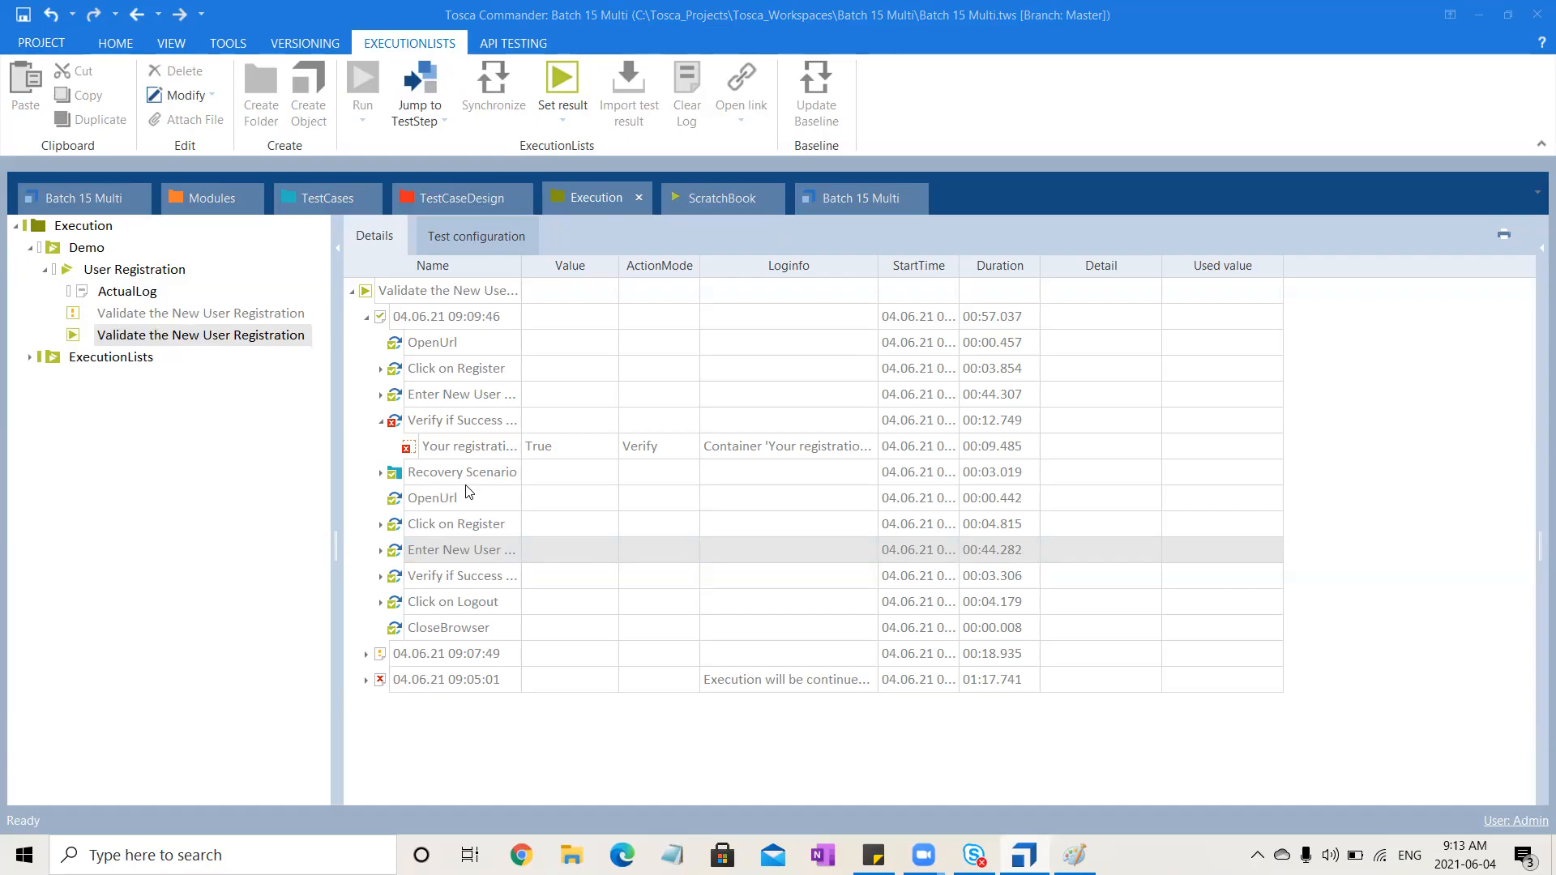
{"action": "left_click", "coordinate": [381, 422]}
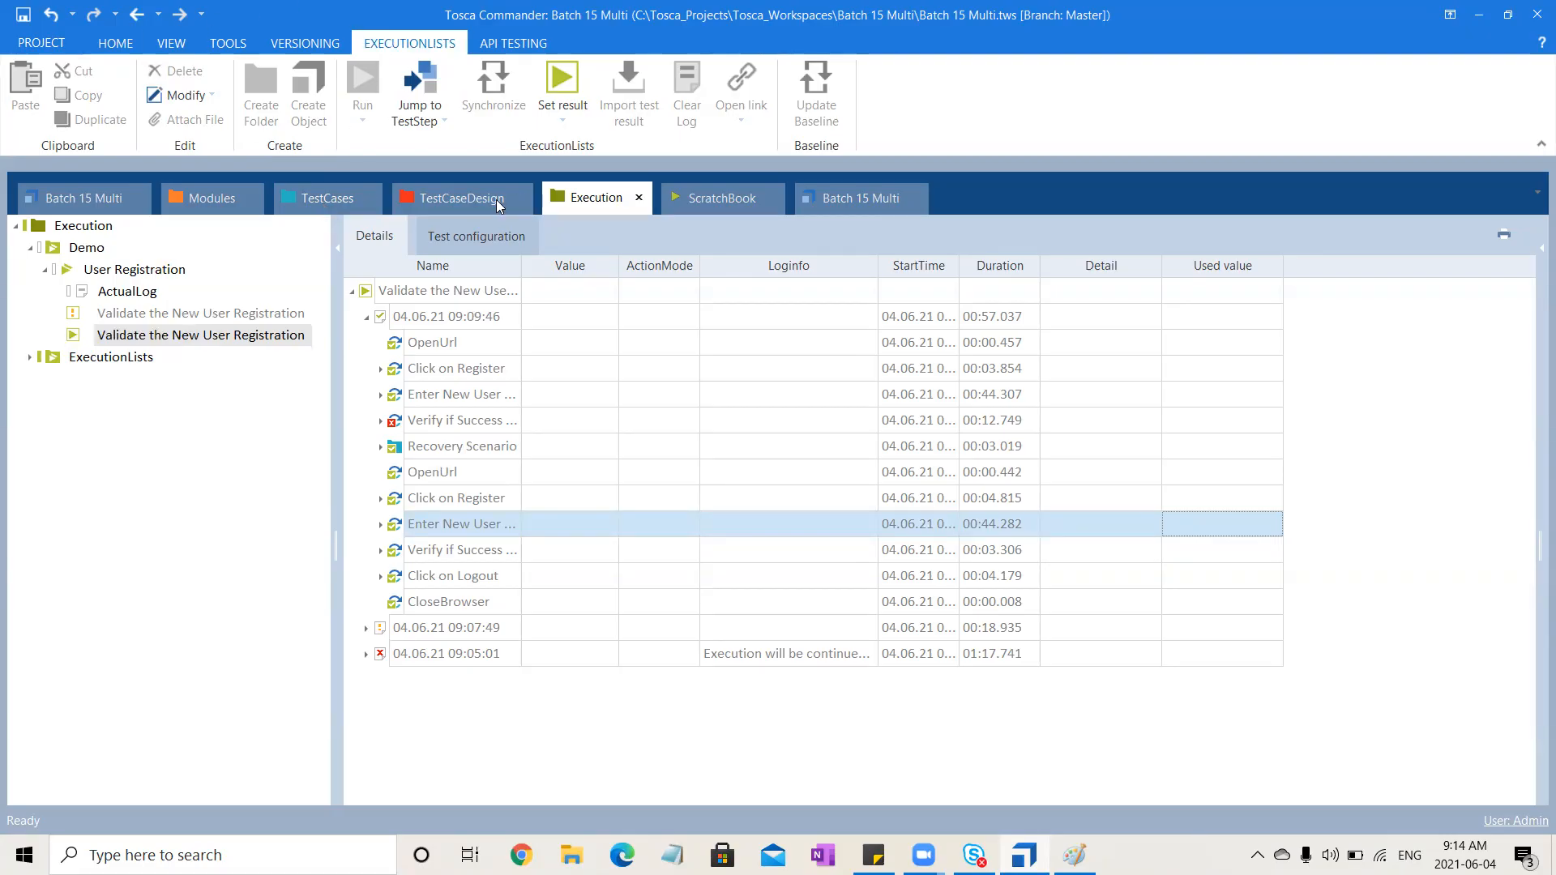
{"action": "left_click", "coordinate": [381, 422]}
{"action": "left_click", "coordinate": [381, 423]}
{"action": "left_click", "coordinate": [770, 797]}
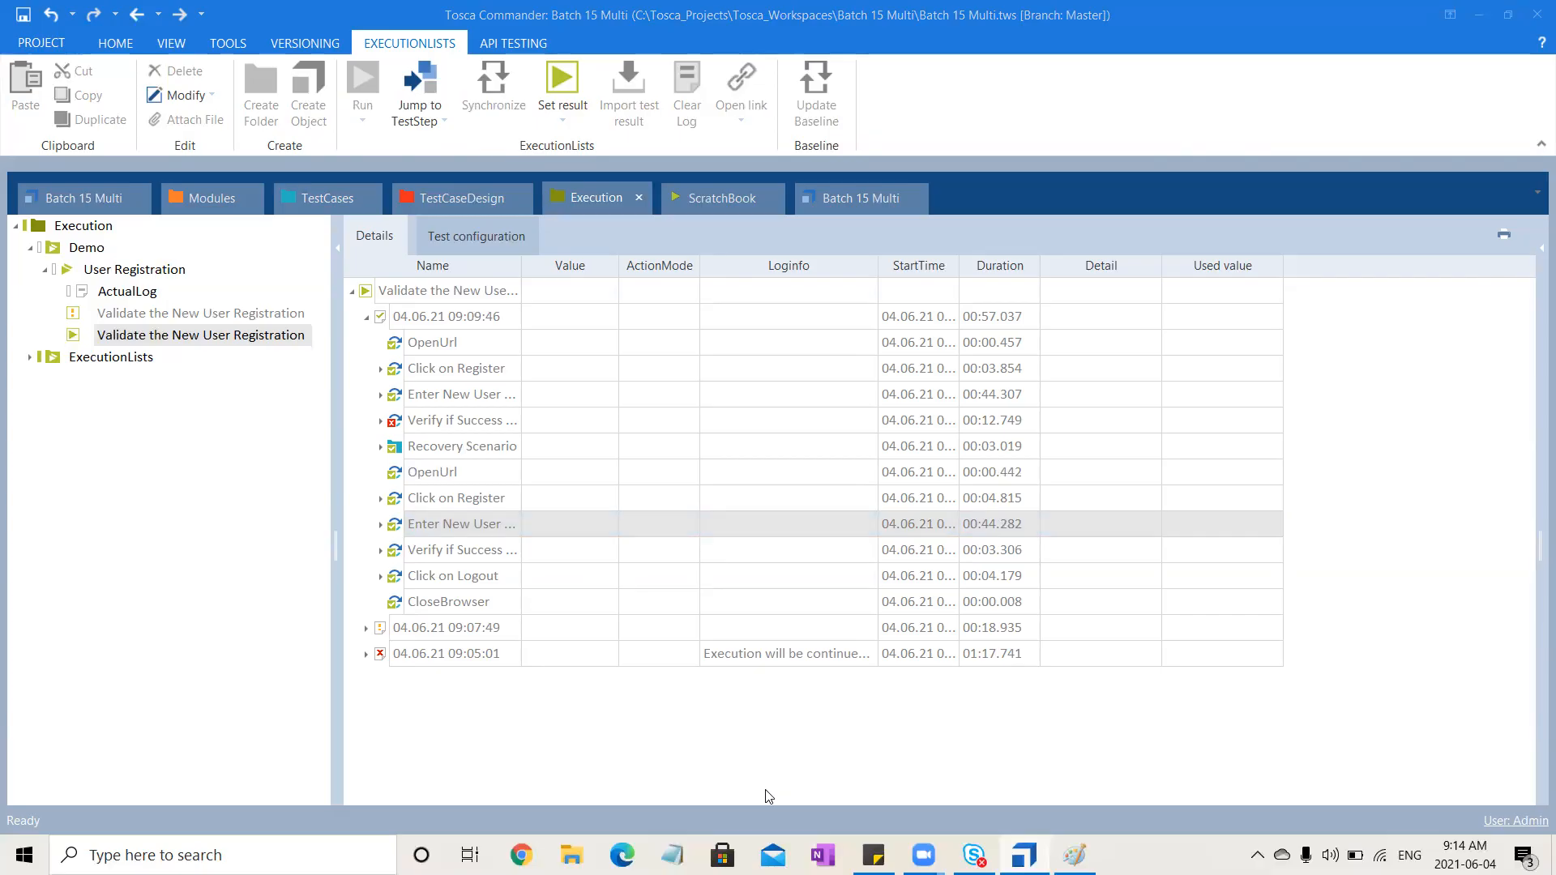
{"action": "left_click", "coordinate": [398, 449]}
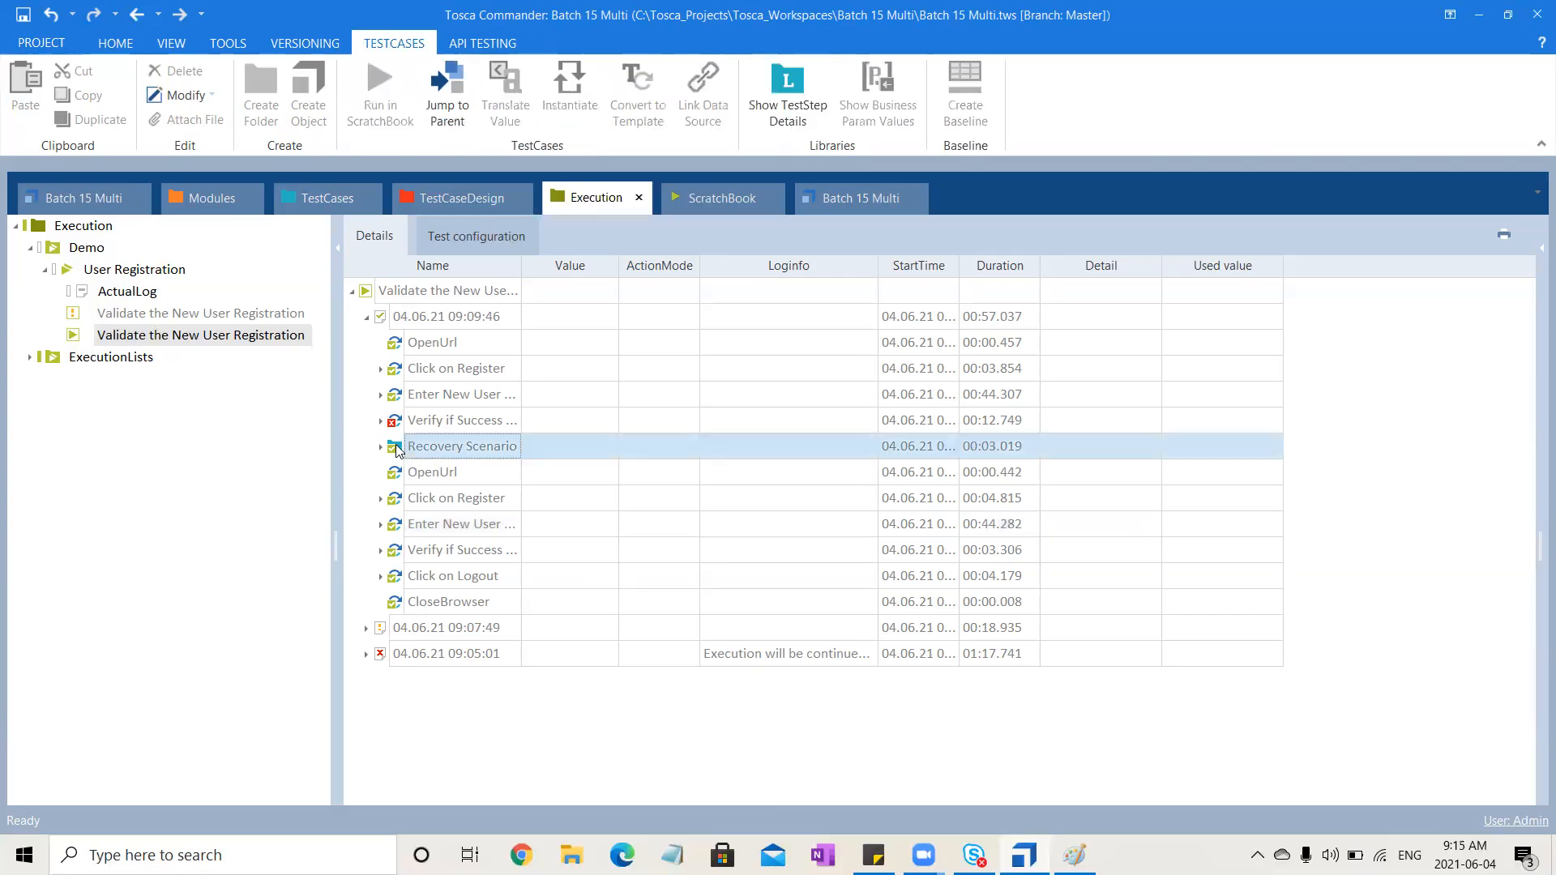
{"action": "left_click", "coordinate": [381, 448]}
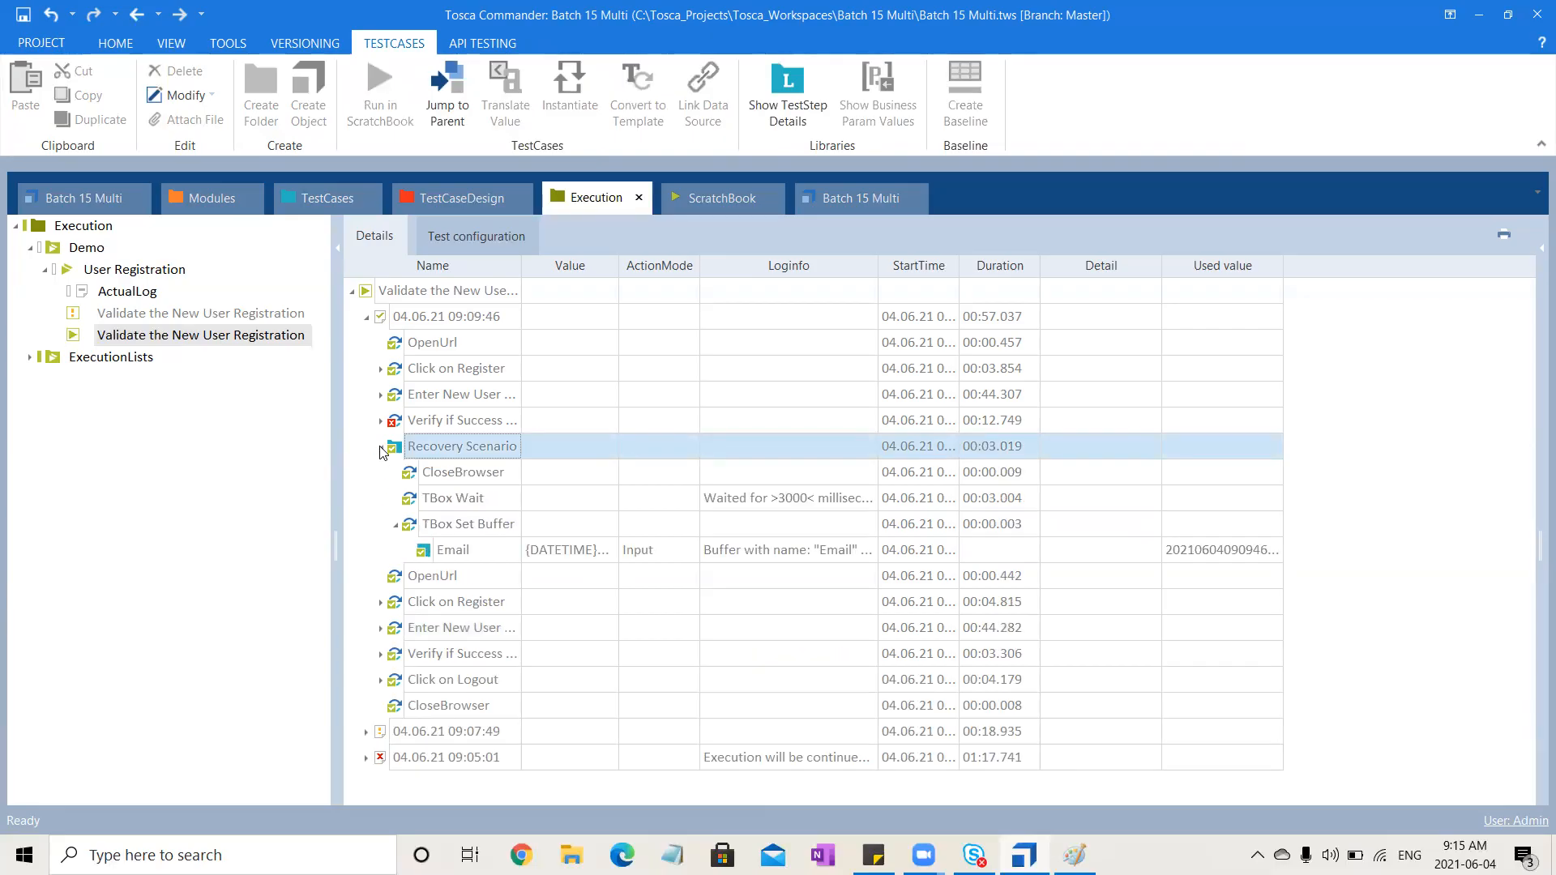
Create a Recovery Scenario Collection inside the New Folder of the TestCases section
{"action": "left_click", "coordinate": [380, 447]}
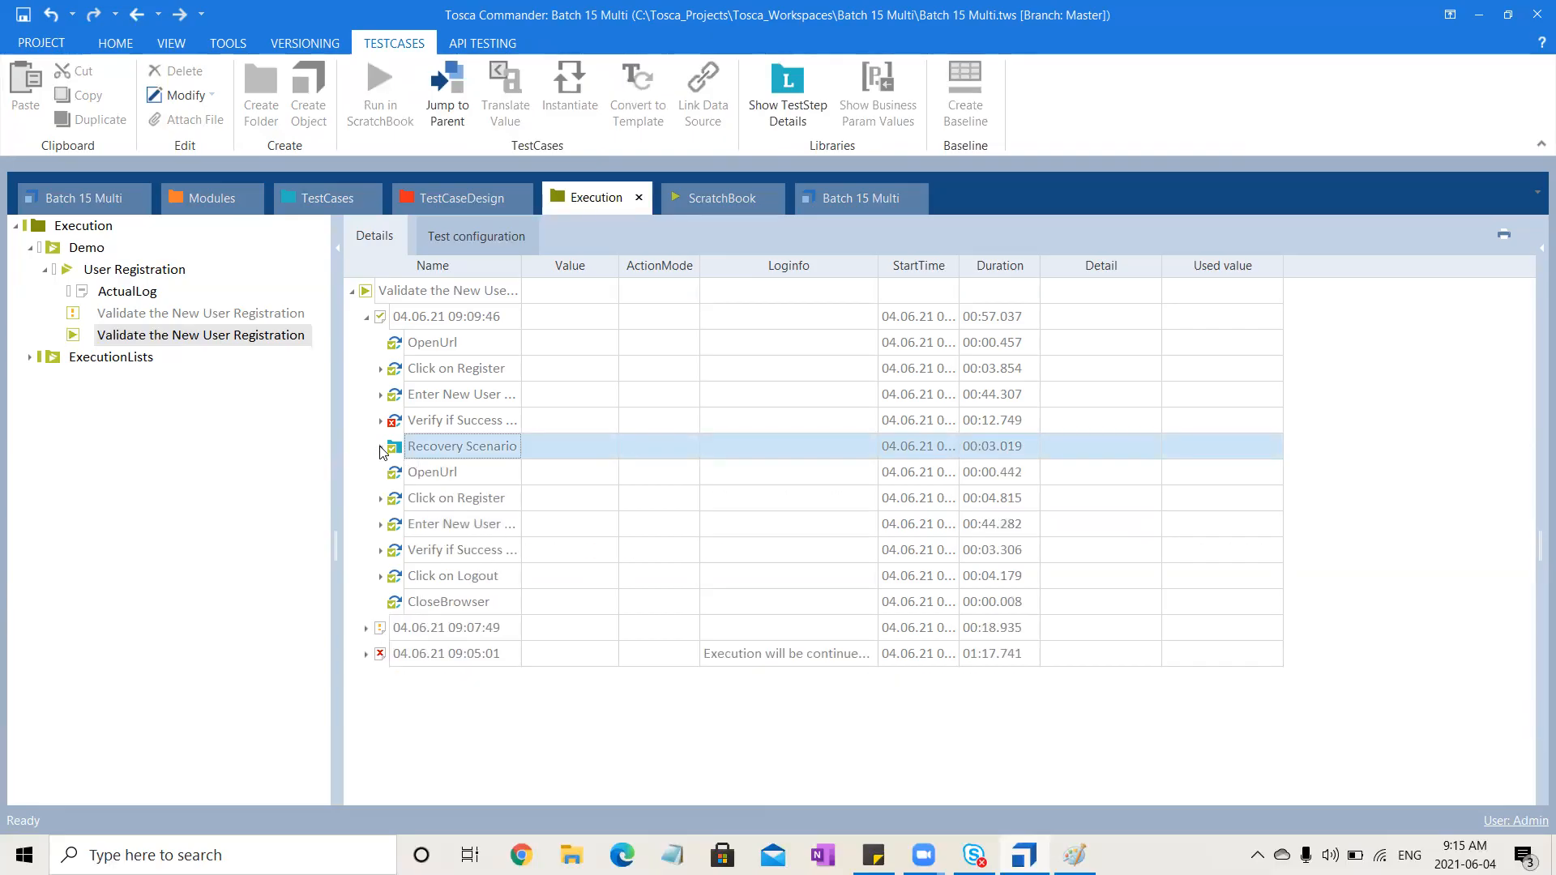
{"action": "left_click", "coordinate": [307, 199]}
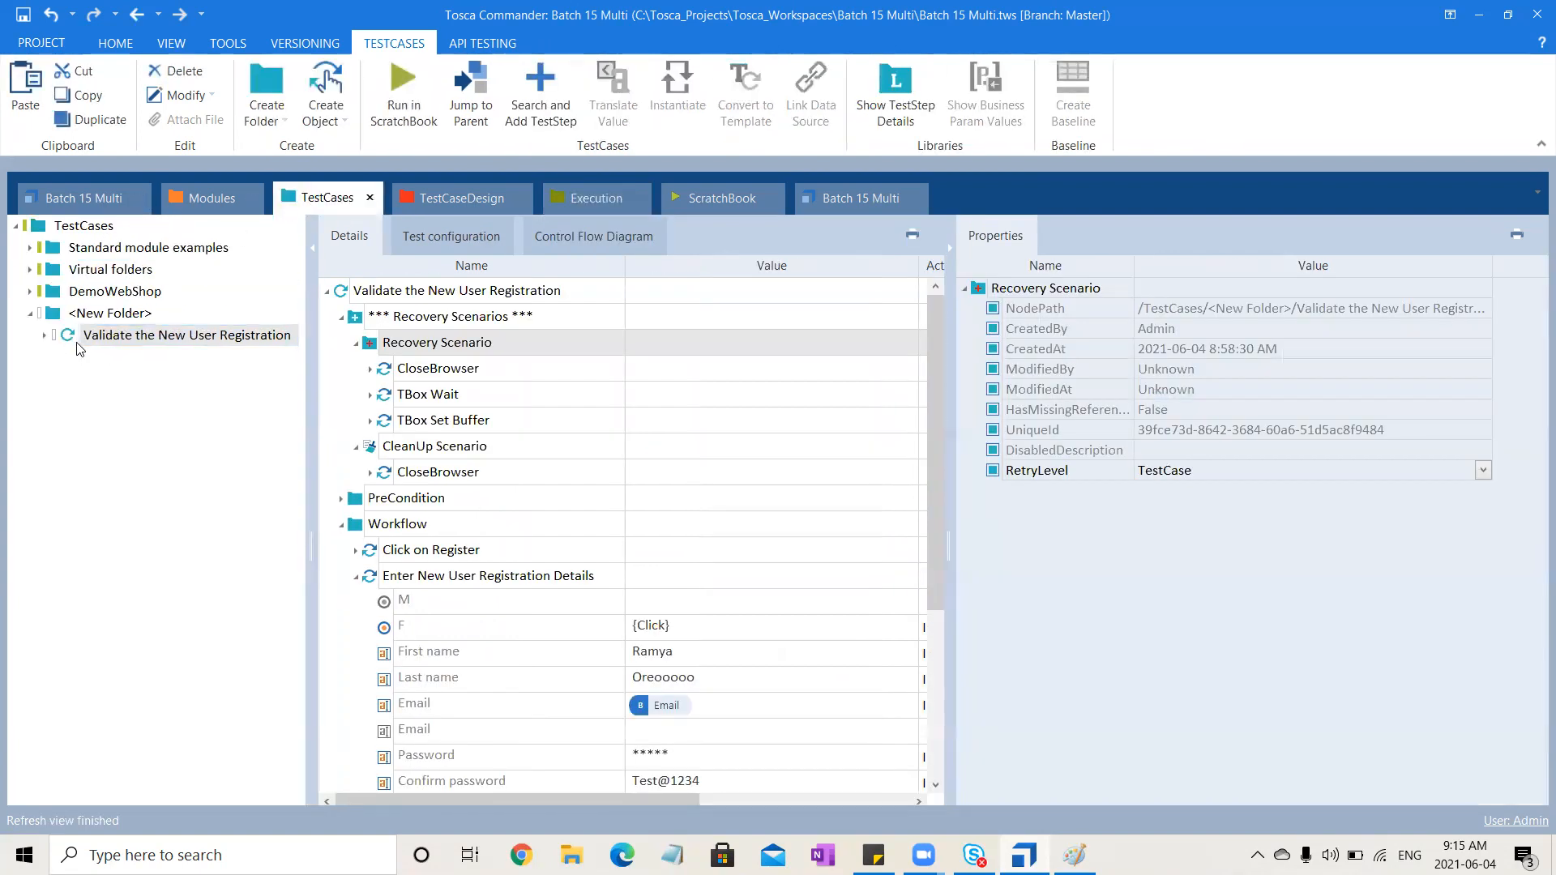
{"action": "left_click", "coordinate": [112, 316]}
{"action": "right_click", "coordinate": [112, 318]}
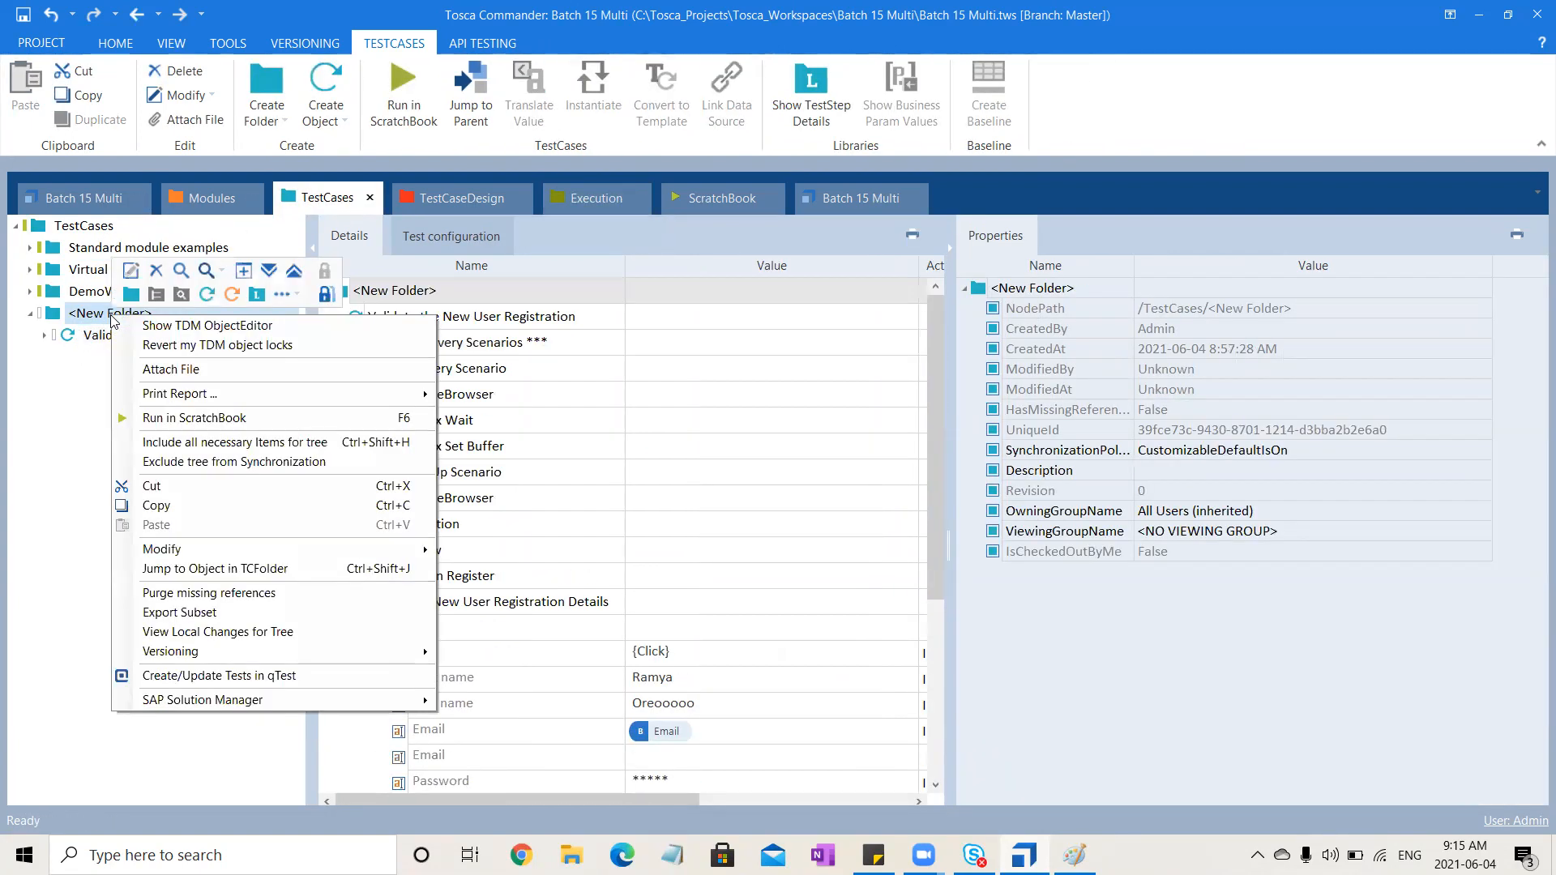
{"action": "left_click", "coordinate": [297, 297]}
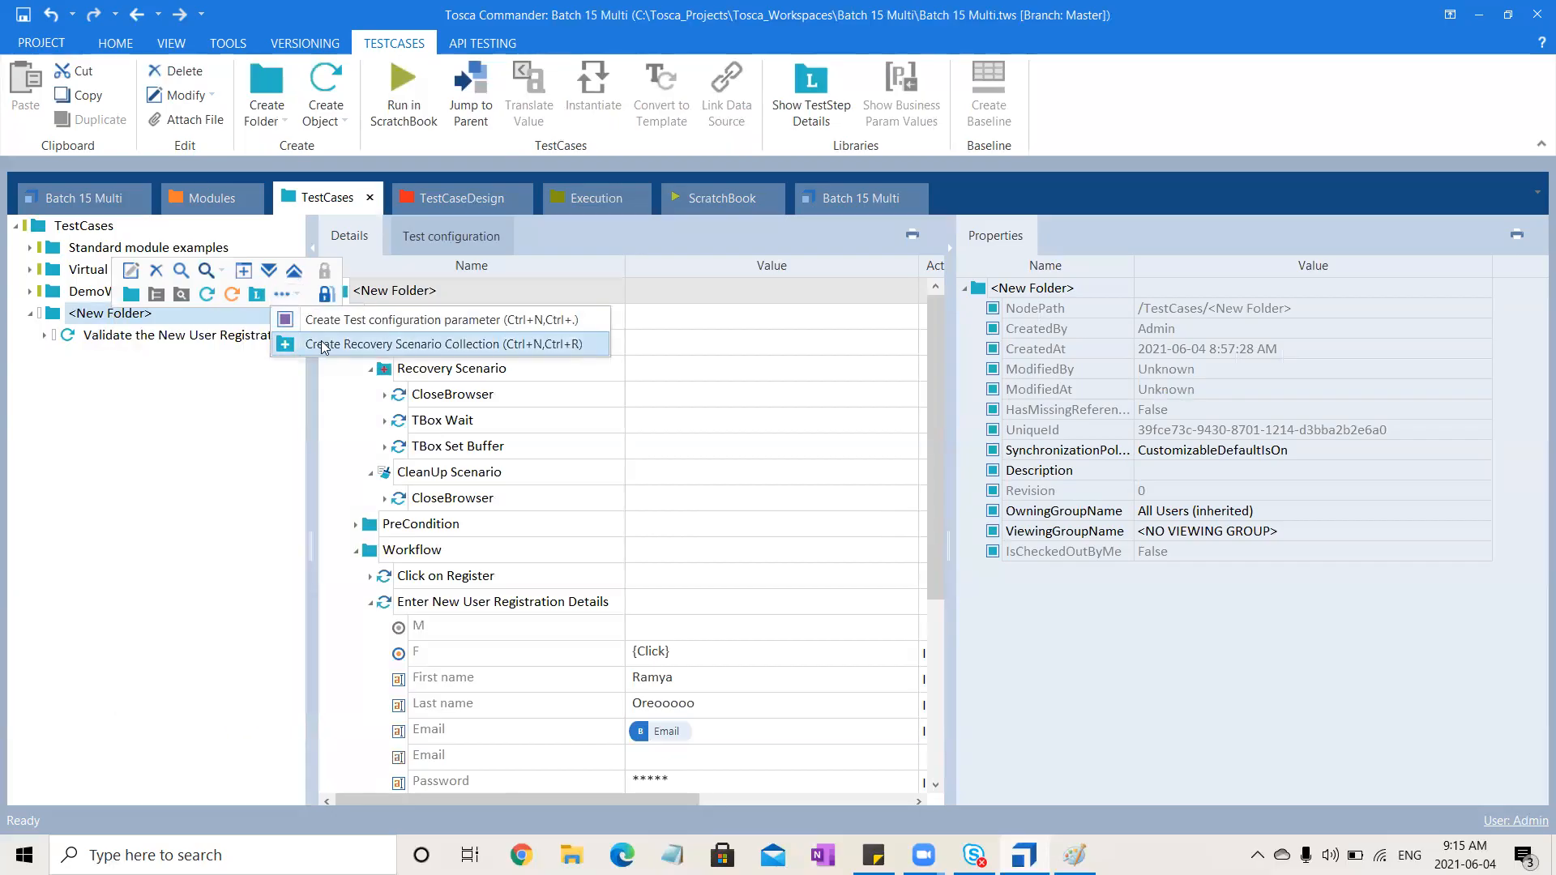
{"action": "left_click", "coordinate": [324, 342]}
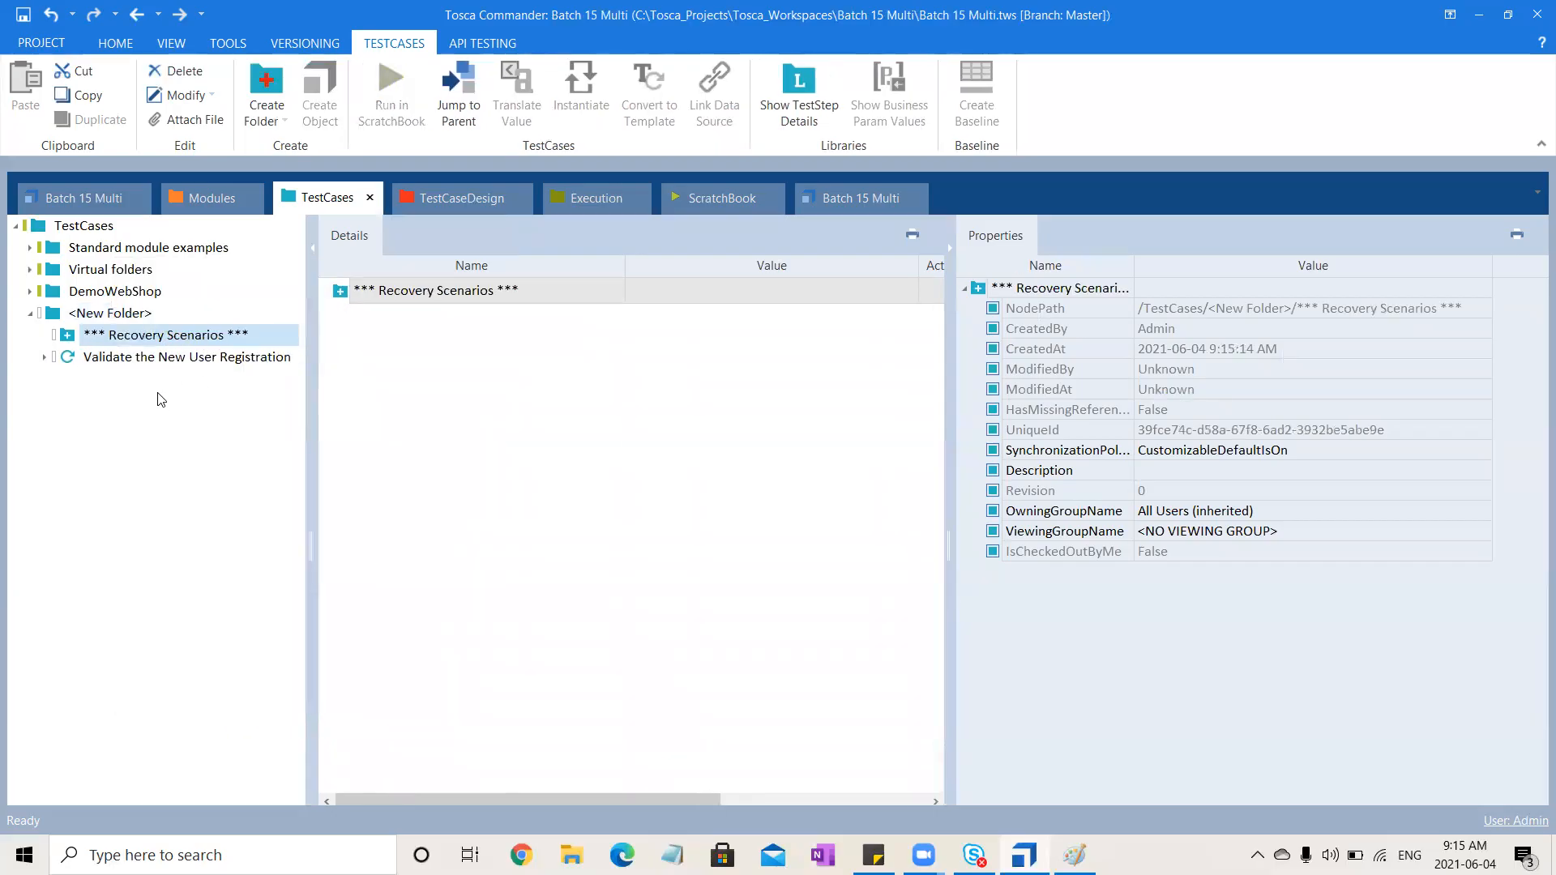
Hide the Properties pane in the TestCases view and select the new Recovery Scenarios collection
{"action": "left_click", "coordinate": [184, 450]}
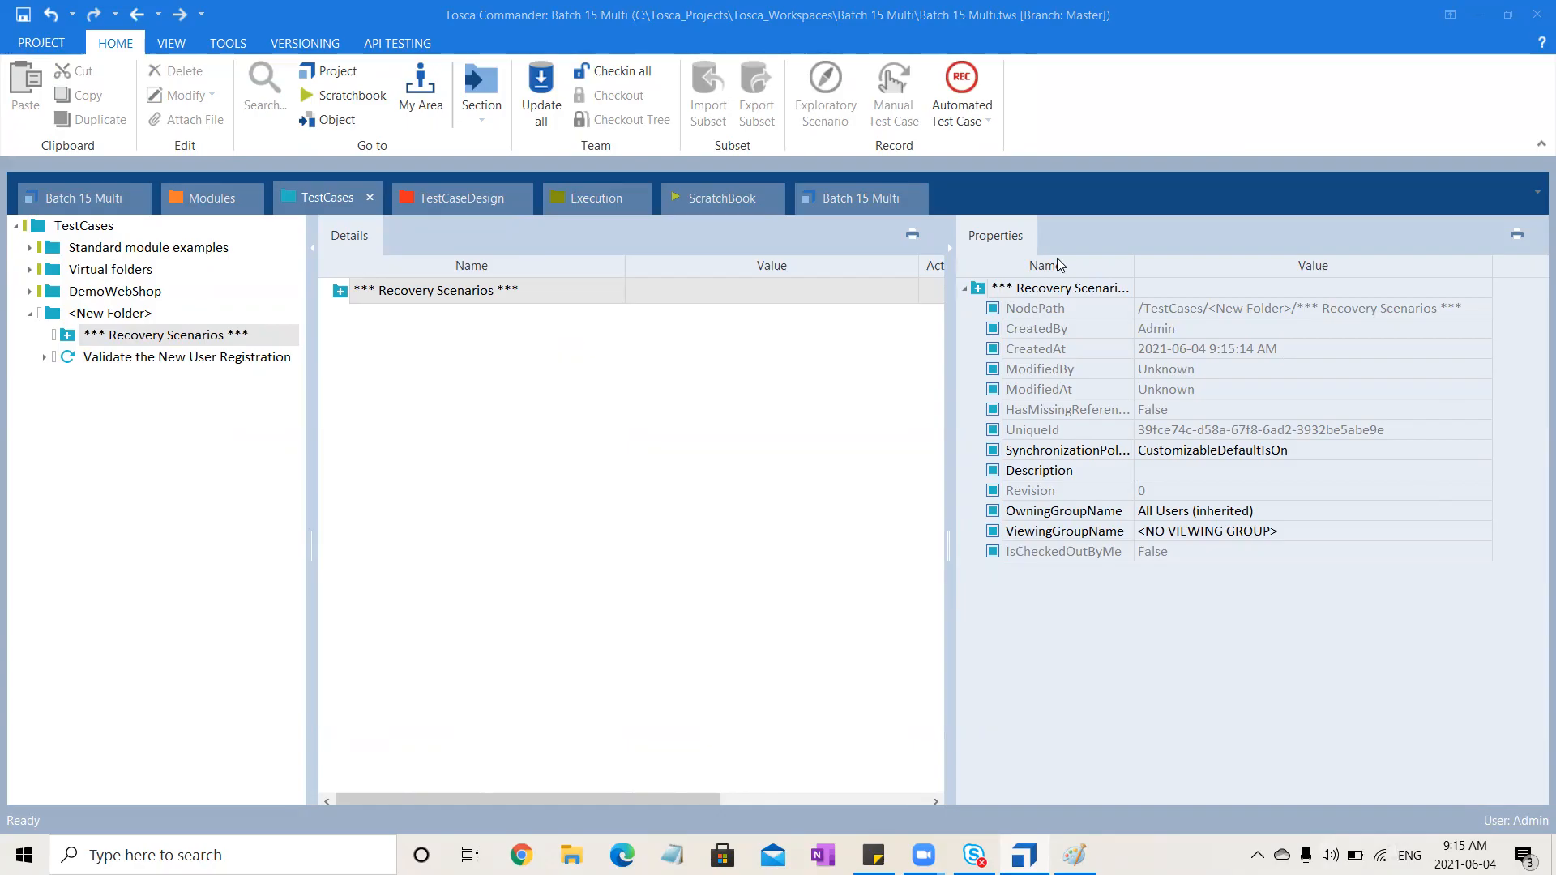
{"action": "left_click", "coordinate": [945, 261]}
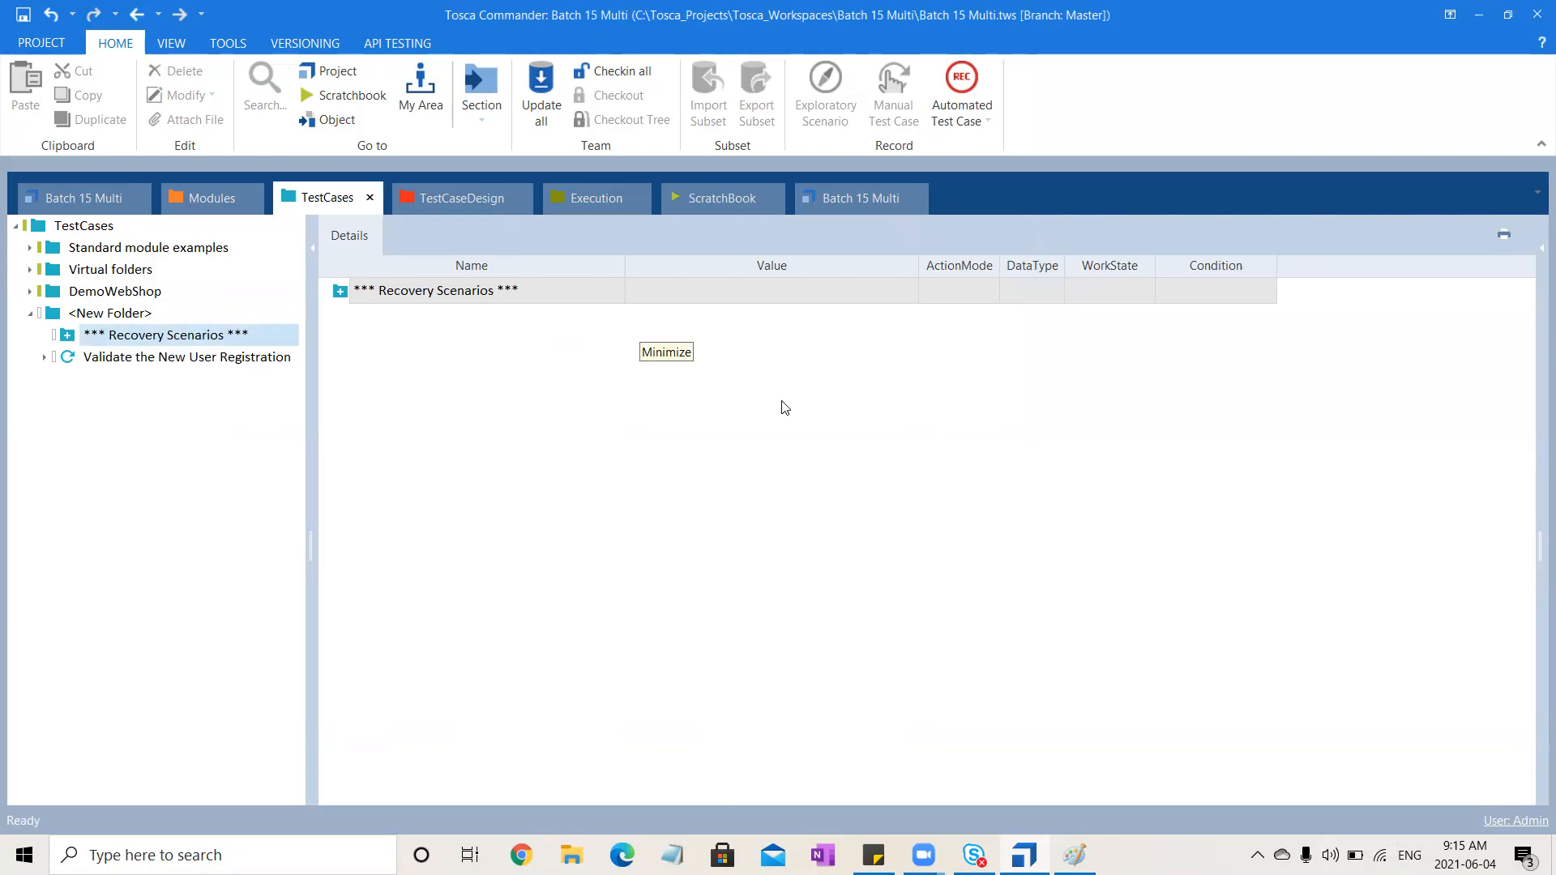
{"action": "left_click", "coordinate": [116, 337]}
Review the execution log's failed verification step and the Recovery Scenario's CloseBrowser, Wait and Set Buffer entries
{"action": "left_click", "coordinate": [589, 199]}
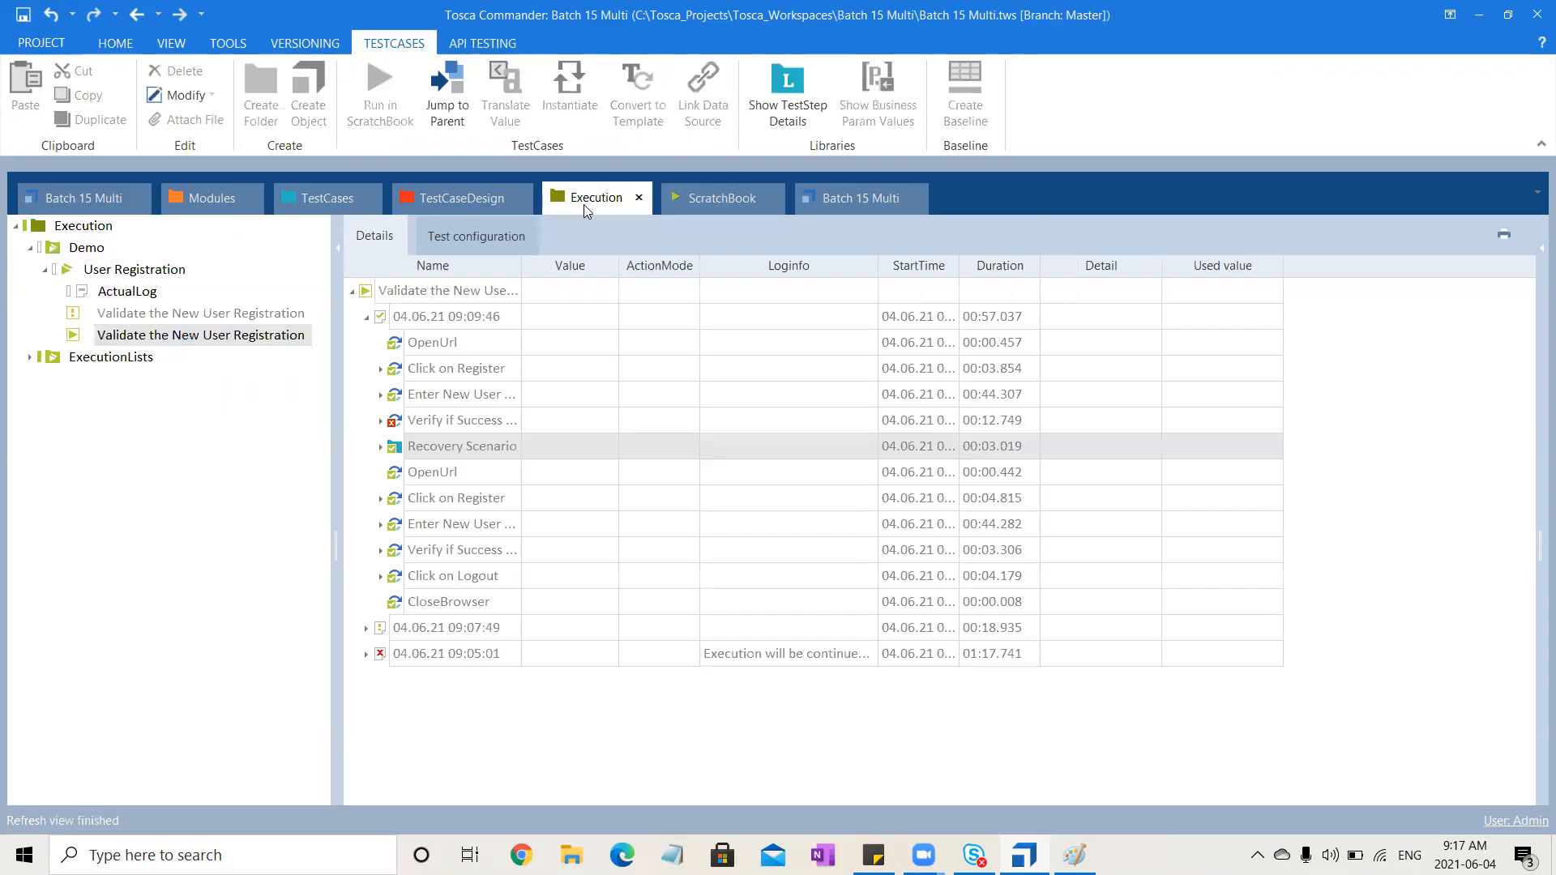
{"action": "left_click", "coordinate": [381, 421]}
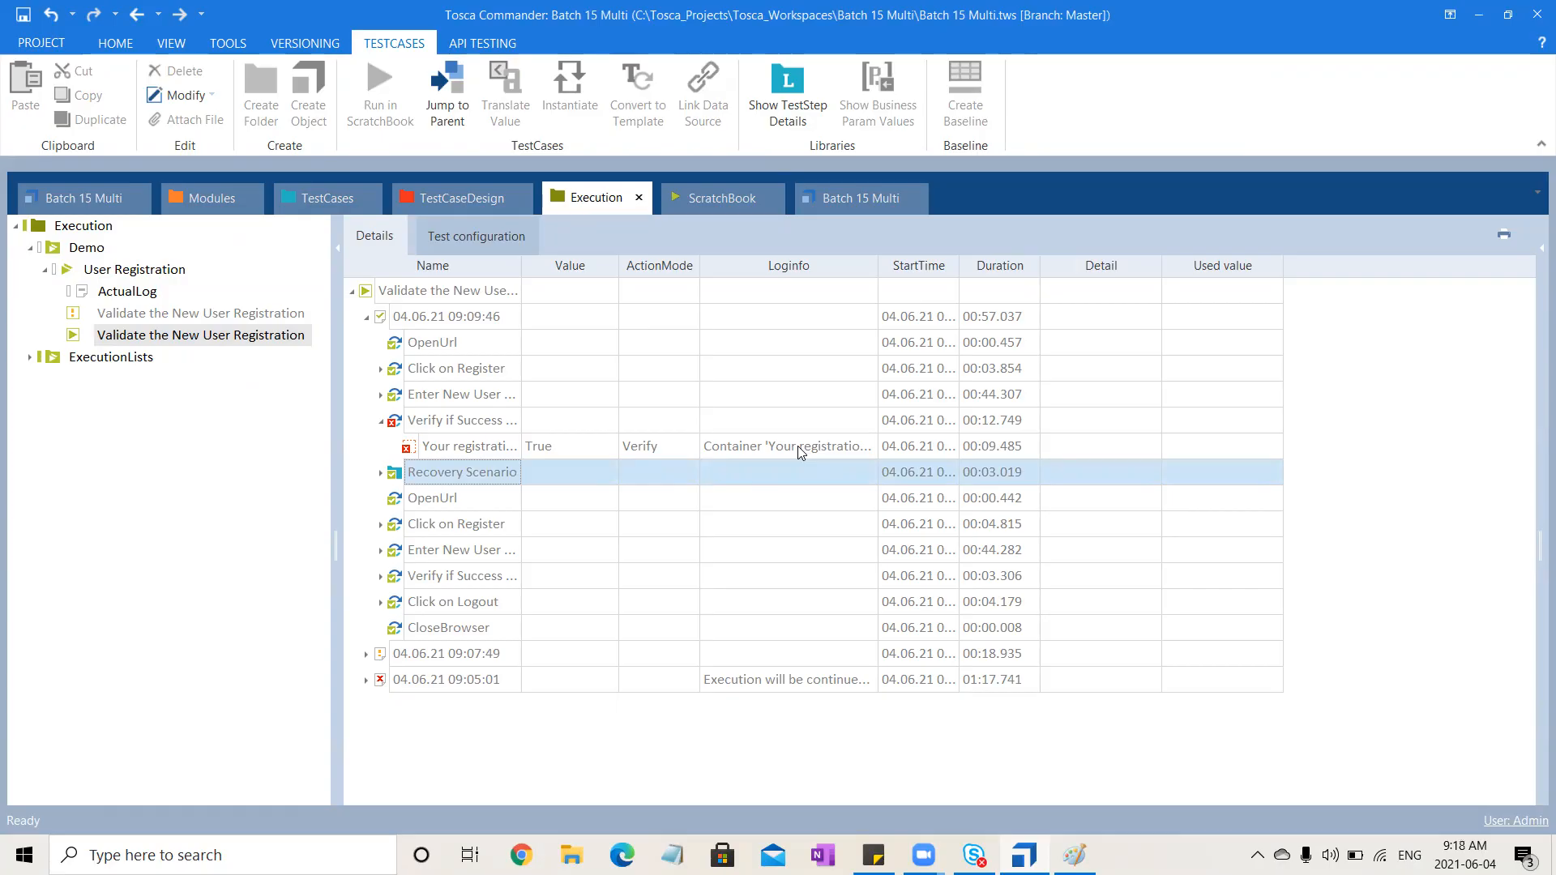
{"action": "left_click", "coordinate": [381, 472]}
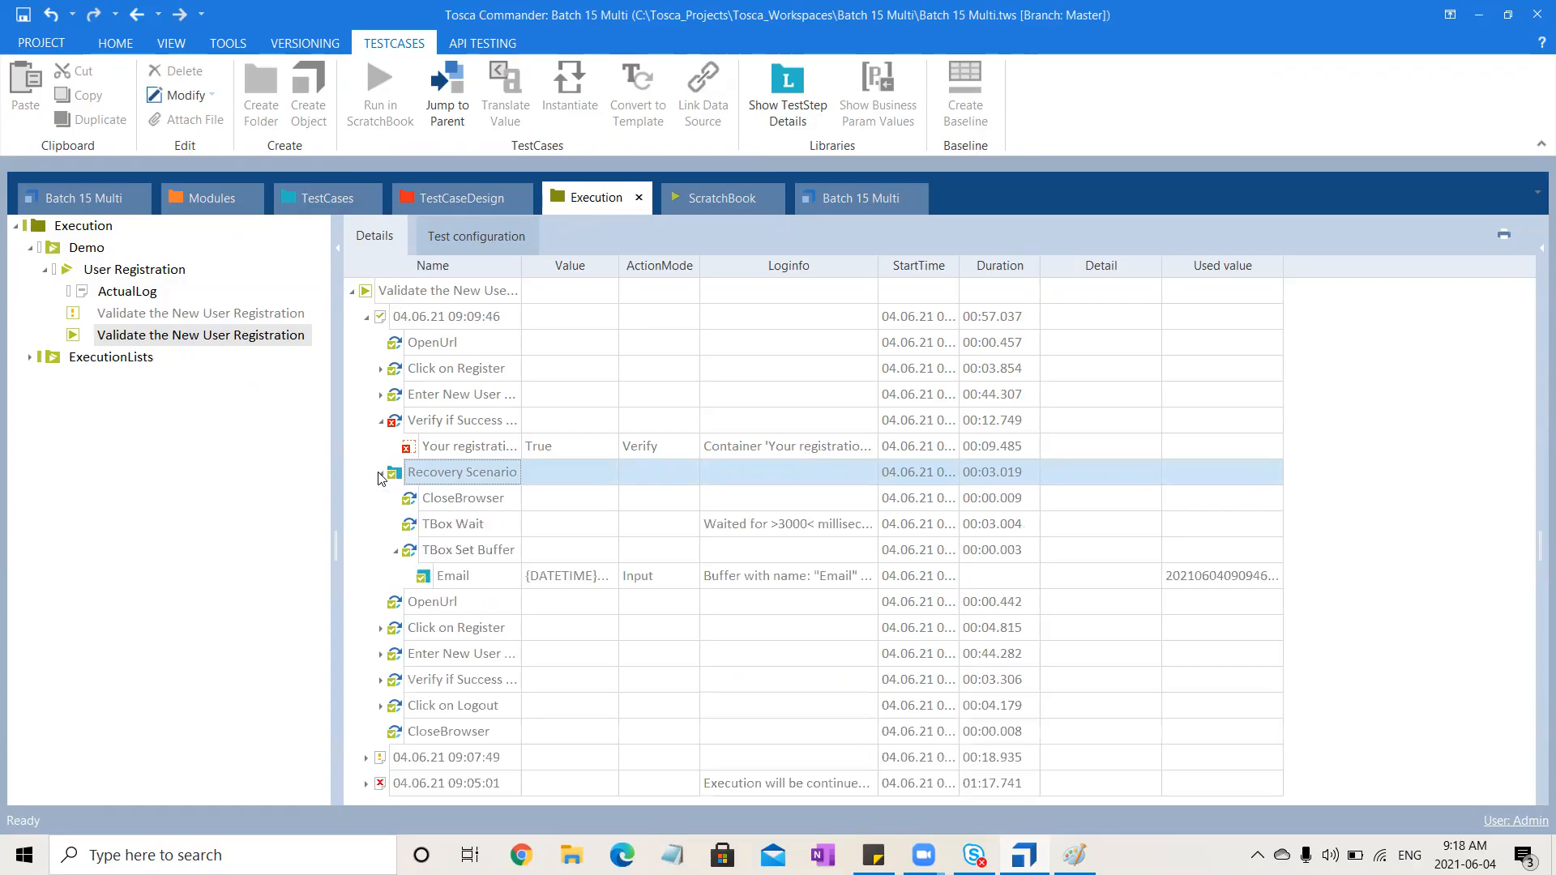
{"action": "left_click", "coordinate": [396, 553]}
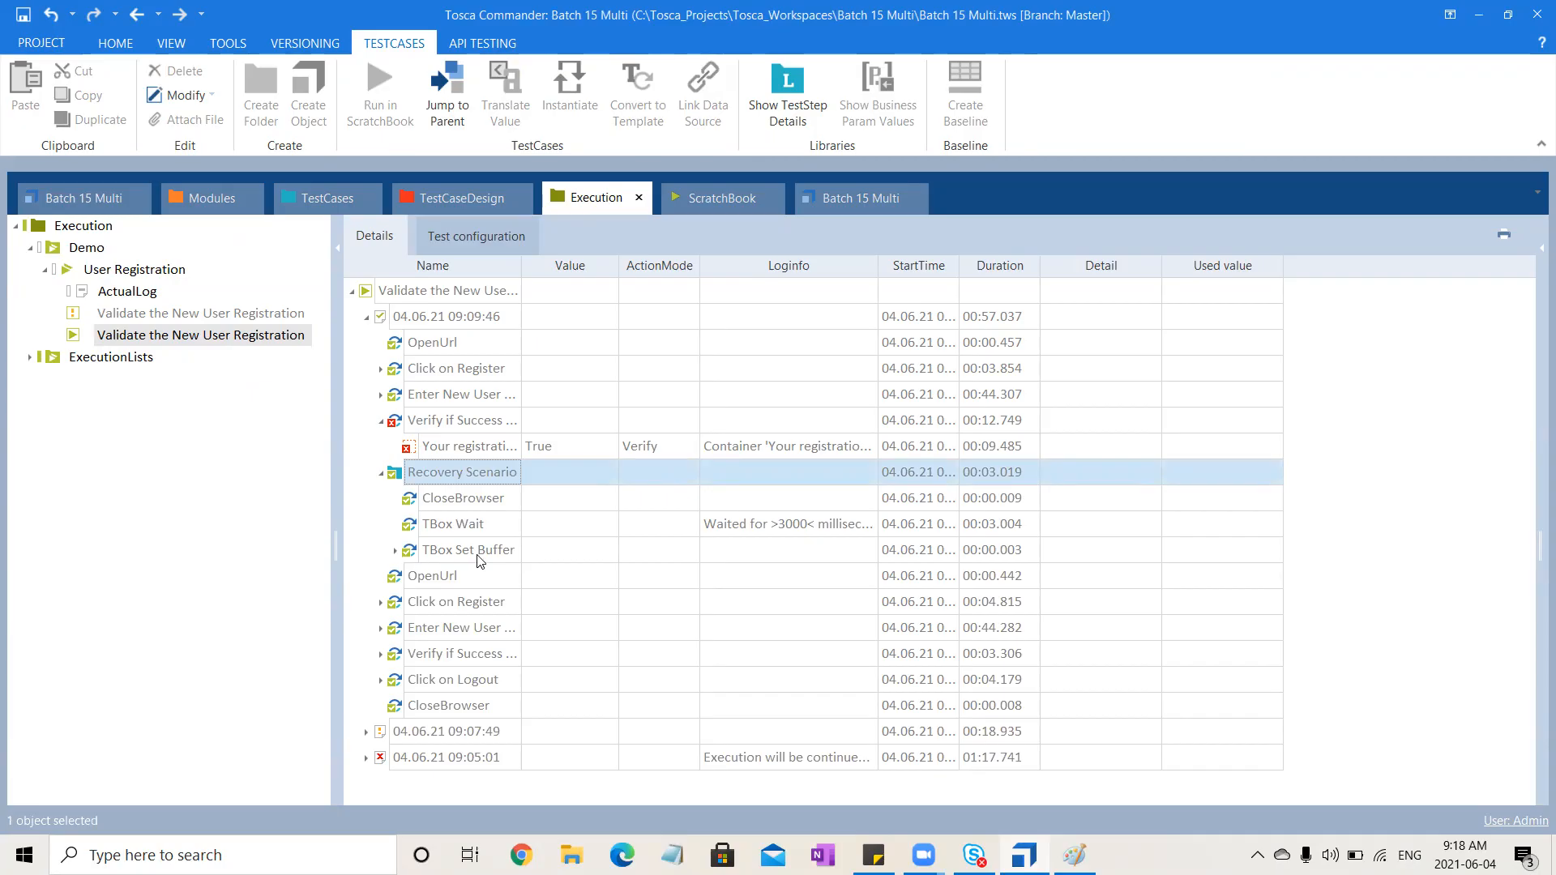
{"action": "left_click", "coordinate": [449, 397]}
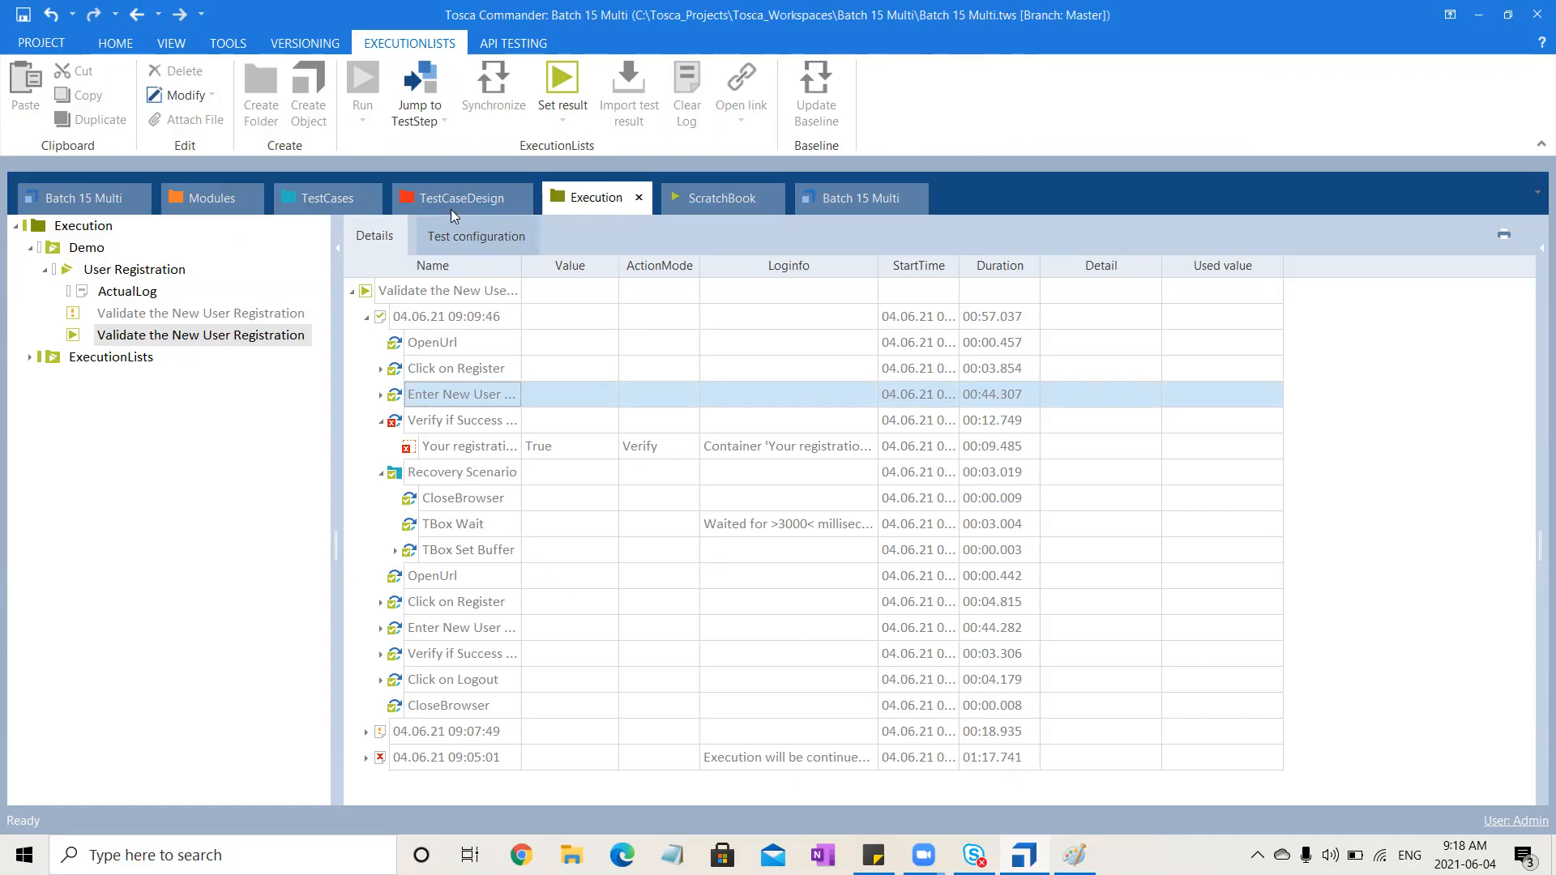
Inspect the test case's Workflow folder and the Enter New User Registration Details inputs, then select the test case
{"action": "left_click", "coordinate": [315, 192]}
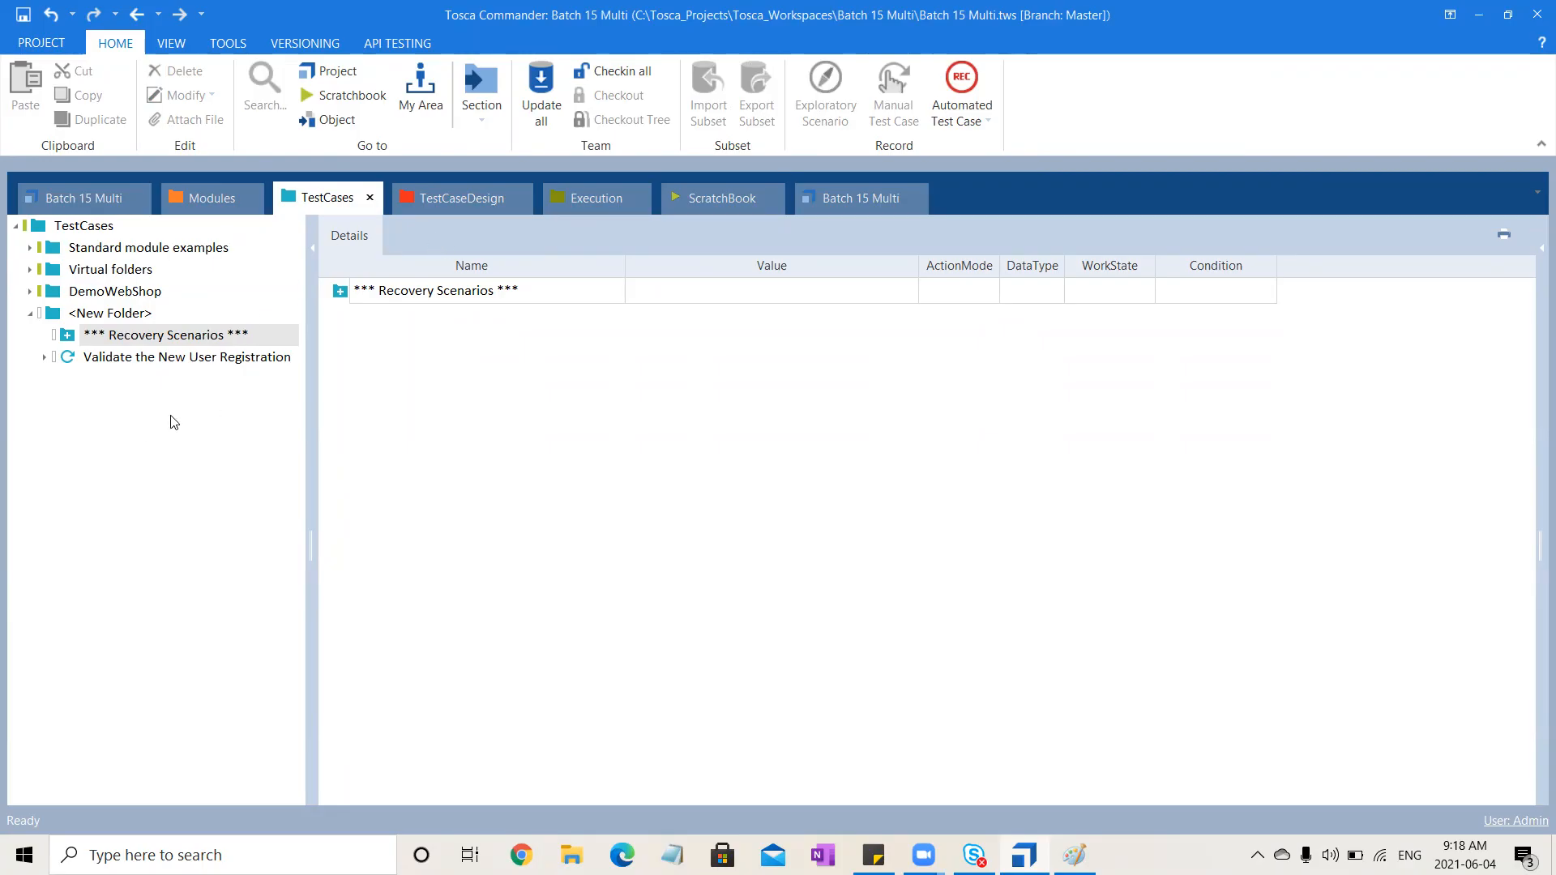
{"action": "left_click", "coordinate": [44, 358]}
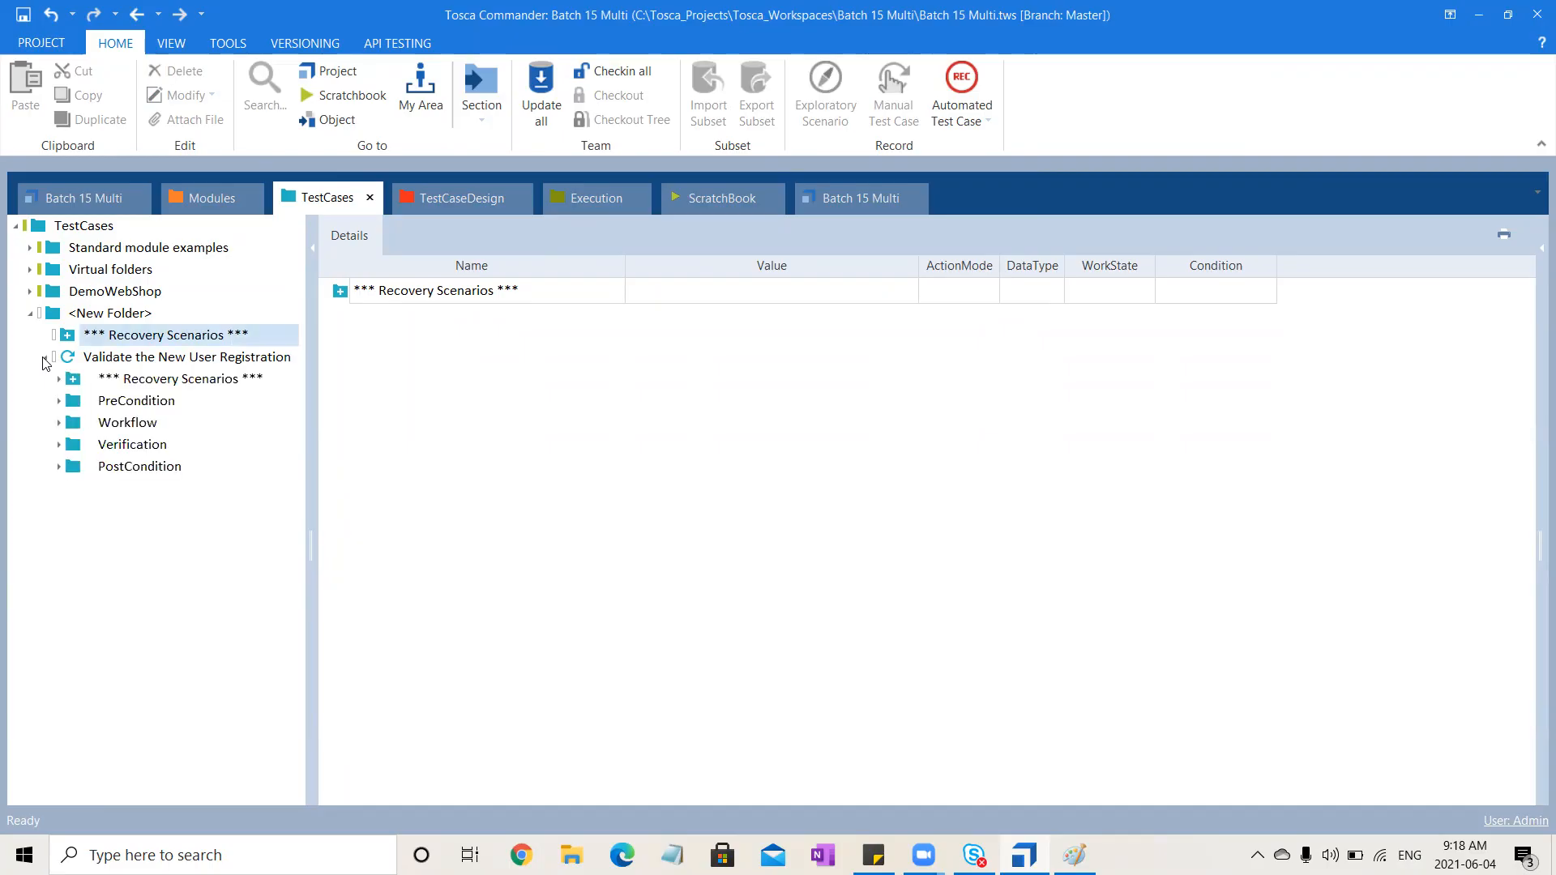
{"action": "left_click", "coordinate": [60, 424]}
{"action": "left_click", "coordinate": [161, 468]}
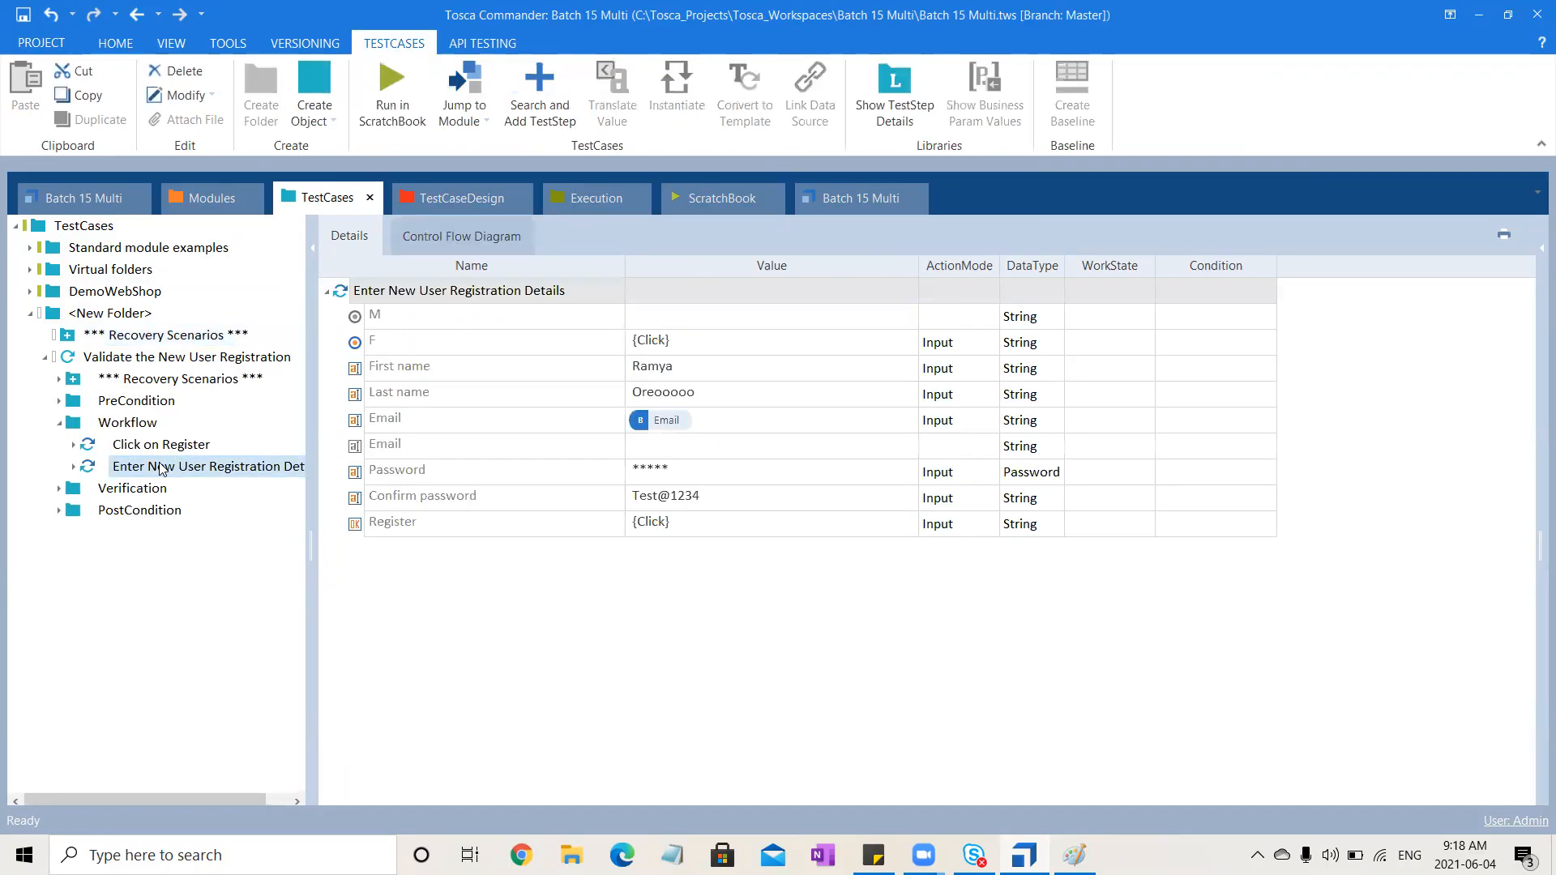
{"action": "left_click", "coordinate": [574, 395]}
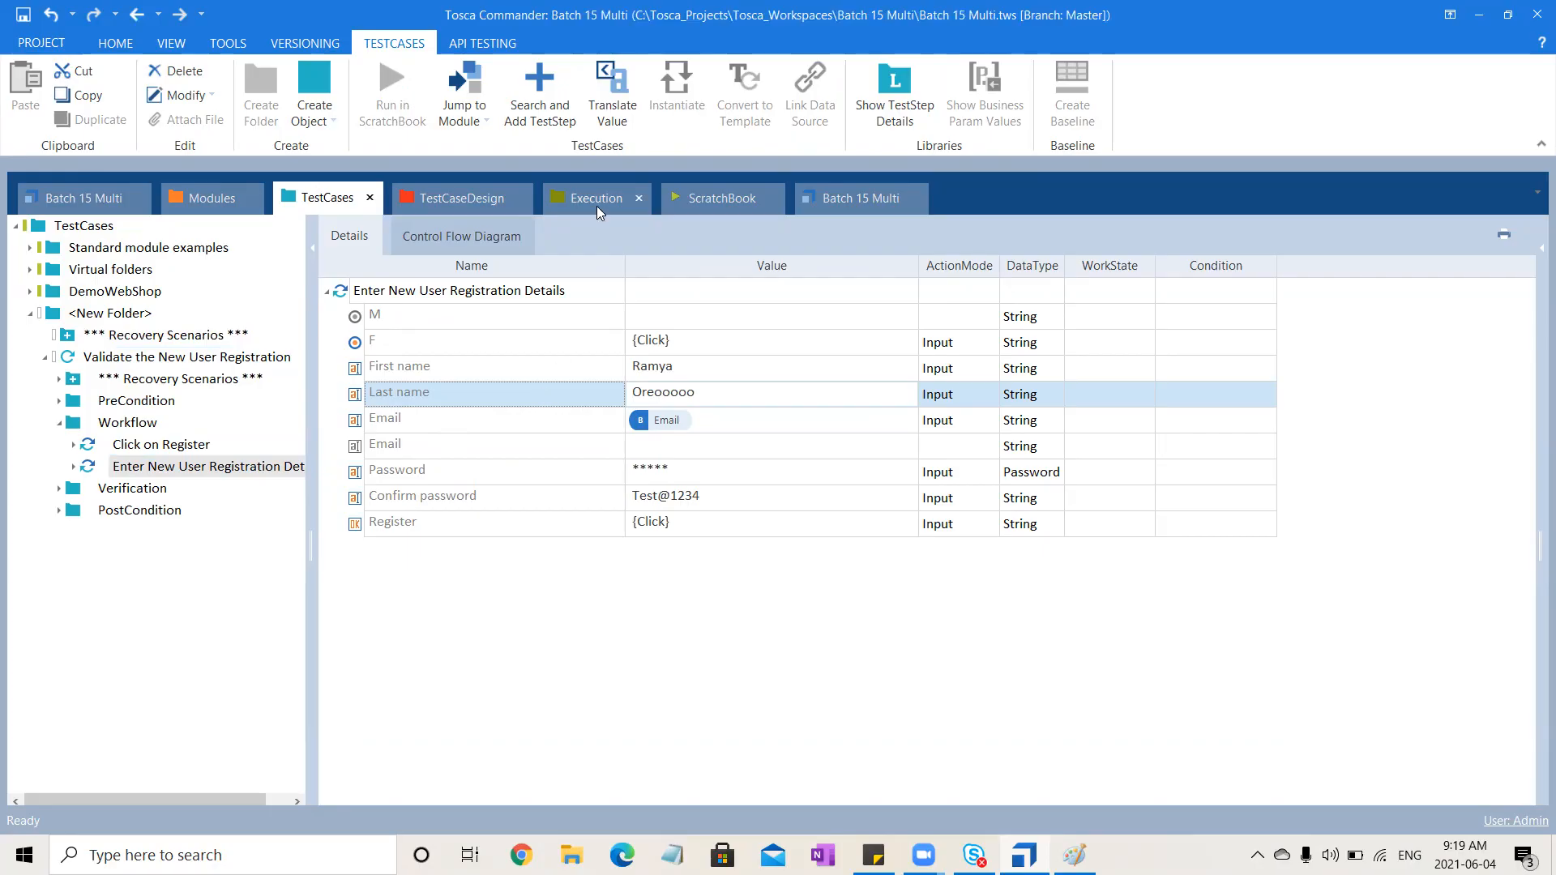
{"action": "left_click", "coordinate": [59, 427]}
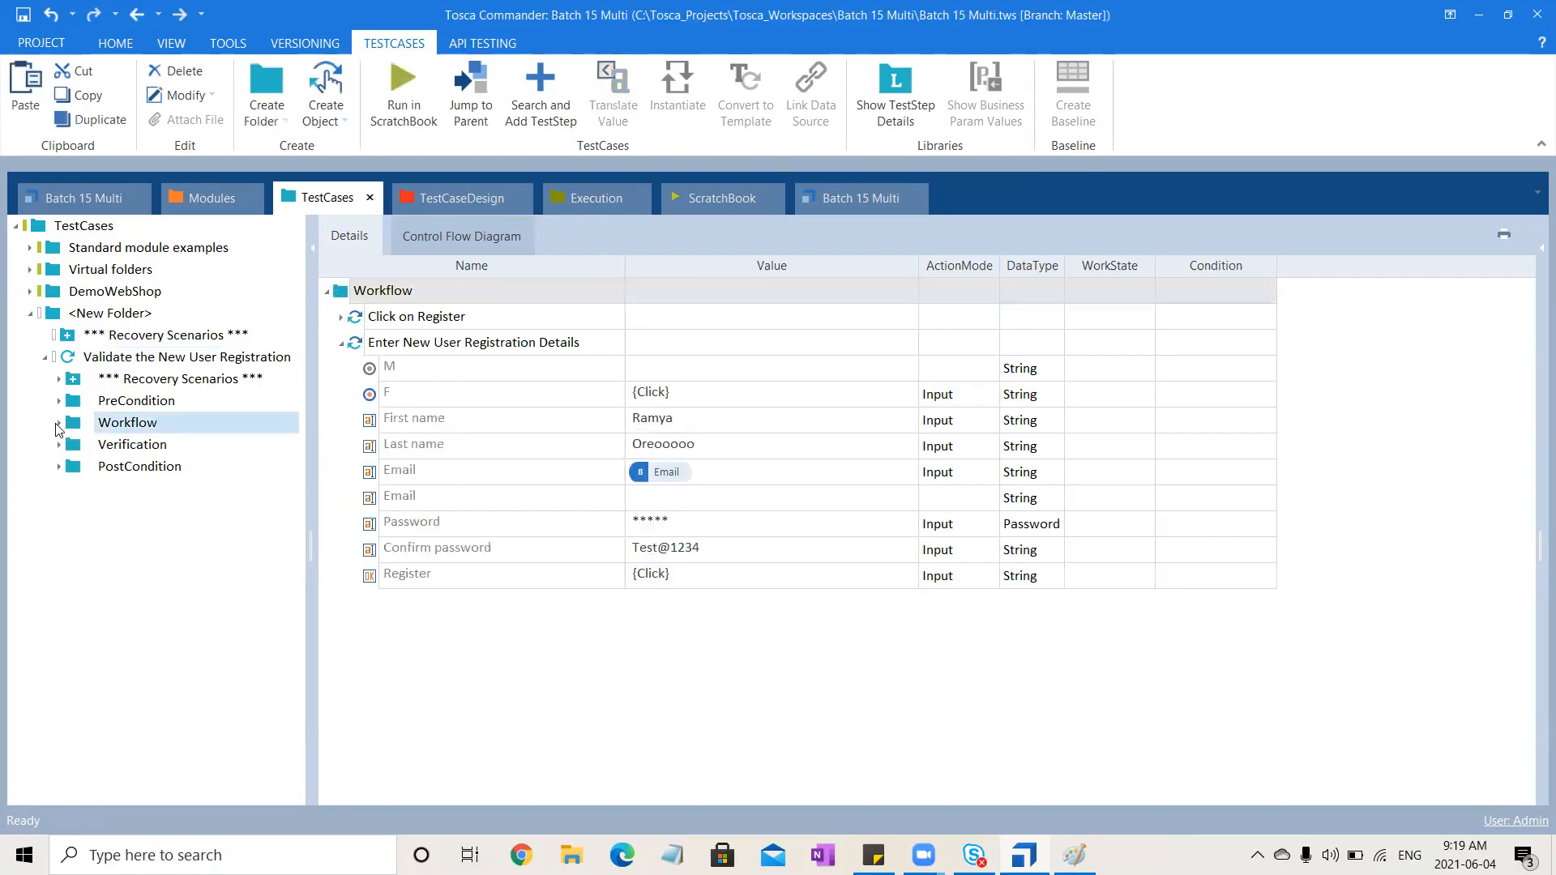
{"action": "left_click", "coordinate": [191, 359]}
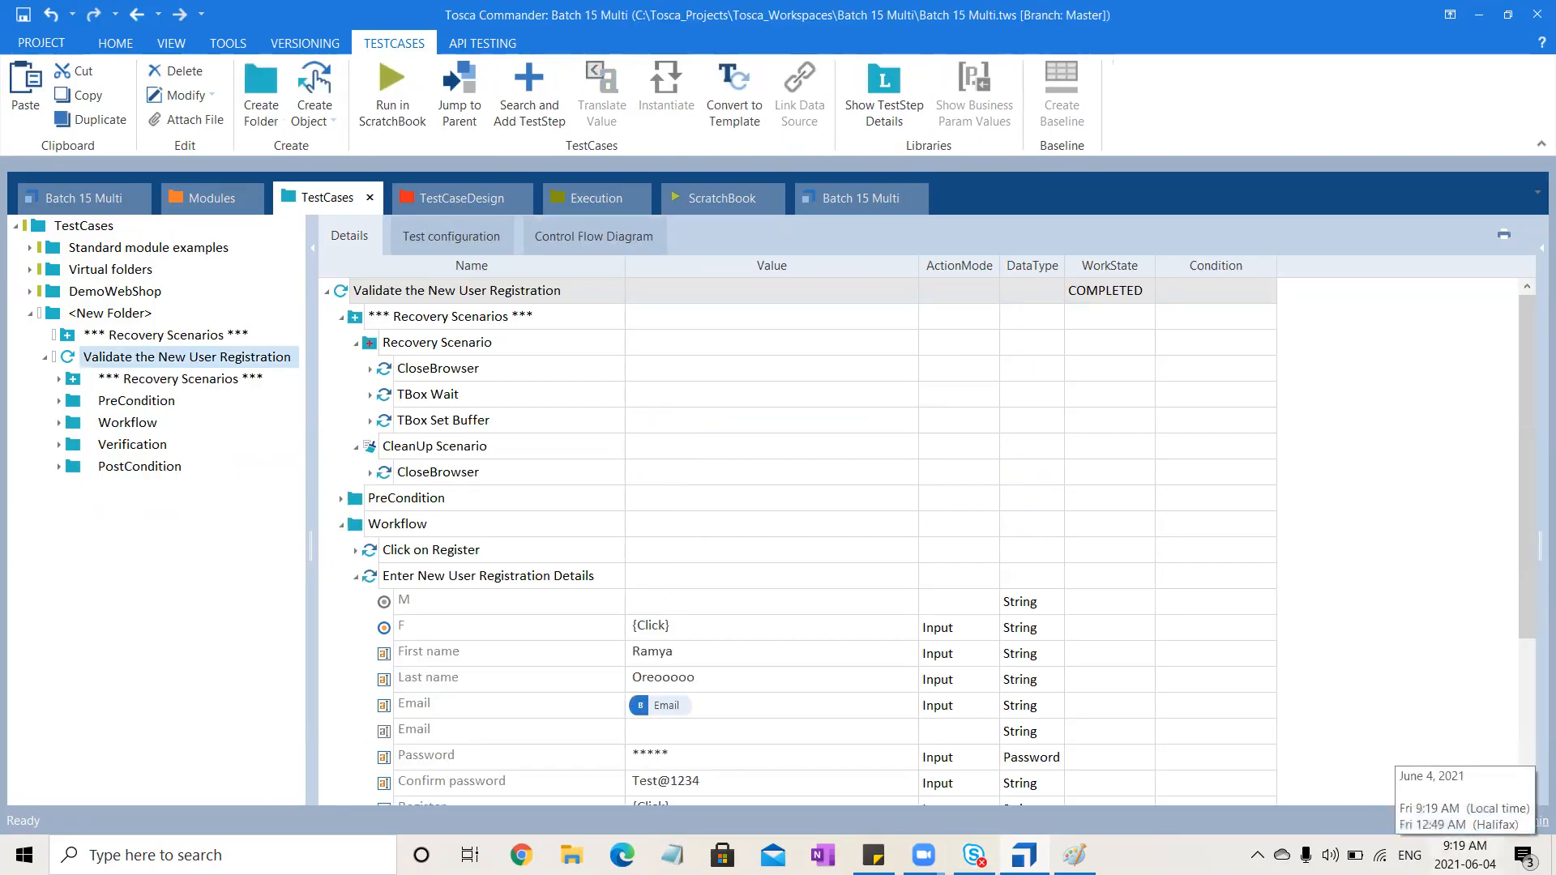
{"action": "left_click", "coordinate": [1405, 510]}
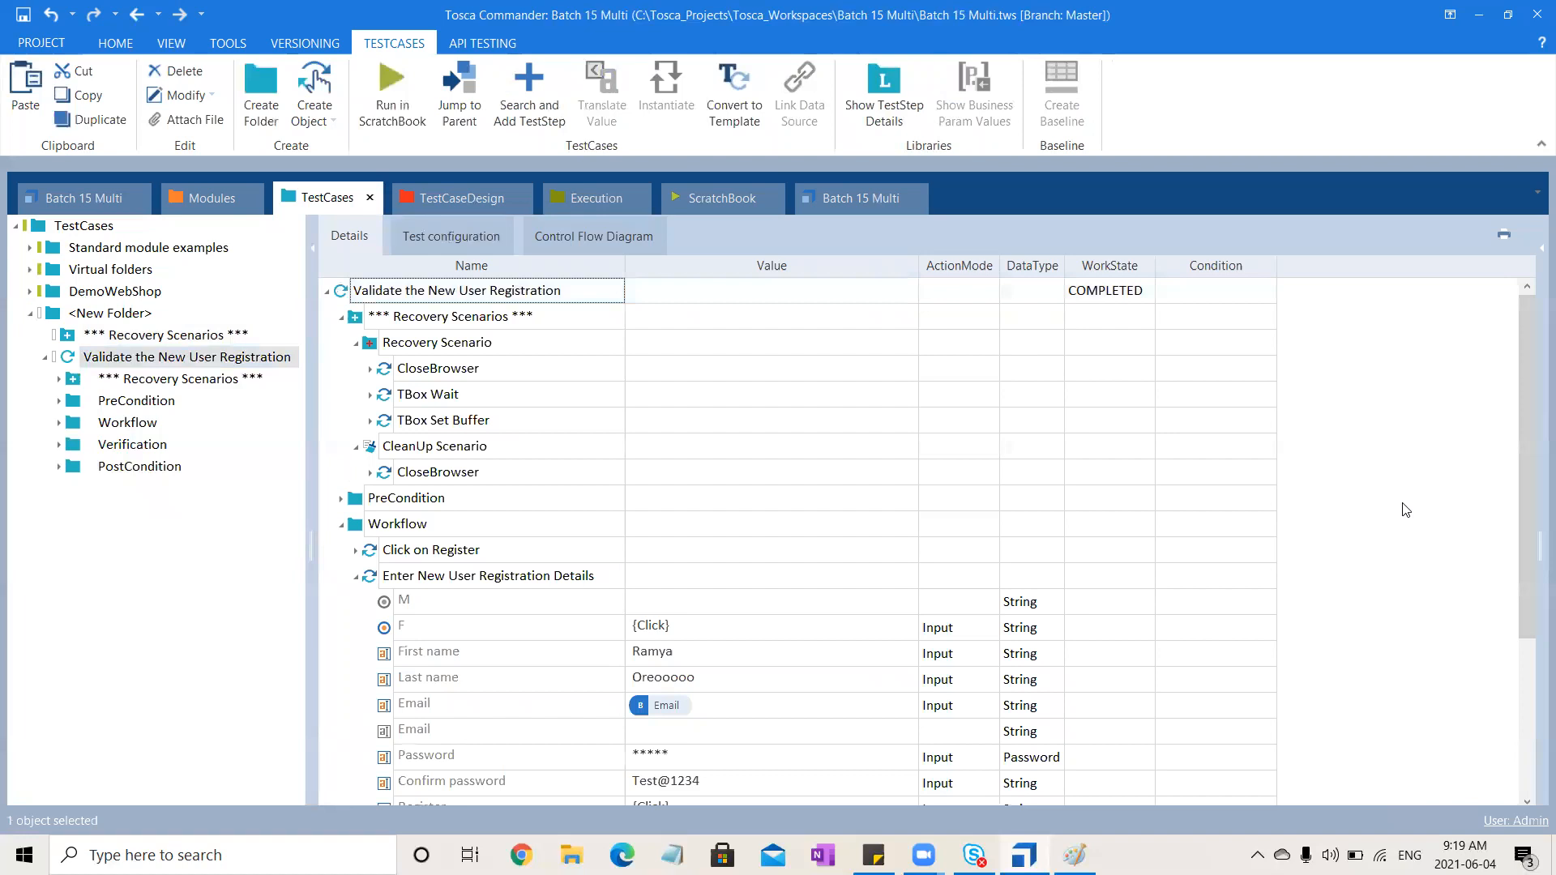